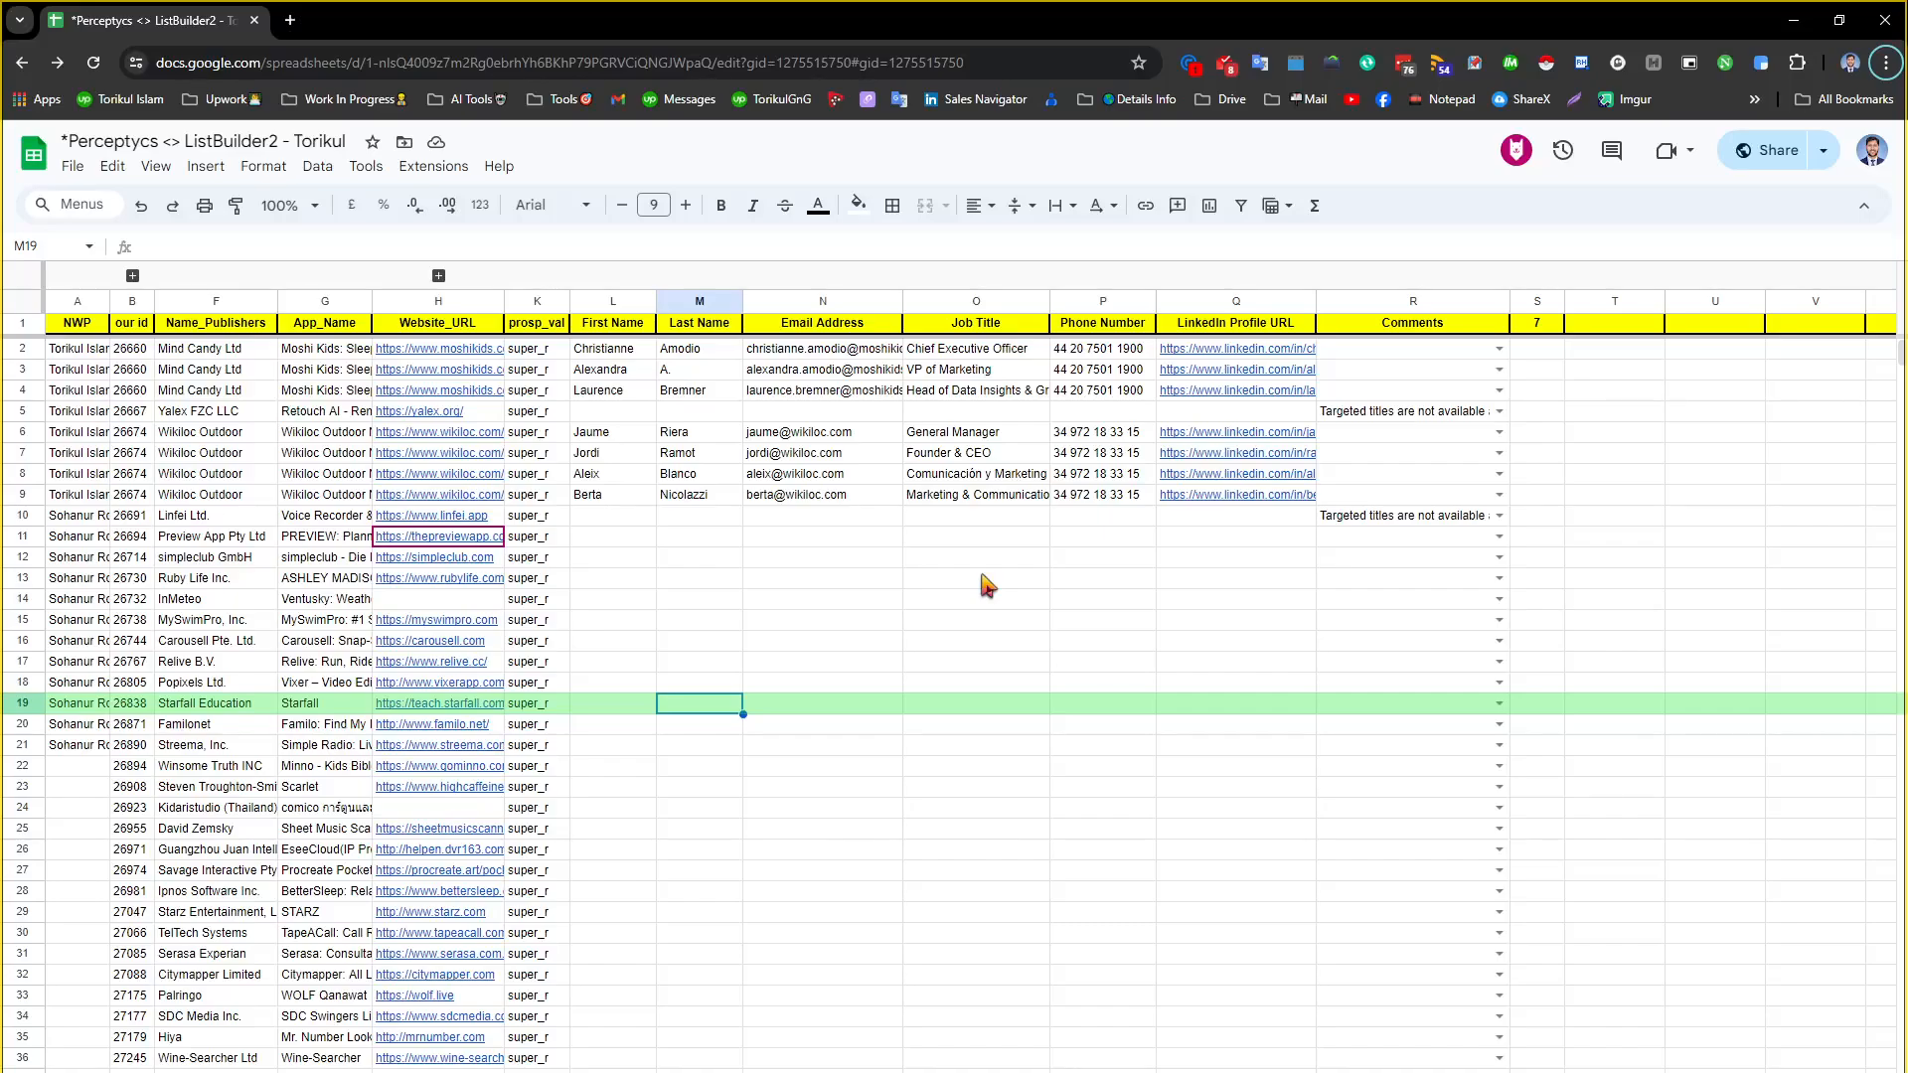
Fill the count cell S1 in the header row with cyan
left_click(1539, 324)
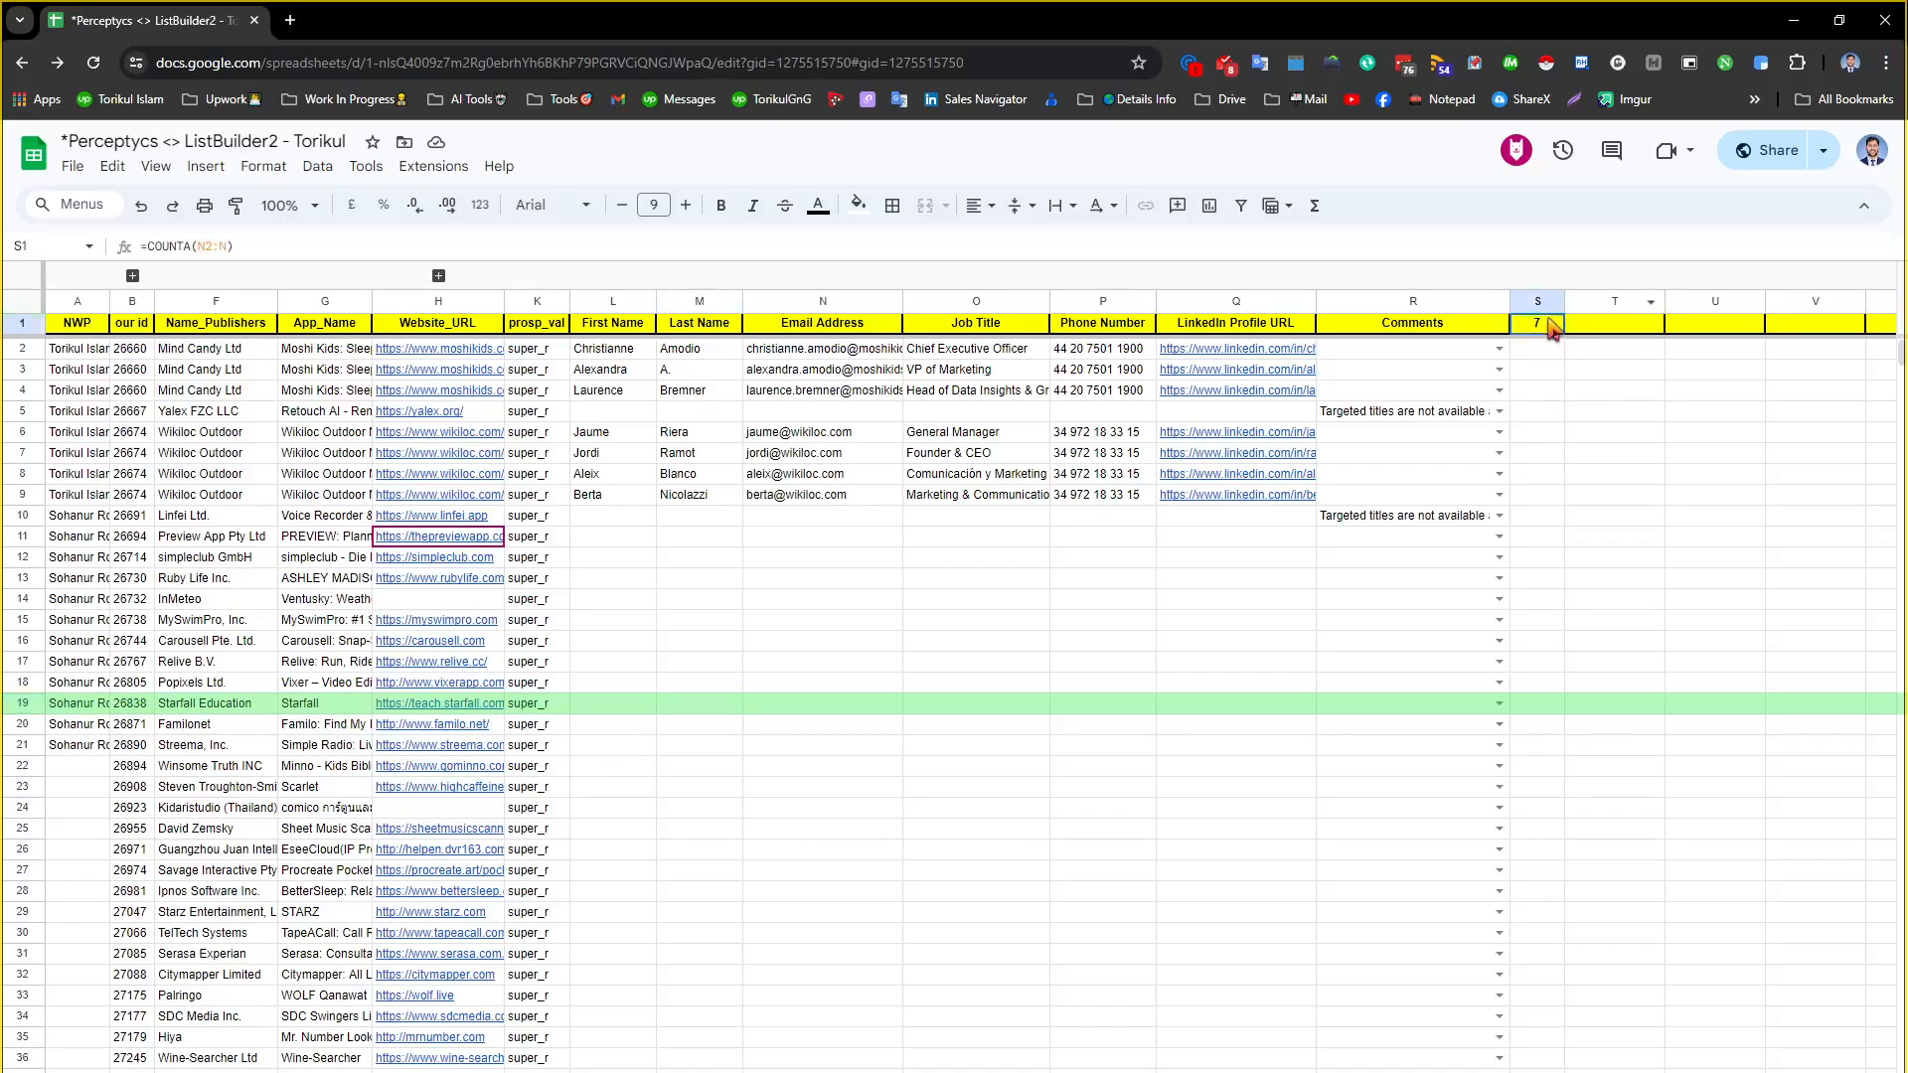
left_click(858, 204)
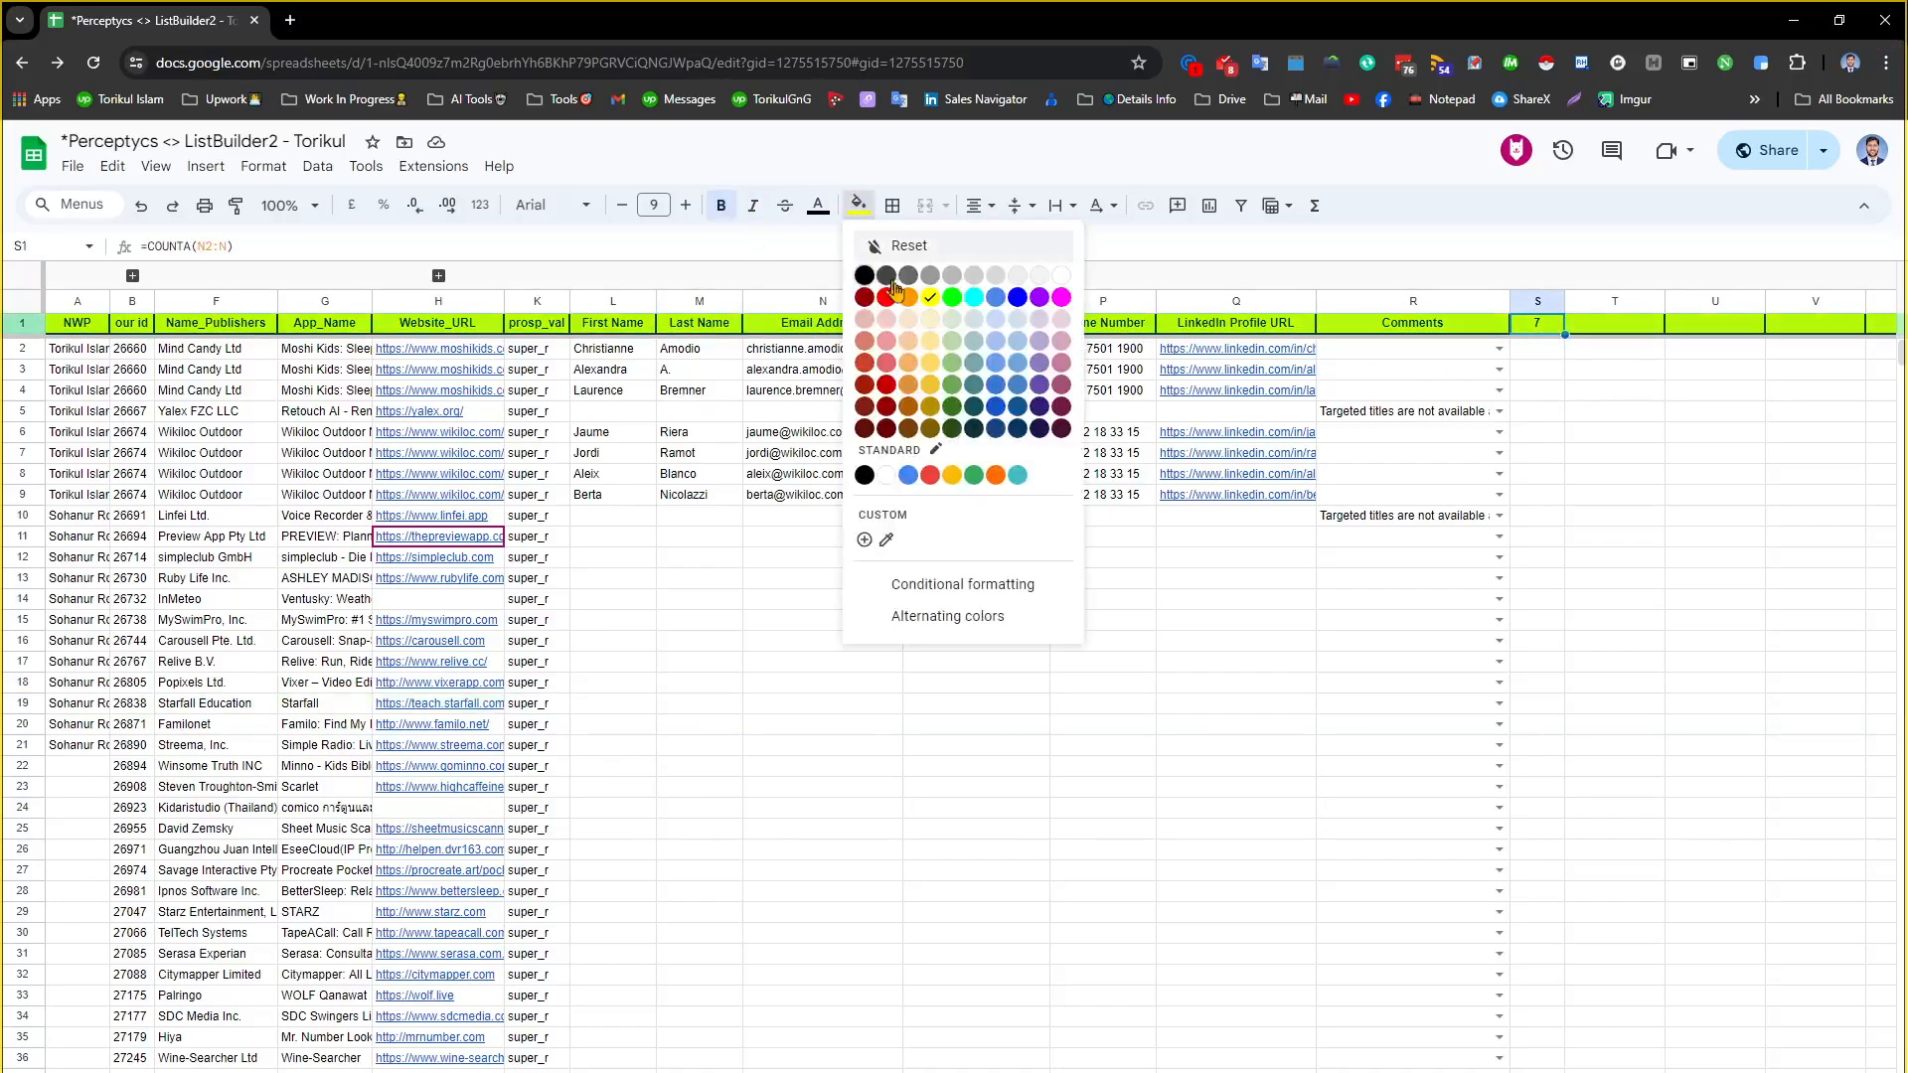
left_click(984, 295)
left_click(644, 540)
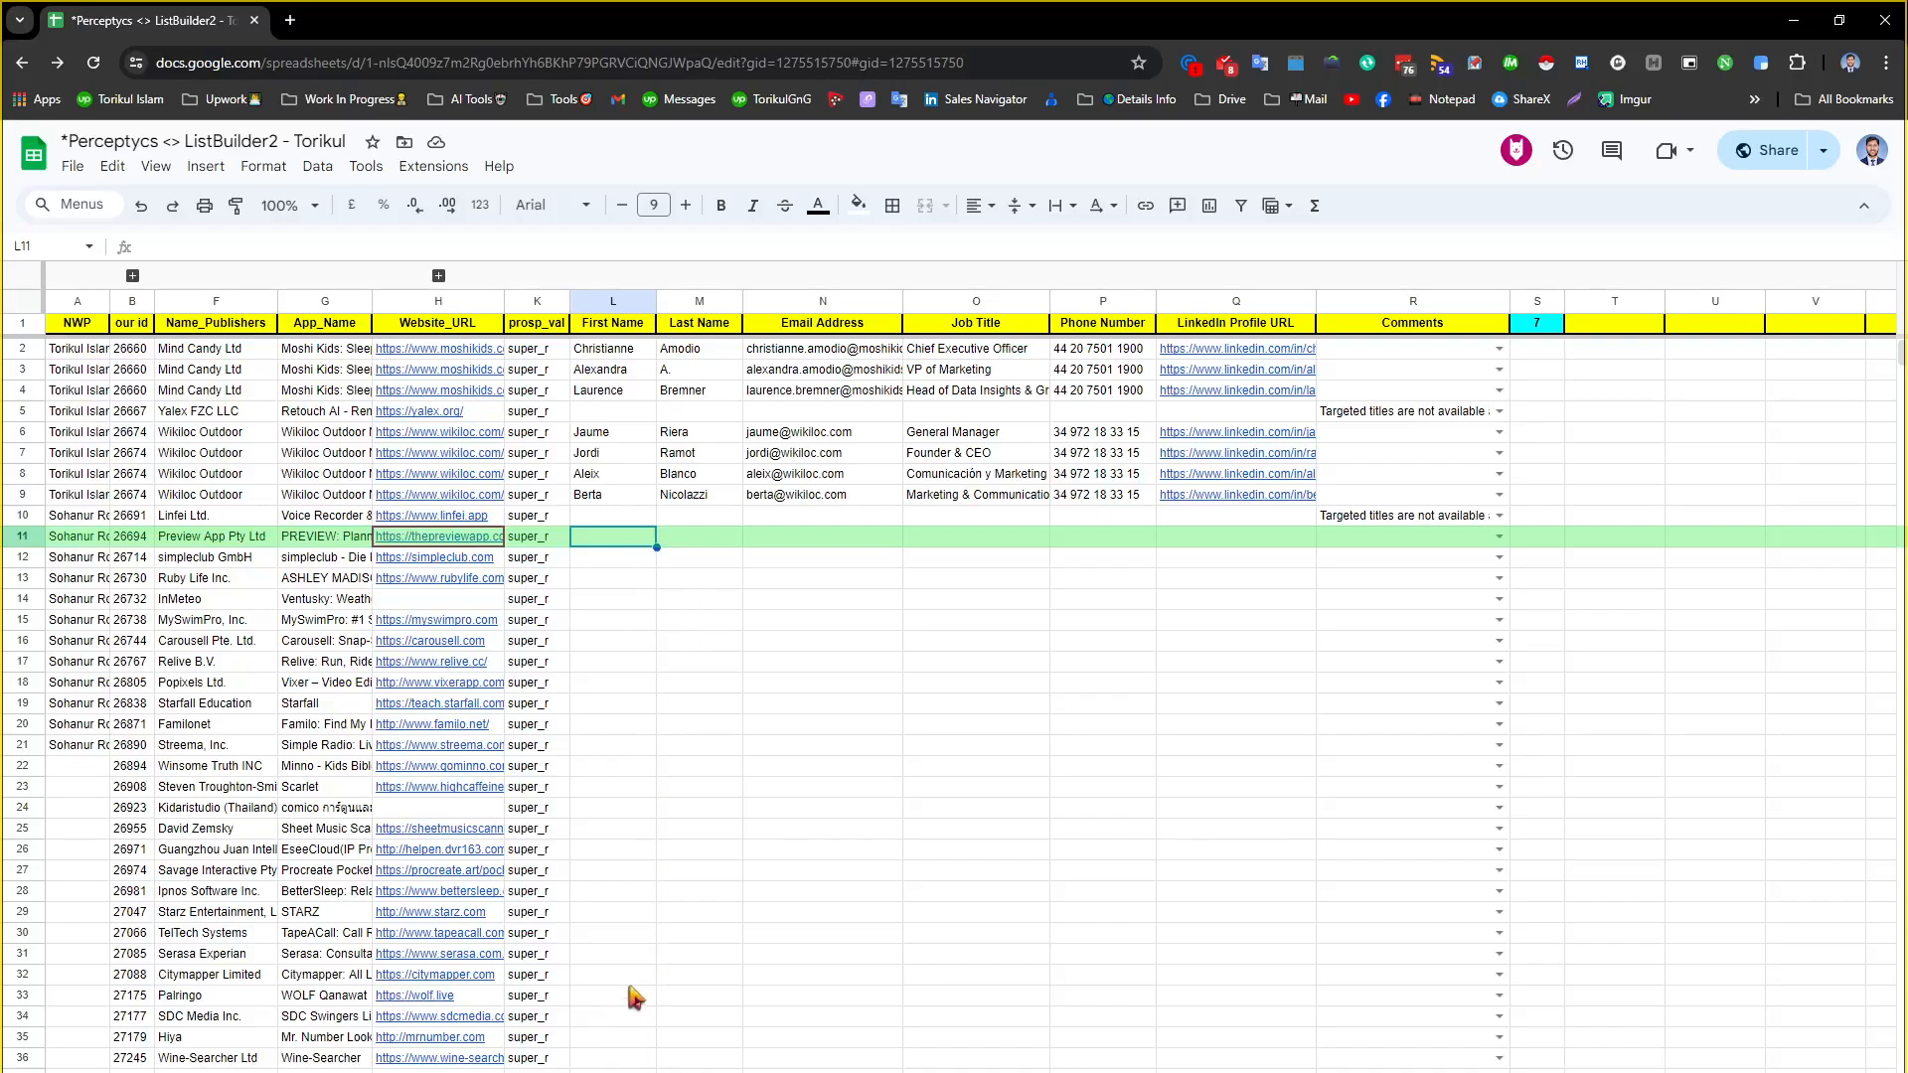
left_click(695, 515)
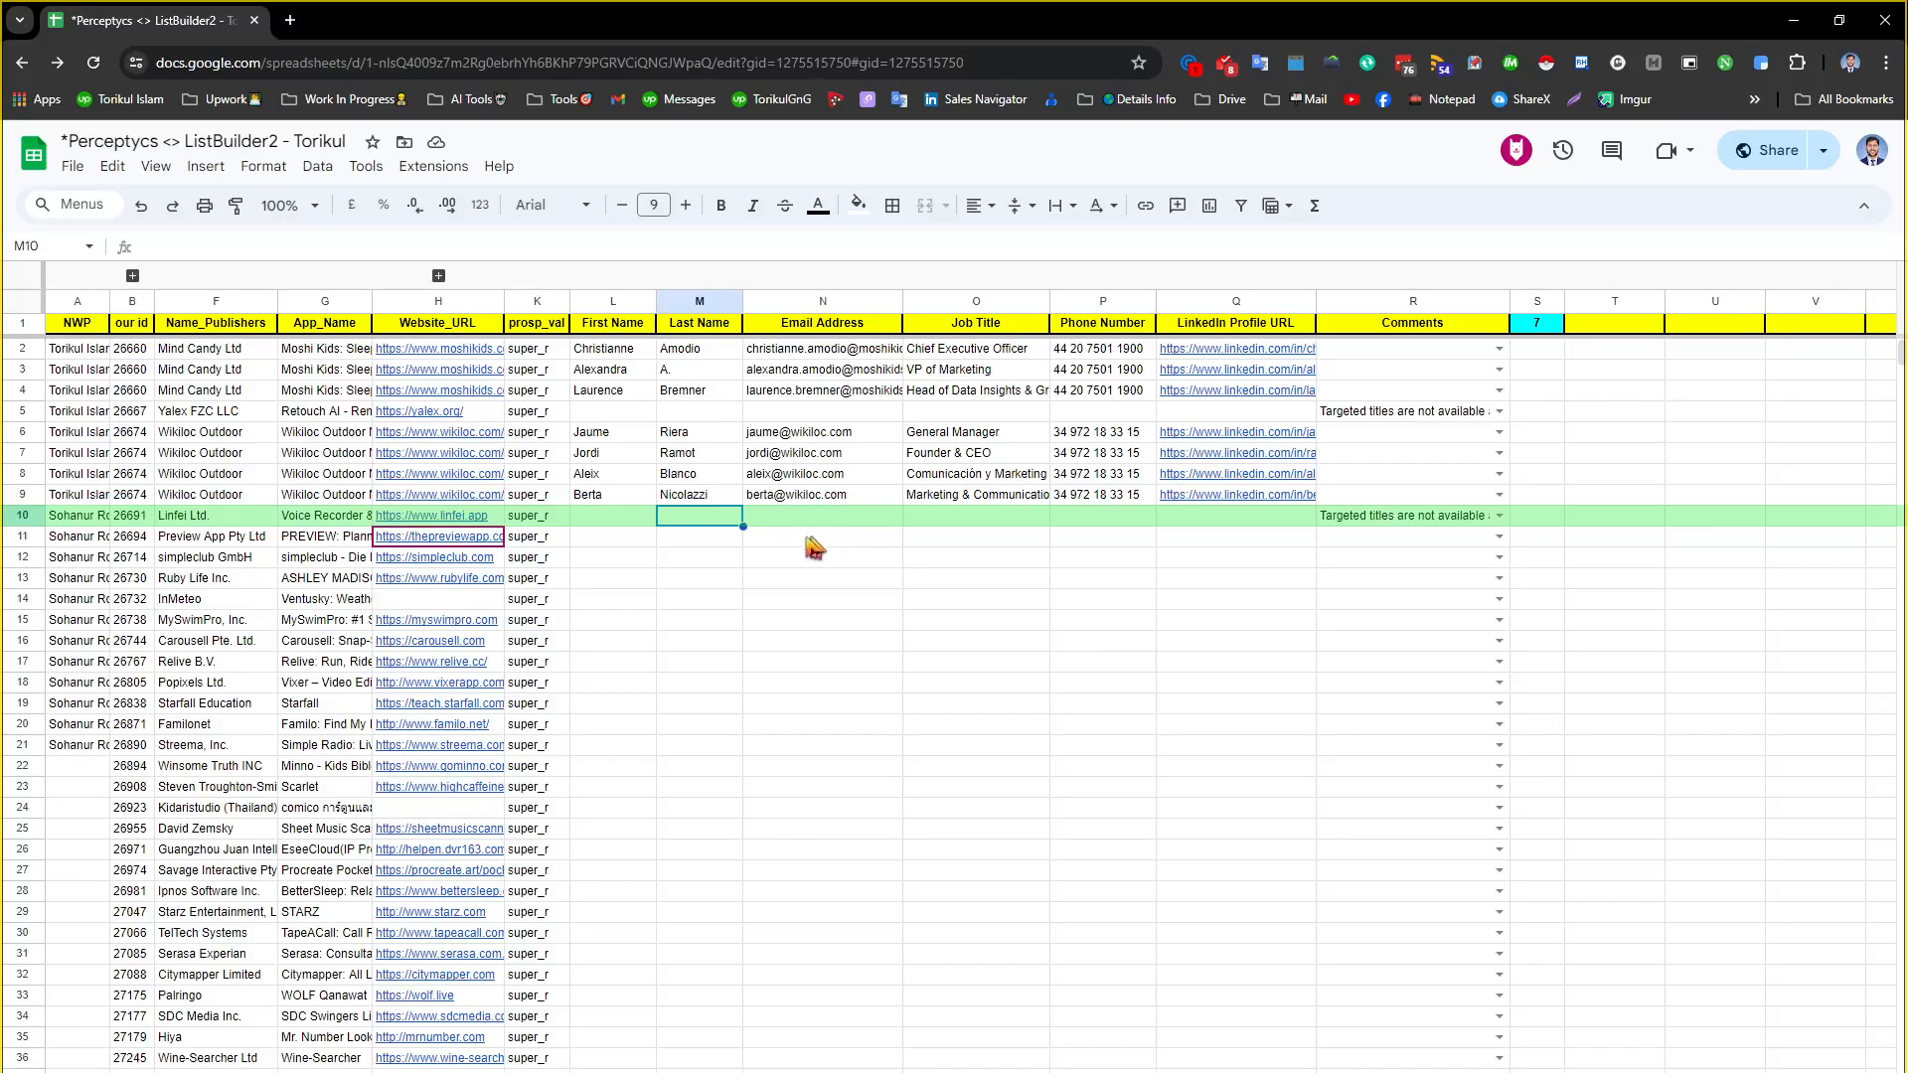
left_click(614, 525)
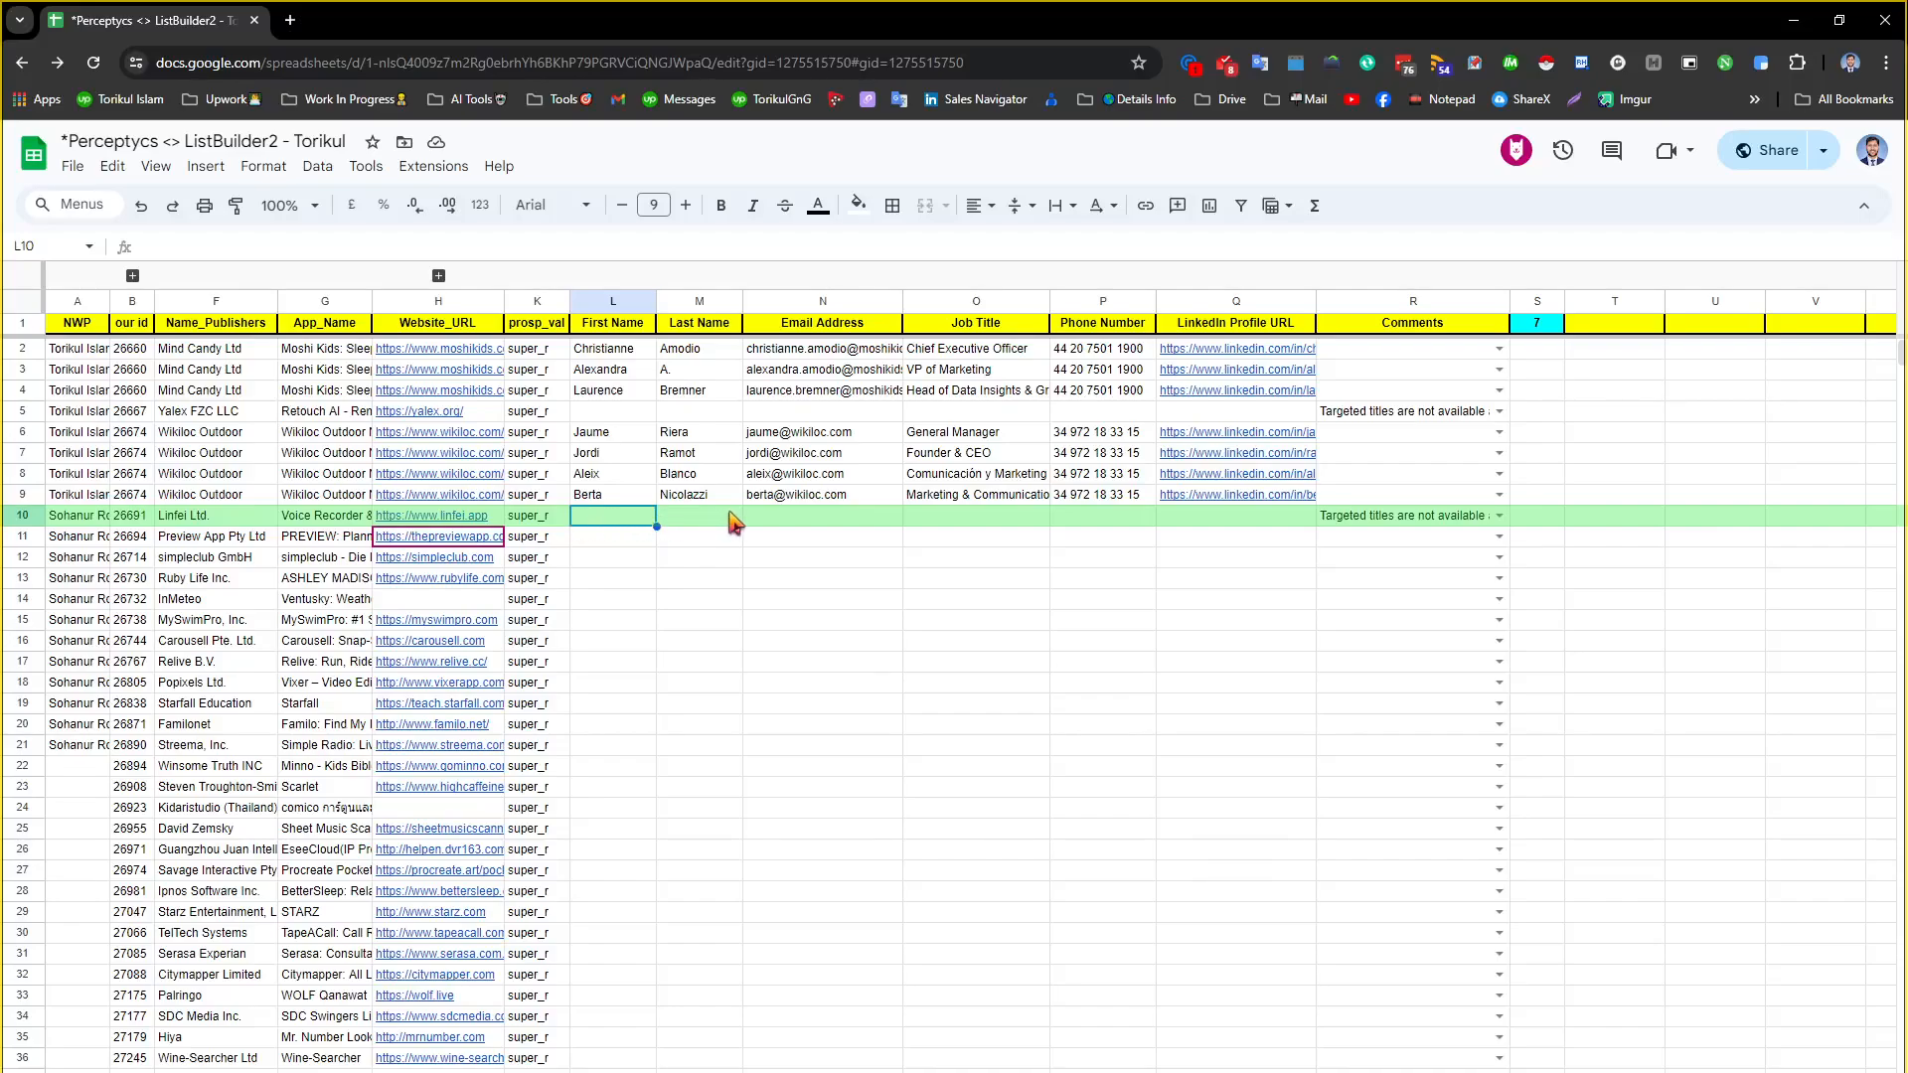
left_click(693, 522)
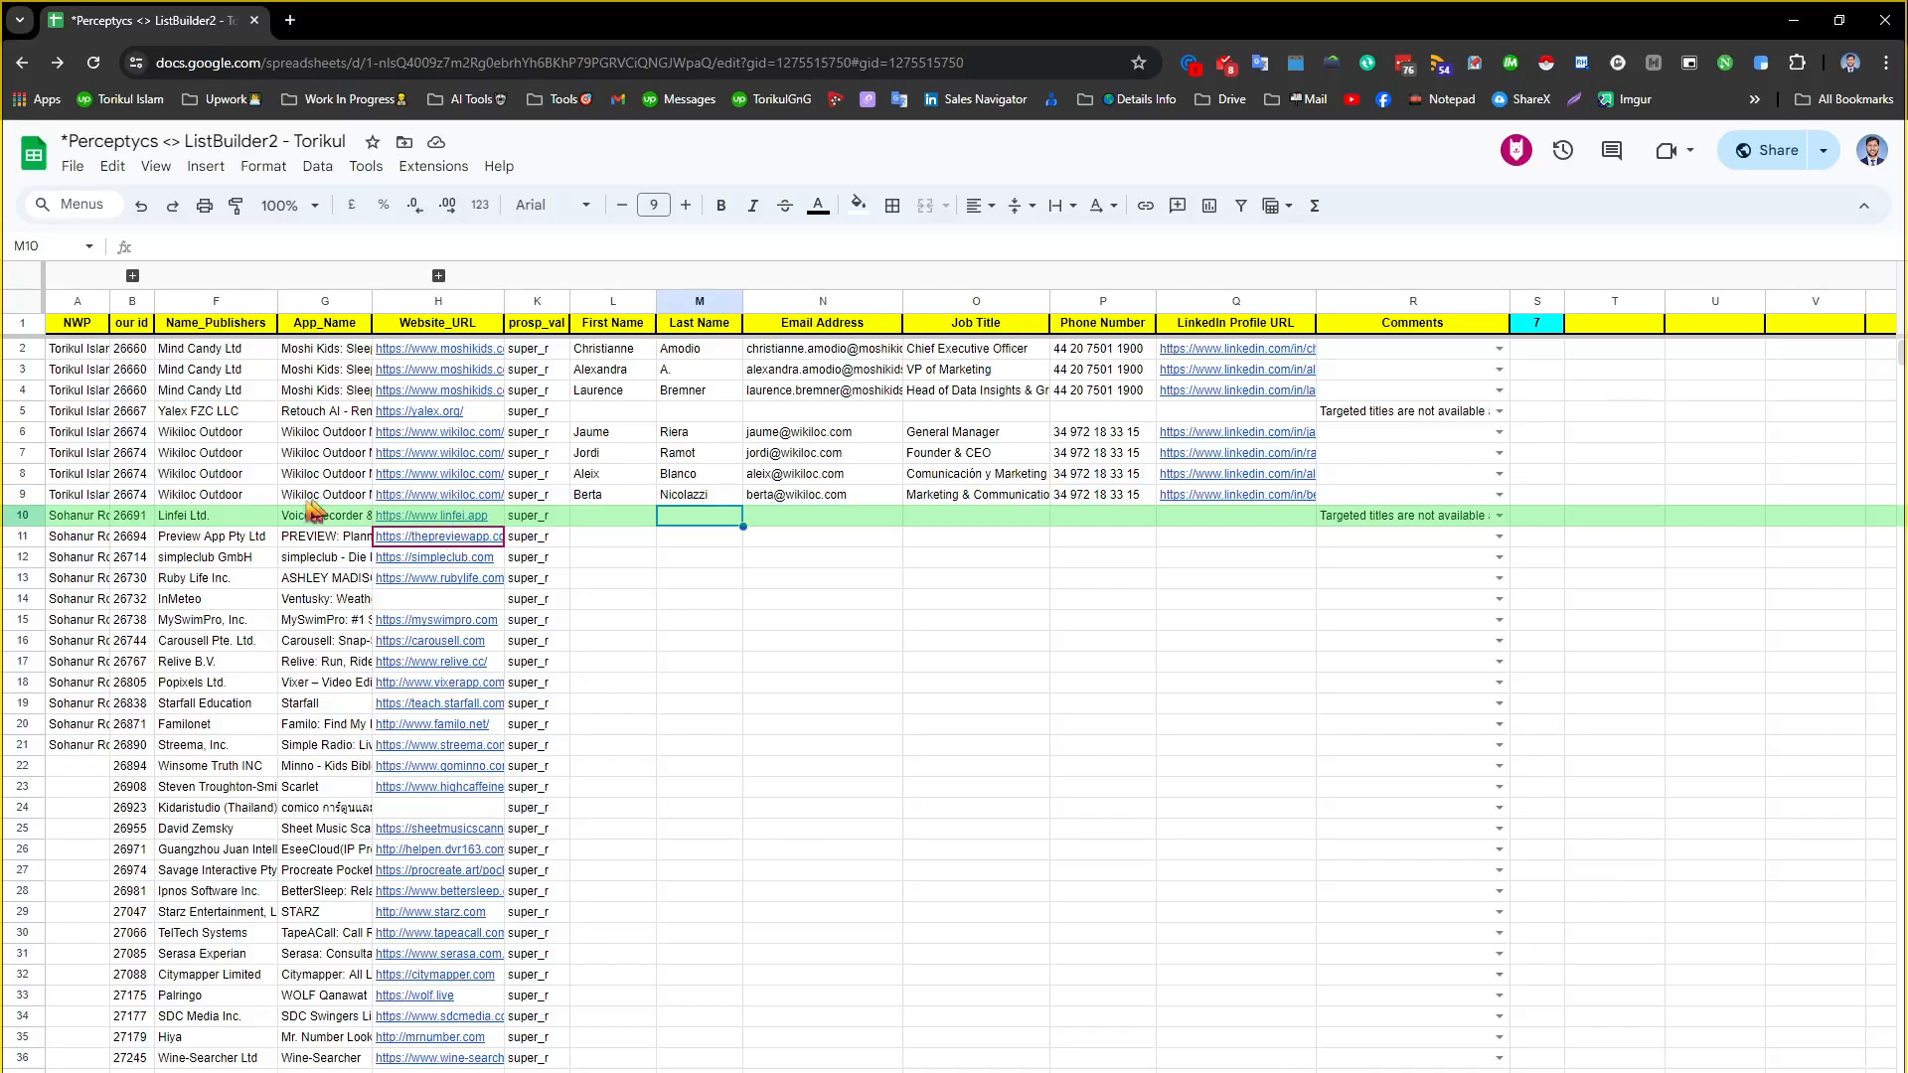
left_click(203, 559)
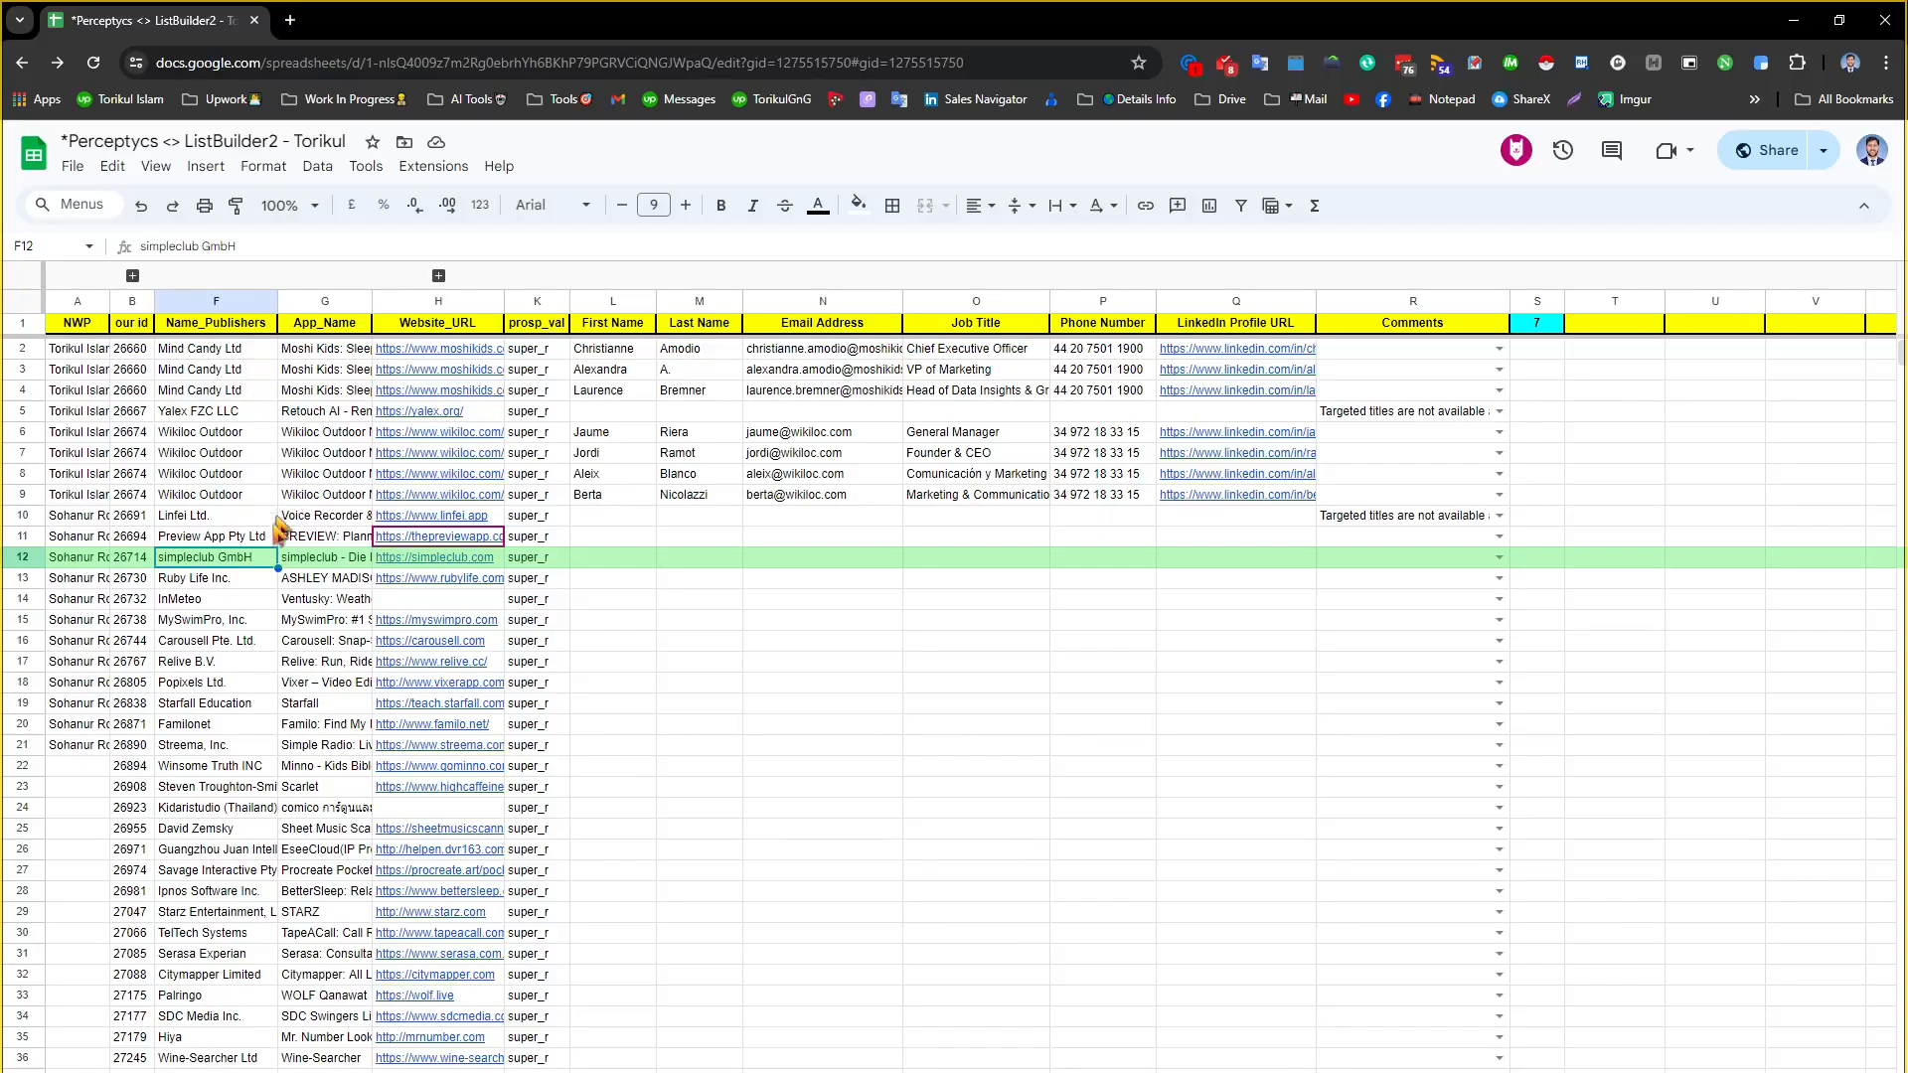
left_click(312, 563)
left_click(242, 563)
Run a Google search for the publisher name InMeteo from row 14
double_click(201, 600)
right_click(184, 600)
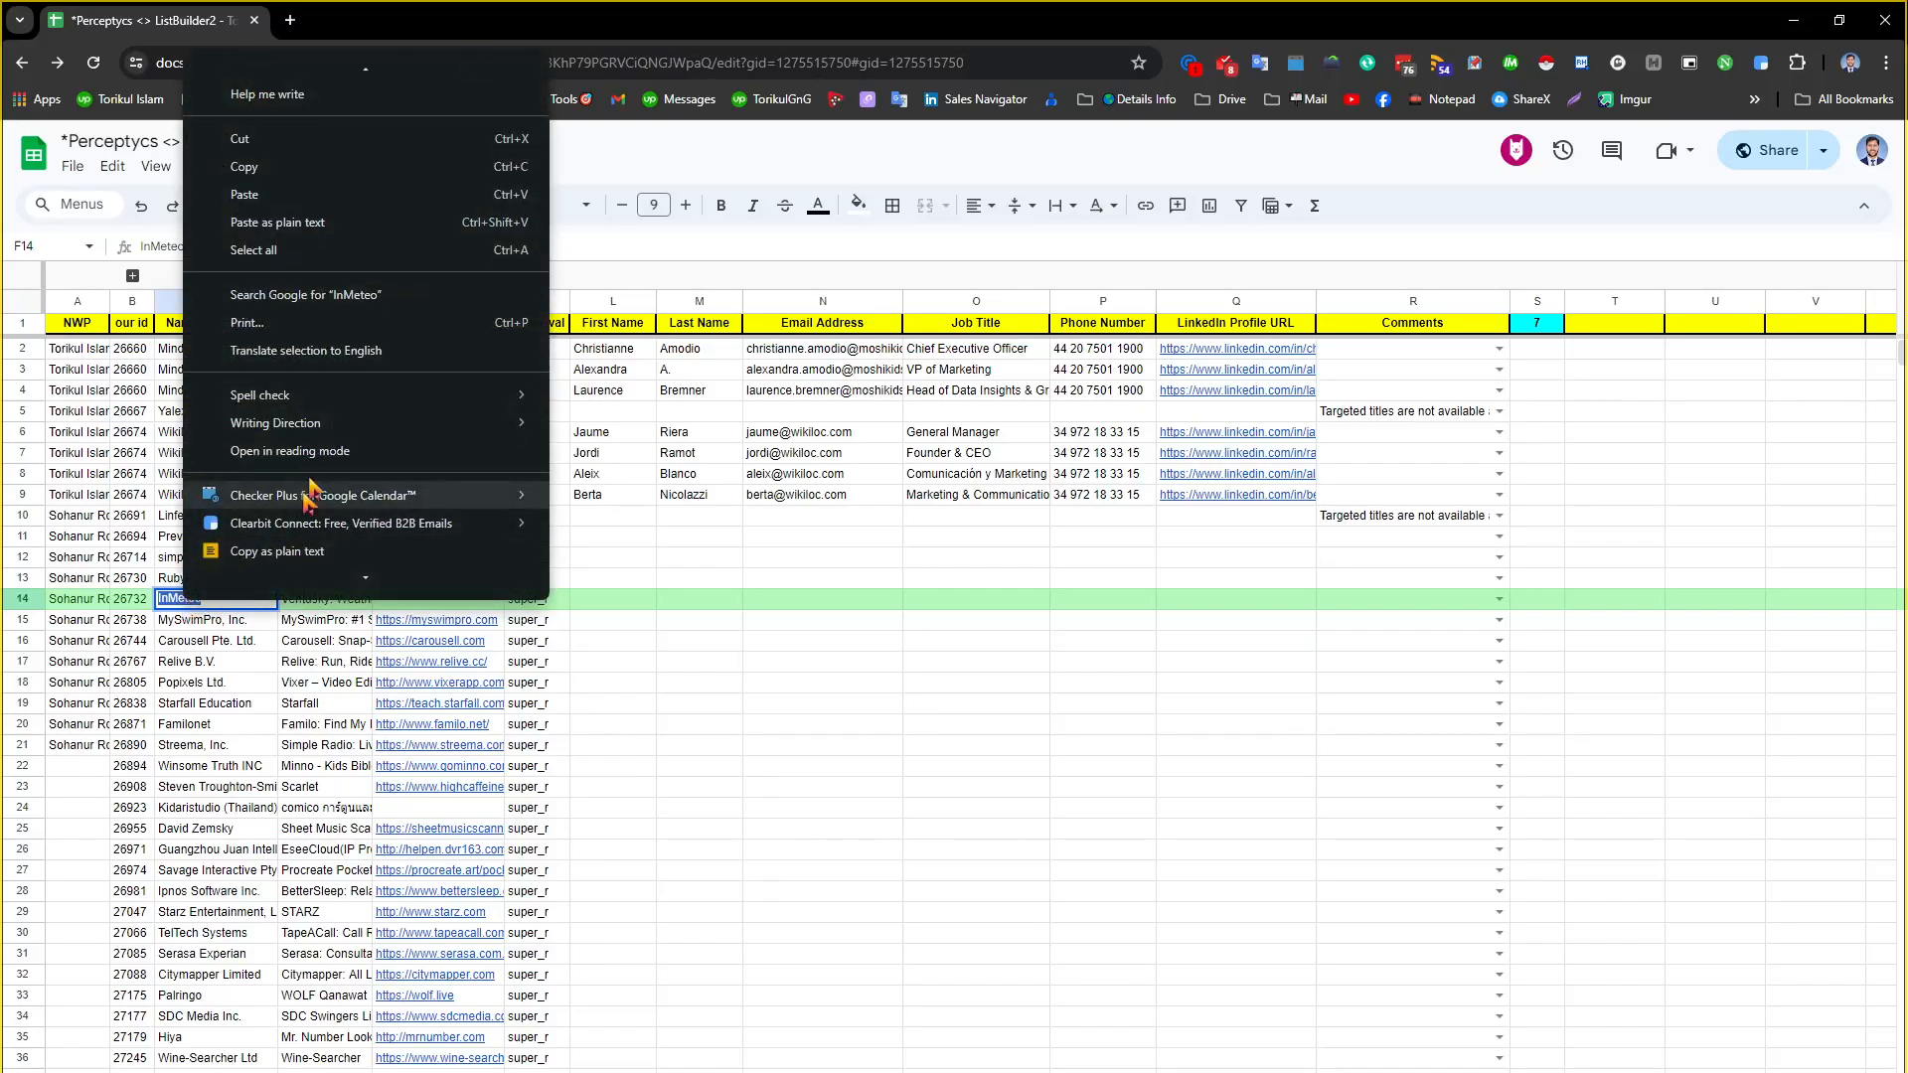
left_click(363, 288)
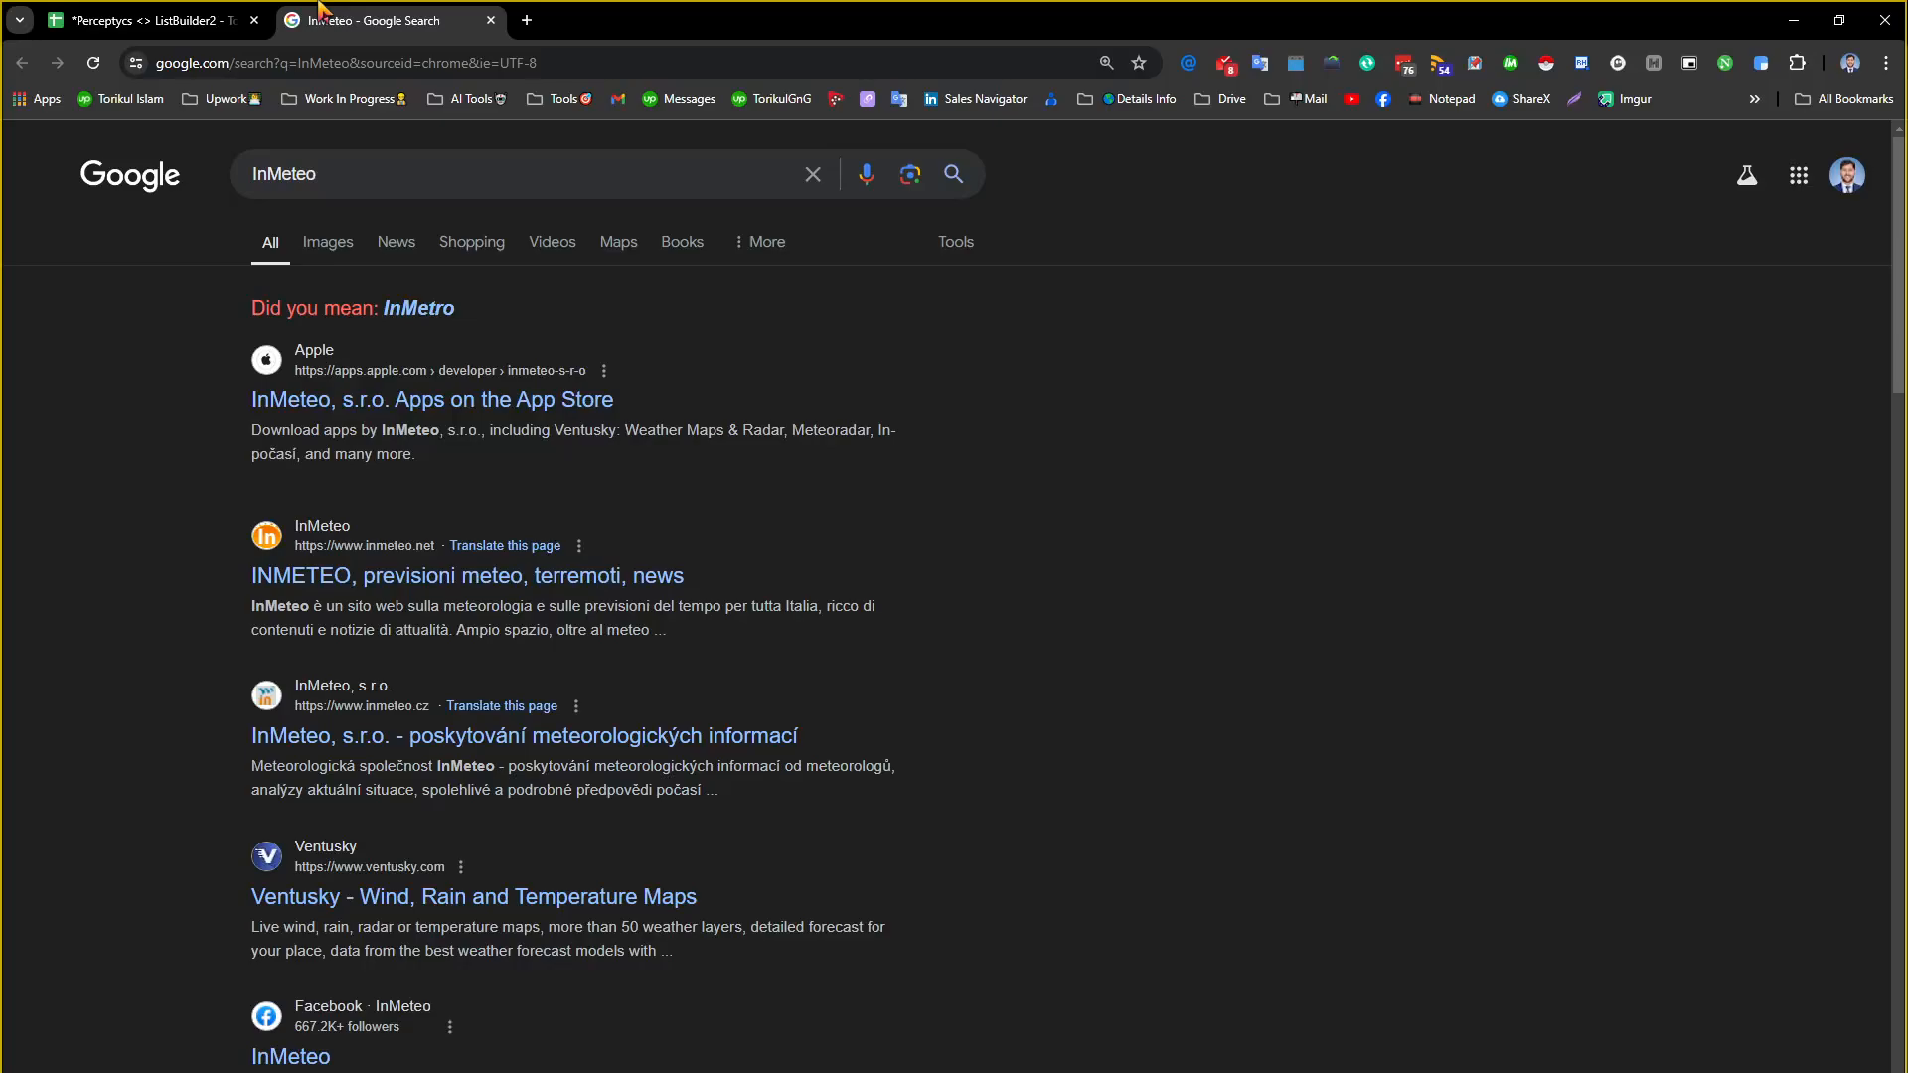
Open InMeteo's App Store and Google Play results in new tabs and highlight the developer name on the App Store page
middle_click(399, 395)
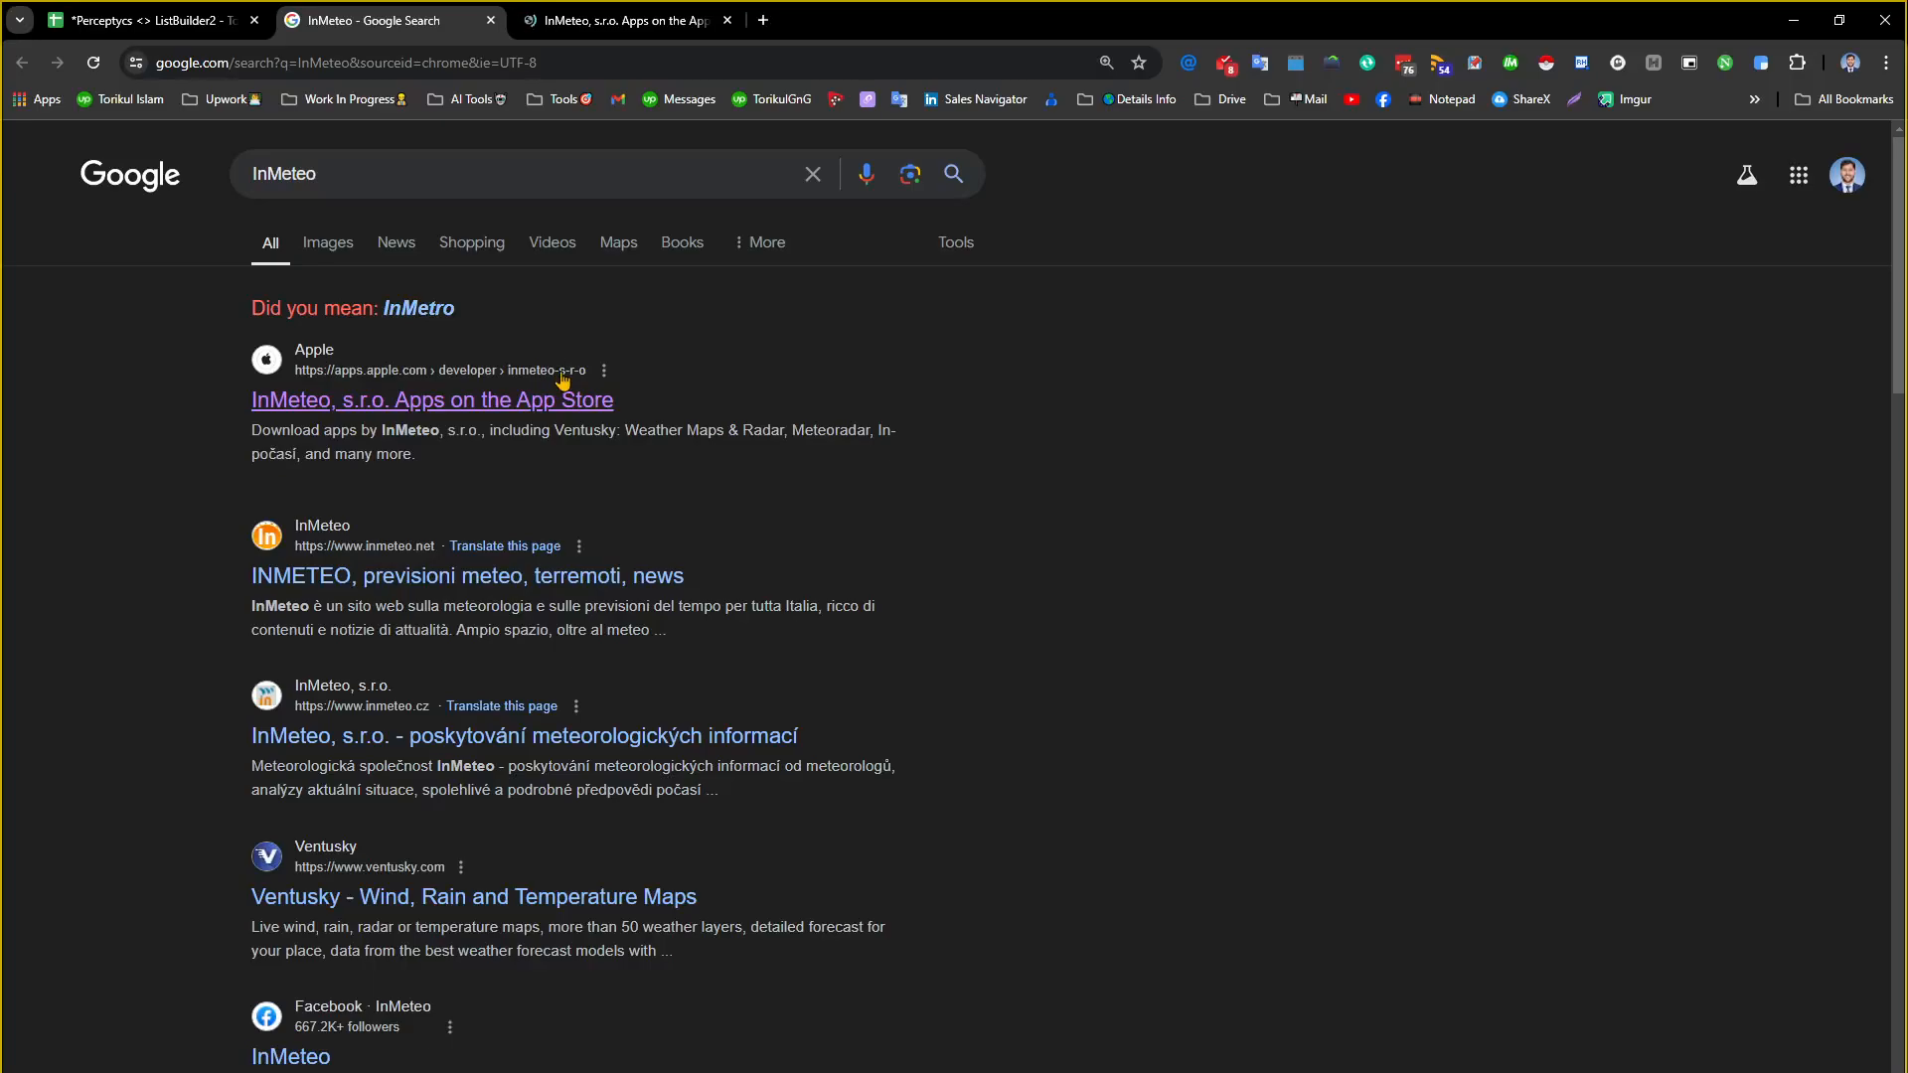
scroll(574, 754, "down", 5)
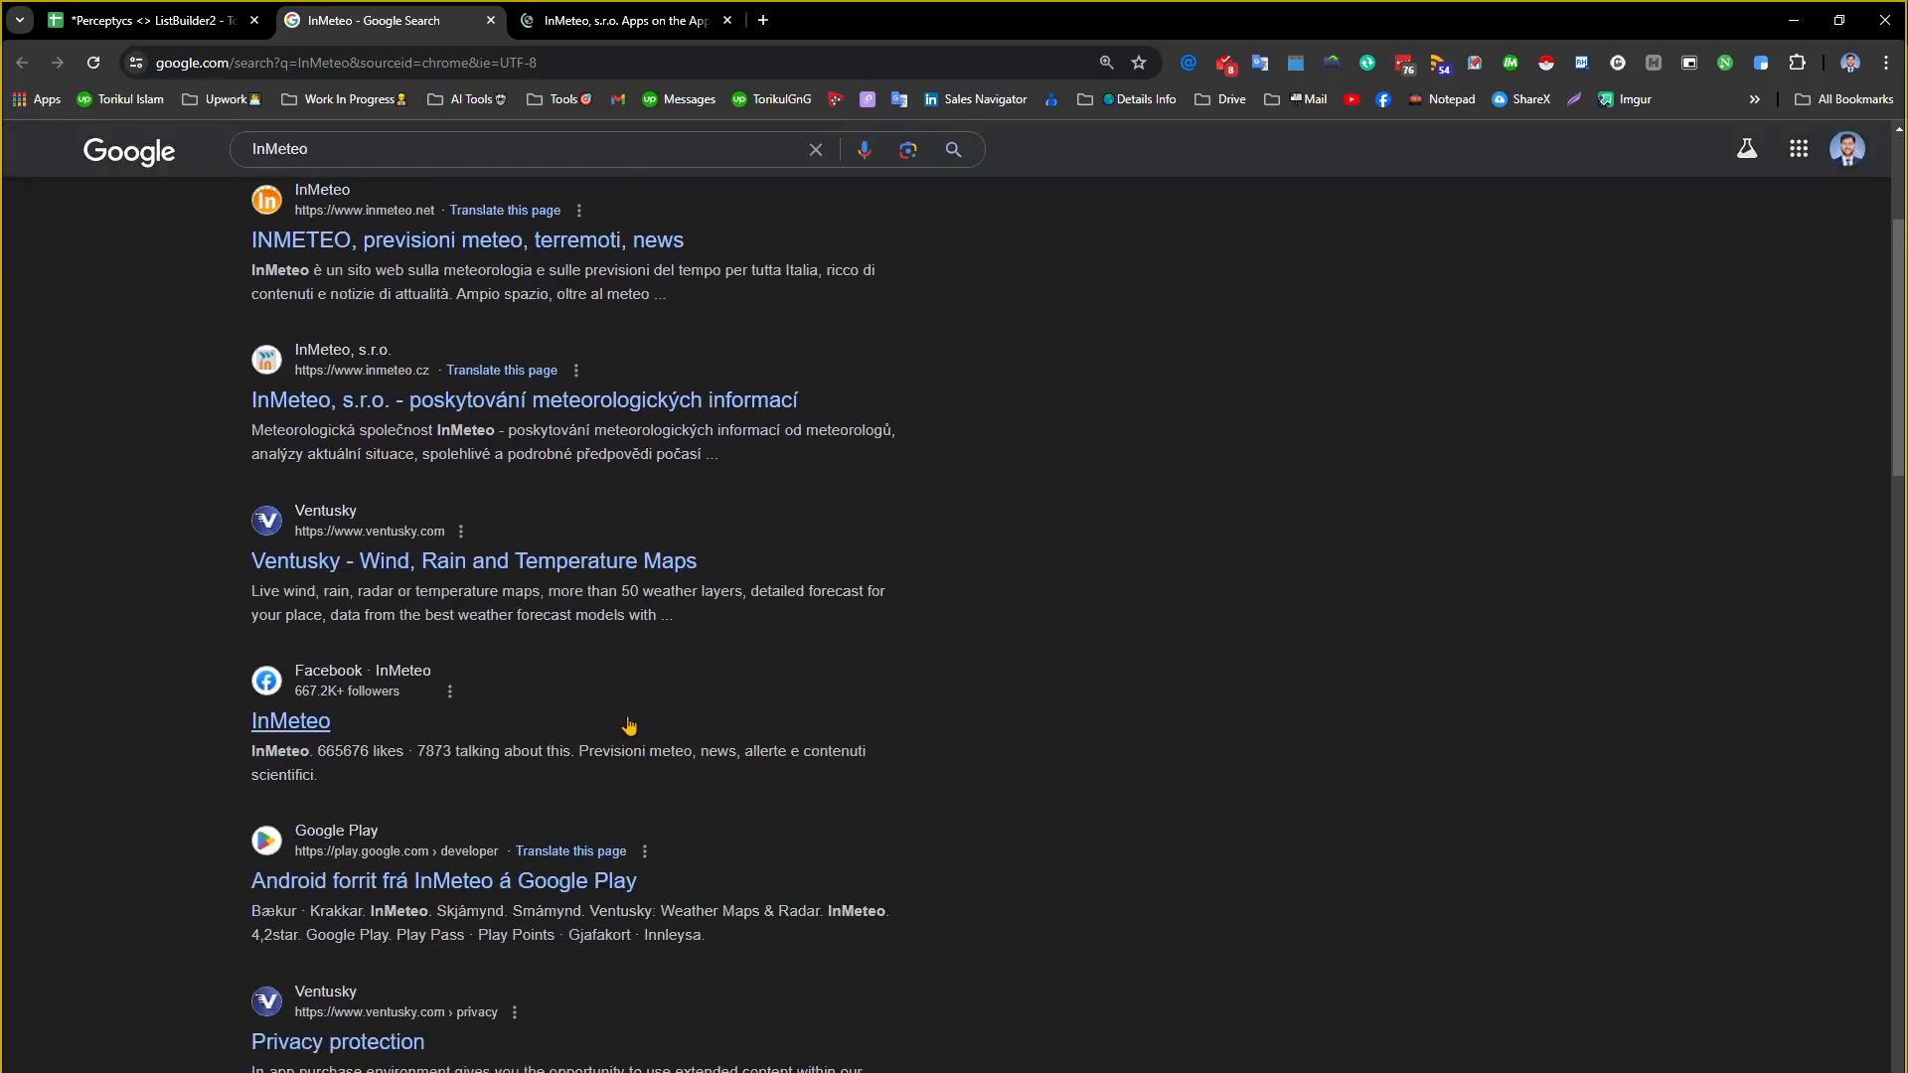
middle_click(384, 723)
scroll(384, 733, "up", 5)
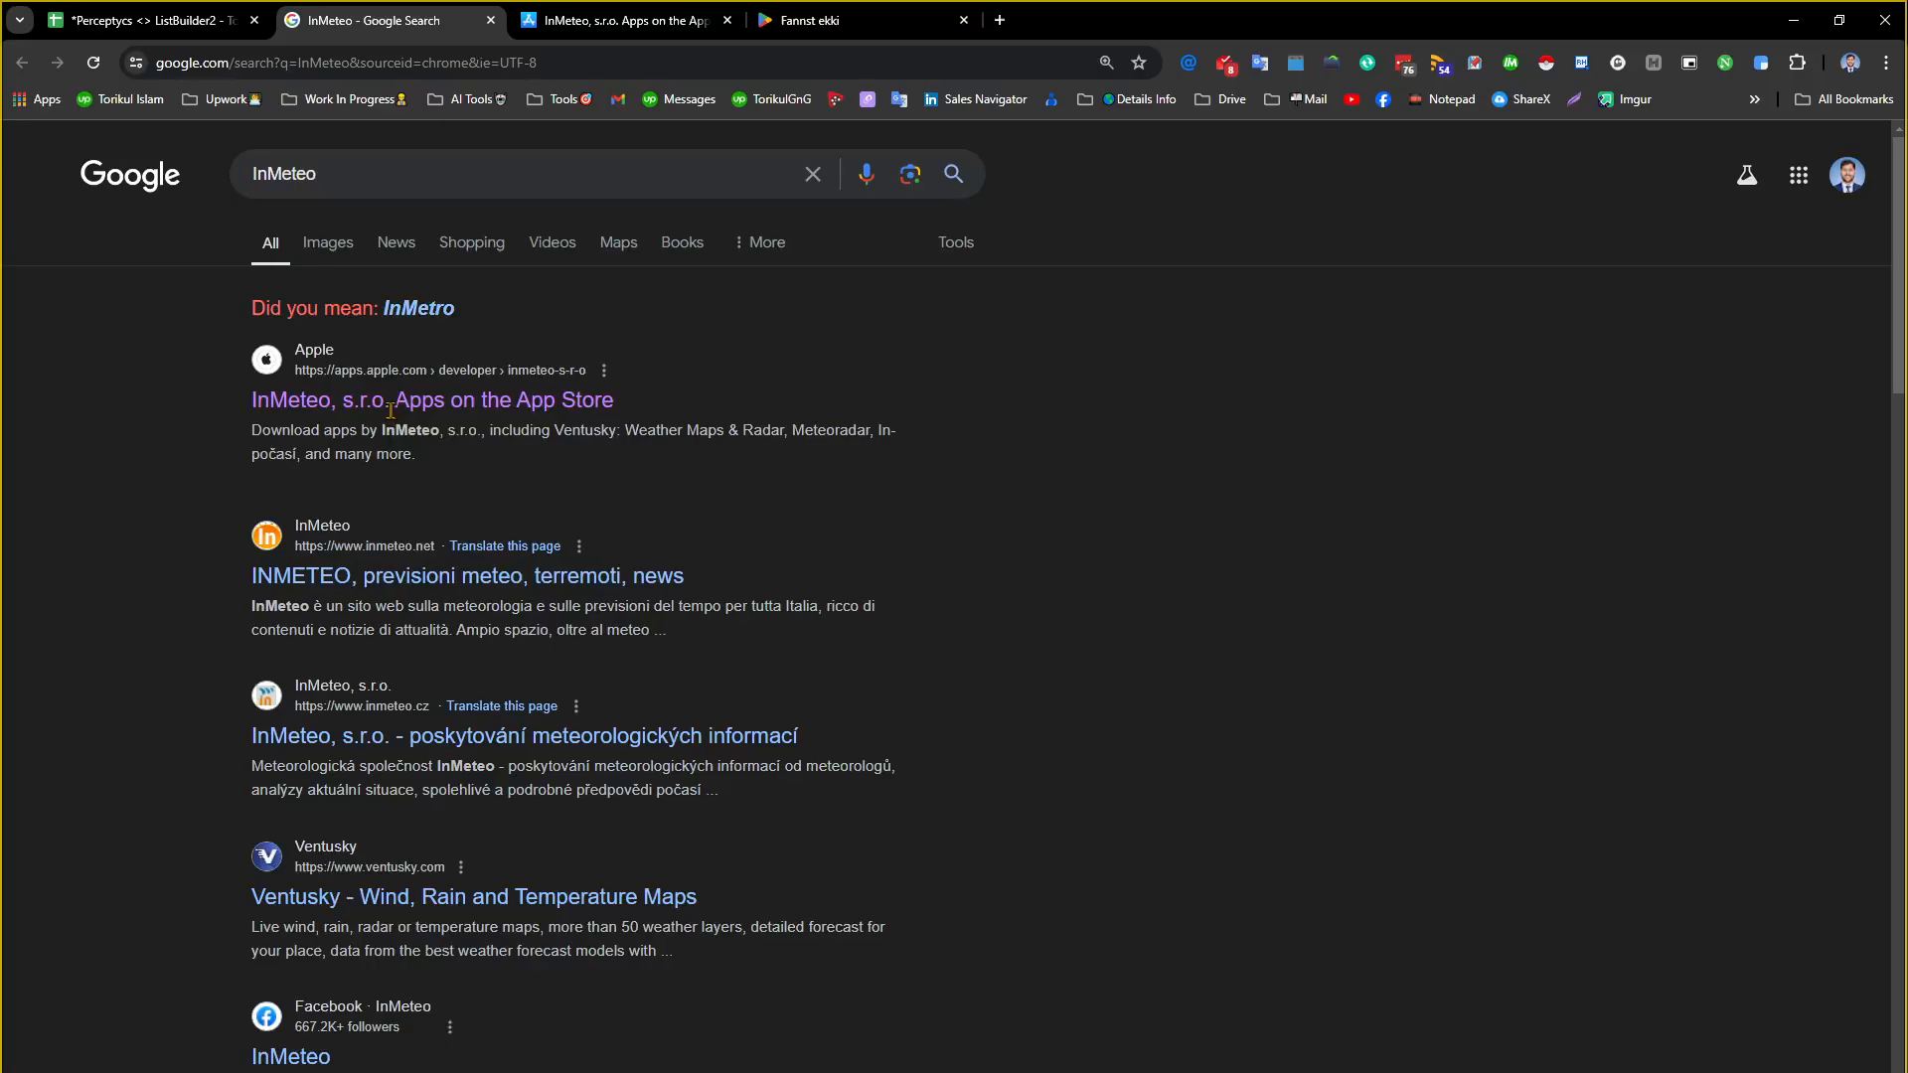
left_click(617, 20)
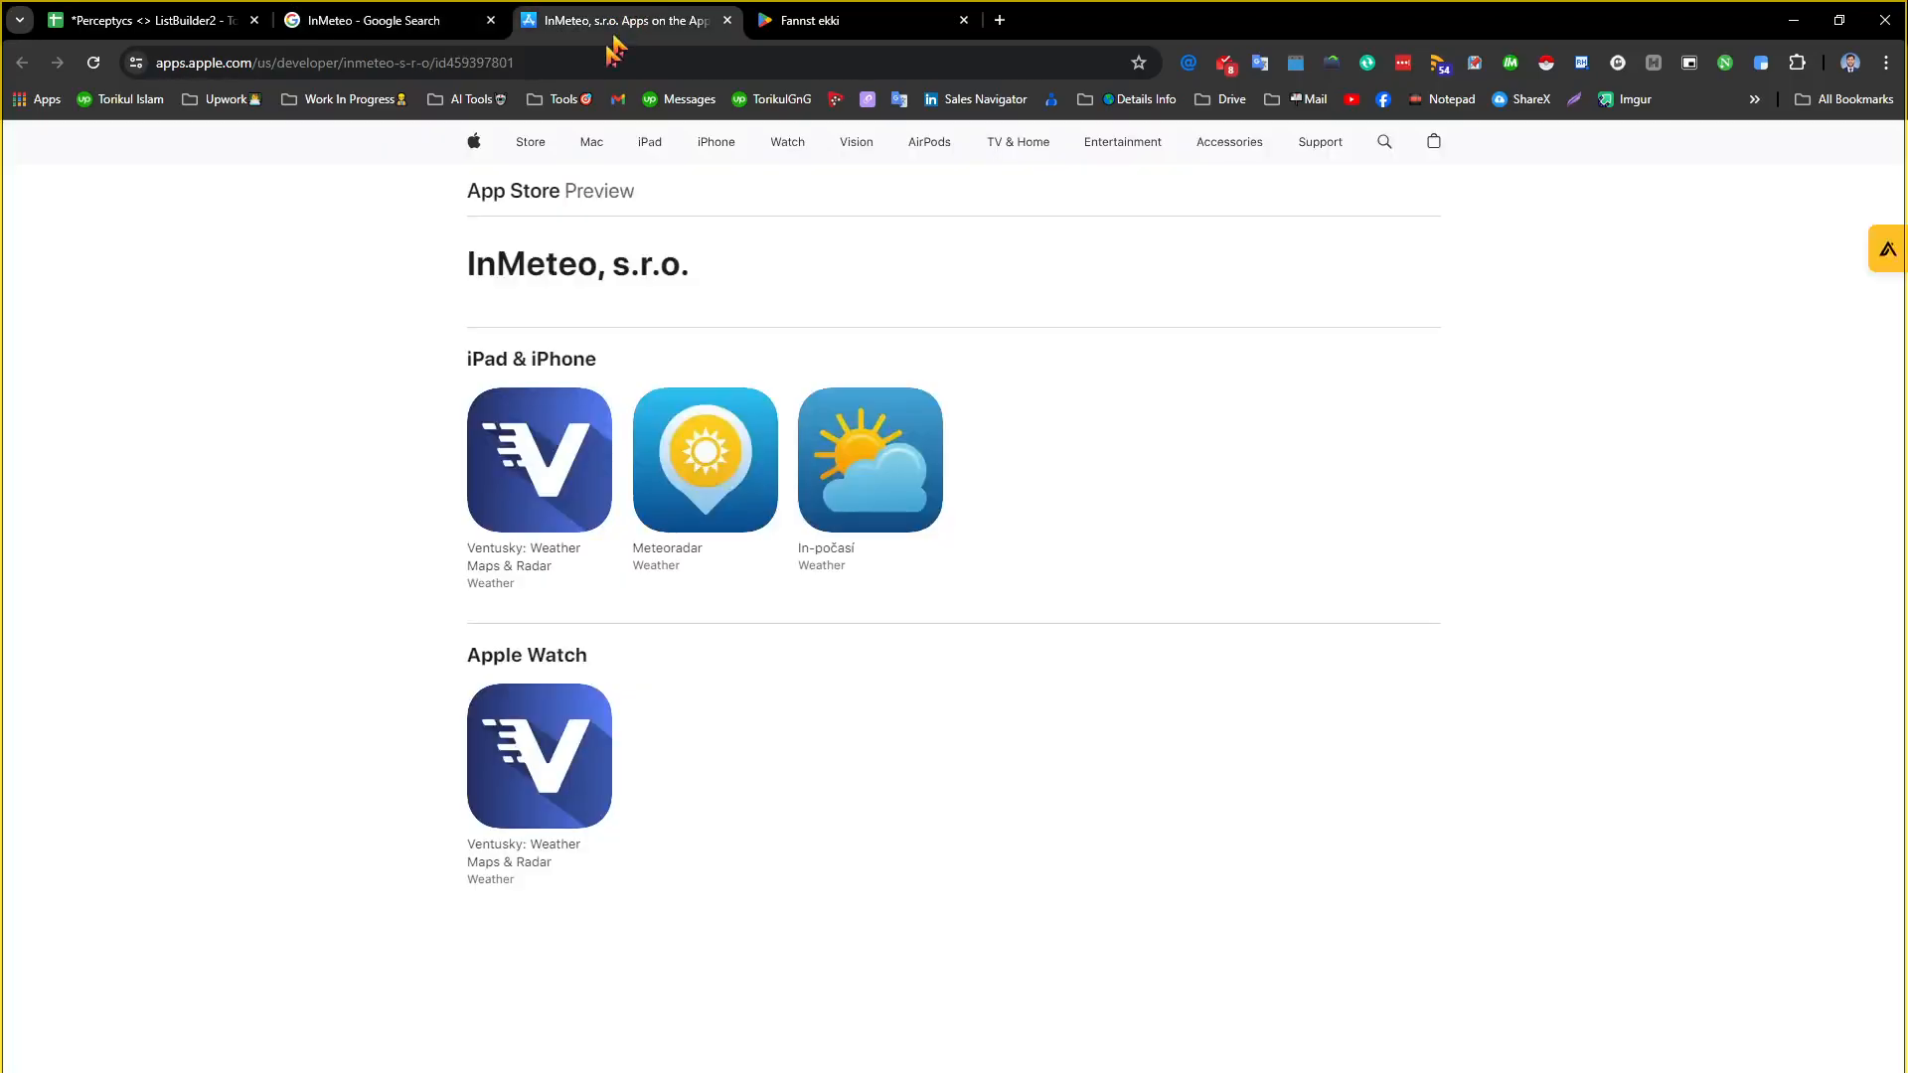
left_click_drag(473, 259, 716, 264)
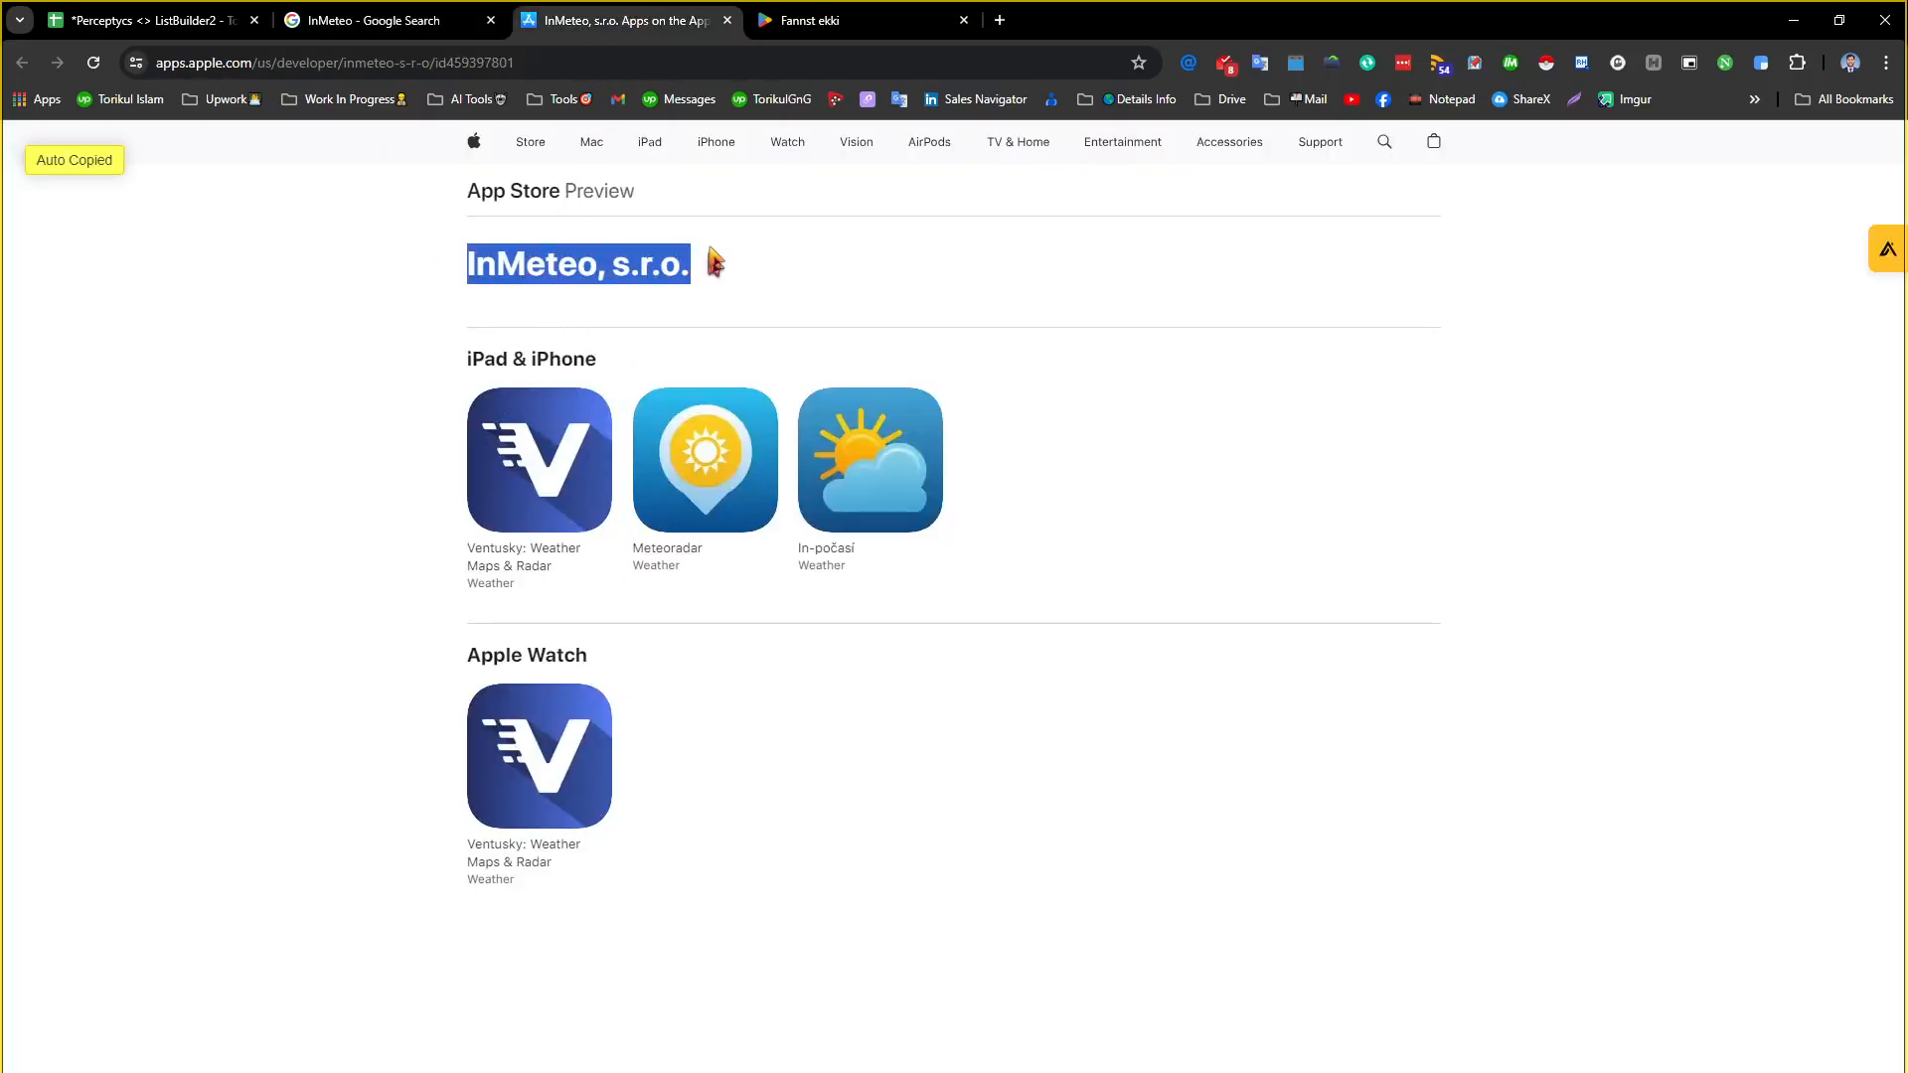
Open the CamScanner page from Google Play's apps section and copy the app title
left_click(828, 14)
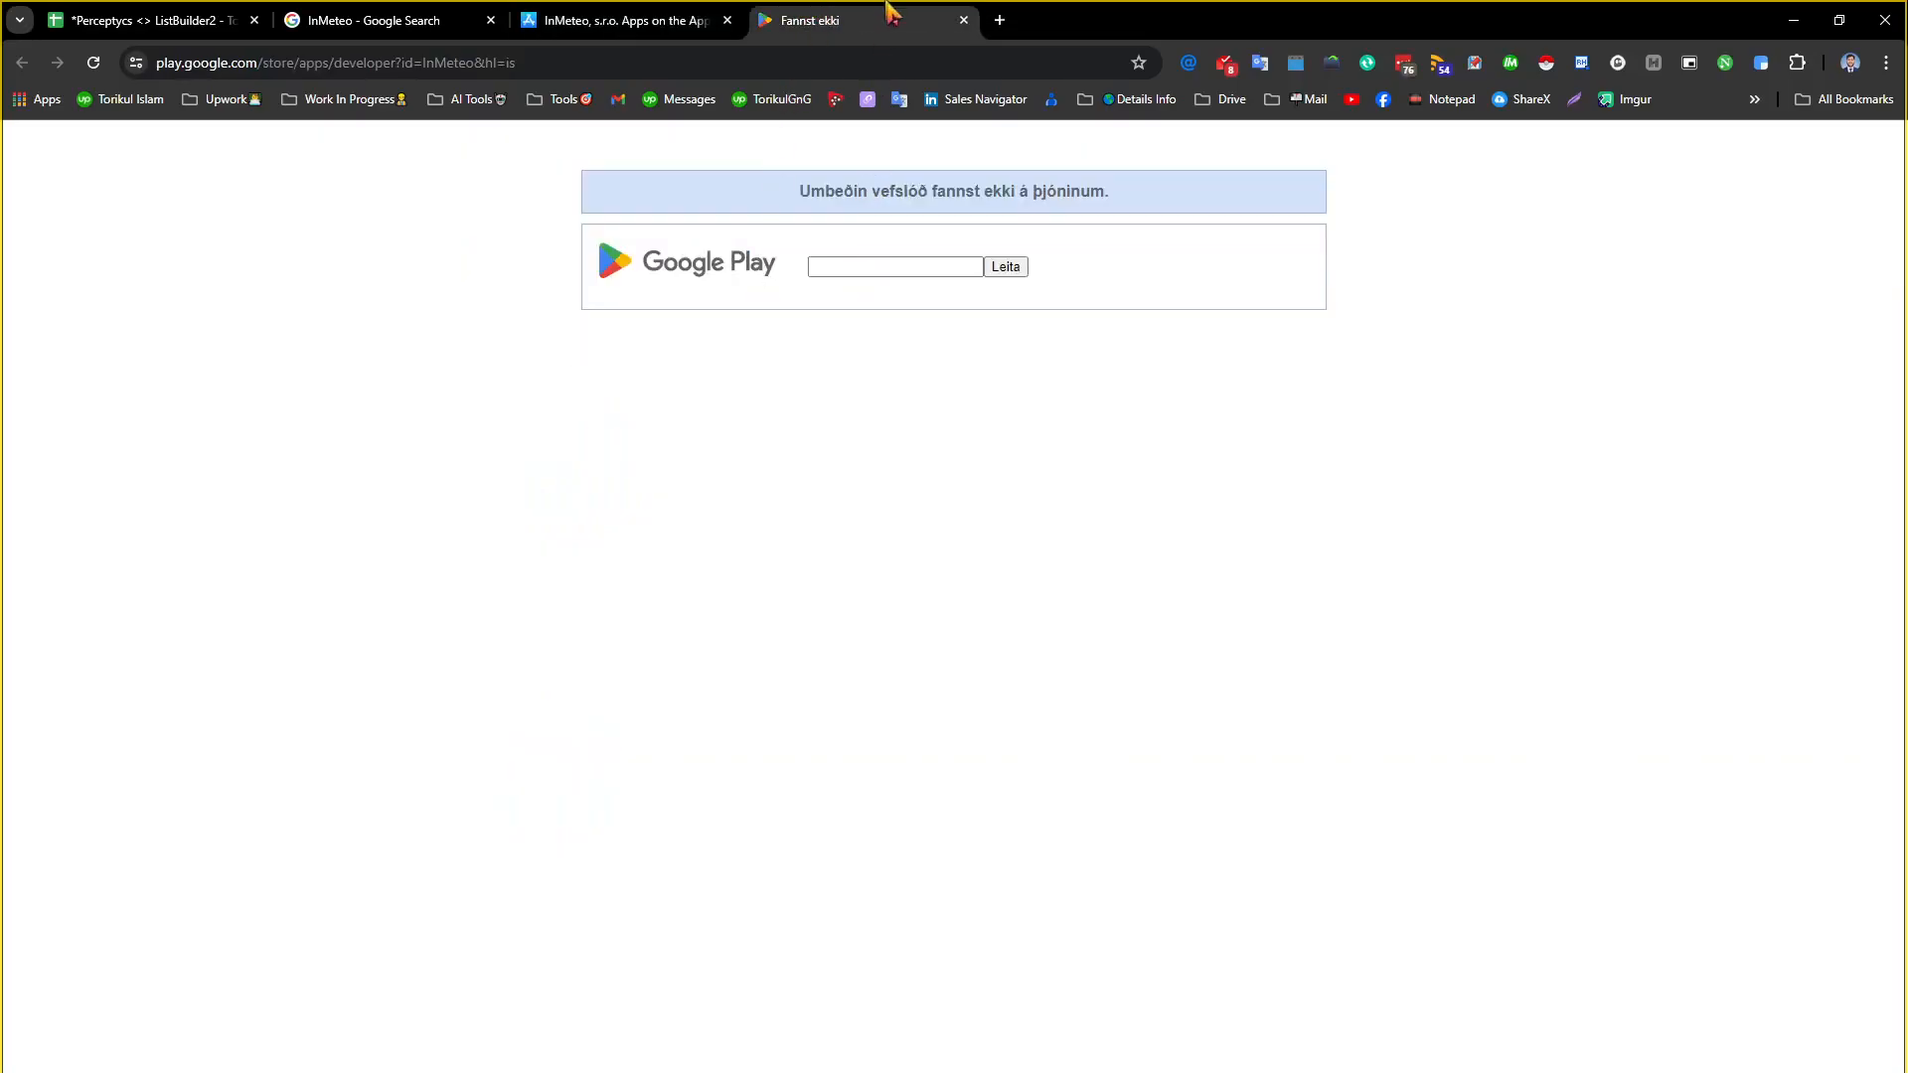
left_click(606, 261)
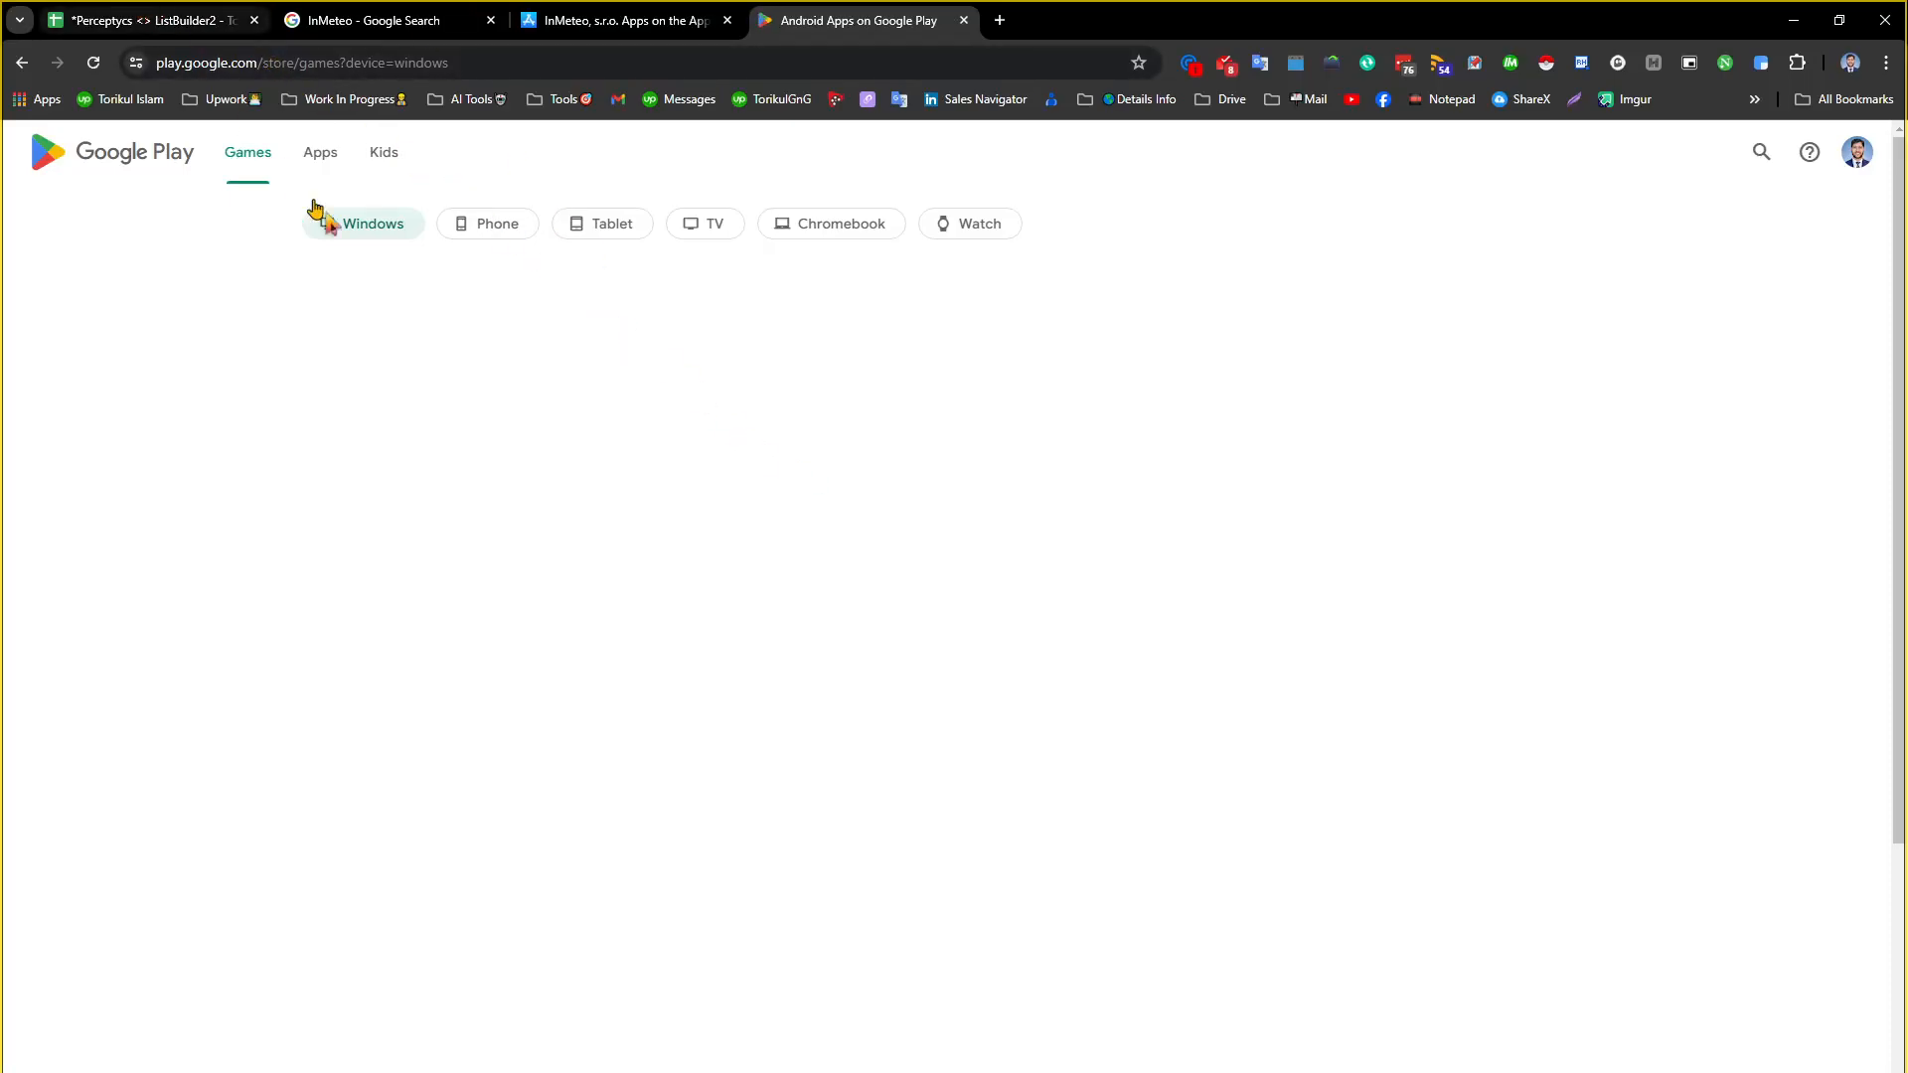
left_click(324, 156)
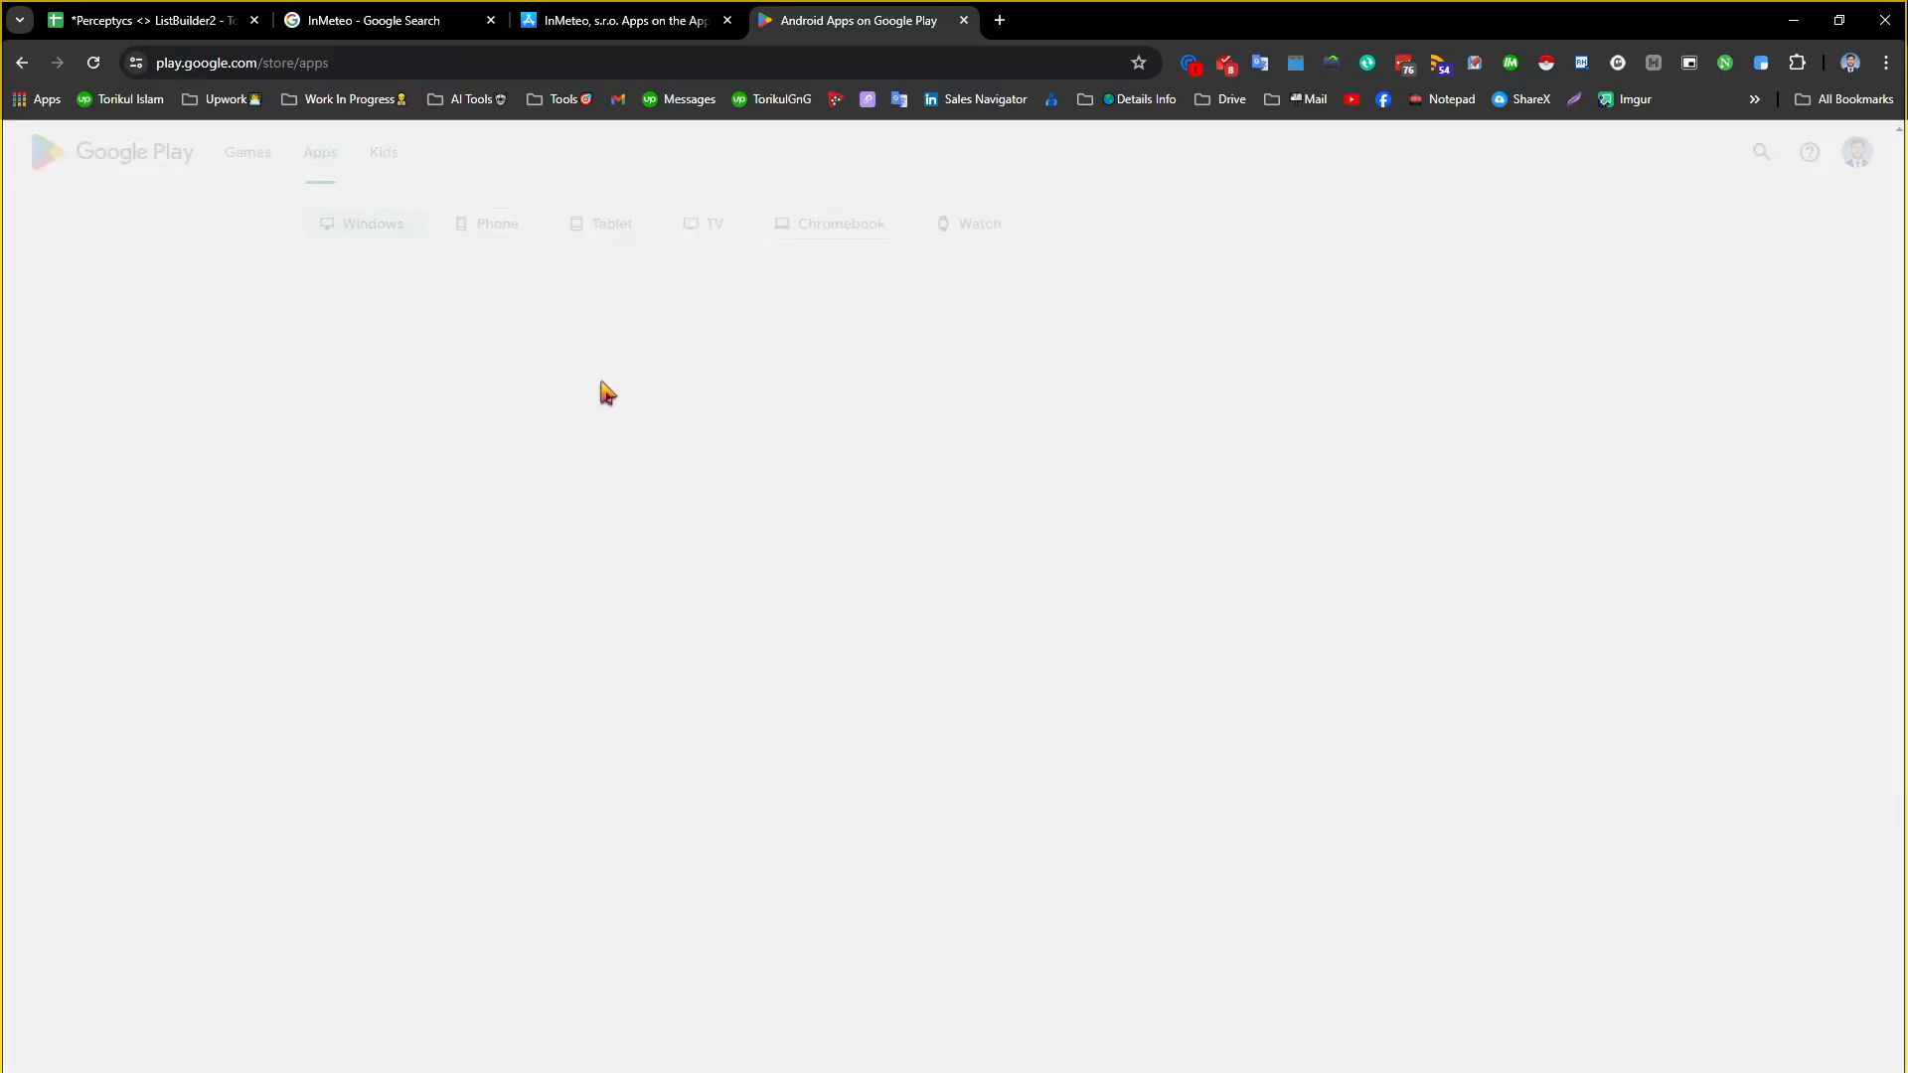
scroll(359, 663, "down", 2)
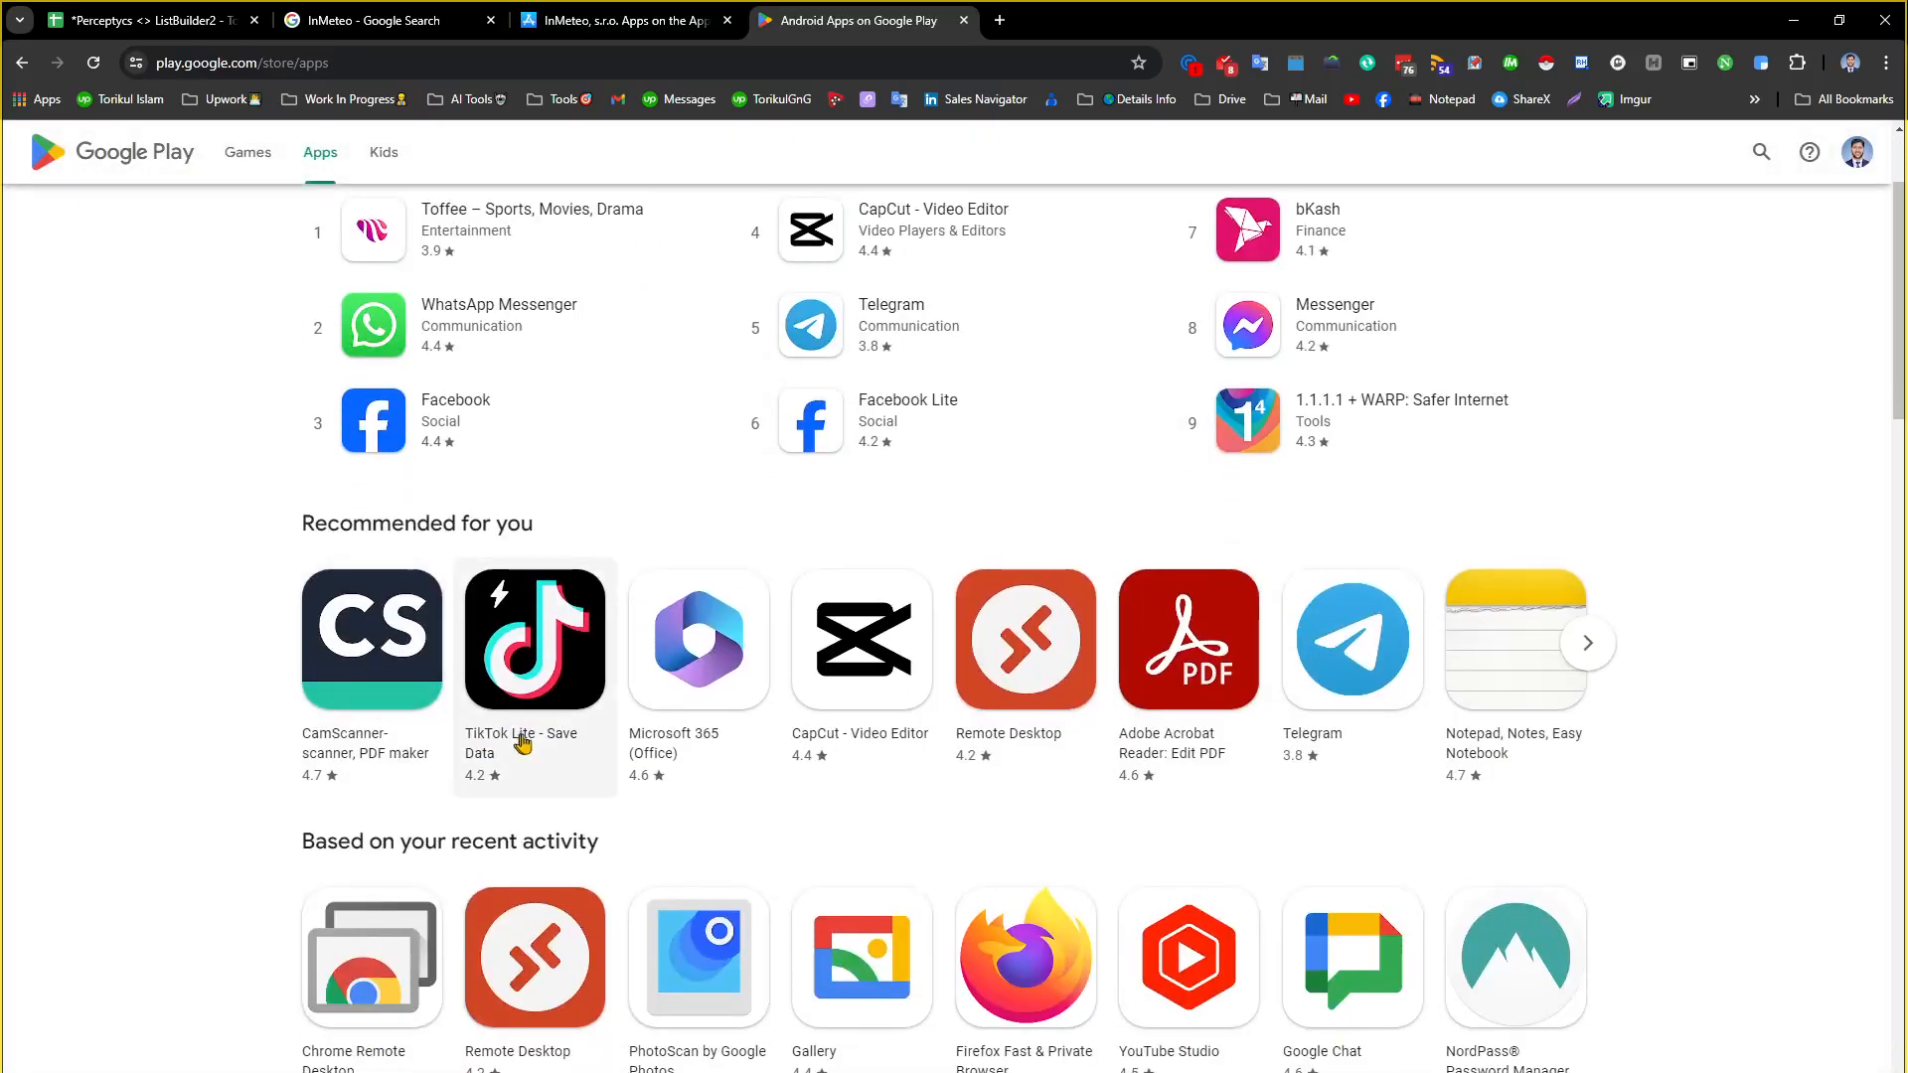
left_click(358, 709)
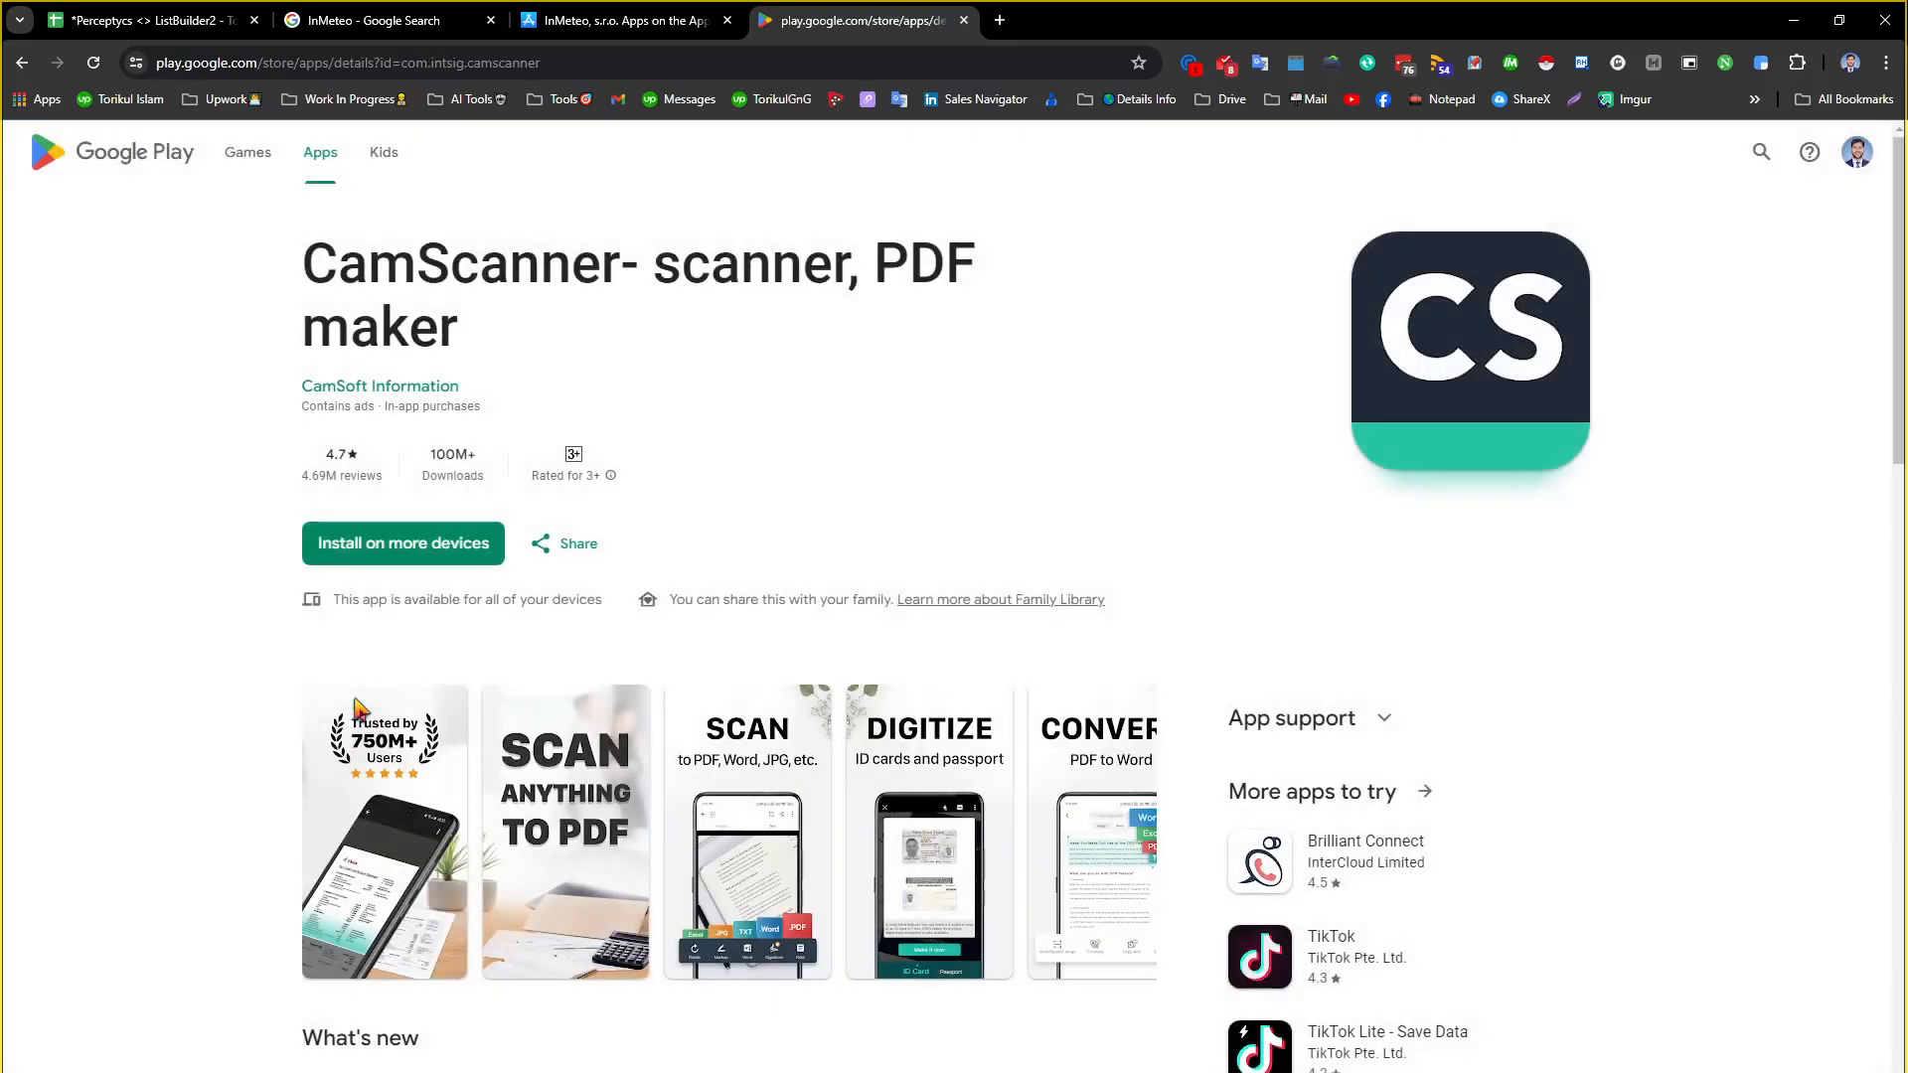
left_click_drag(309, 257, 503, 328)
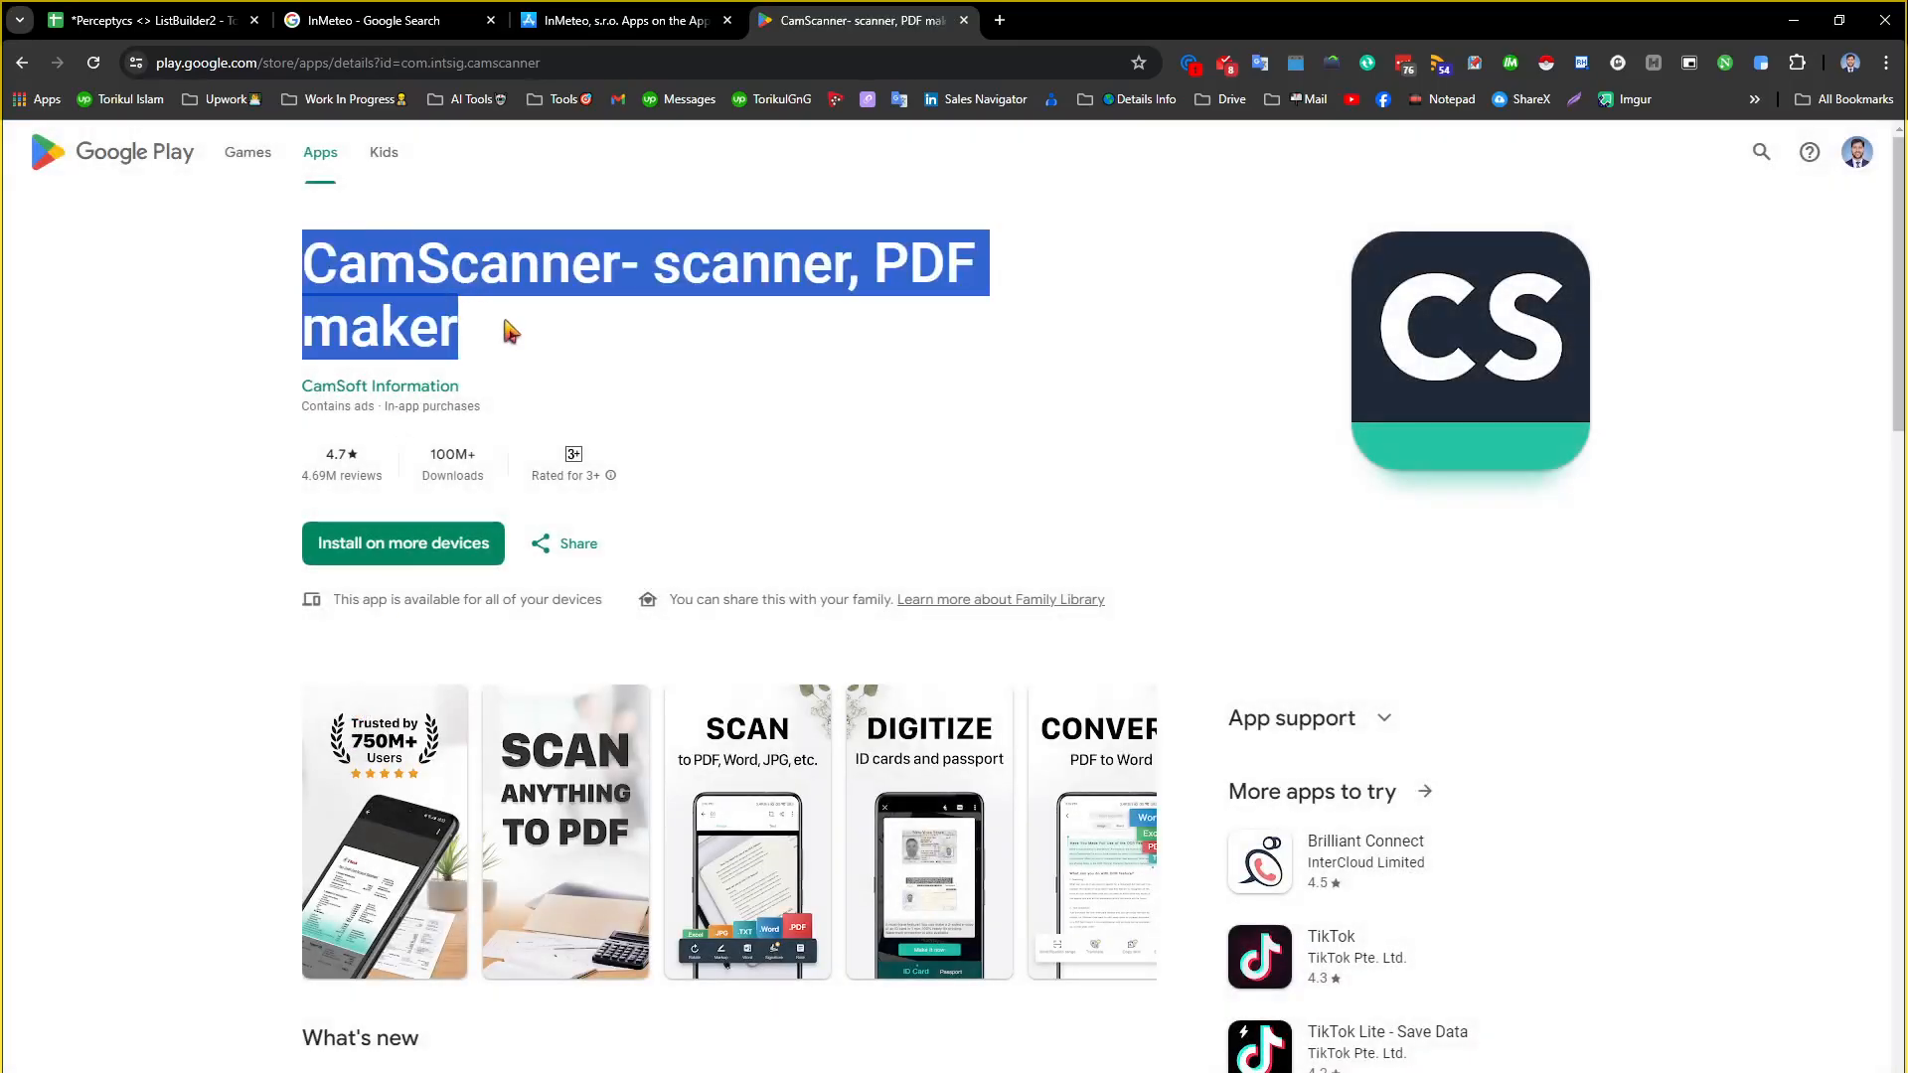
key("ctrl+c")
Compare the app name and publisher cells of the InMeteo row with the developer name on the CamScanner page
left_click(149, 20)
left_click(324, 599)
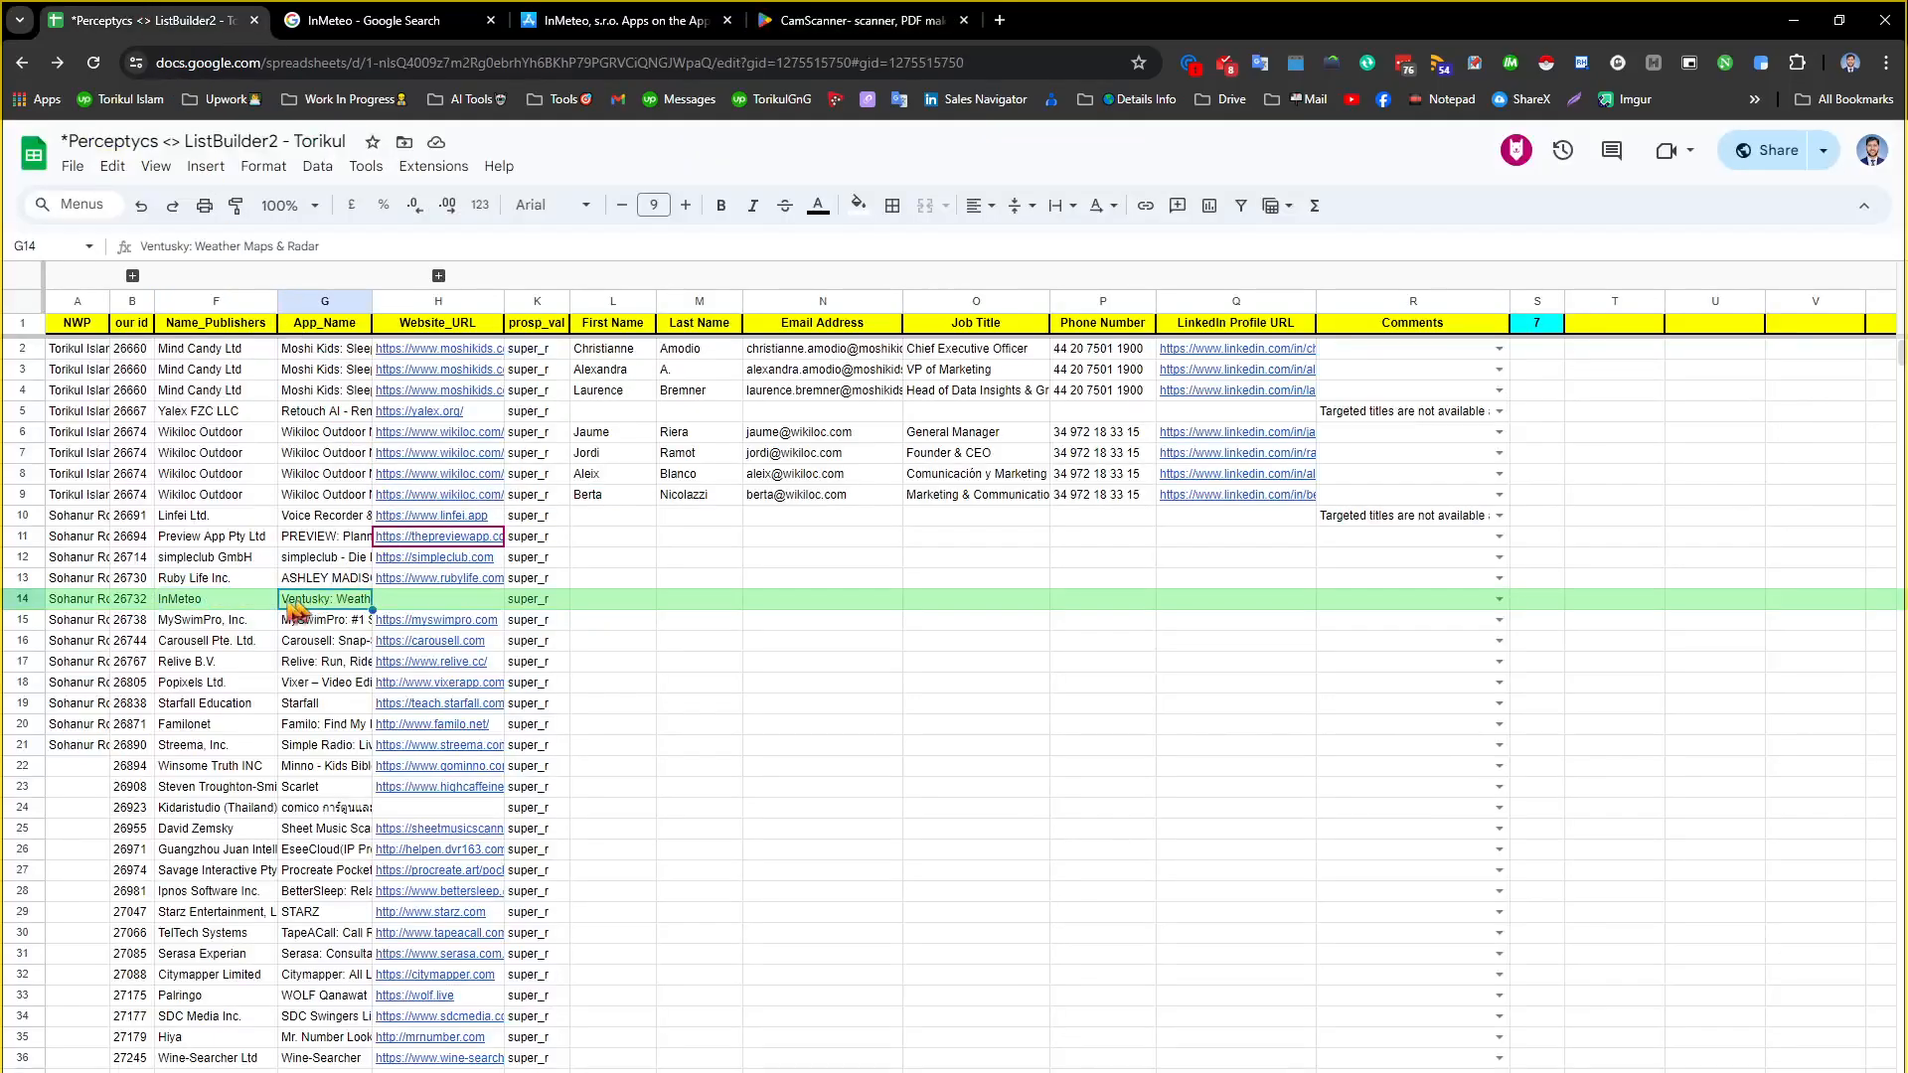
left_click(218, 600)
left_click(328, 601)
left_click(224, 599)
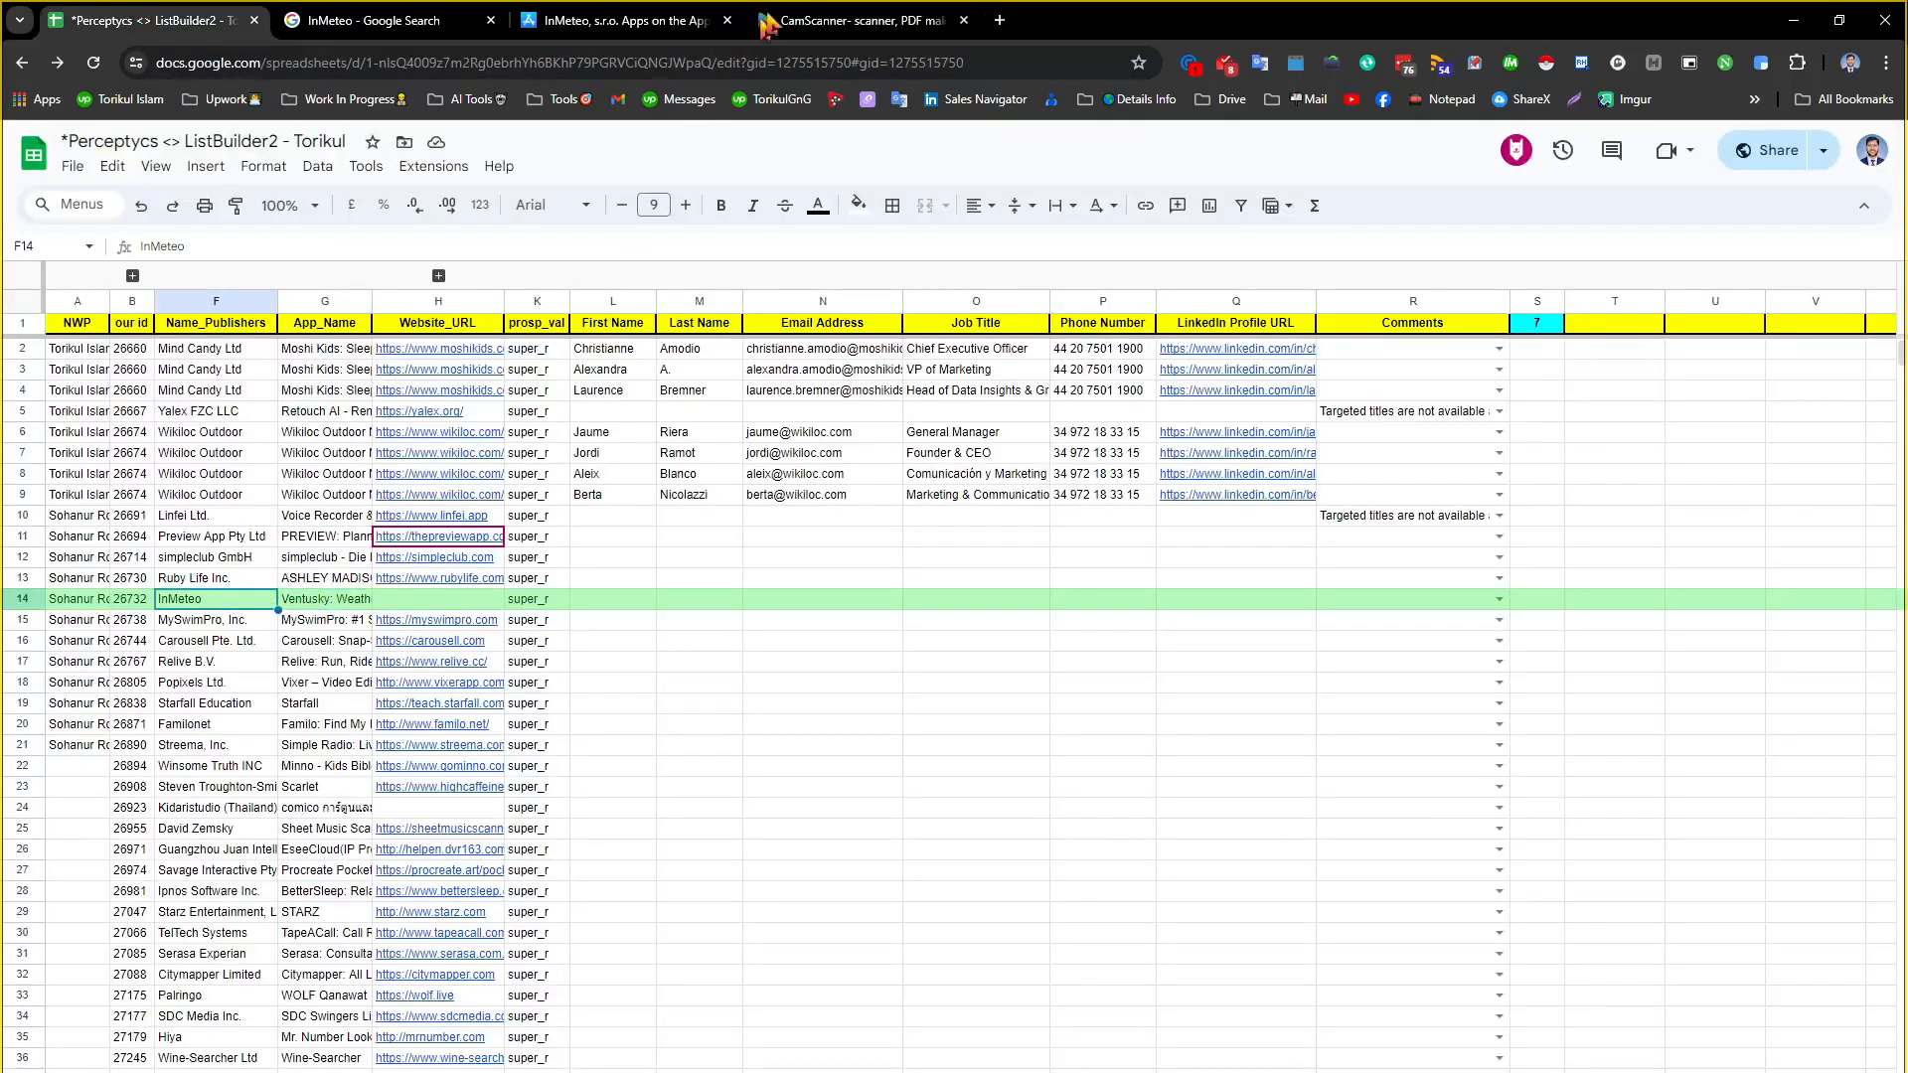
left_click(770, 25)
mouse_move(288, 400)
left_mouse_down()
mouse_move(498, 391)
mouse_move(301, 395)
left_mouse_up()
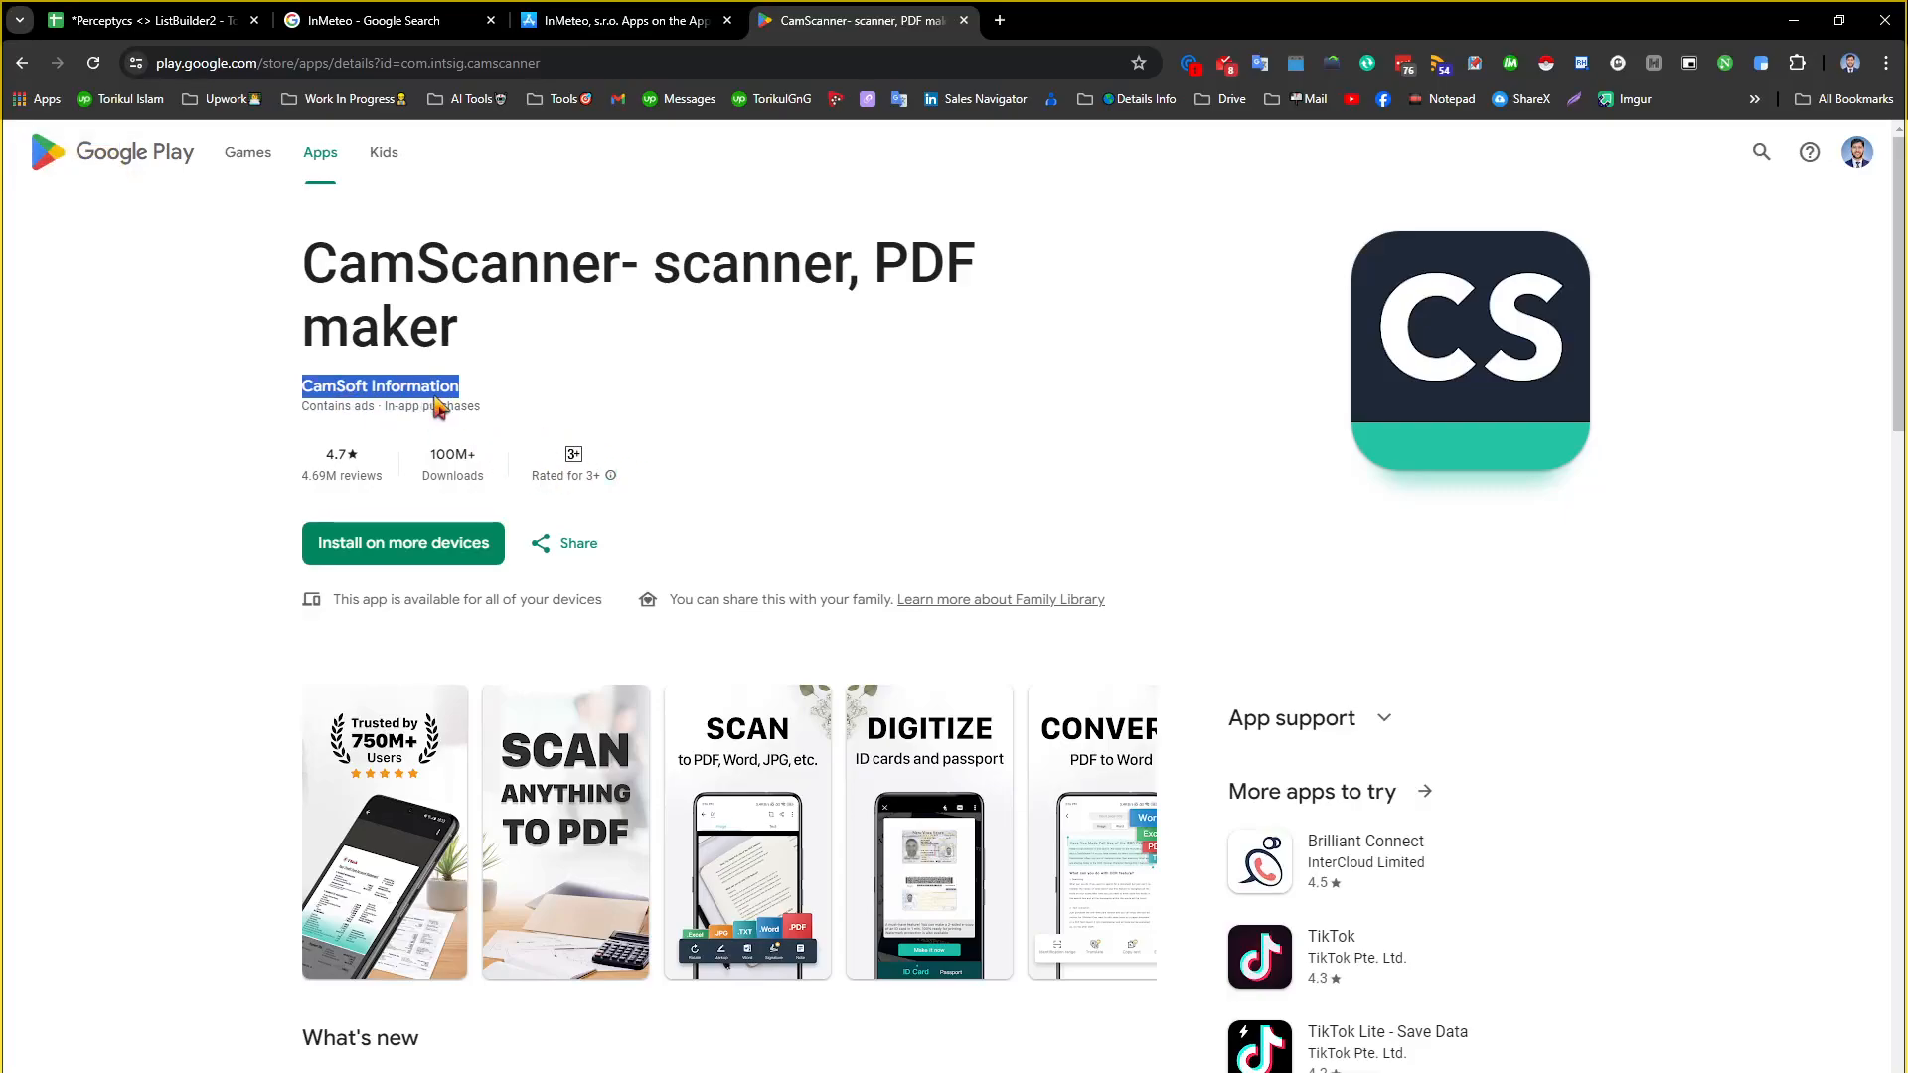
Return to the spreadsheet and run a Google search for the publisher Carousell Pte. Ltd. from row 16
left_click(185, 14)
left_click(205, 646)
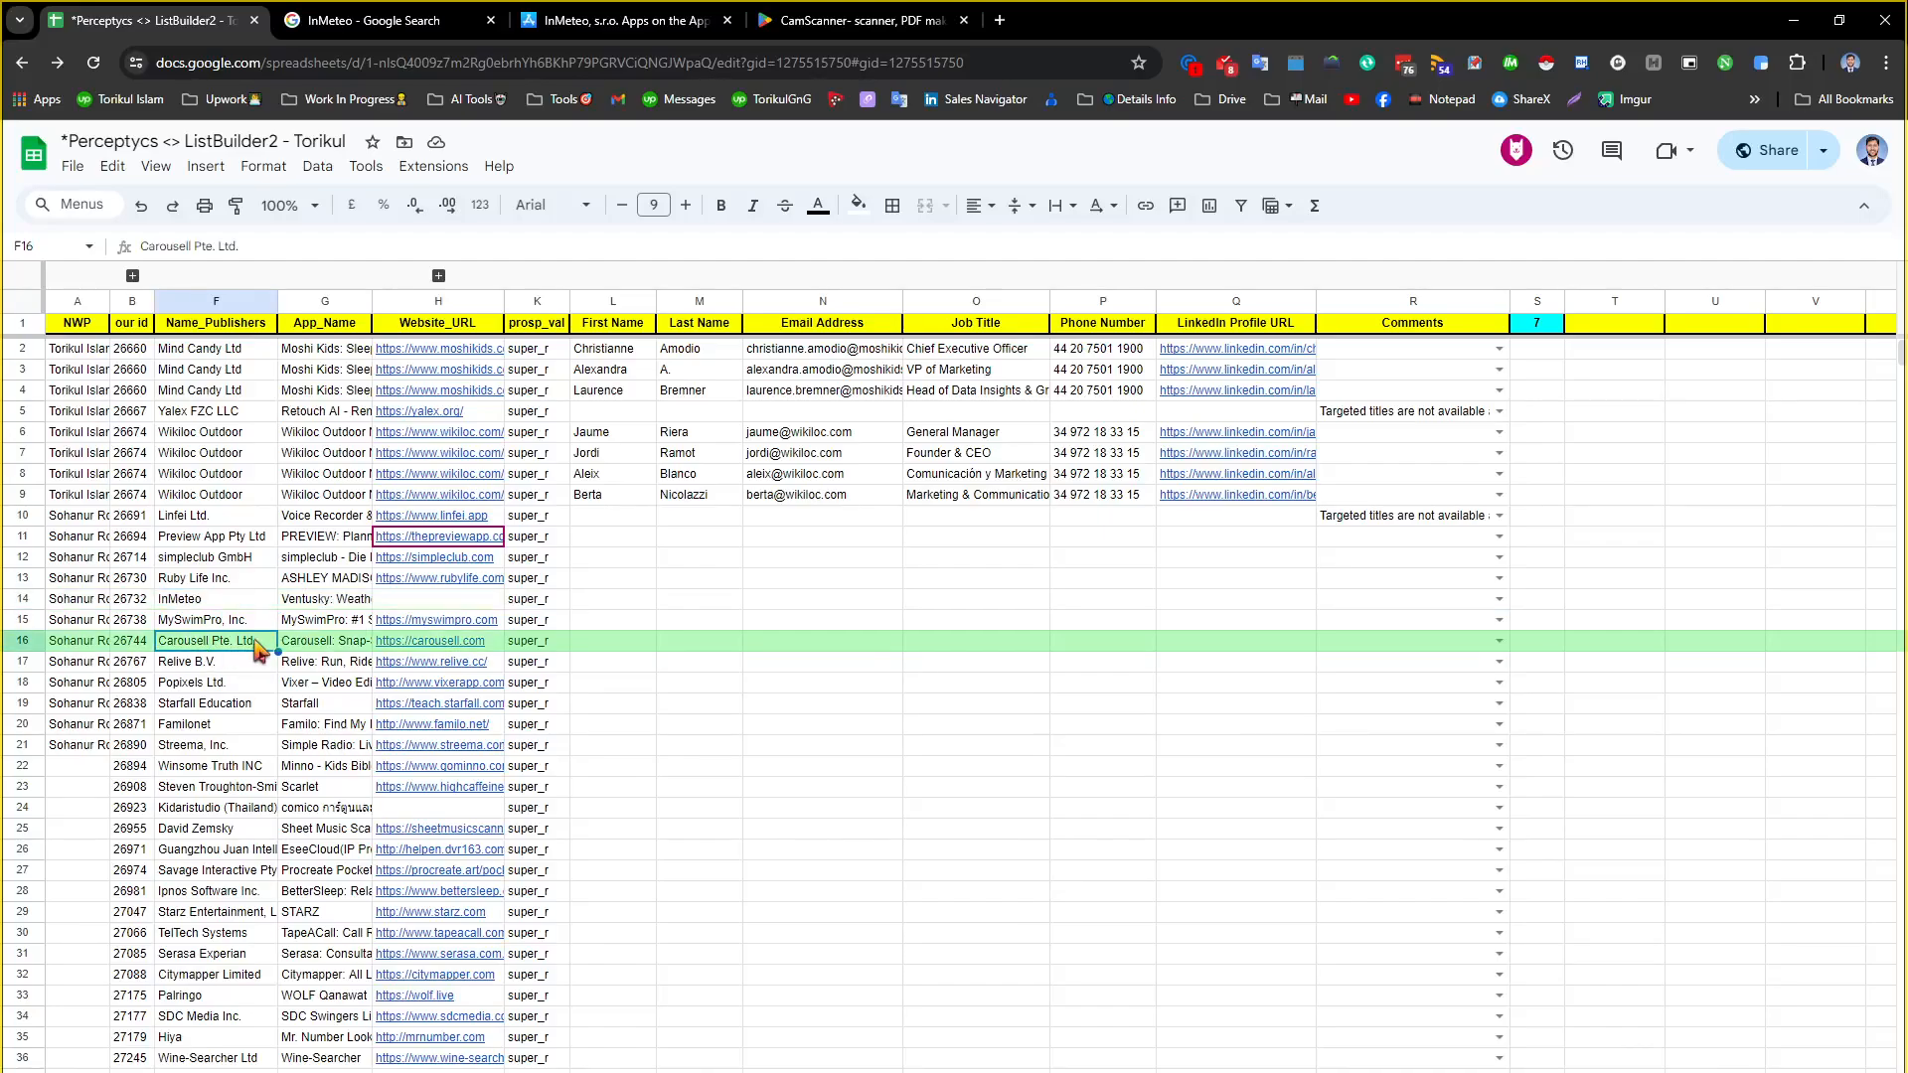
double_click(258, 648)
right_click(250, 646)
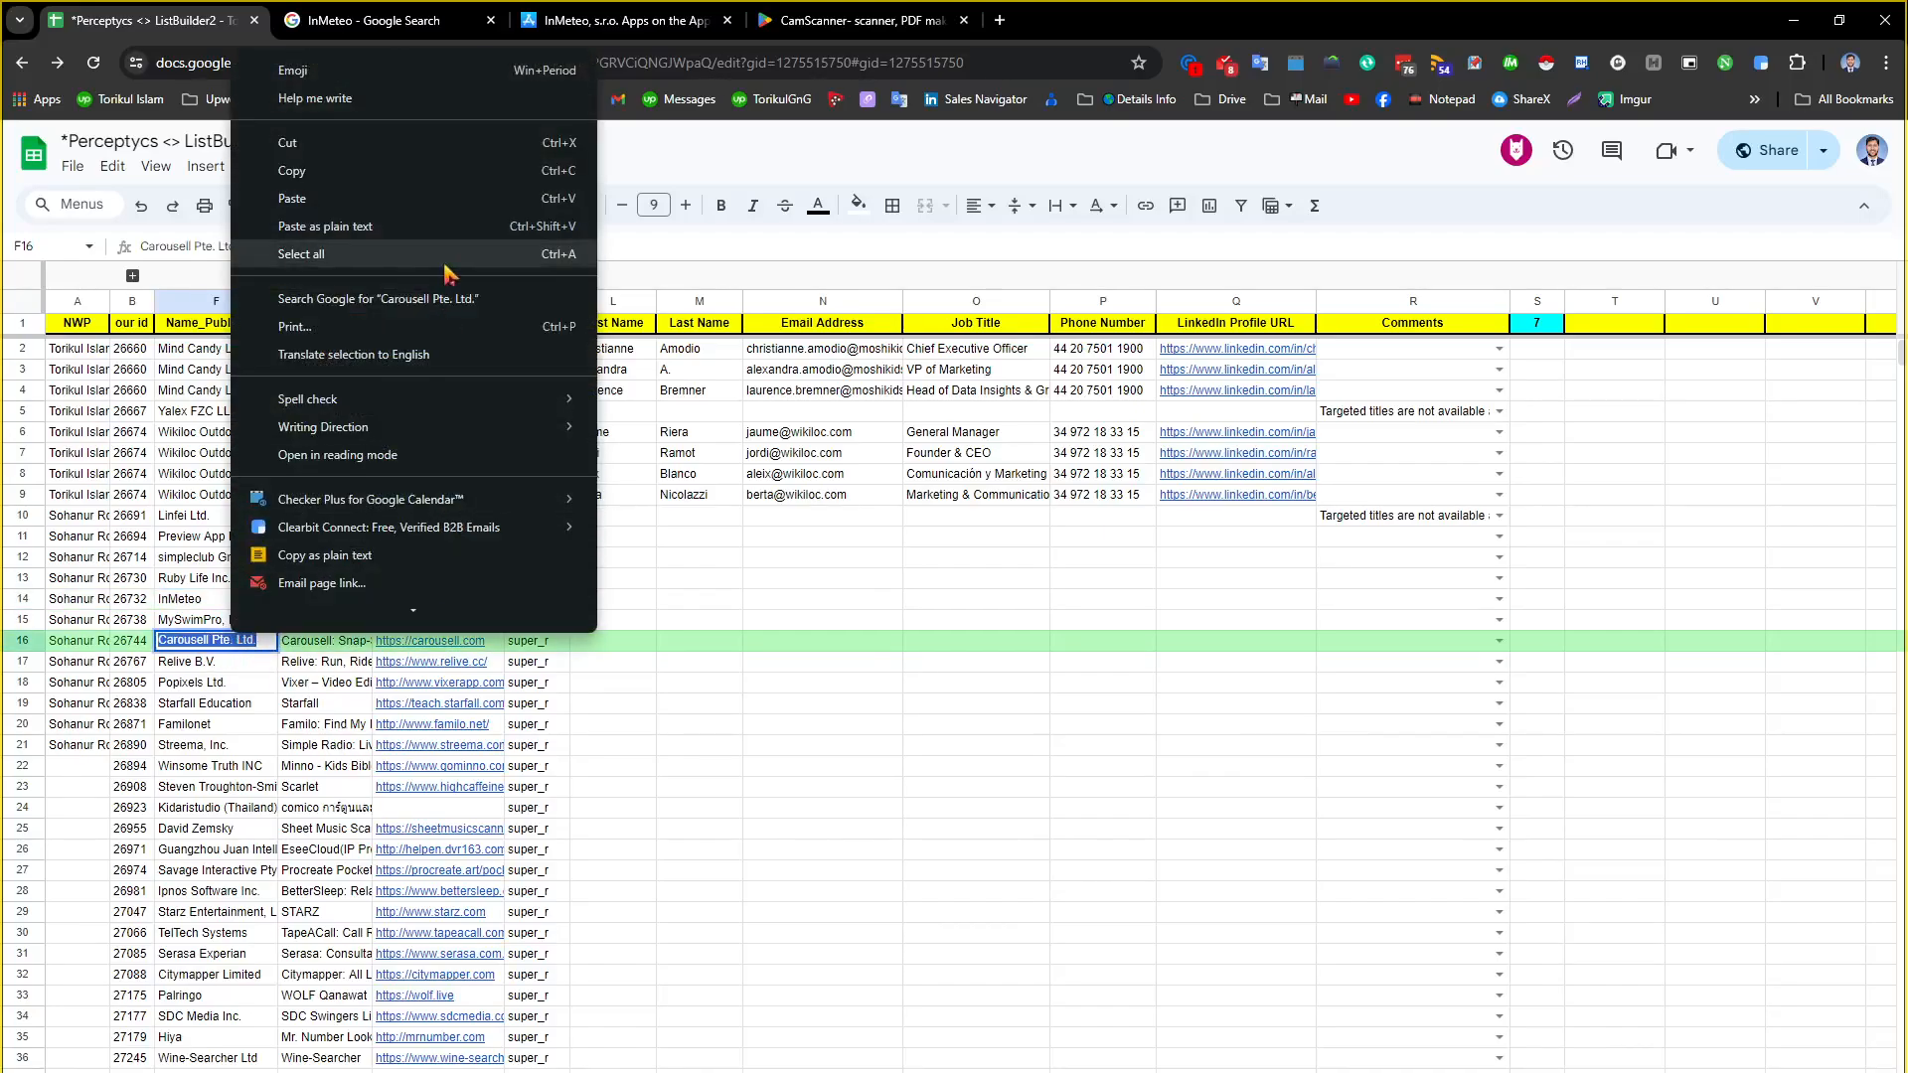
left_click(453, 298)
Return to the spreadsheet and check the publisher and app name of the Yalex FZC LLC row
left_click(188, 11)
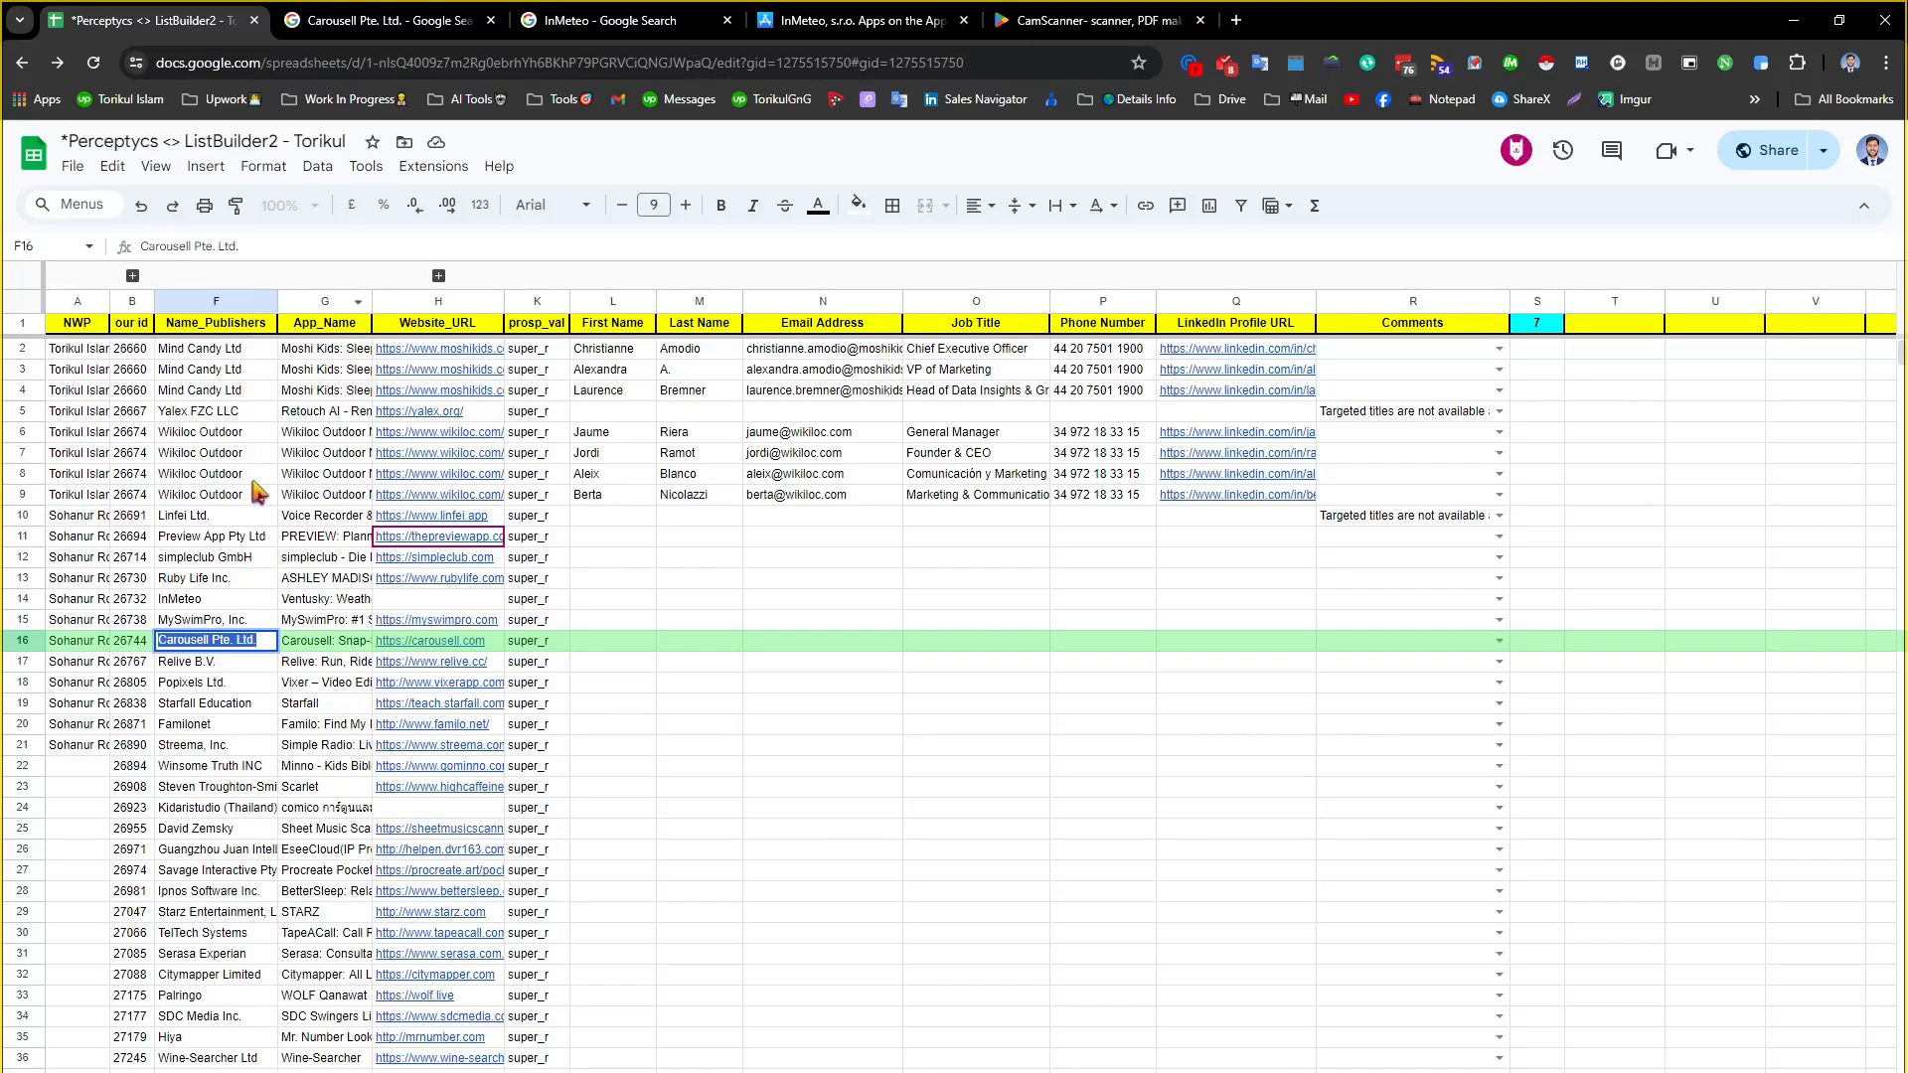
left_click(240, 414)
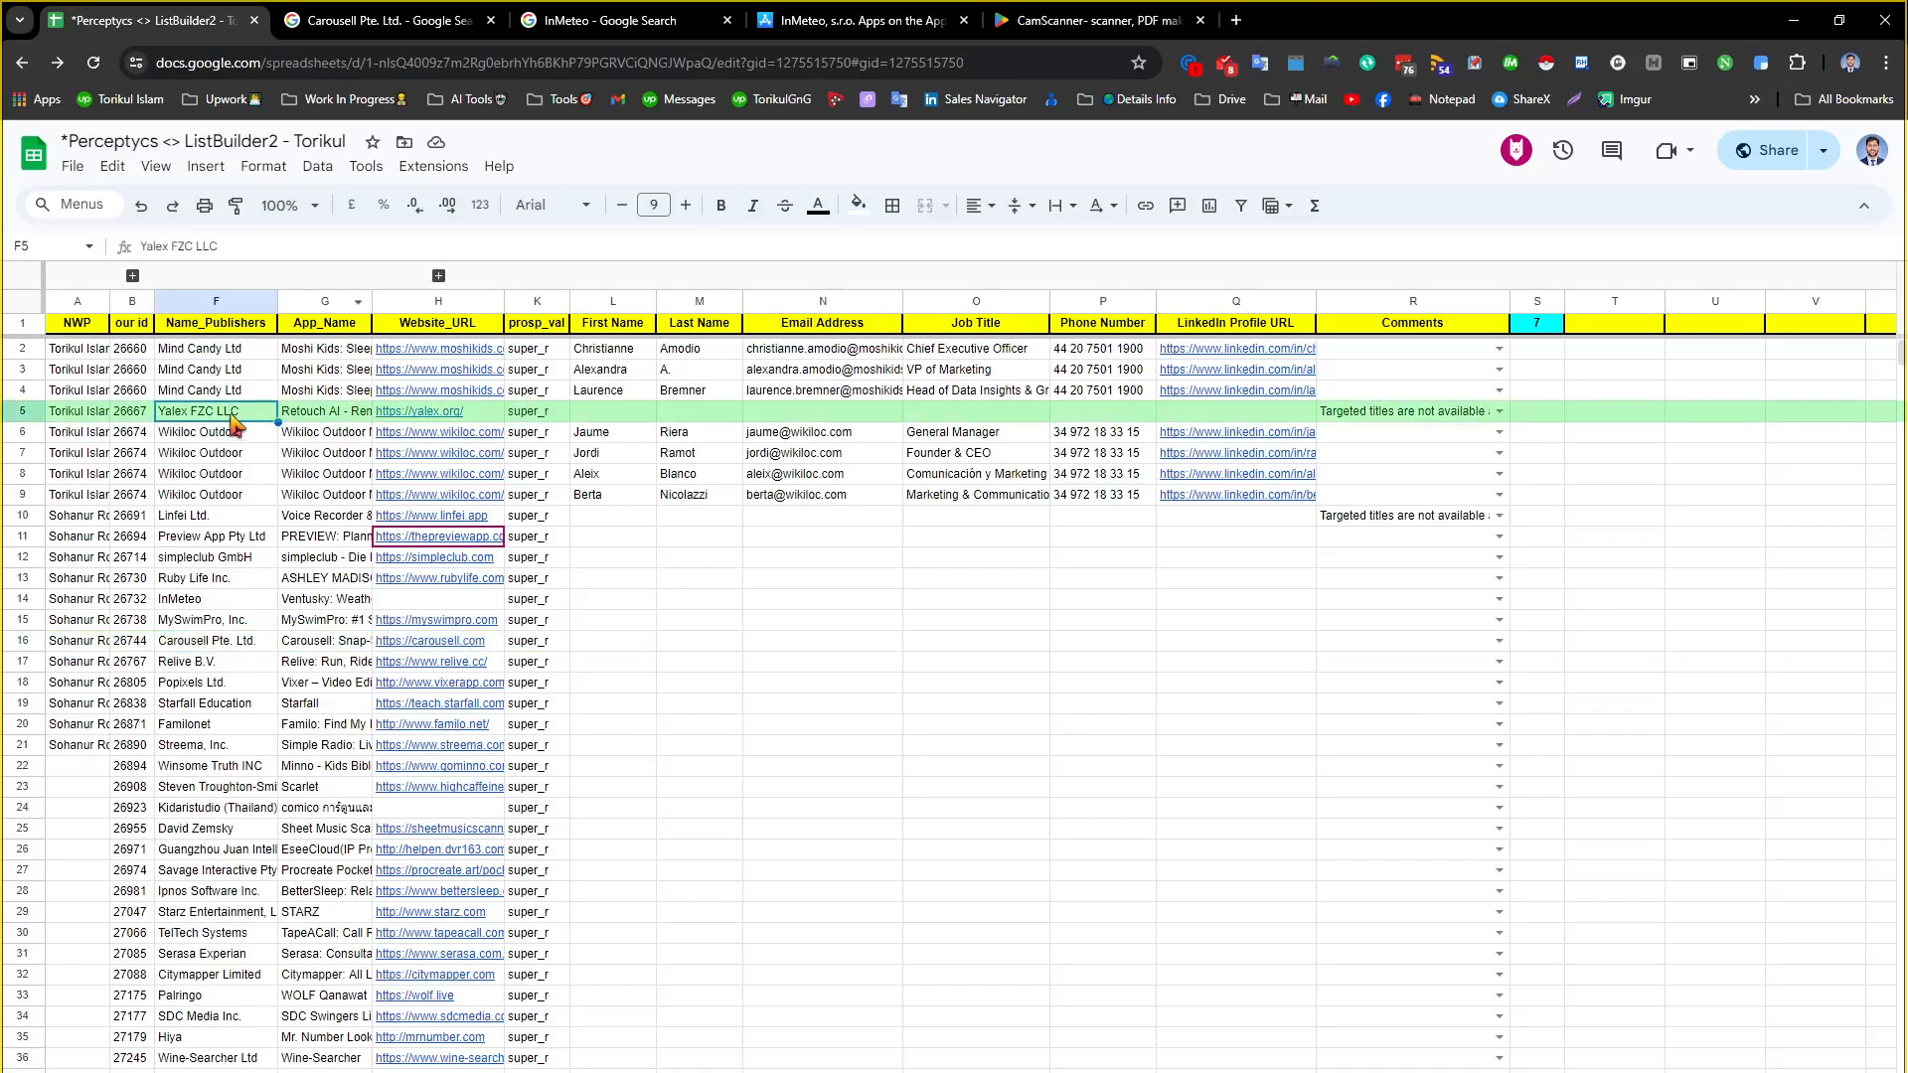
left_click(300, 416)
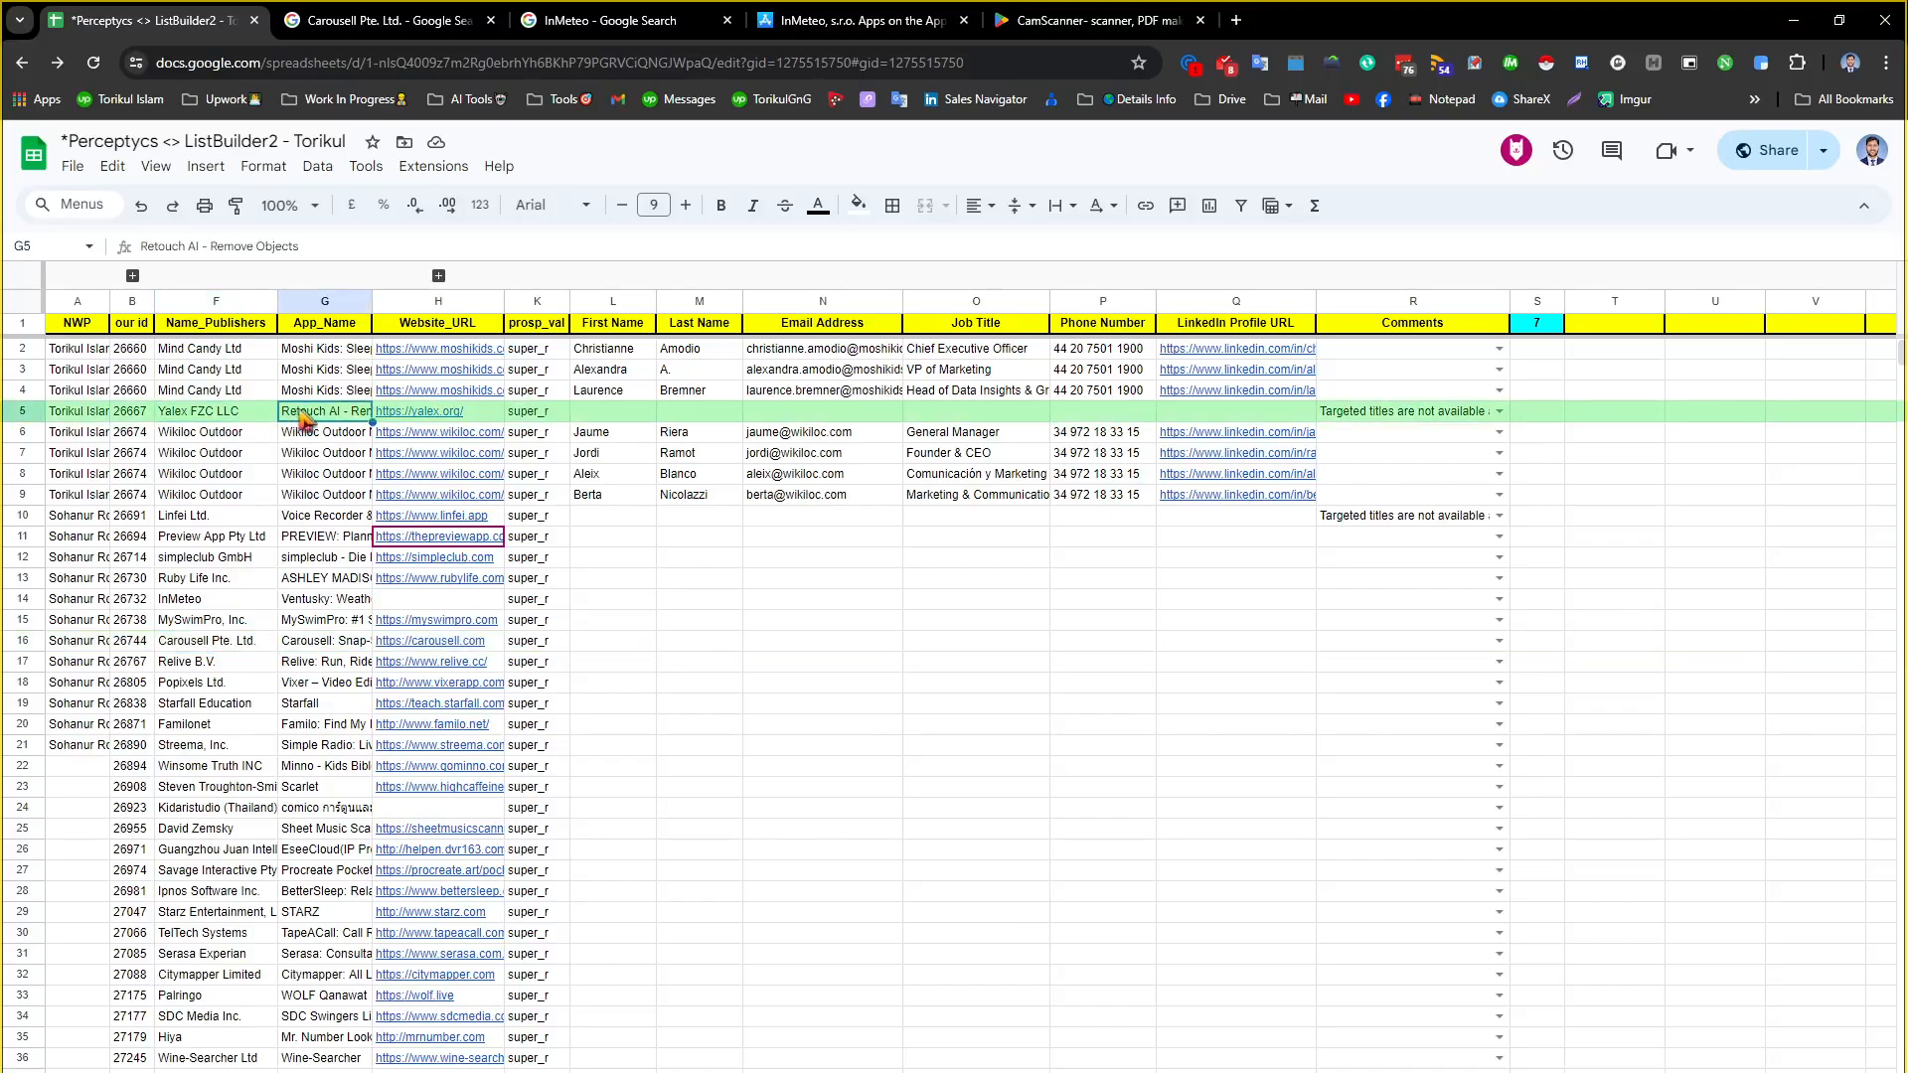
left_click(208, 417)
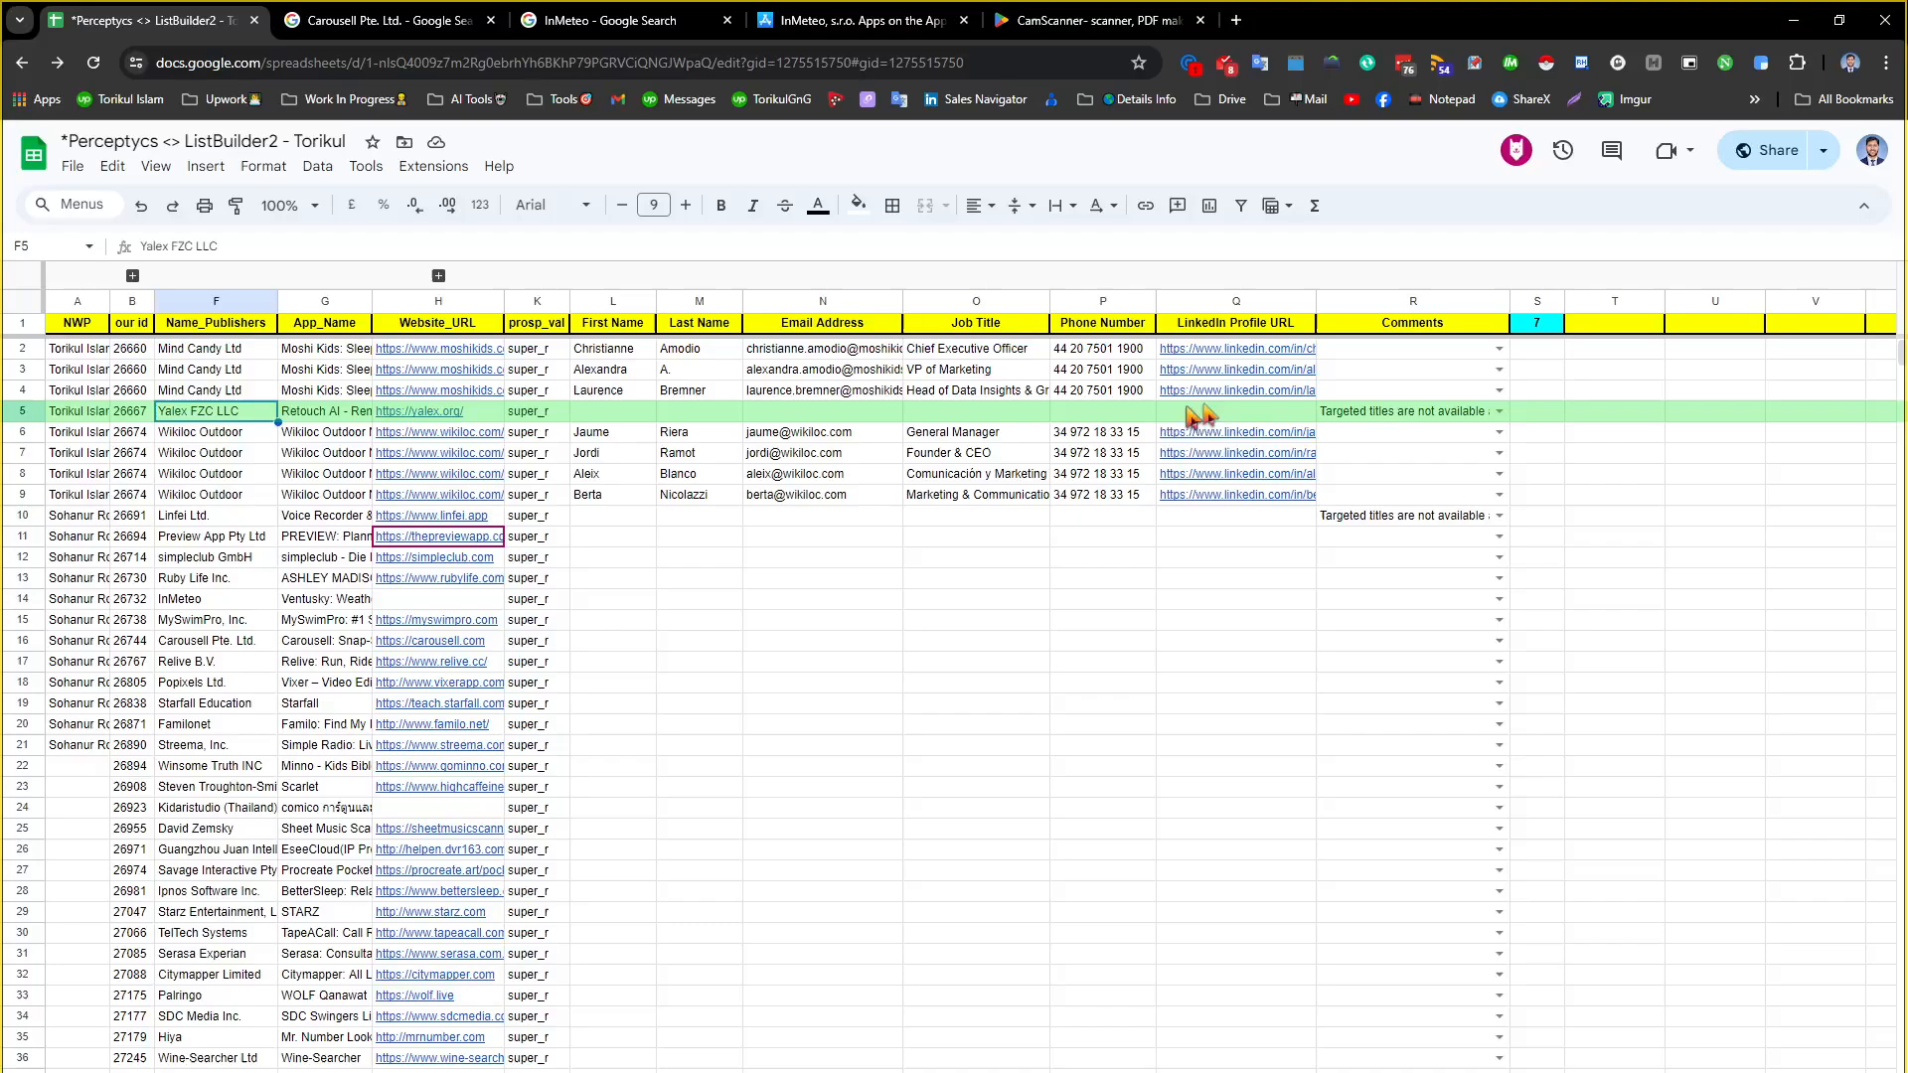
Widen the Comments column to fit its longest text
left_click(1513, 300)
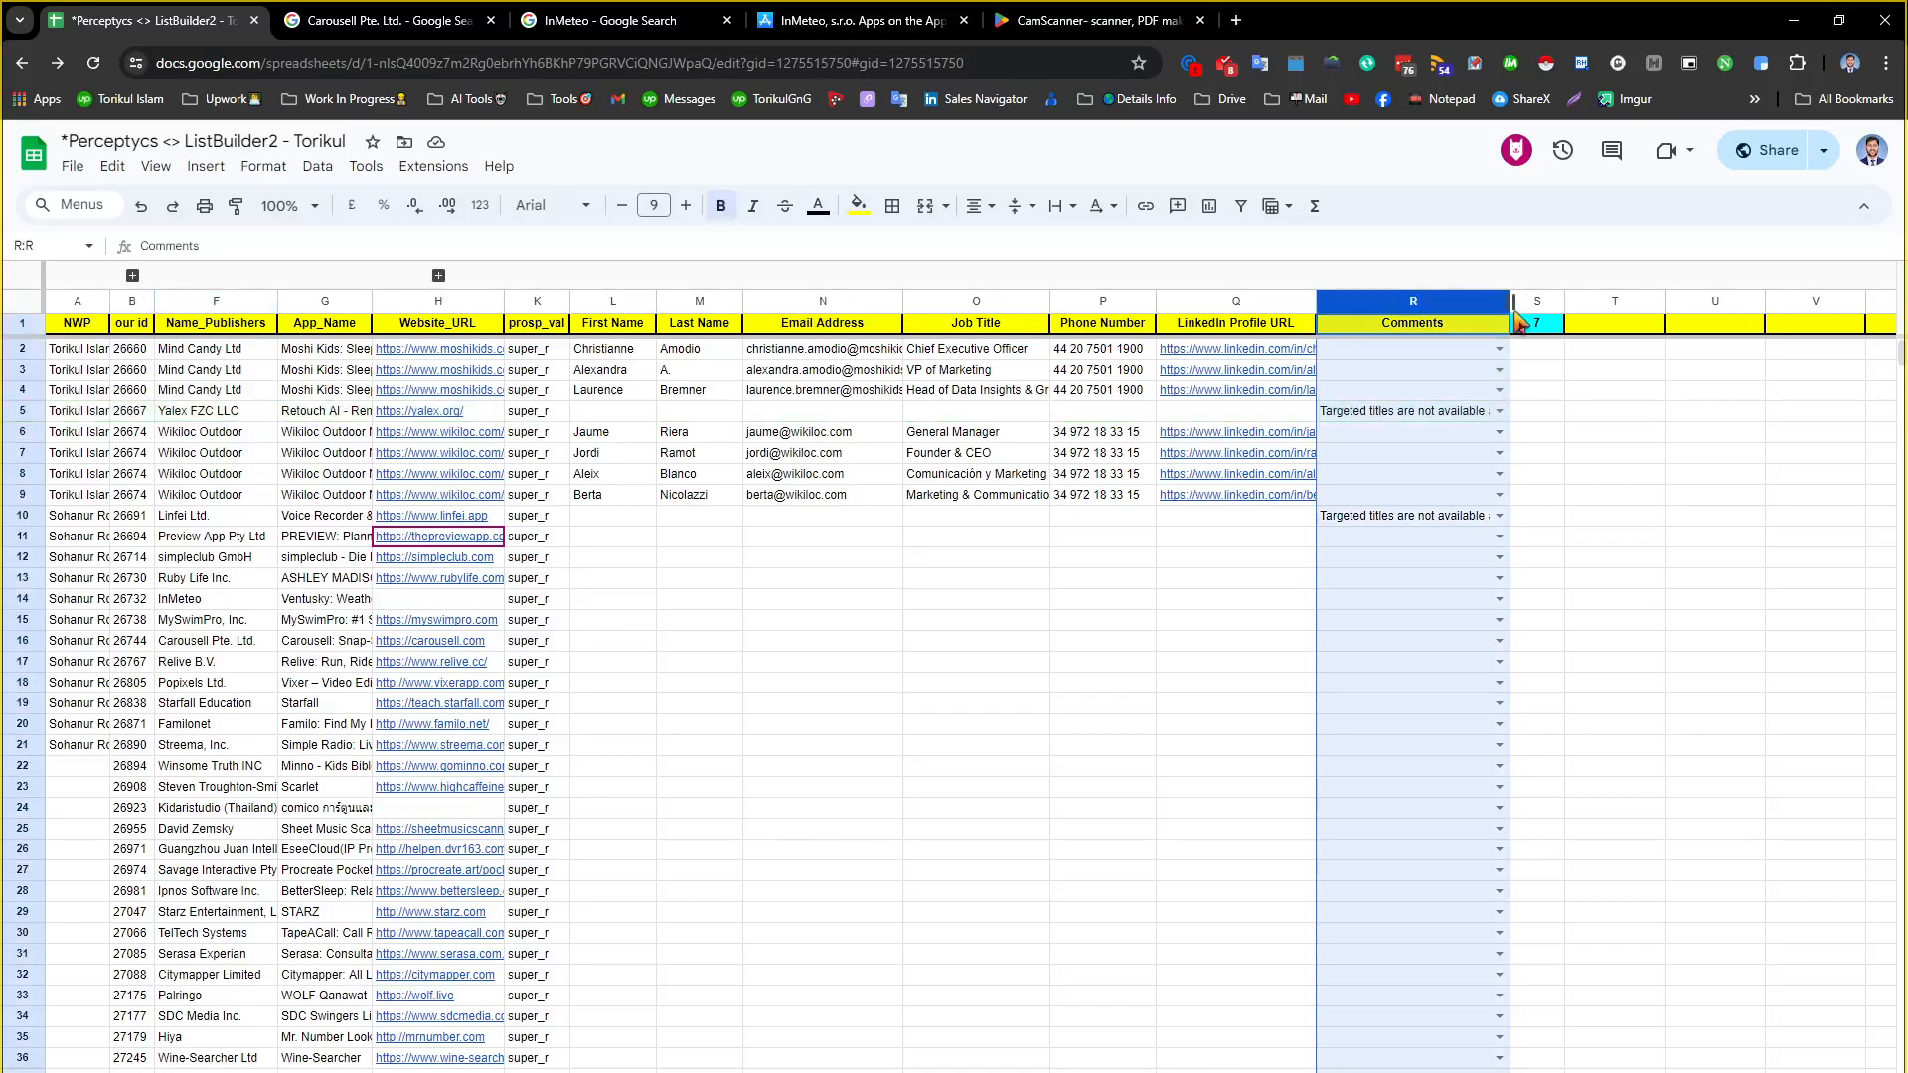
double_click(1512, 300)
Review the comment, website, app name and publisher in the Linfei Ltd. row
left_click(1407, 521)
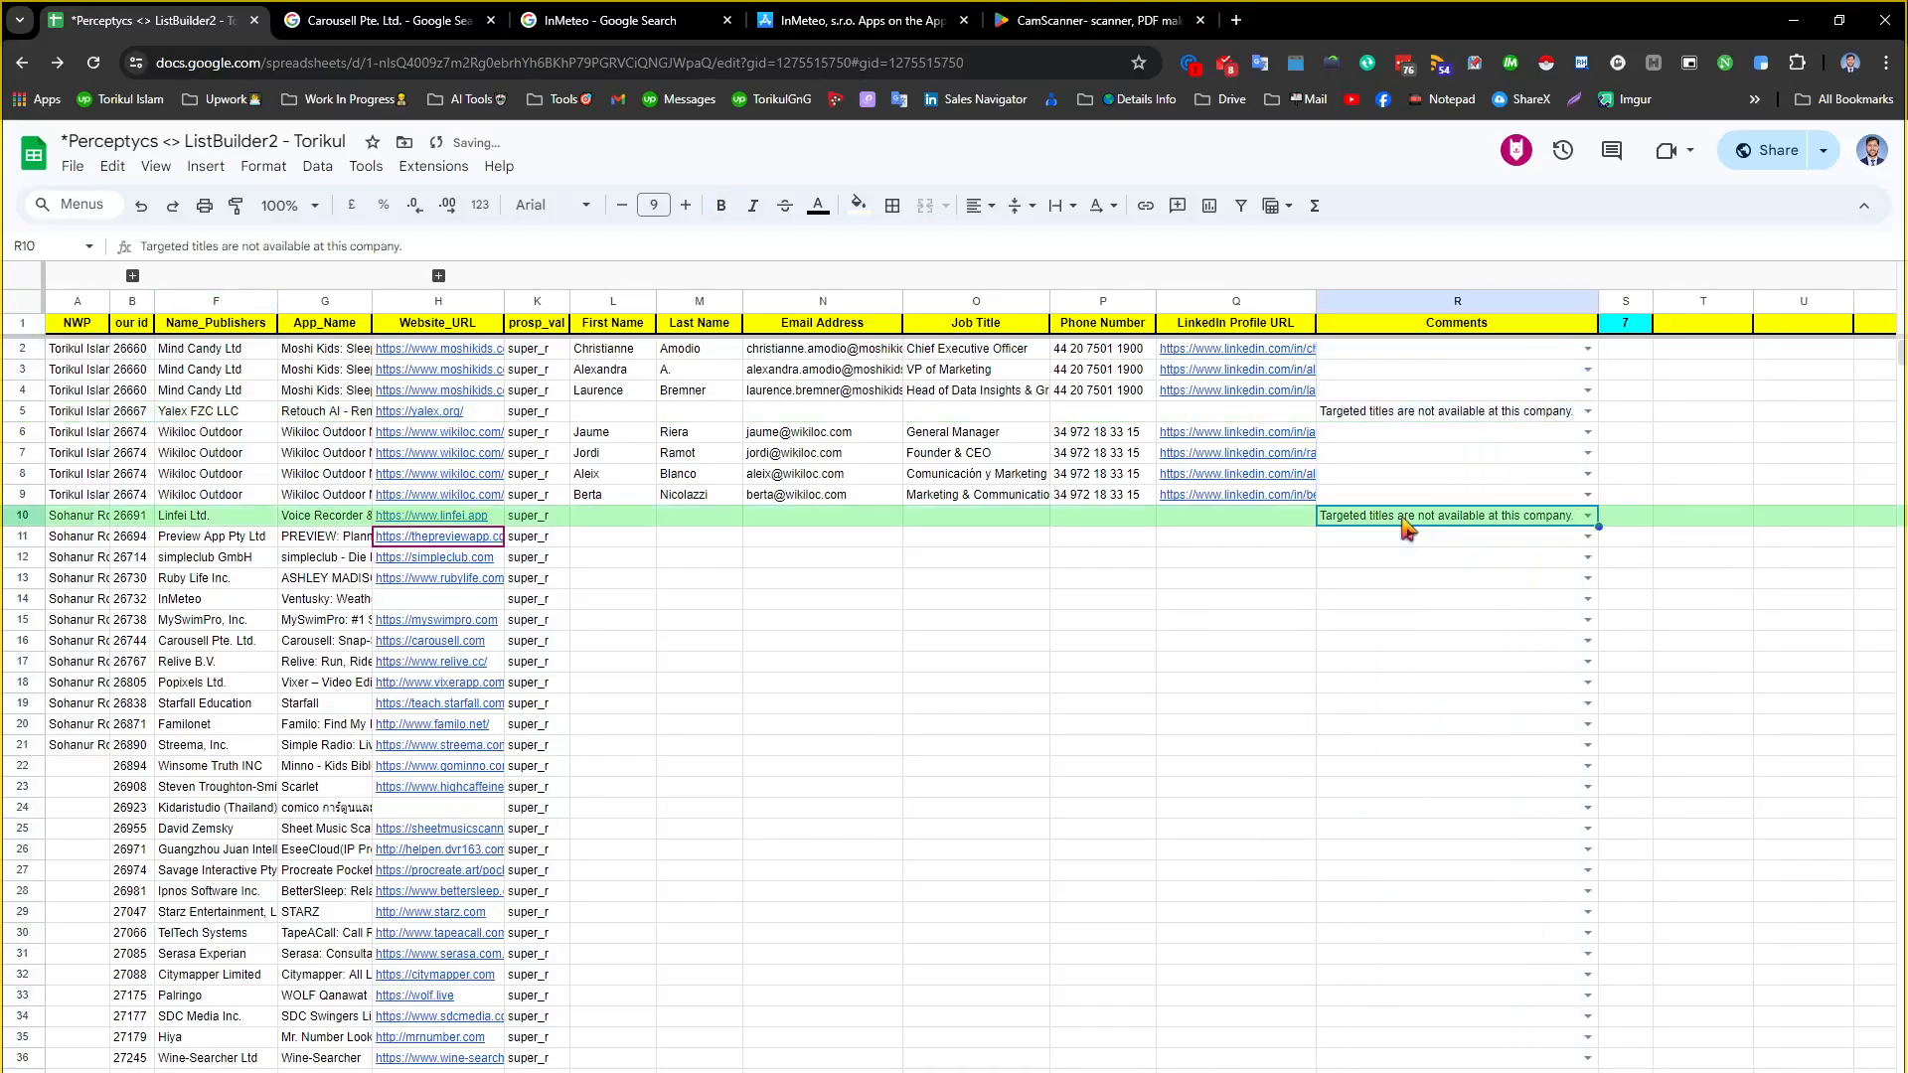
left_click(430, 521)
left_click(323, 521)
left_click(221, 521)
Open the Linfei website linked in H10 and close the Google search, App Store and Google Play tabs
left_click(475, 520)
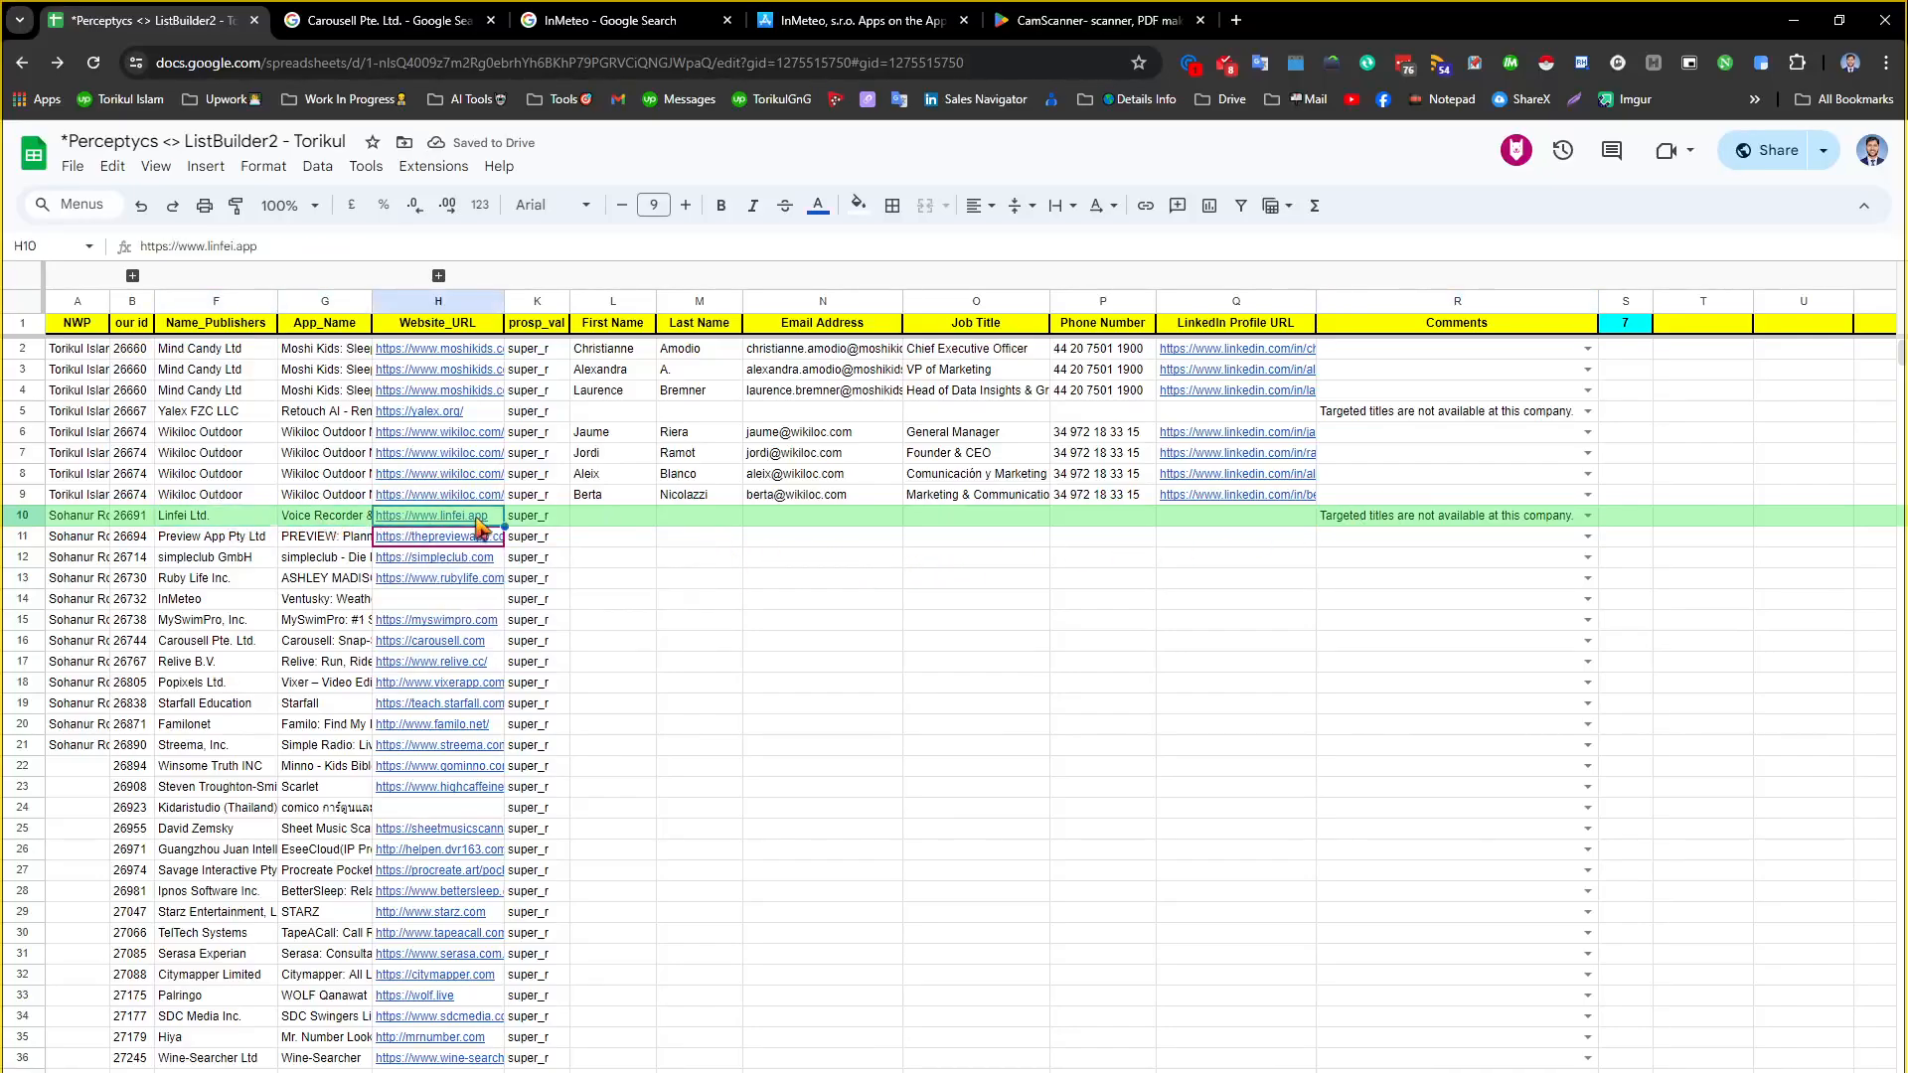
left_click(449, 548)
left_click(588, 14)
key("ctrl+w")
key("ctrl+w")
key("ctrl+w")
key("ctrl+w")
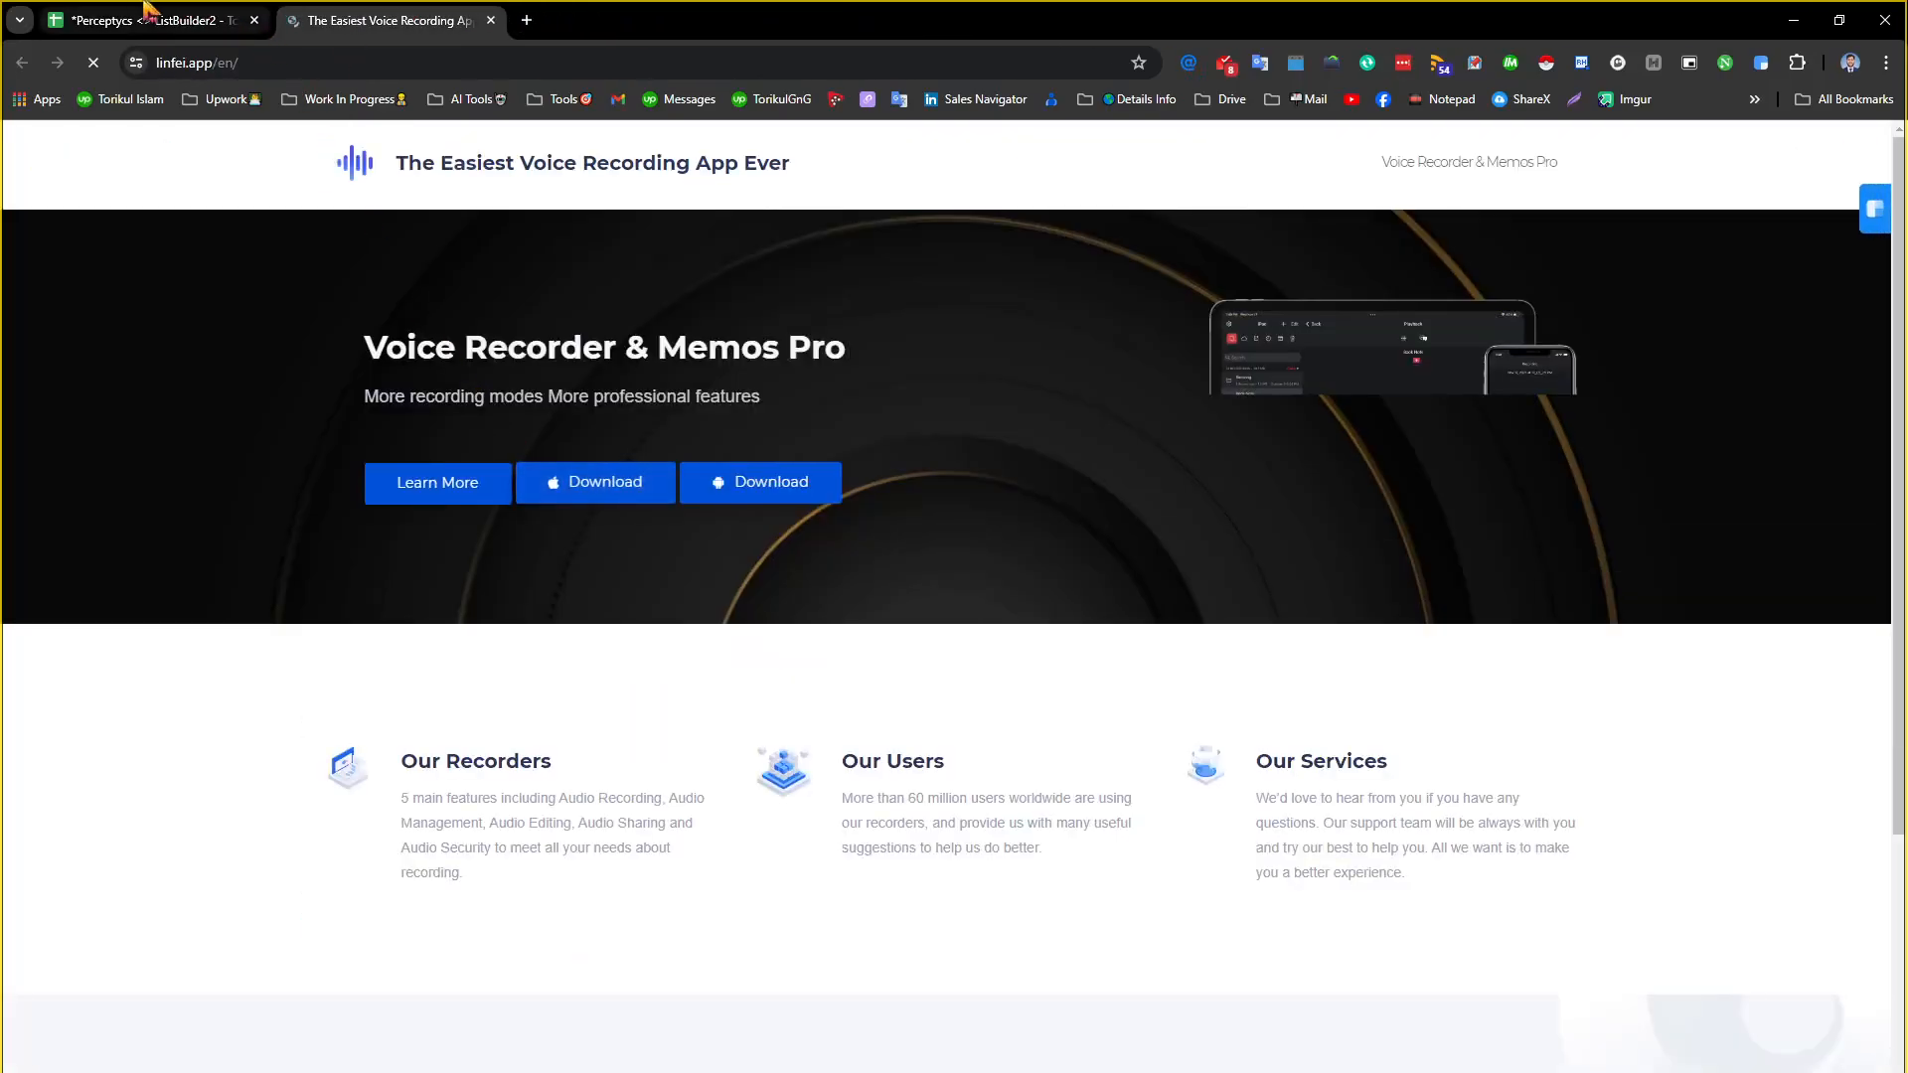
Search Google for the publisher name in F10 of the spreadsheet, keeping the spreadsheet open in front
left_click(145, 14)
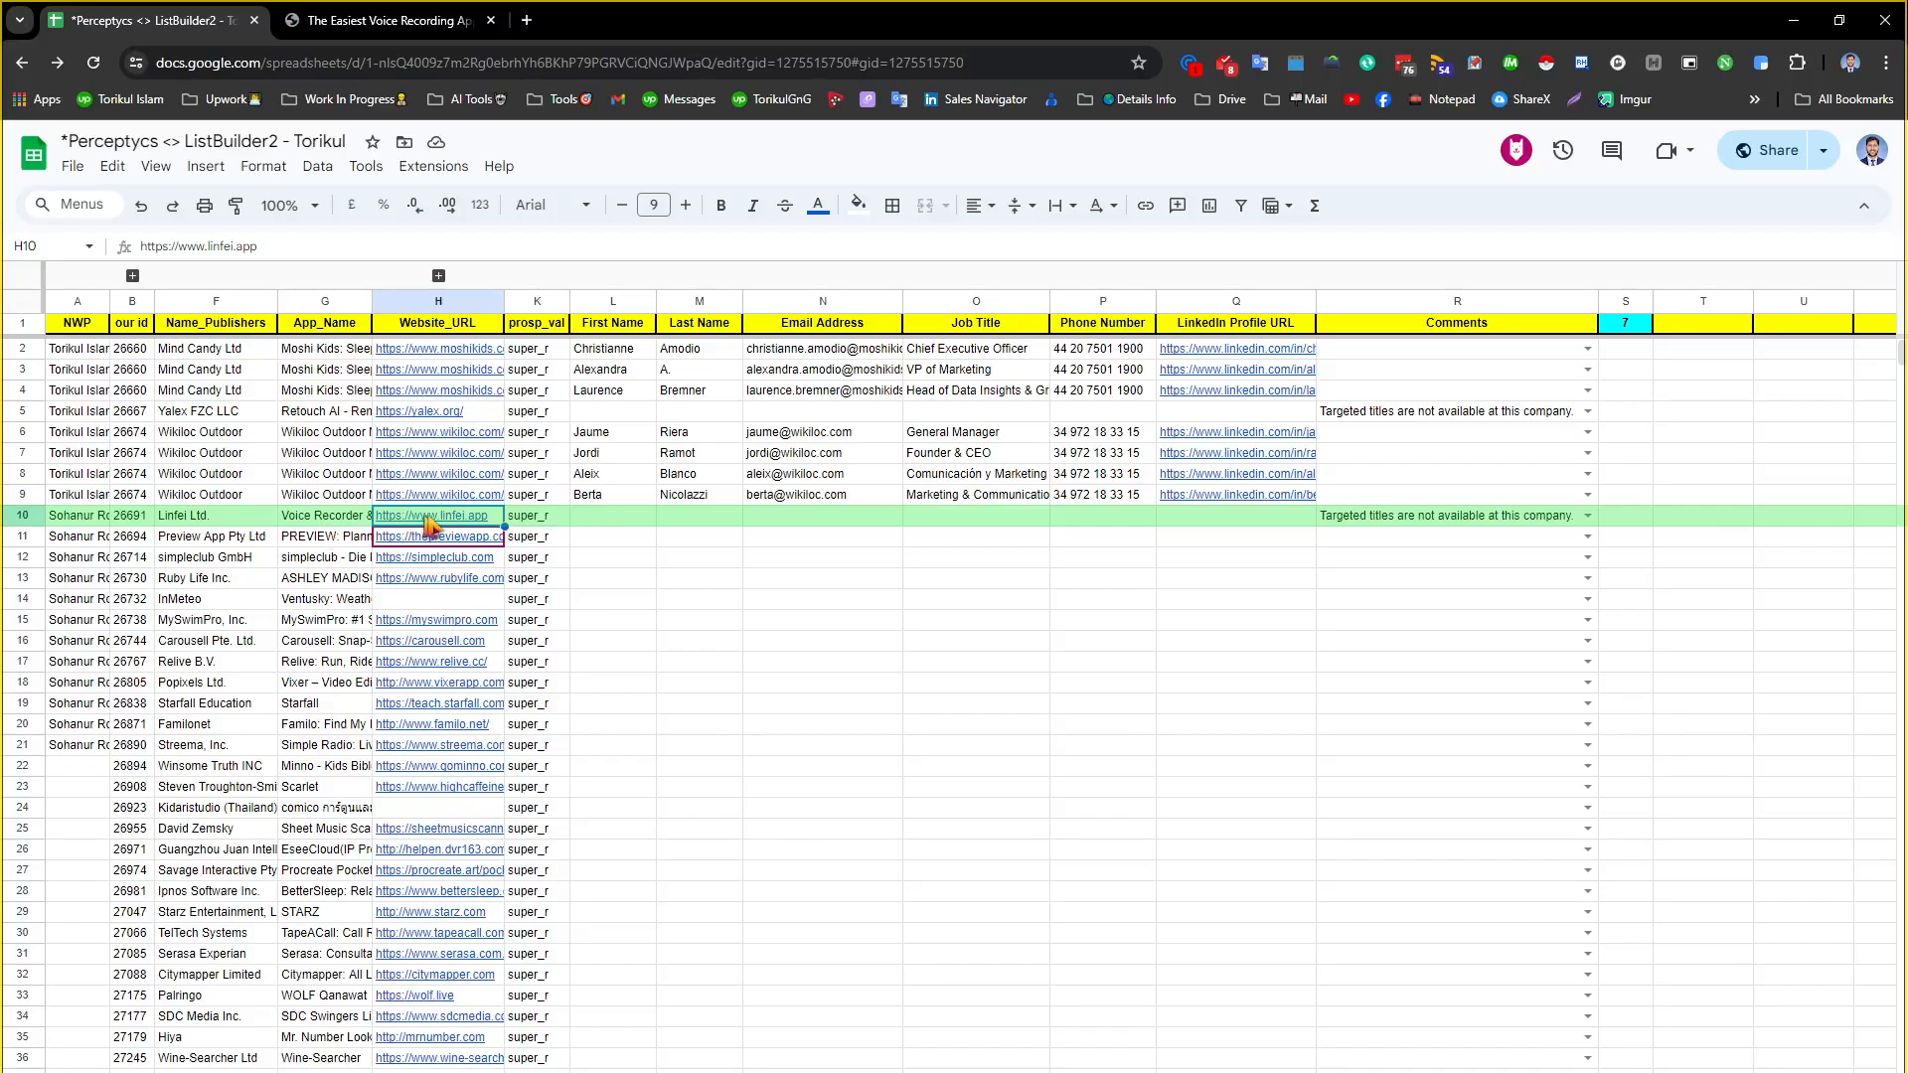
left_click(180, 522)
triple_click(180, 519)
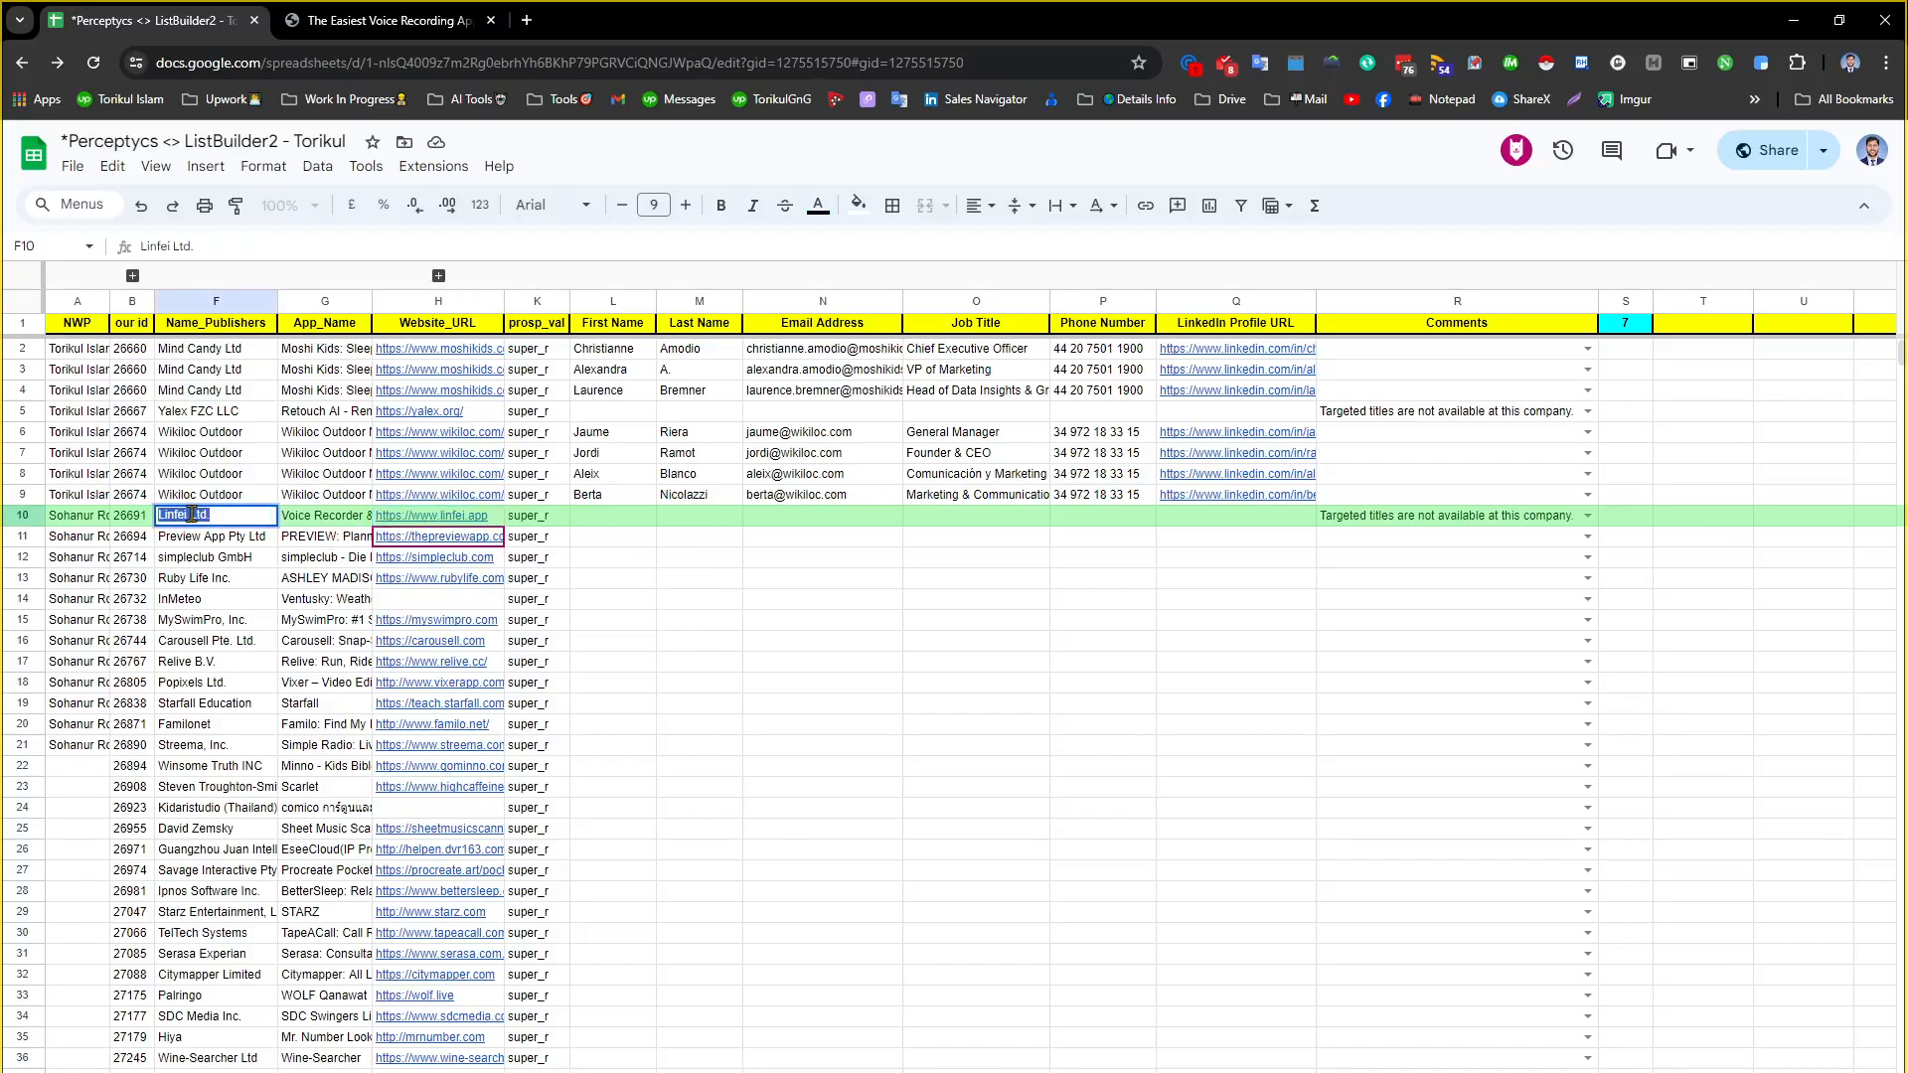
right_click(183, 517)
left_click(316, 764)
key("ctrl+shift+Tab")
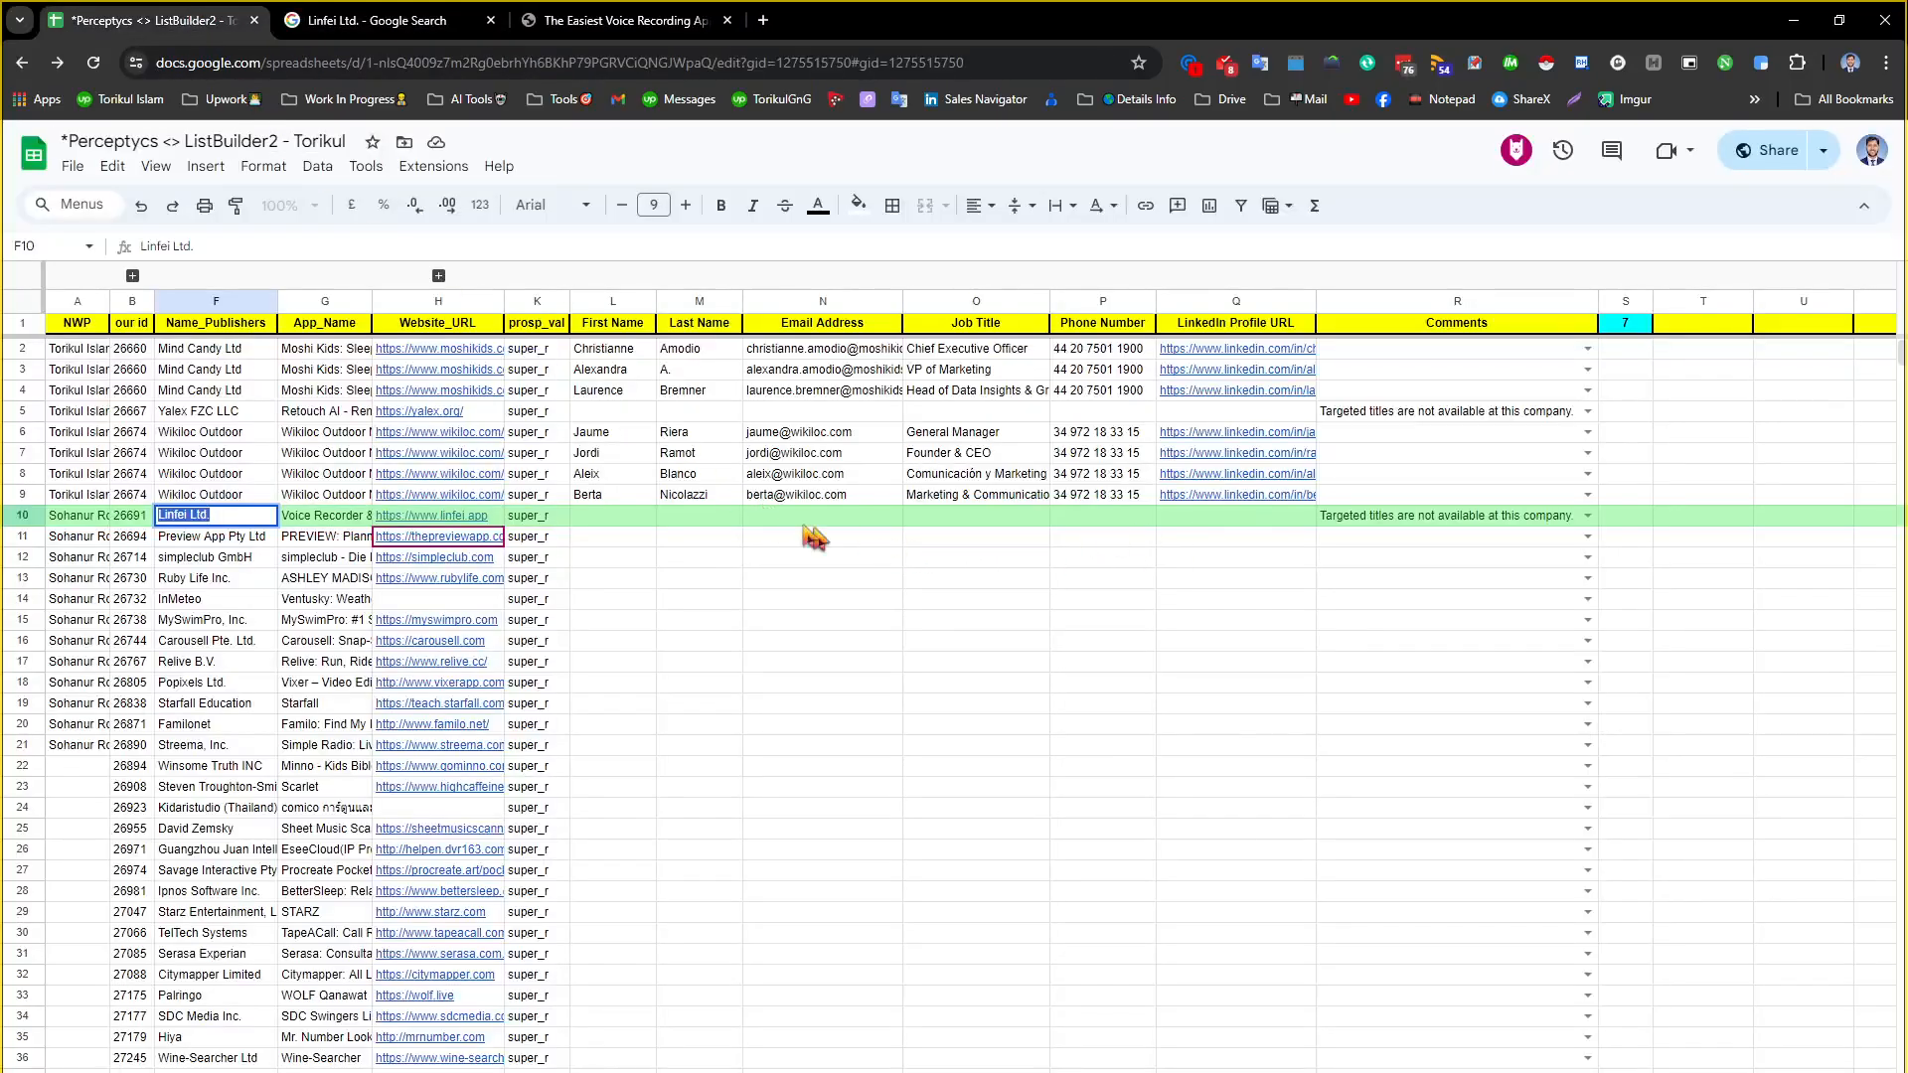
Expand and collapse the two hidden column groups, after Website_URL and before Name_Publishers, to check their contents
left_click(438, 276)
left_click(438, 276)
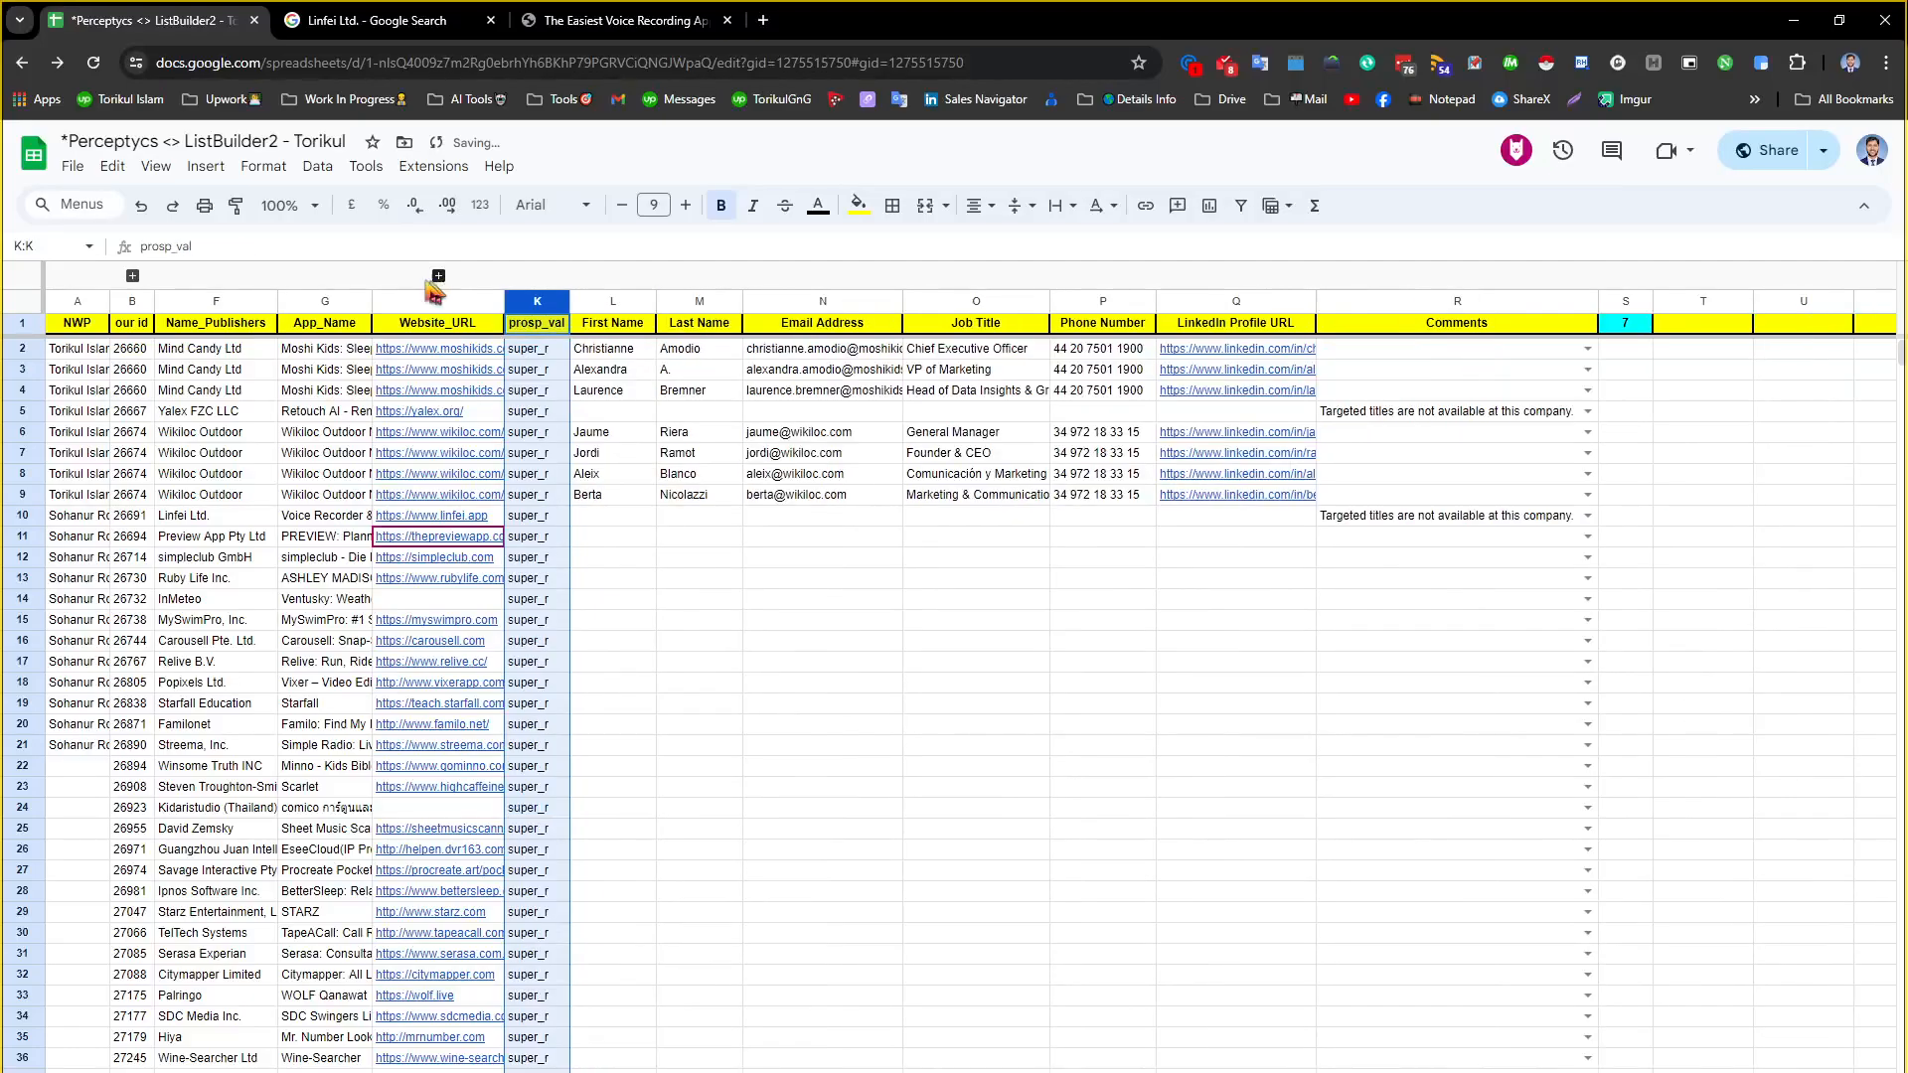
left_click(133, 275)
left_click(132, 275)
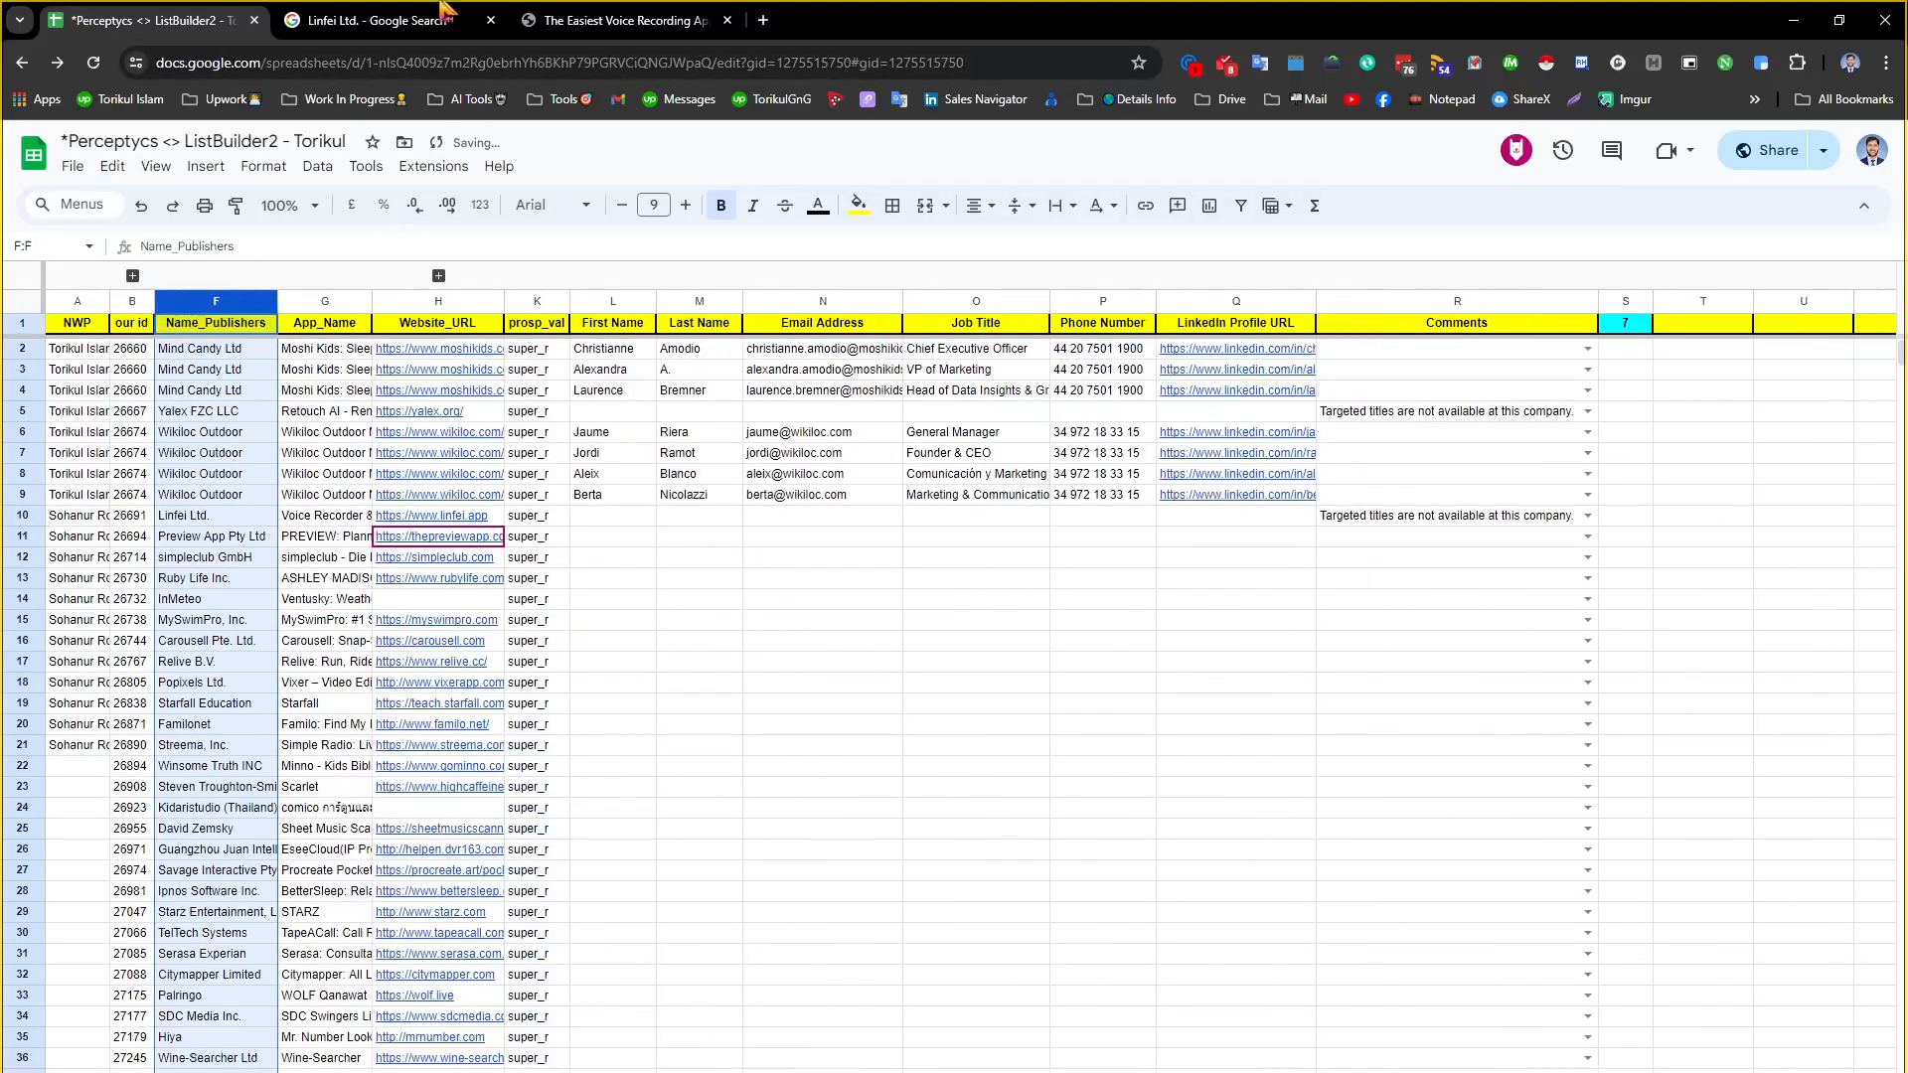
Go to the Google results for Linfei Ltd. and open the first App Store developer result in a new tab
key("ctrl+Tab")
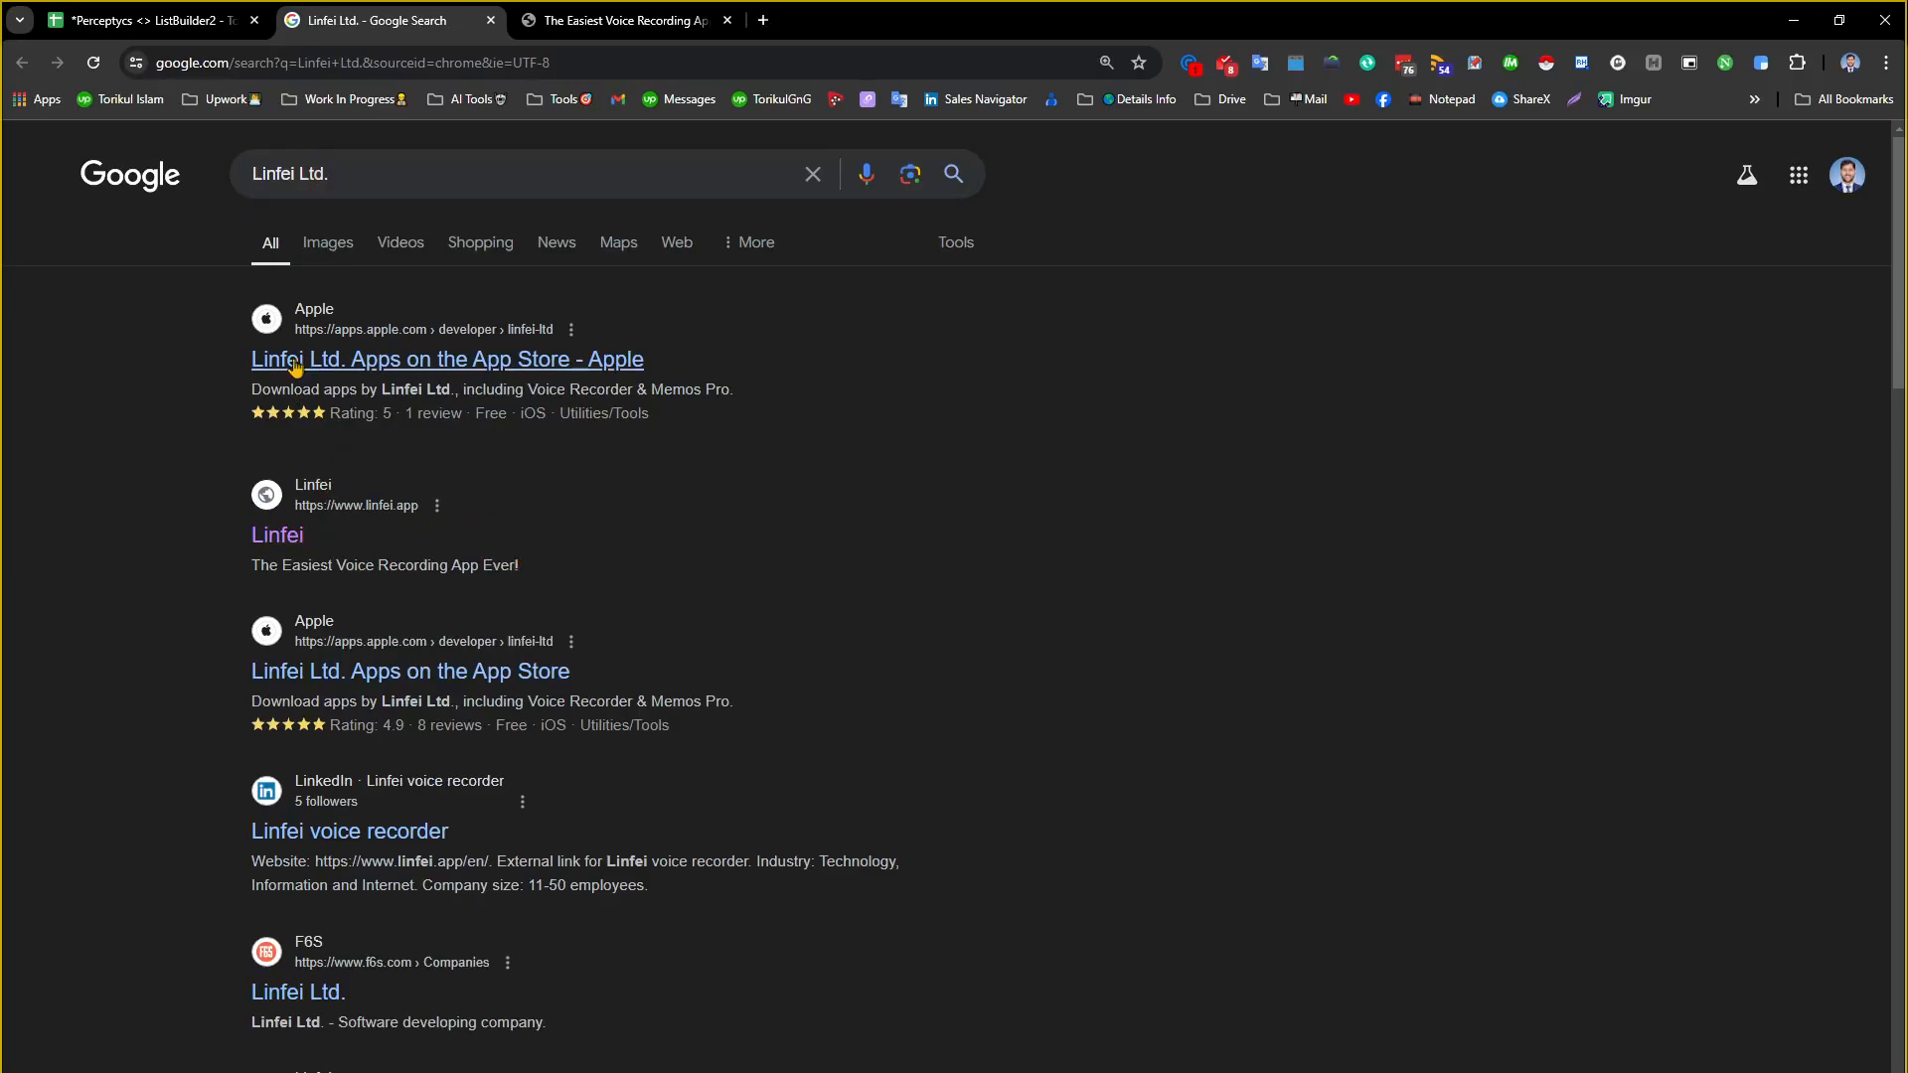
key("ctrl")
key("ctrl")
left_click(319, 188)
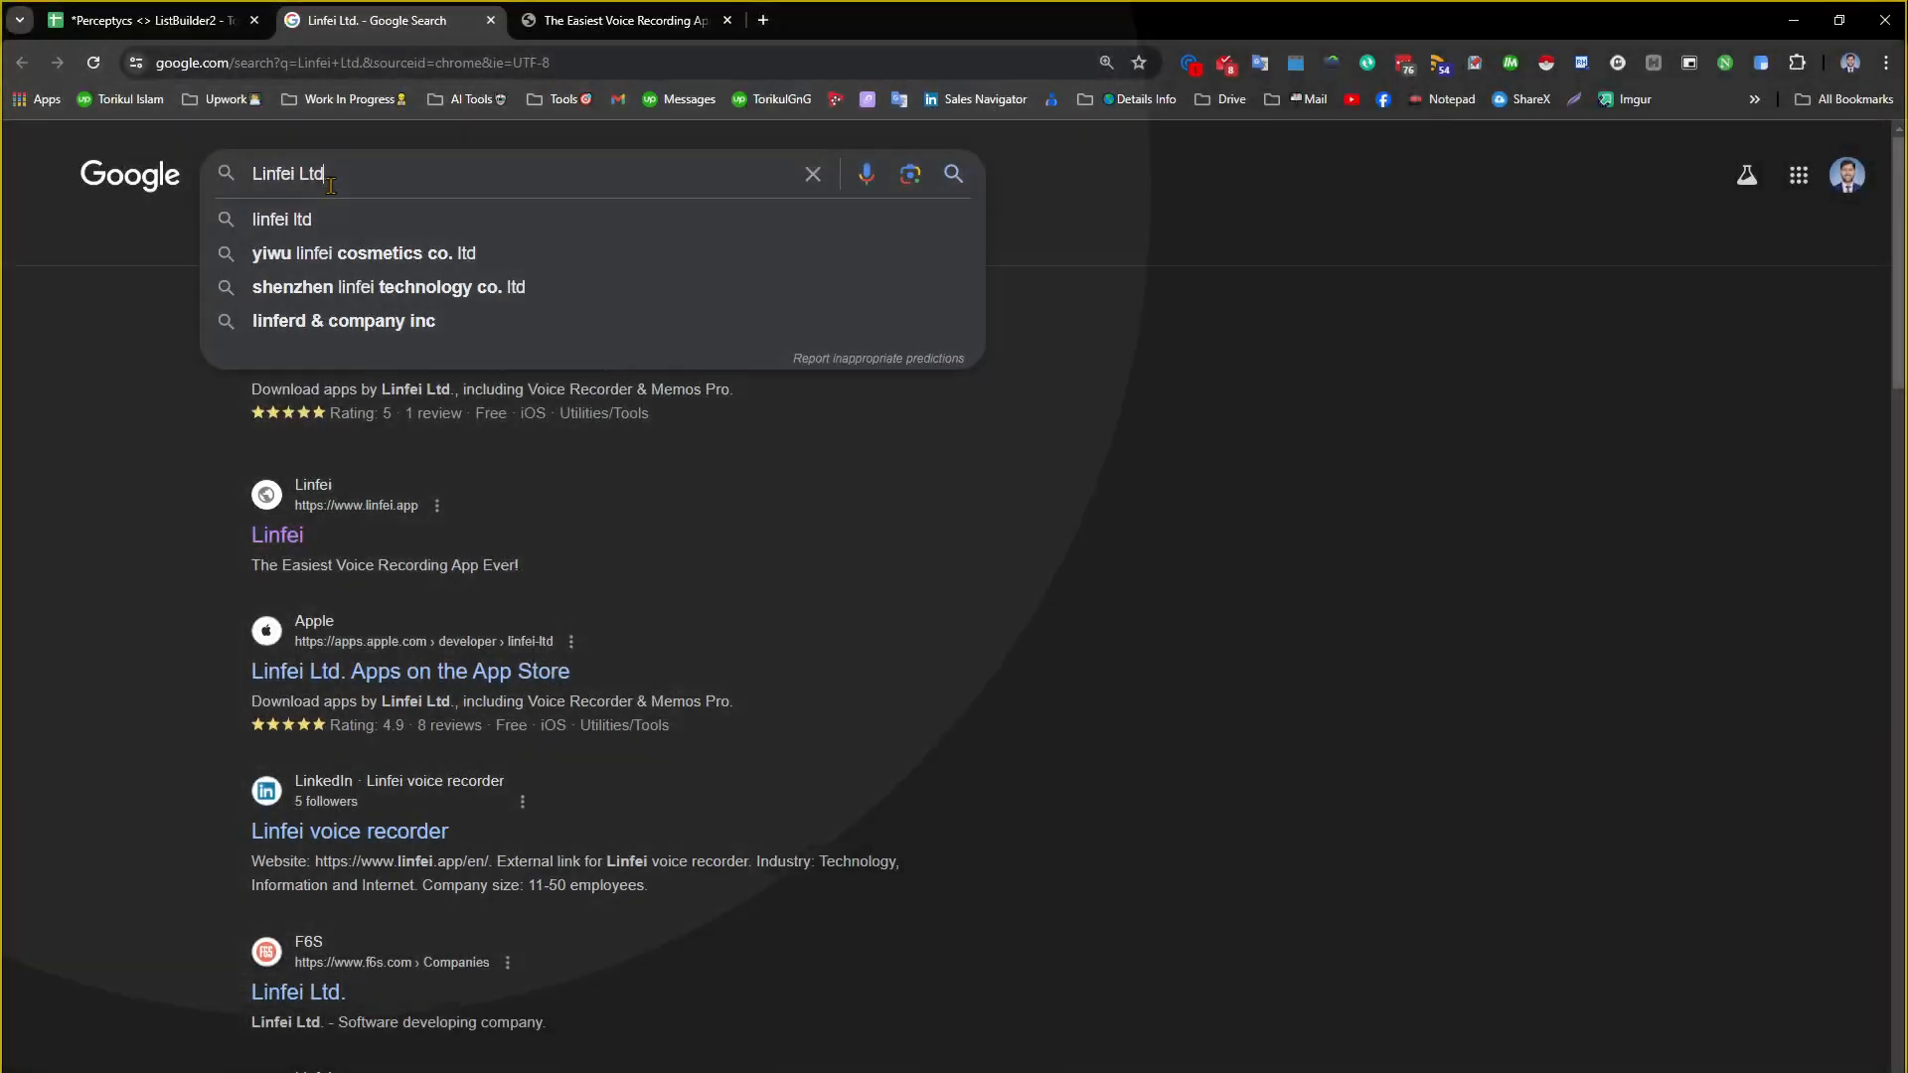
left_click(156, 483)
middle_click(383, 359)
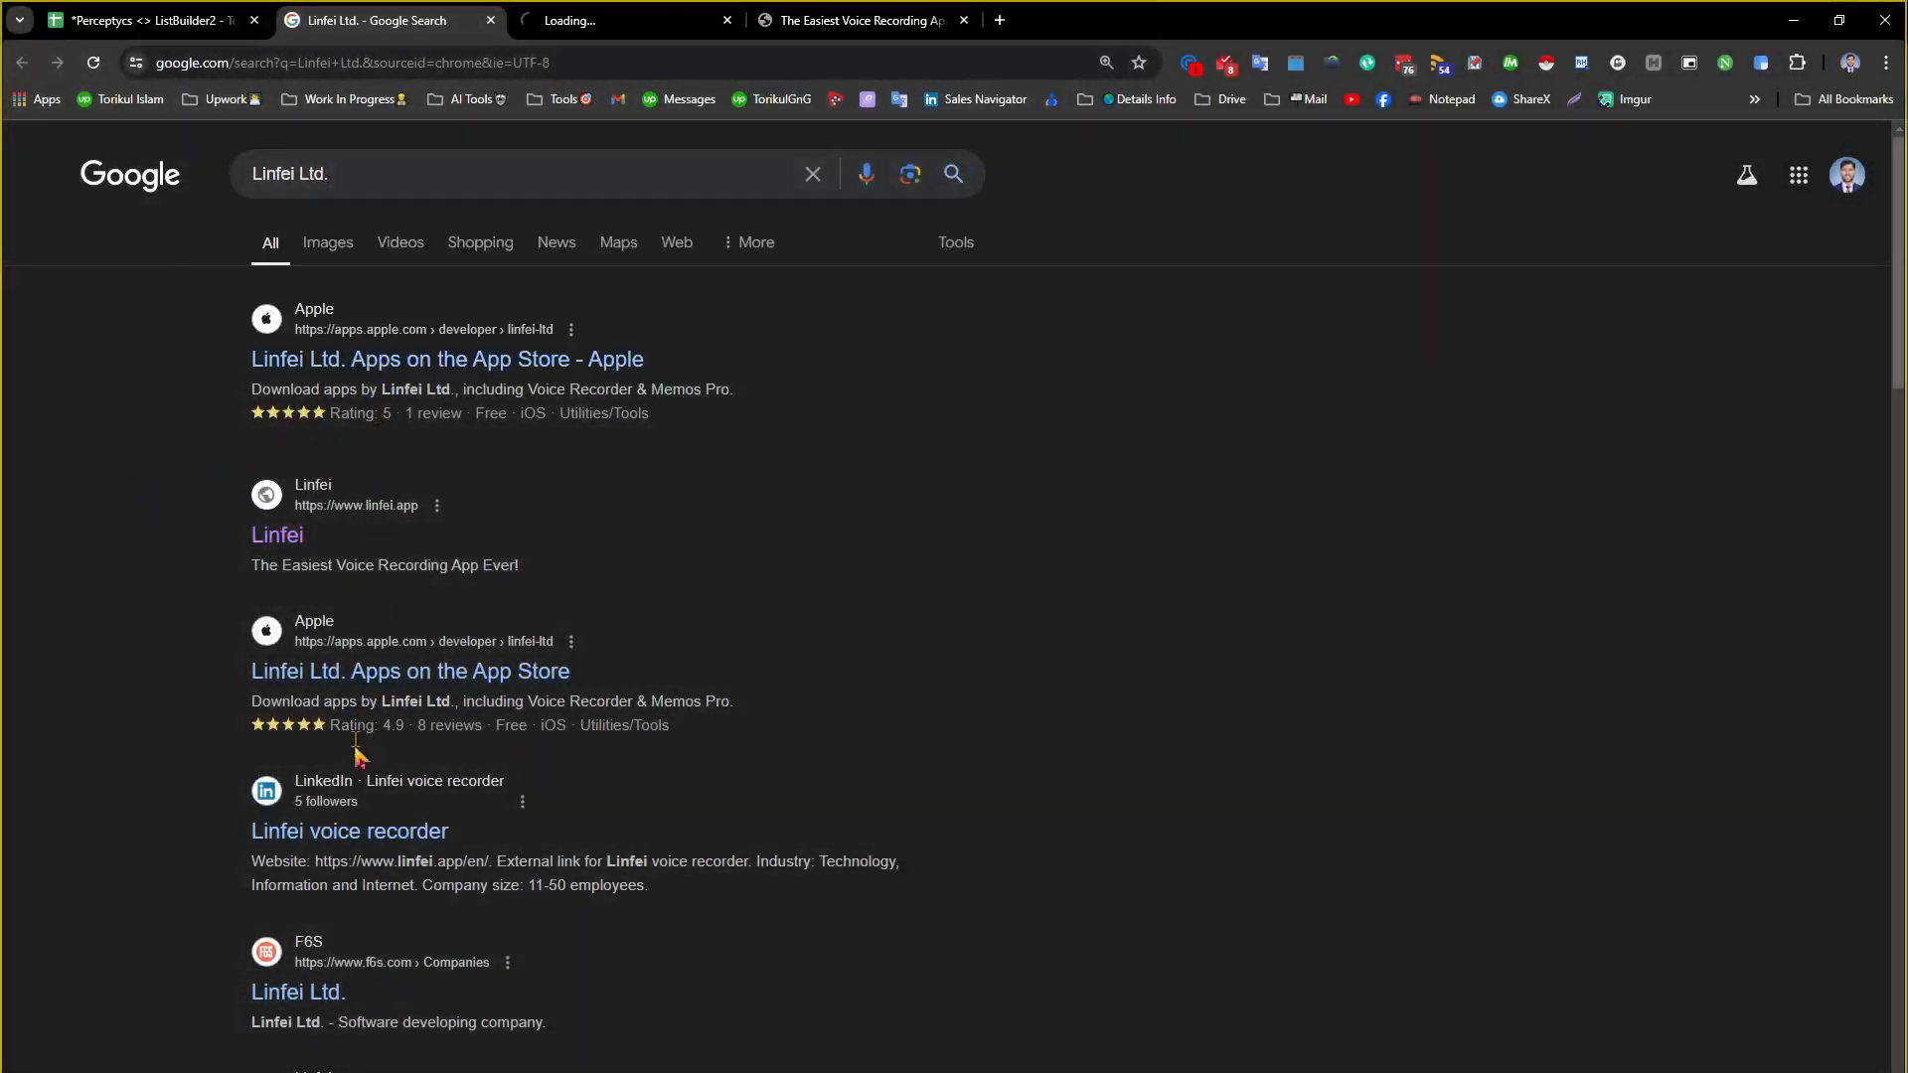
Look through the Google results for Linfei Ltd. and check the publisher name on the App Store developer page
scroll(497, 894, "down", 4)
scroll(473, 873, "down", 8)
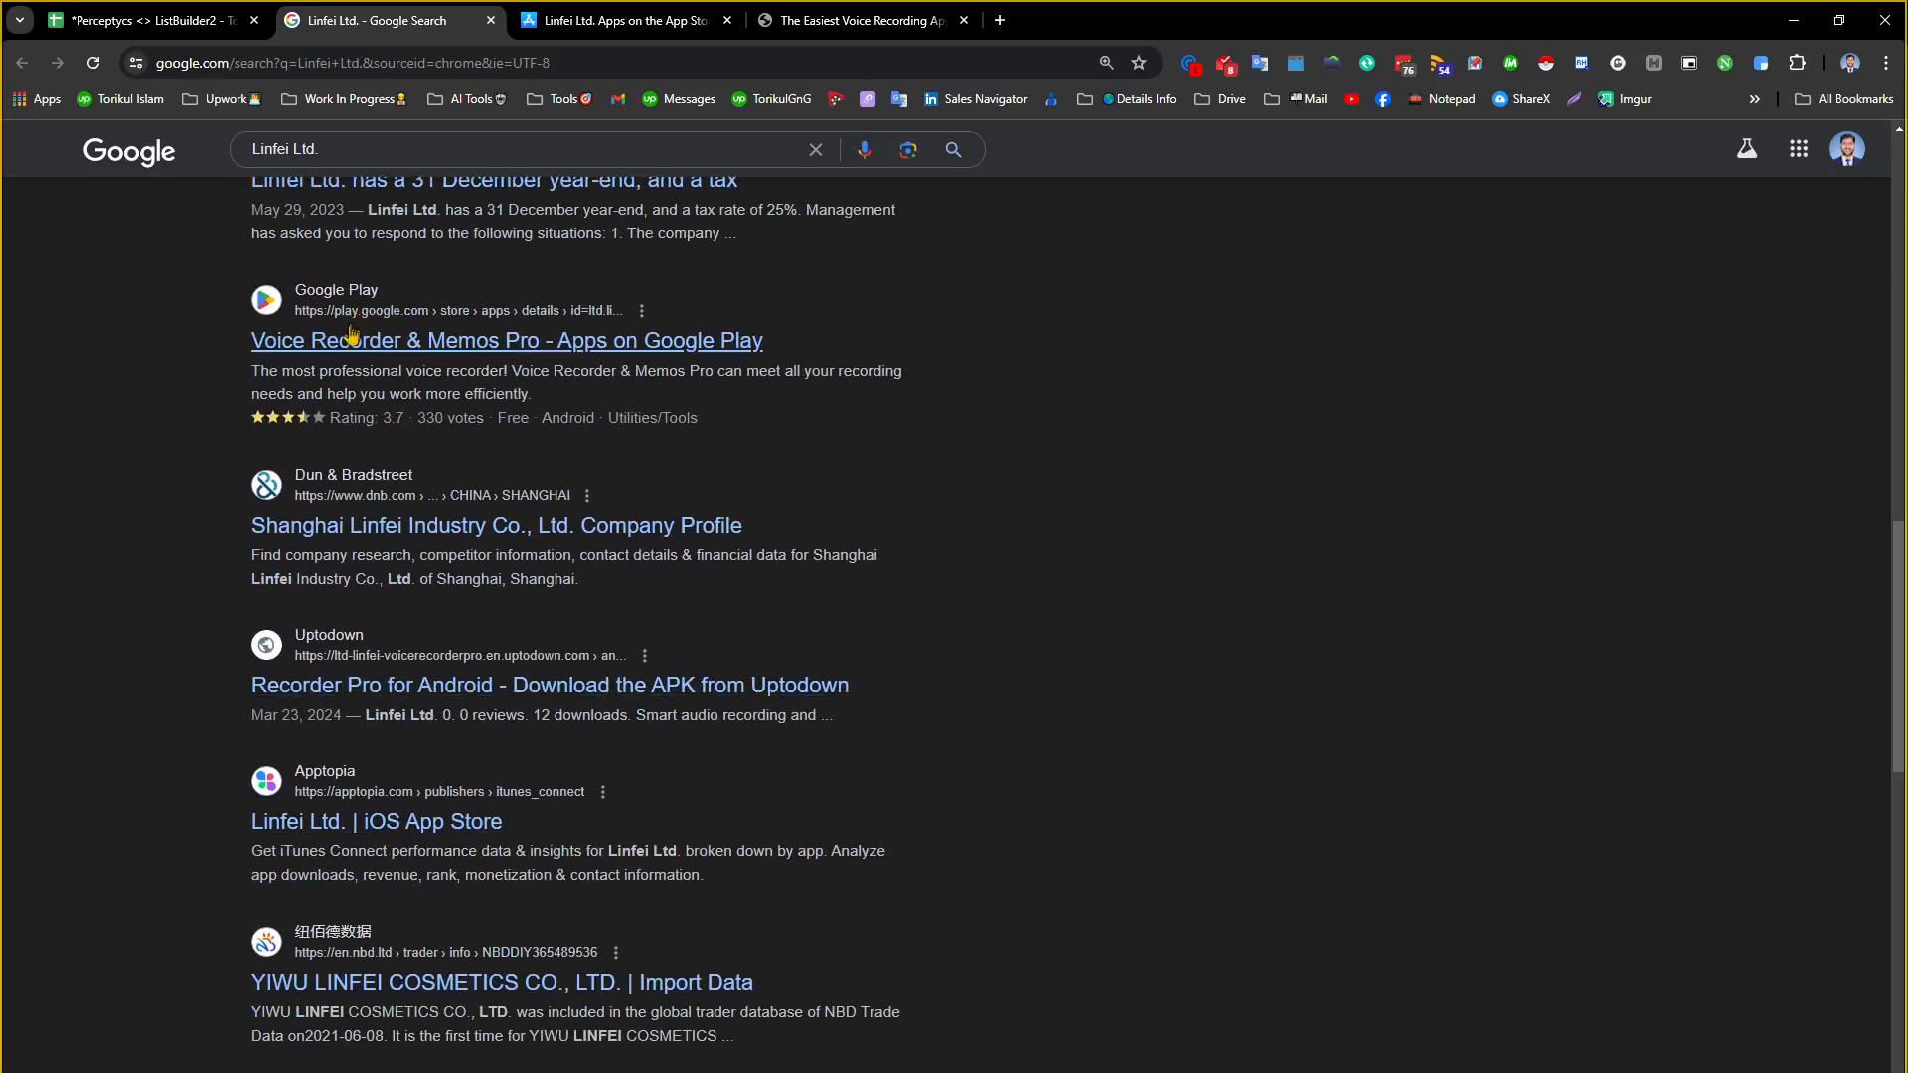
left_click(632, 19)
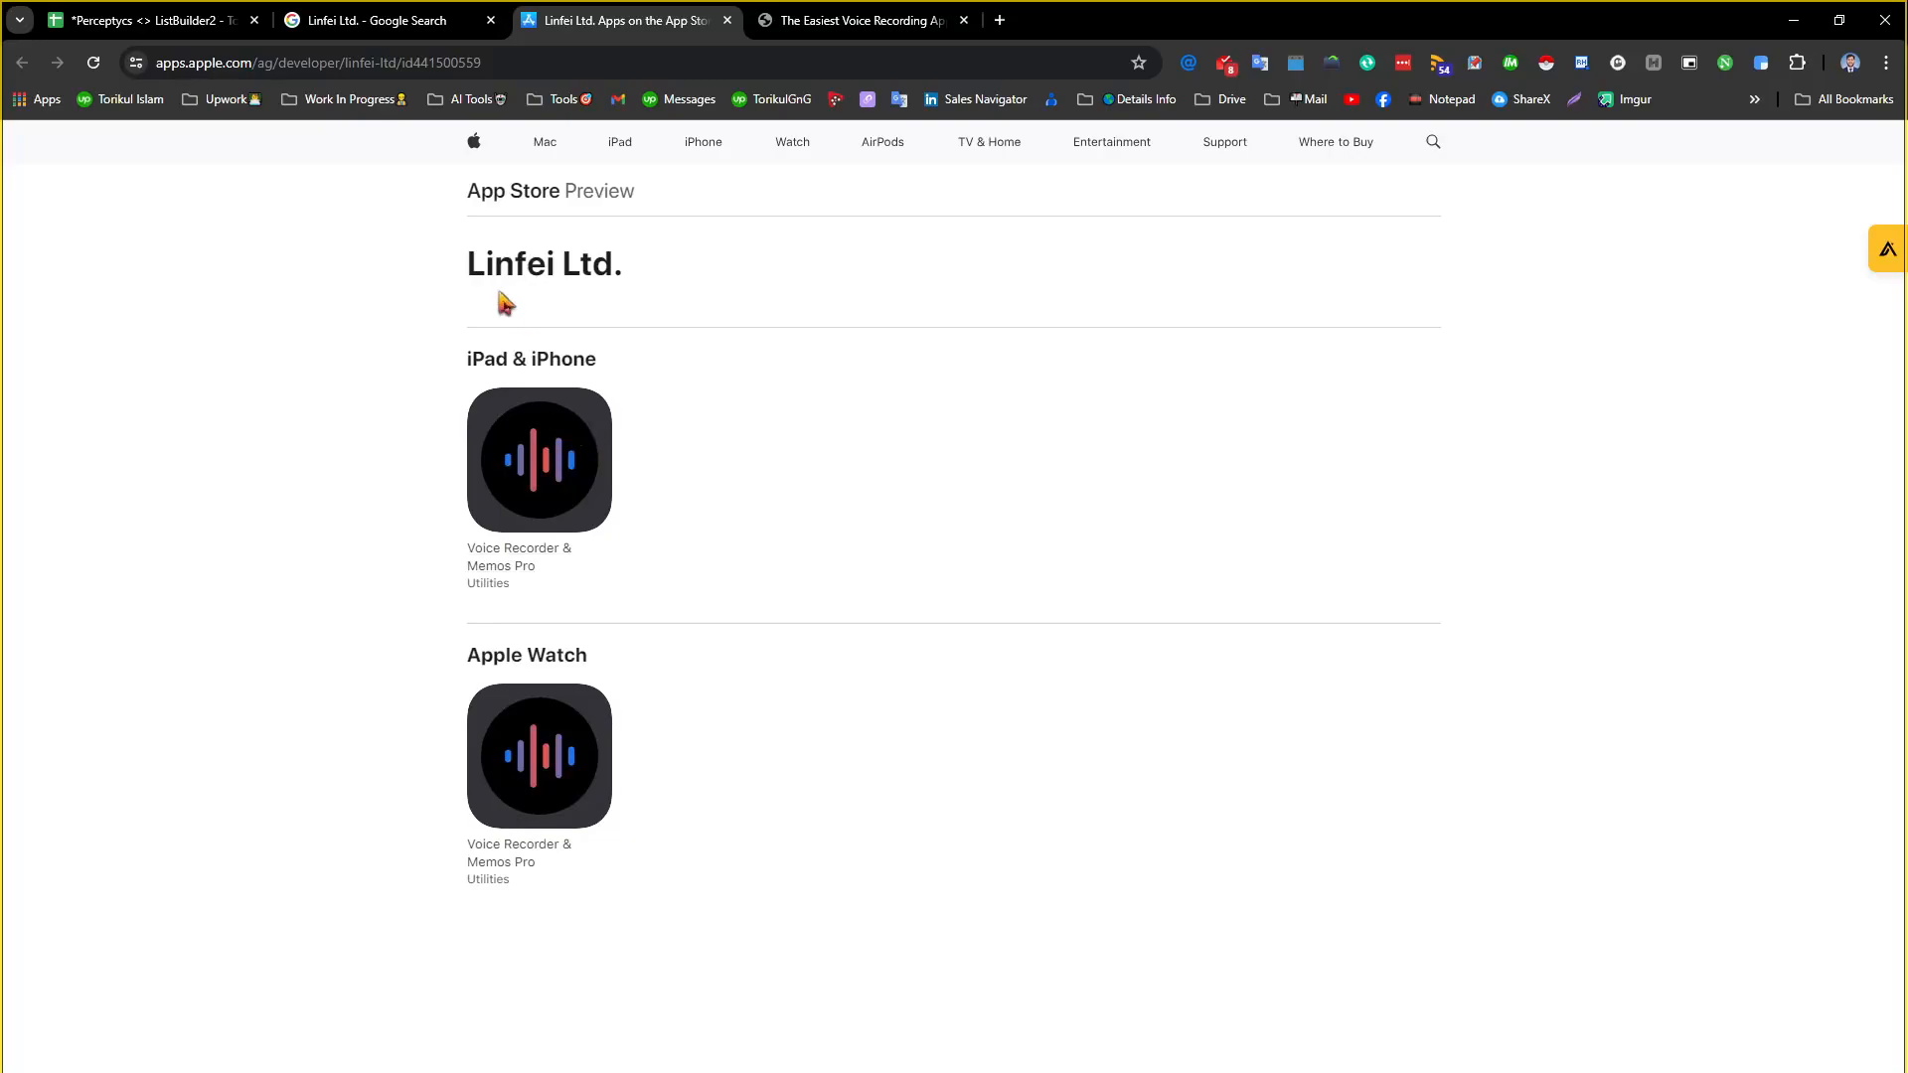
left_click_drag(462, 265, 652, 268)
left_click(428, 14)
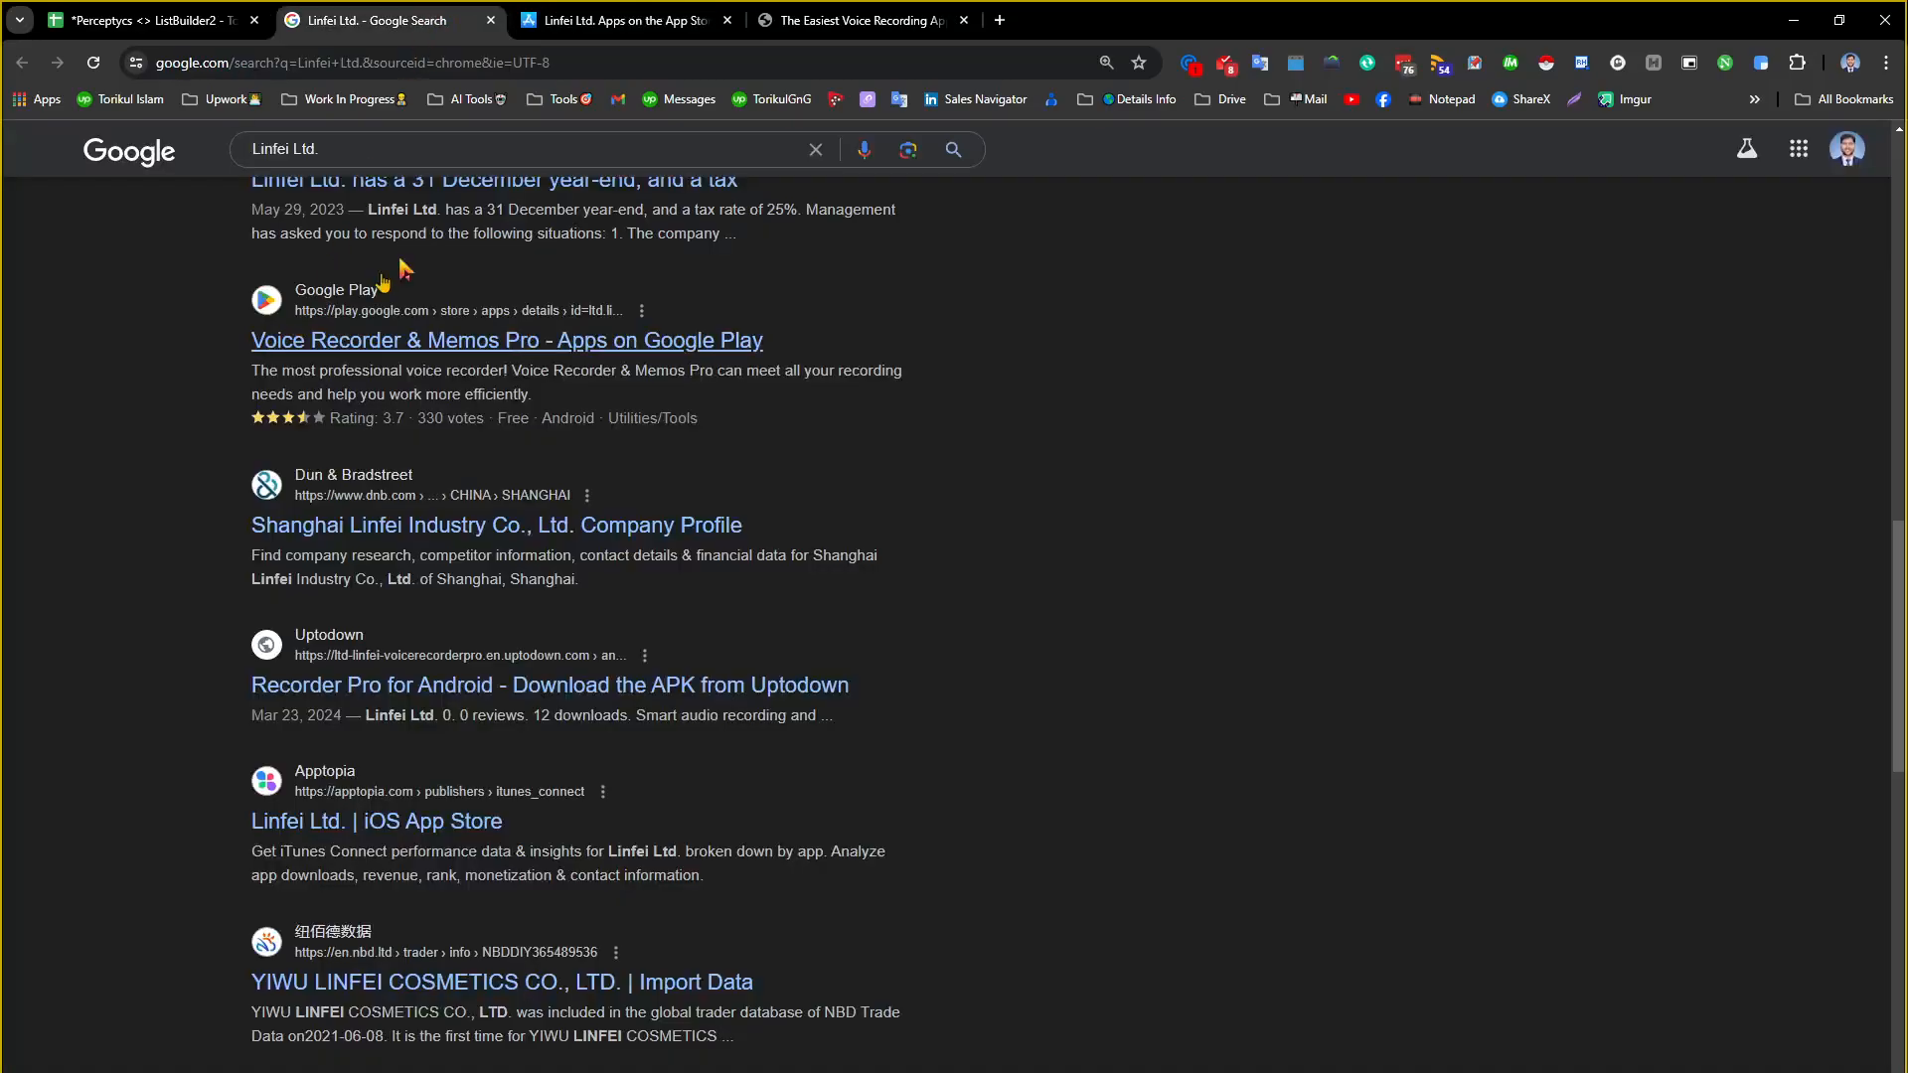
scroll(328, 337, "up", 15)
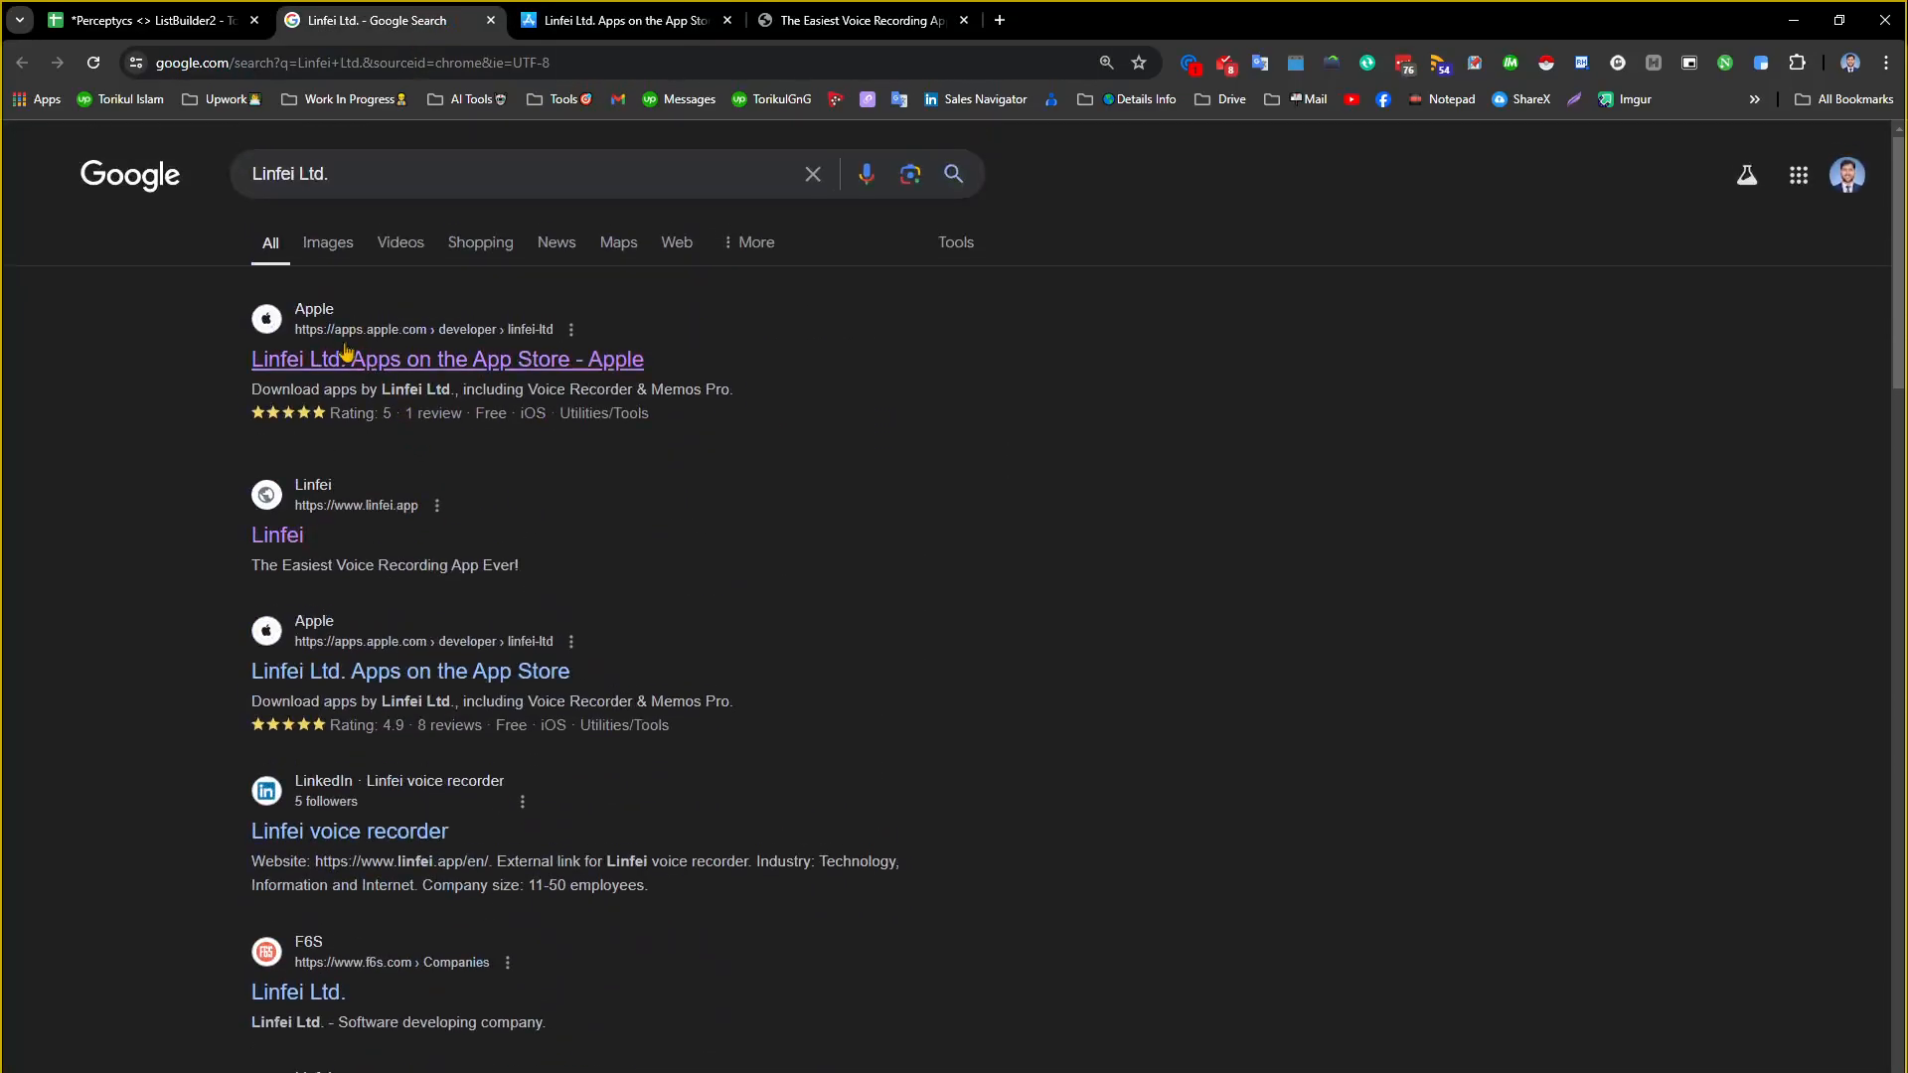
left_click(626, 20)
Check the website link in H10 and select the domain linfei.app in the Linfei site's address
left_click(204, 20)
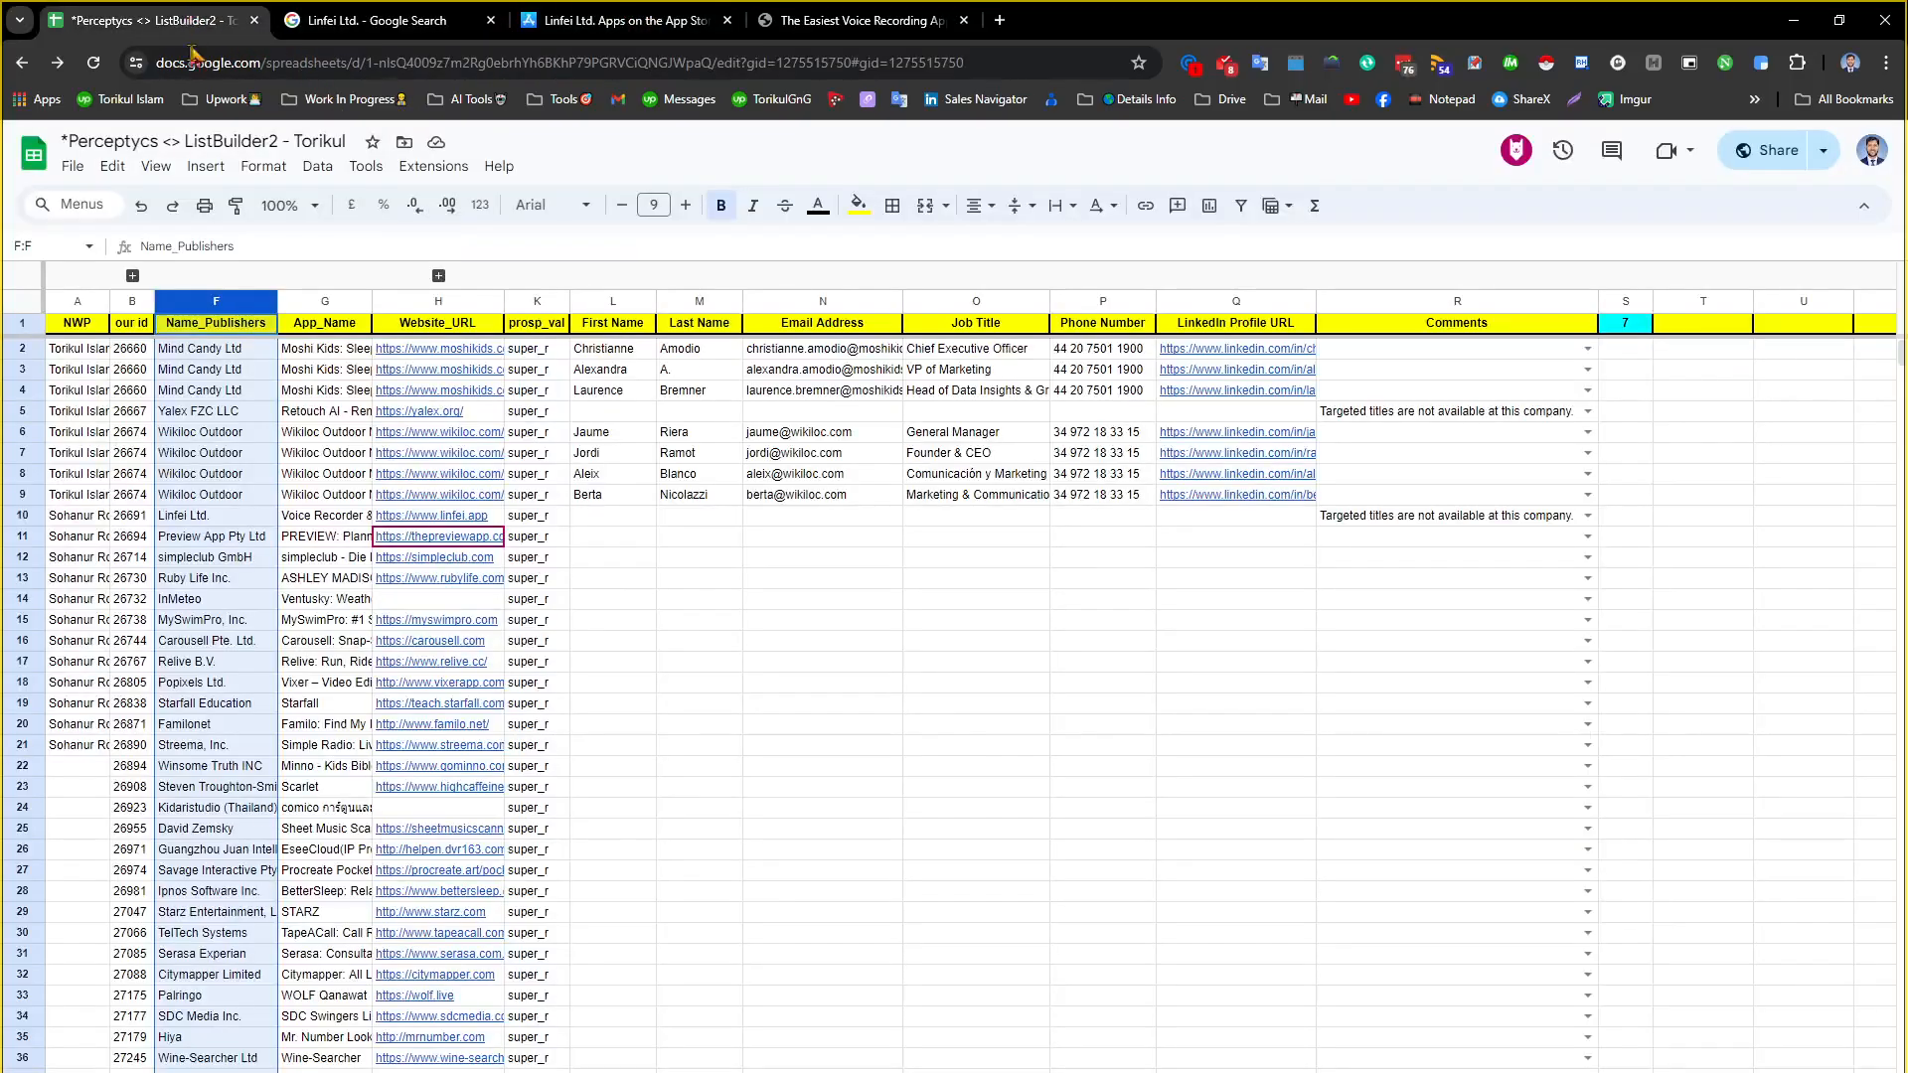
left_click(450, 521)
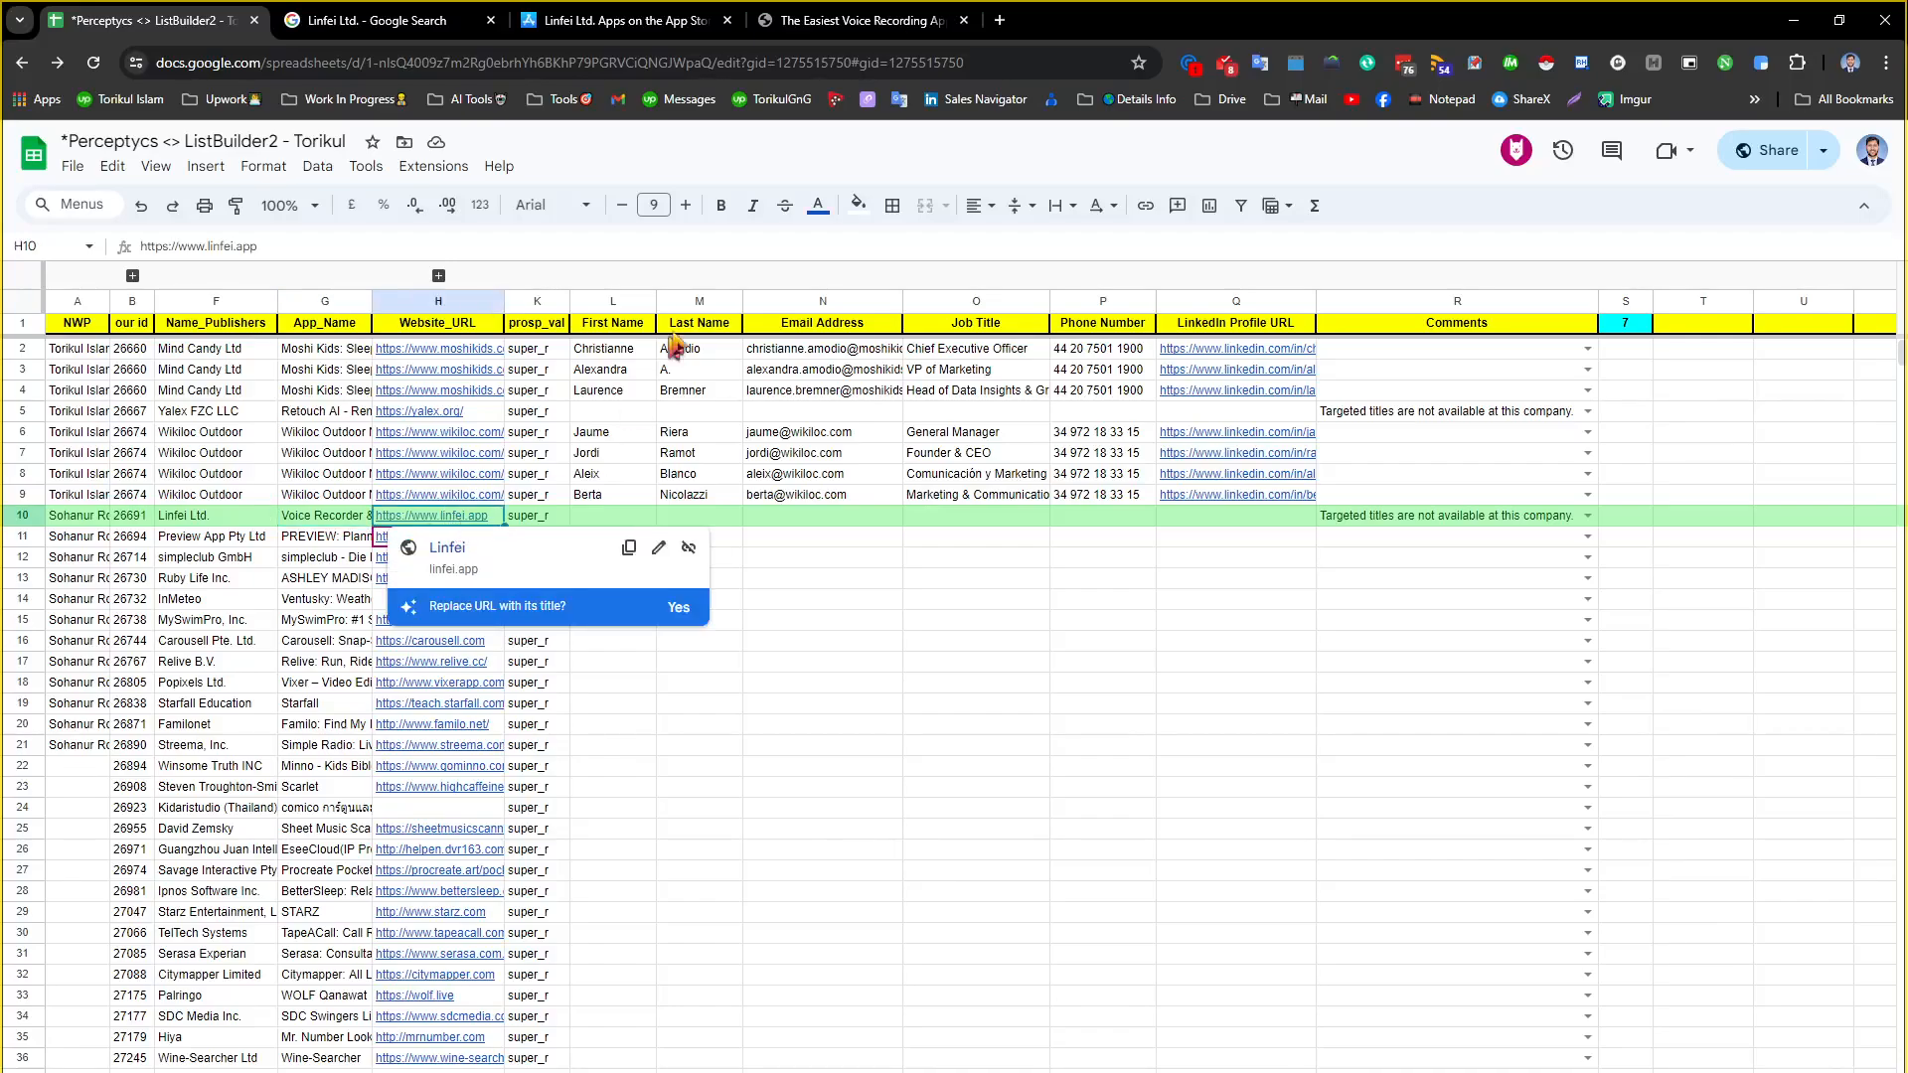
left_click(853, 20)
left_click(244, 64)
left_click(230, 64)
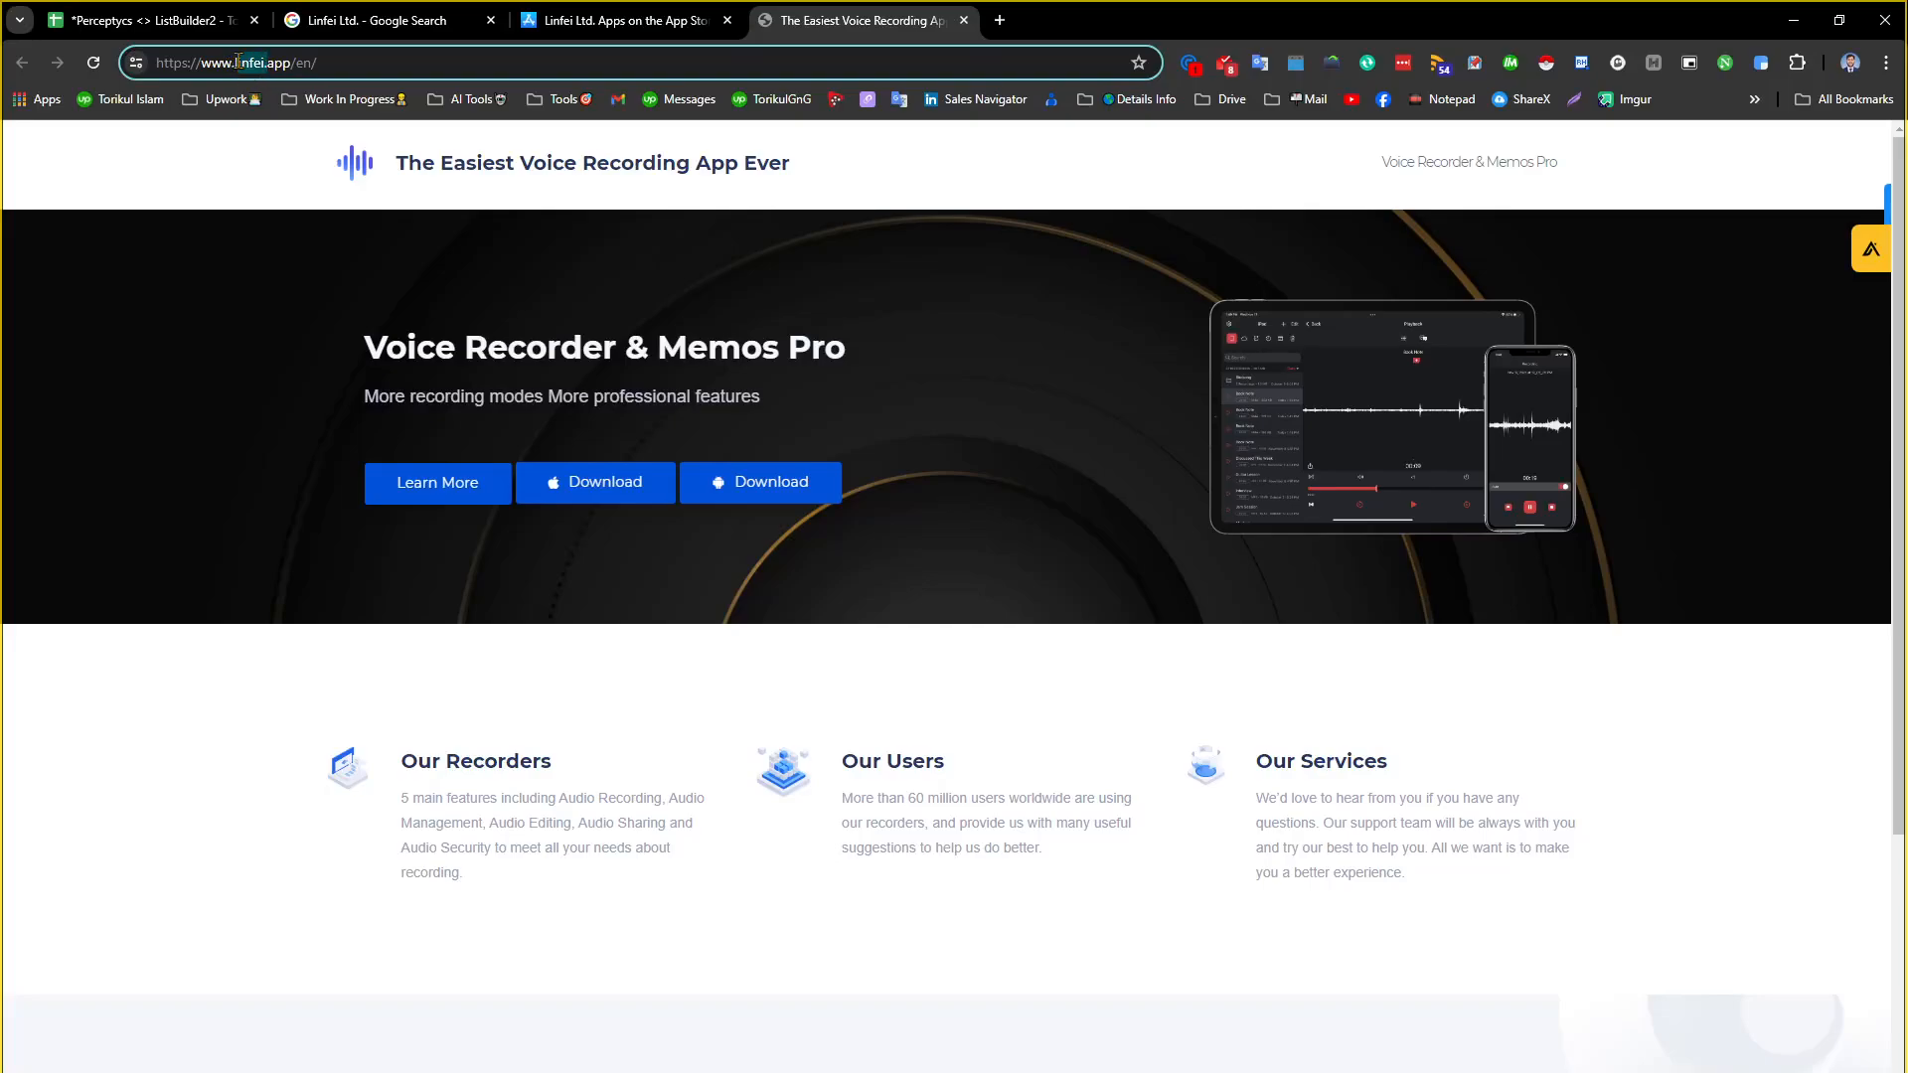
left_click_drag(235, 61, 283, 65)
Use the bookmarked LinkedIn search in a new tab to search Google for "Linkedin: linfei.app"
left_click(993, 18)
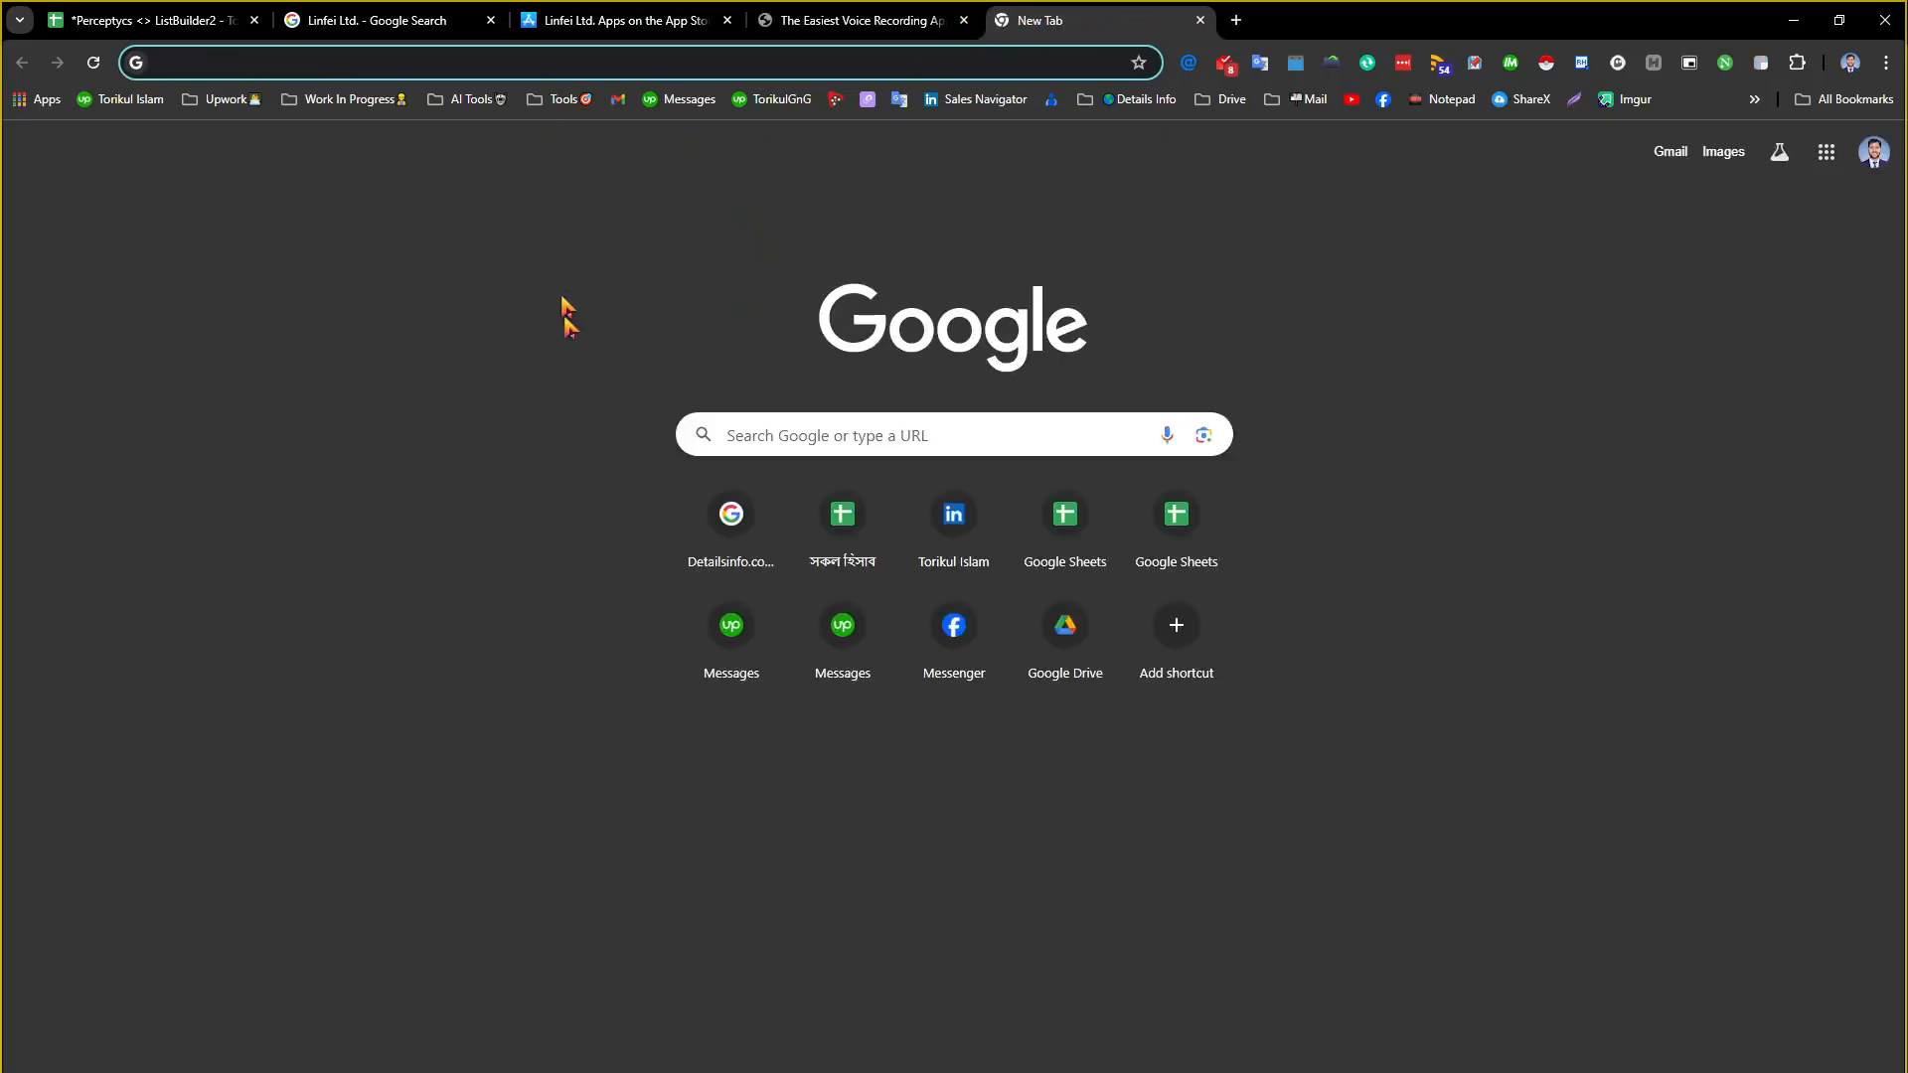
left_click(544, 105)
left_click(606, 532)
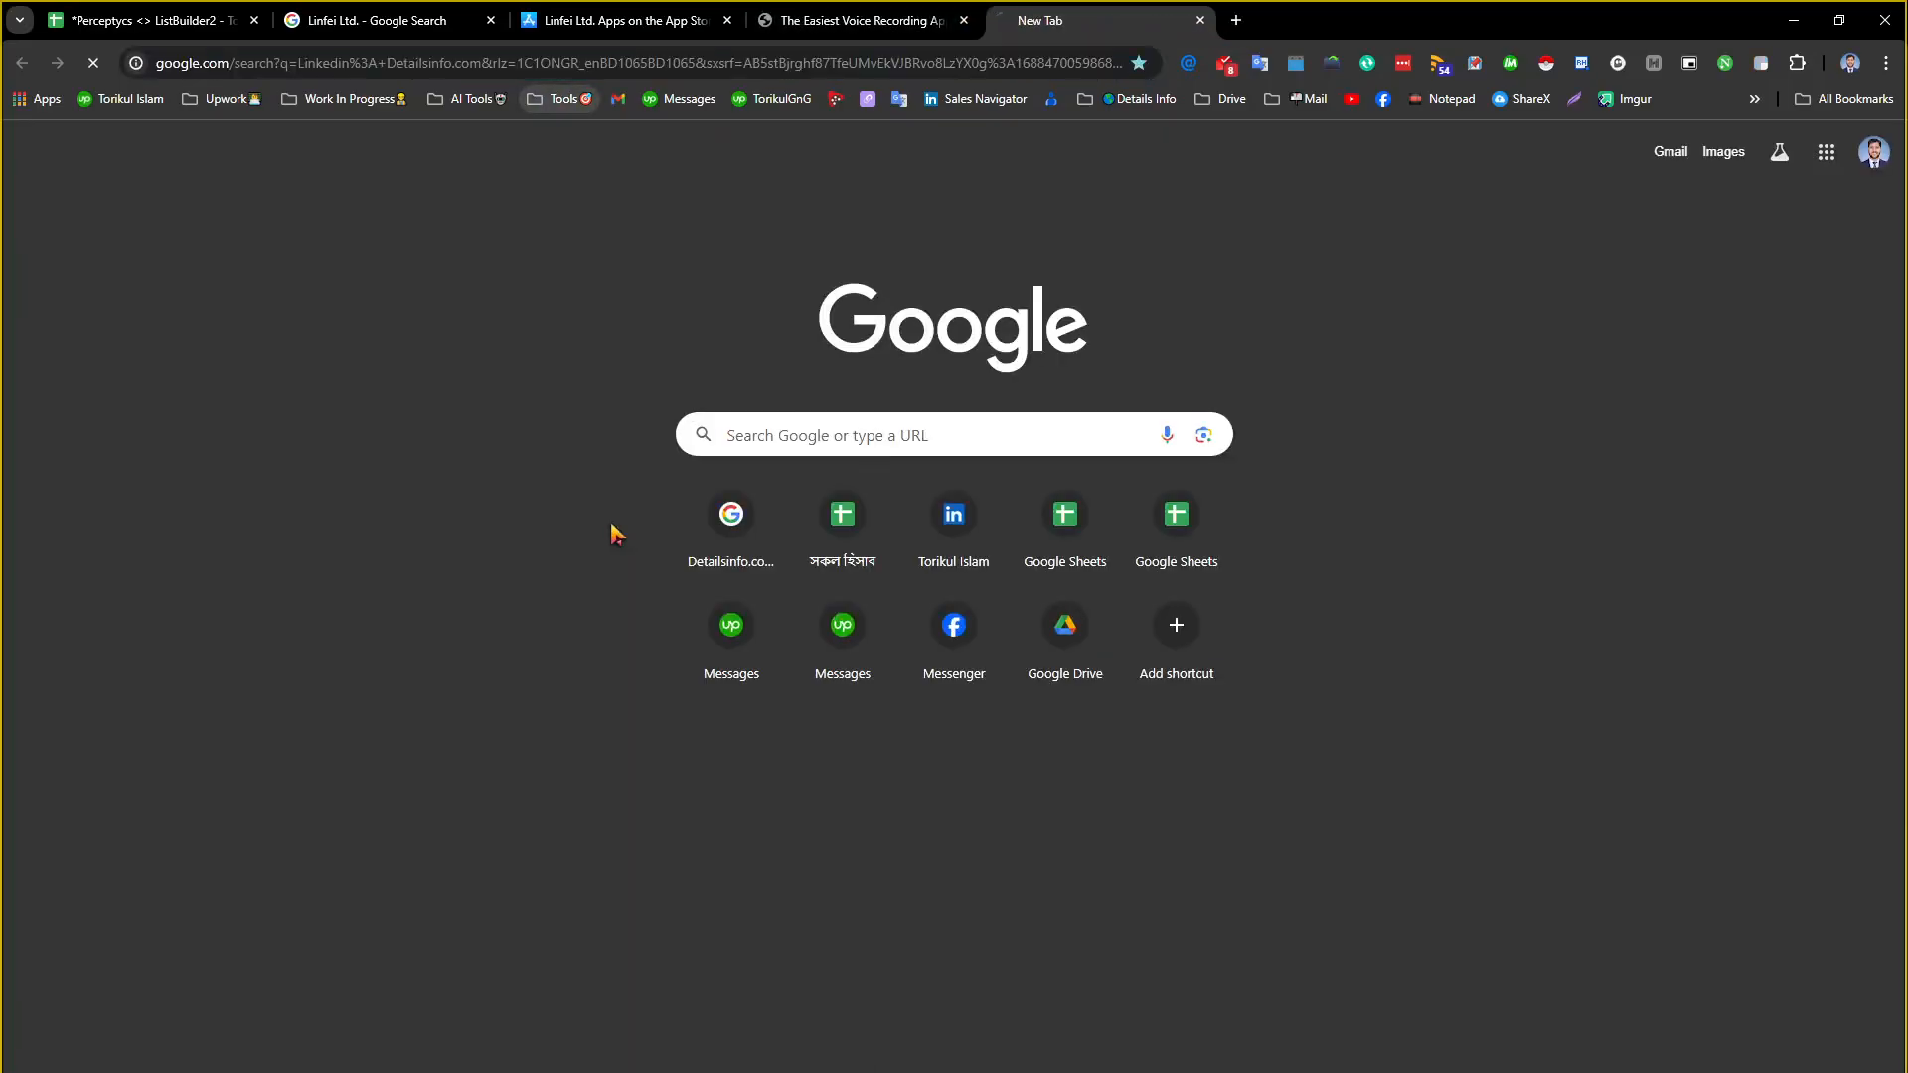
left_click_drag(328, 174, 555, 182)
type("linfei.app")
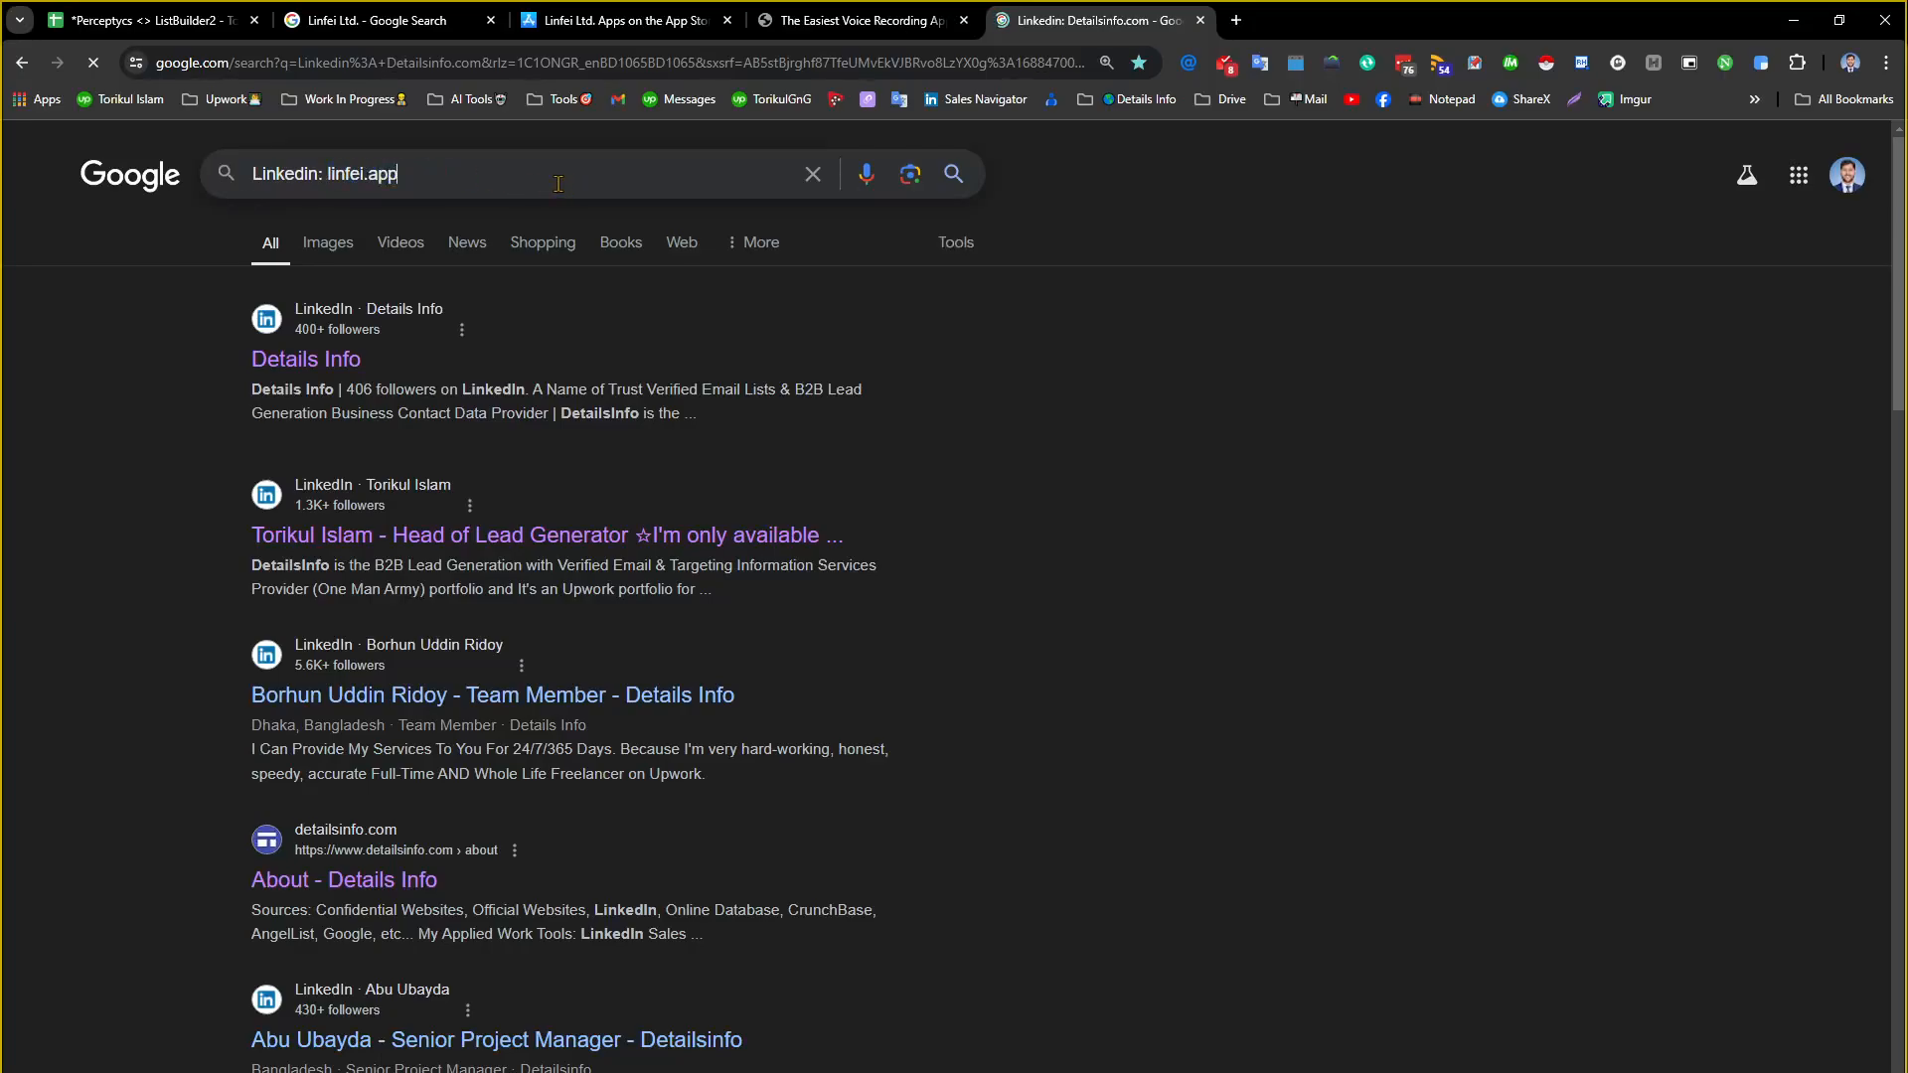
key("Return")
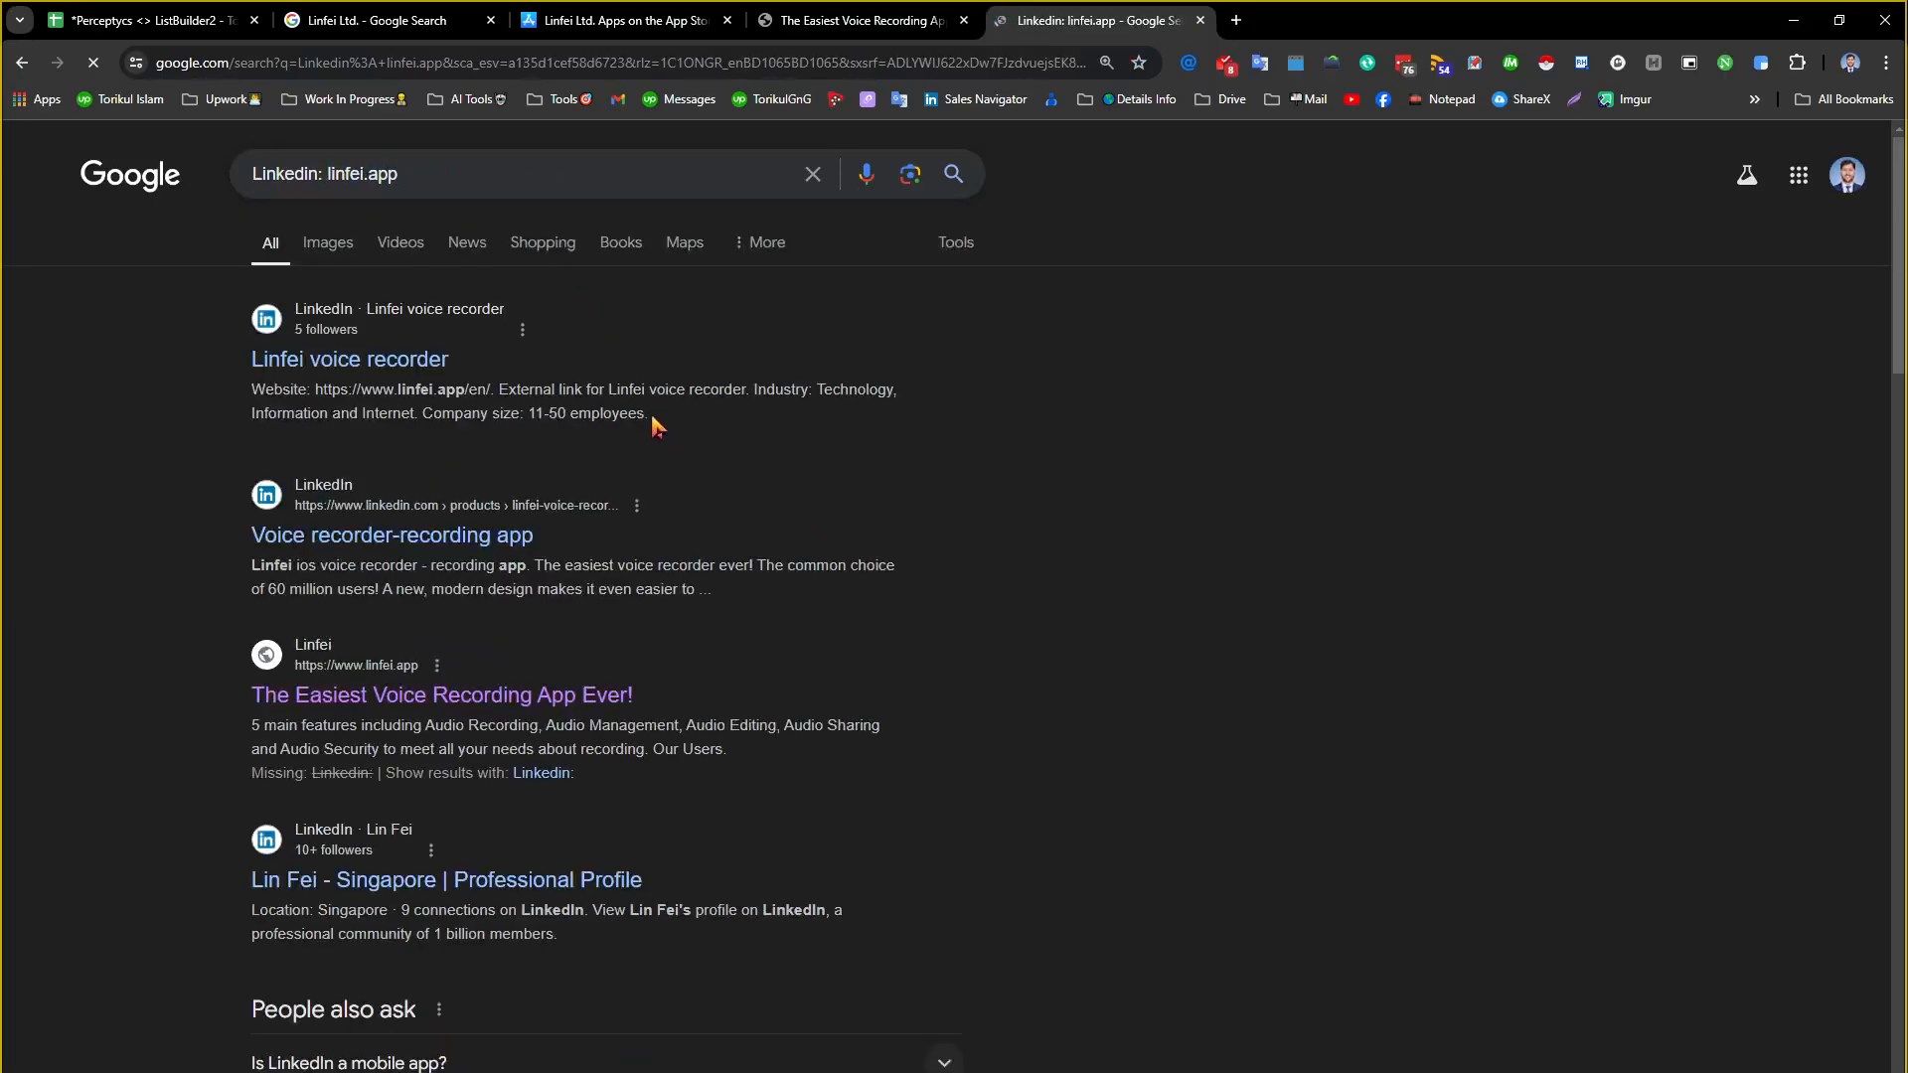
Open the Linfei voice recorder LinkedIn page from the result matching linfei.app and list its associated members
key("ctrl+f")
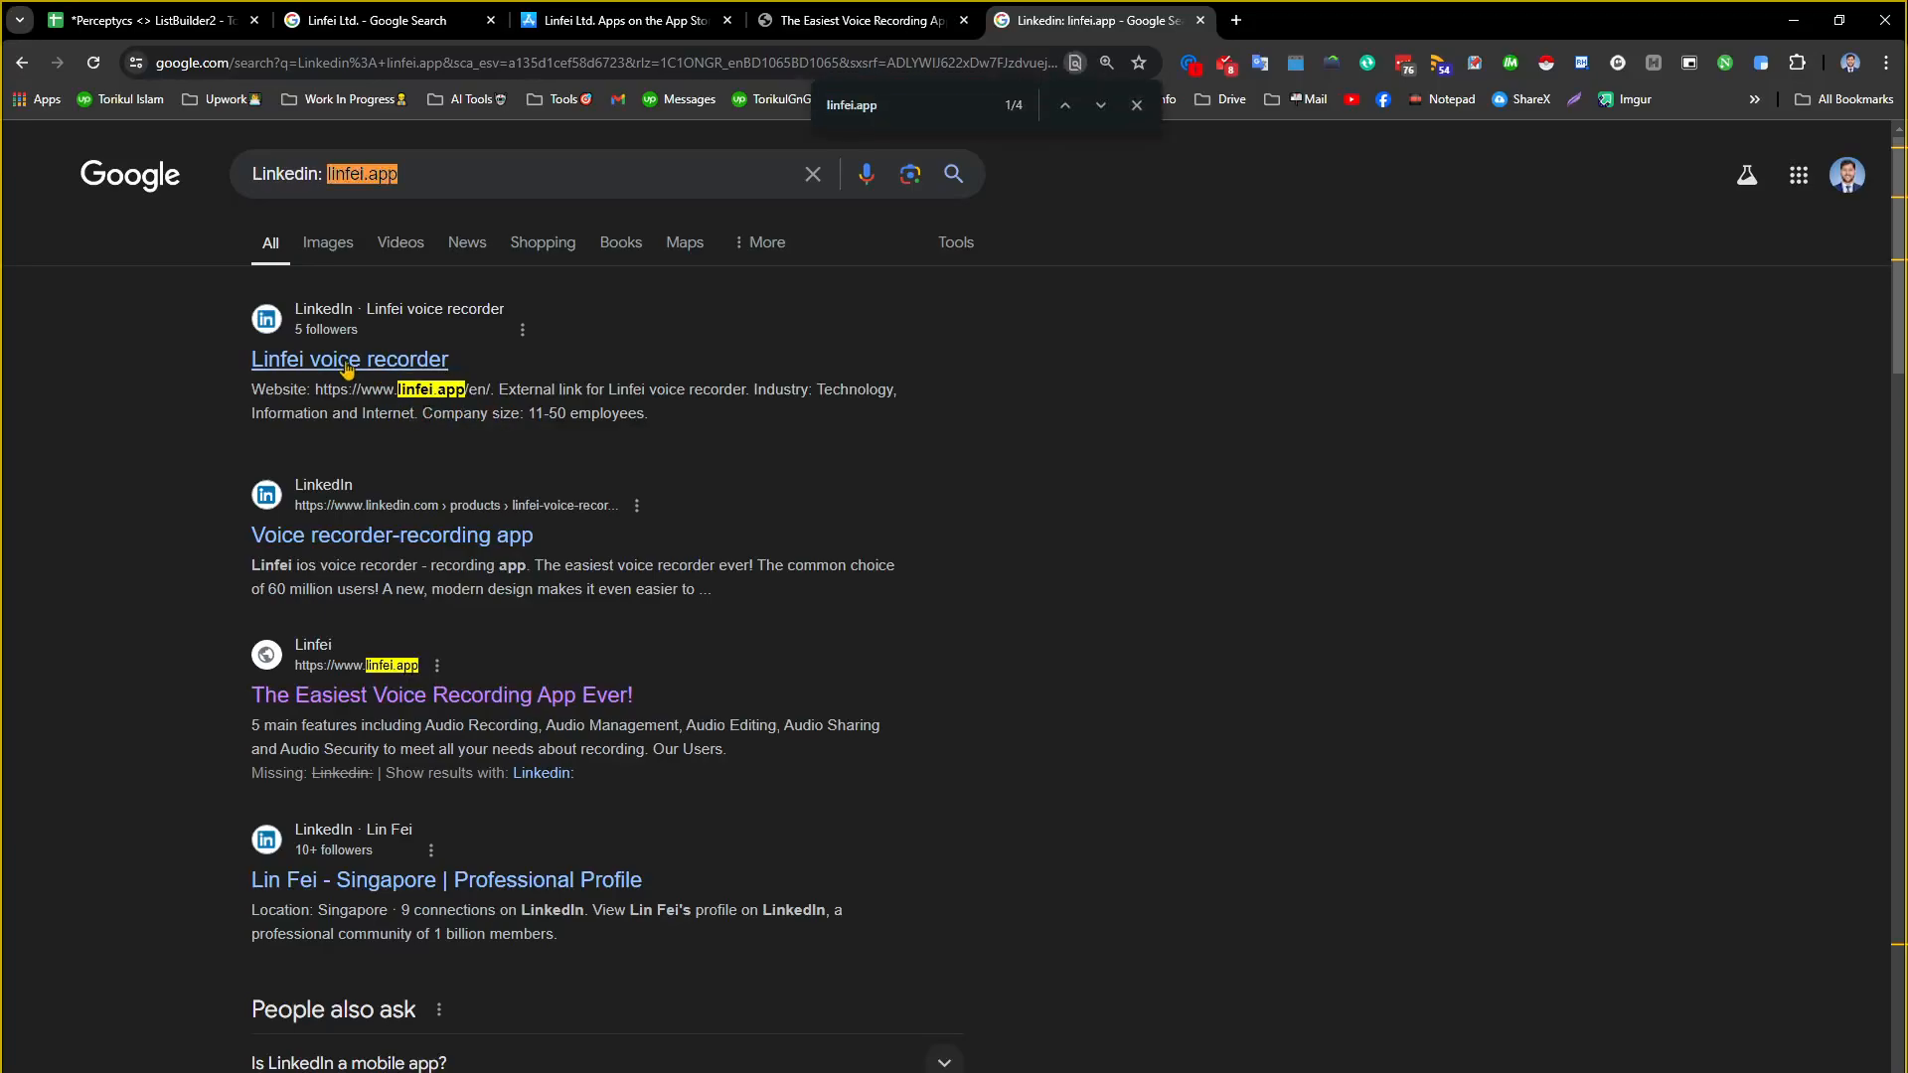
left_click(348, 362, "ctrl")
left_click(1310, 12)
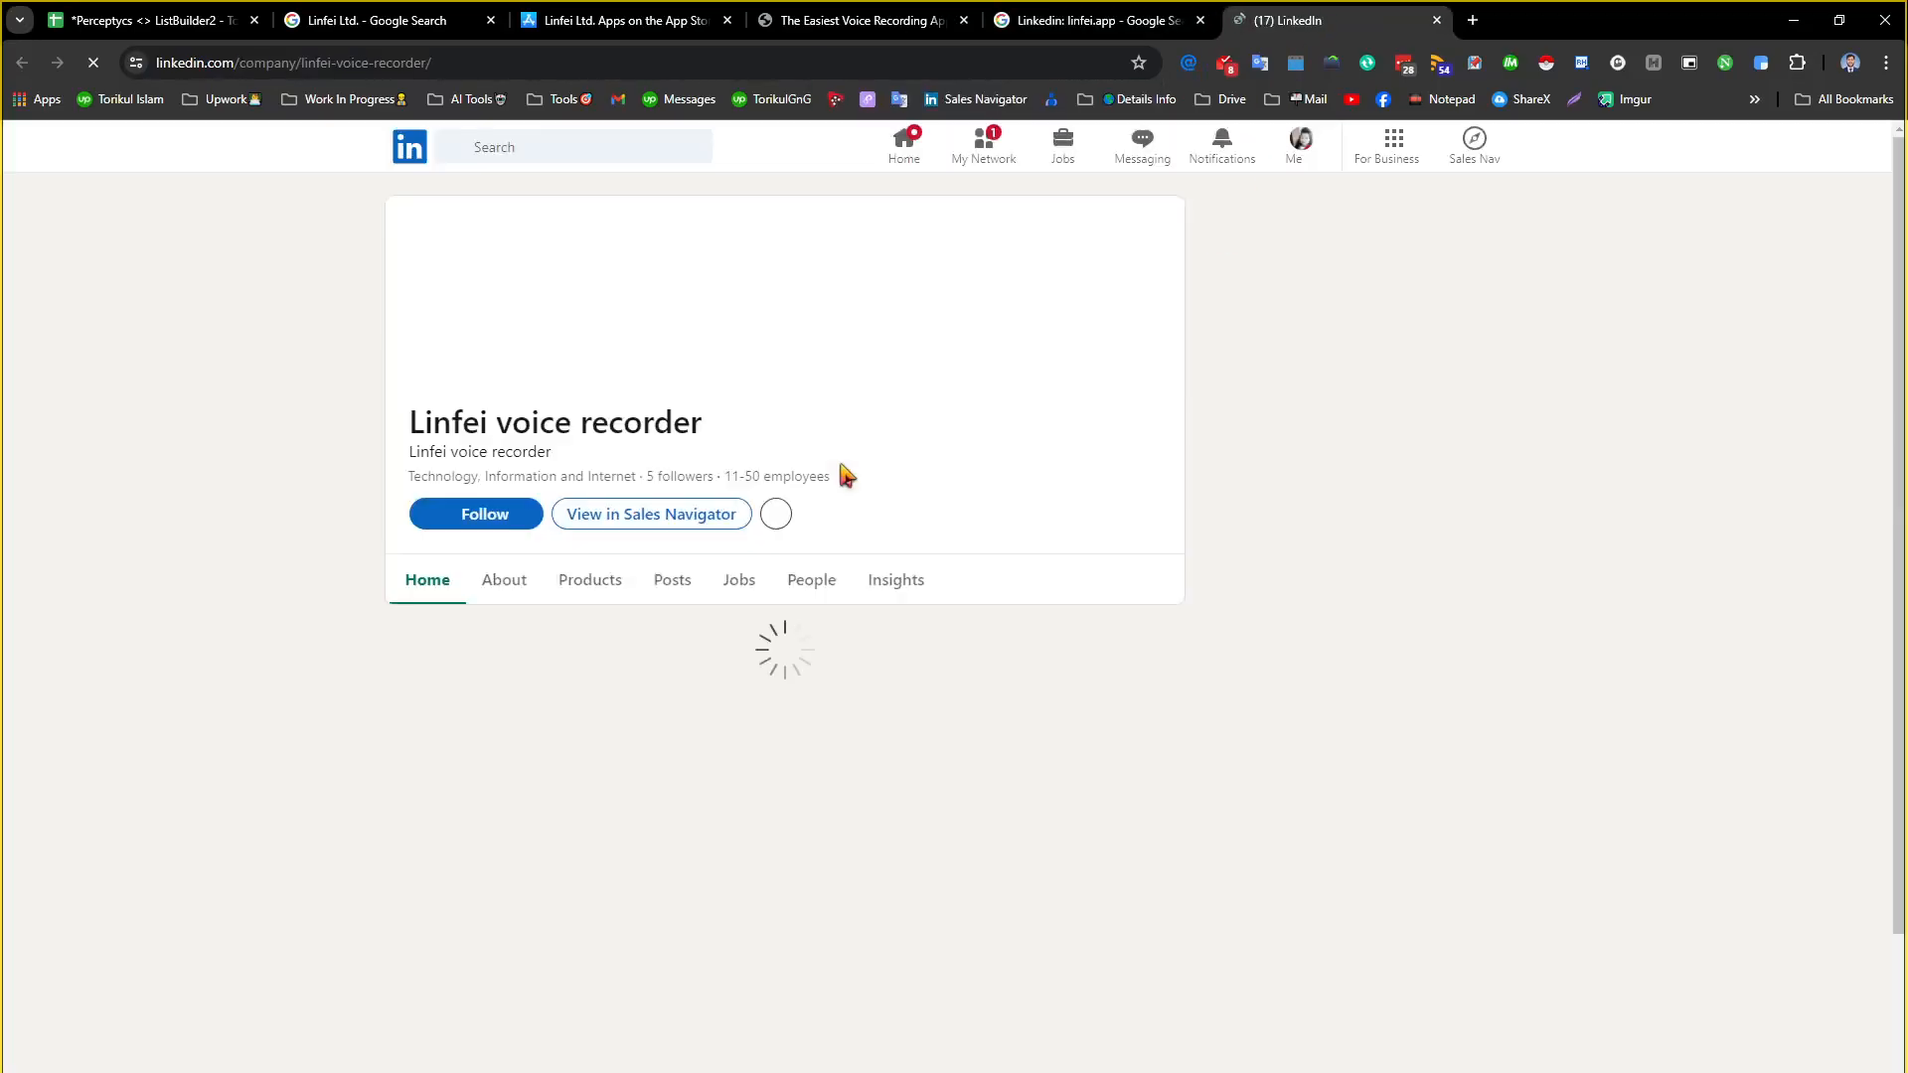
left_click(504, 580)
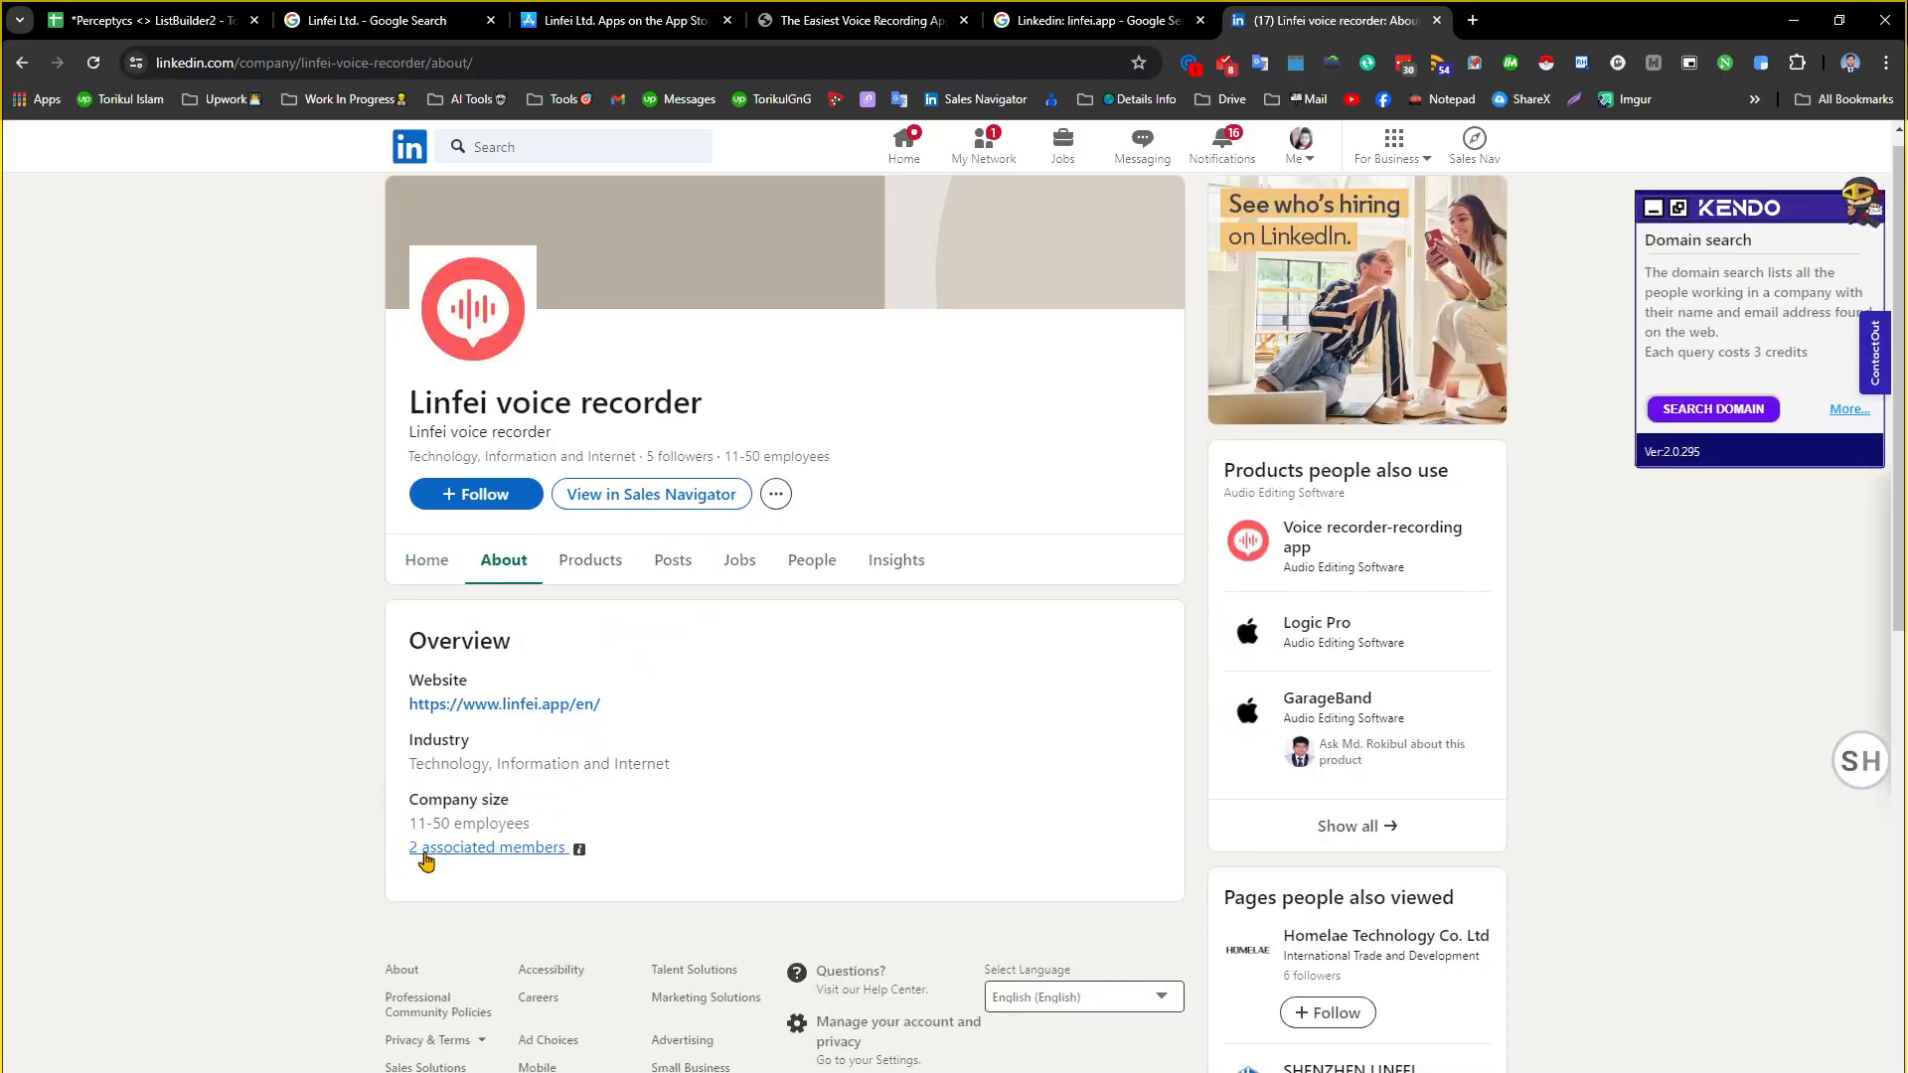
left_click(494, 848)
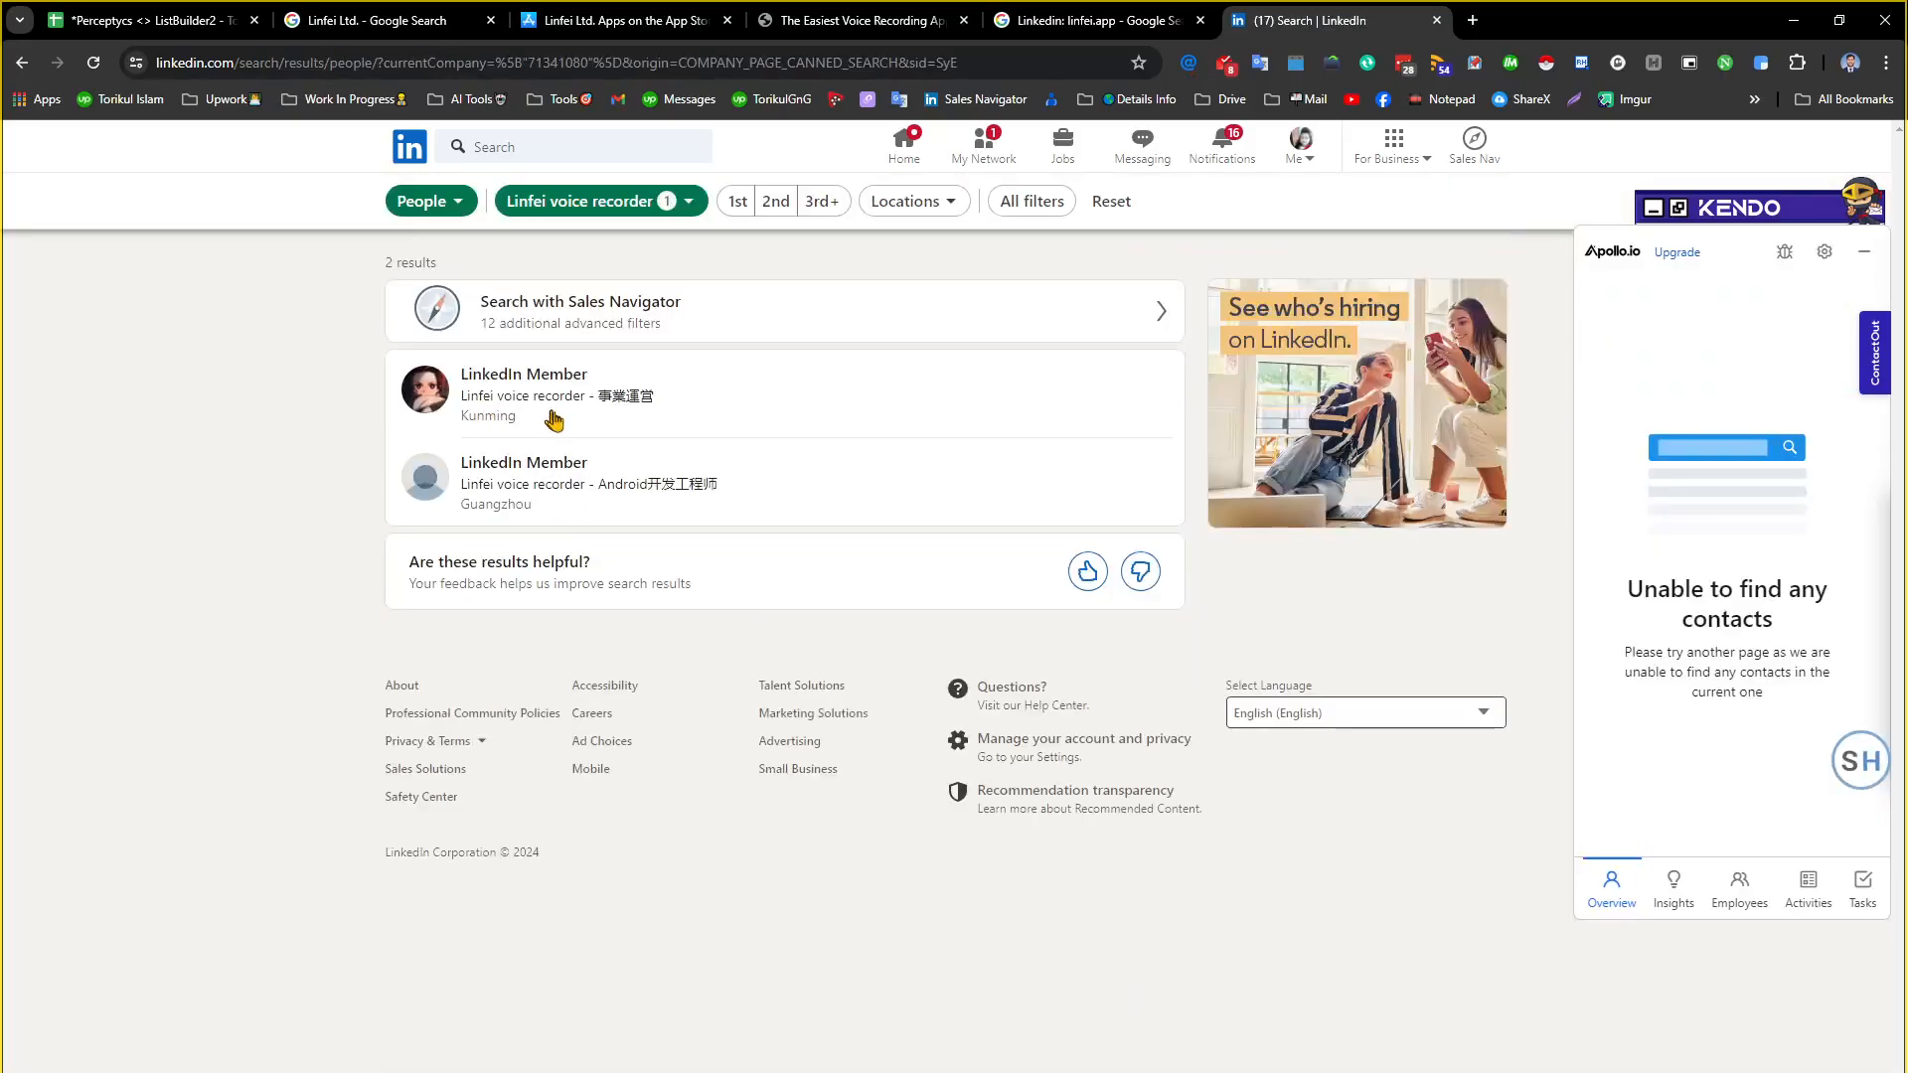
Use the bookmarked executive search to search Google for CEO OR Owner OR Founder at "linfei.app"
left_click(1133, 18)
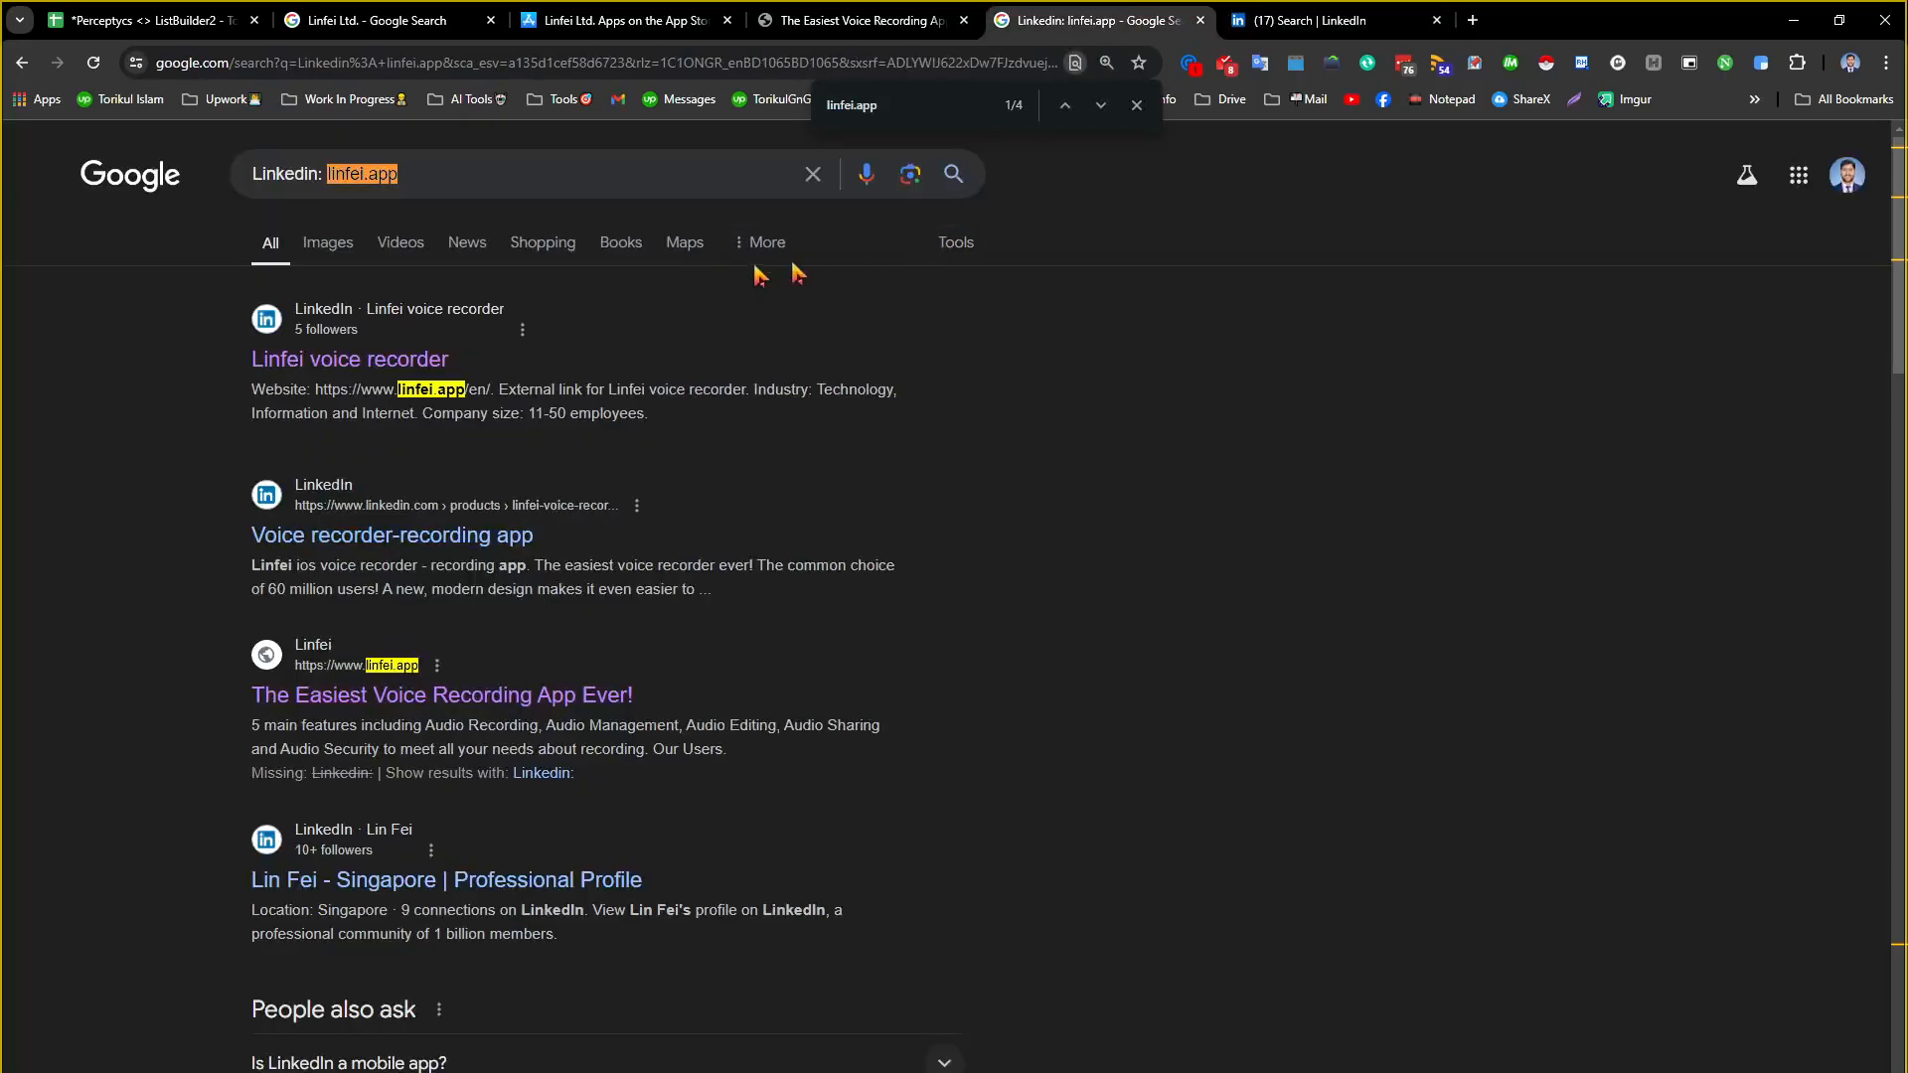
left_click(530, 101)
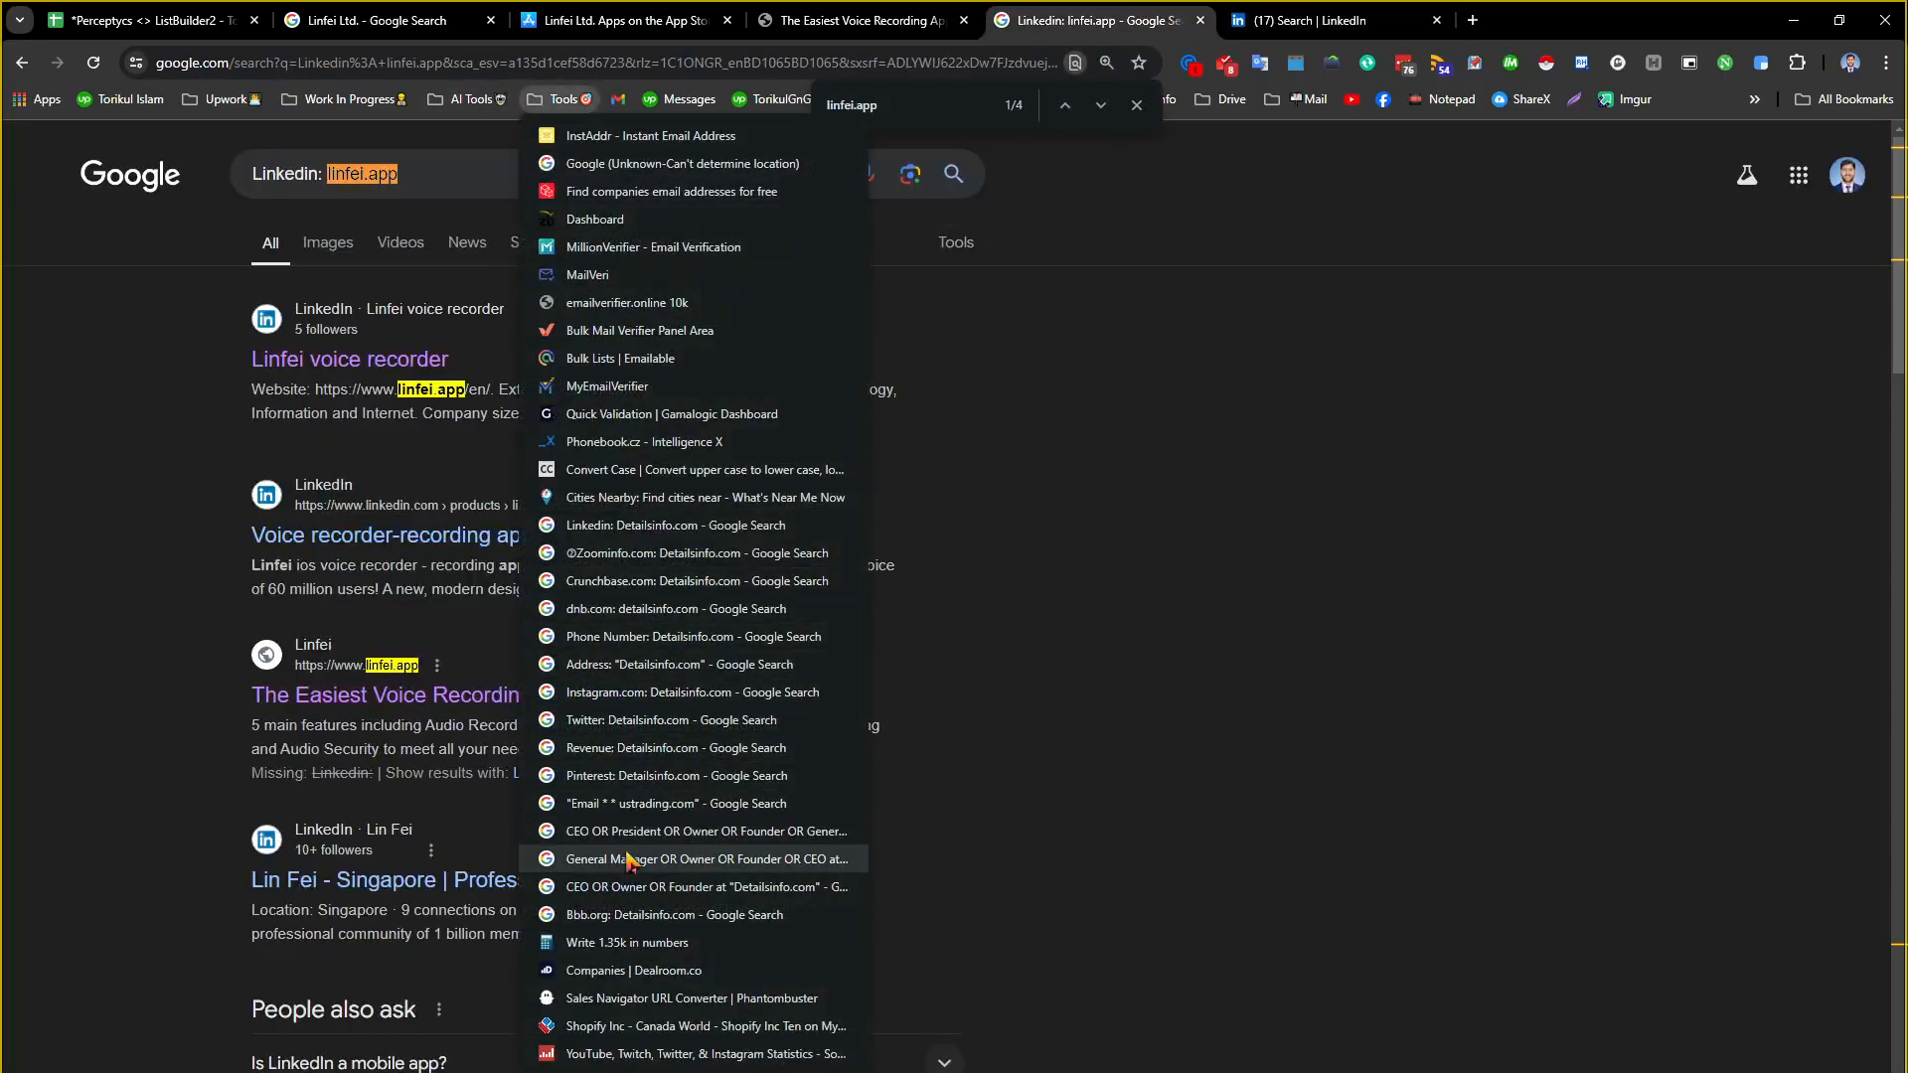
left_click(637, 893)
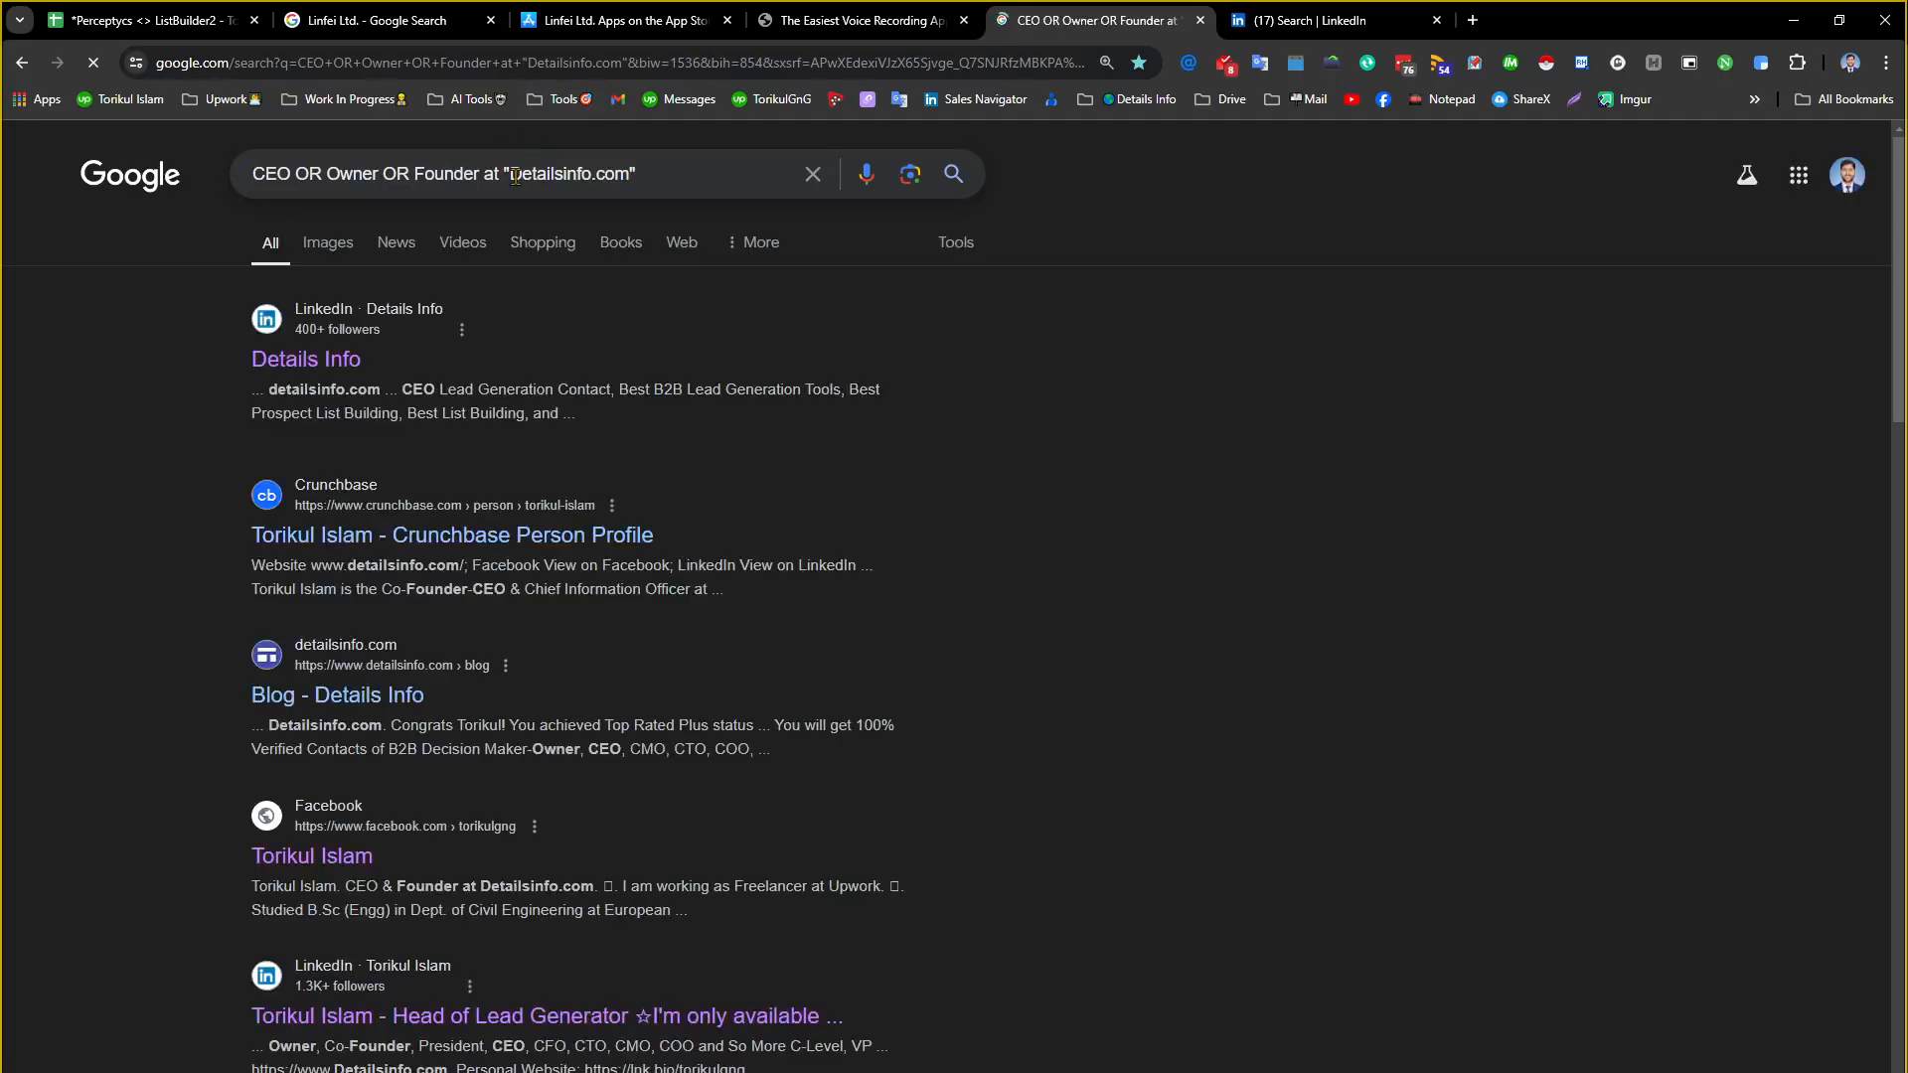
left_click_drag(514, 176, 614, 180)
type("linfei.app")
key("Return")
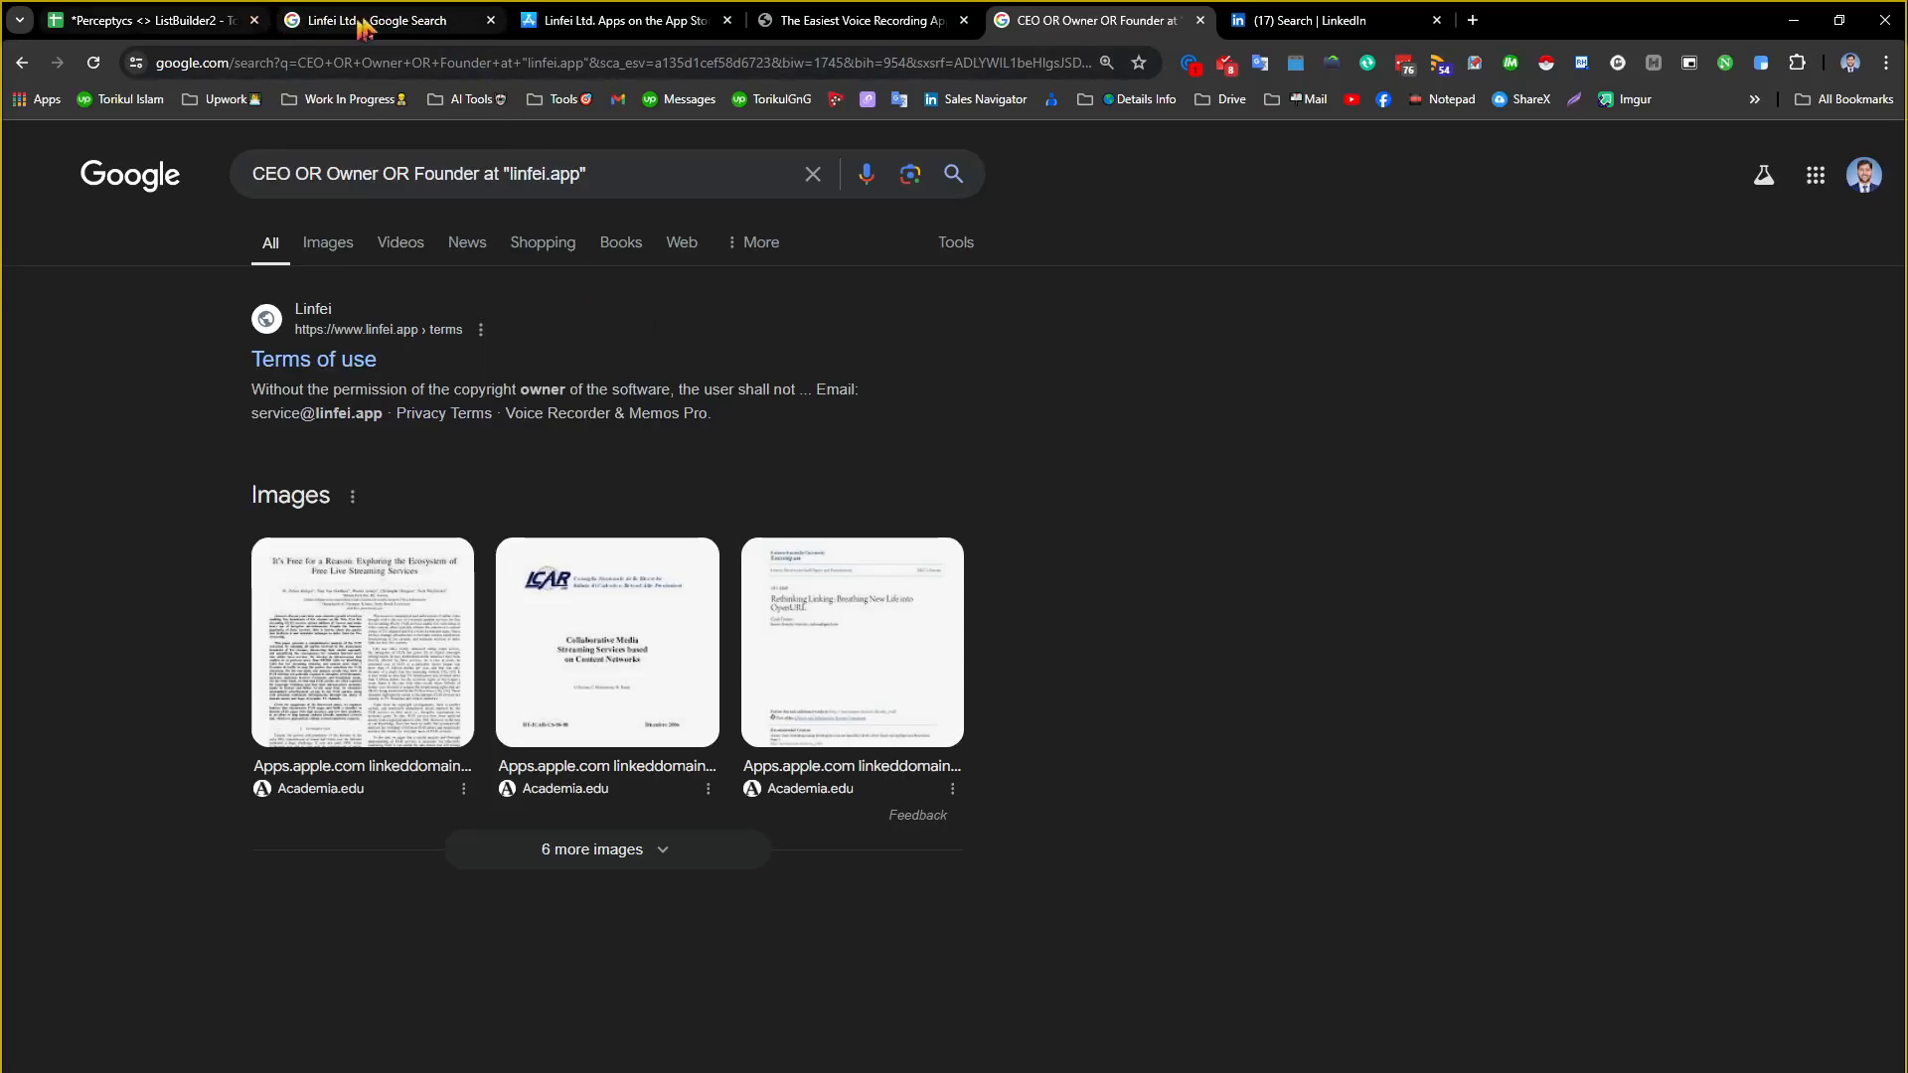
Copy the publisher name from the earlier Google search and search for CEO OR Owner OR Founder at "Linfei Ltd"
left_click(389, 20)
left_click_drag(348, 189, 212, 189)
key("ctrl+c")
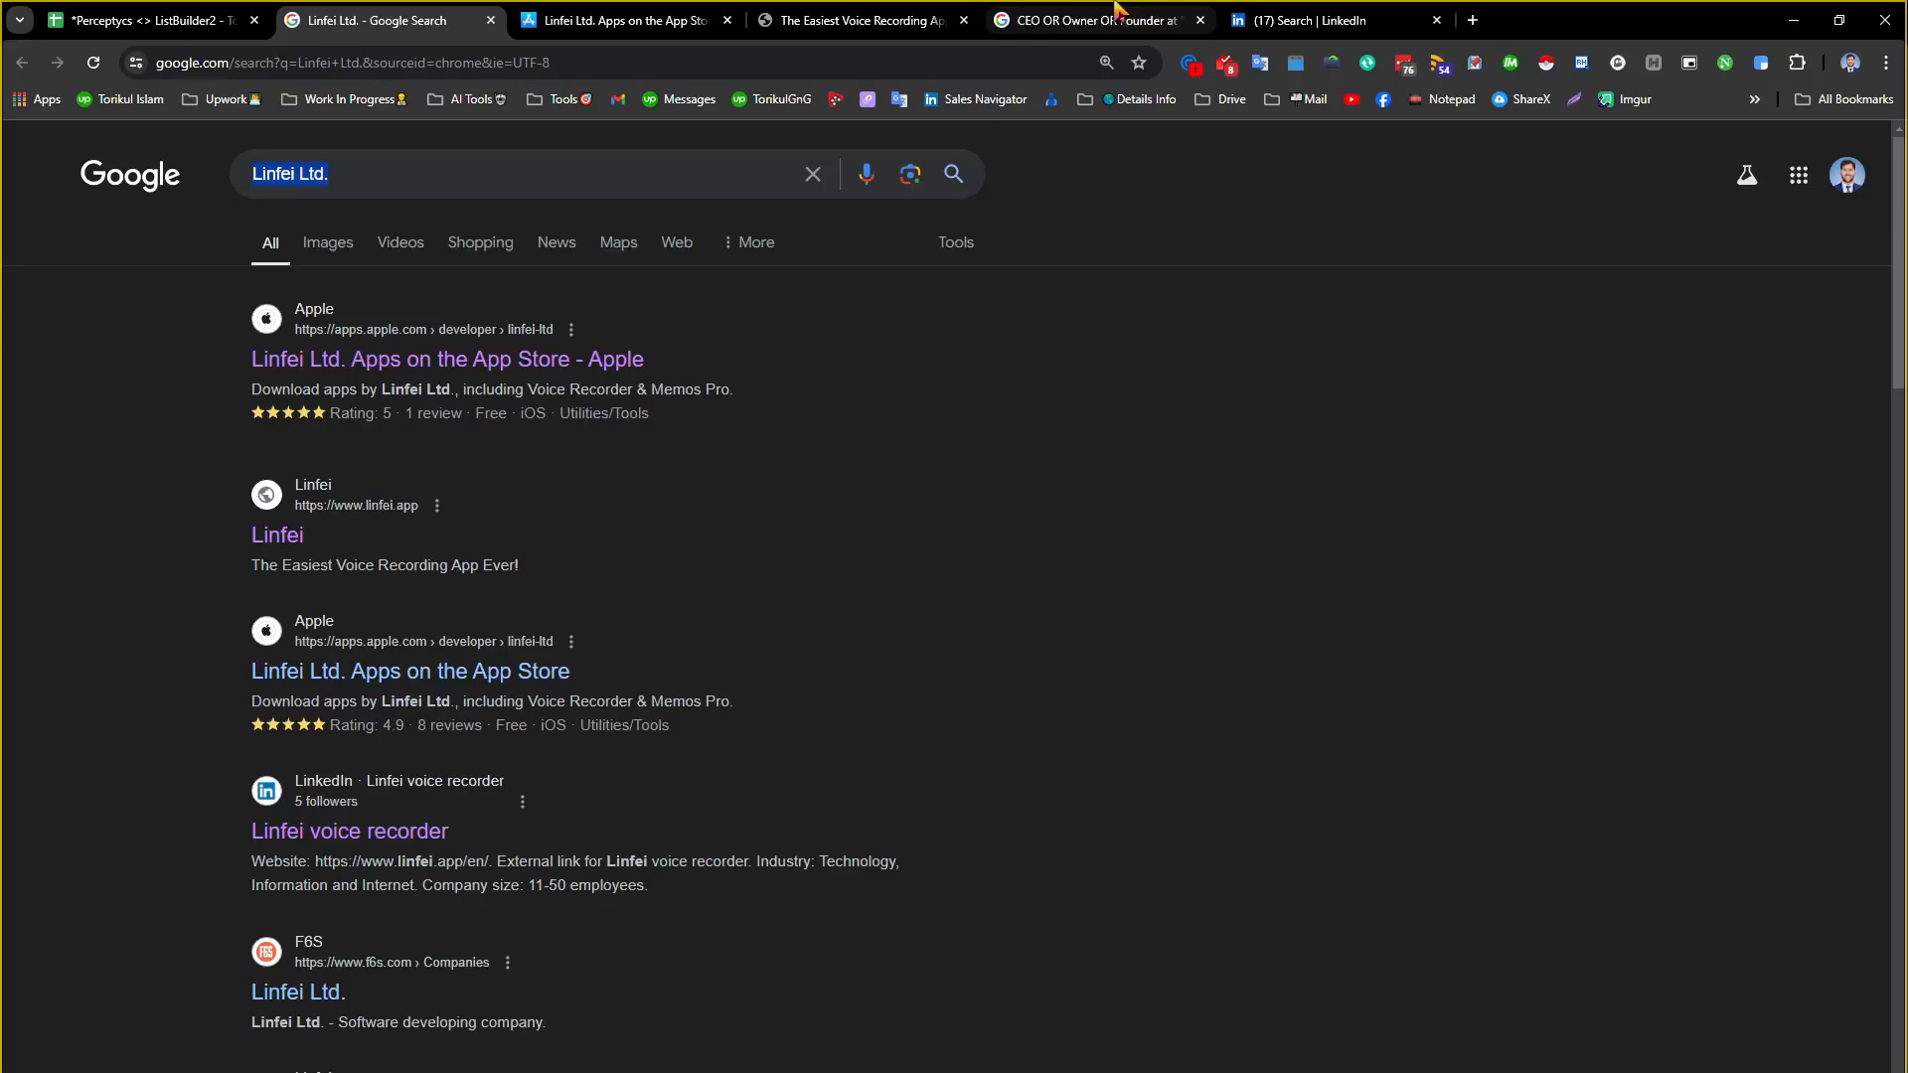
left_click(1115, 14)
left_click_drag(510, 175, 585, 178)
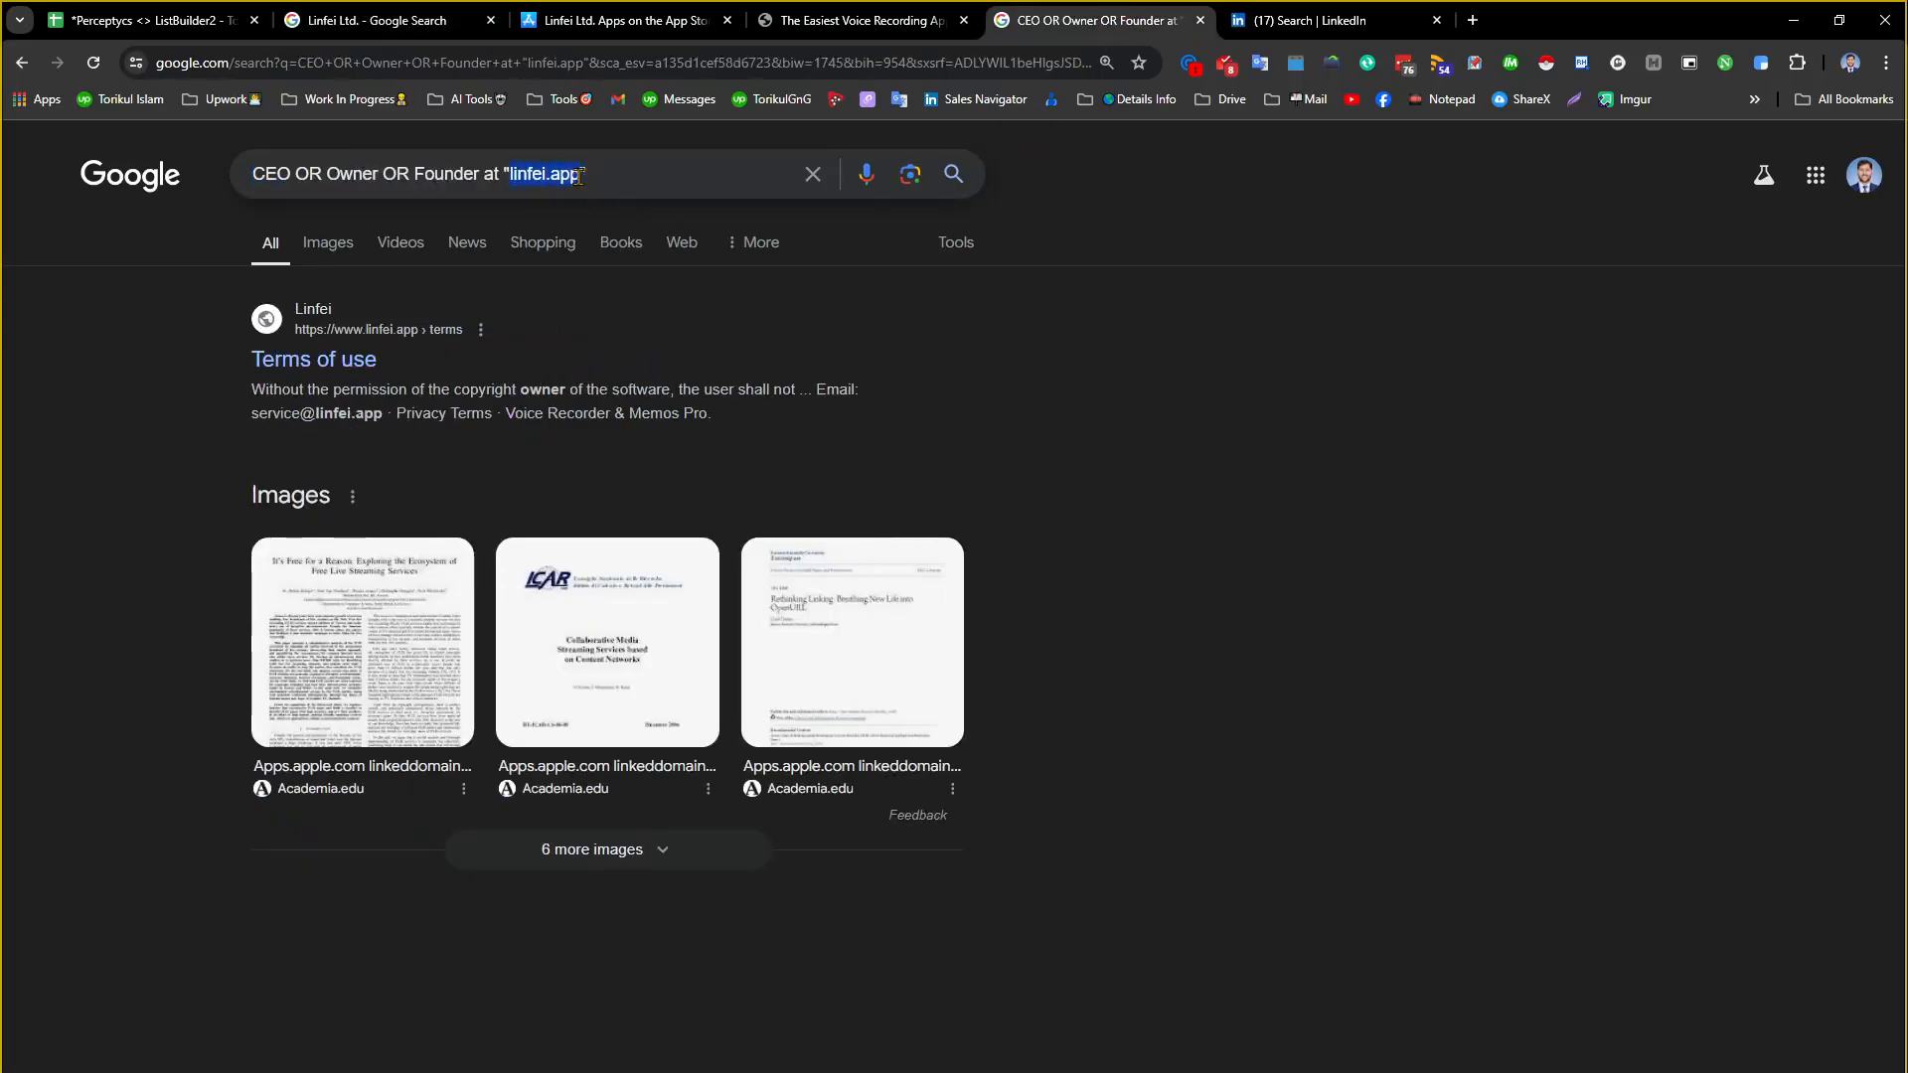
key("ctrl+v")
key("Return")
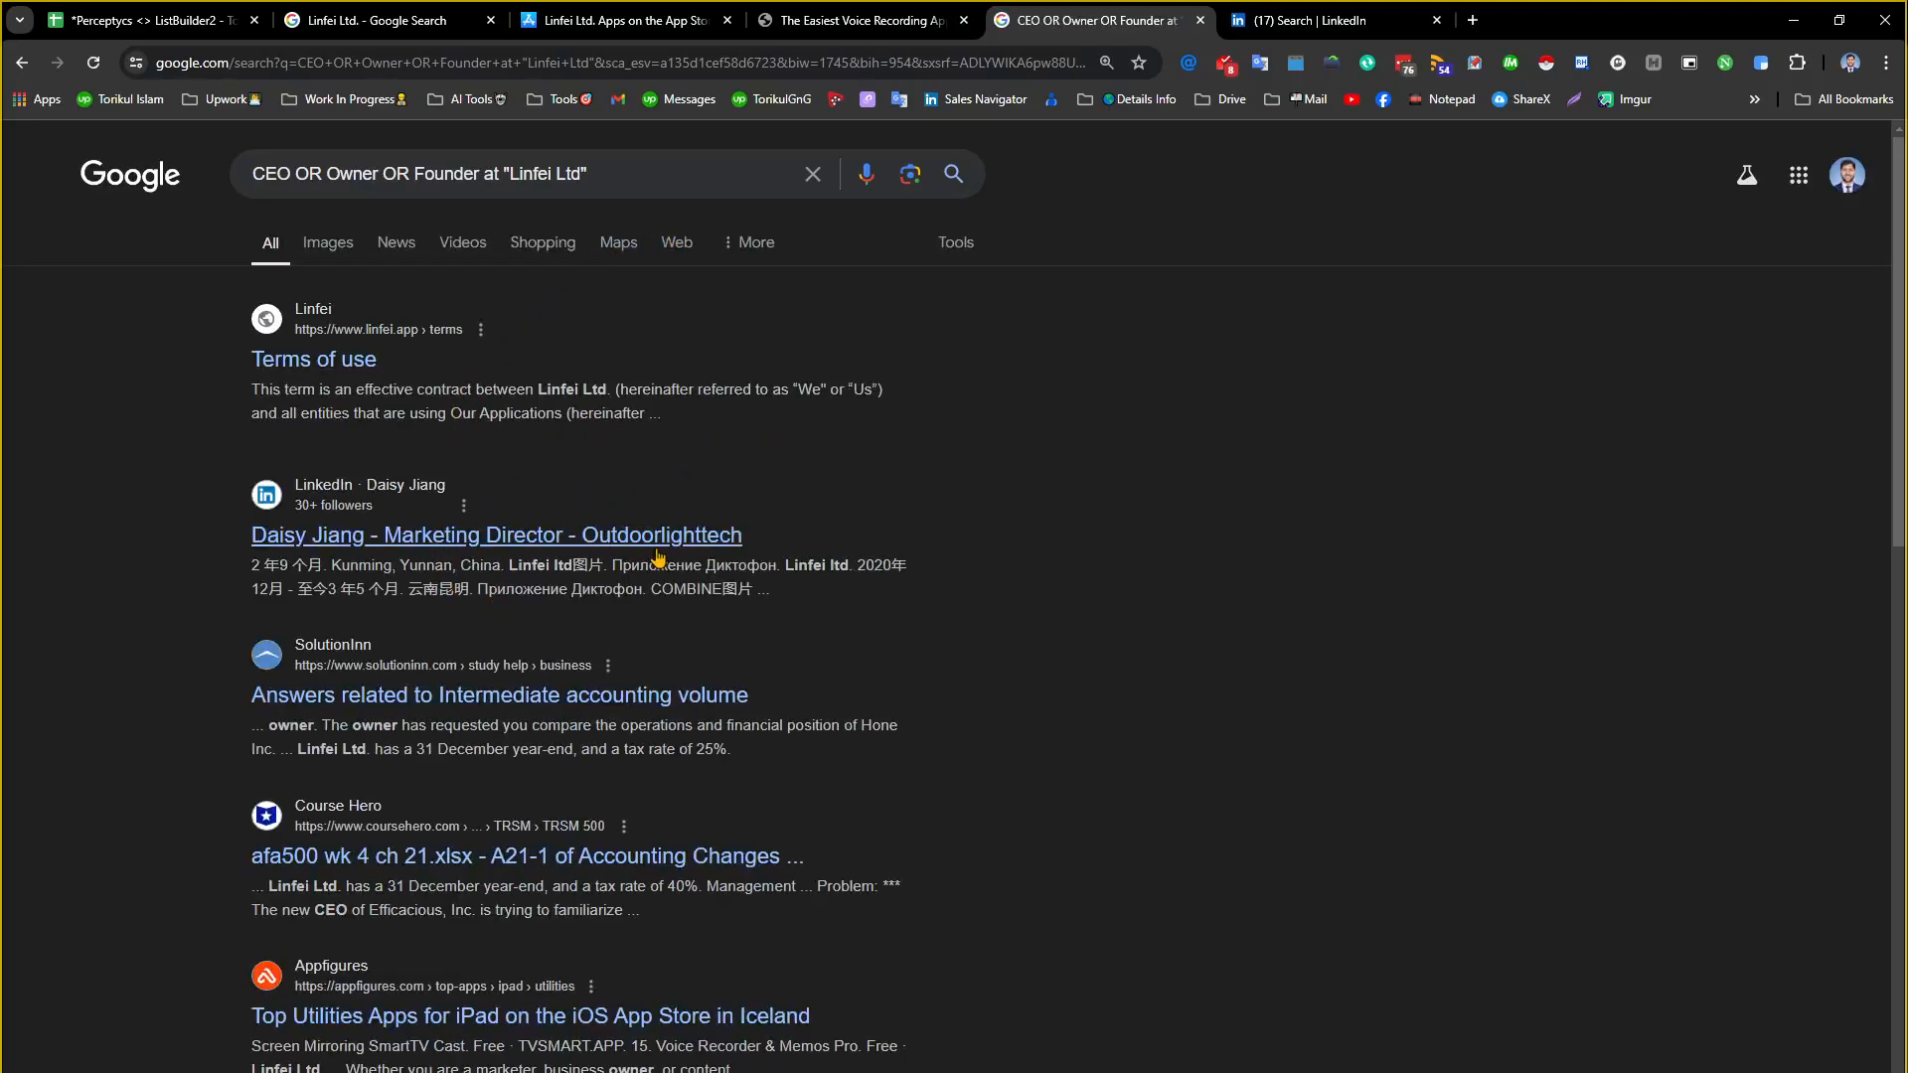
Find "Linfei" within the results page and open the Marketing Director's LinkedIn profile in a new tab
double_click(533, 175)
key("ctrl+f")
key("Return")
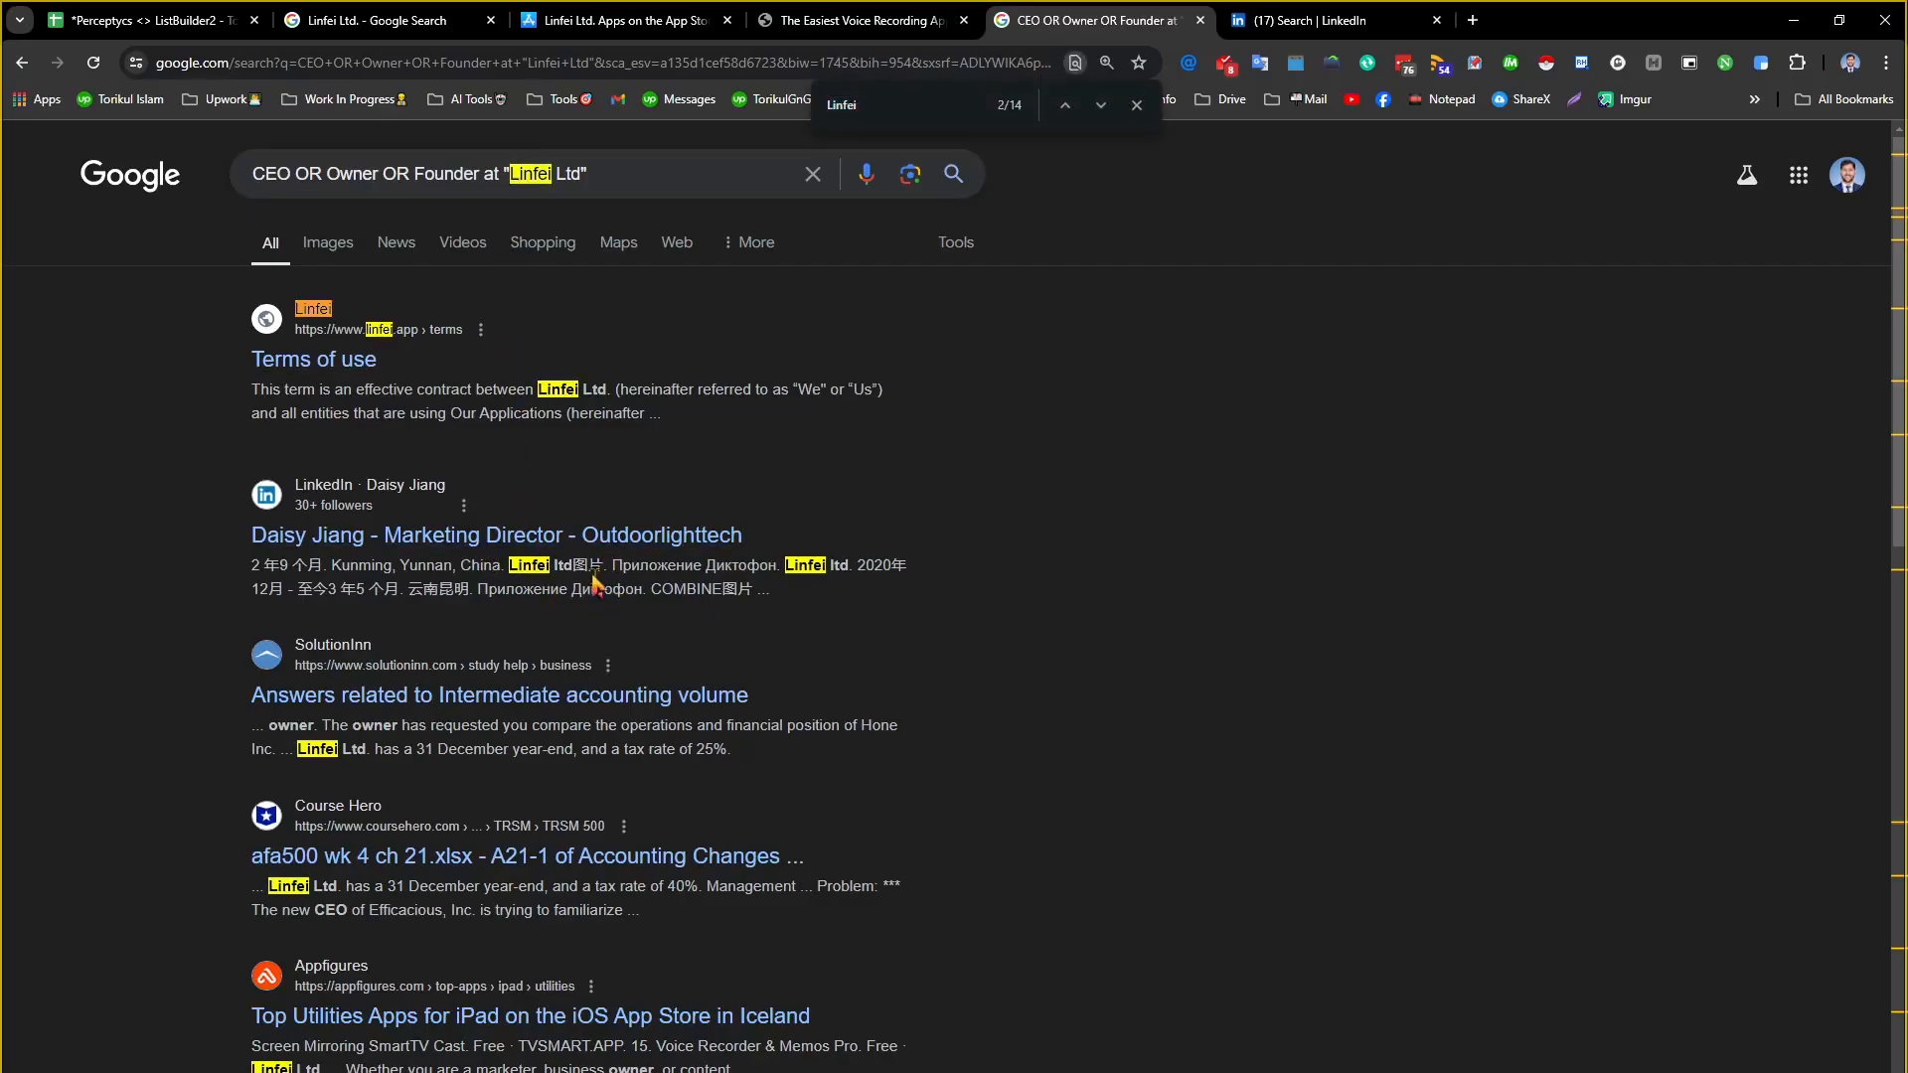
middle_click(497, 538)
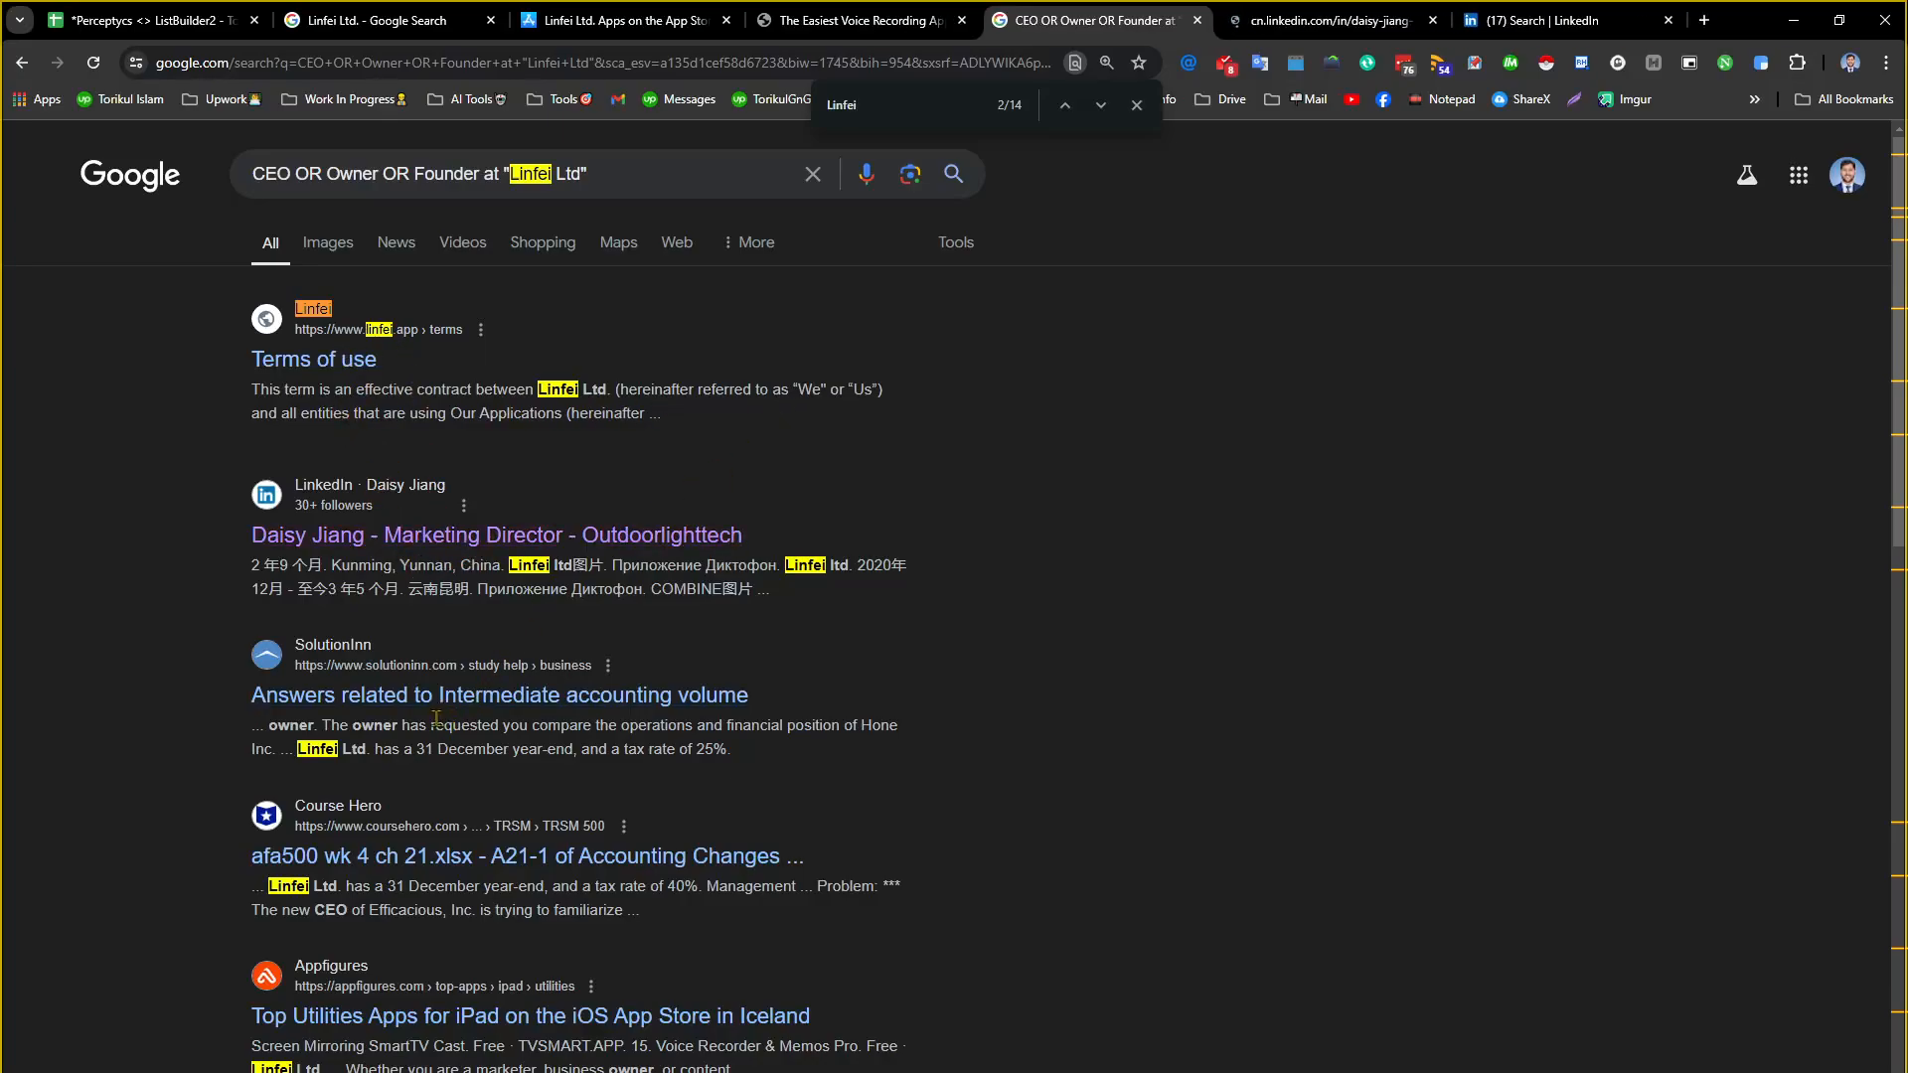
Scan the remaining results for Linfei and review the Experience section of the Marketing Director's LinkedIn profile
scroll(408, 790, "down", 4)
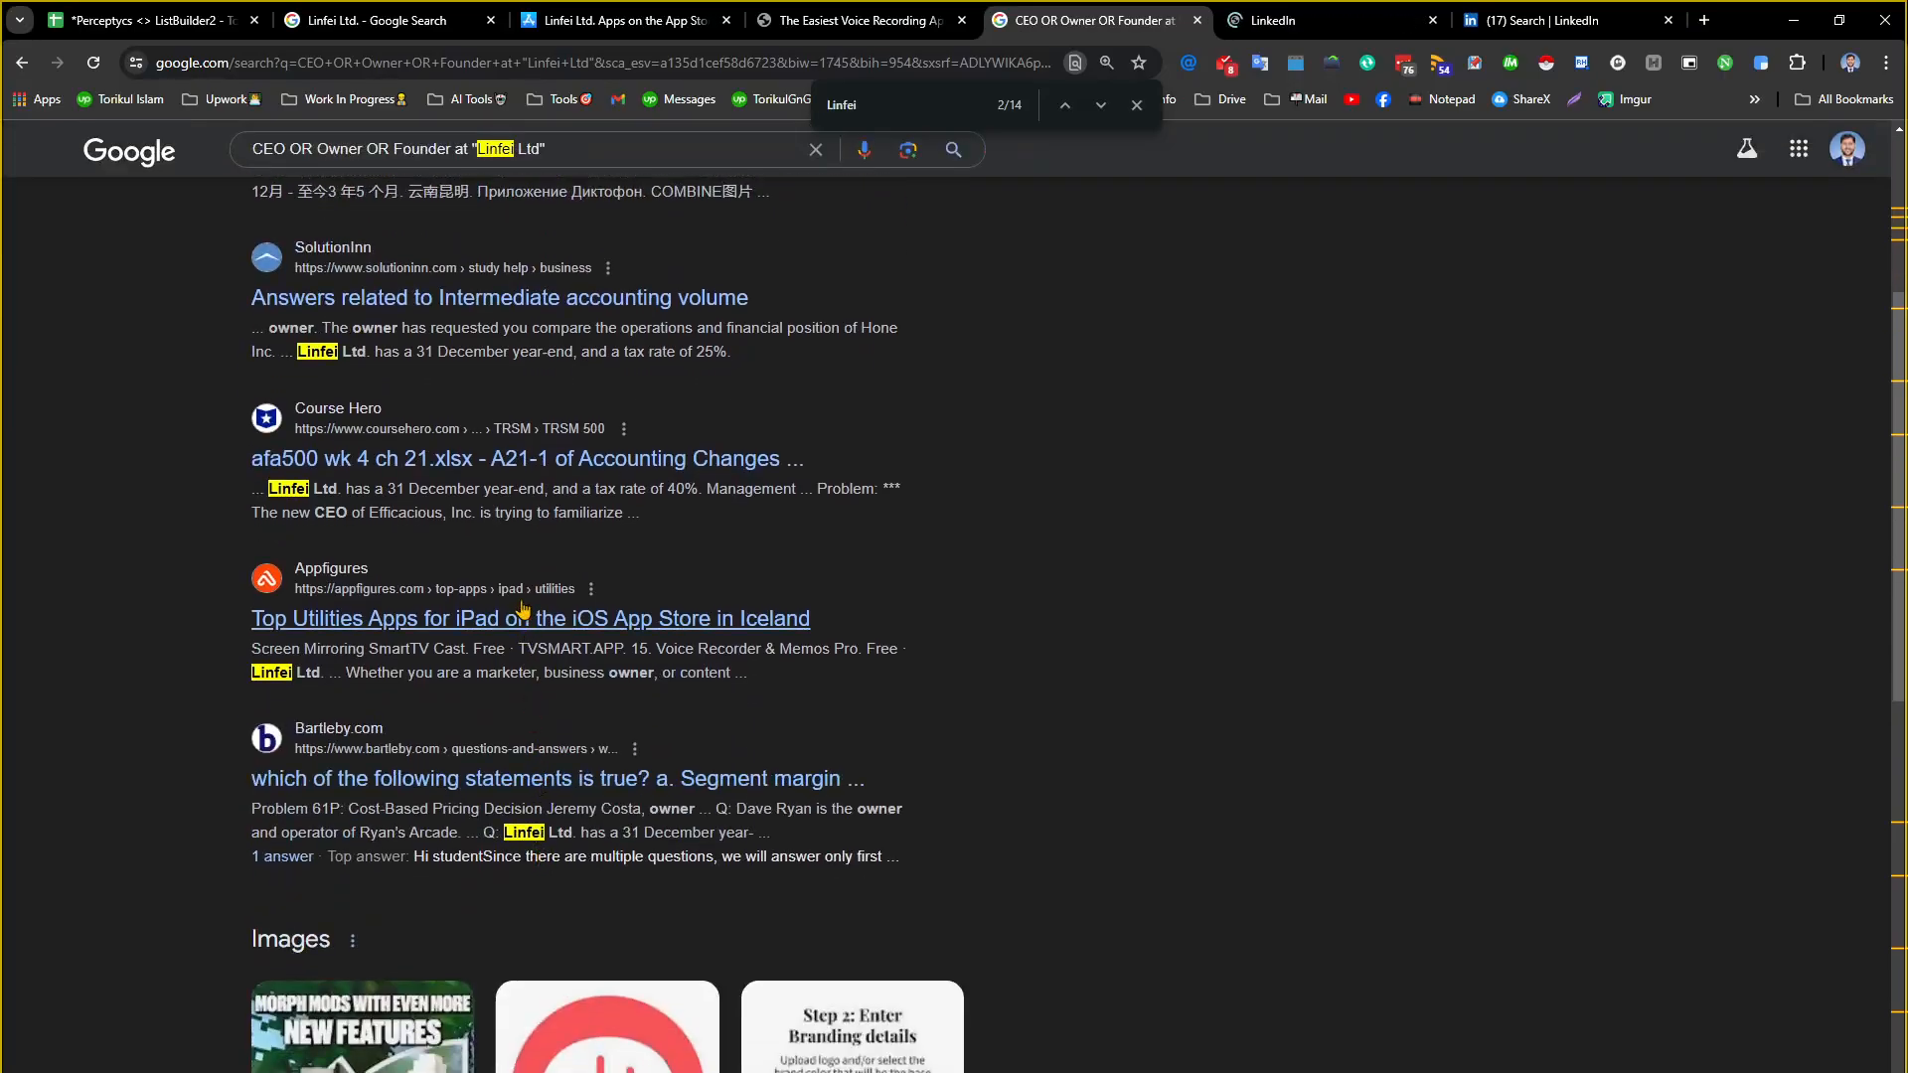
scroll(524, 609, "down", 4)
key("ctrl+Tab")
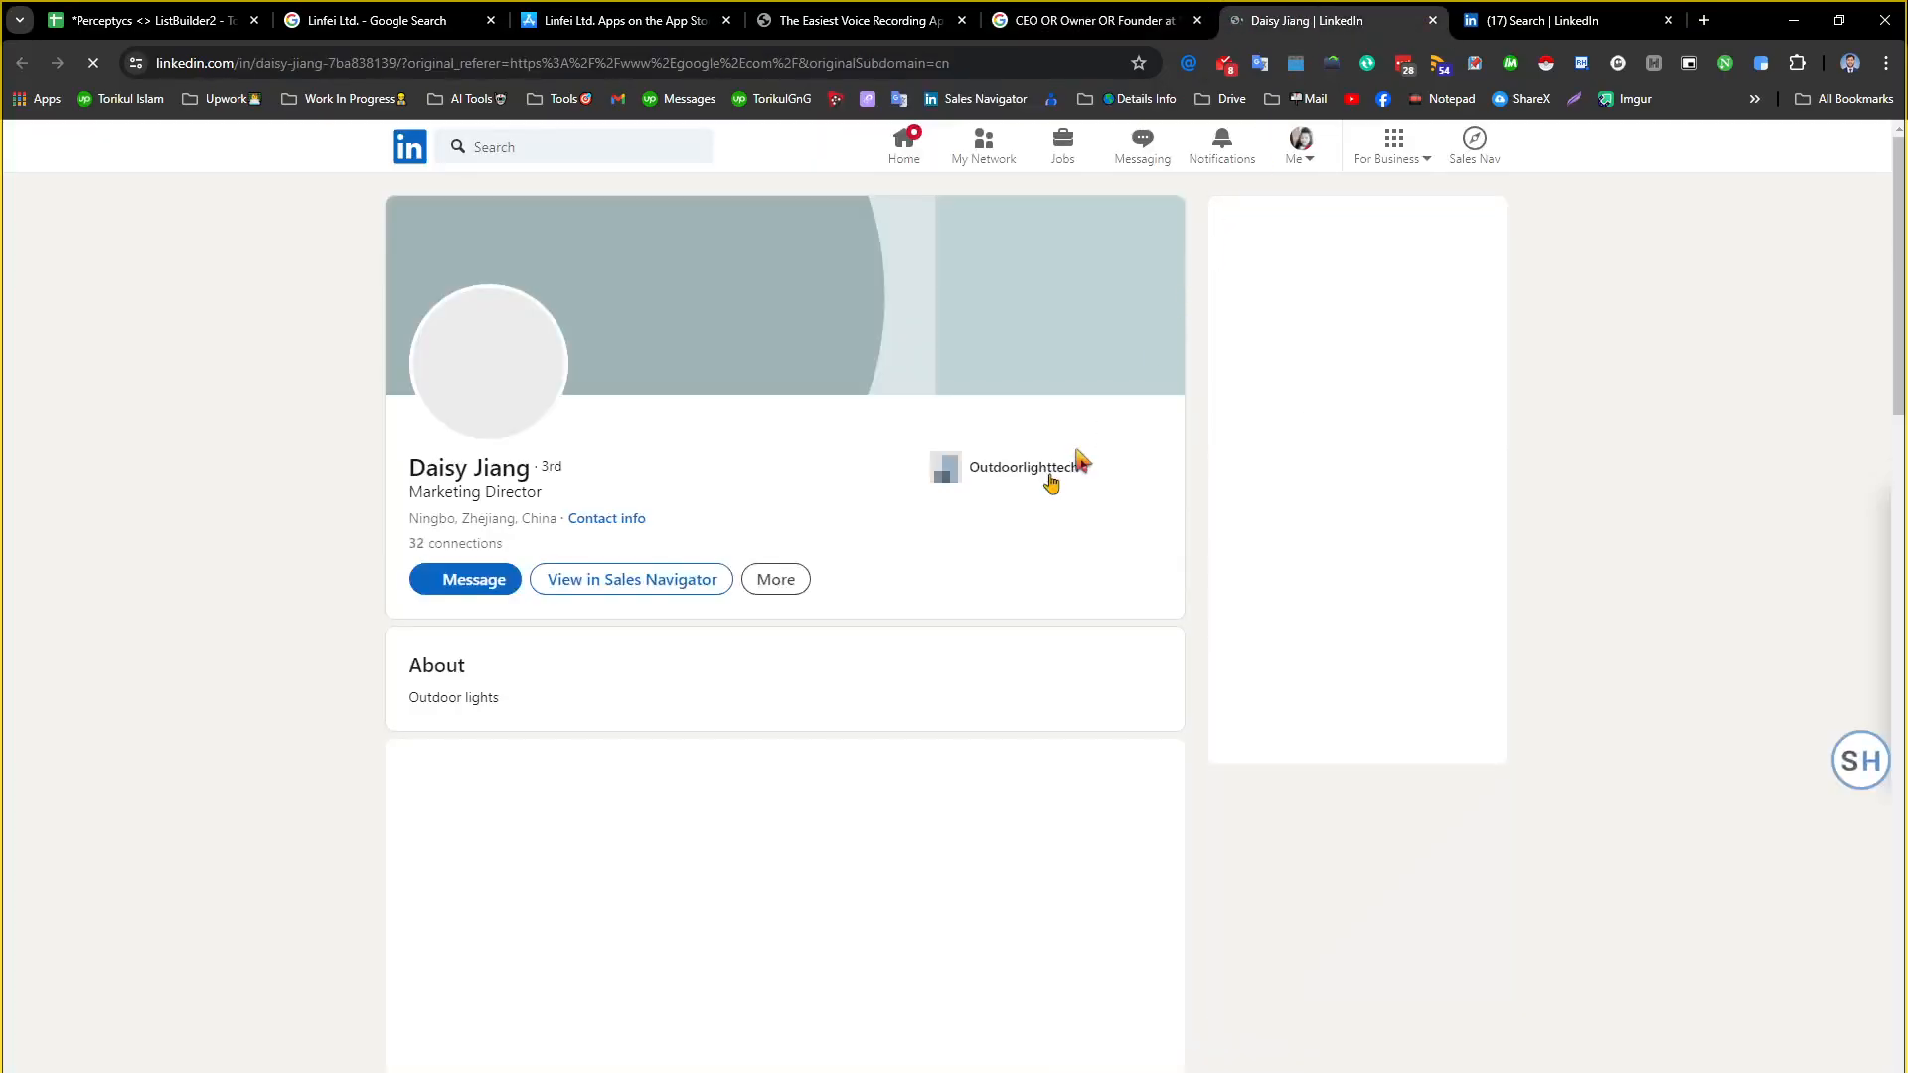
scroll(368, 647, "down", 5)
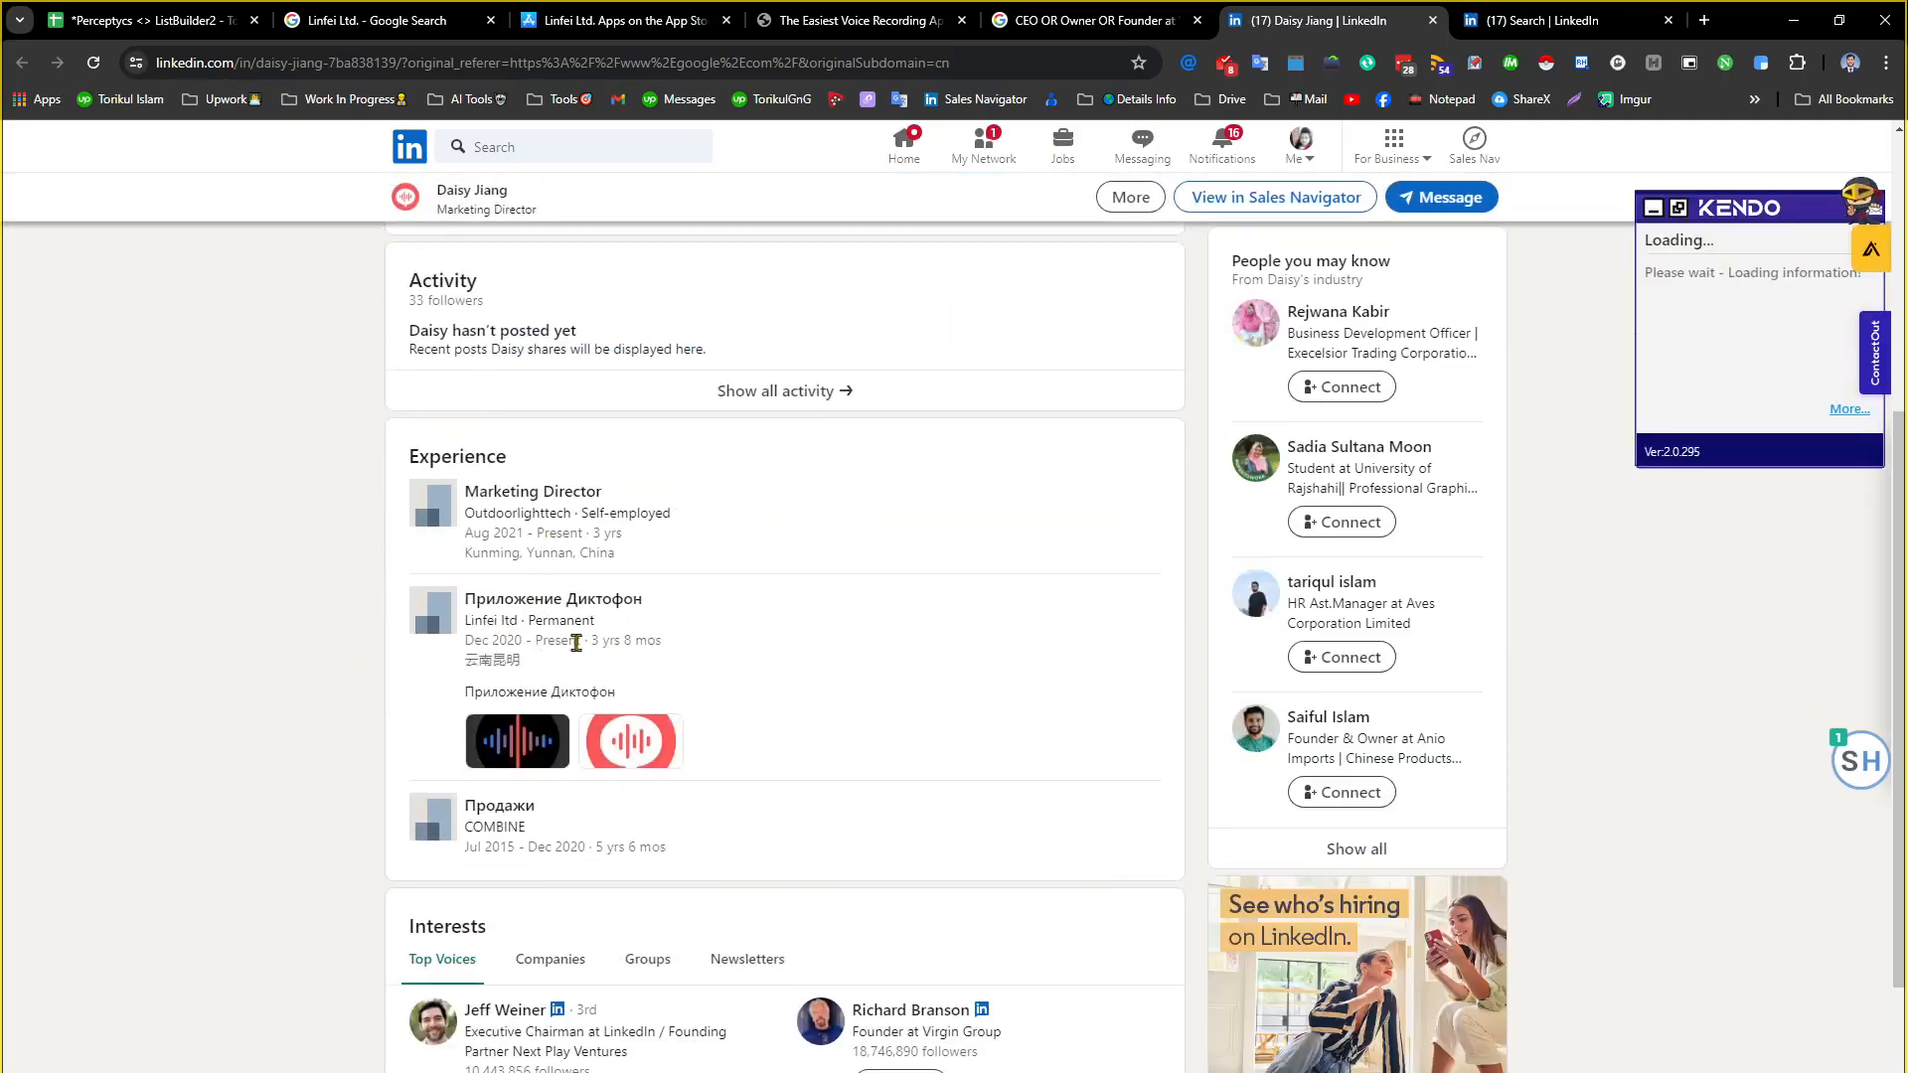
Translate the Linfei Ltd job title "Приложение Диктофон" from the LinkedIn profile into English with Google Translate
triple_click(556, 598)
key("ctrl+c")
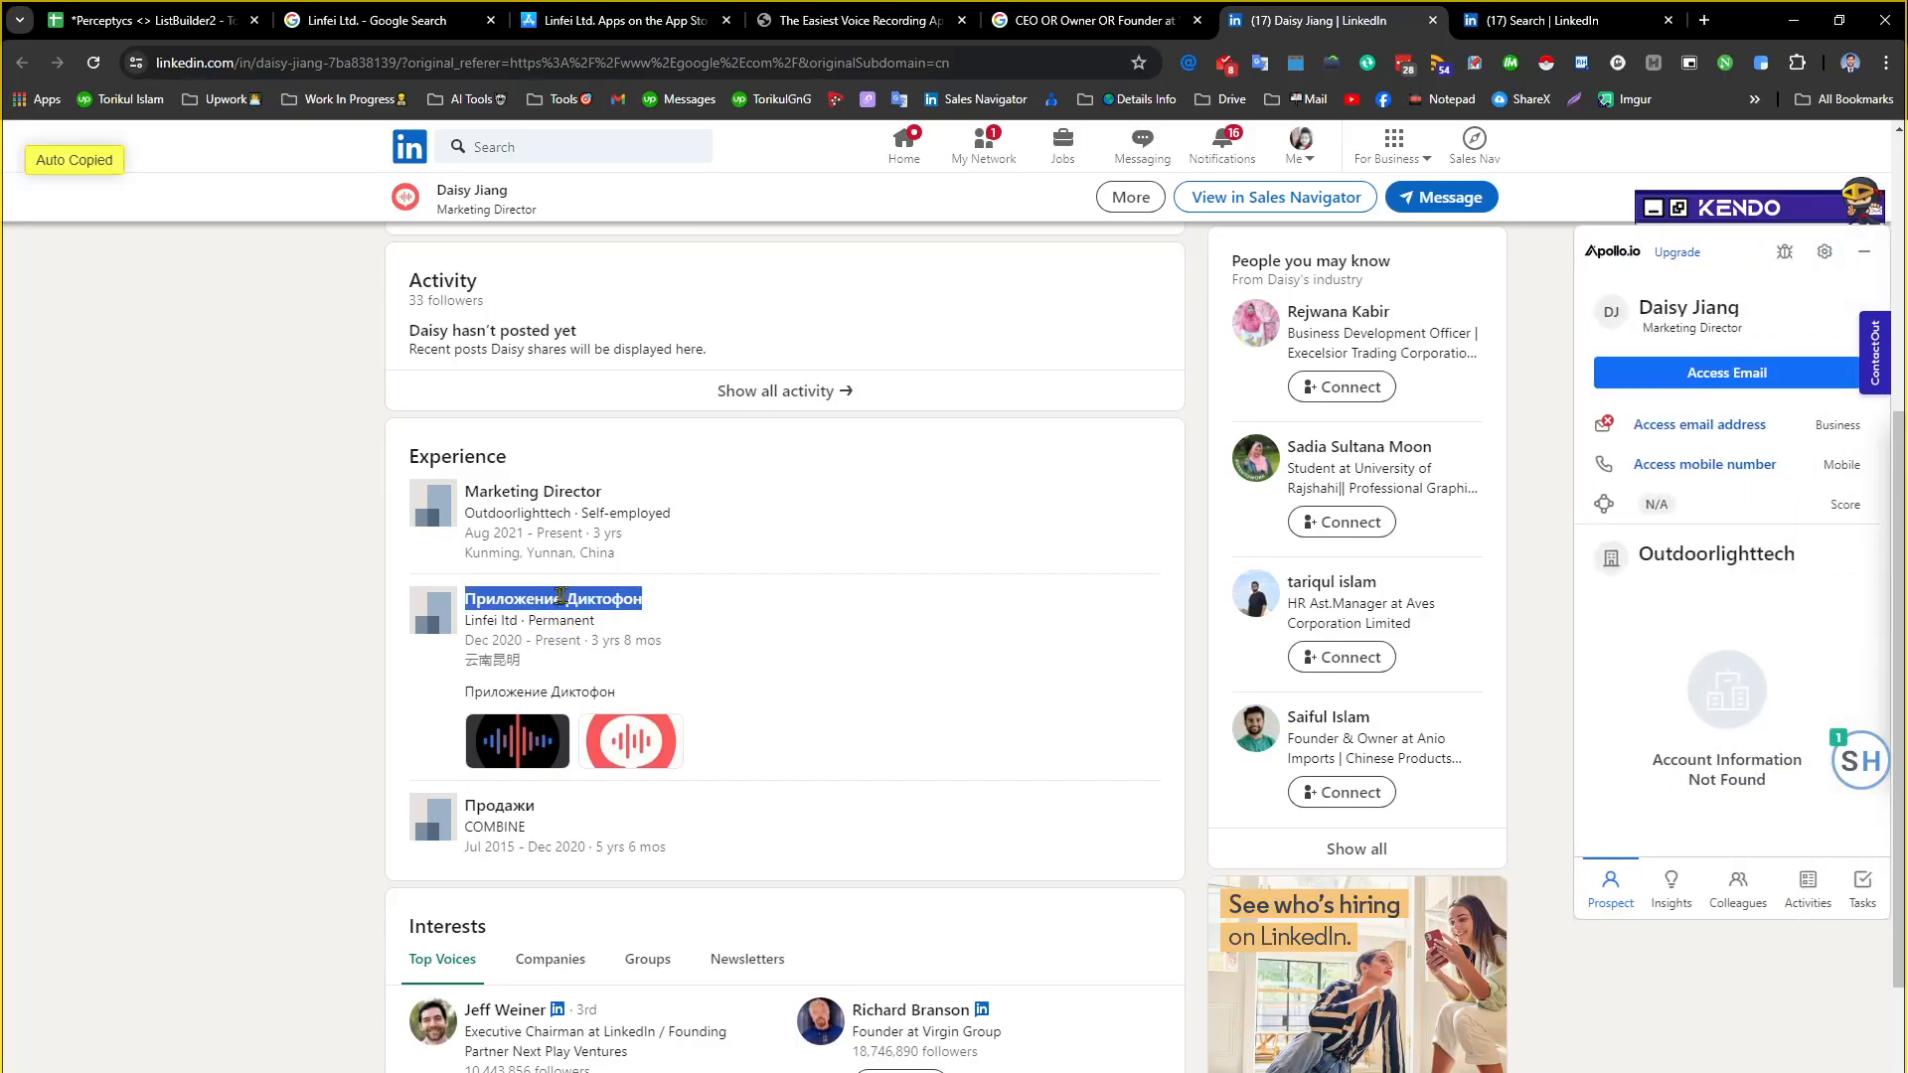
middle_click(900, 99)
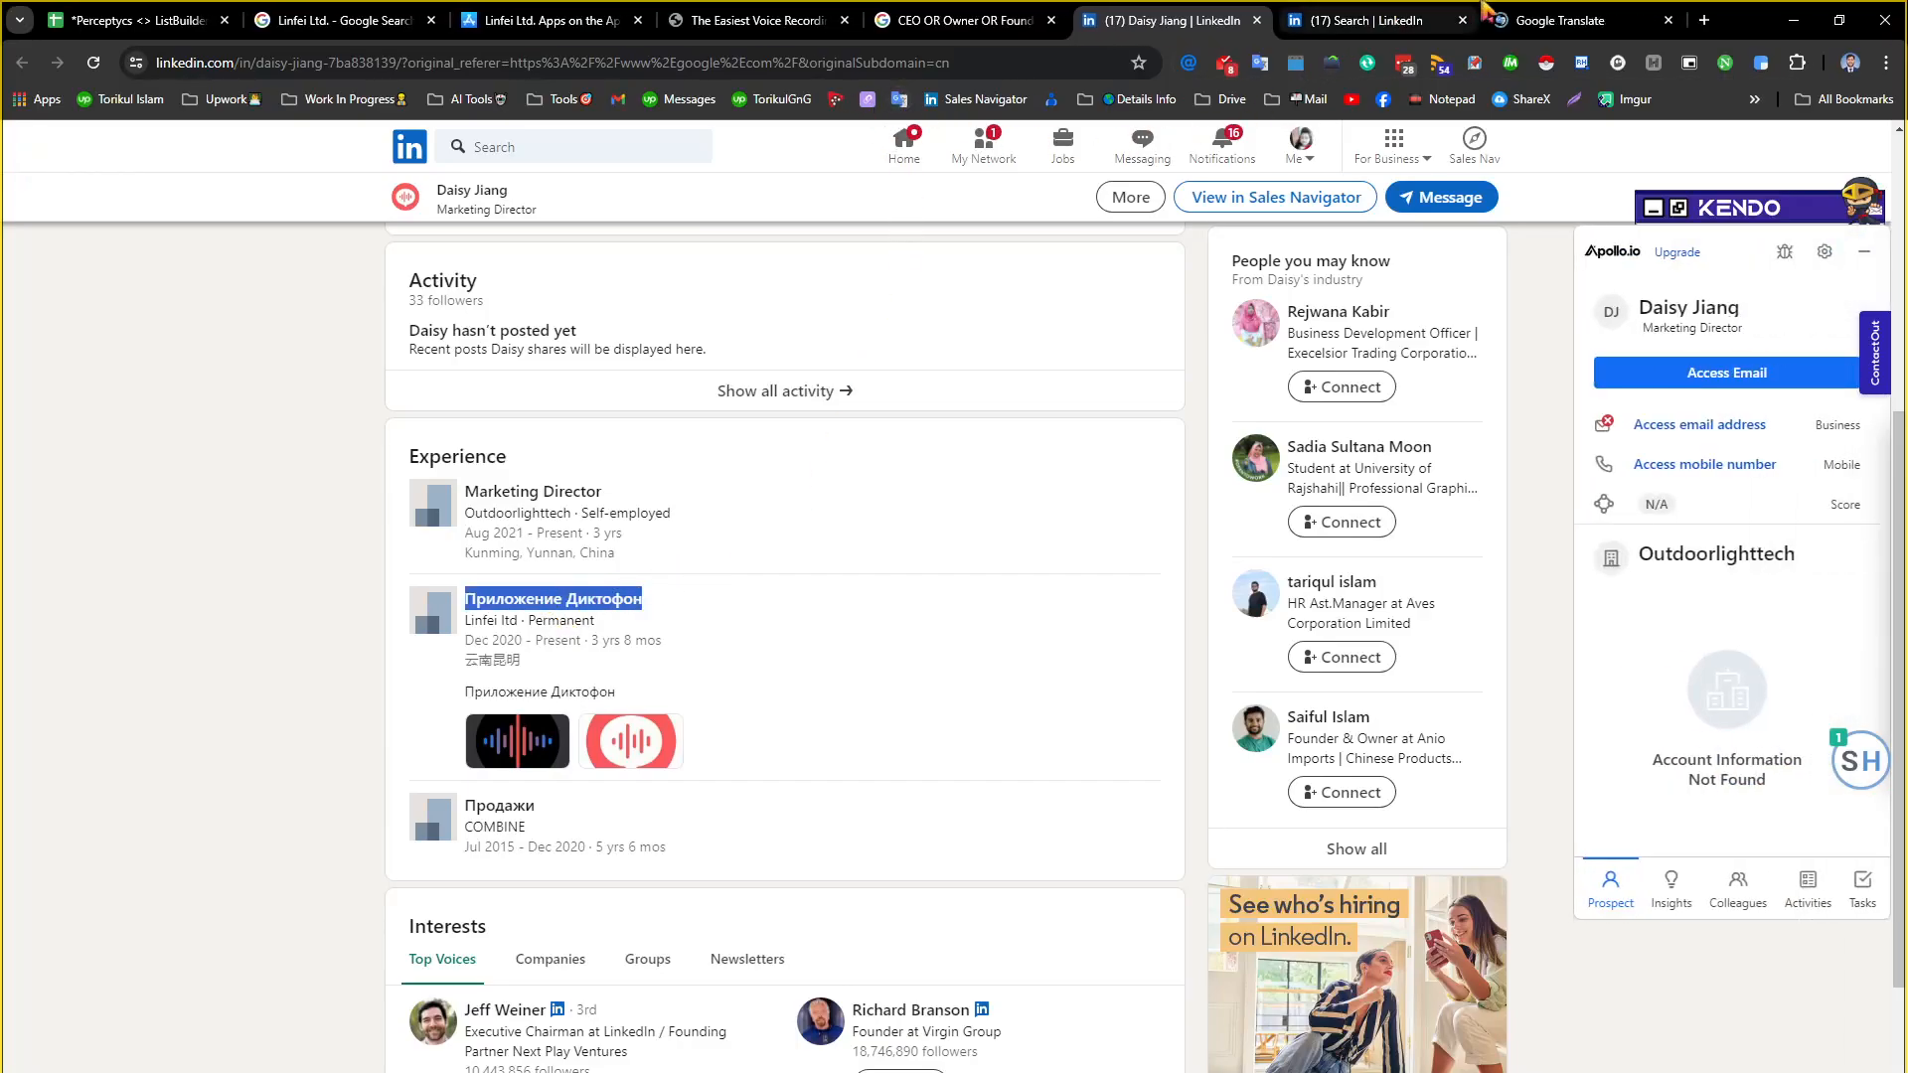
left_click(1491, 14)
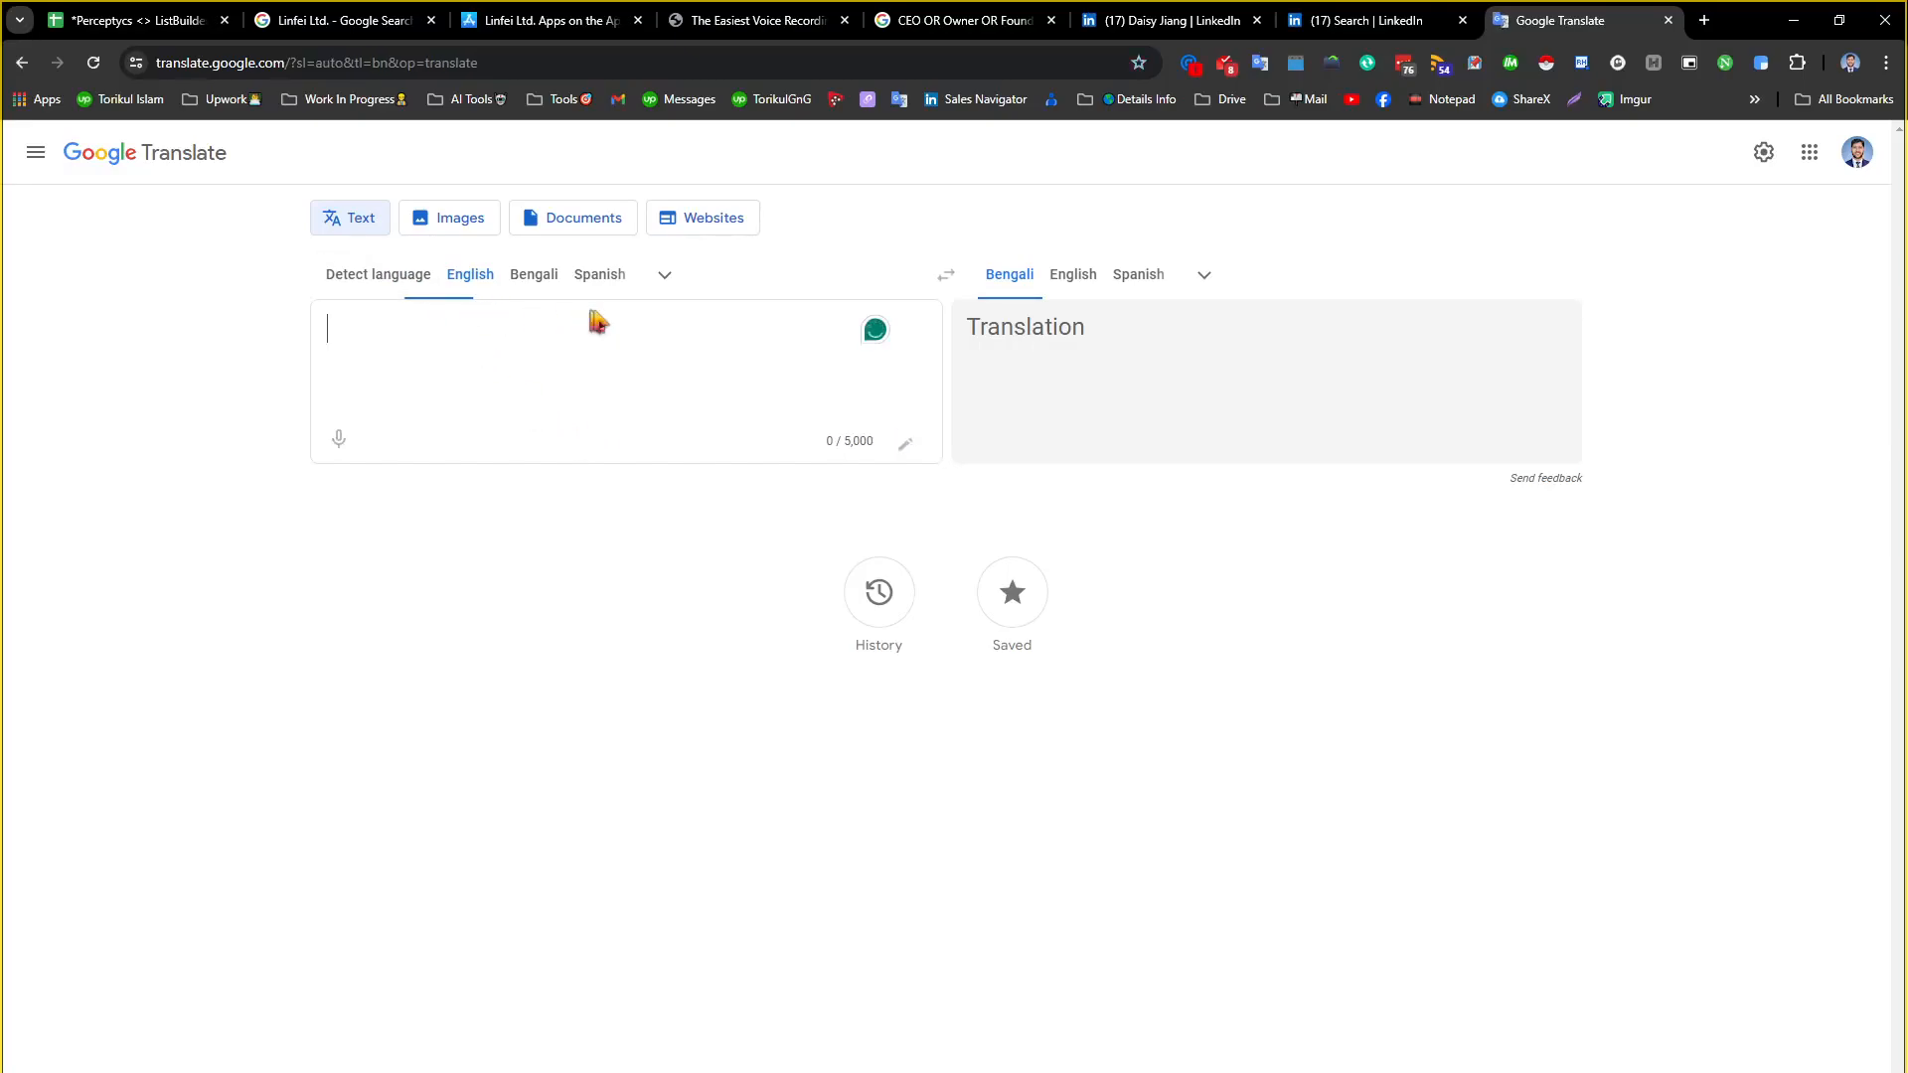
key("ctrl+v")
left_click(1076, 276)
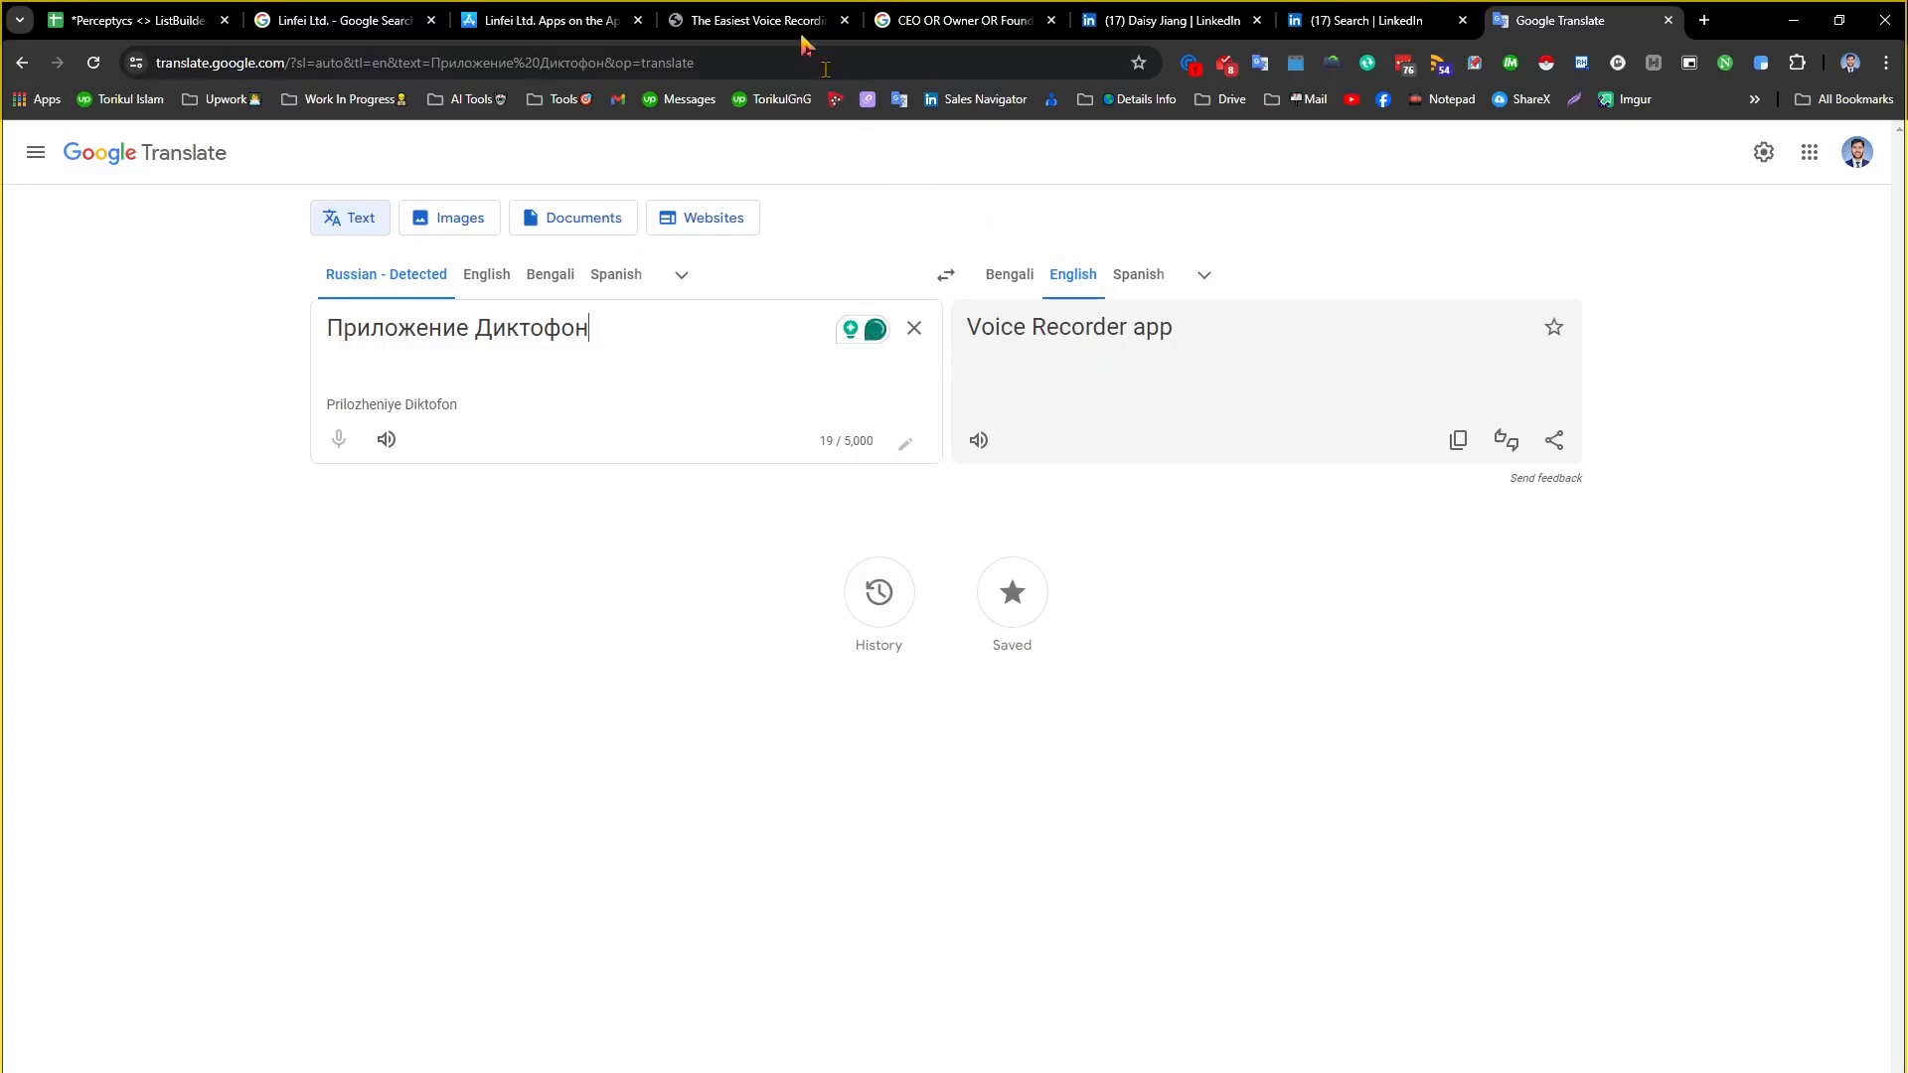
Compare Linfei Ltd.'s App Store apps with the Linfei entry and header of the Marketing Director's LinkedIn profile
left_click(720, 12)
left_click(568, 15)
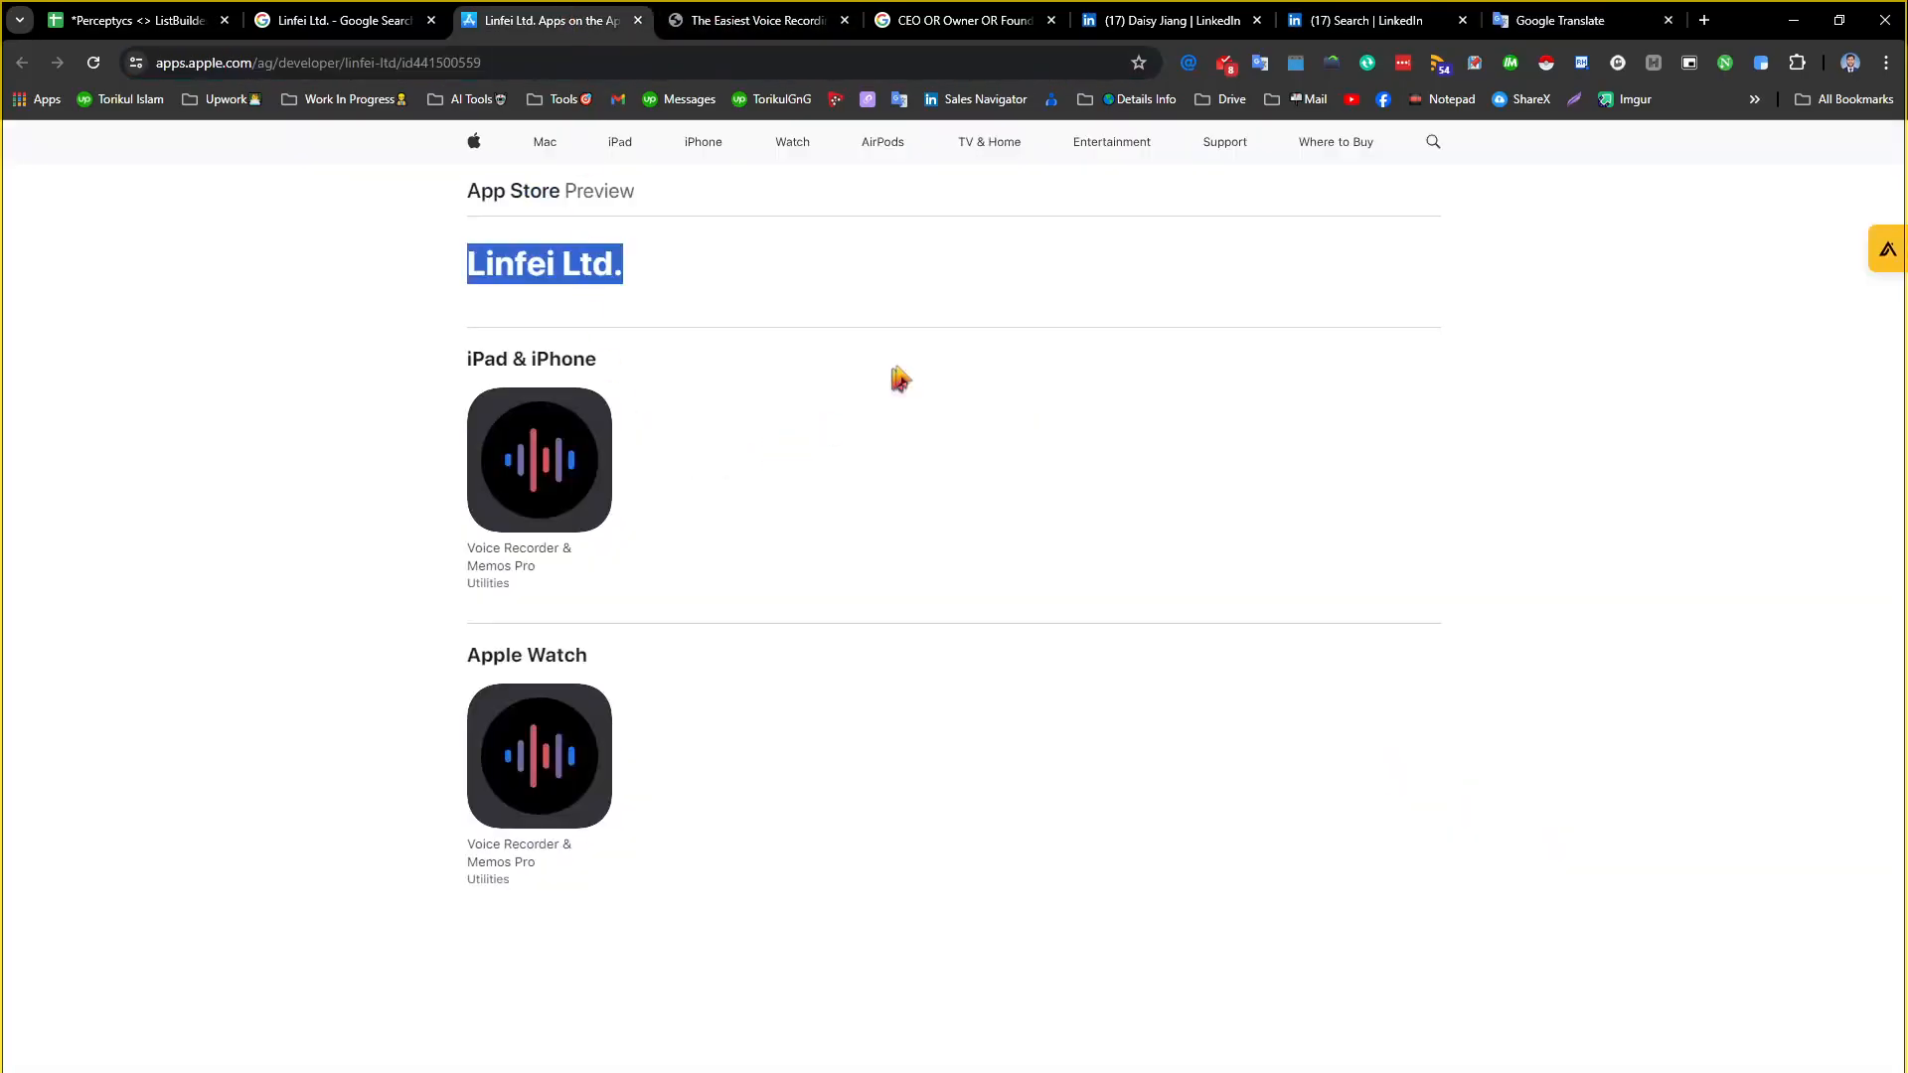
left_click(1335, 12)
left_click(1187, 23)
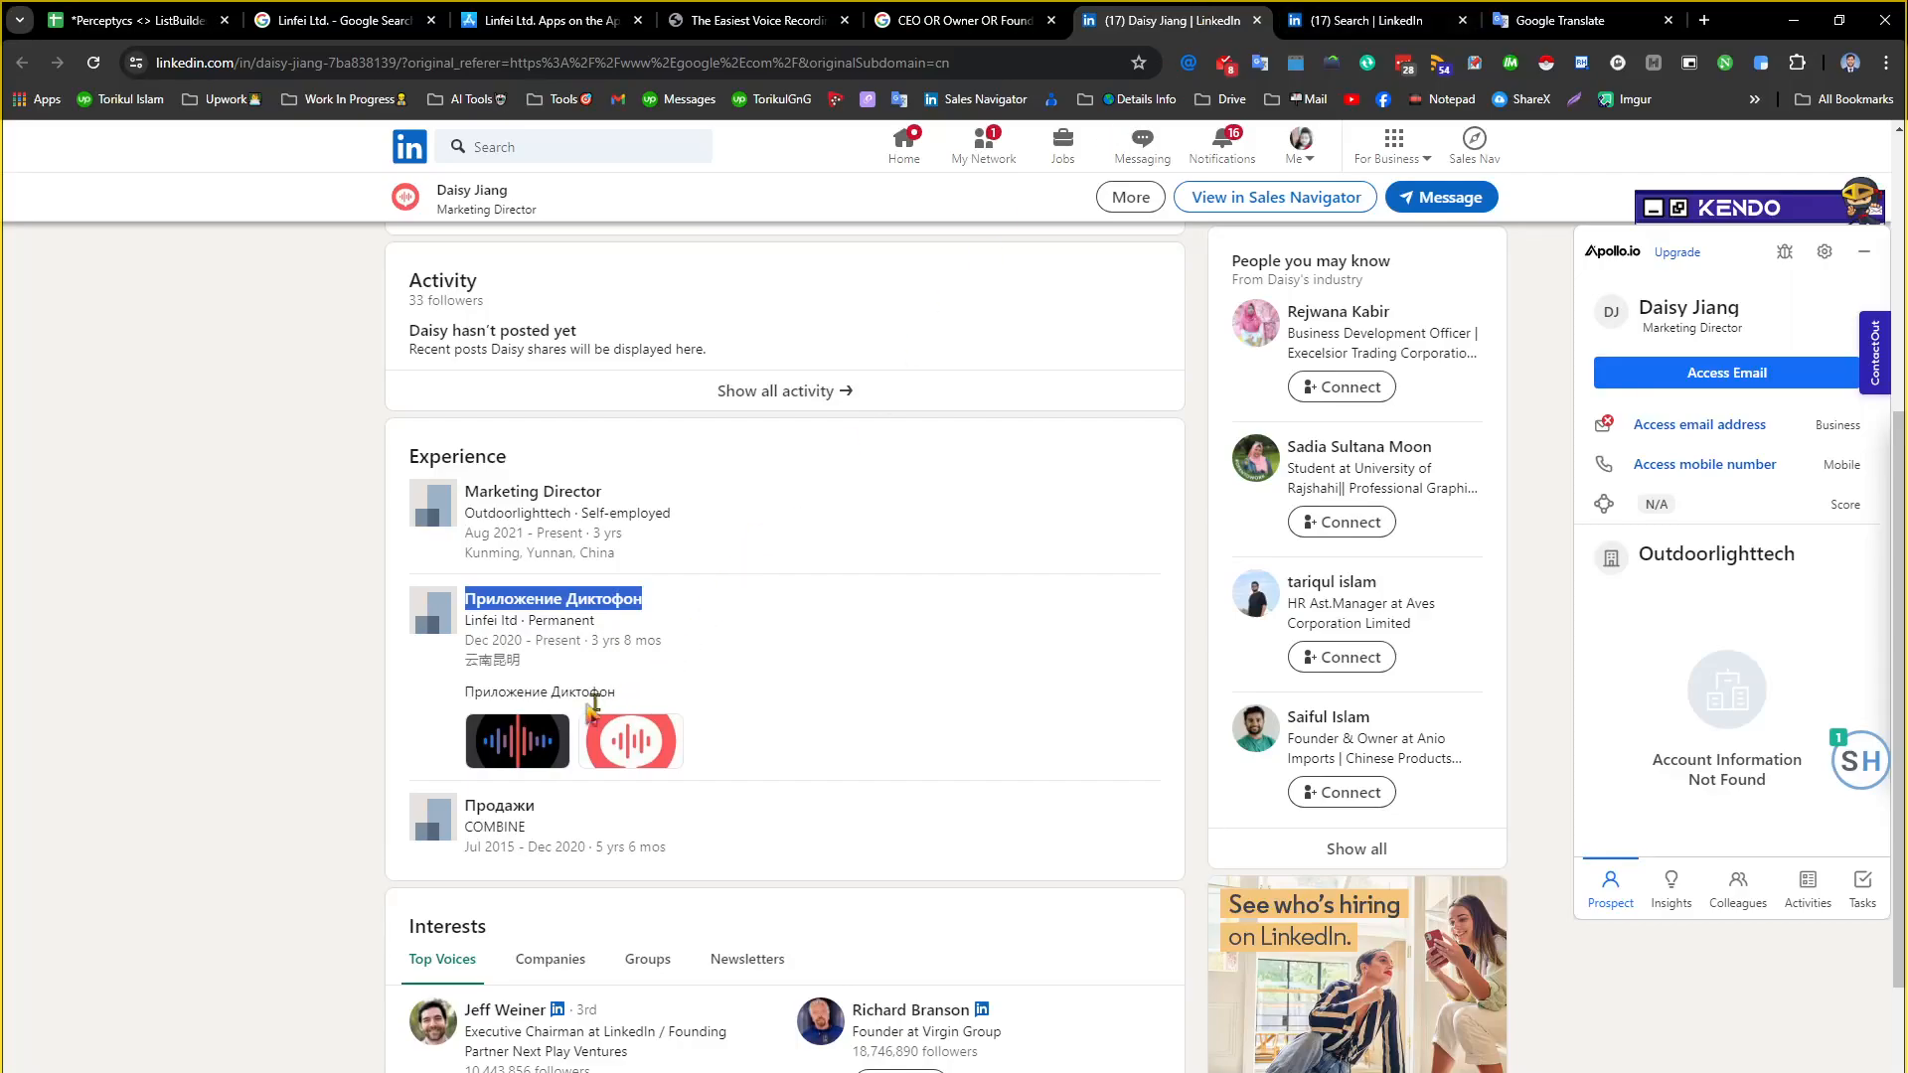
scroll(551, 678, "up", 5)
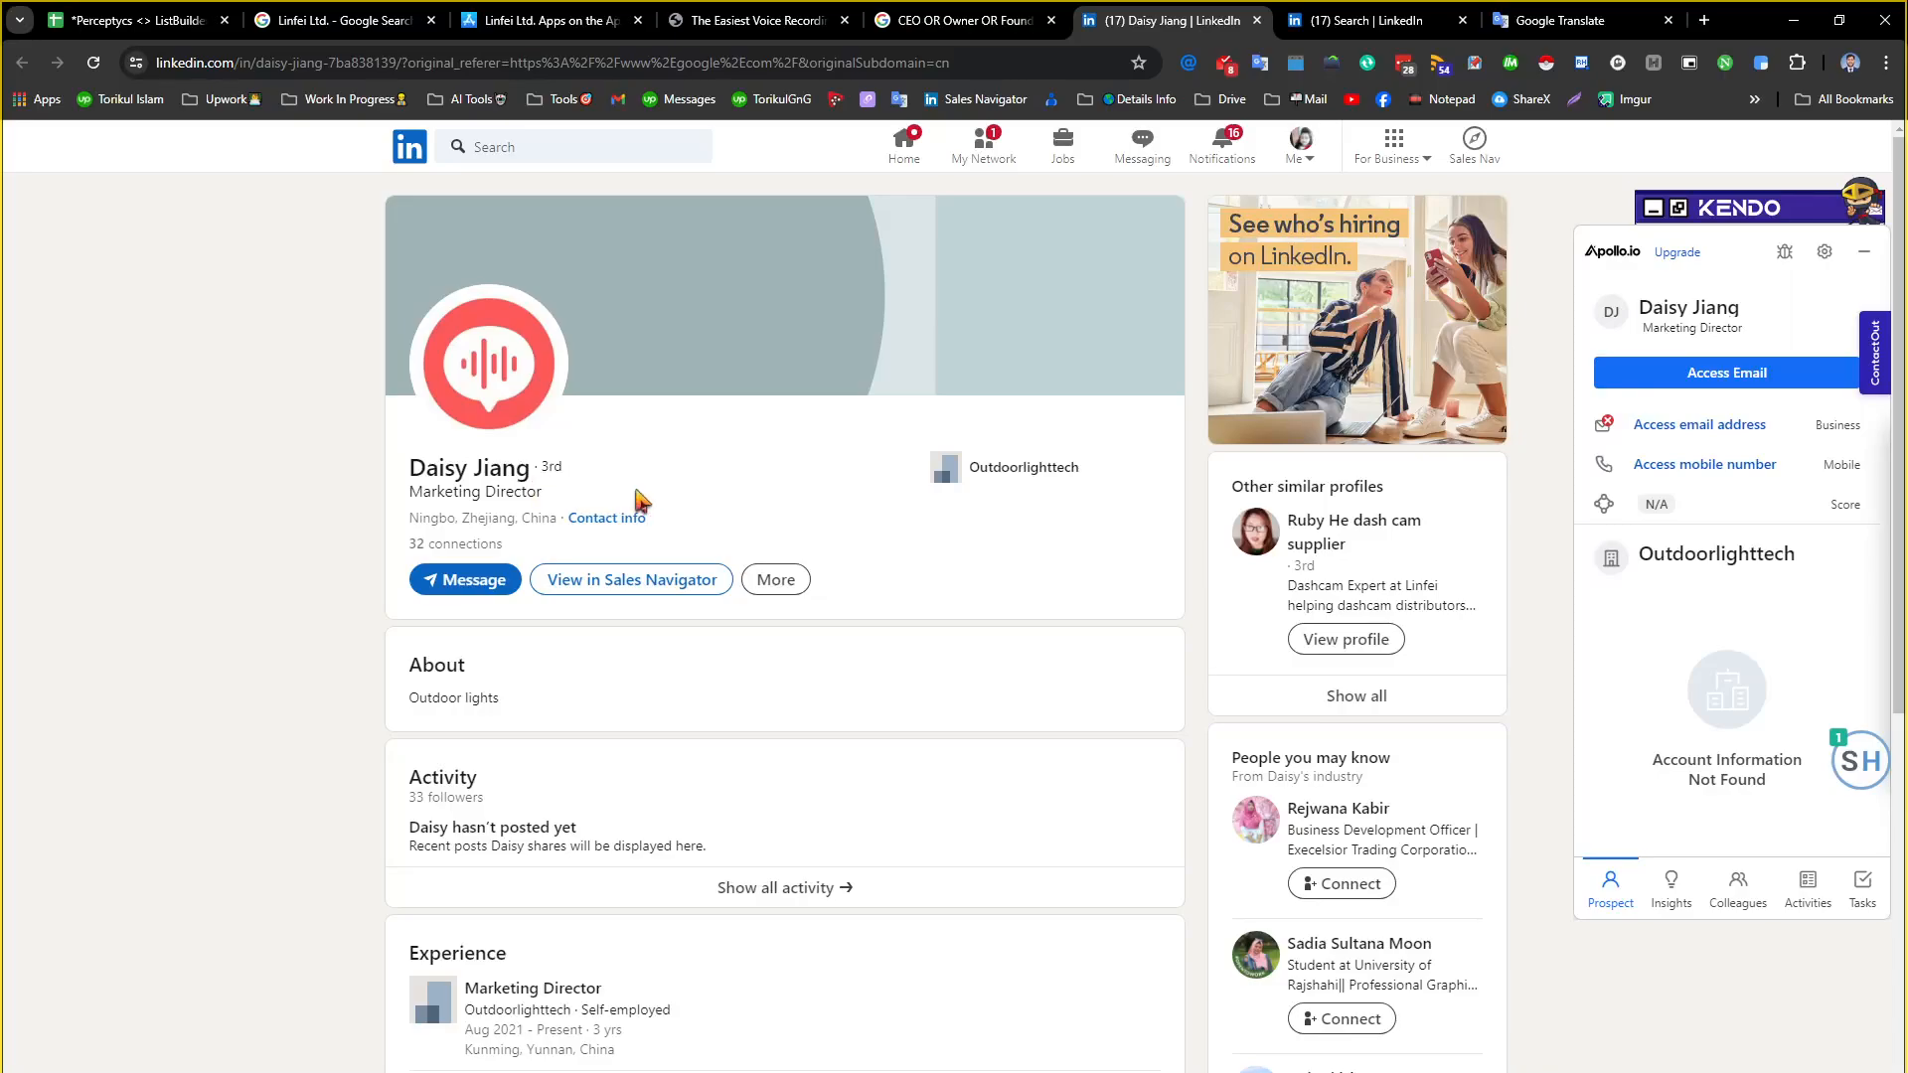
Recheck the executive search results for "Linfei Ltd" and return to the original Linfei Ltd. search
left_click(959, 20)
scroll(986, 671, "down", 5)
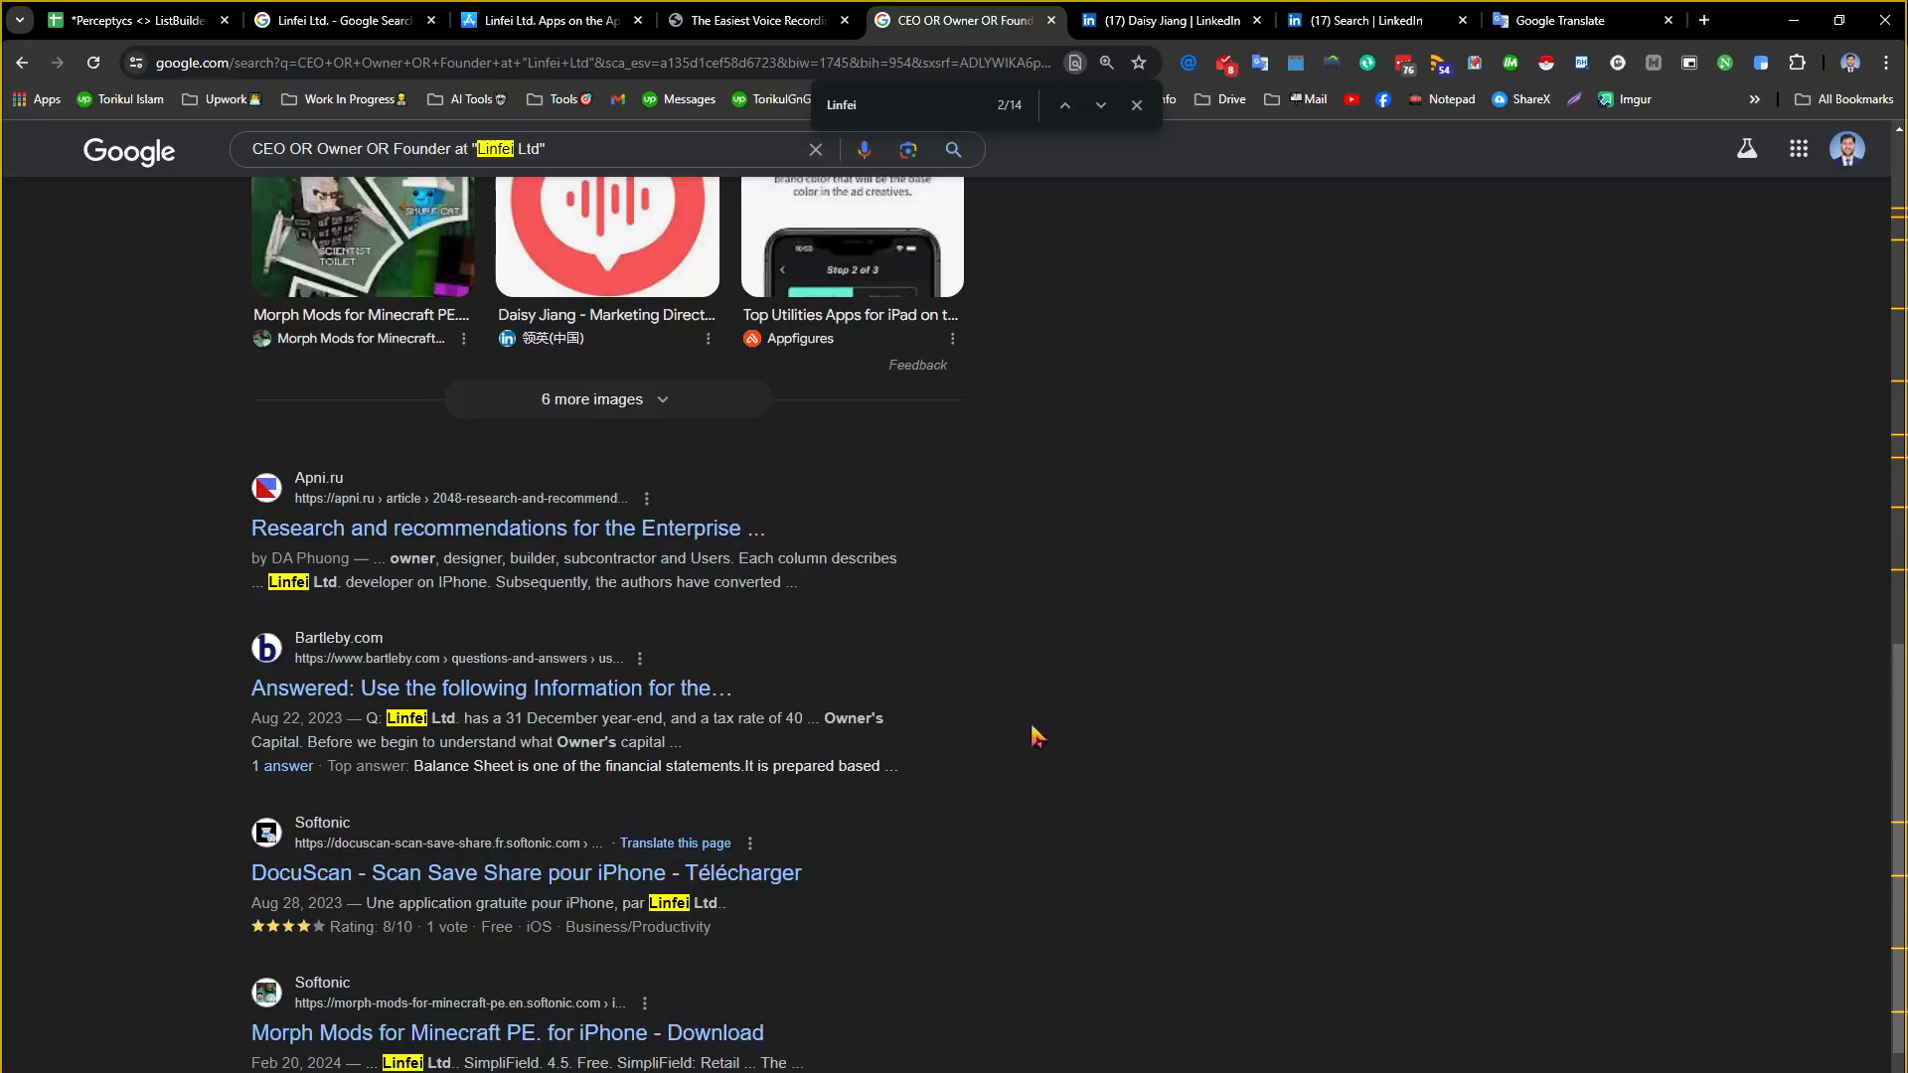
scroll(1047, 717, "up", 12)
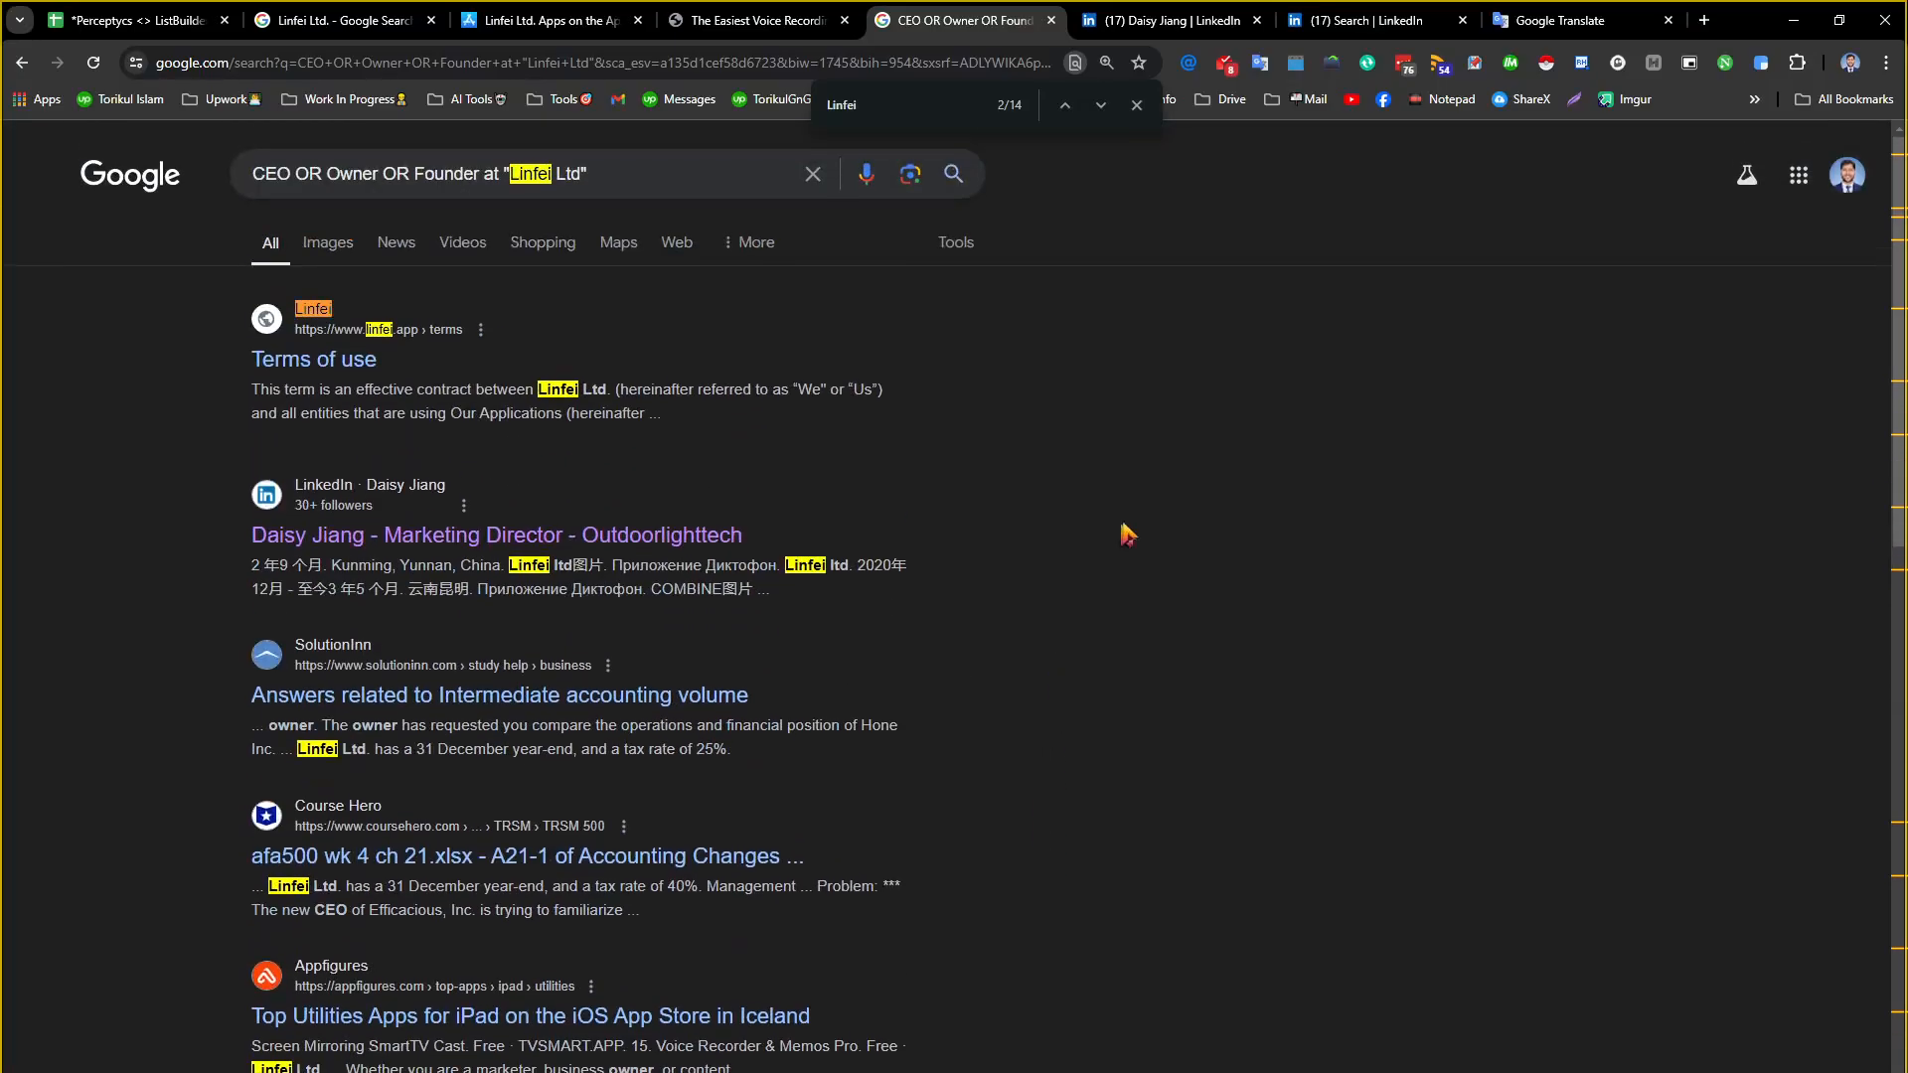
left_click(1746, 175)
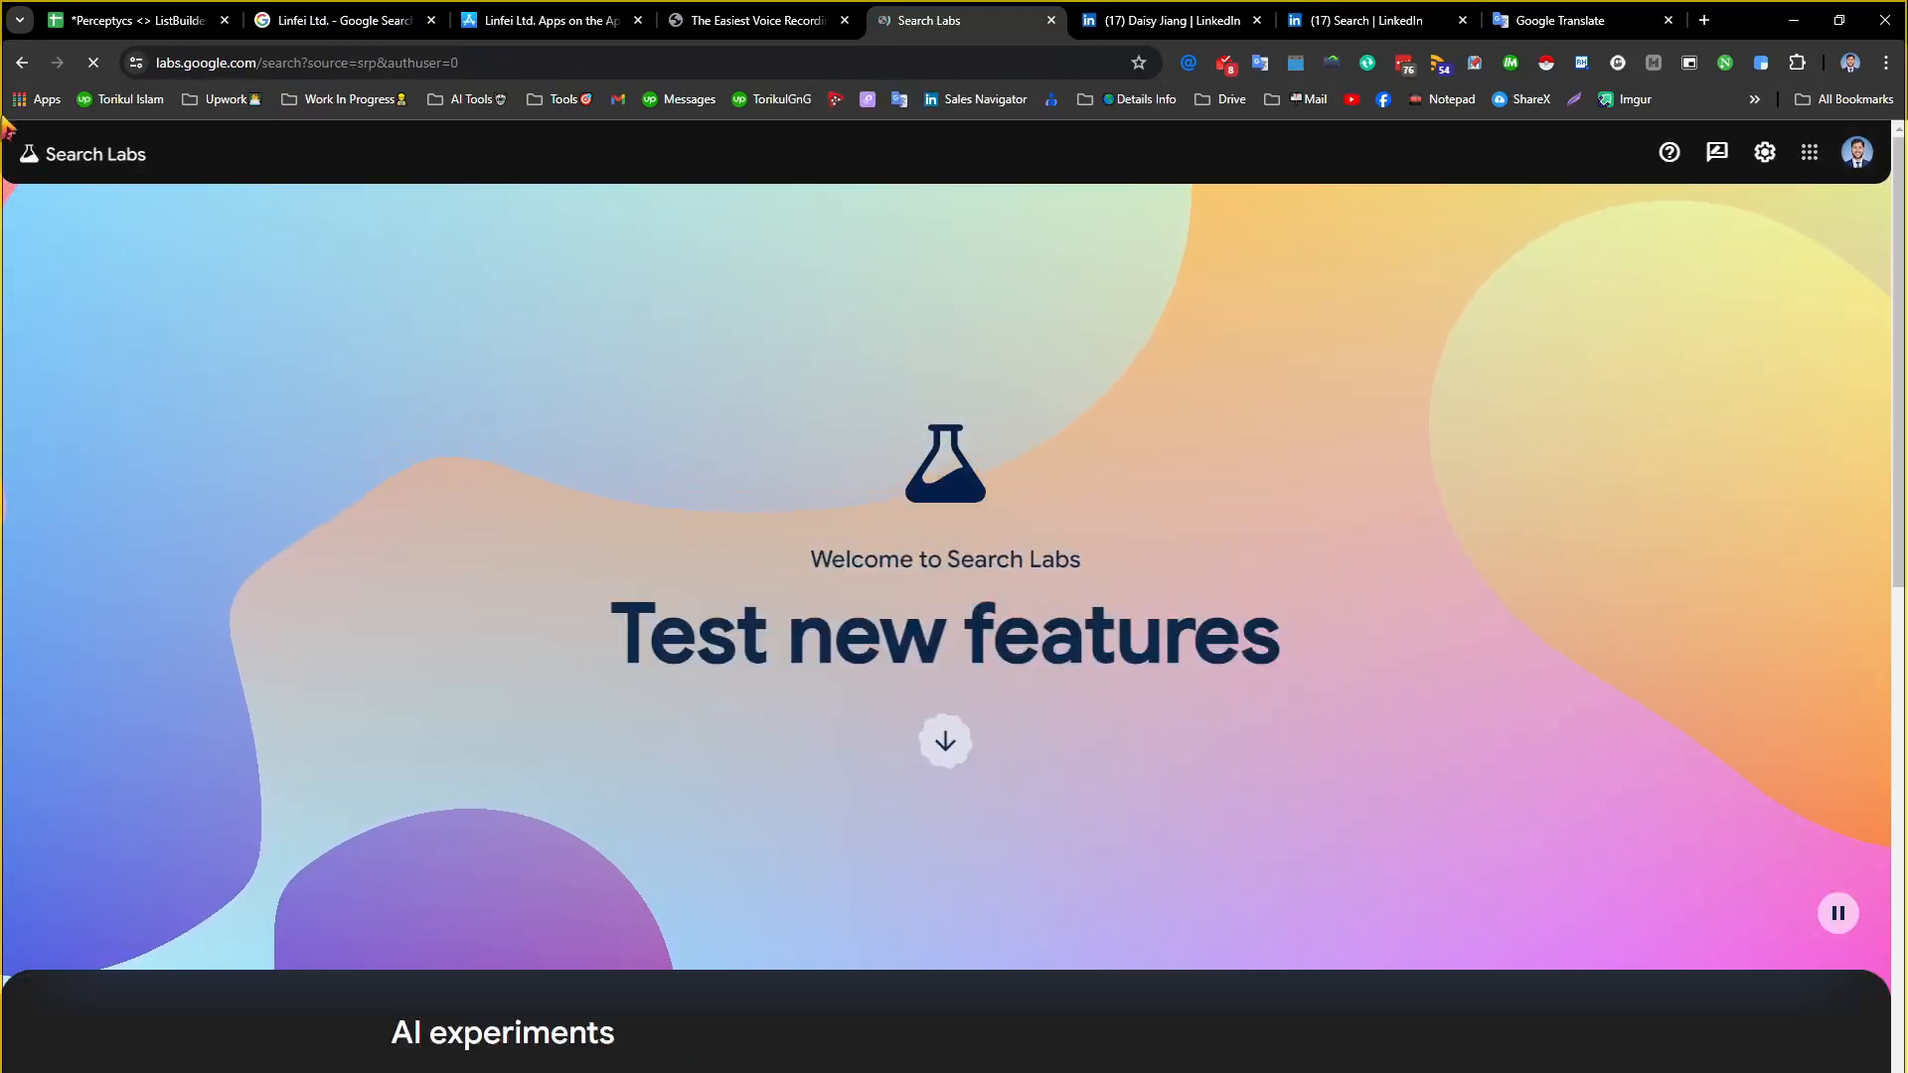
key("alt+Left")
left_click(340, 12)
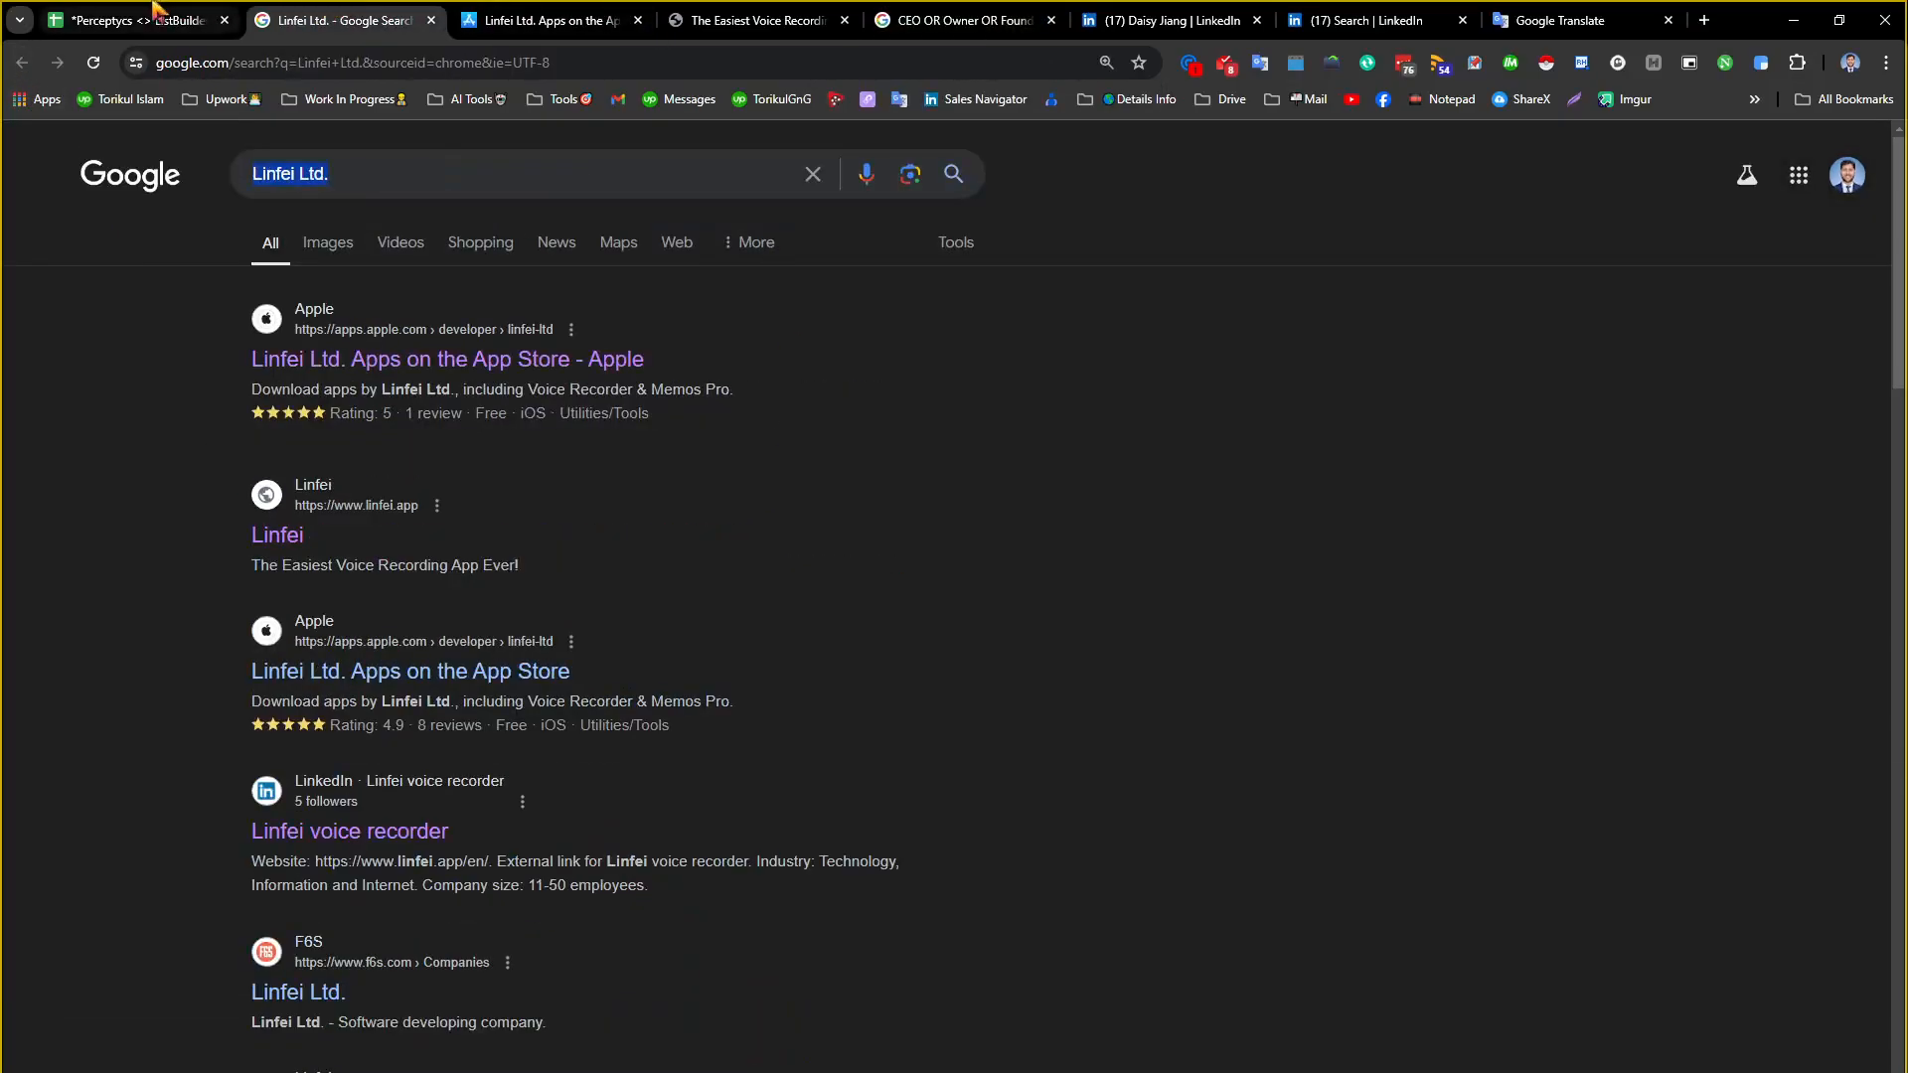
Return to the prospect list and search Google for the row 14 publisher InMeteo
left_click(149, 18)
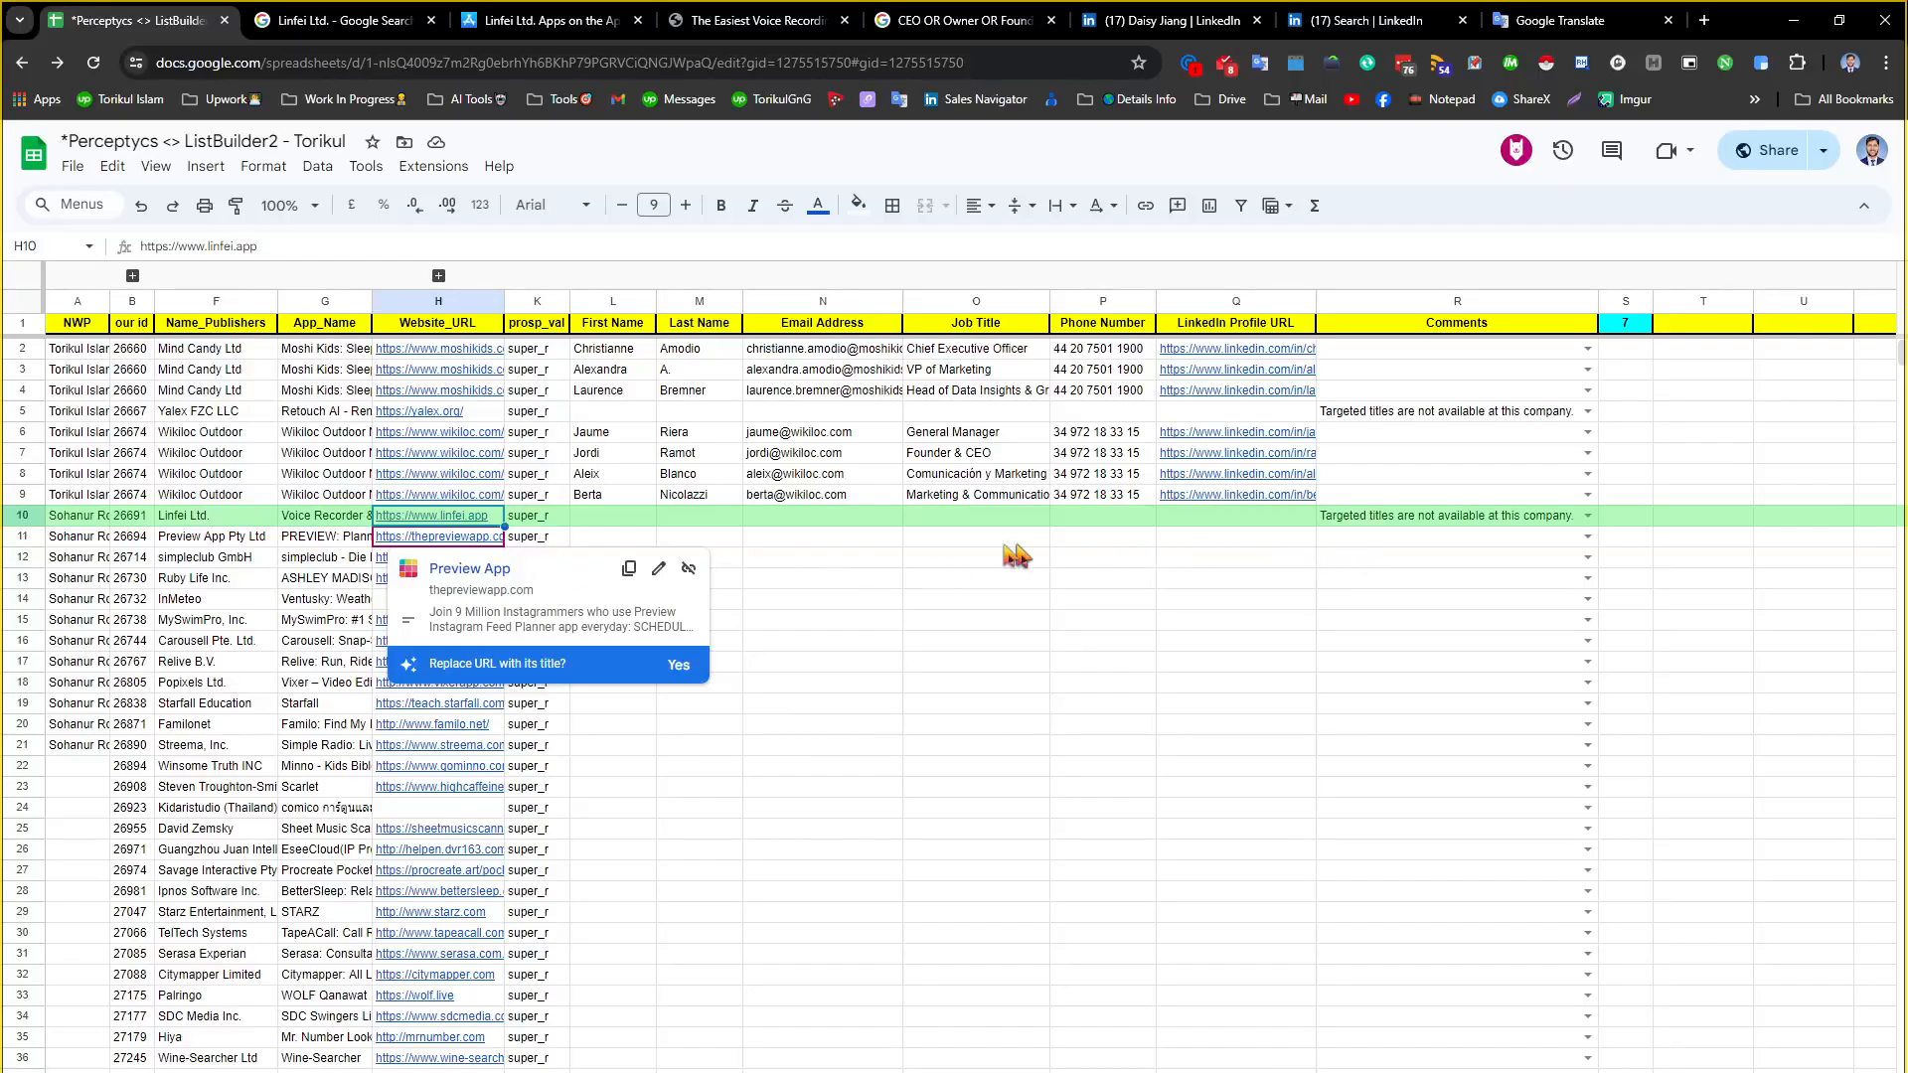
left_click(1387, 541)
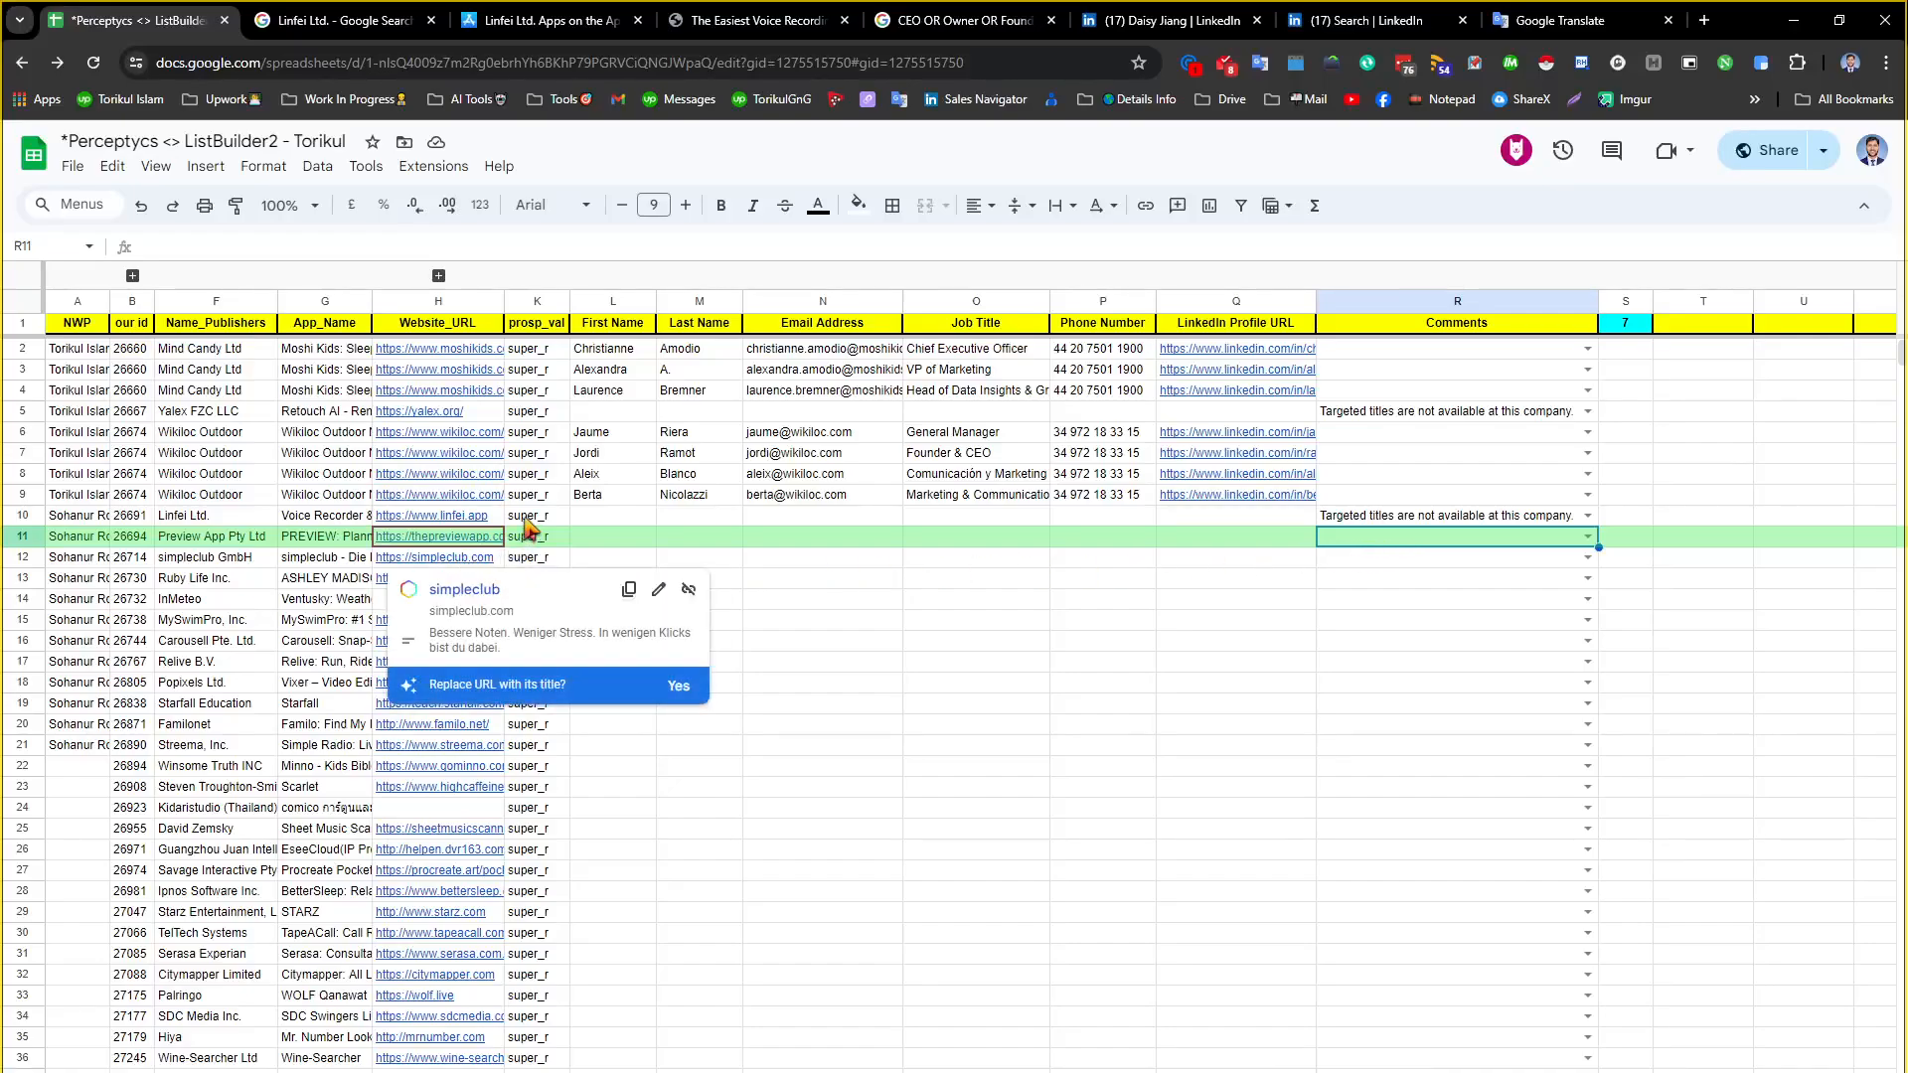
left_click(469, 601)
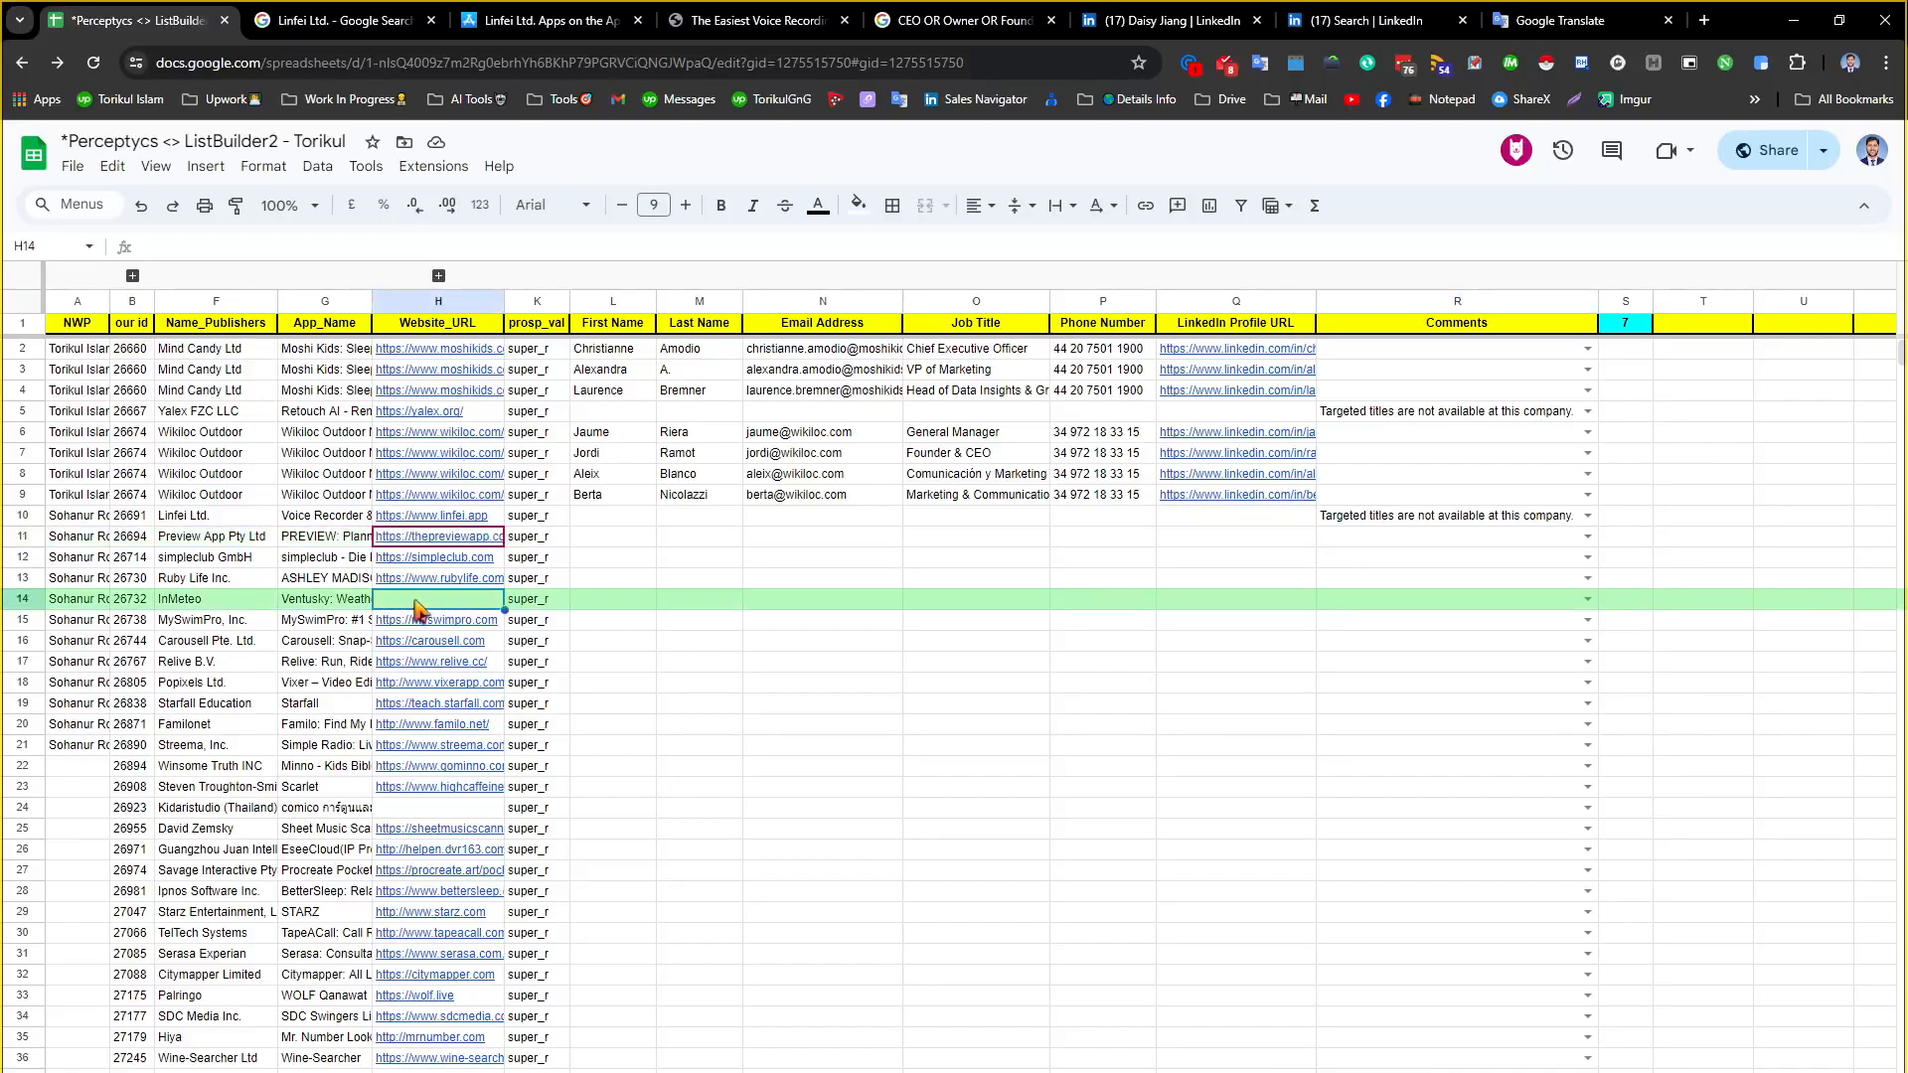
double_click(220, 601)
double_click(184, 600)
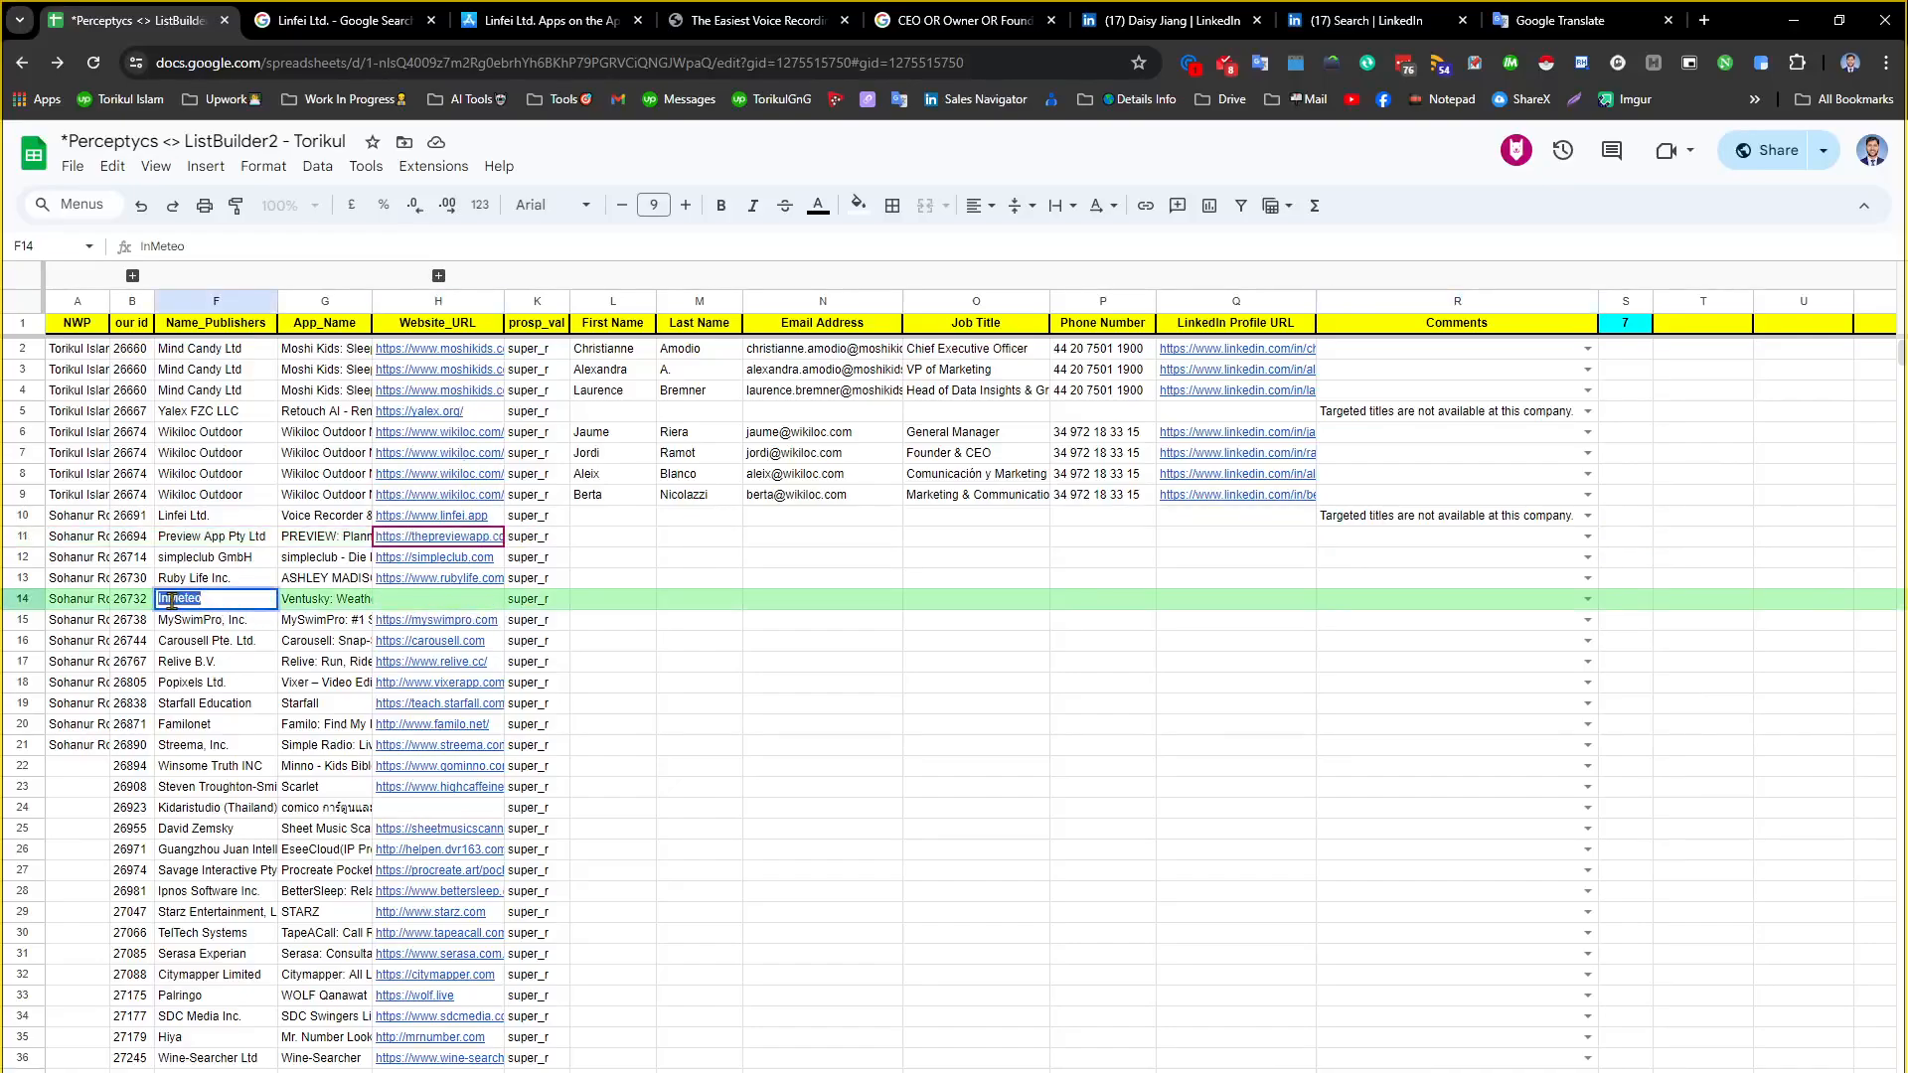
right_click(173, 602)
left_click(347, 325)
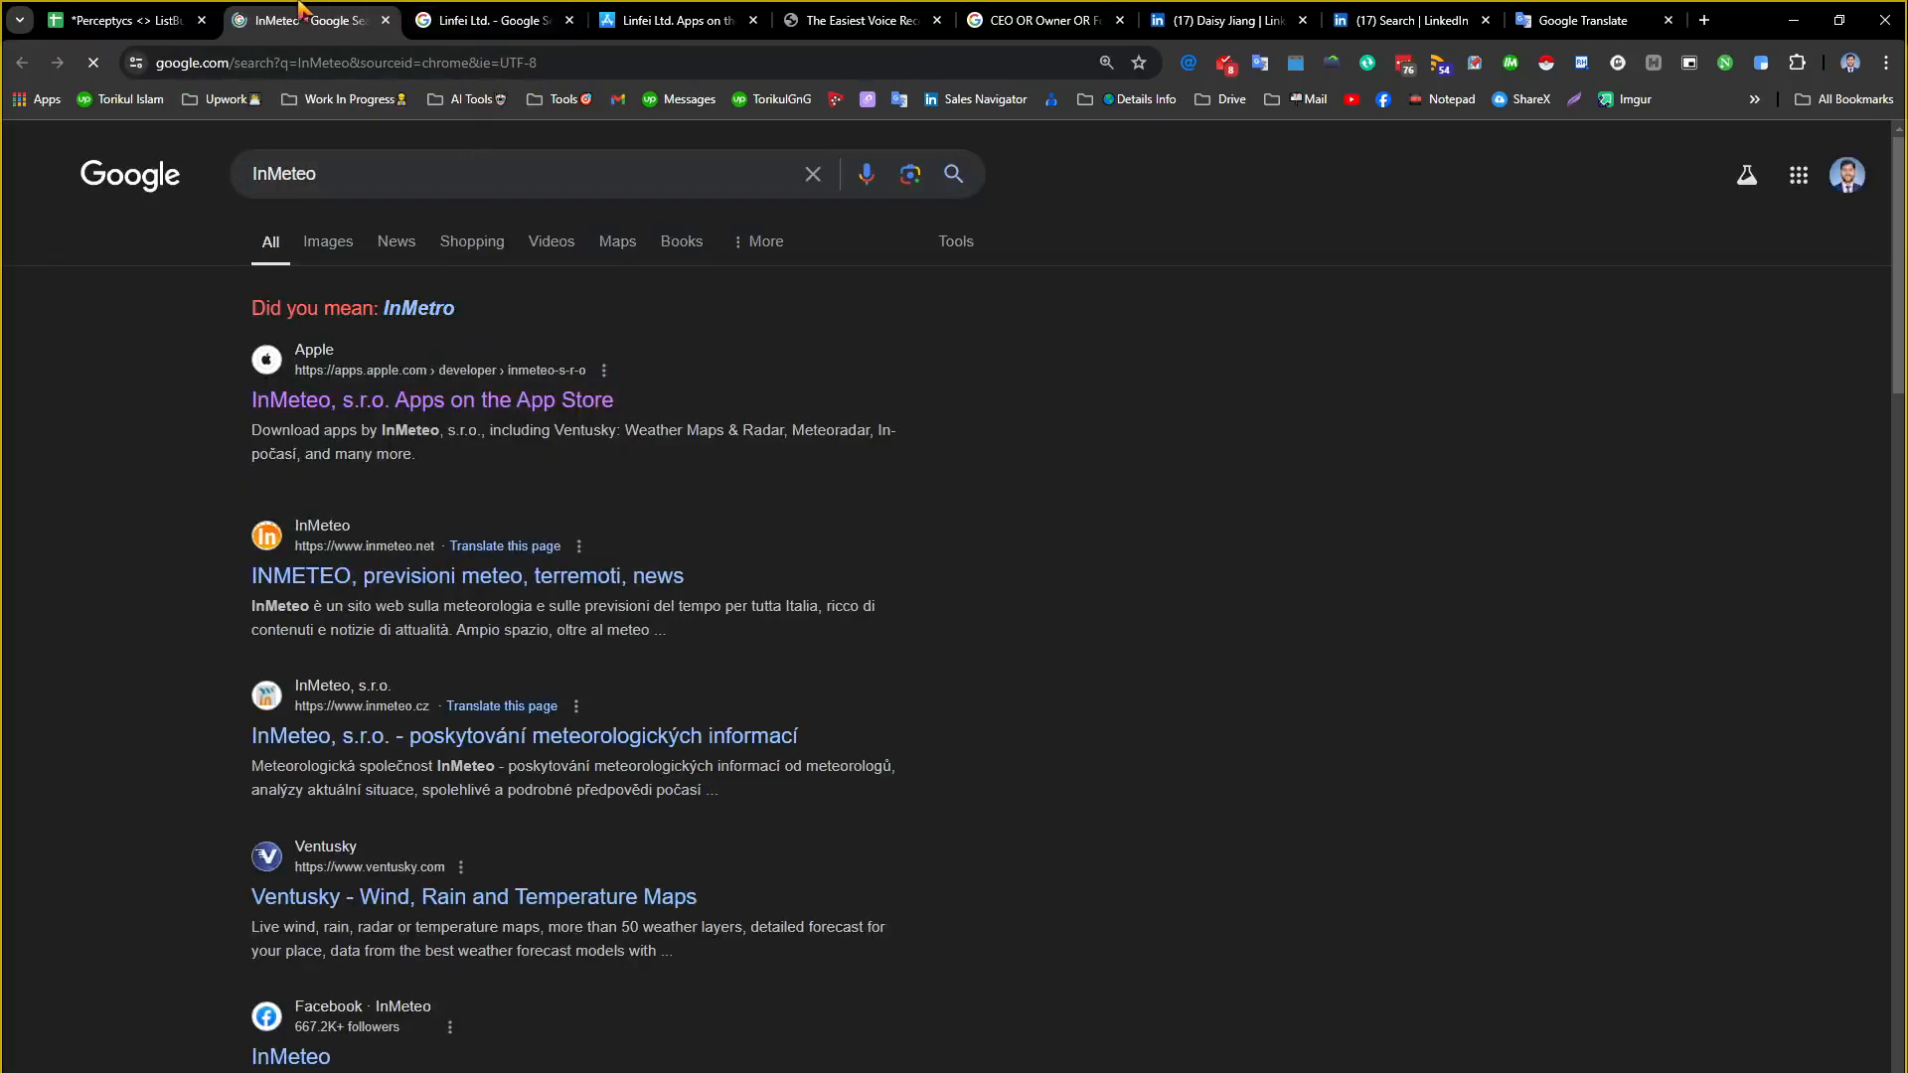
Close all tabs after the InMeteo search and open its InMeteo, s.r.o. App Store result in a new tab
right_click(298, 20)
left_click(432, 380)
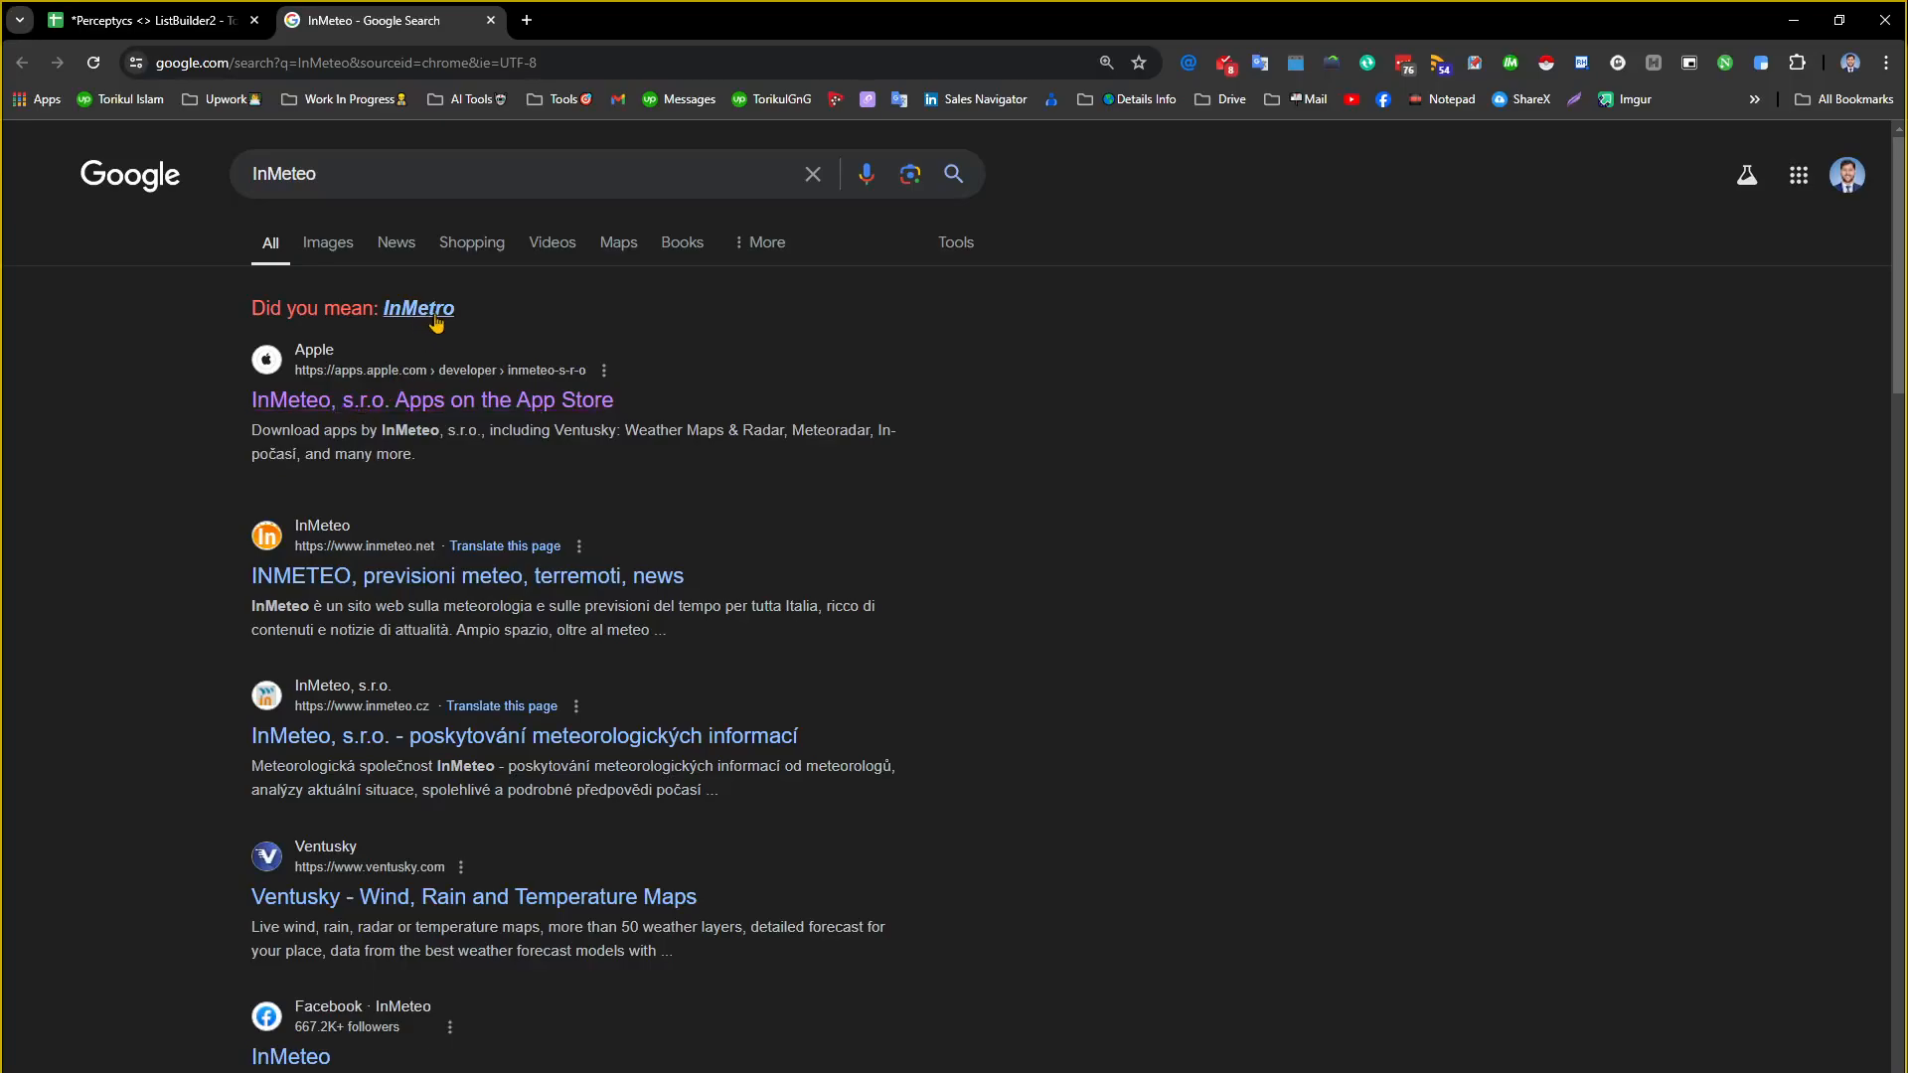
middle_click(354, 402)
Search Google for the row 14 app name "Ventusky: Weather Maps & Radar" from the prospect list and show the results
left_click(149, 20)
left_click(301, 600)
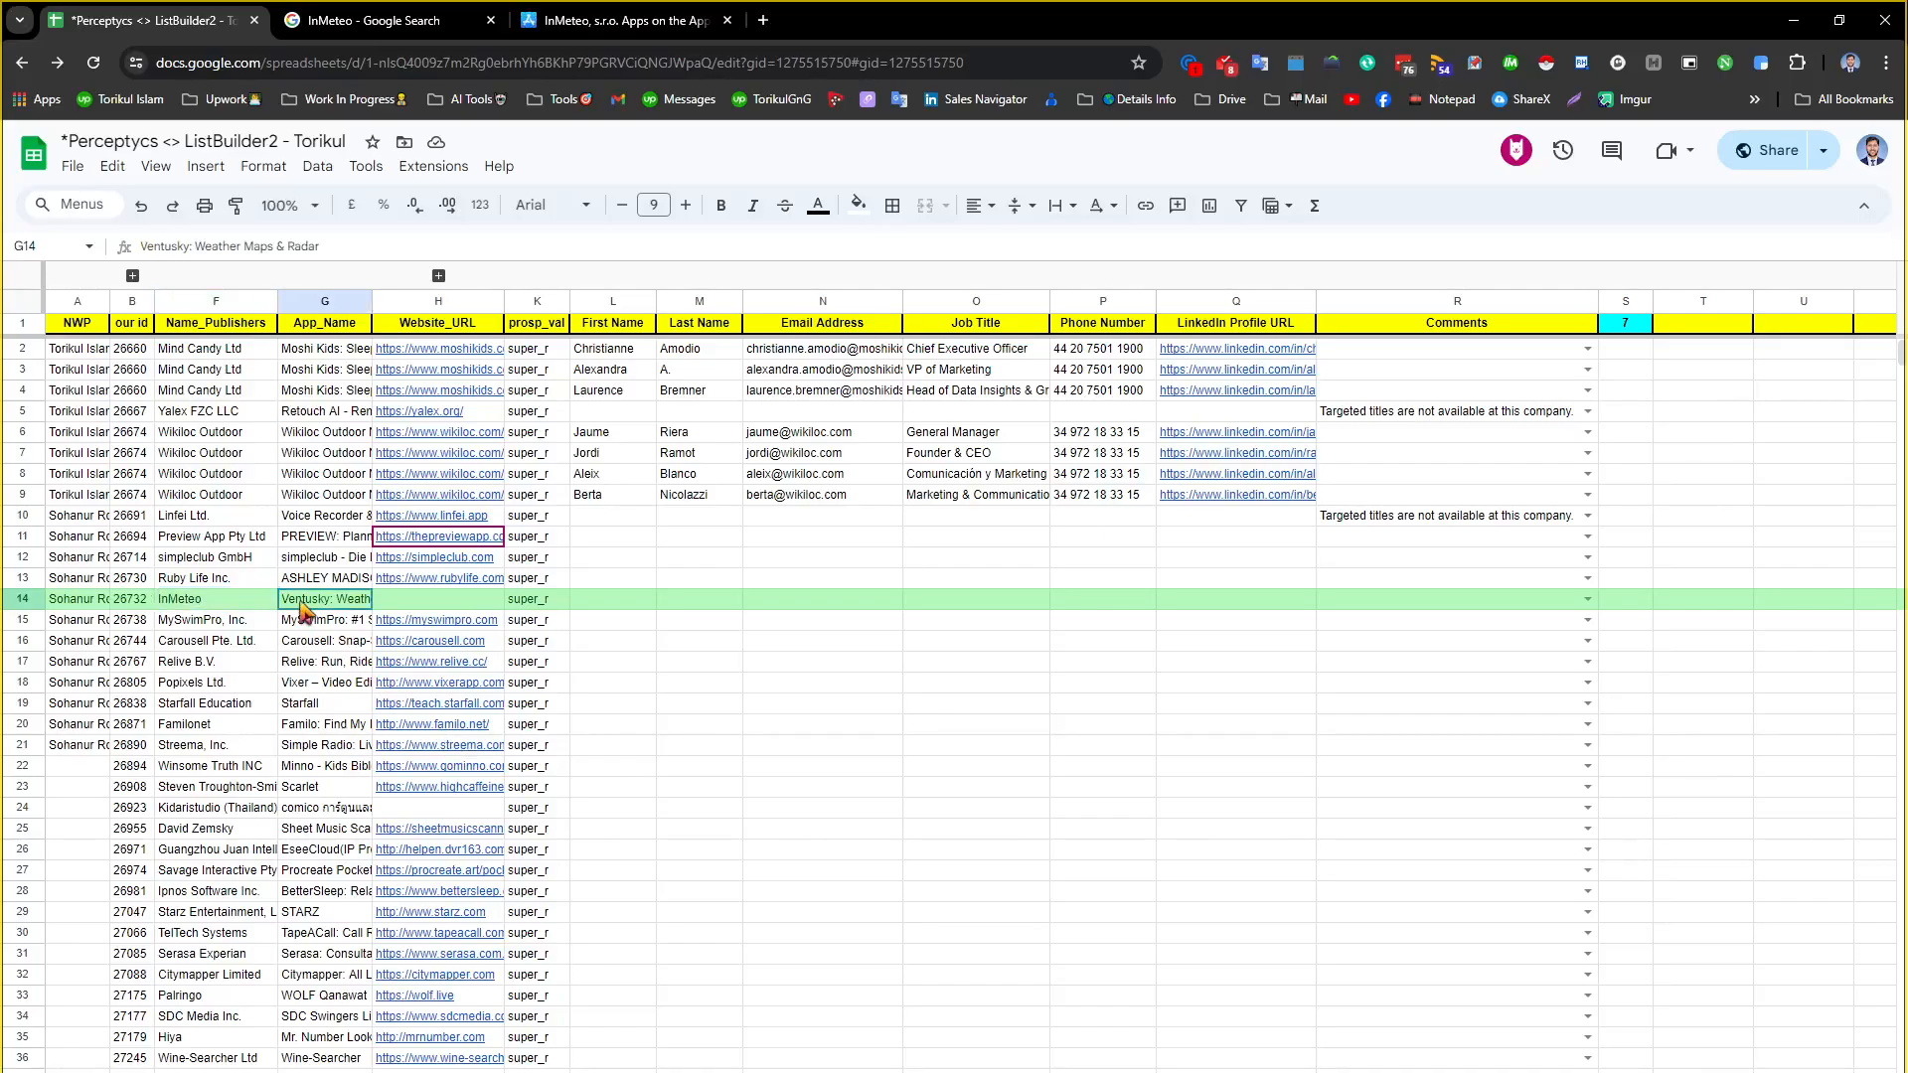
double_click(332, 601)
triple_click(321, 598)
left_click(332, 602)
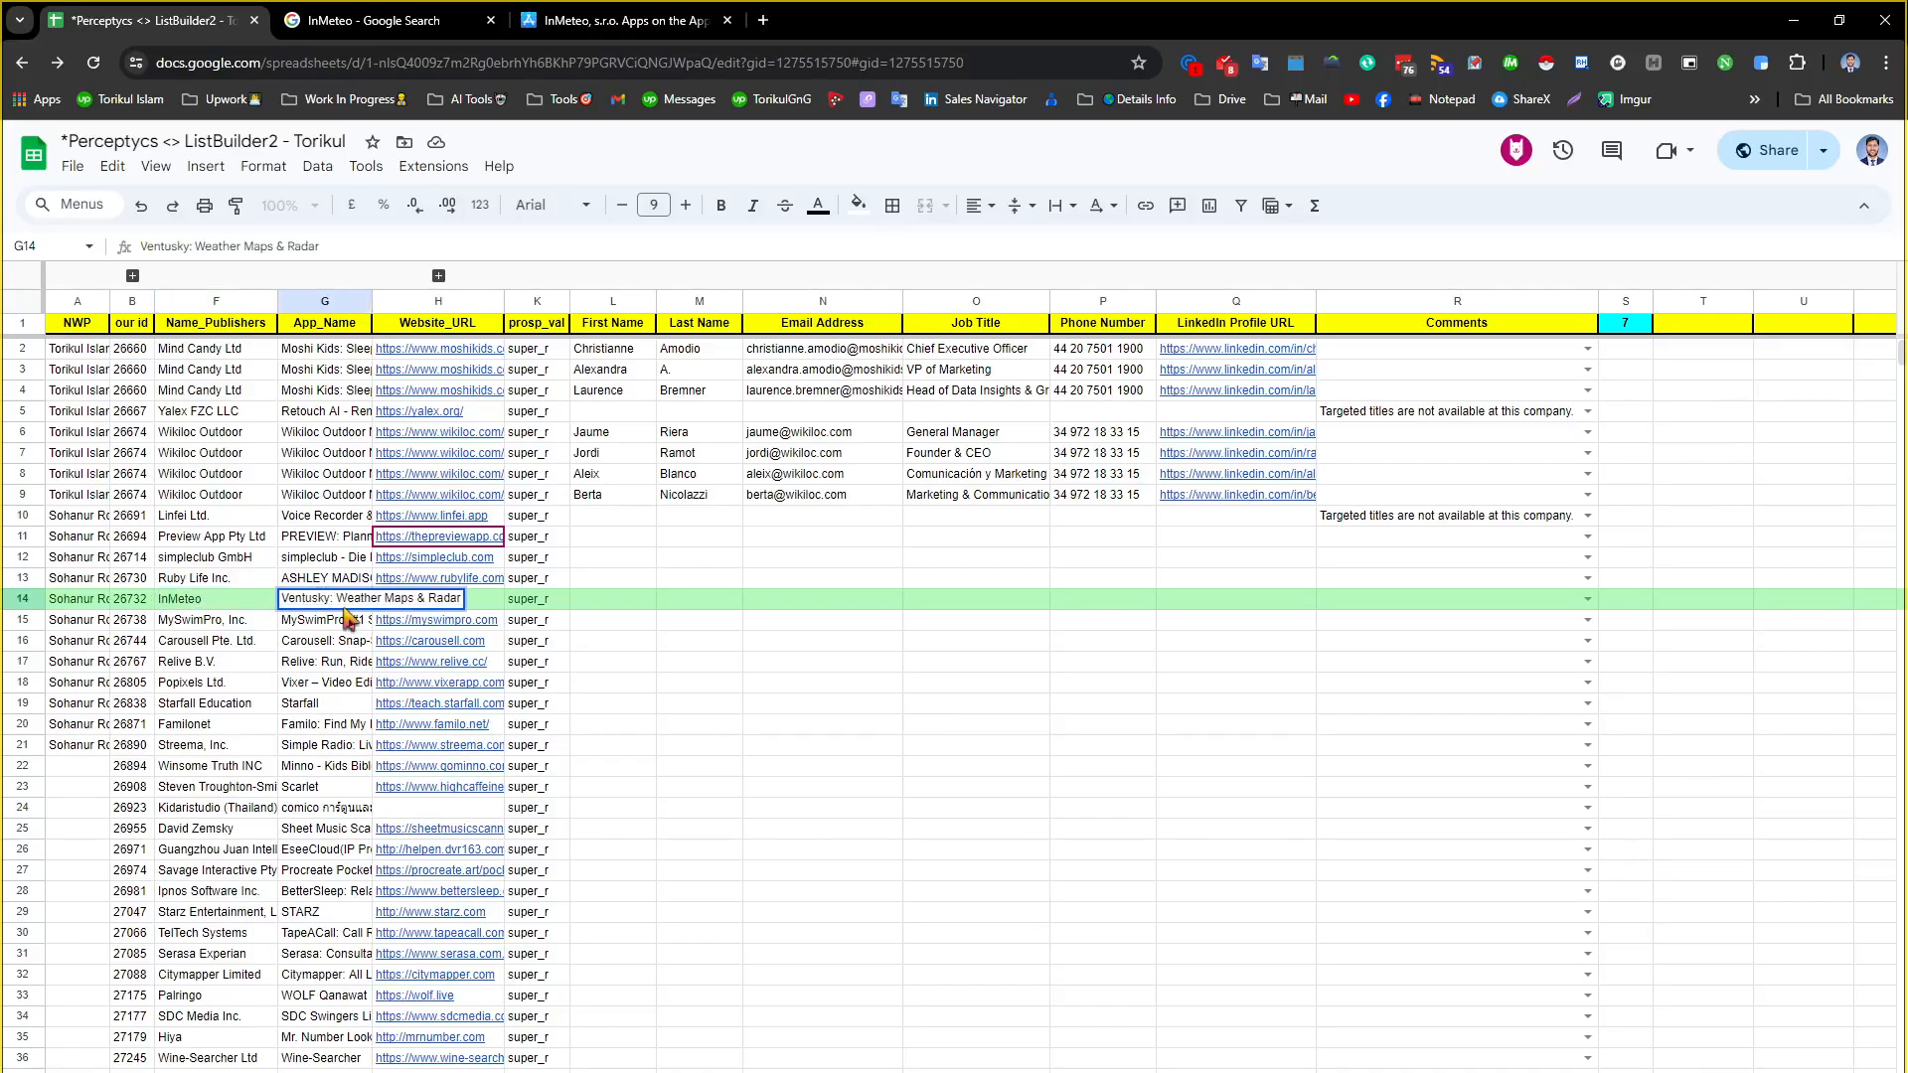
triple_click(330, 601)
right_click(330, 602)
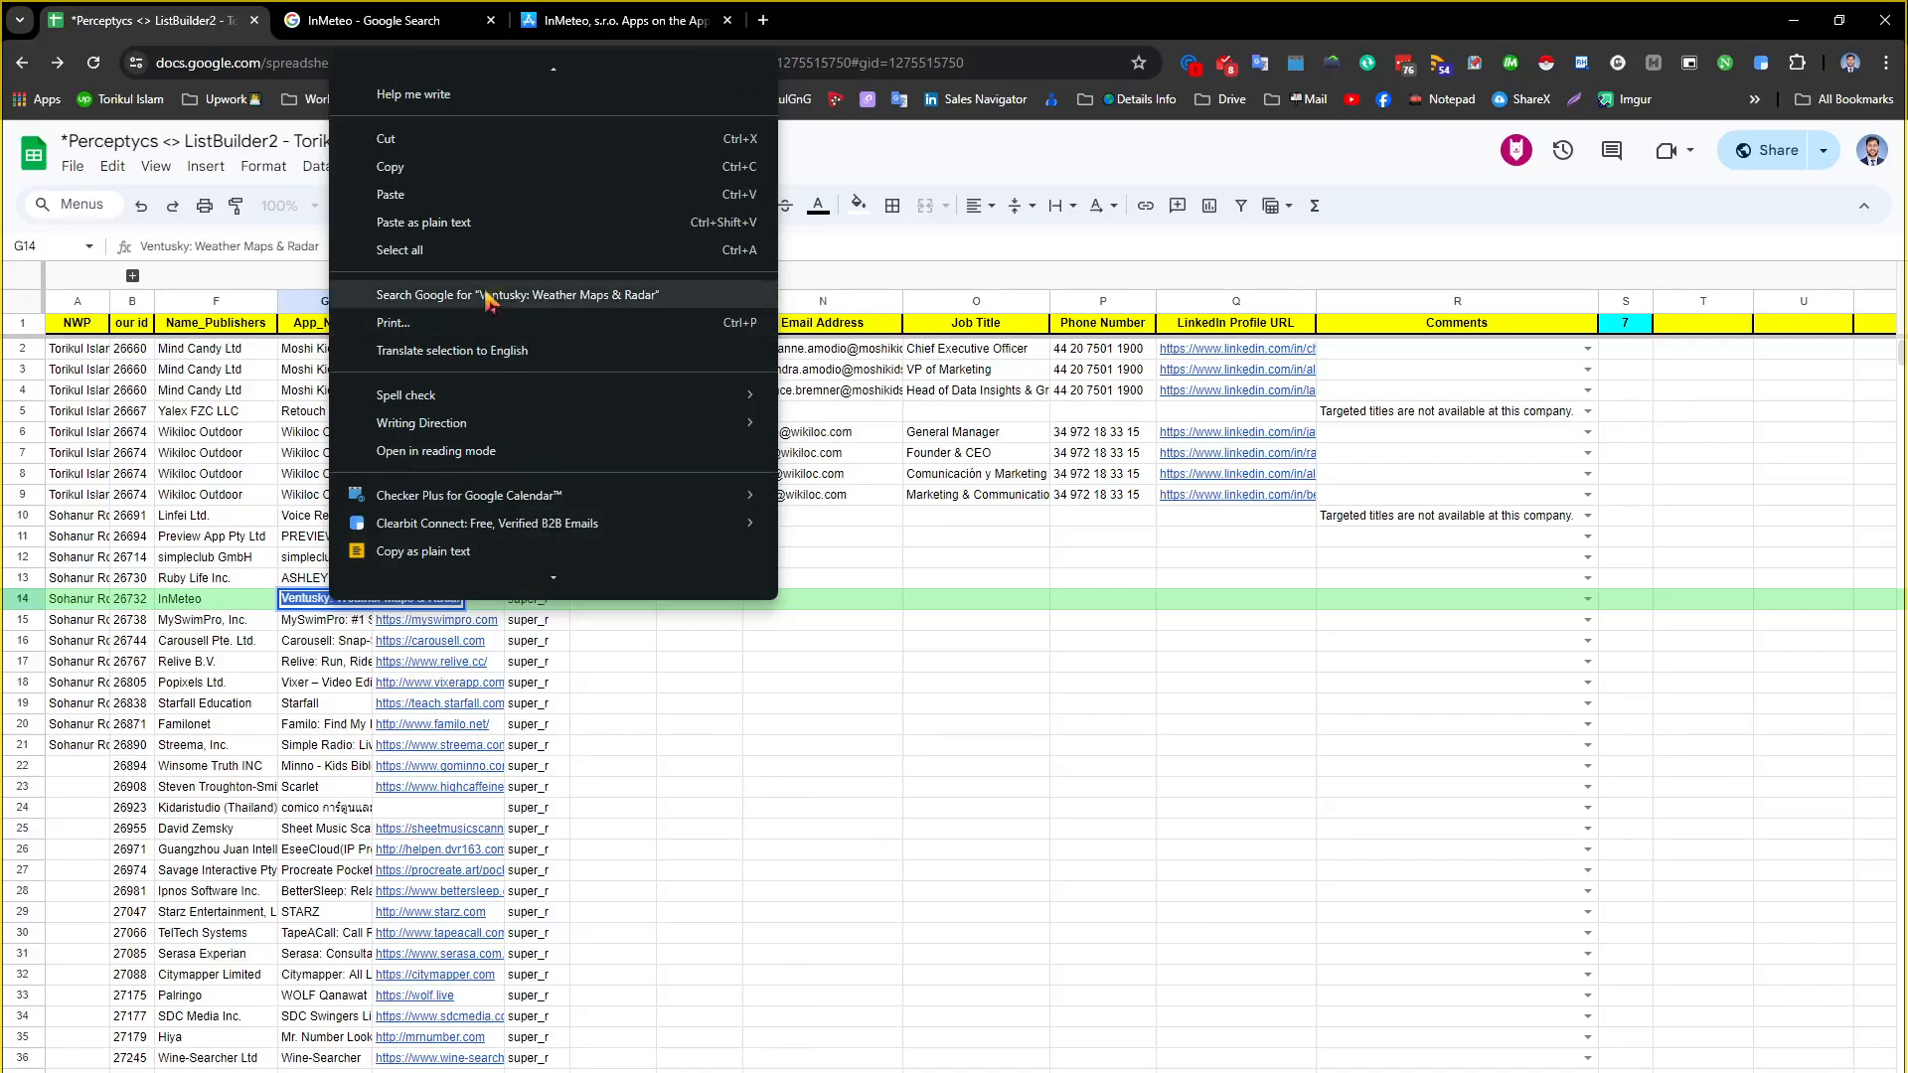
left_click(582, 321)
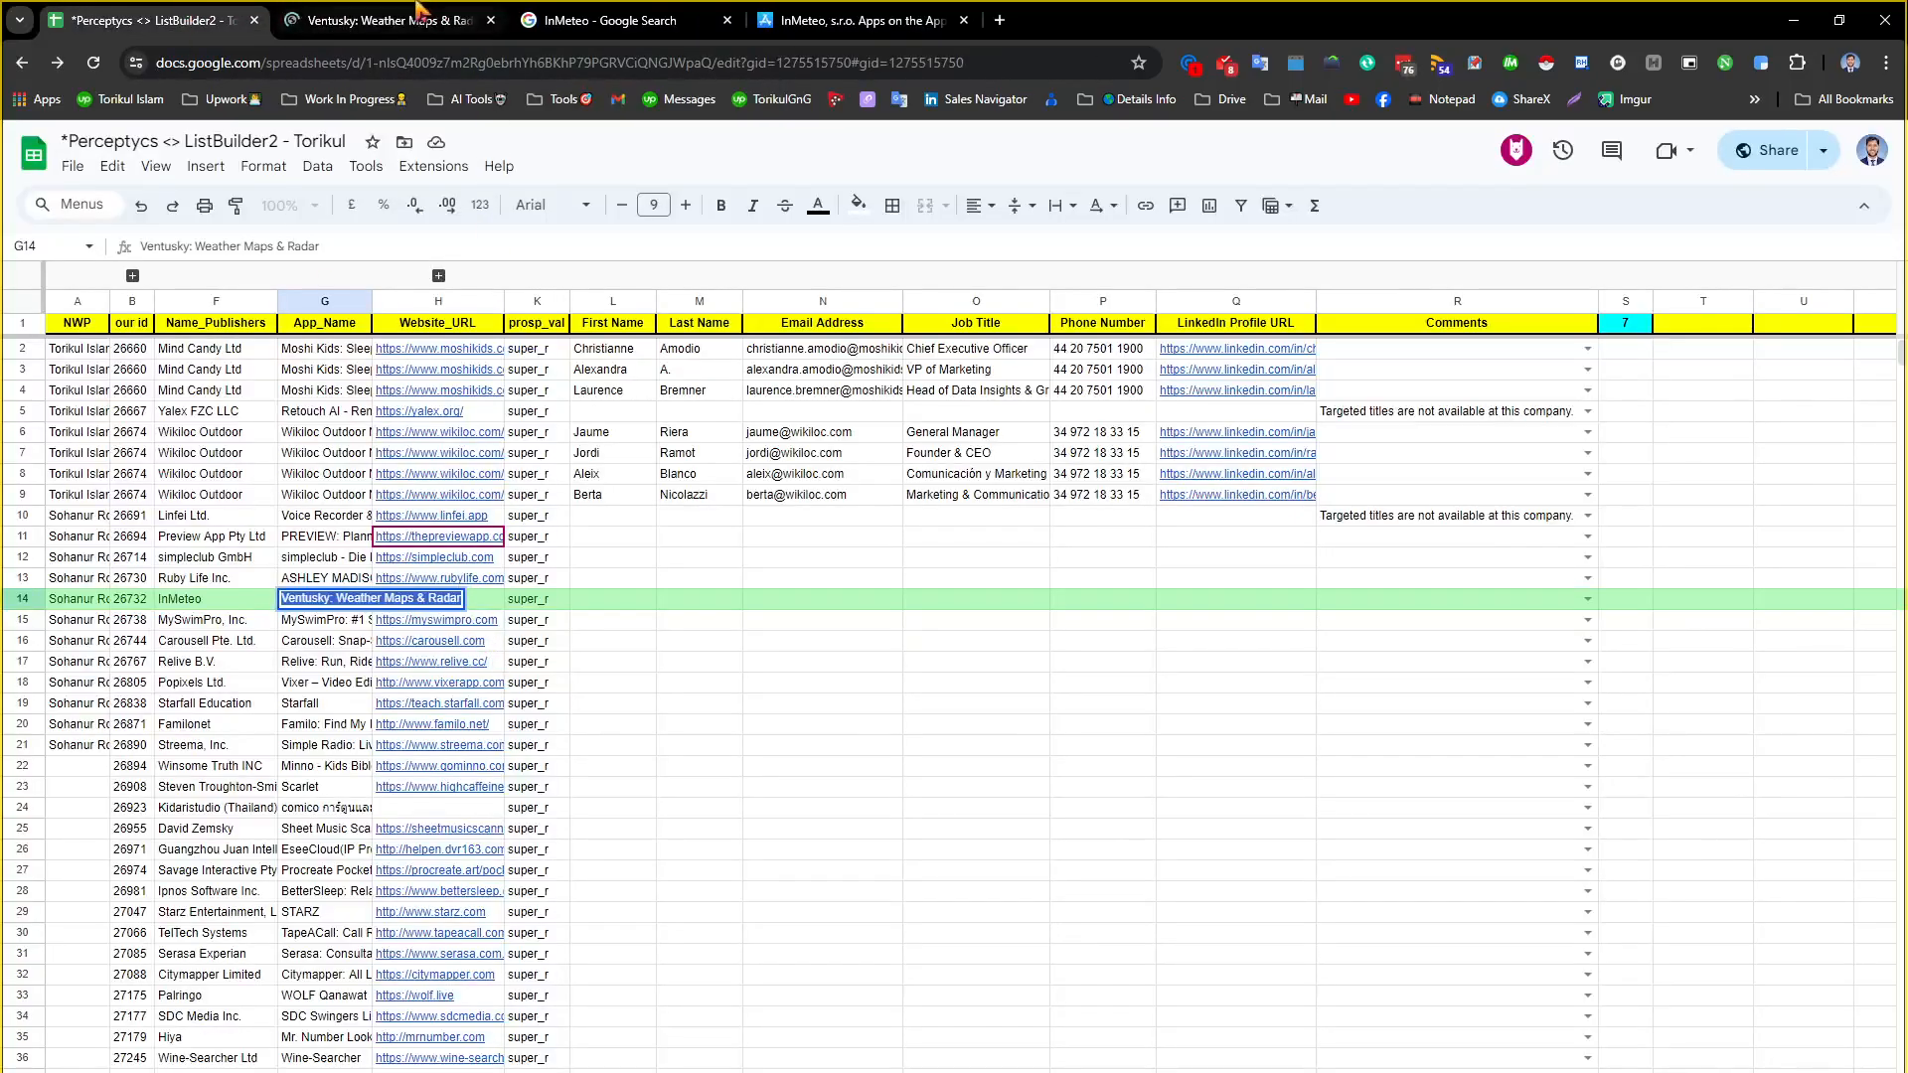
left_click(426, 28)
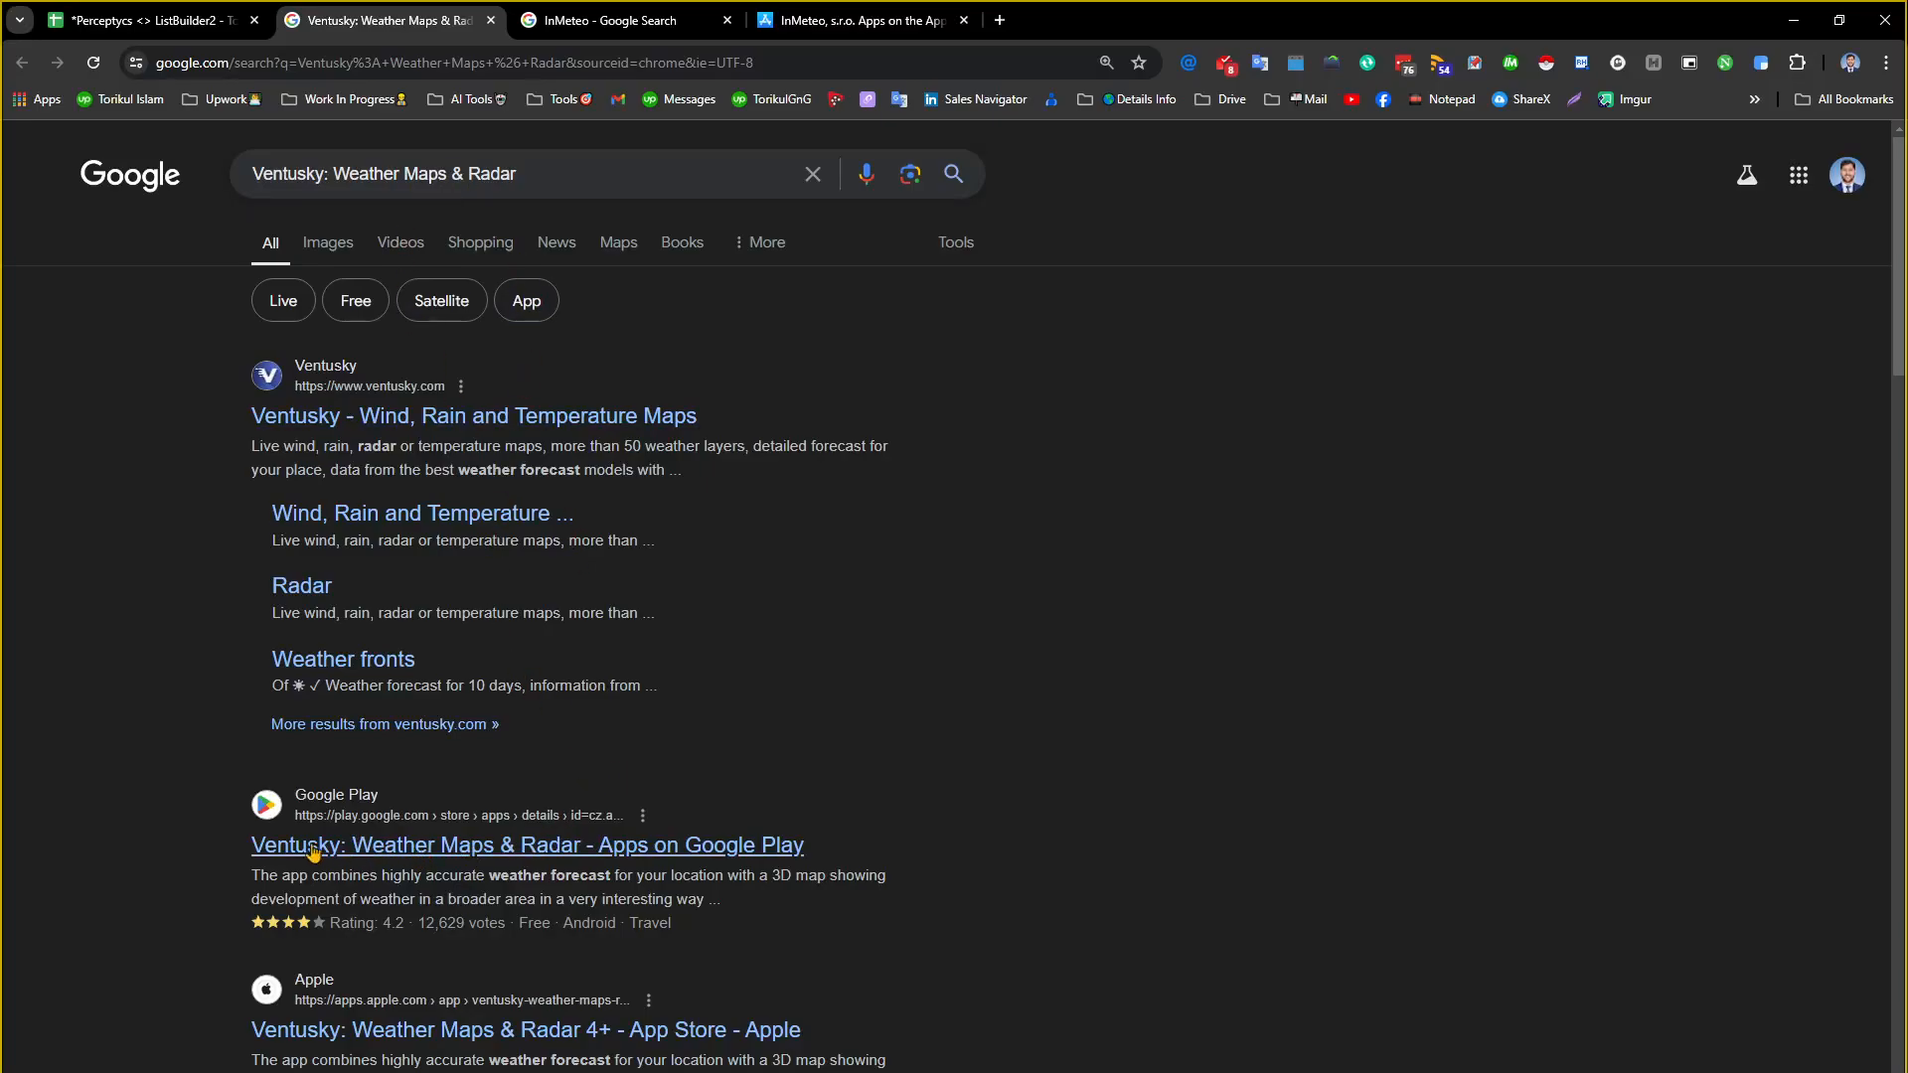
Open the Ventusky Google Play listing in a new tab and compare its developer with the publisher in row 14
middle_click(384, 853)
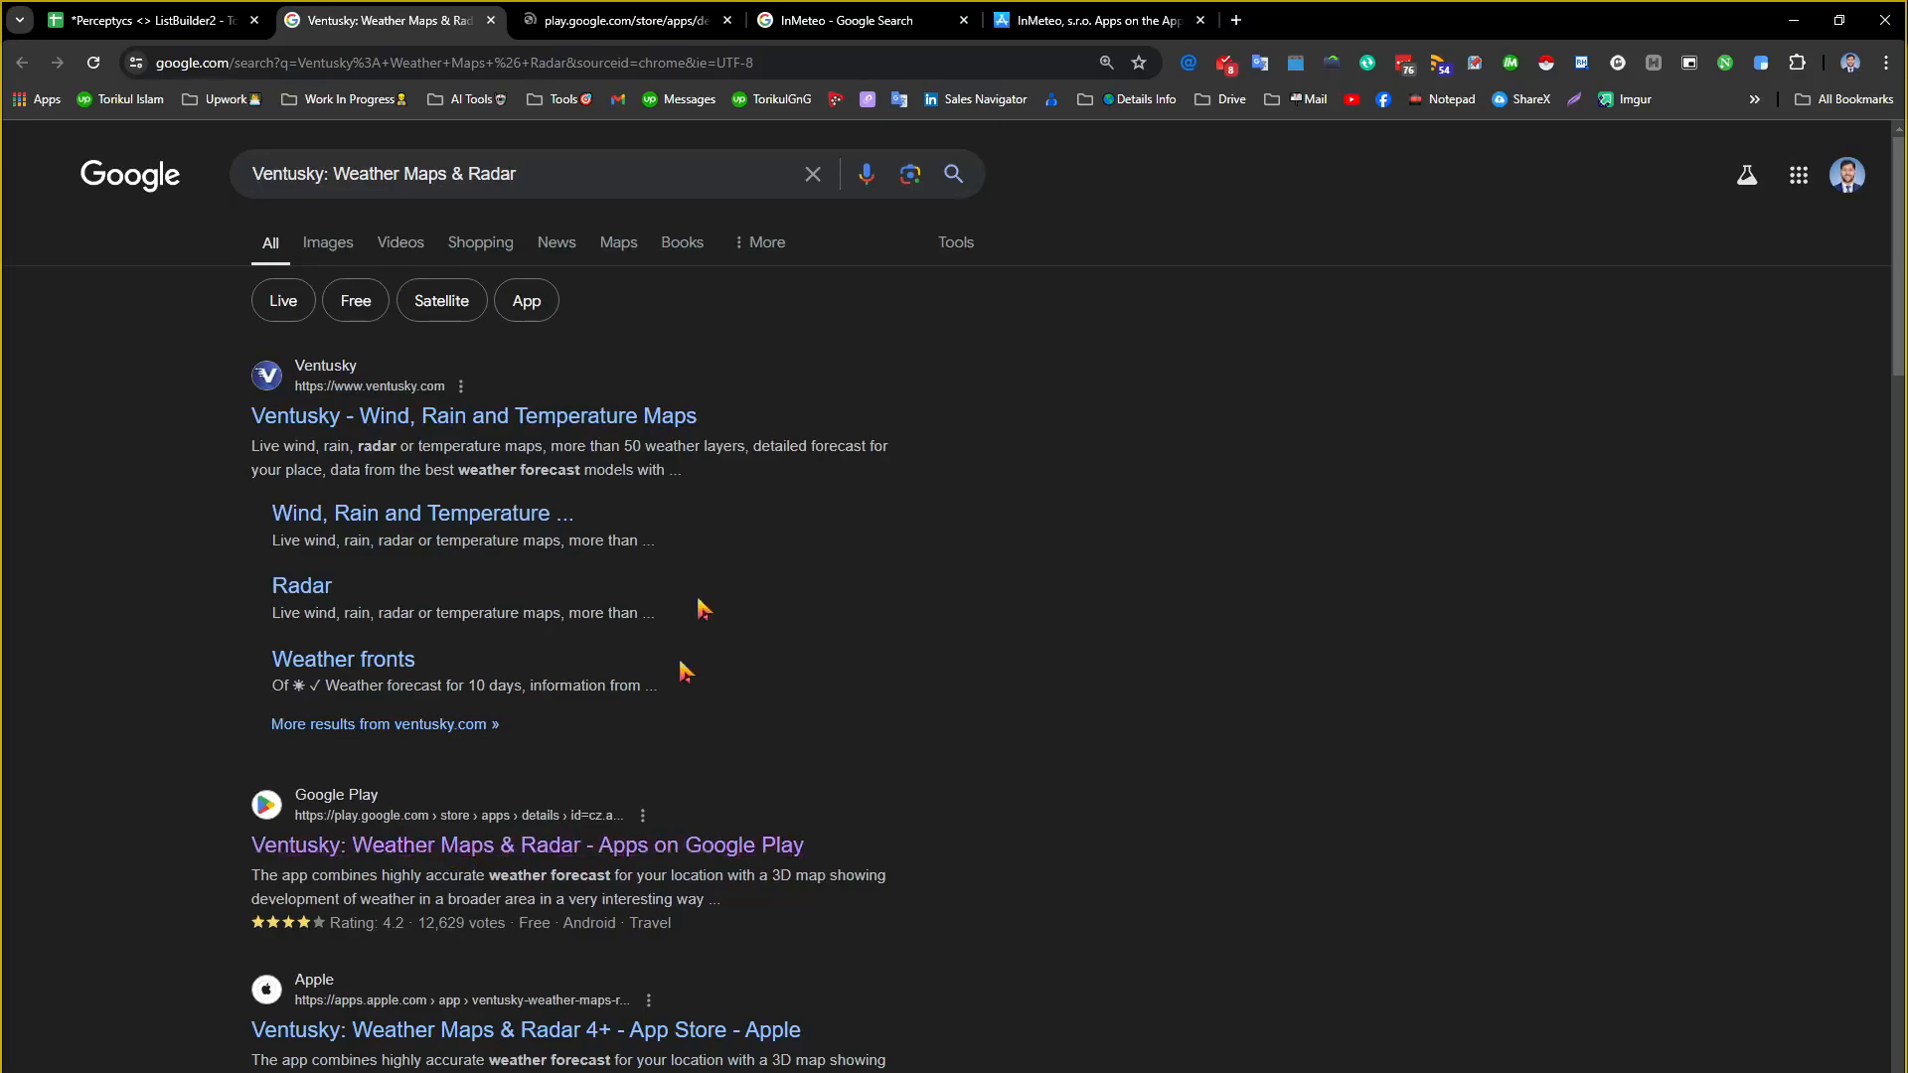
key("ctrl+Tab")
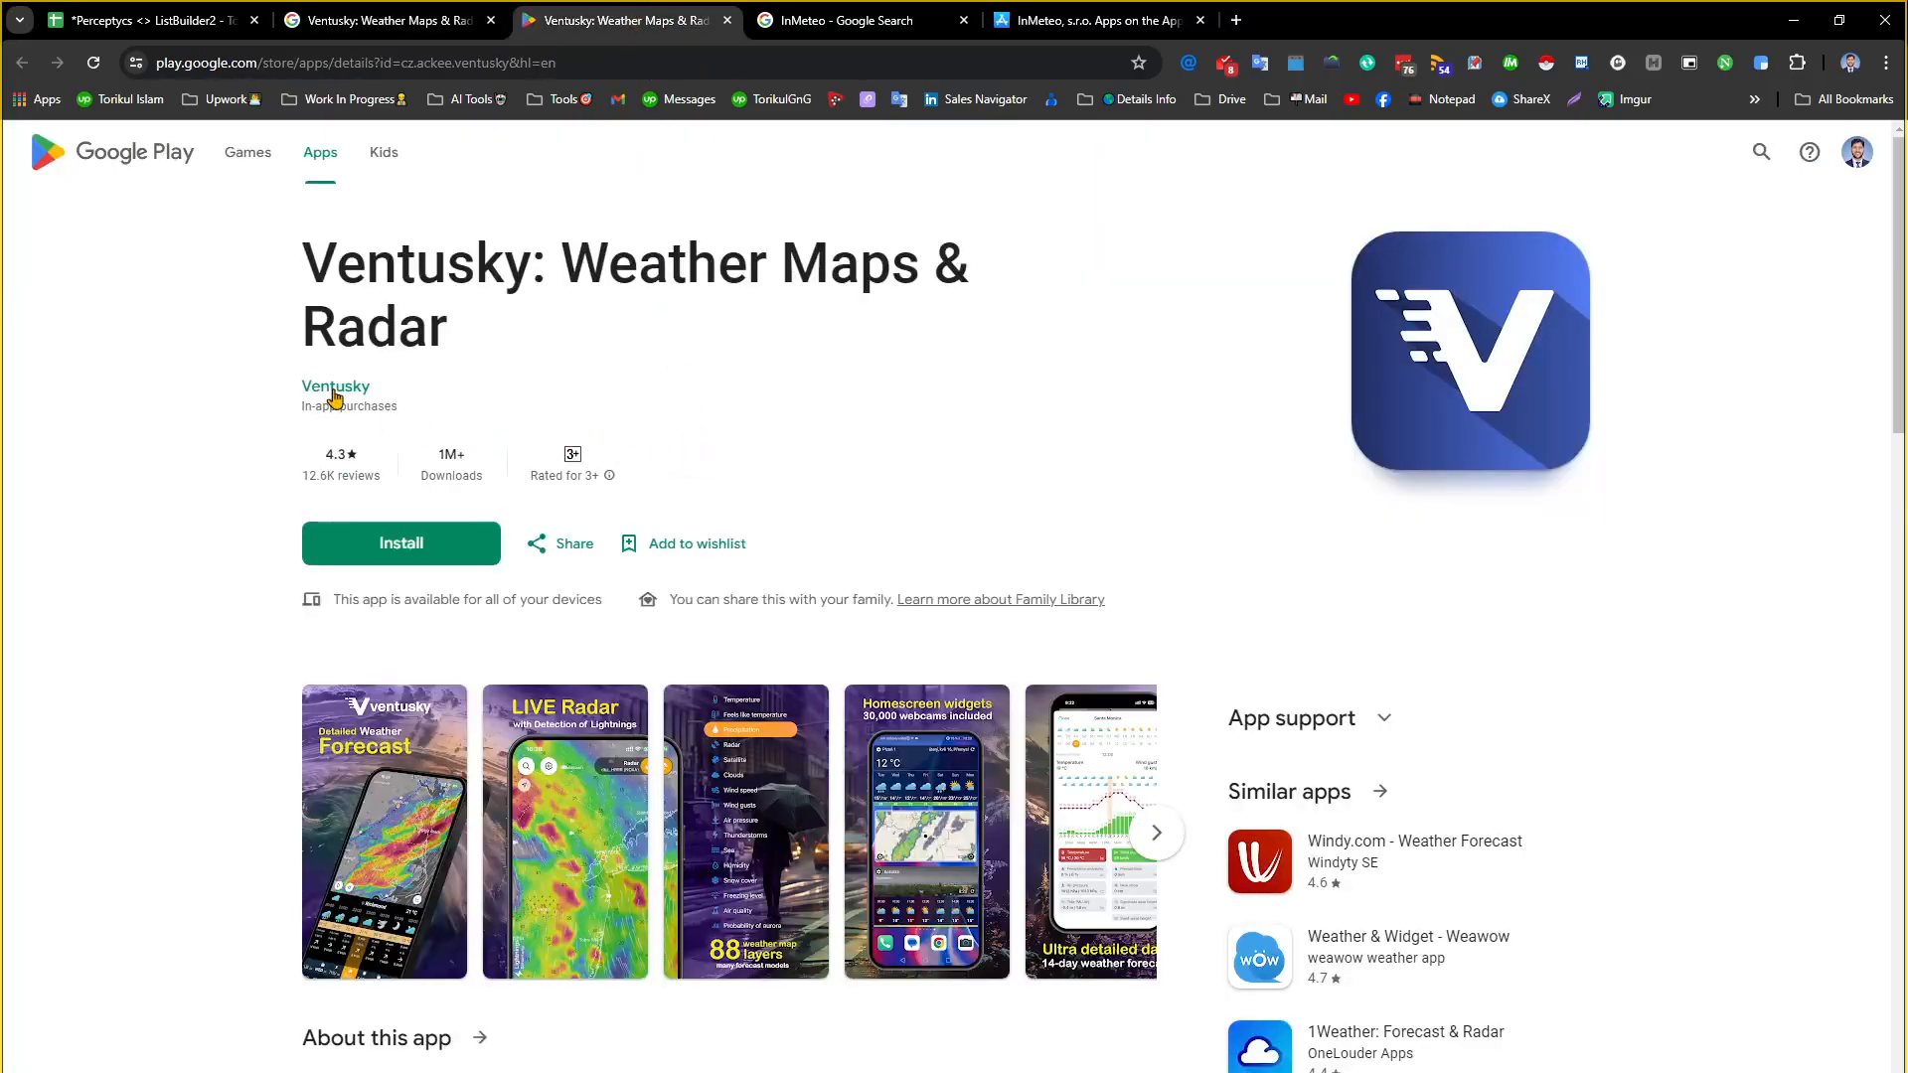
left_click(119, 12)
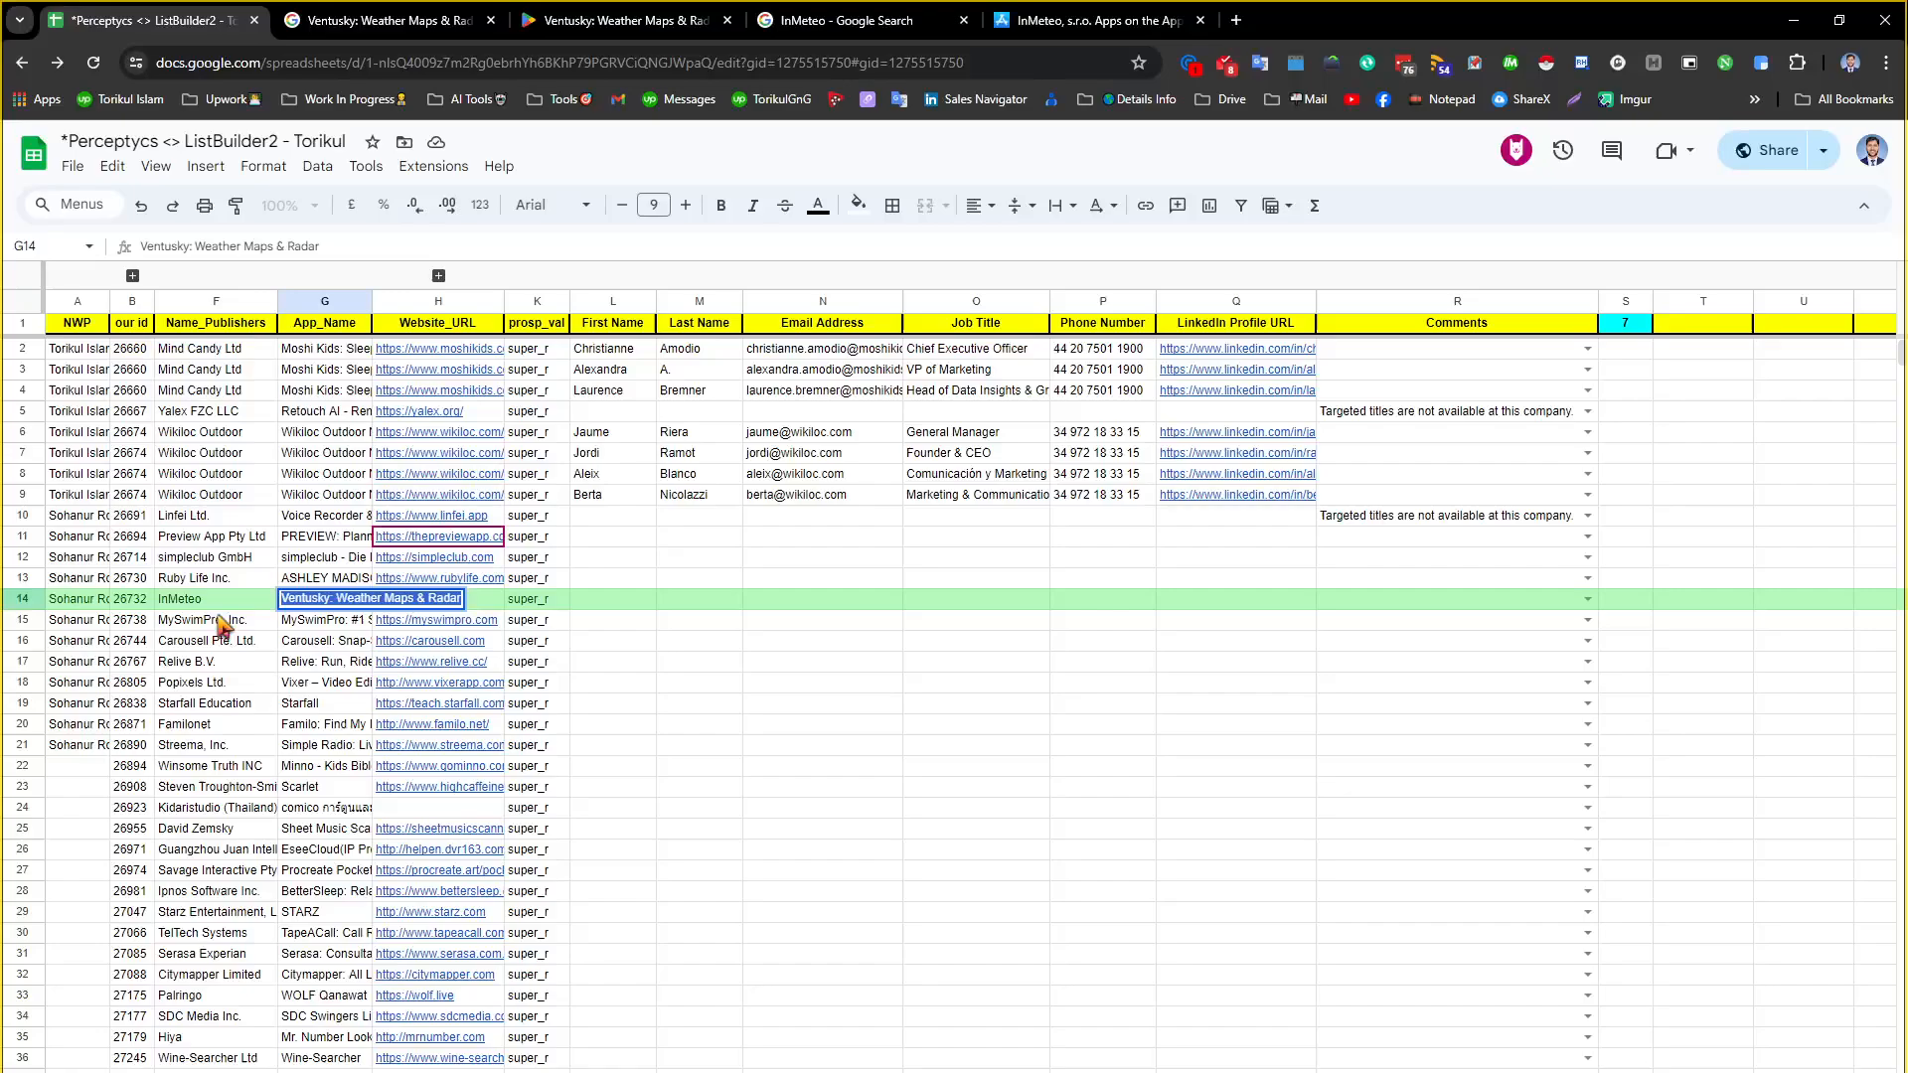
key("ctrl+3")
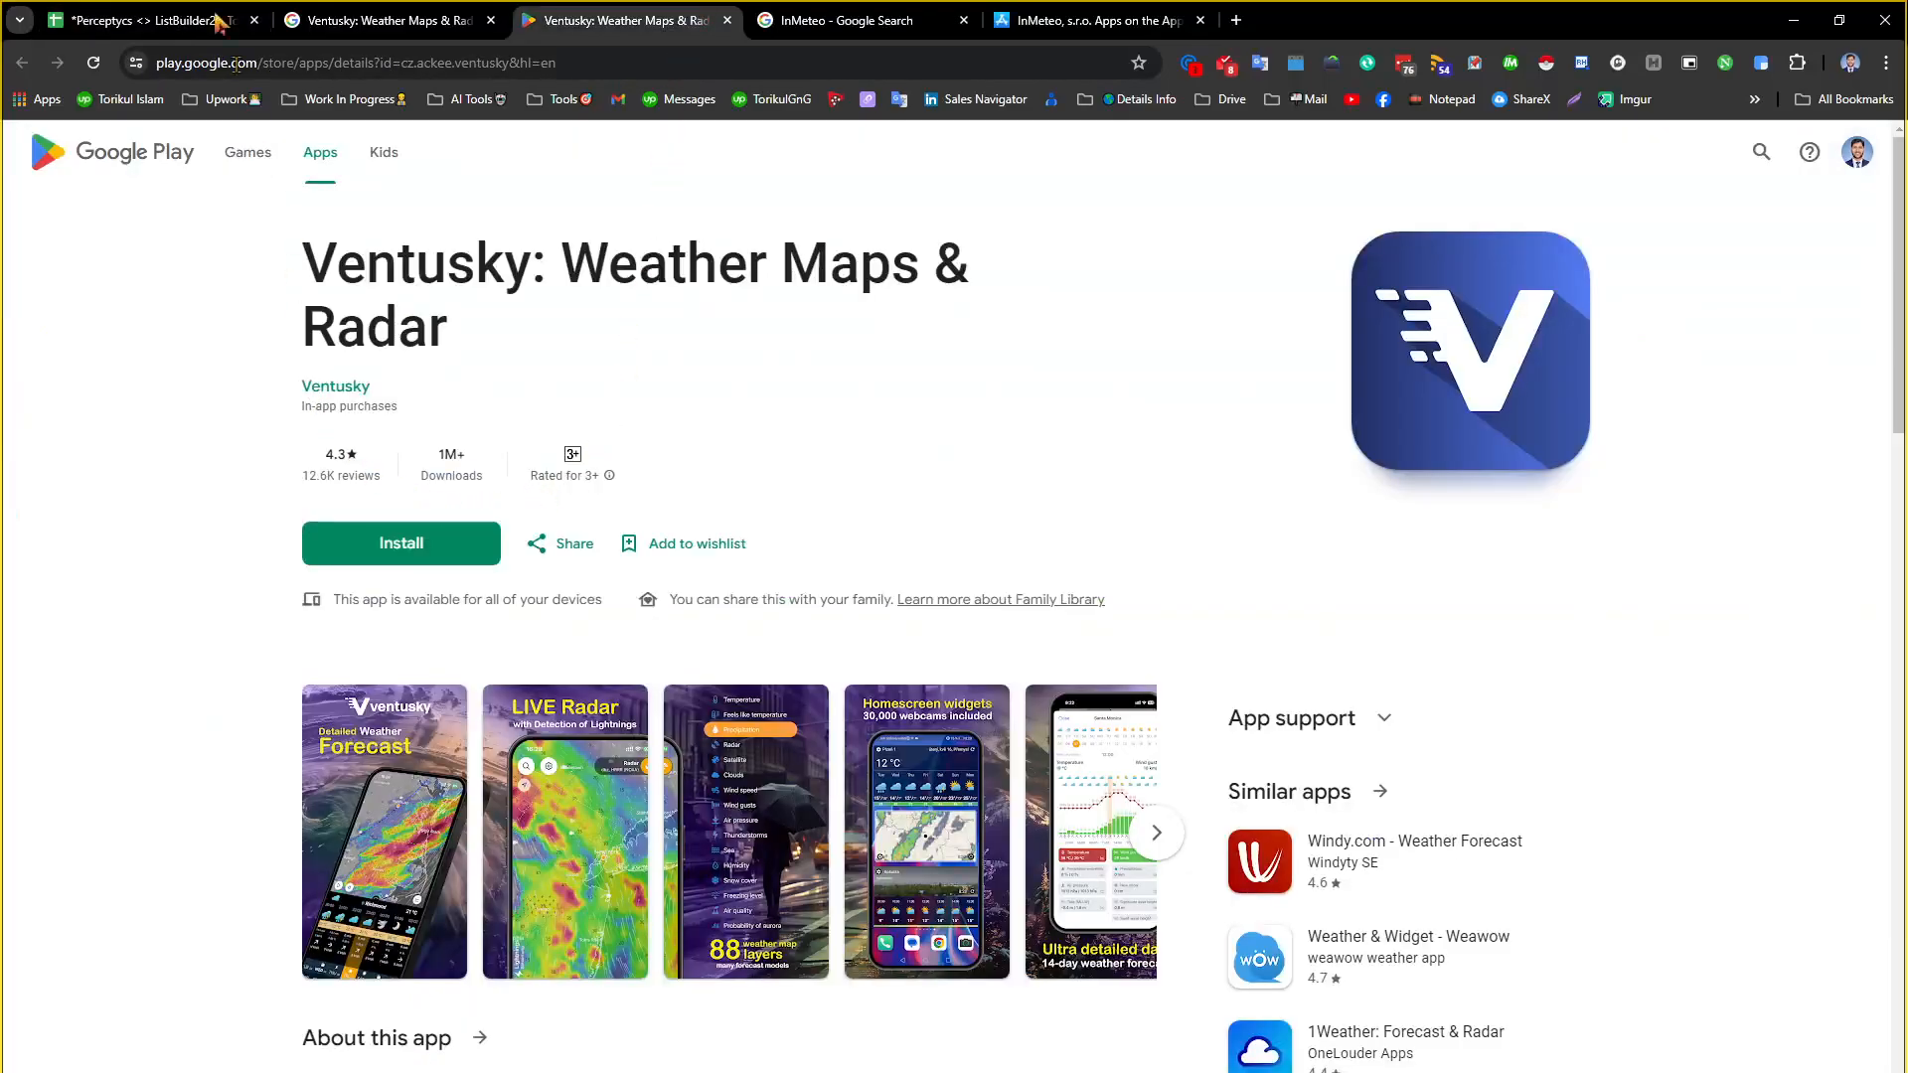
left_click(218, 21)
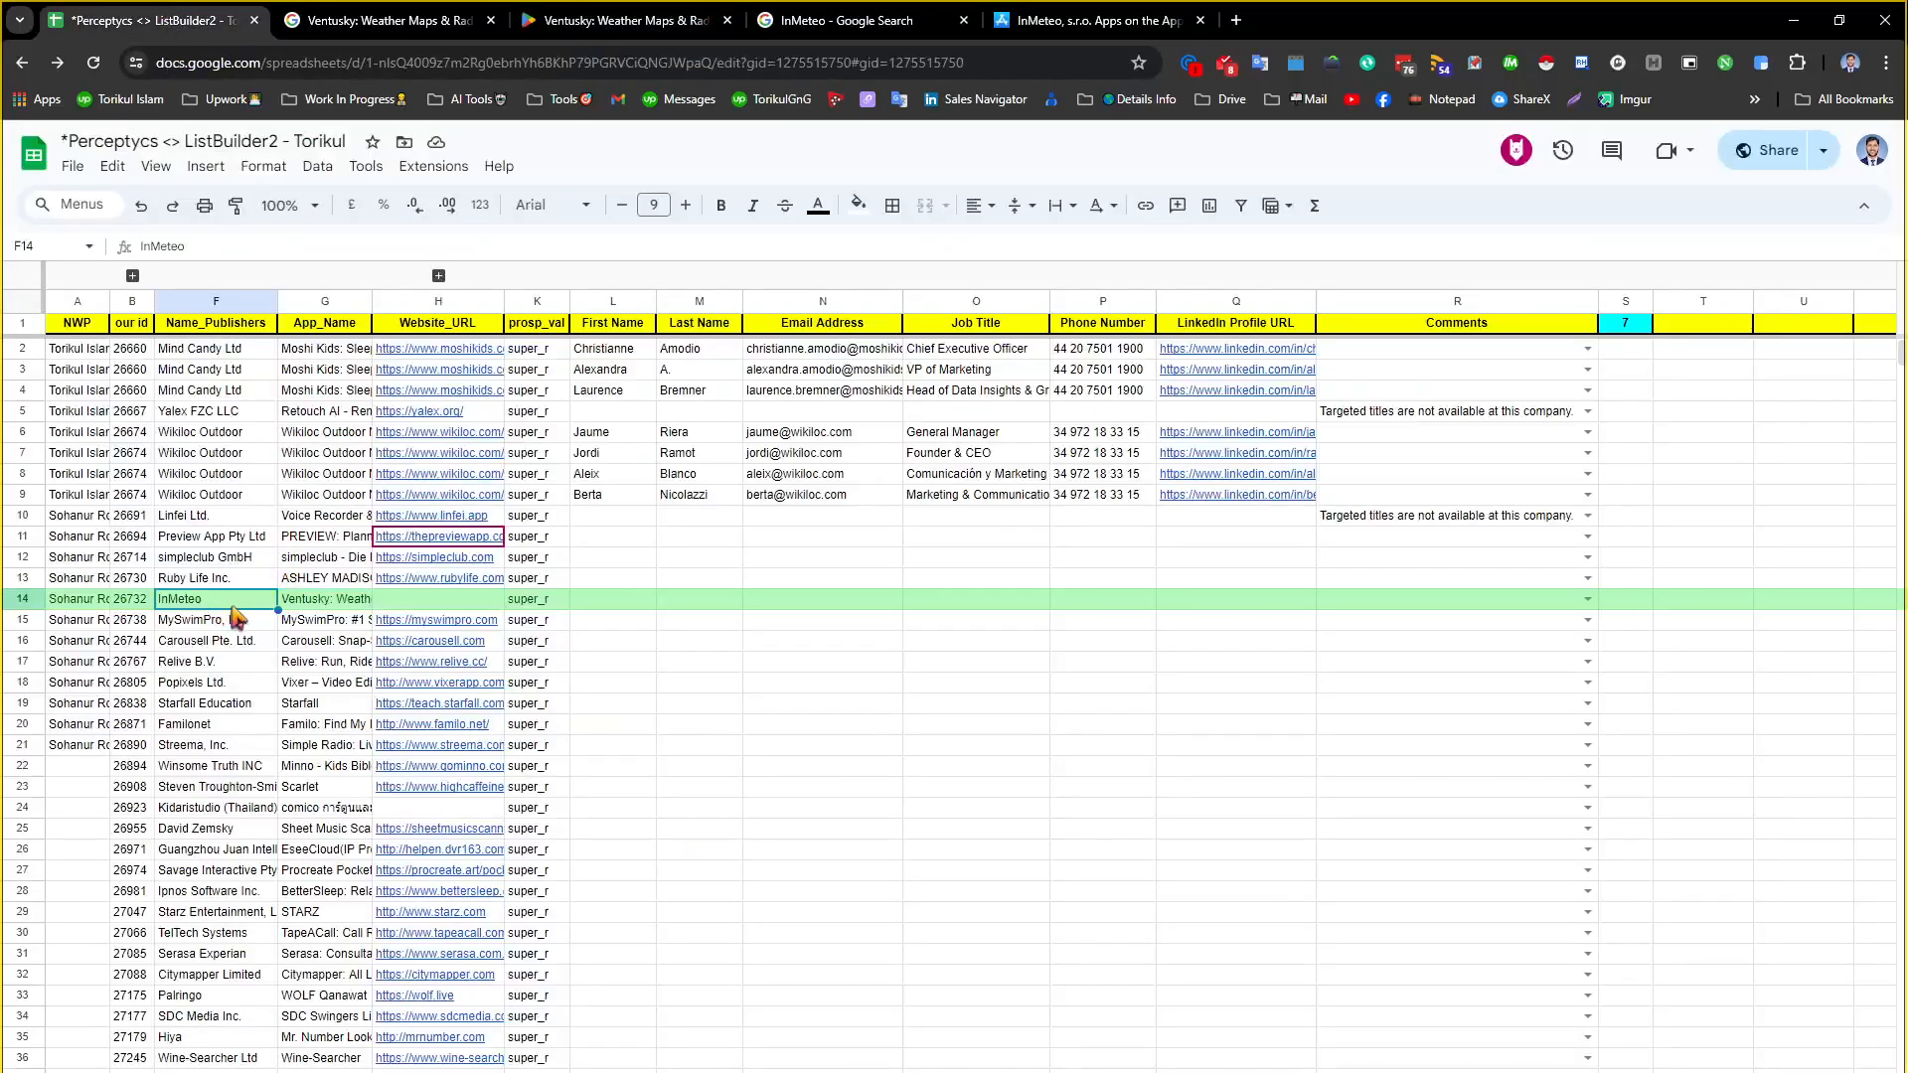
left_click(601, 20)
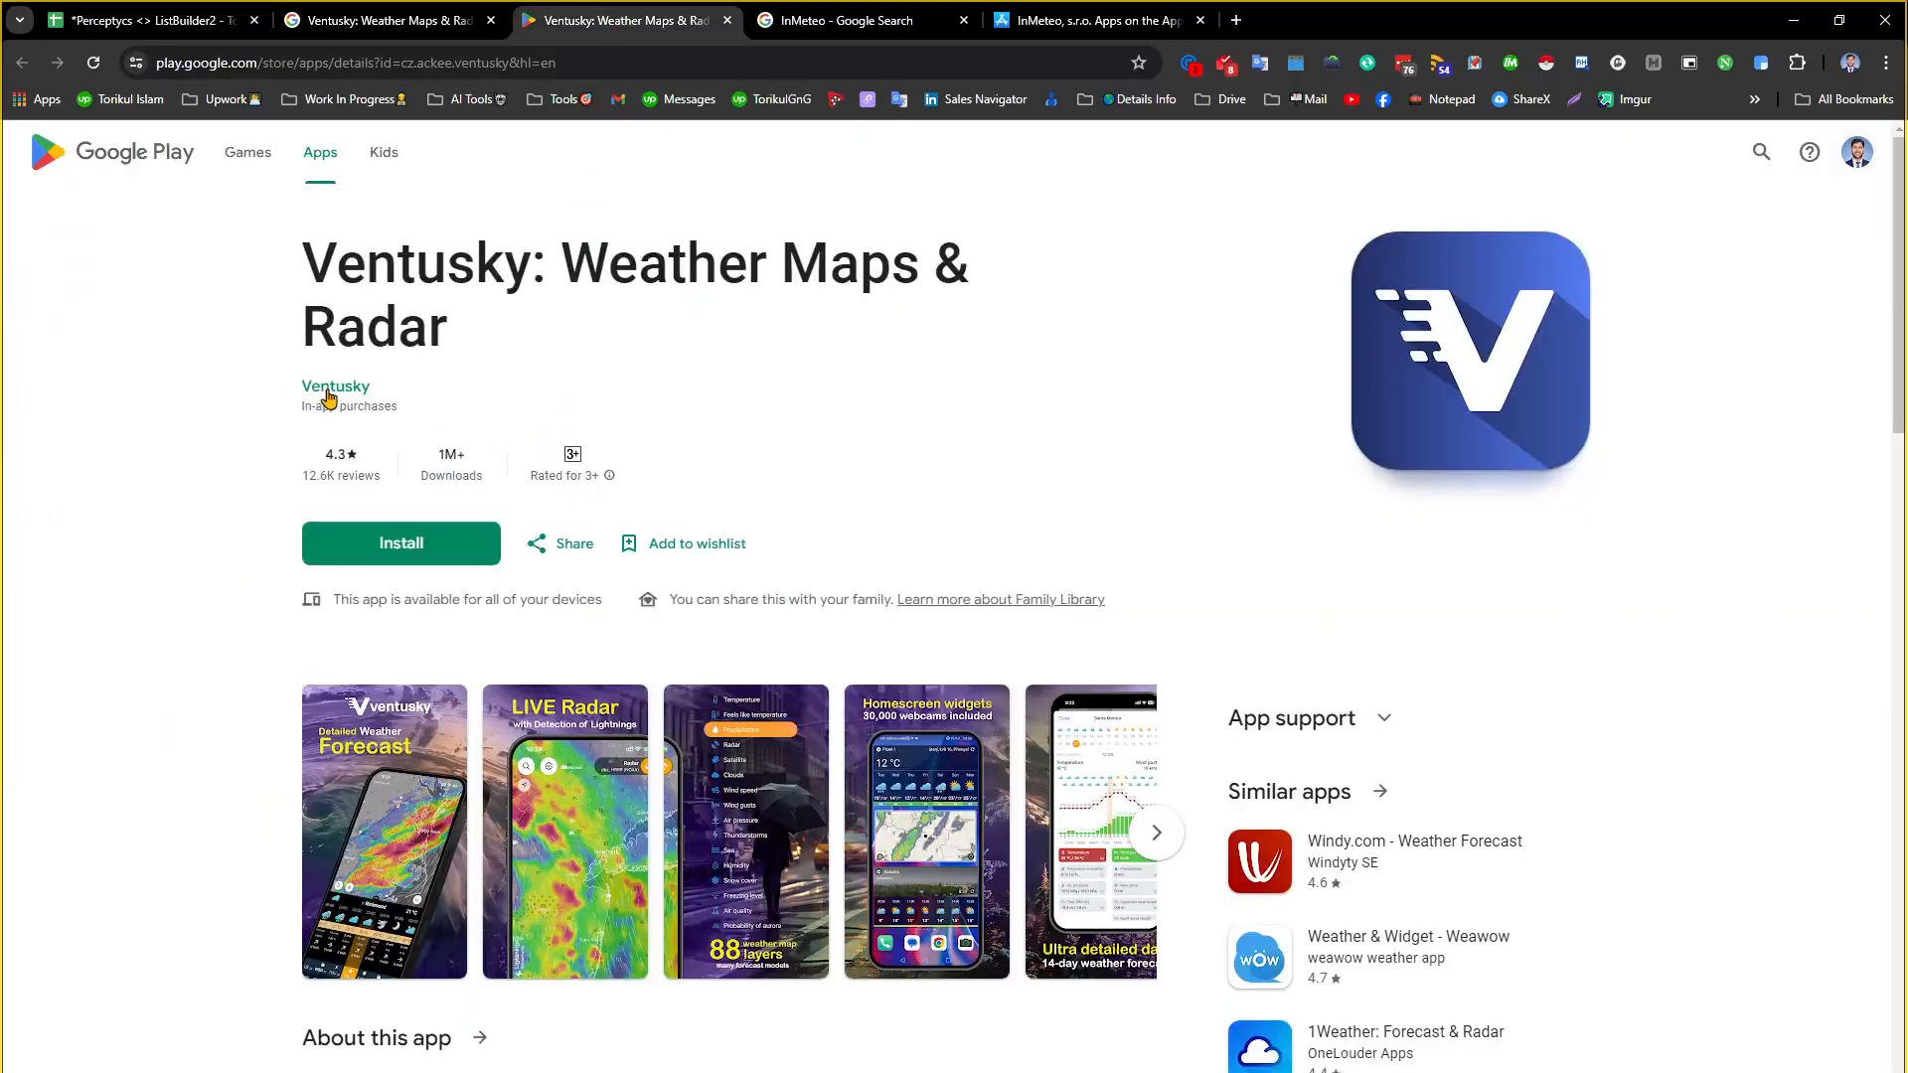
Place the App Store tab directly after the Google Play tab and copy the developer name "InMeteo, s.r.o."
left_click_drag(1093, 20, 884, 20)
left_click_drag(463, 266, 754, 267)
key("ctrl+c")
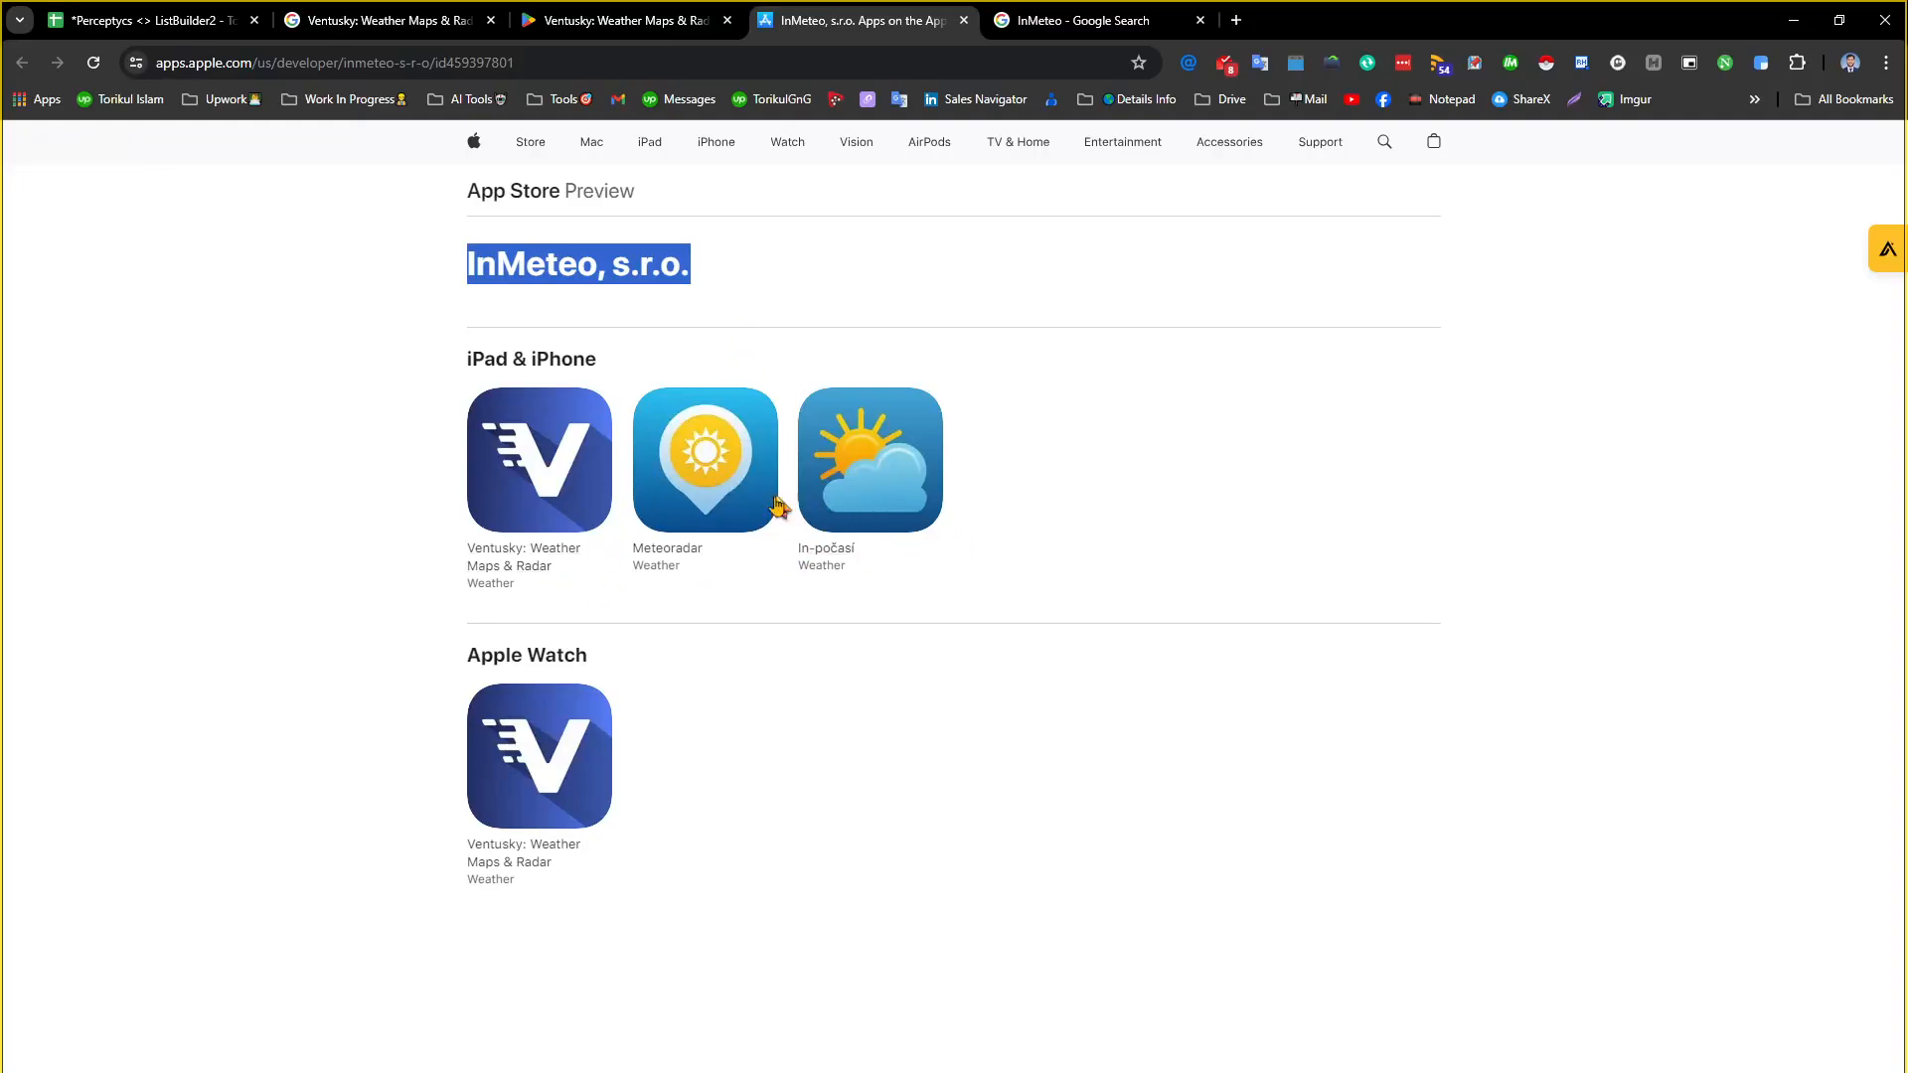
Open Ventusky's developer page on Google Play and compare its apps with InMeteo, s.r.o.'s App Store apps
left_click(690, 18)
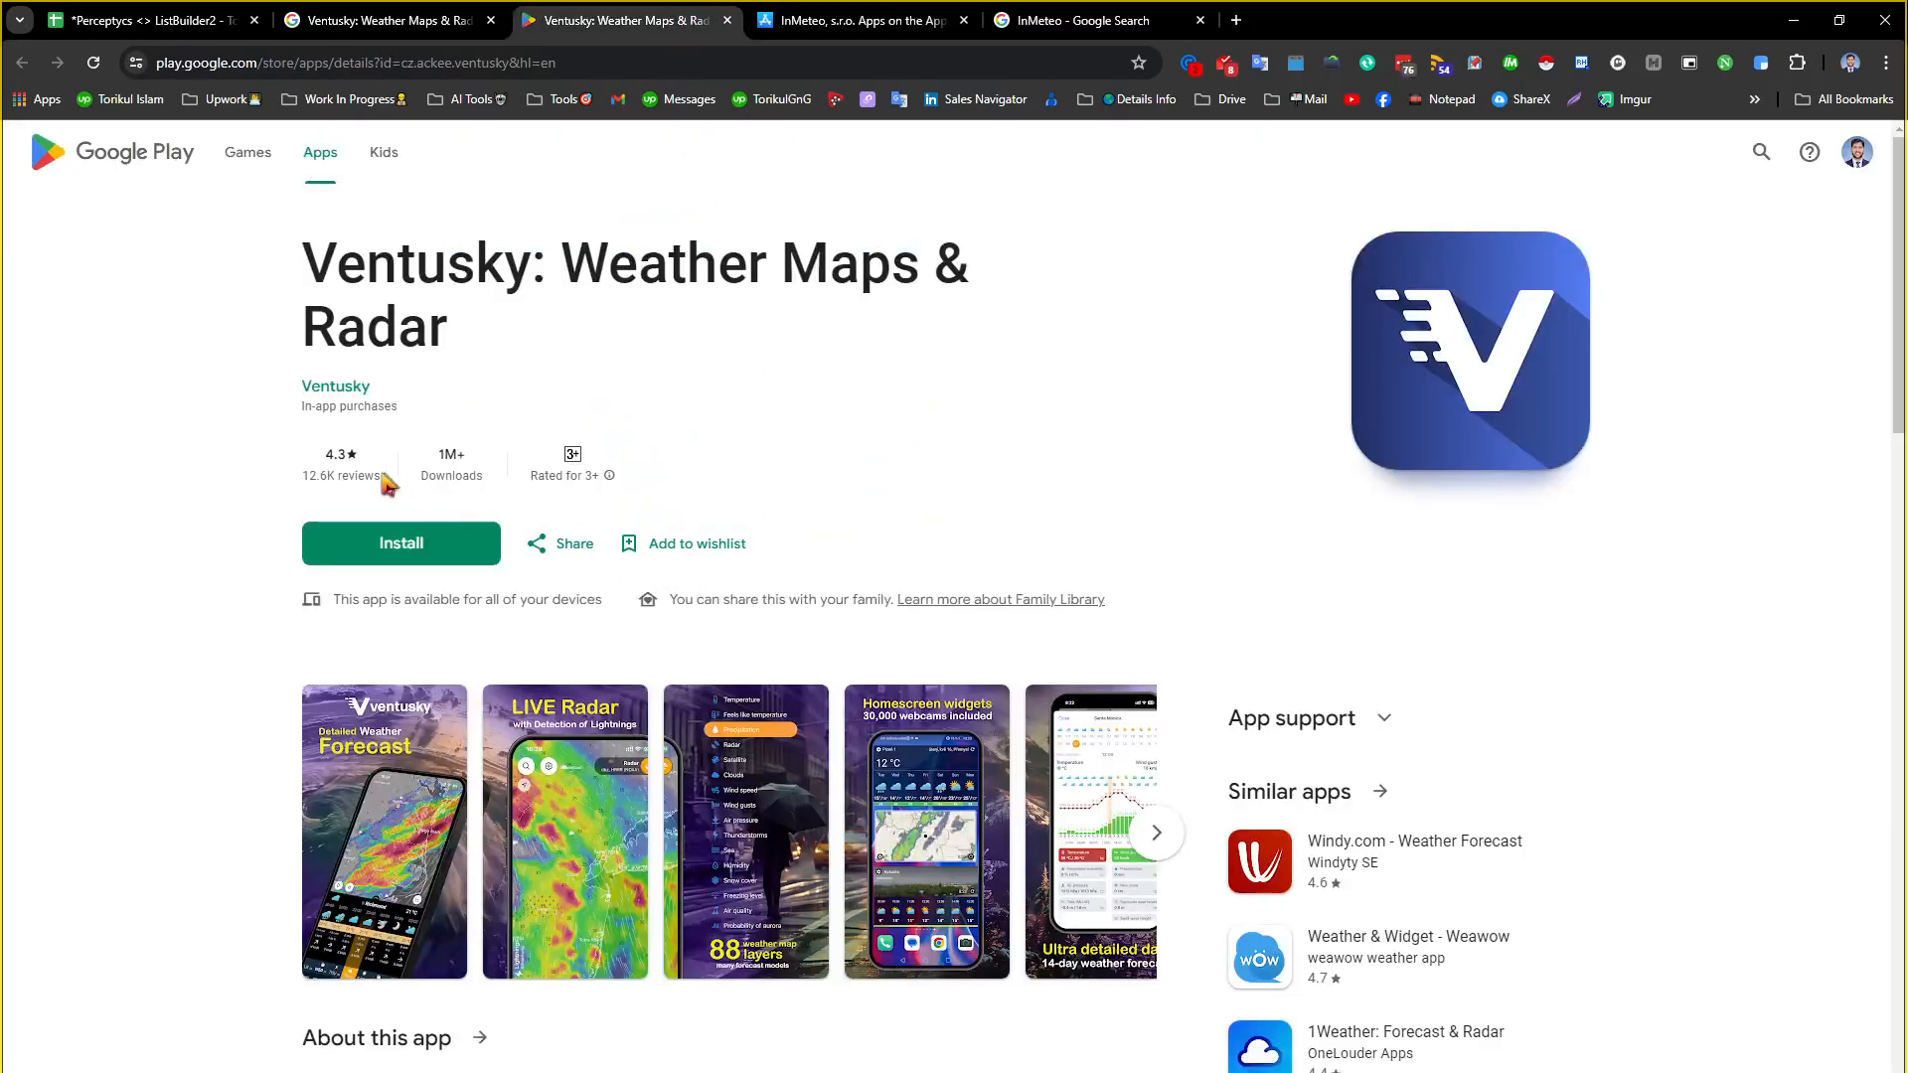
left_click(336, 387)
scroll(451, 746, "down", 5)
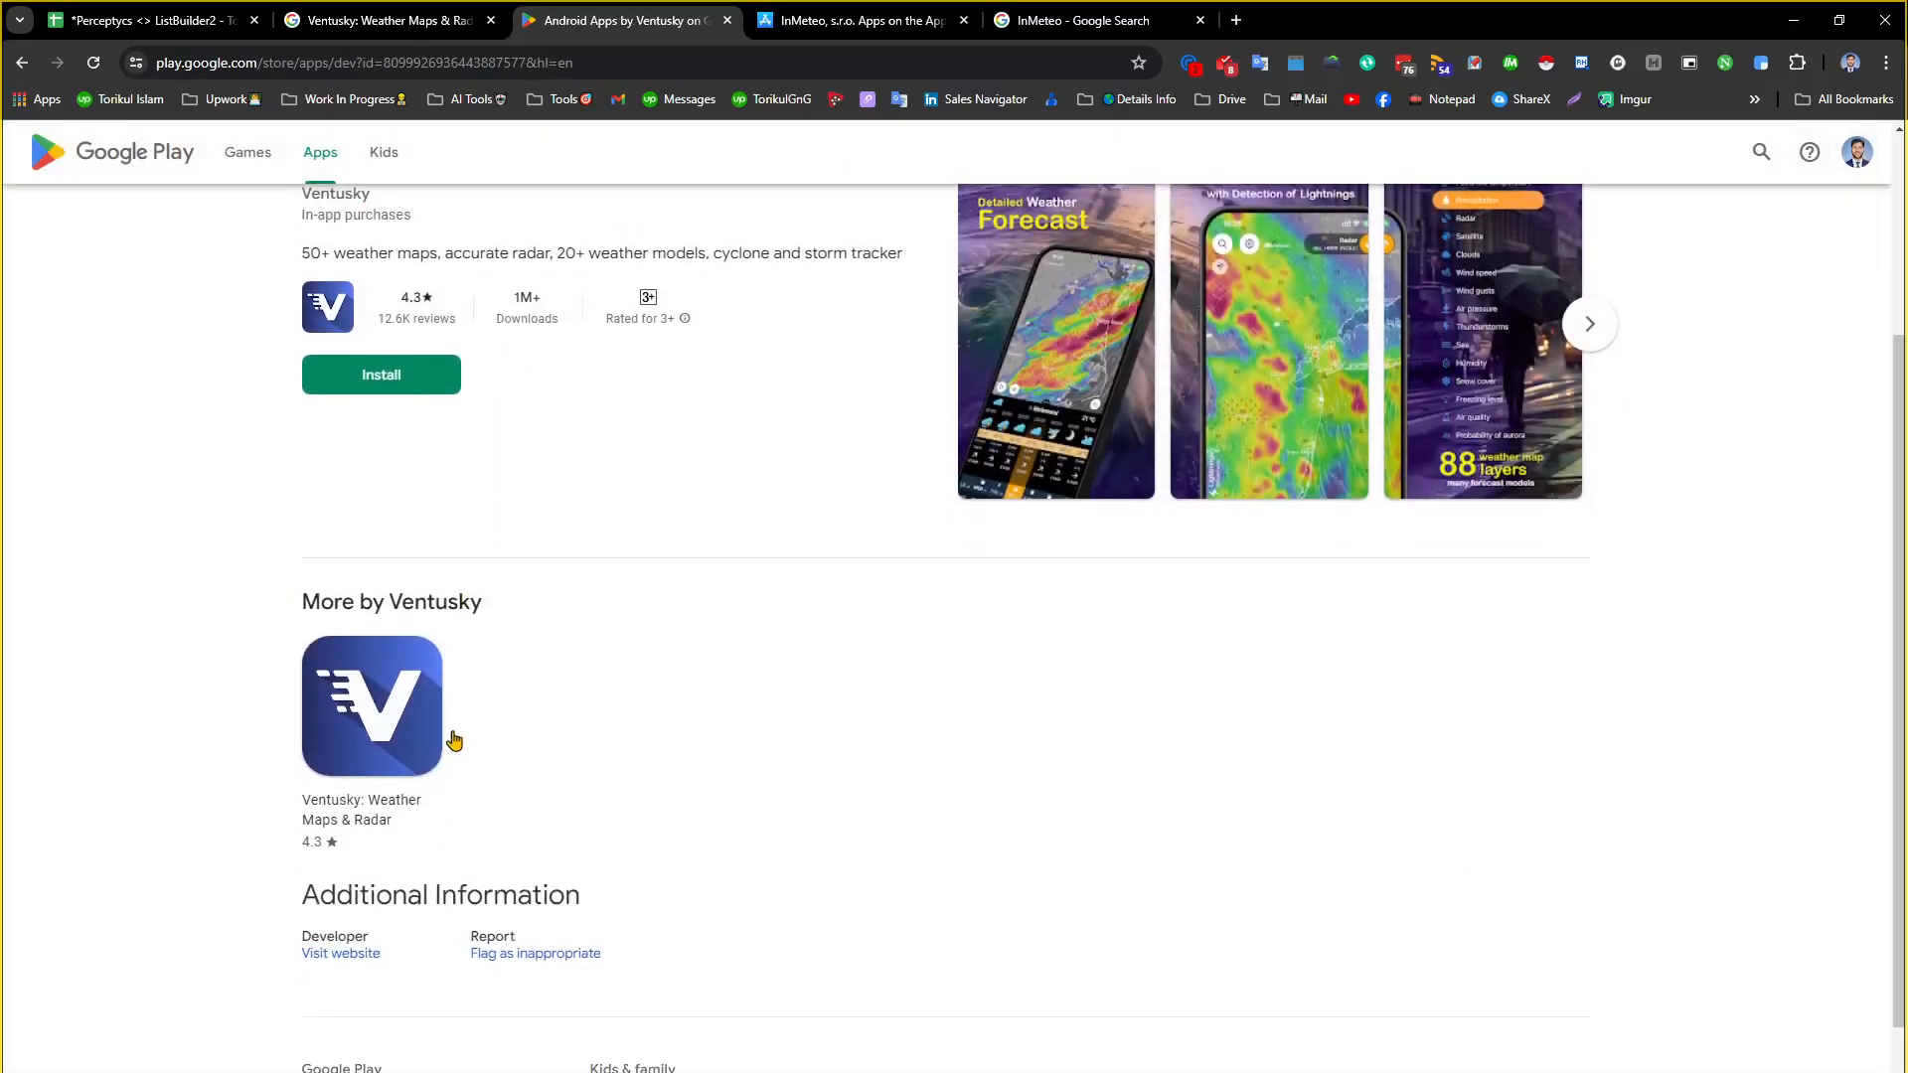
left_click(776, 20)
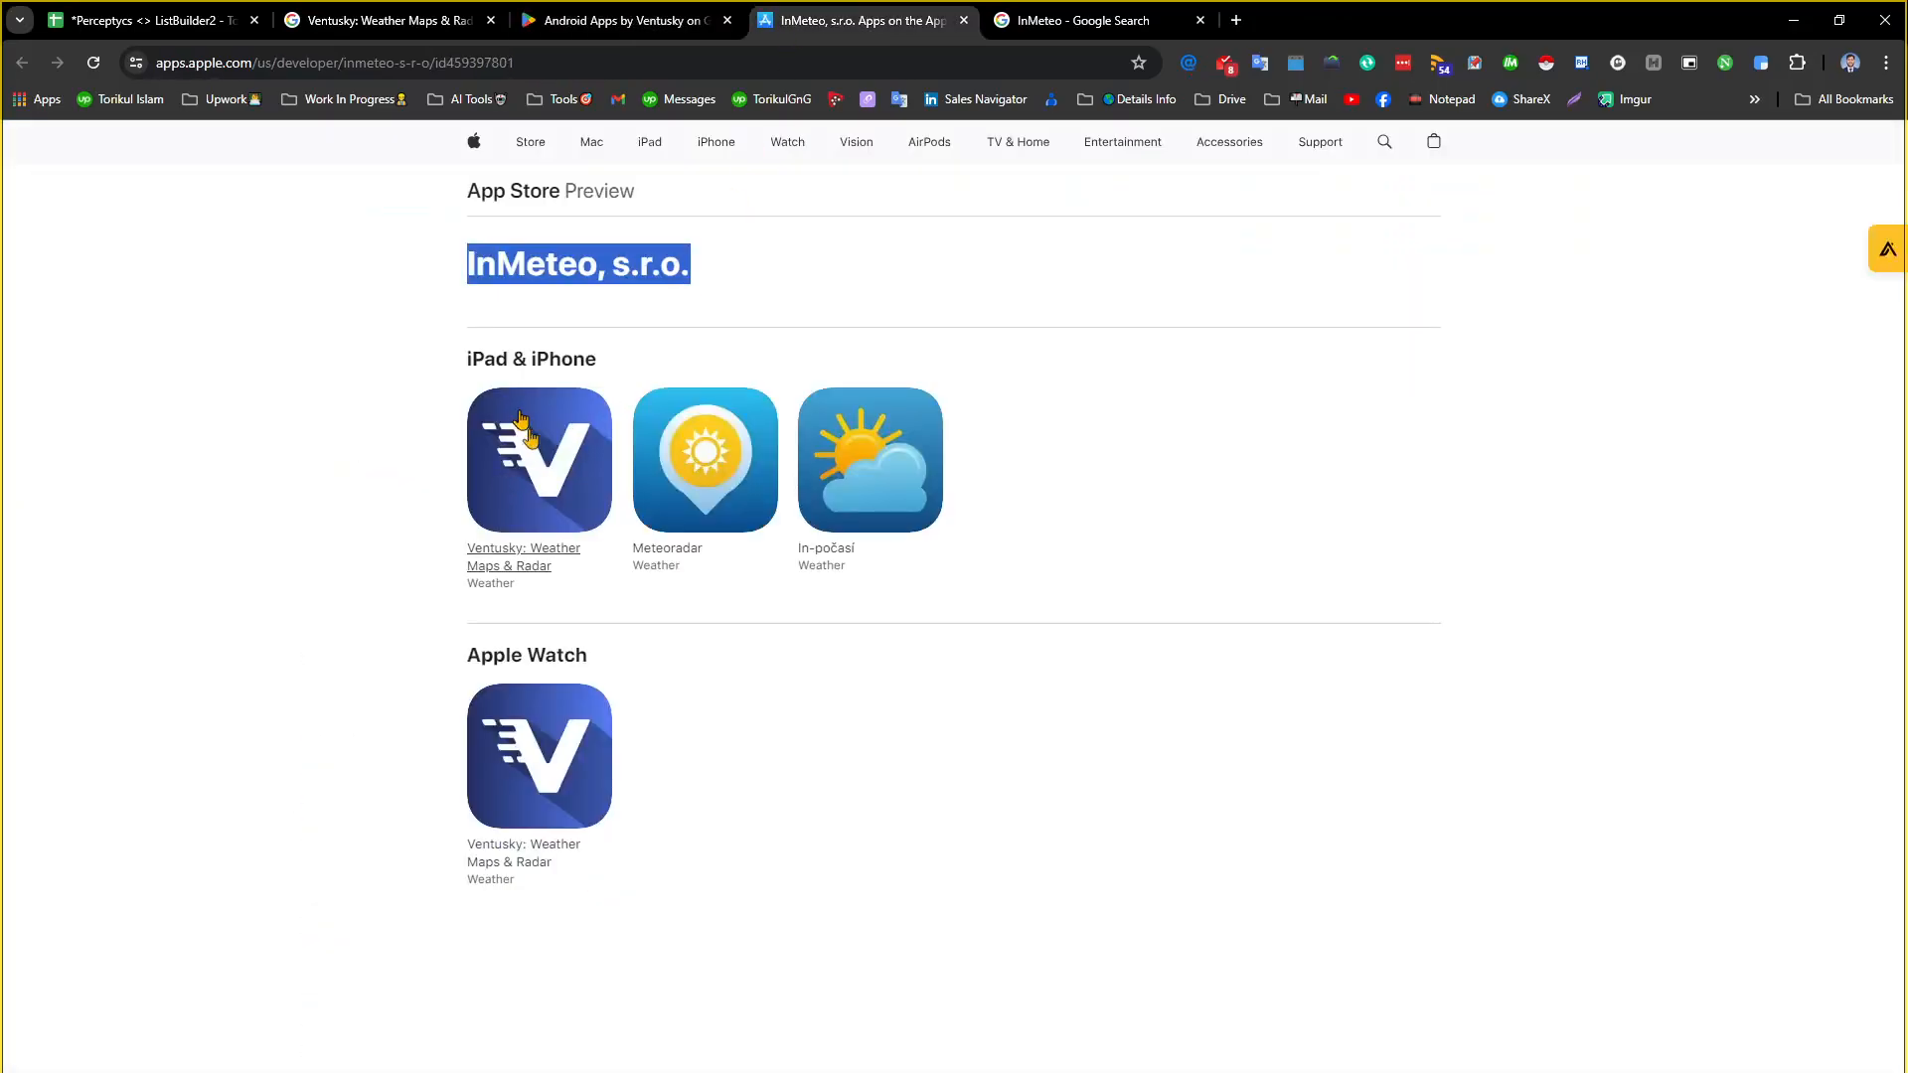
left_click(646, 15)
scroll(481, 540, "up", 3)
left_click(775, 15)
Replace the InMeteo query with the copied developer name and search Google for "InMeteo, s.r.o."
left_click(1093, 20)
left_click(349, 177)
key("ctrl+a")
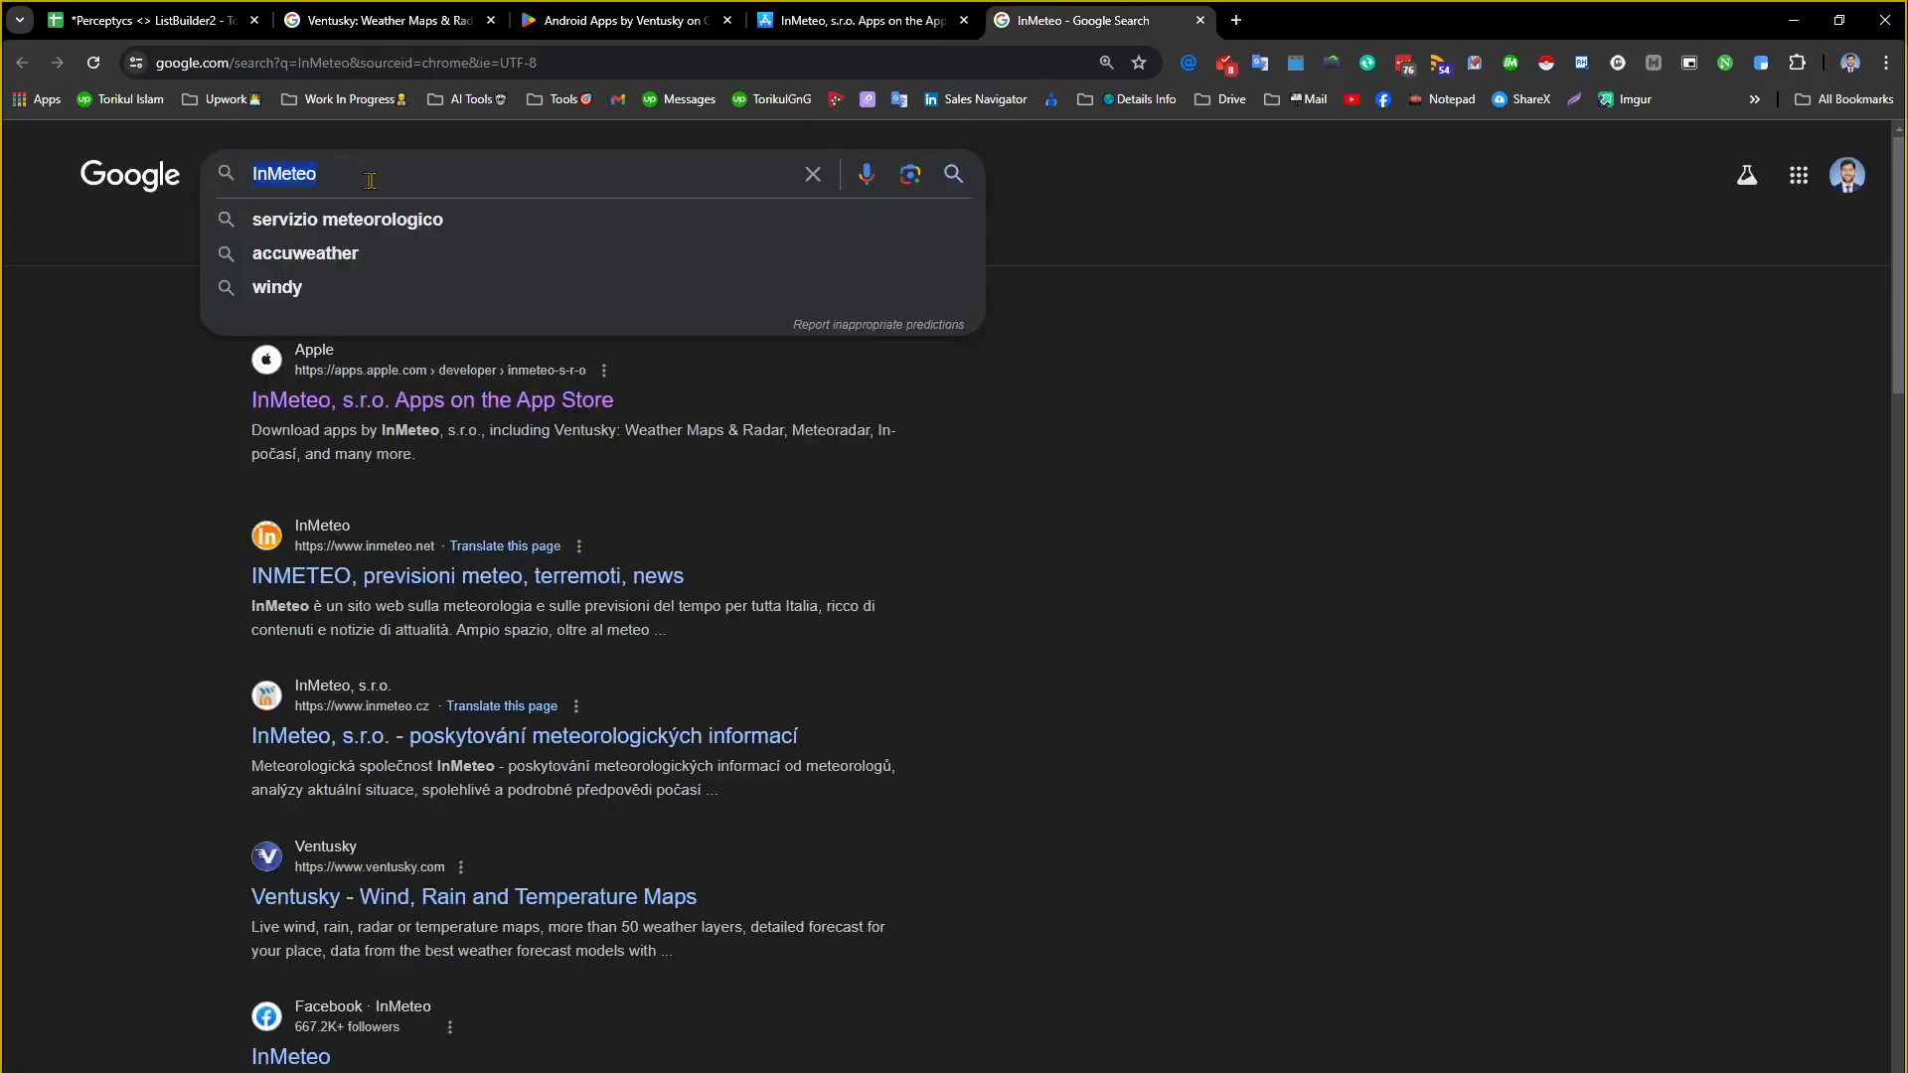
key("ctrl+v")
key("Return")
left_click(939, 1072)
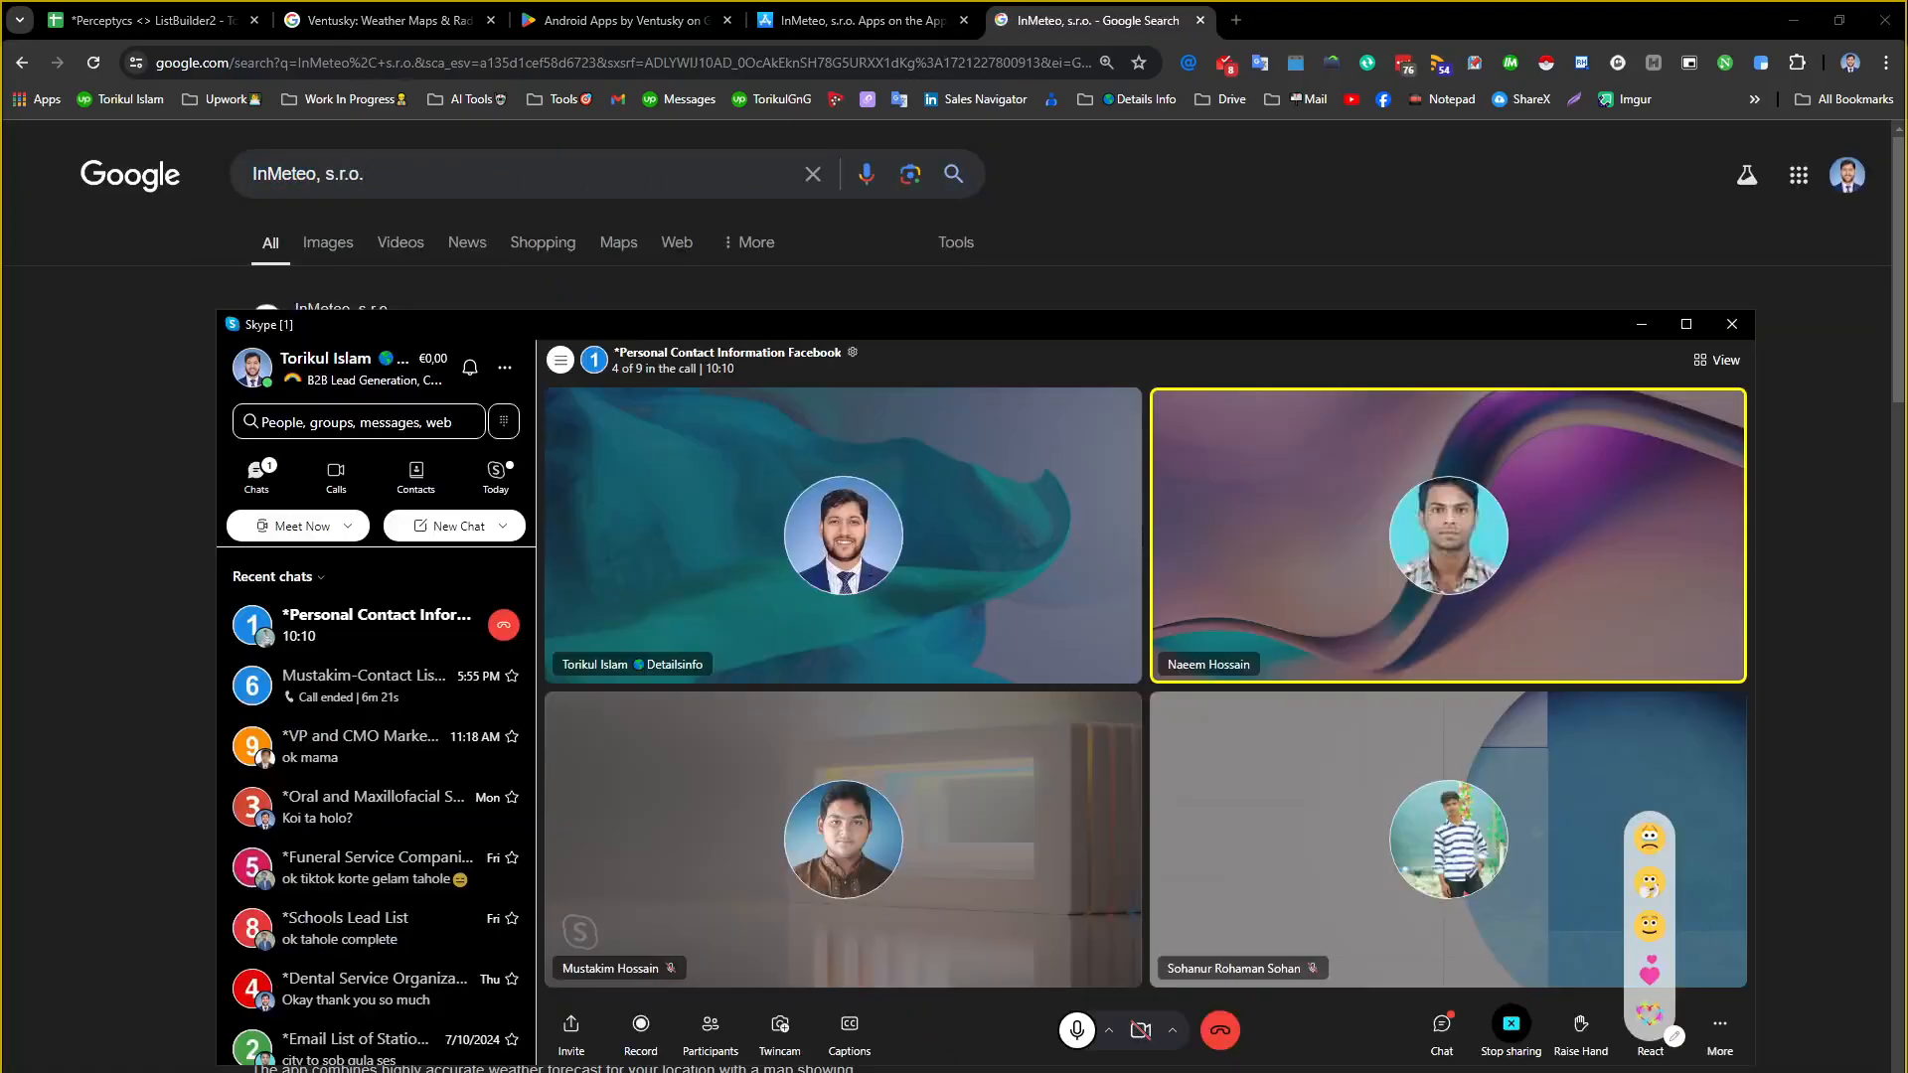
left_click(71, 736)
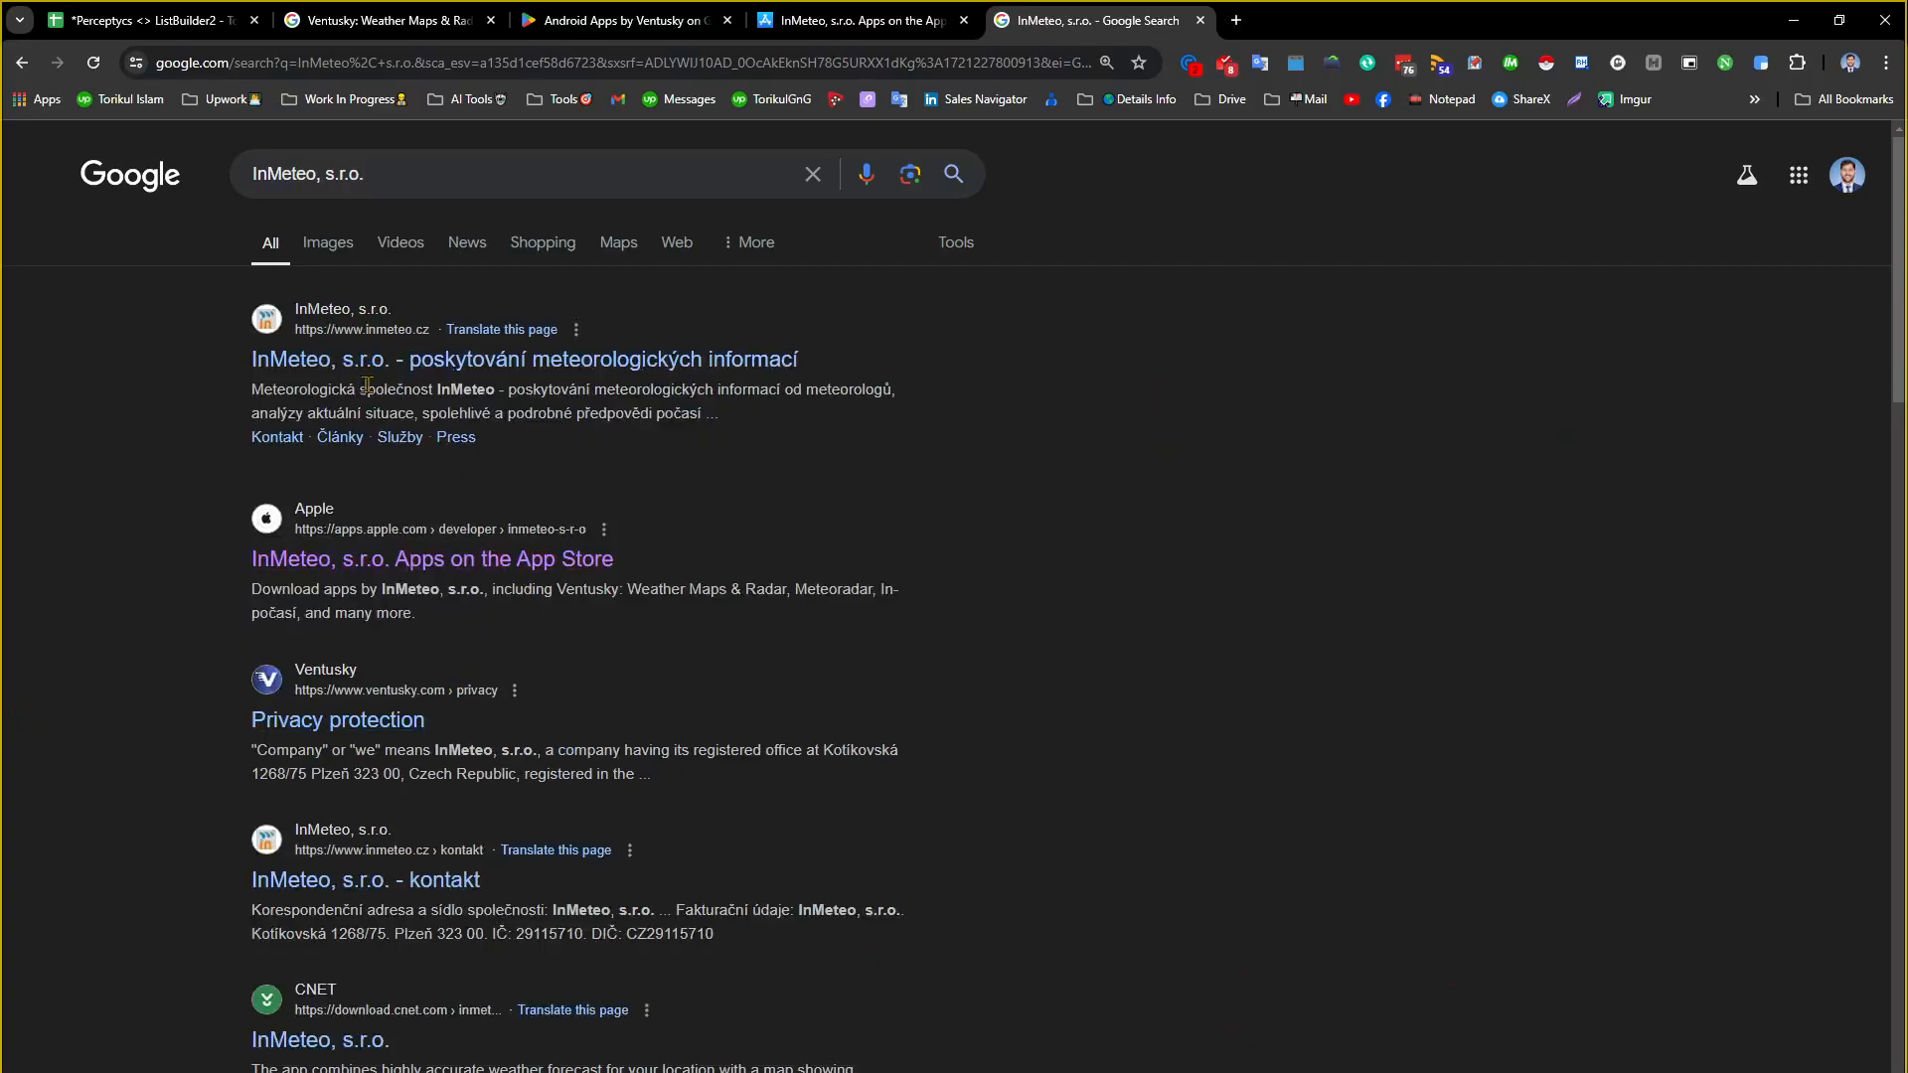
Open the InMeteo, s.r.o. website in a new tab and recheck the developer name on Ventusky's Google Play developer page
middle_click(380, 360)
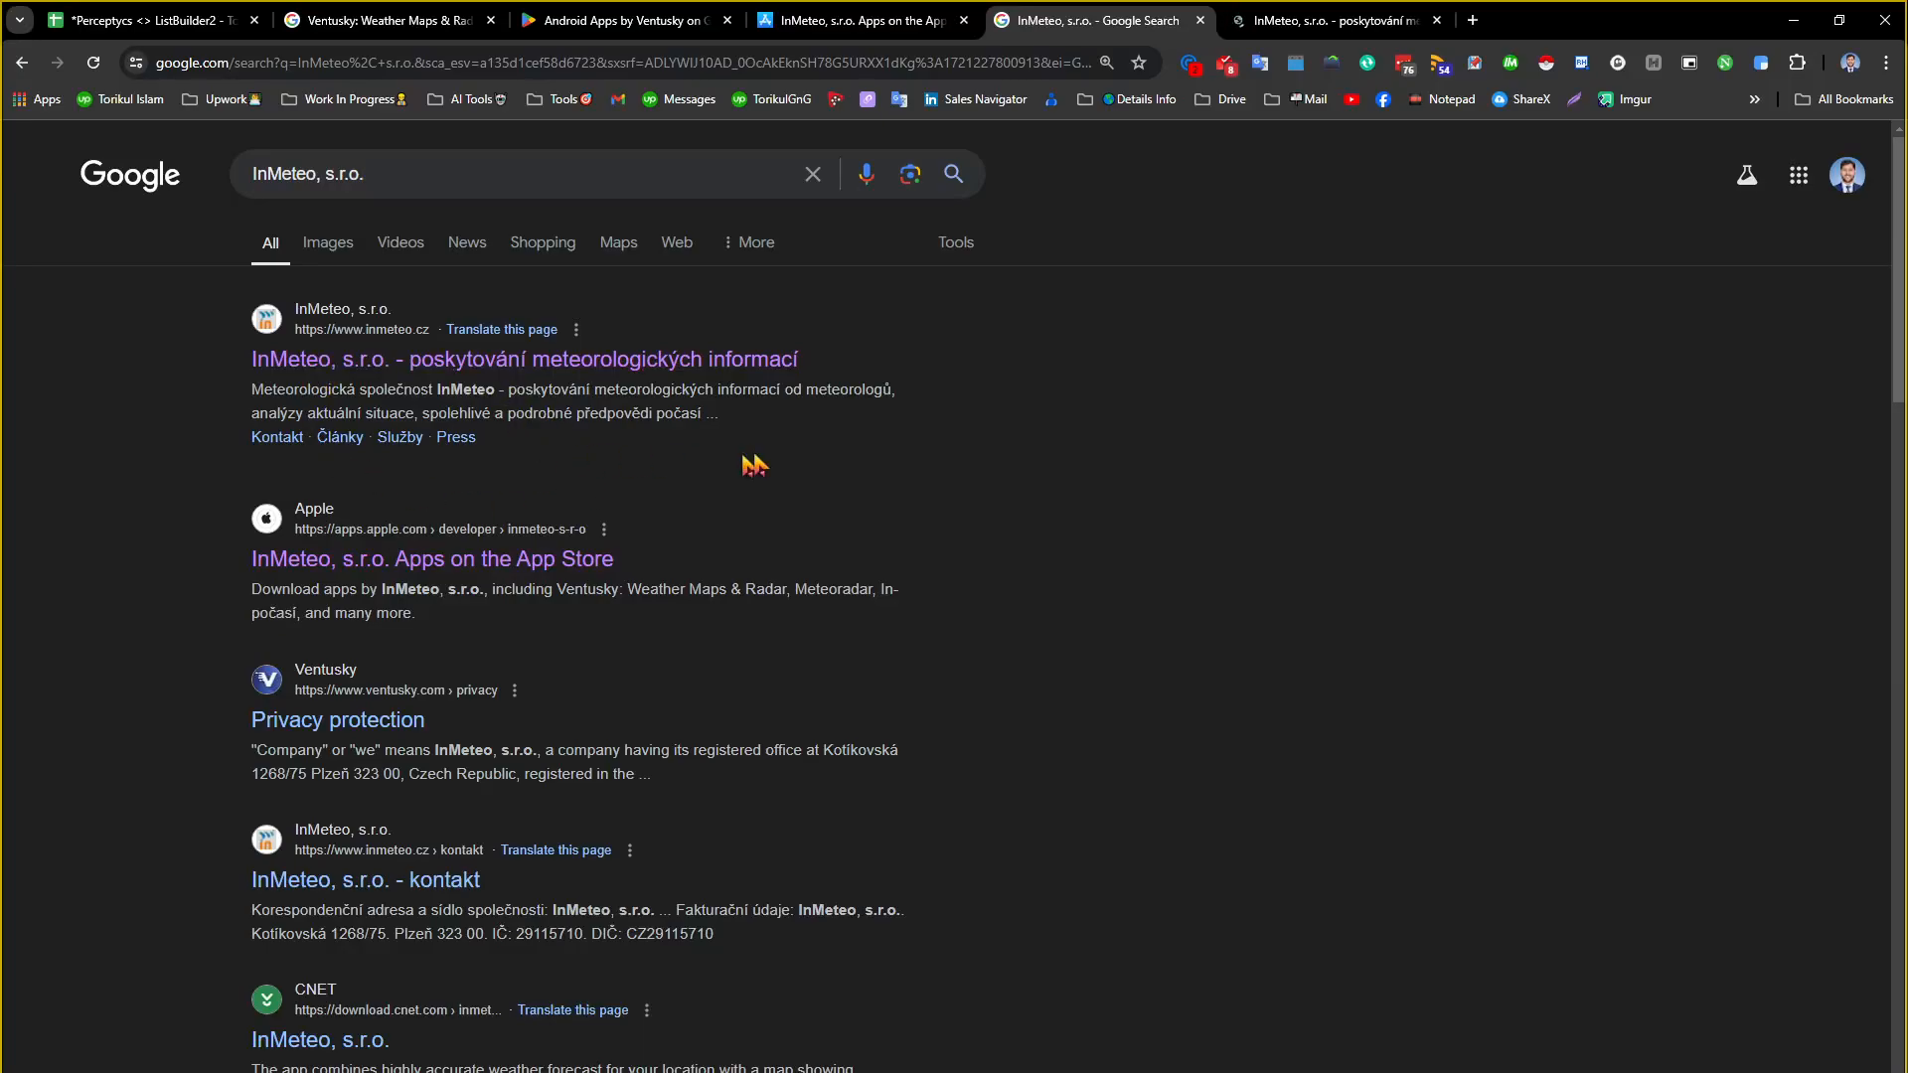
key("ctrl+shift+Tab")
key("ctrl+shift+Tab")
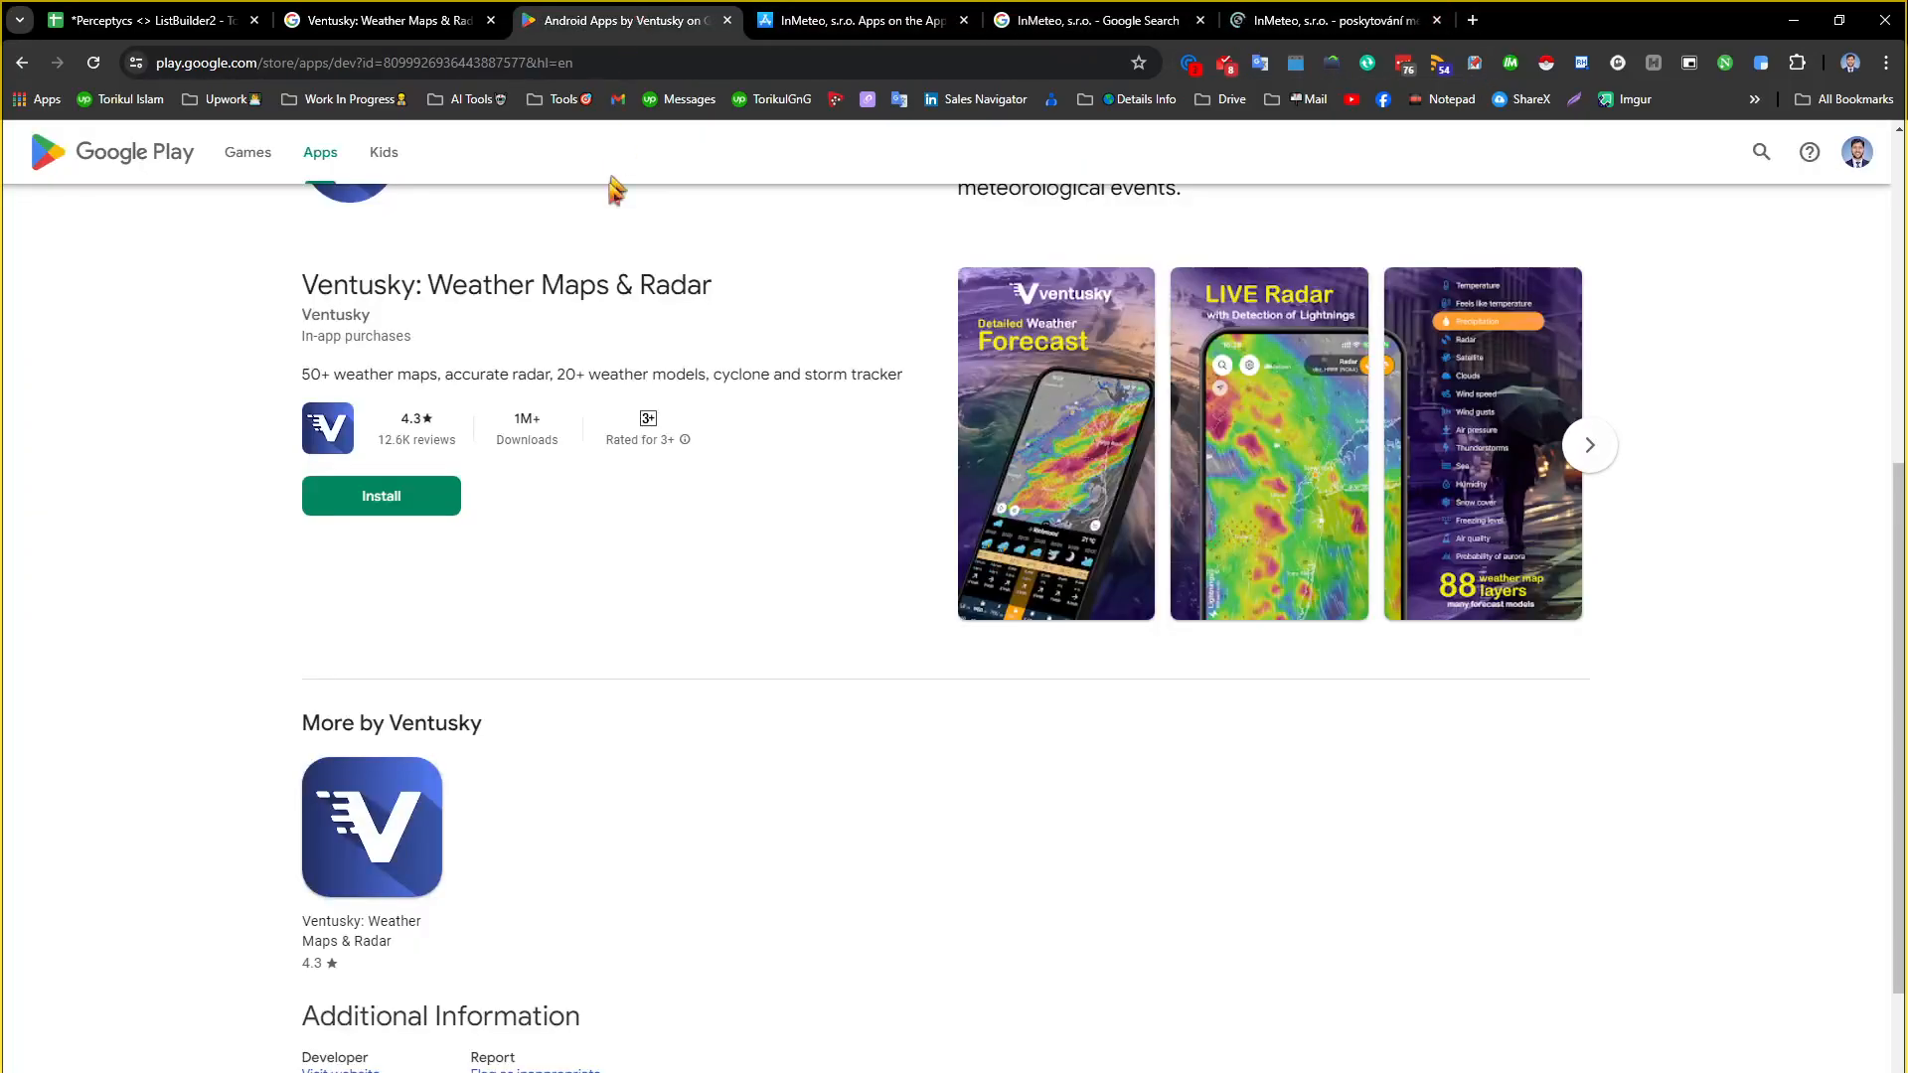
scroll(256, 413, "up", 3)
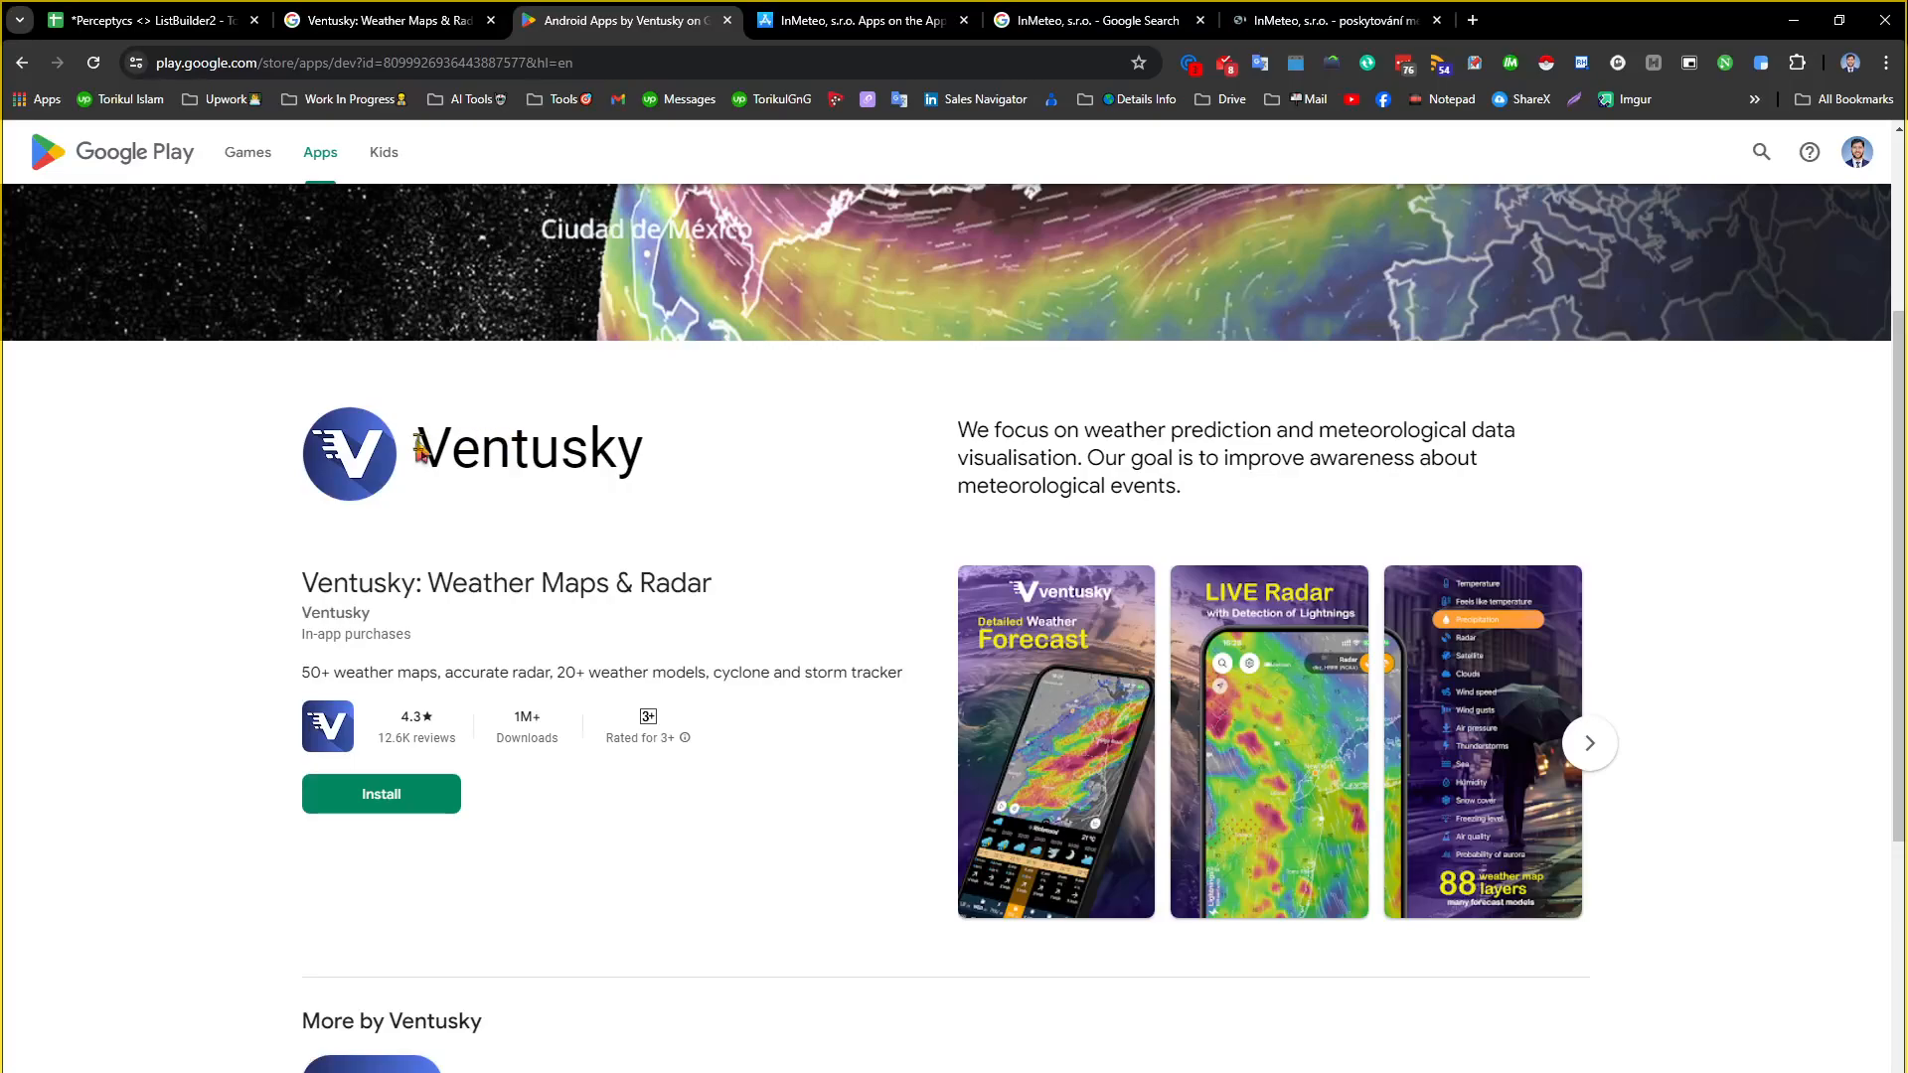
left_click_drag(419, 447, 688, 459)
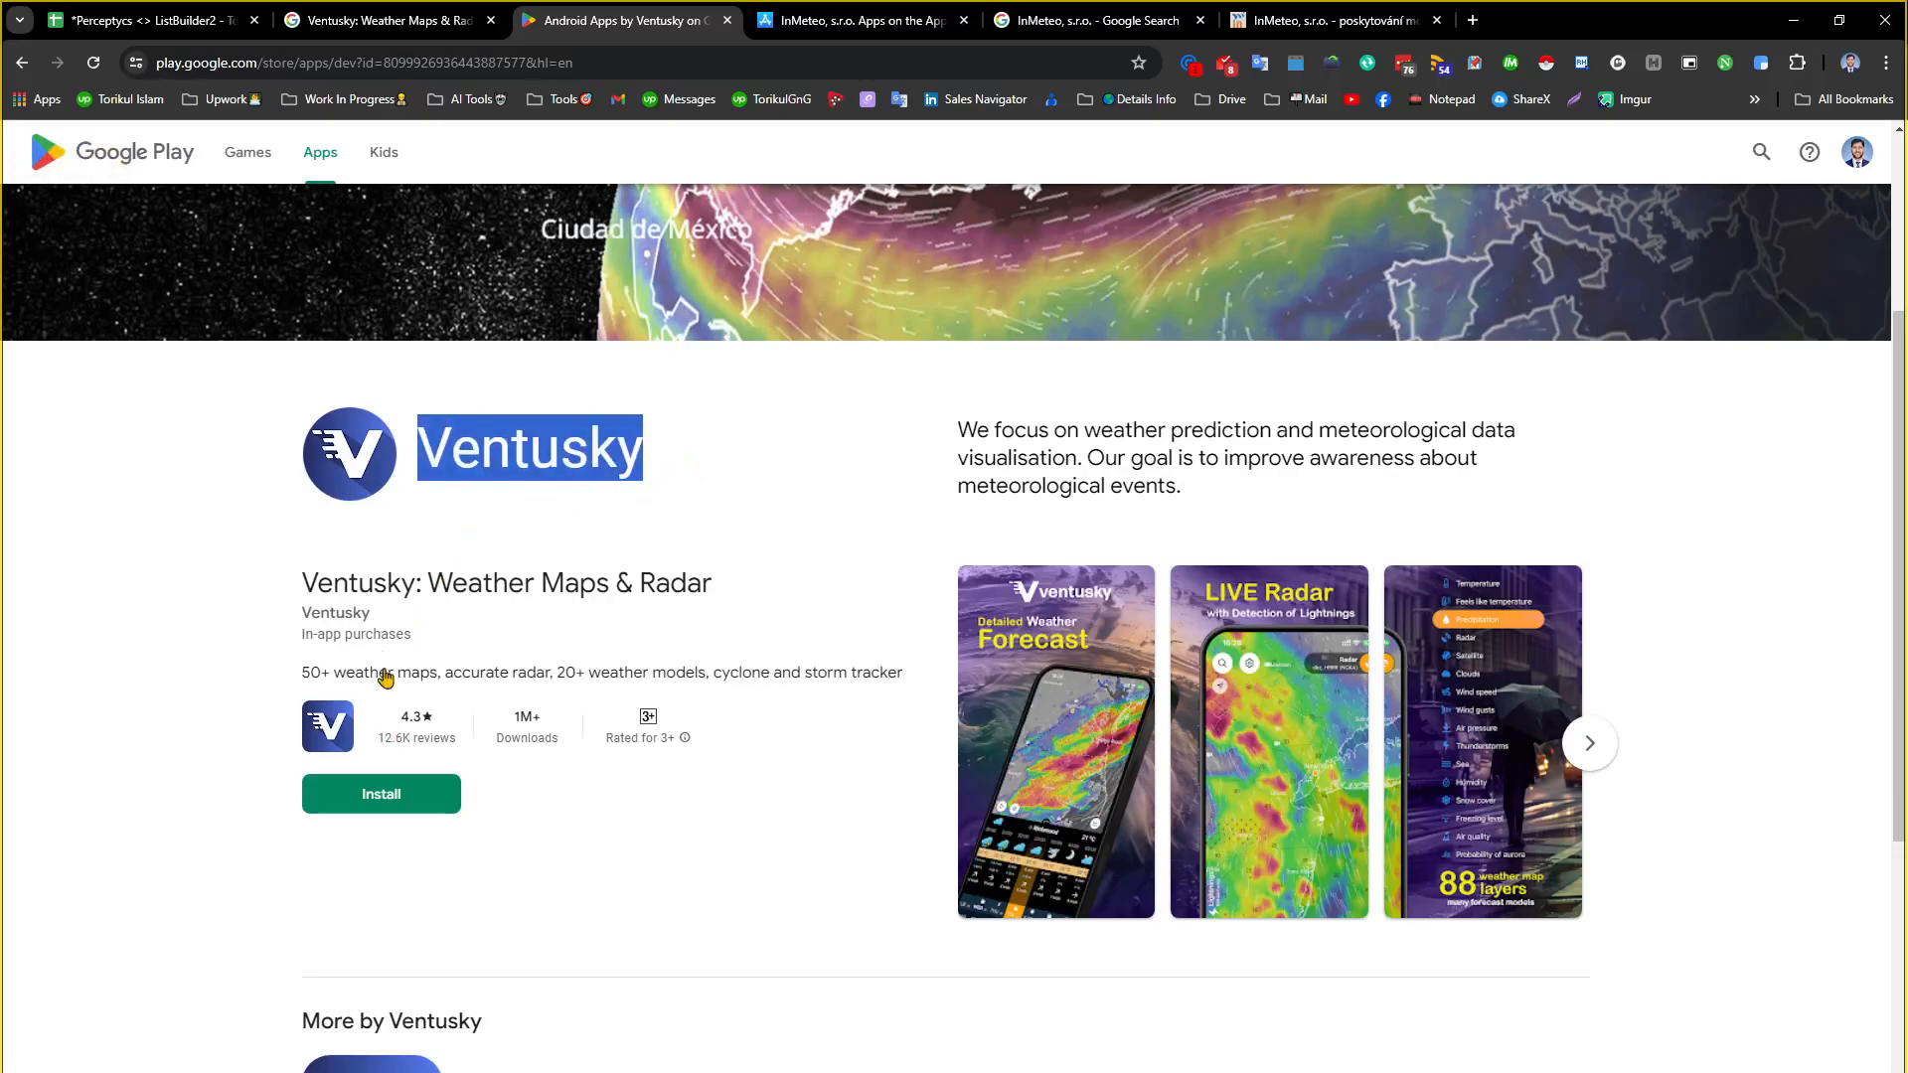
Reopen the developer page from the Ventusky app listing, copy the developer name "Ventusky" and review the developer's apps
left_click(22, 65)
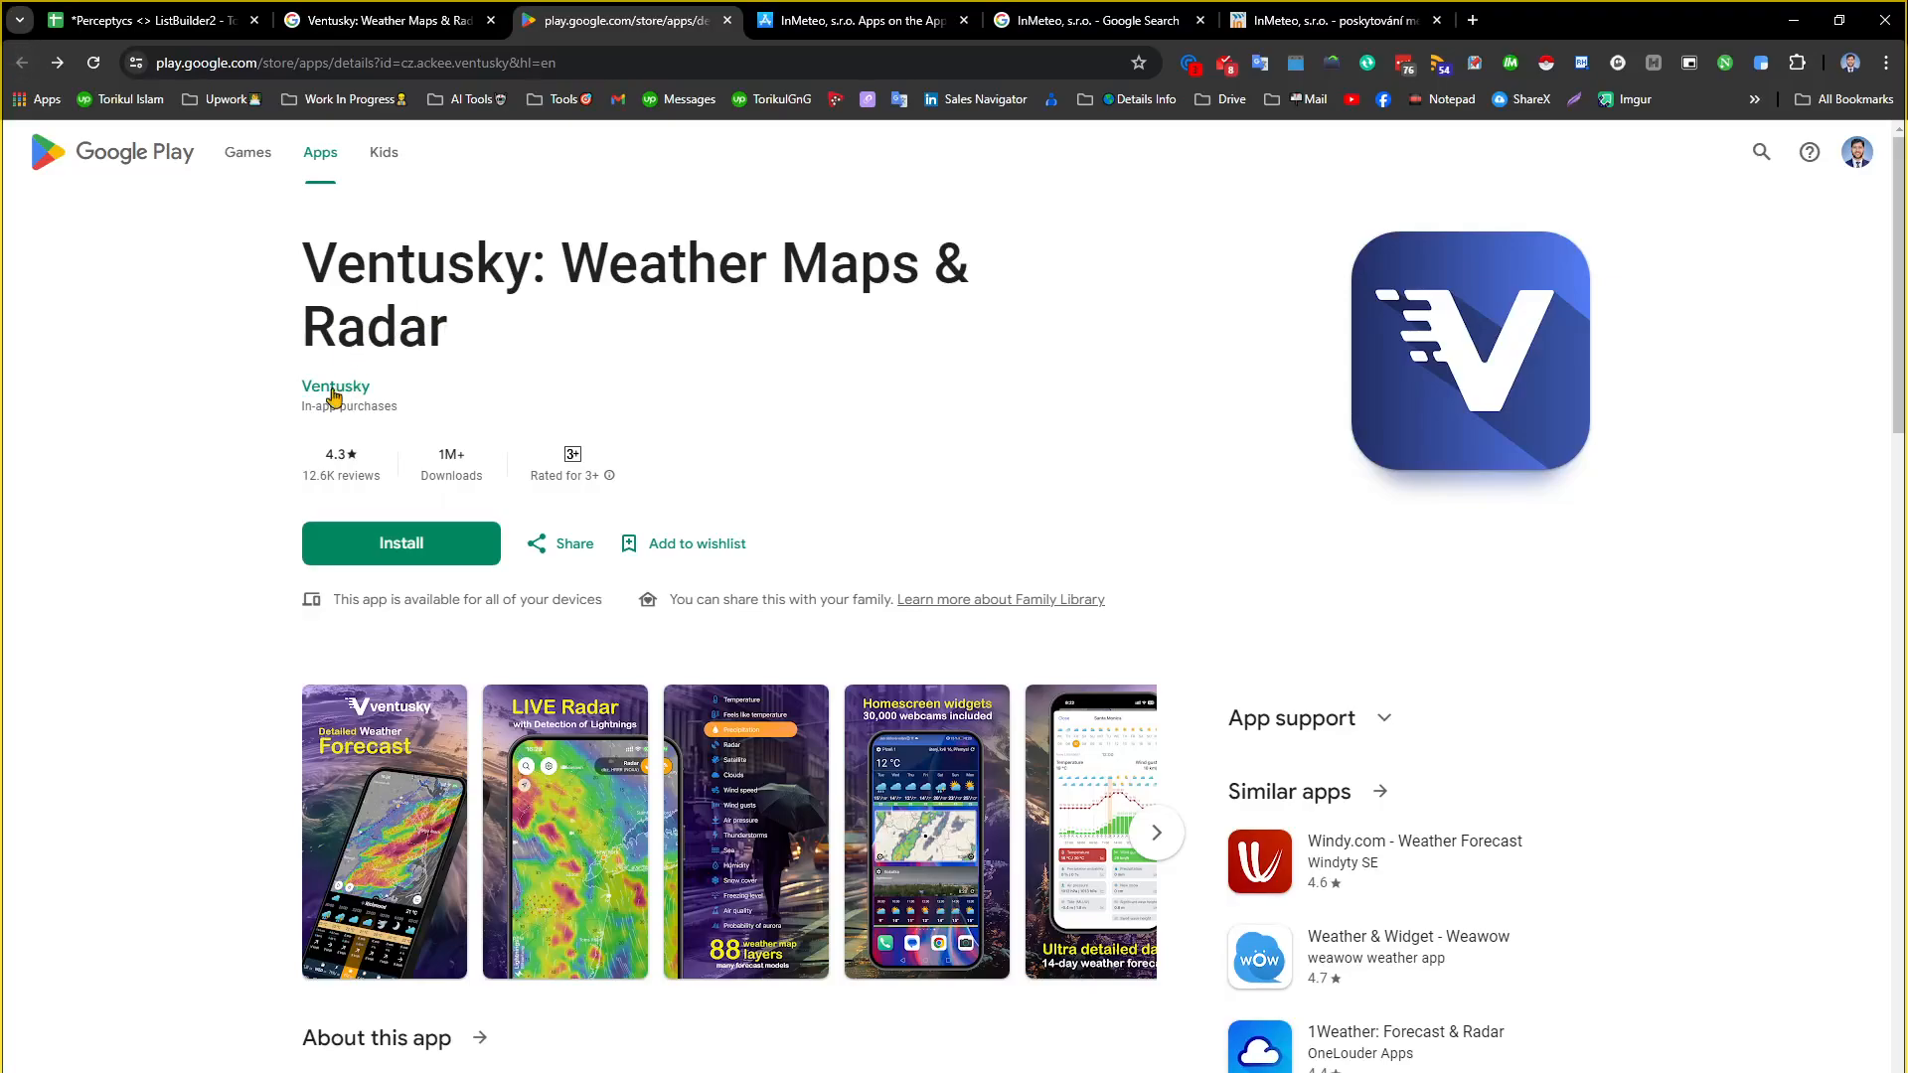
left_click(334, 396)
scroll(425, 536, "down", 3)
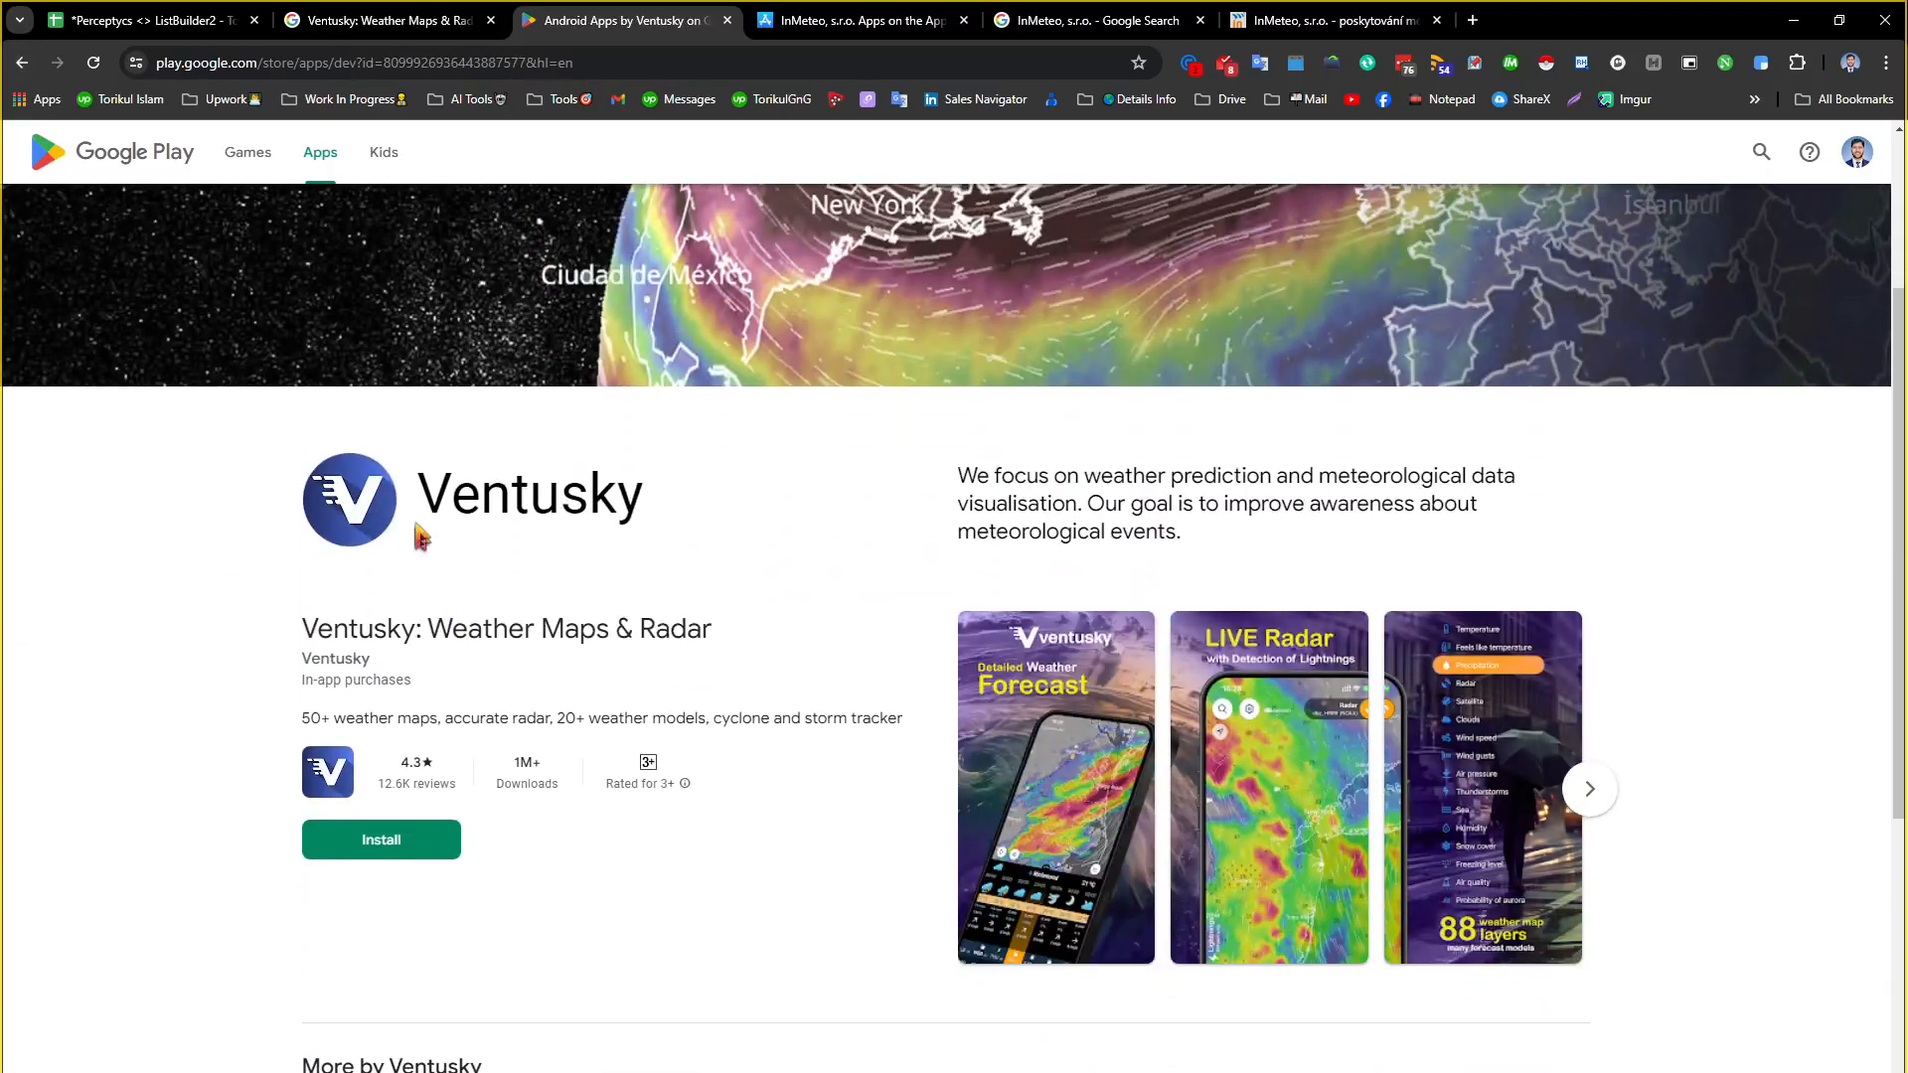
left_click_drag(422, 532, 722, 514)
key("ctrl+c")
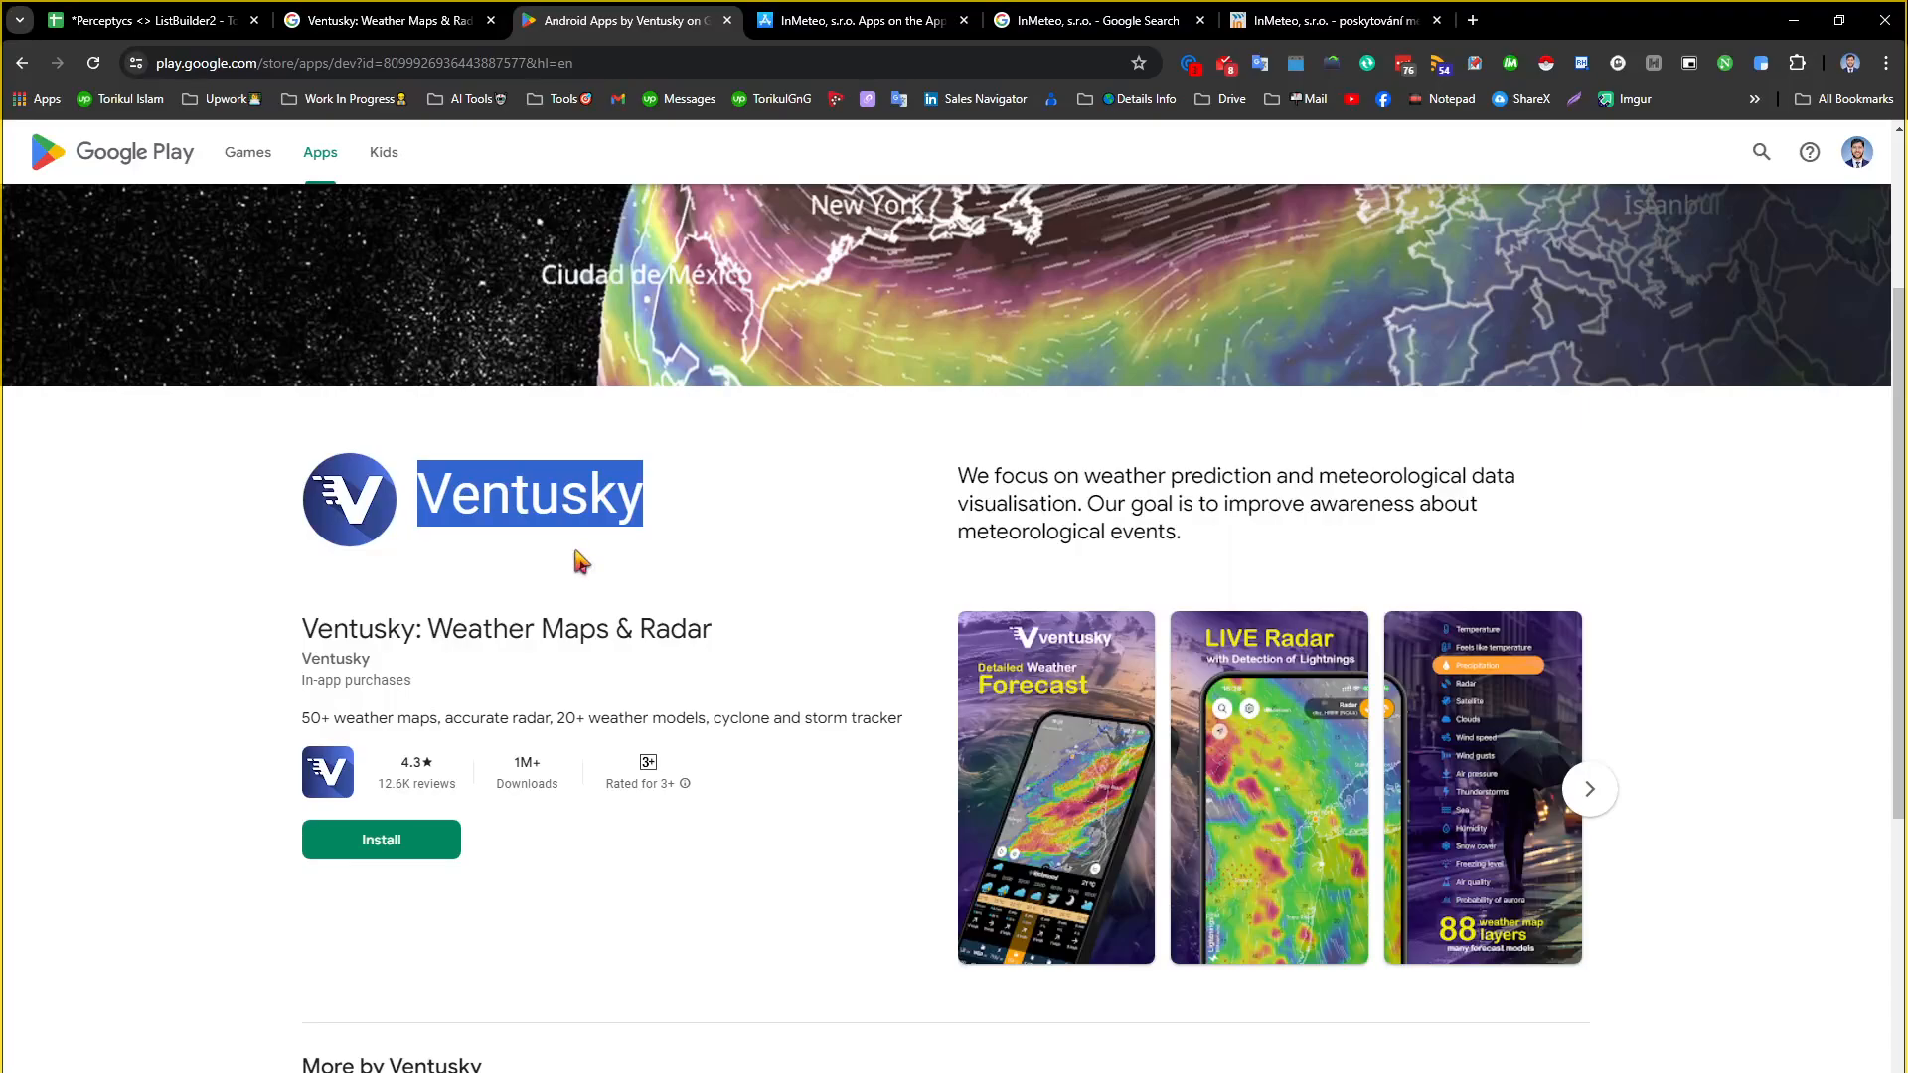
scroll(669, 831, "down", 4)
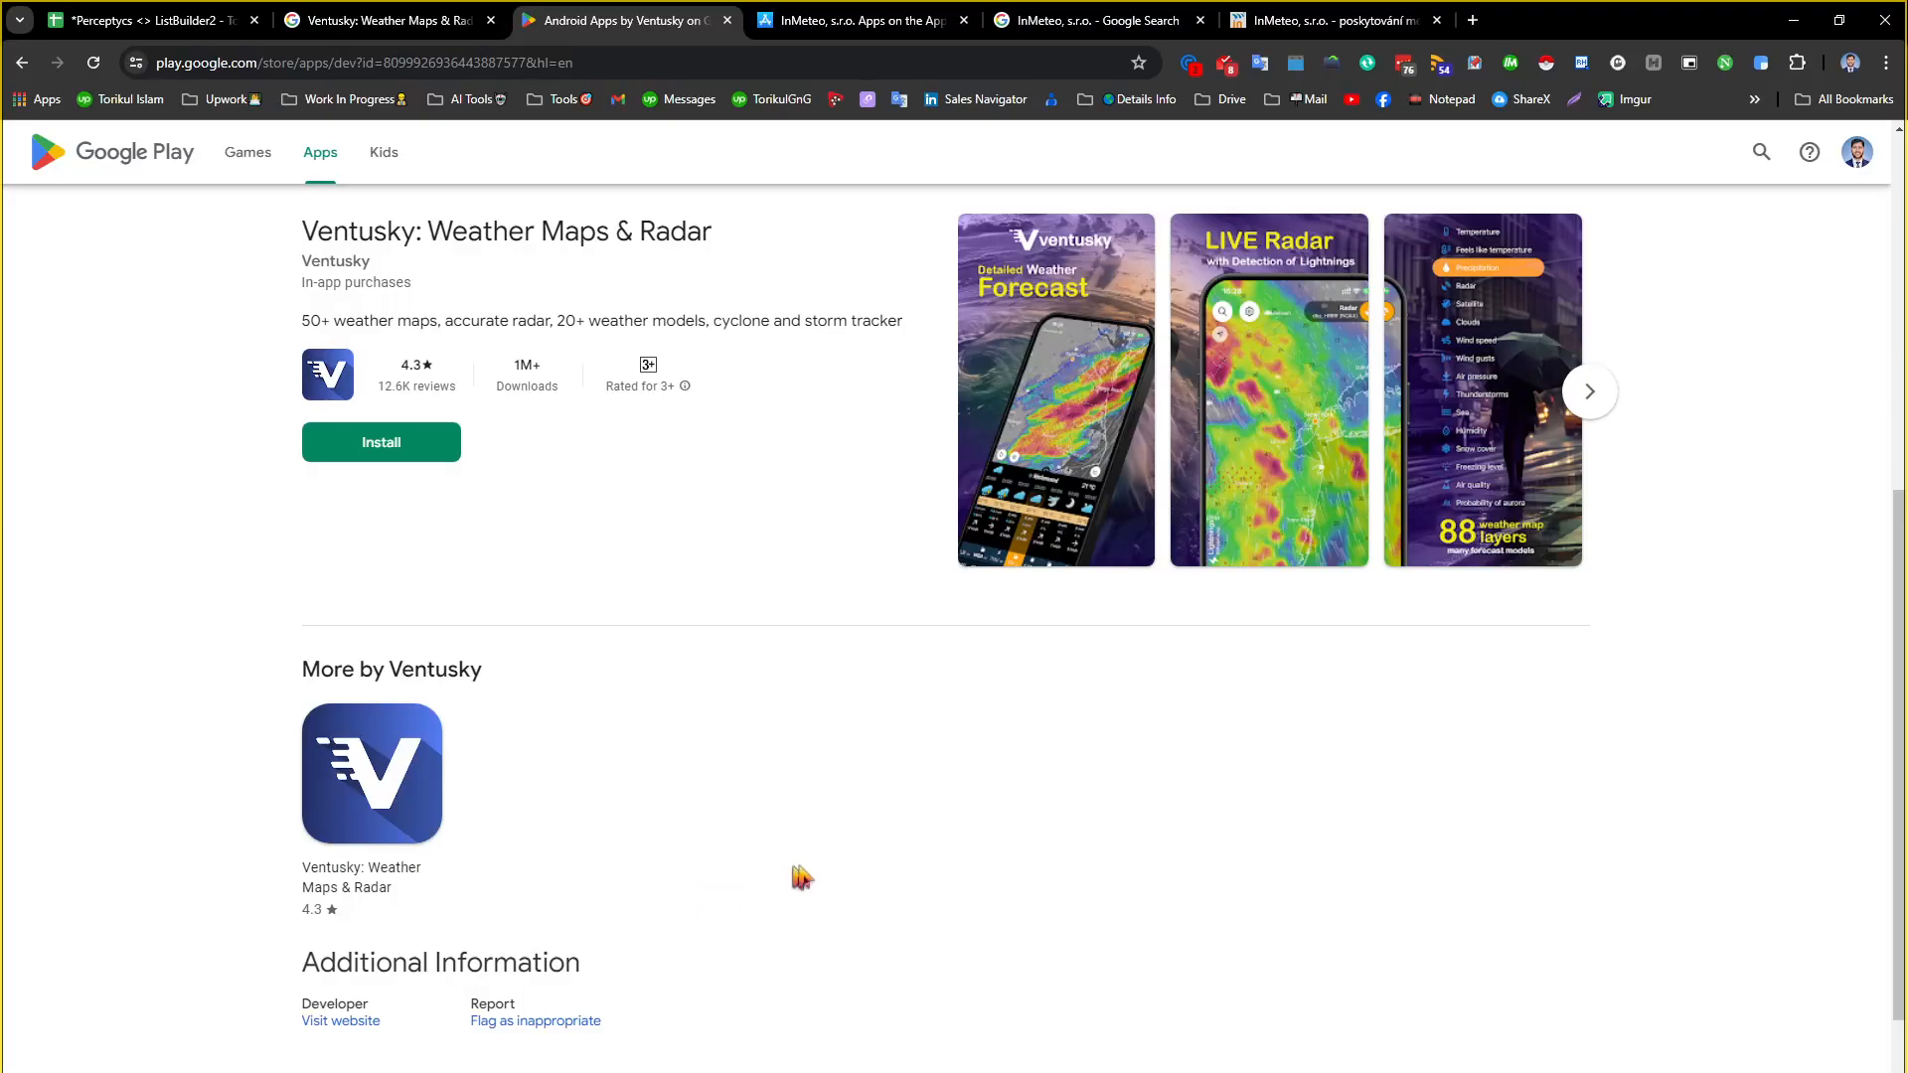
Search Google for "Ventusky" in place of the InMeteo query and open the official ventusky.com website in its own tab
left_click(1030, 12)
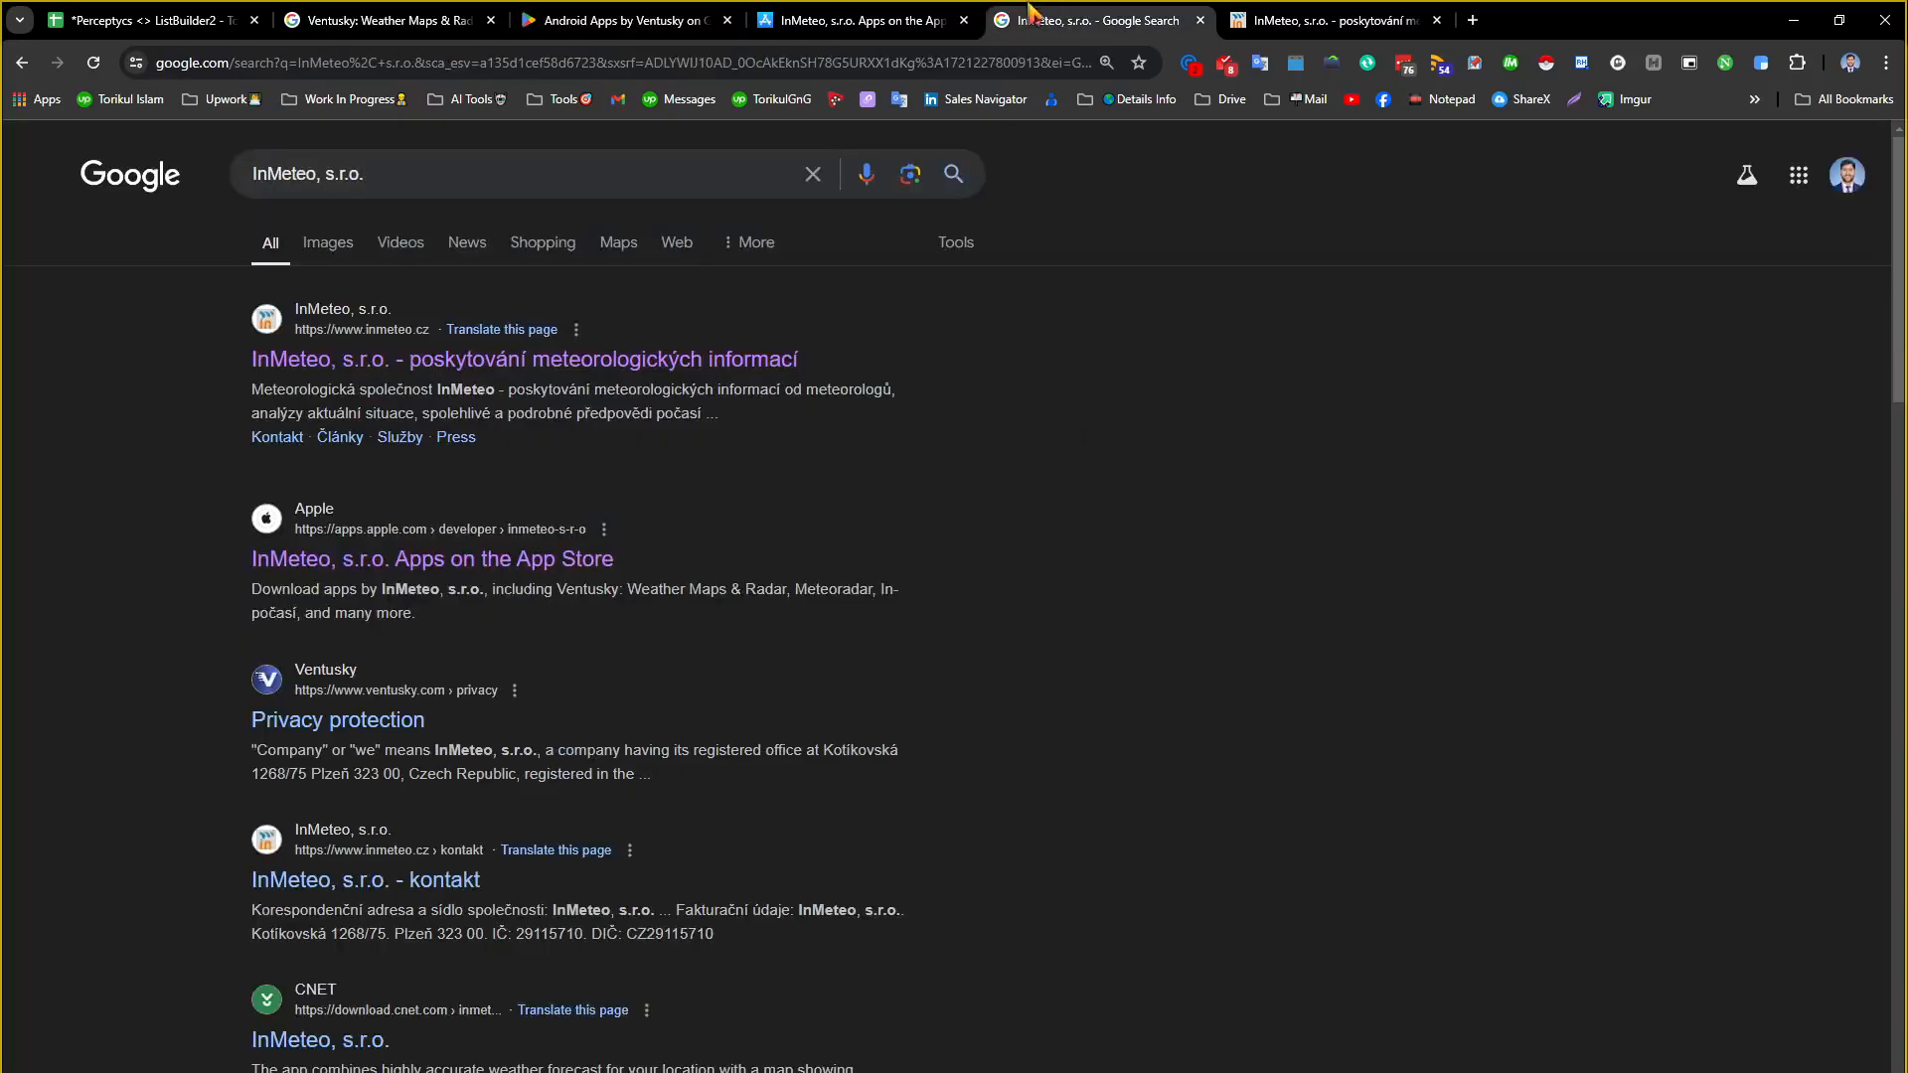
triple_click(371, 174)
key("ctrl+v")
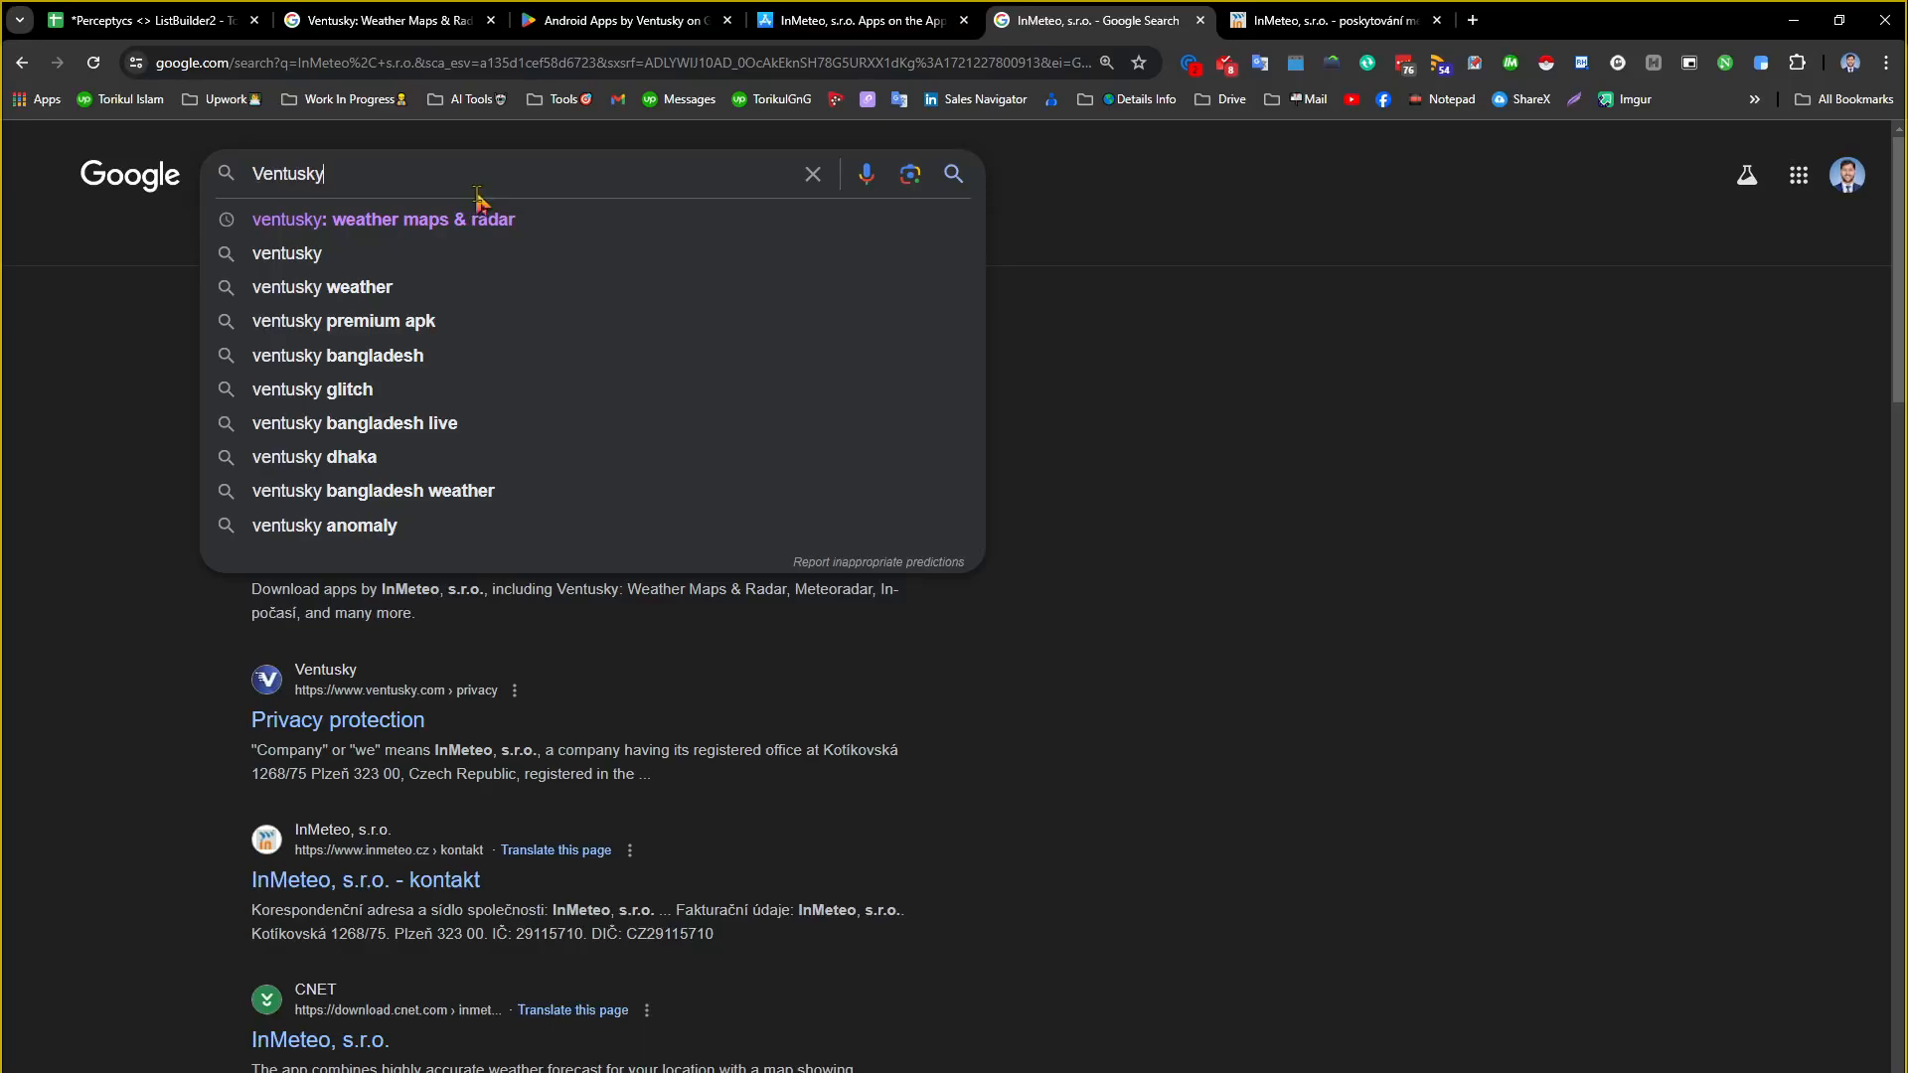
key("Return")
middle_click(319, 363)
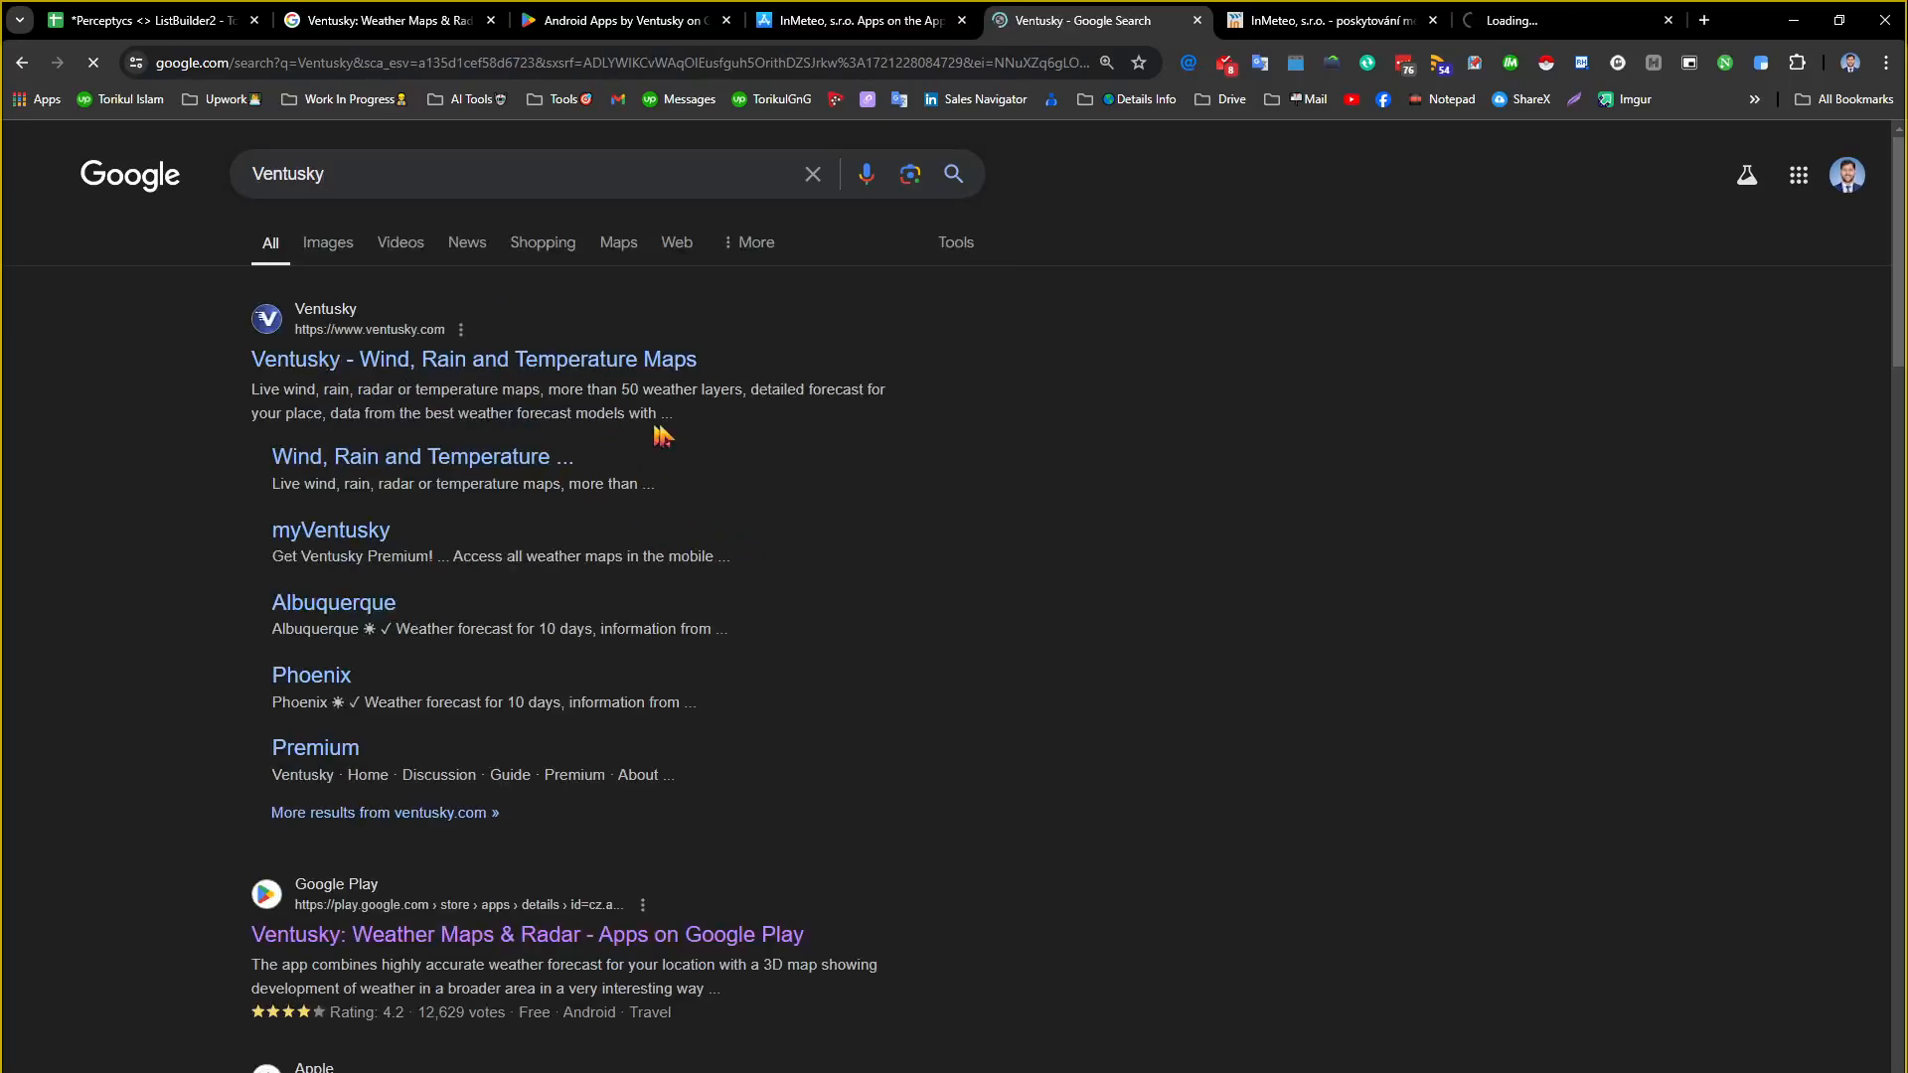
left_click(1369, 15)
left_click(1555, 20)
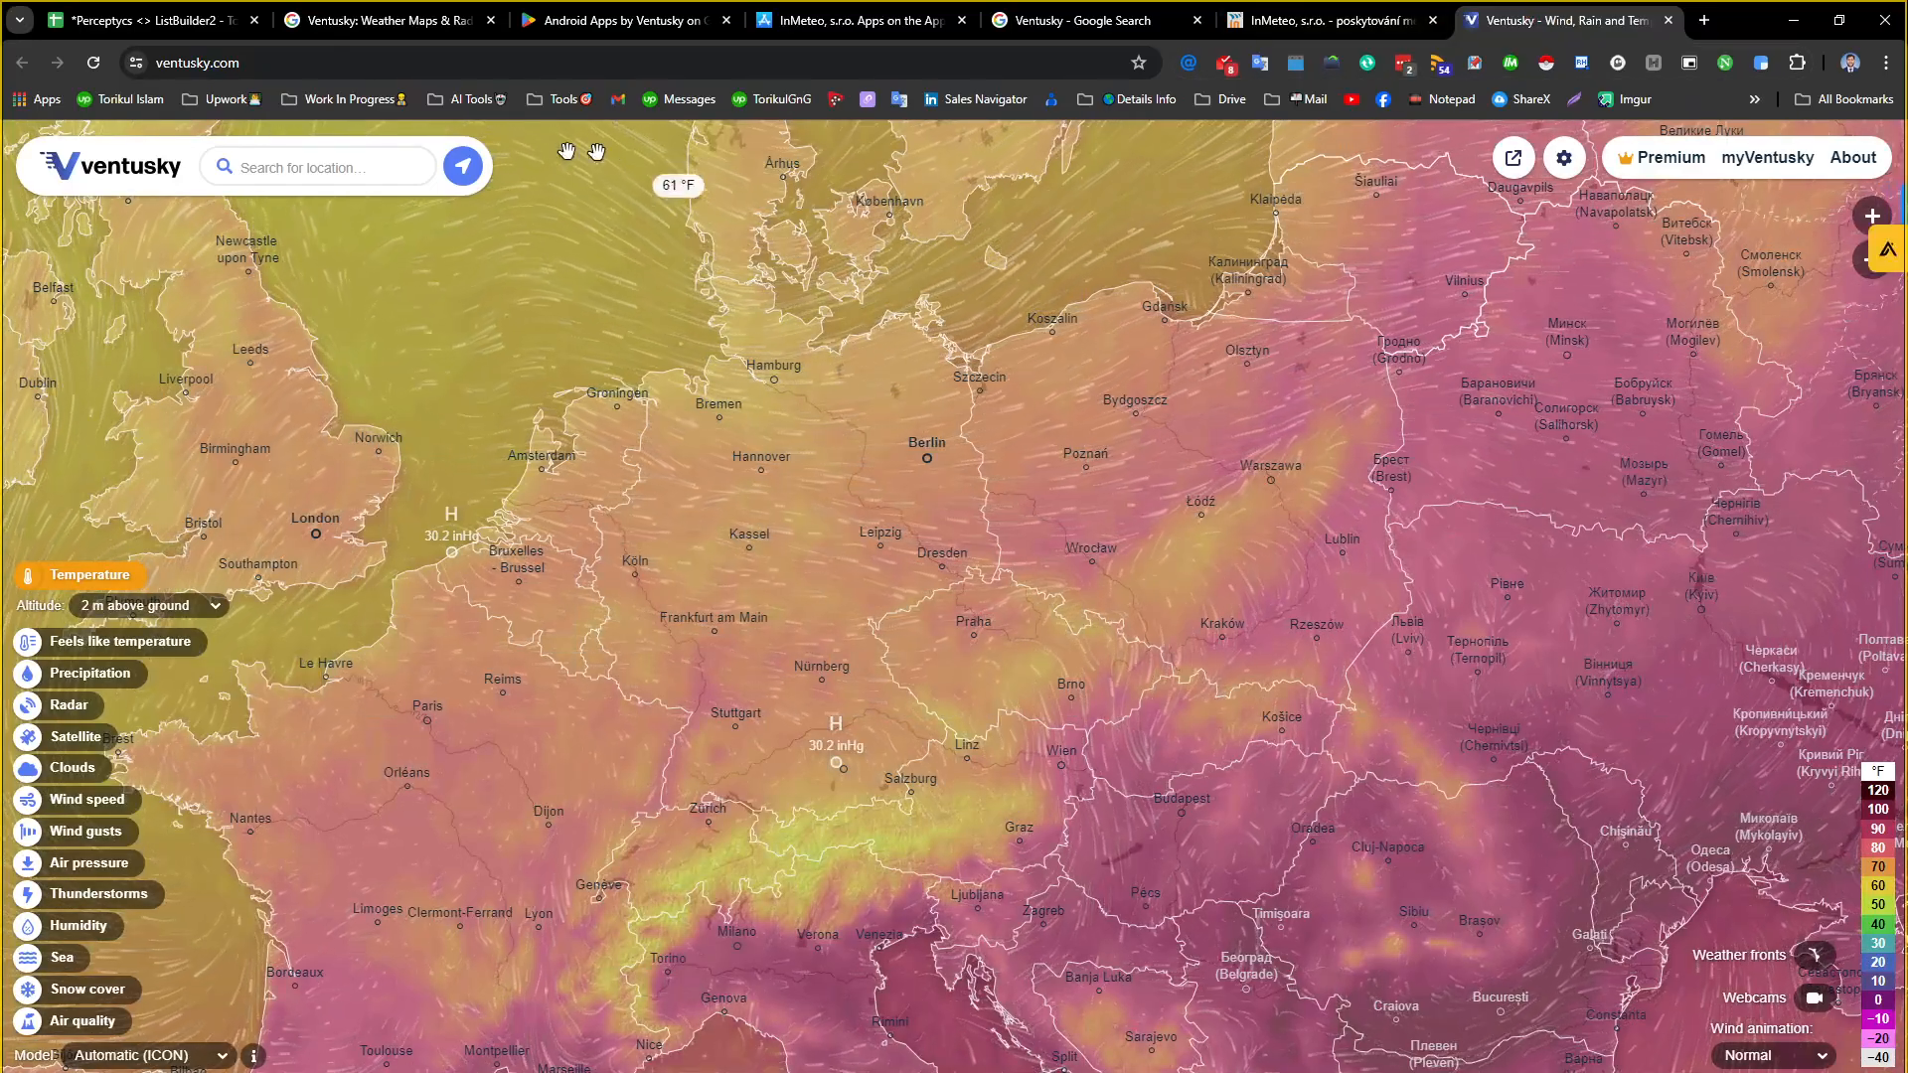
left_click(319, 65)
left_click(164, 20)
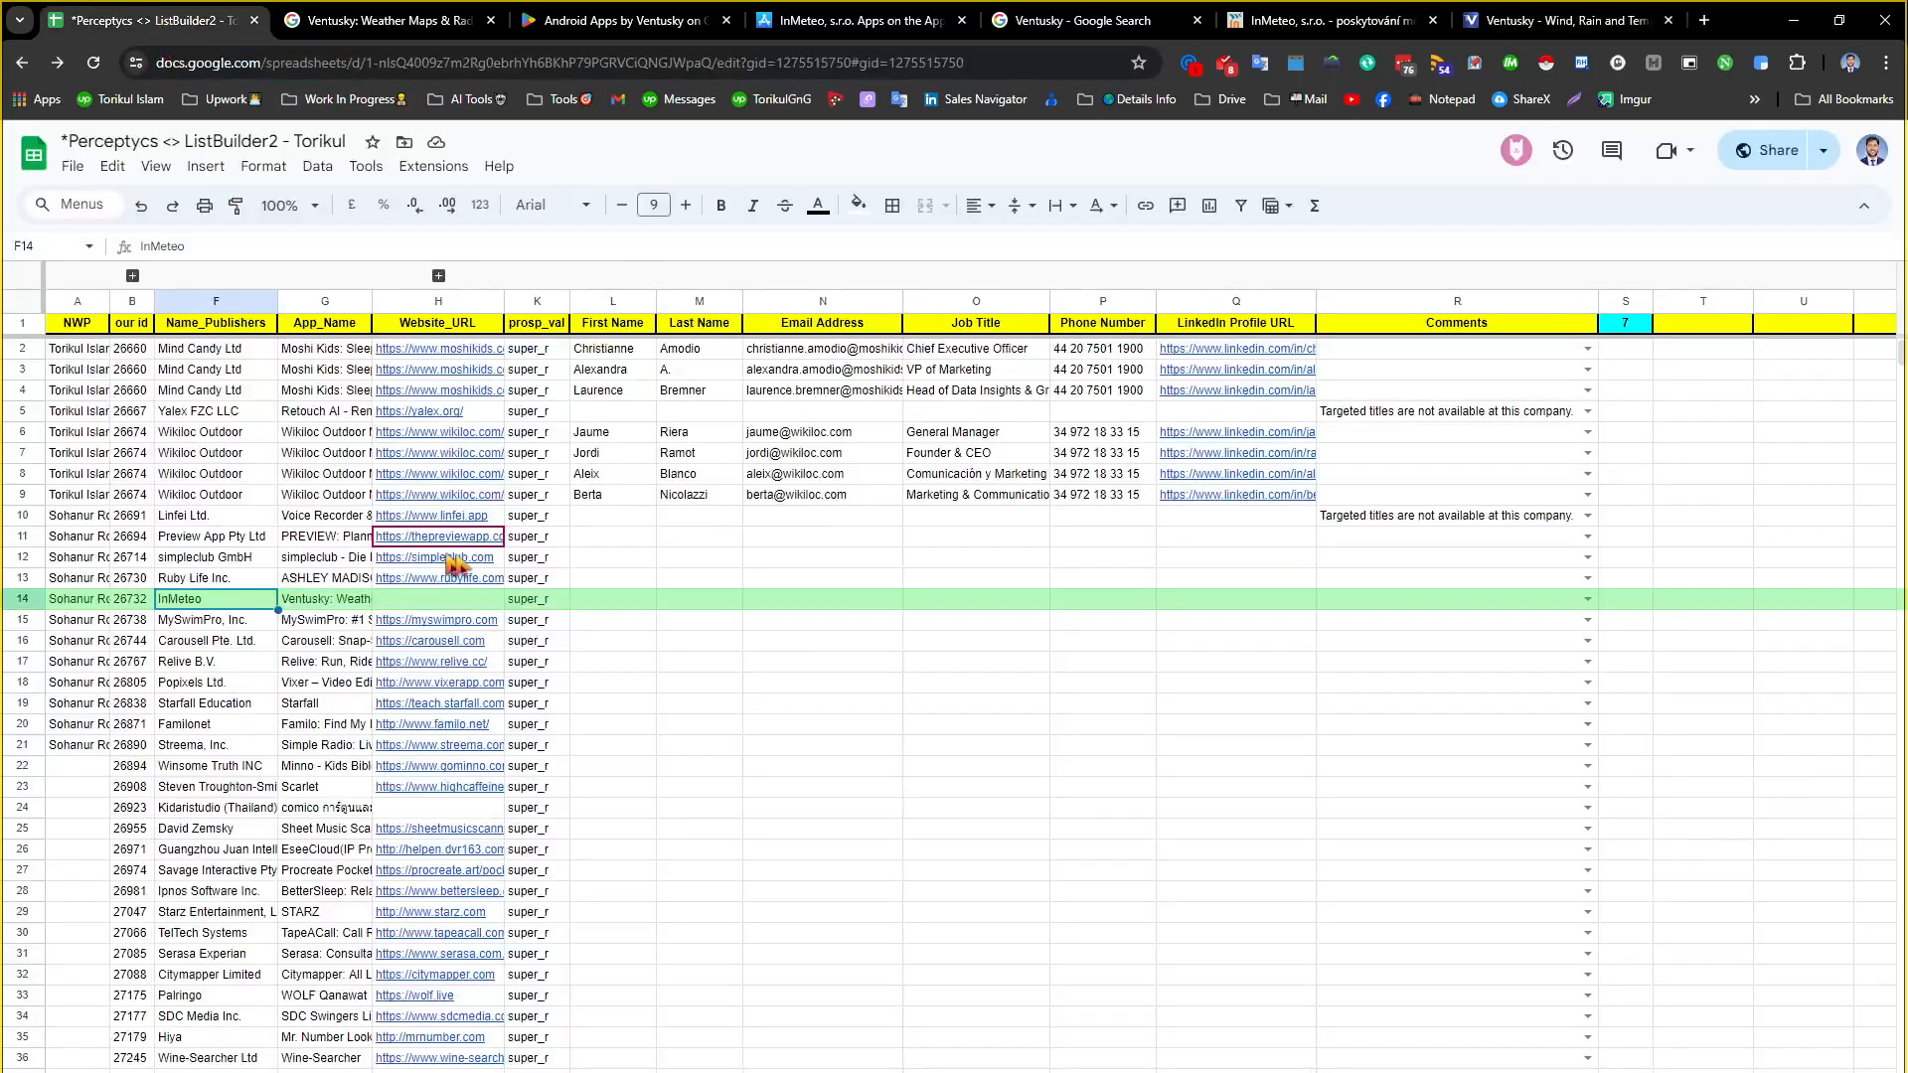
left_click(438, 601)
type("https://www.ventusky.com/")
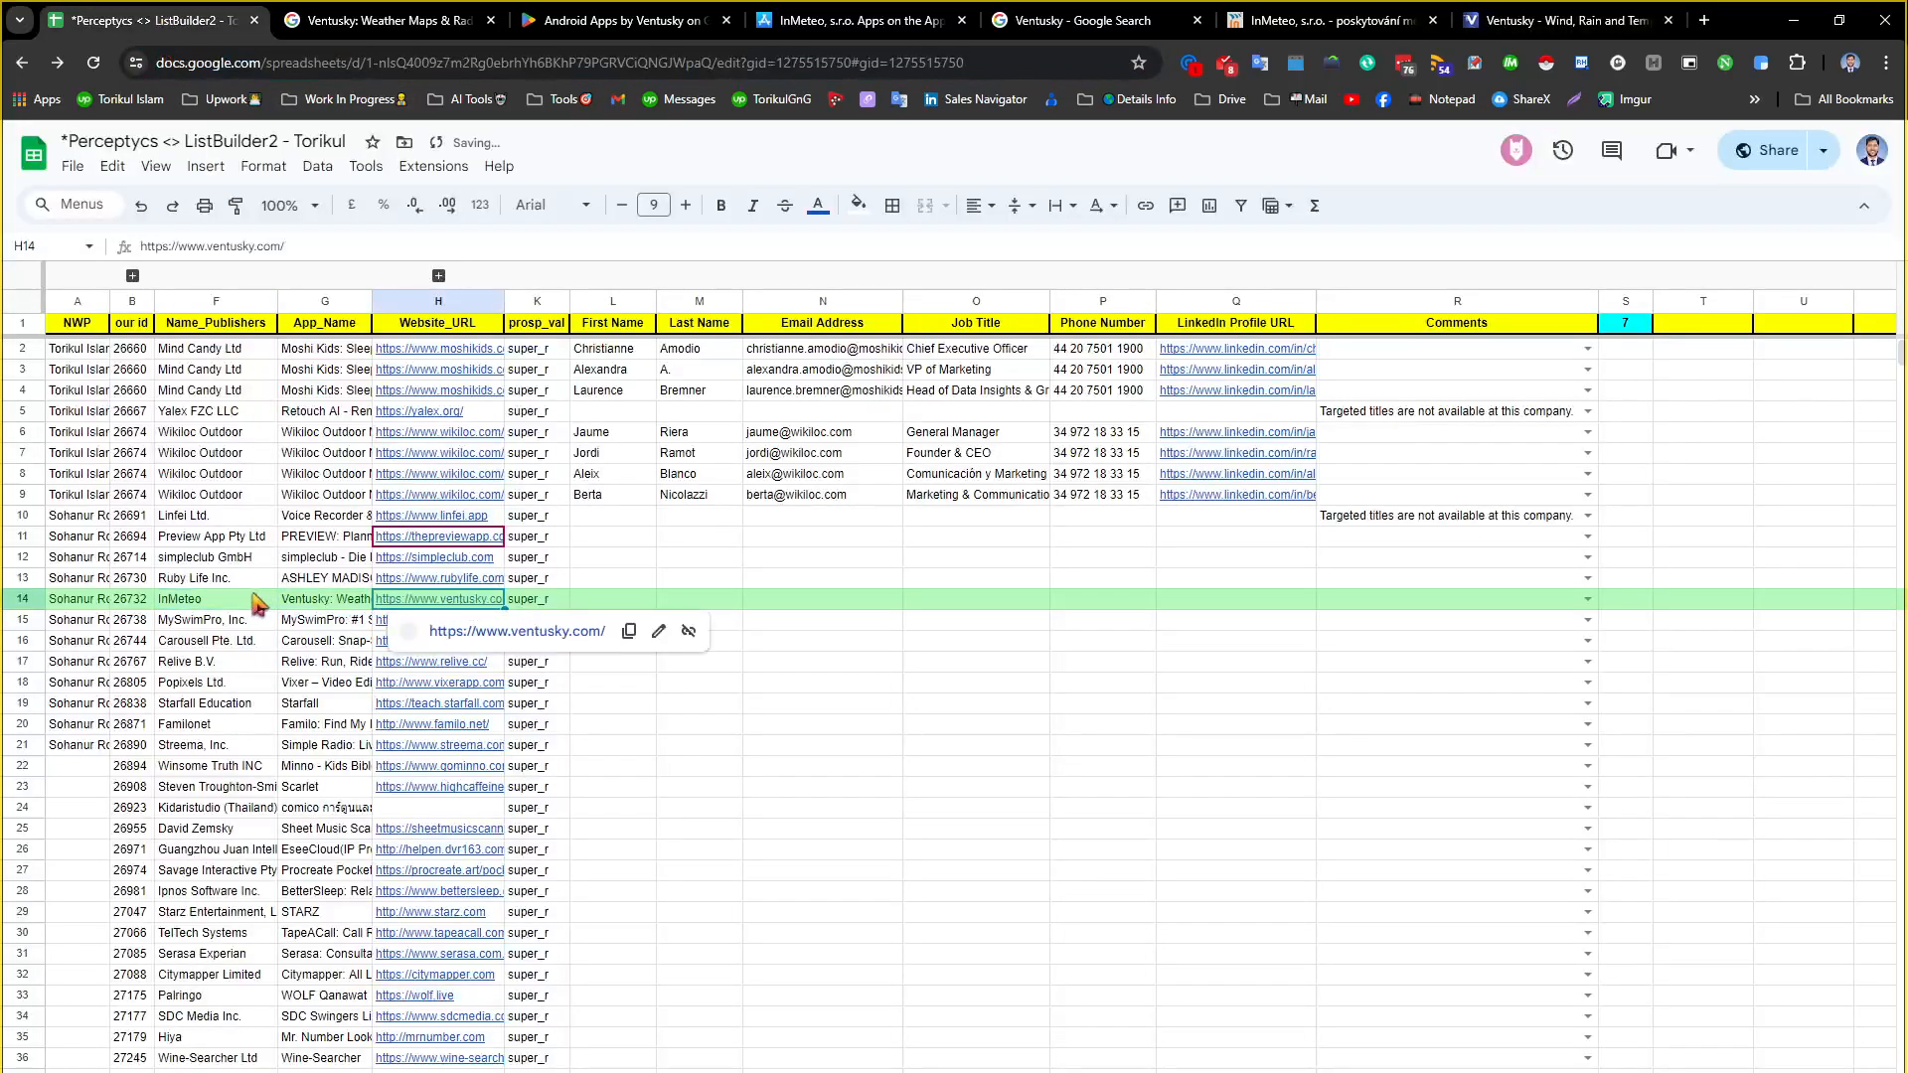
Replace the publisher name in row 14 with "Ventusky", copied from the Google search query
left_click(236, 603)
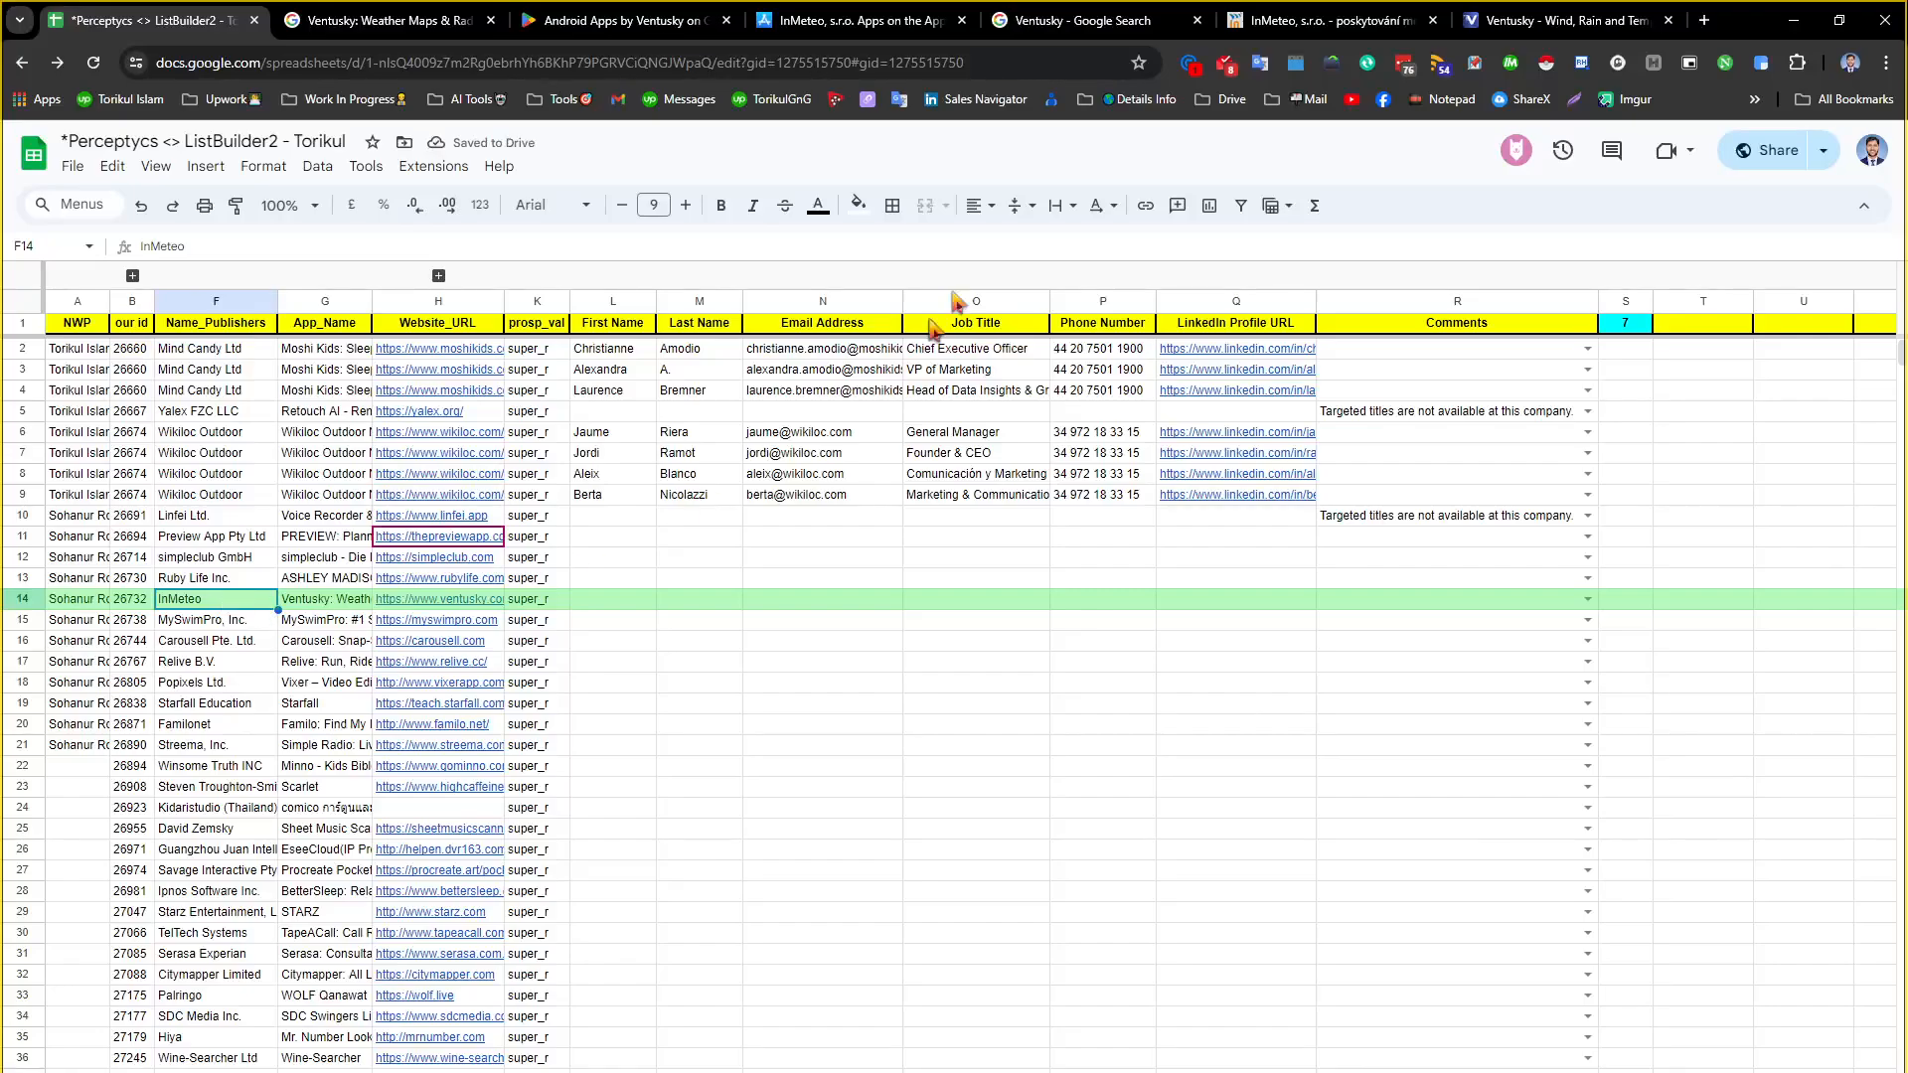
left_click(1083, 20)
triple_click(364, 159)
key("ctrl+c")
left_click(149, 20)
key("ctrl+v")
left_click(326, 601)
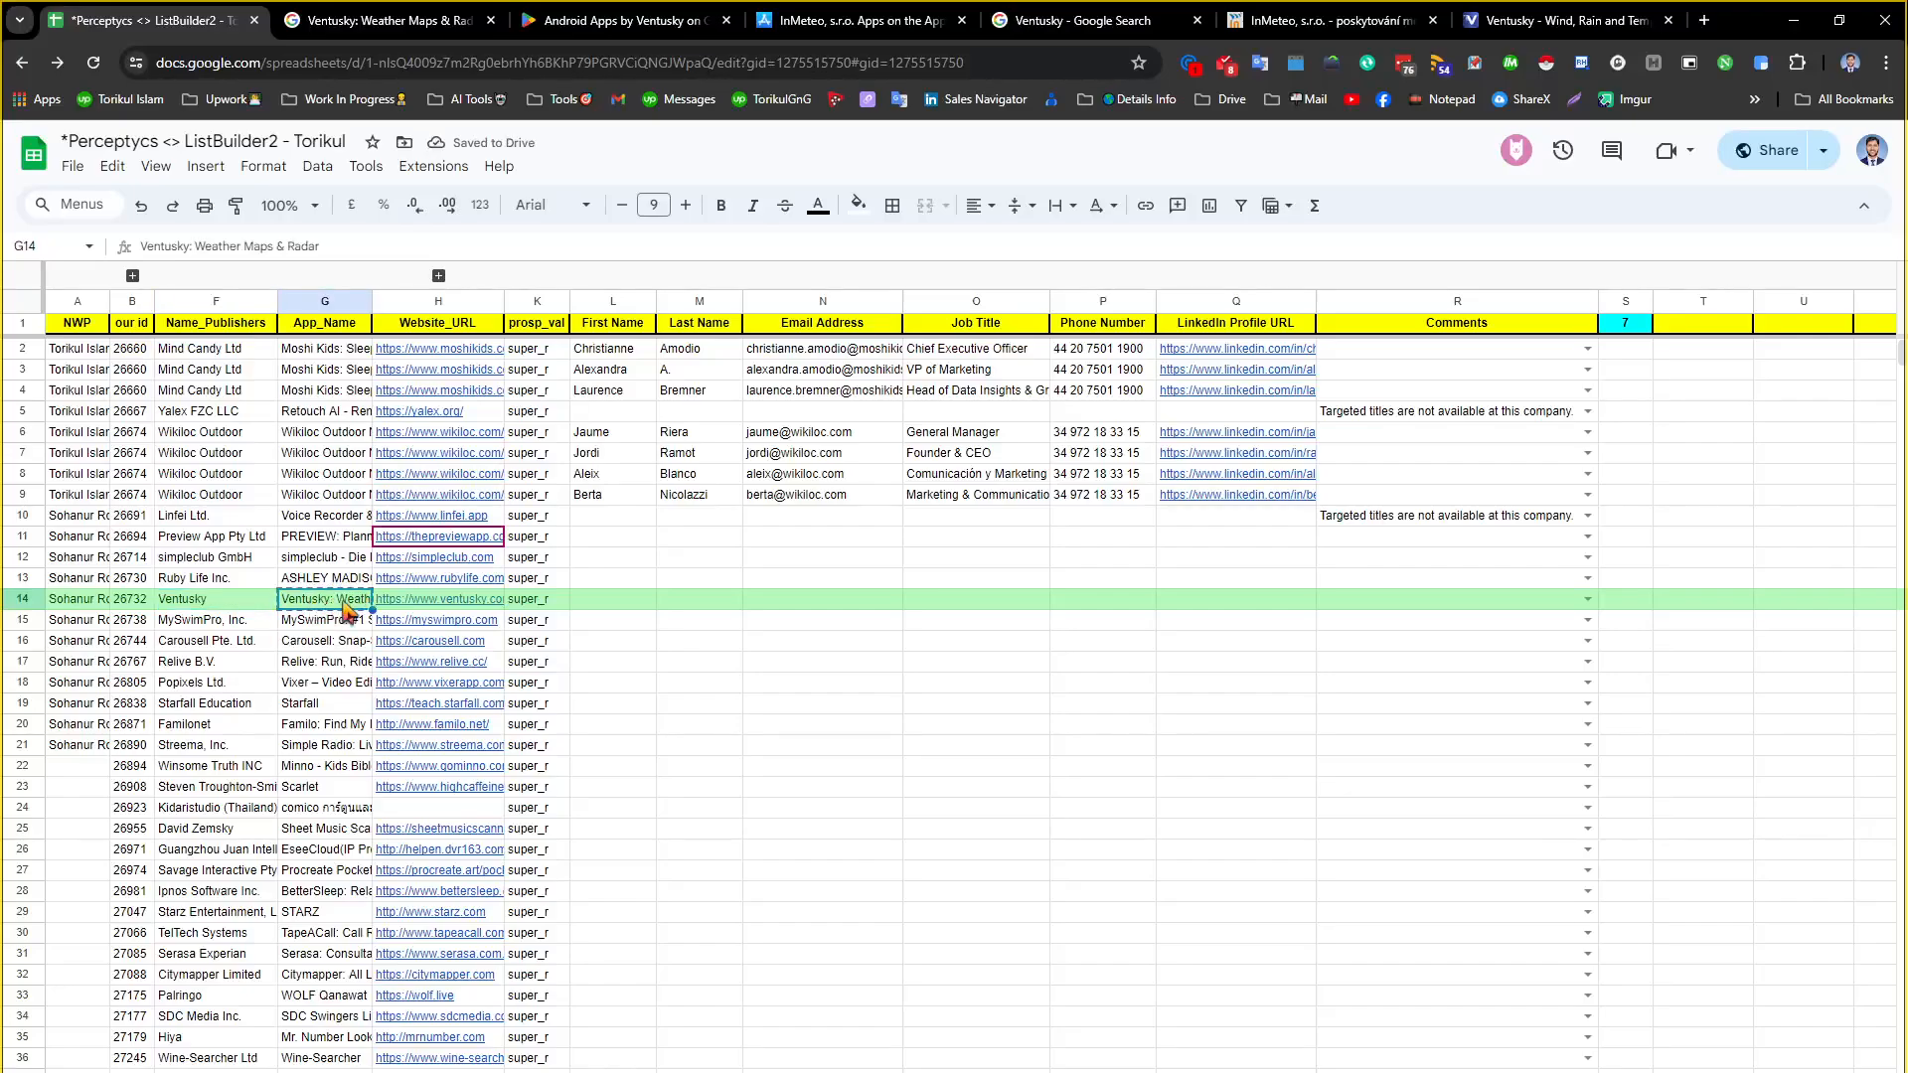
key("alt+Tab")
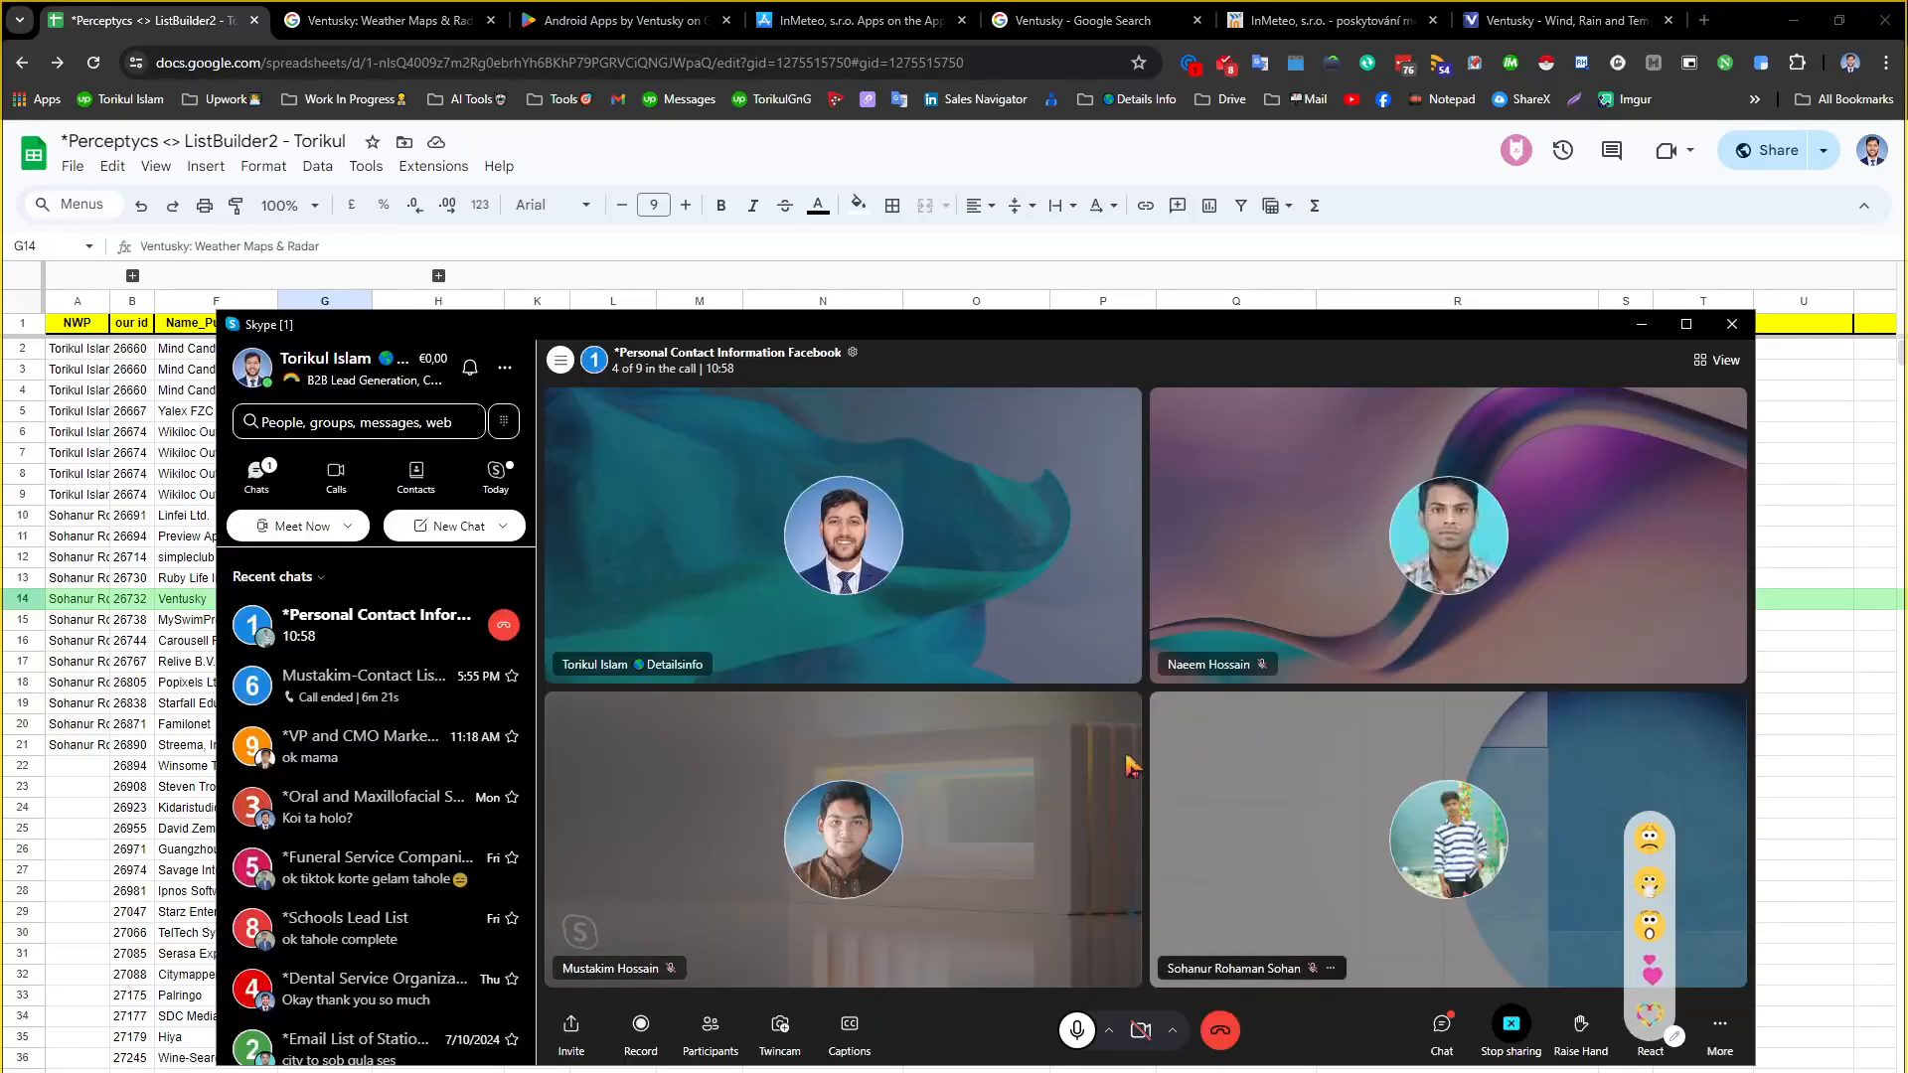
left_click(191, 597)
left_click(344, 605)
Go back to Google Play and browse its apps and phone games to find a sample game
left_click(437, 12)
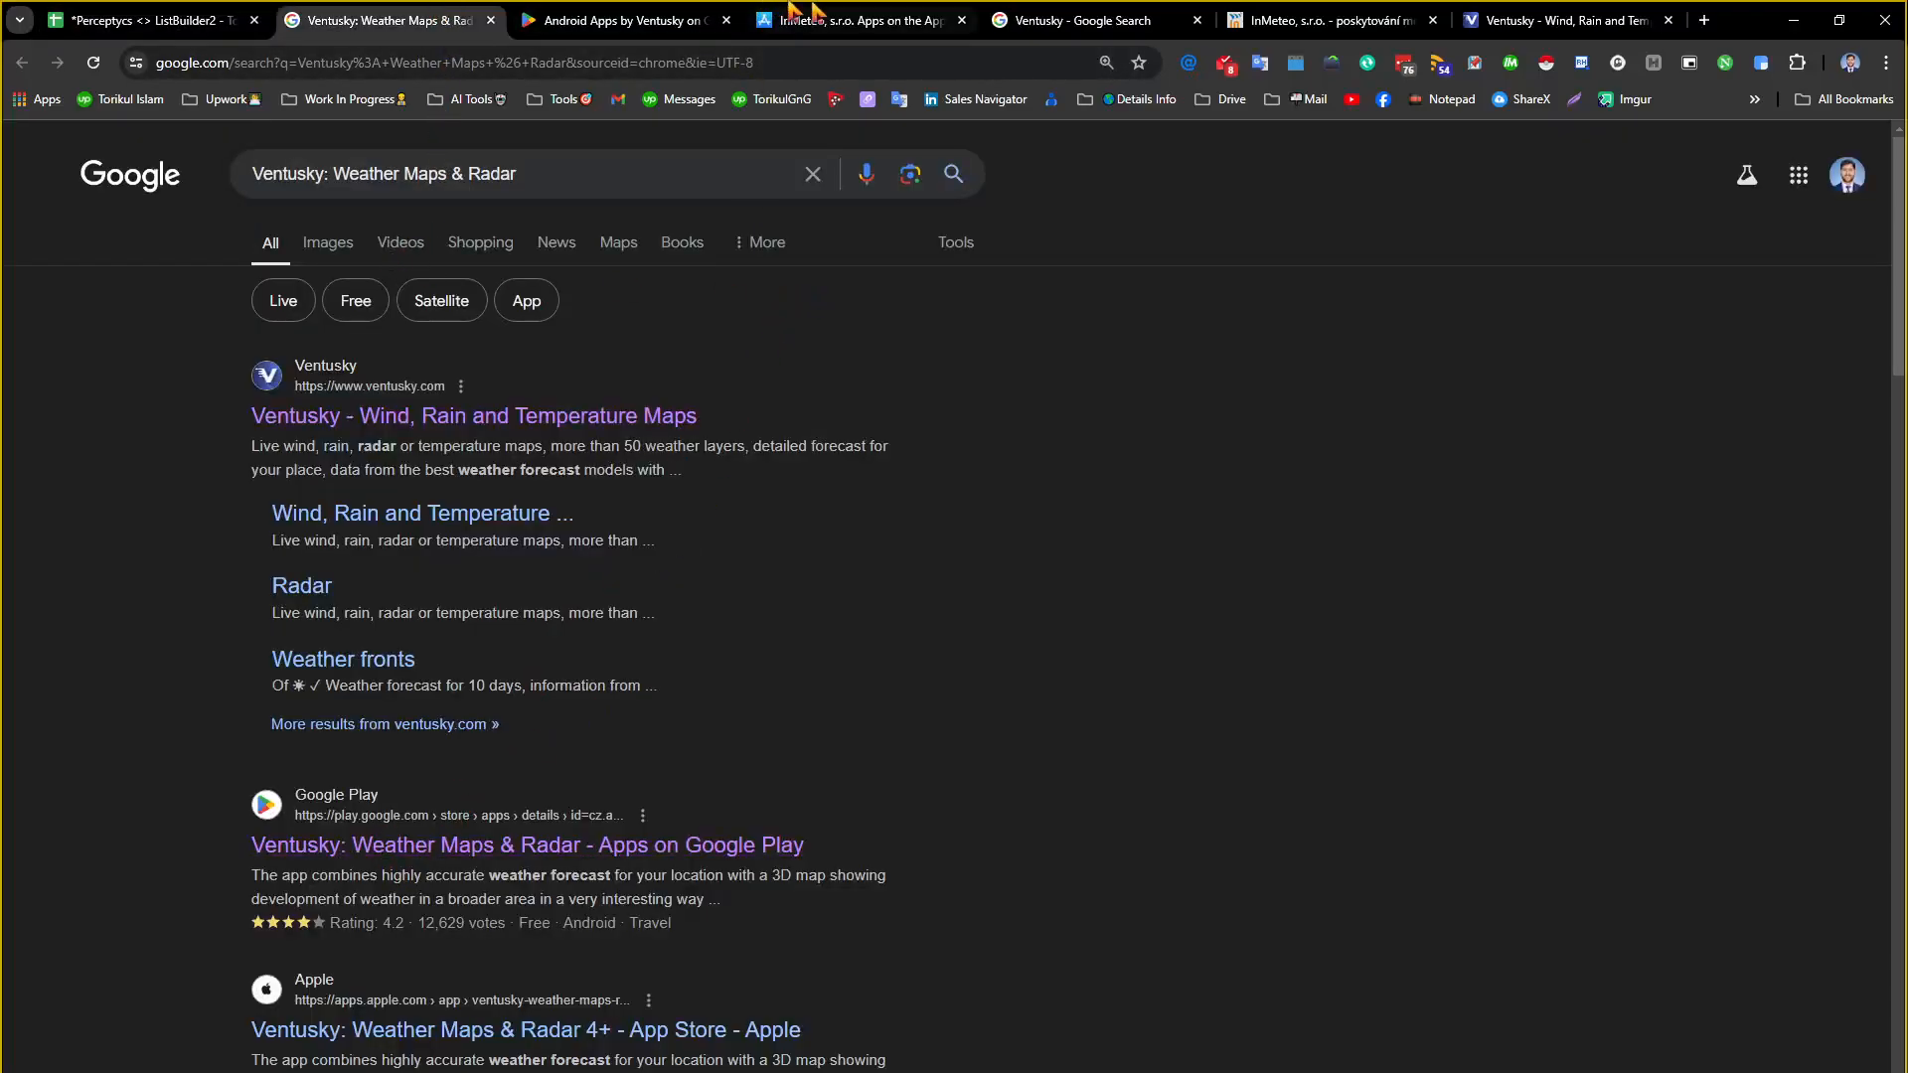
left_click(596, 20)
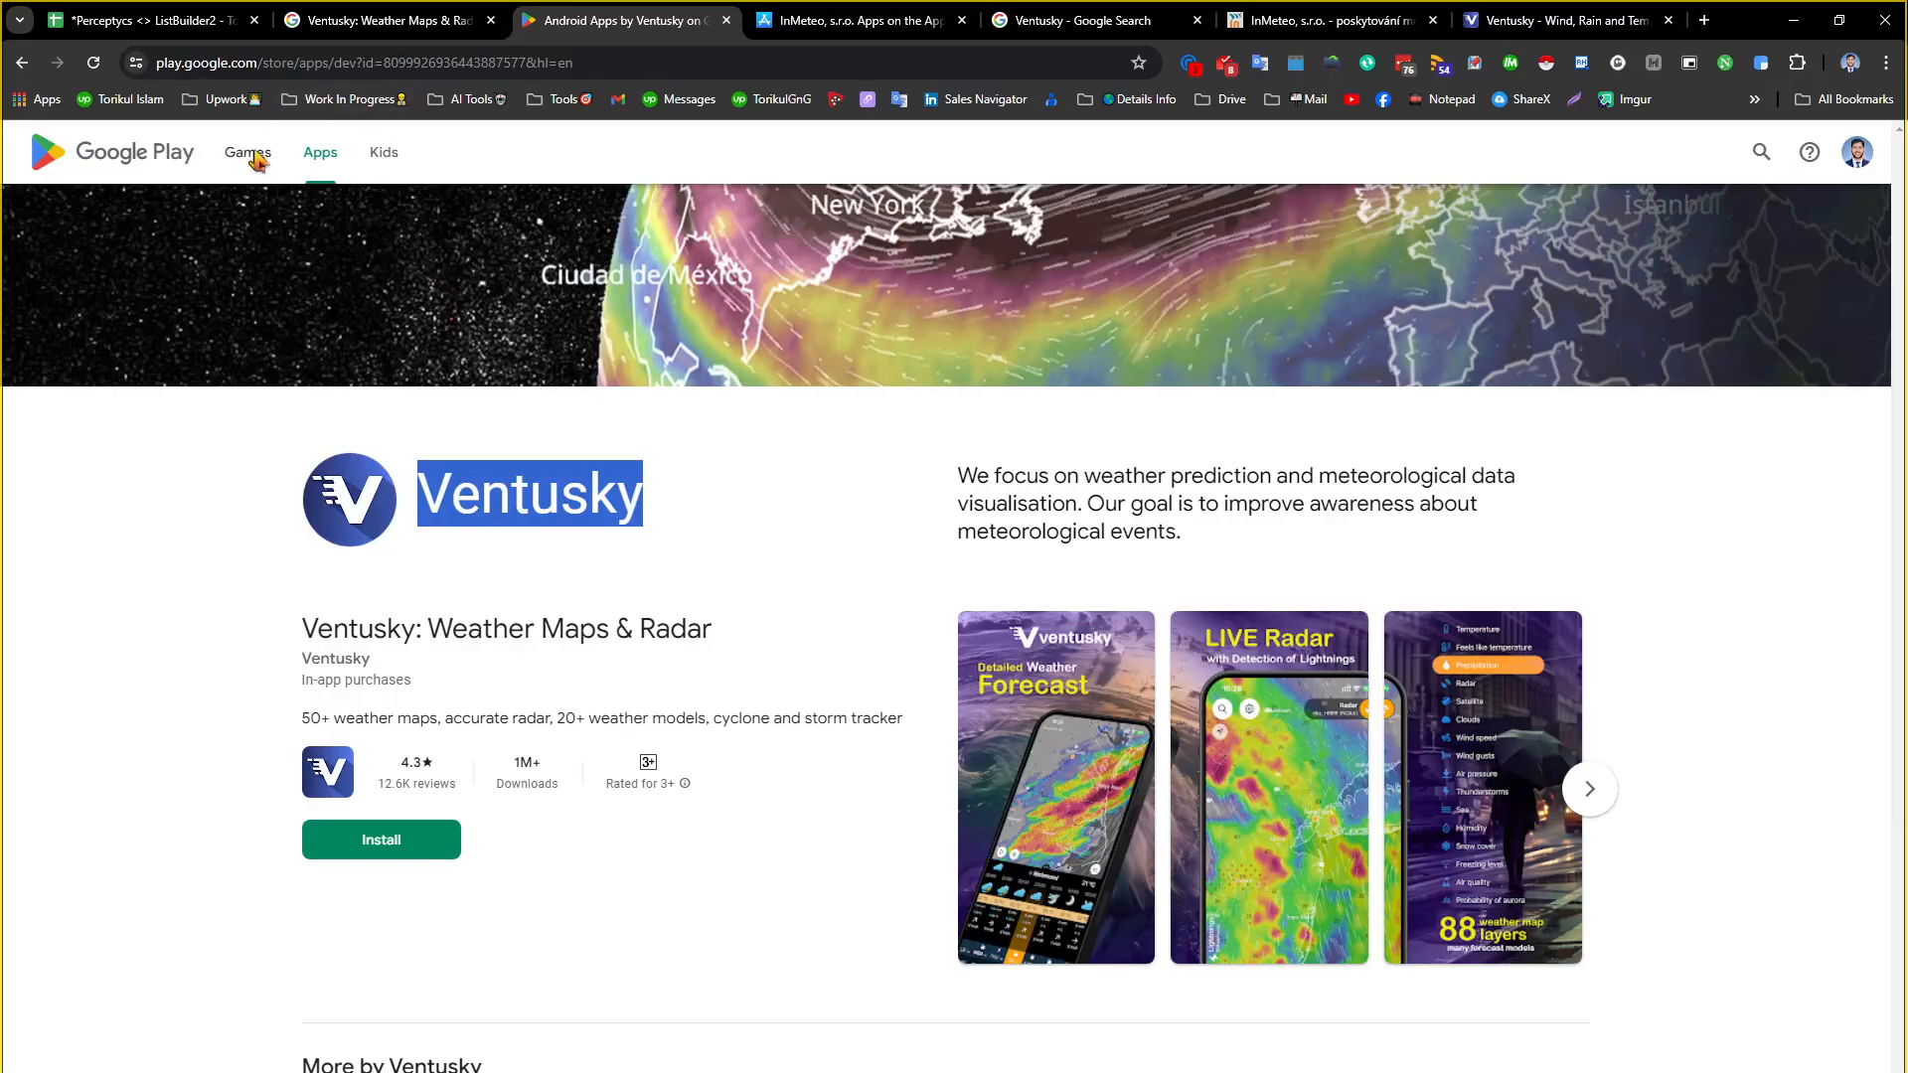
left_click(319, 157)
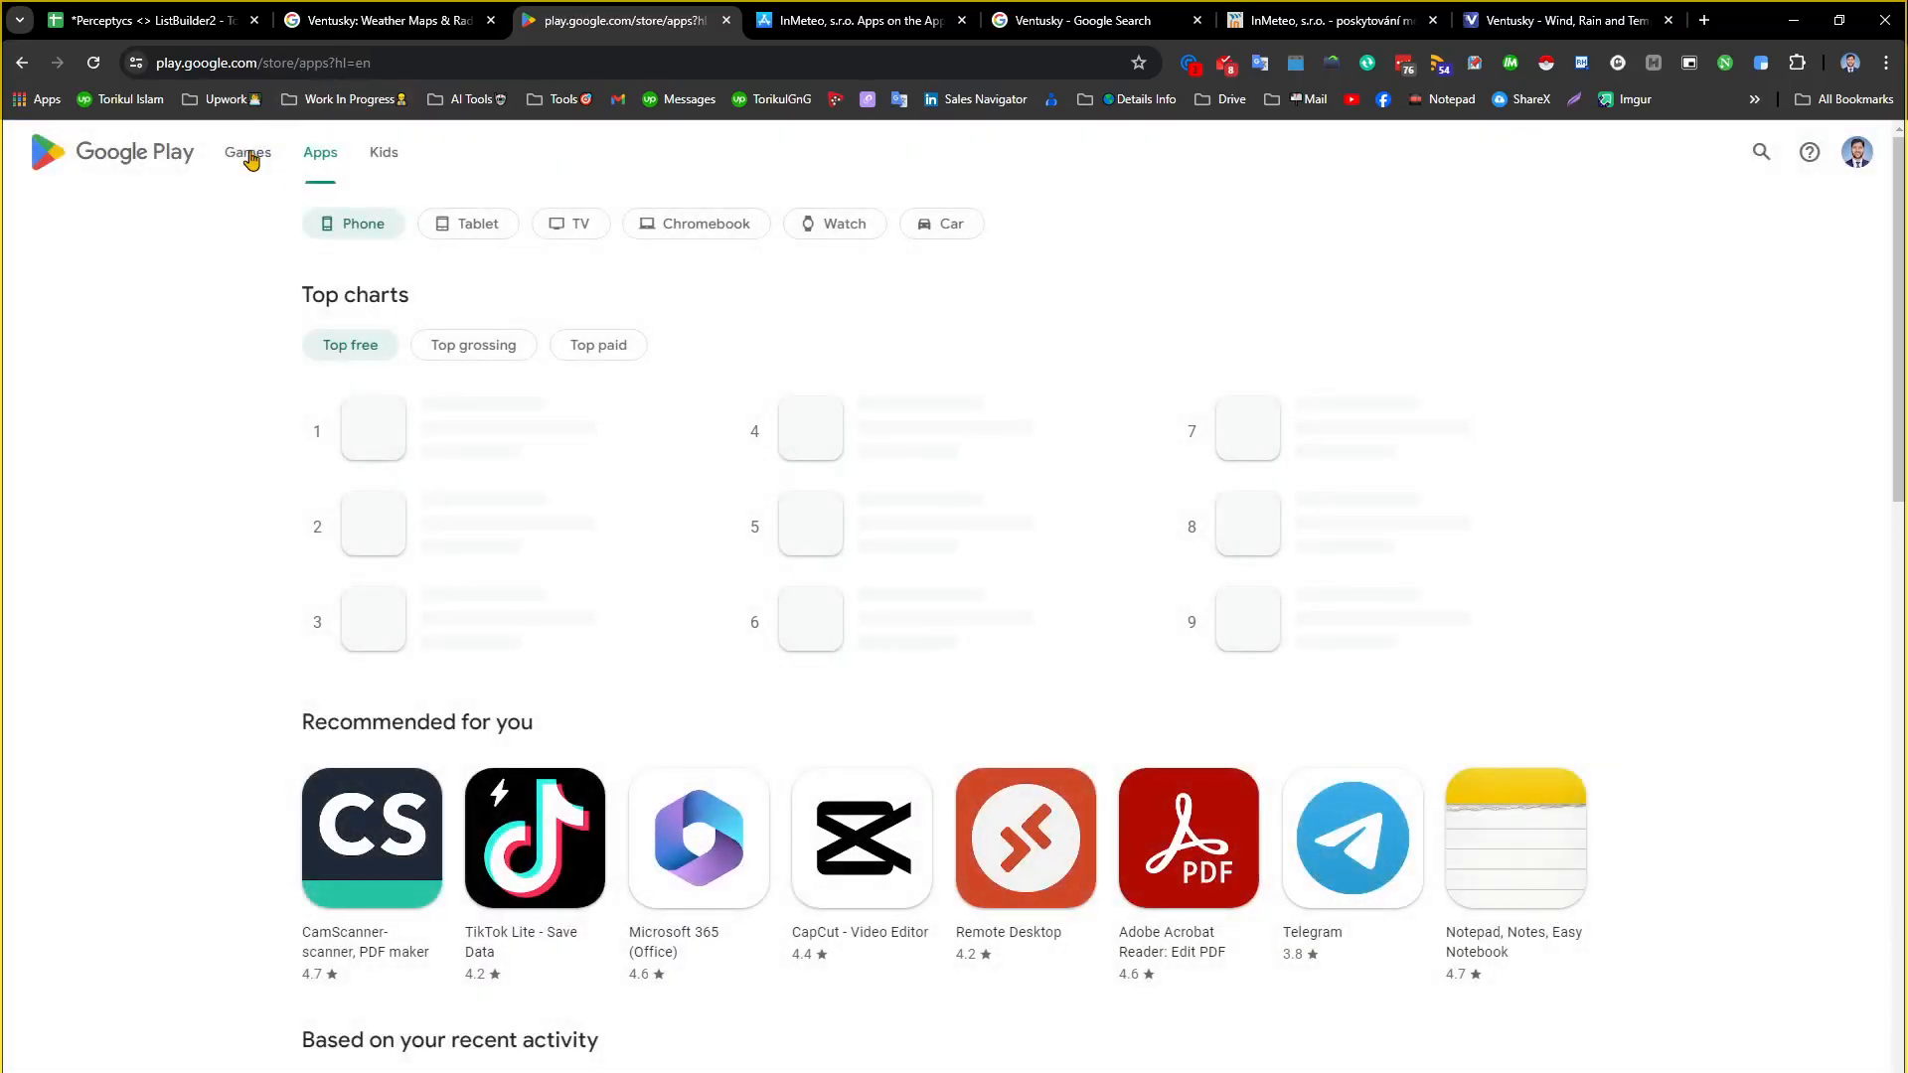
left_click(254, 169)
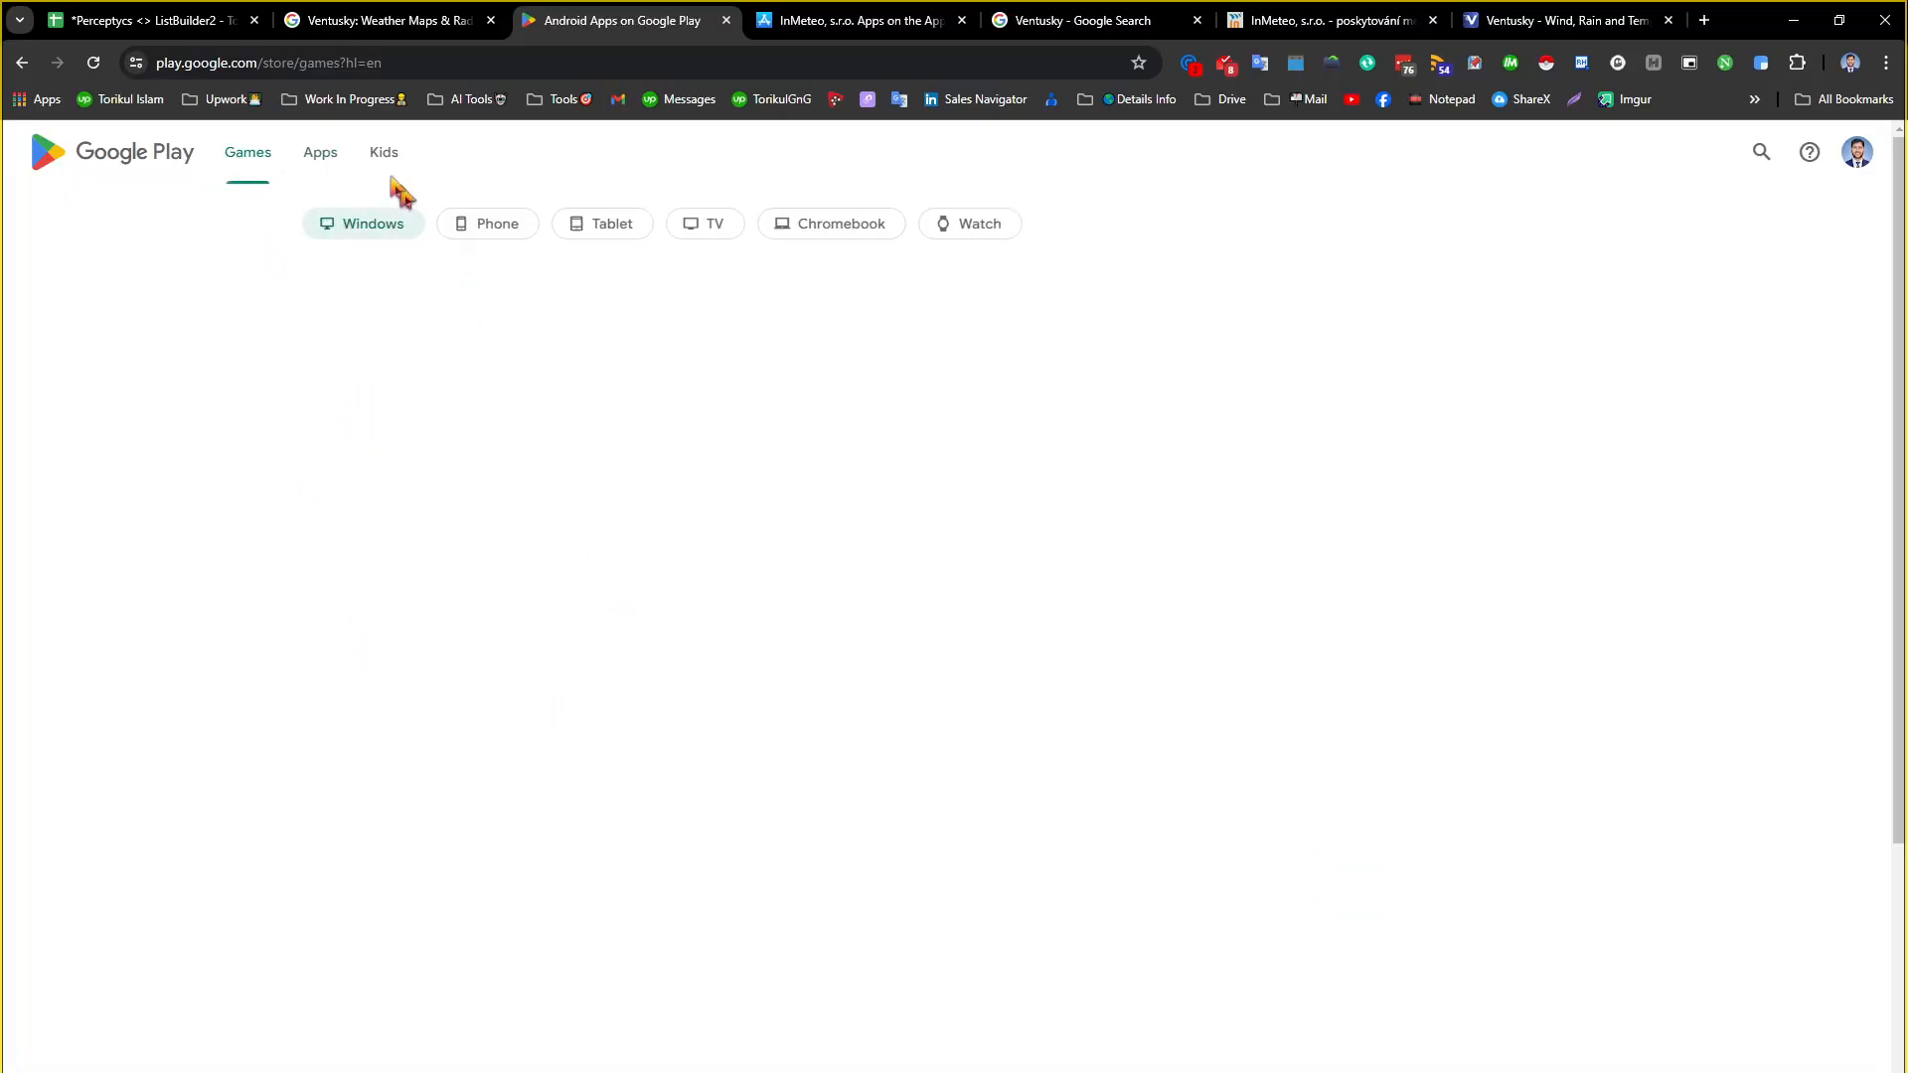
left_click(496, 225)
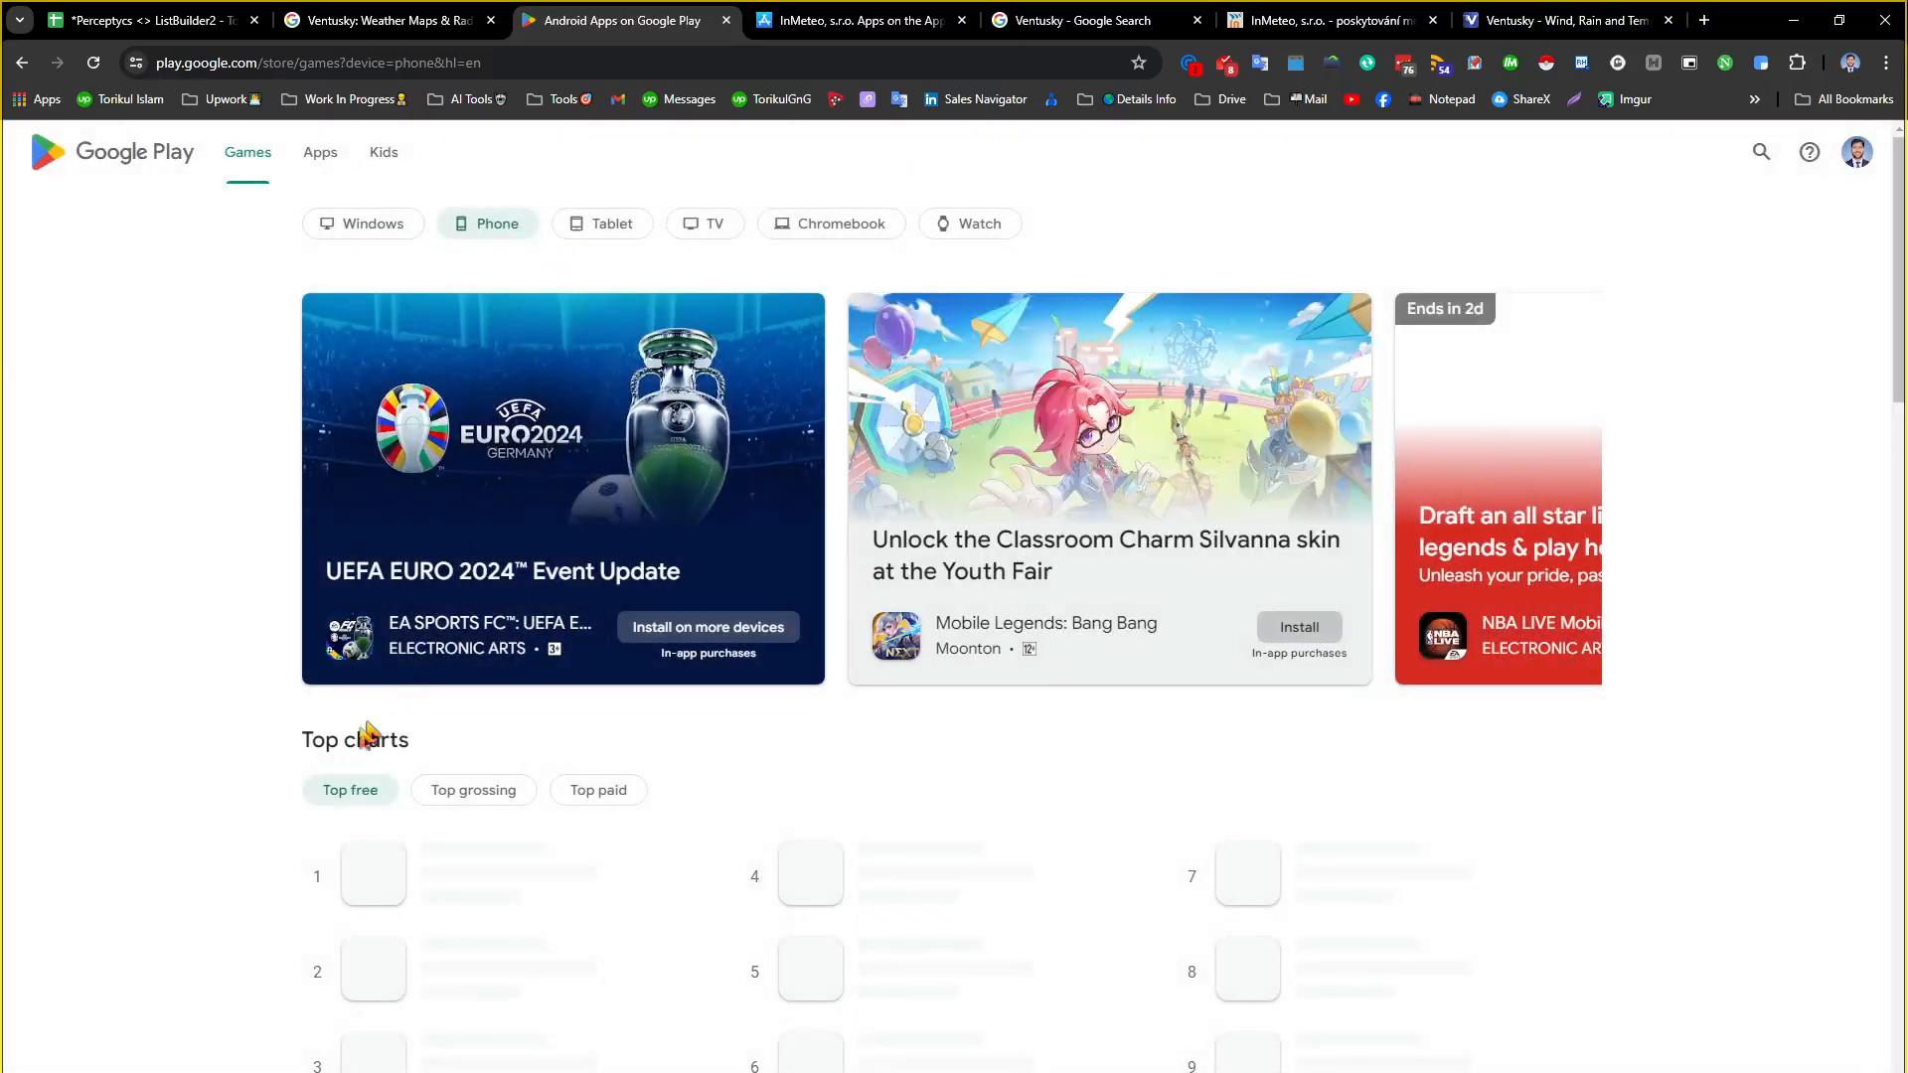
scroll(331, 730, "down", 3)
scroll(387, 695, "down", 9)
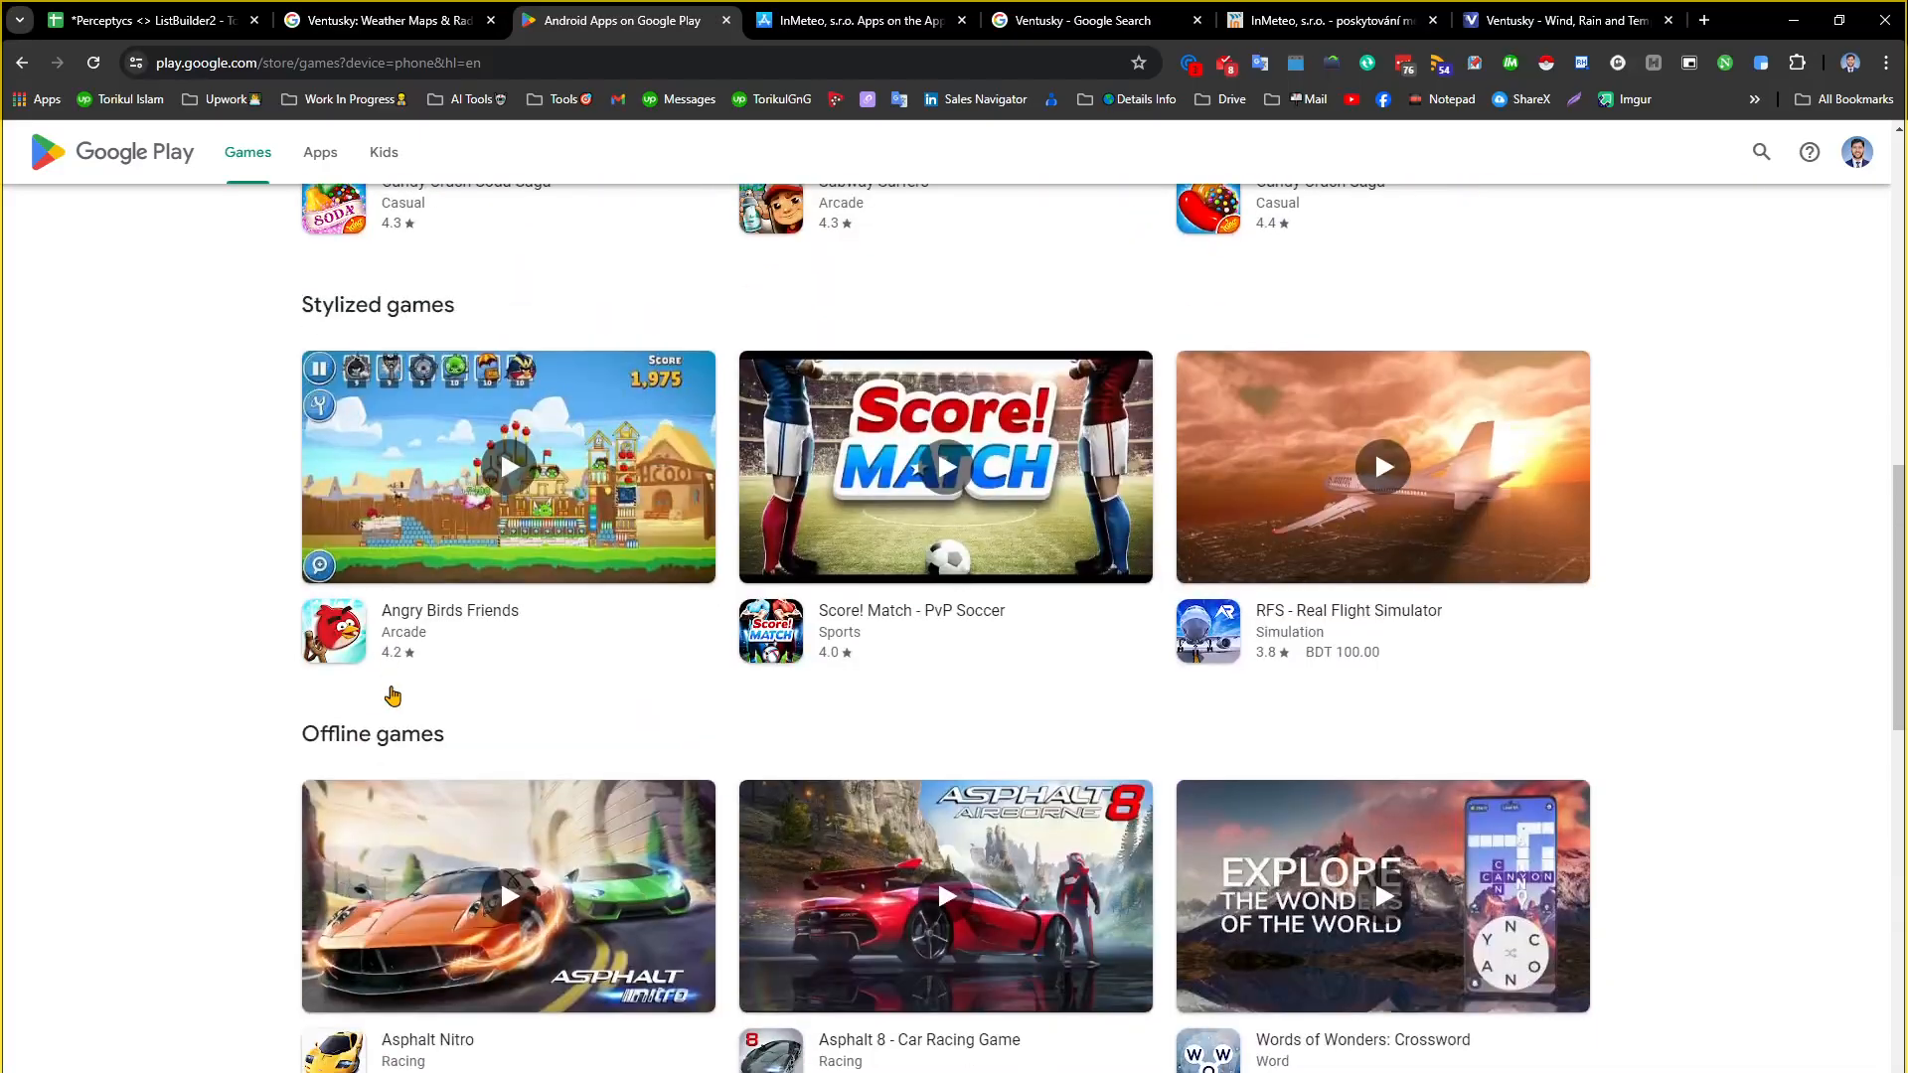
scroll(403, 693, "up", 8)
scroll(407, 692, "down", 8)
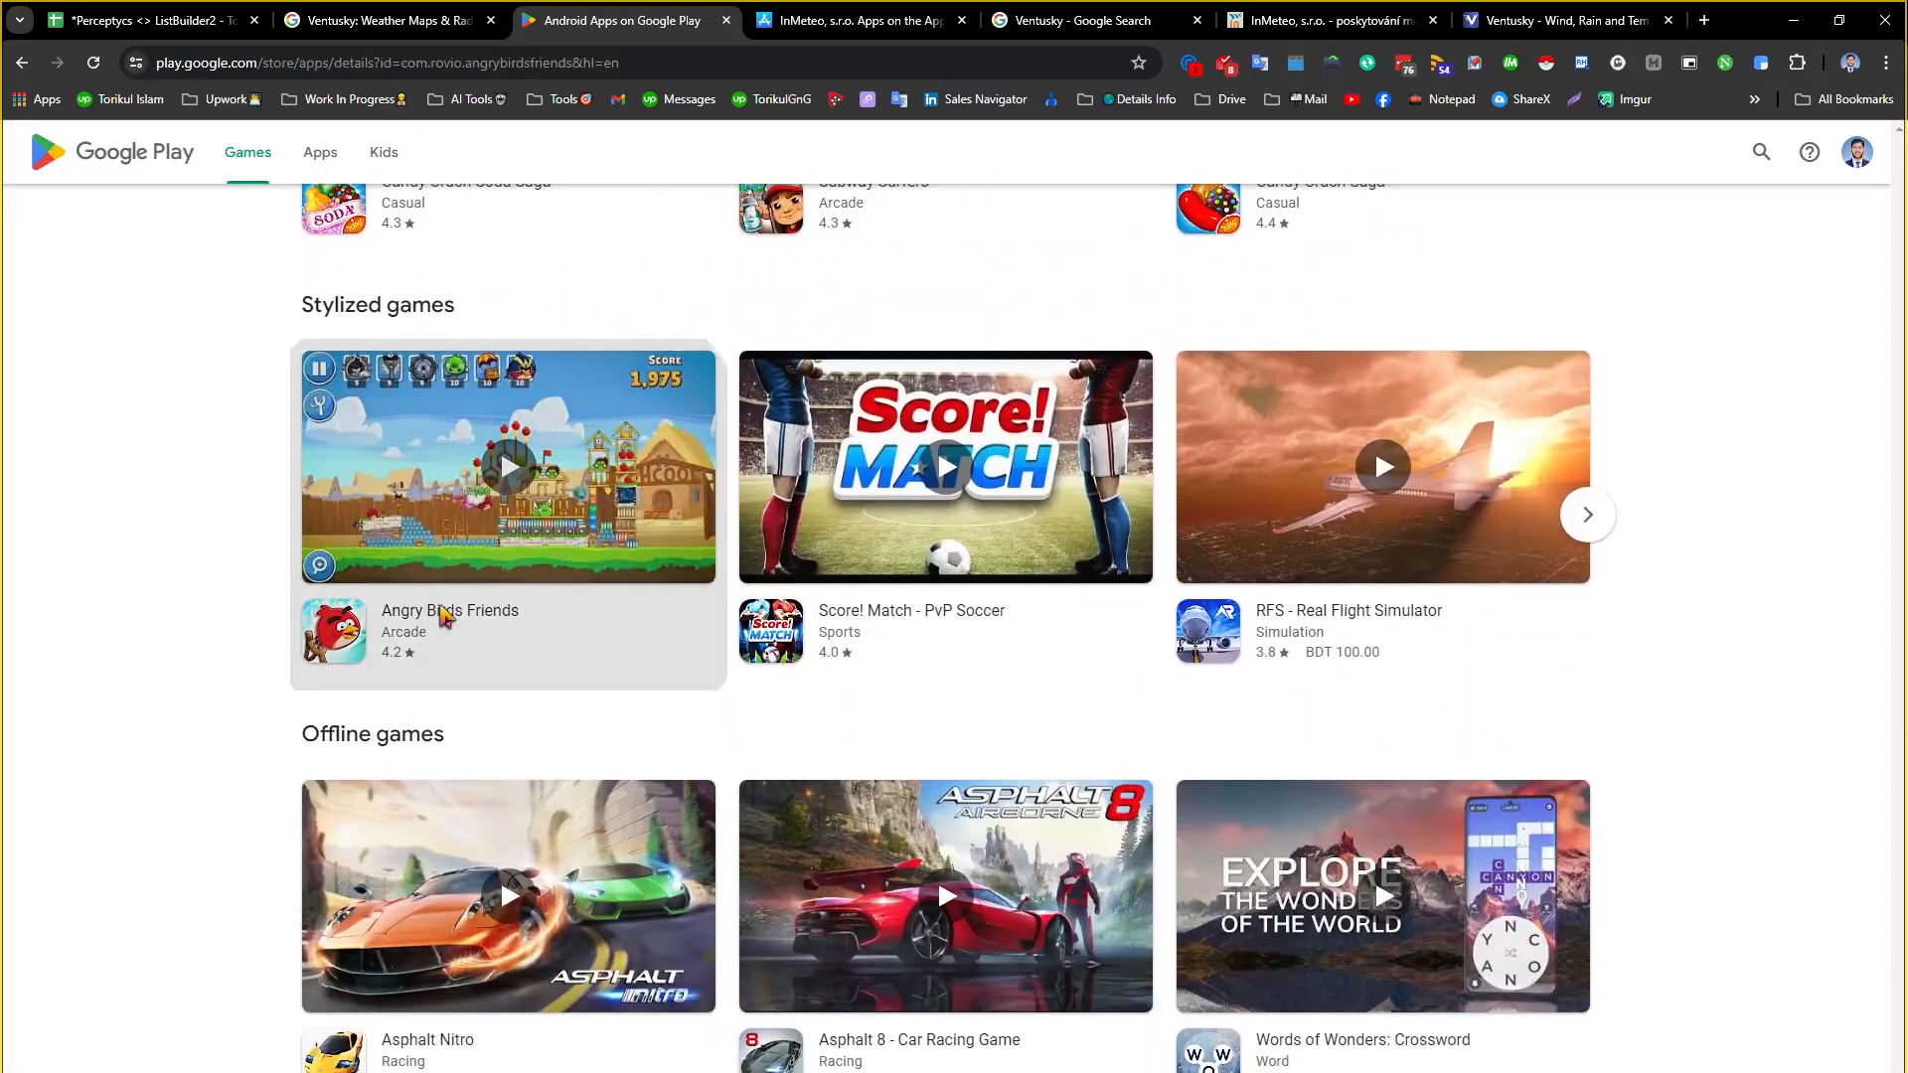
Open the Angry Birds Friends listing and examine the developer name and apps on Rovio Entertainment Corporation's page
left_click(609, 609)
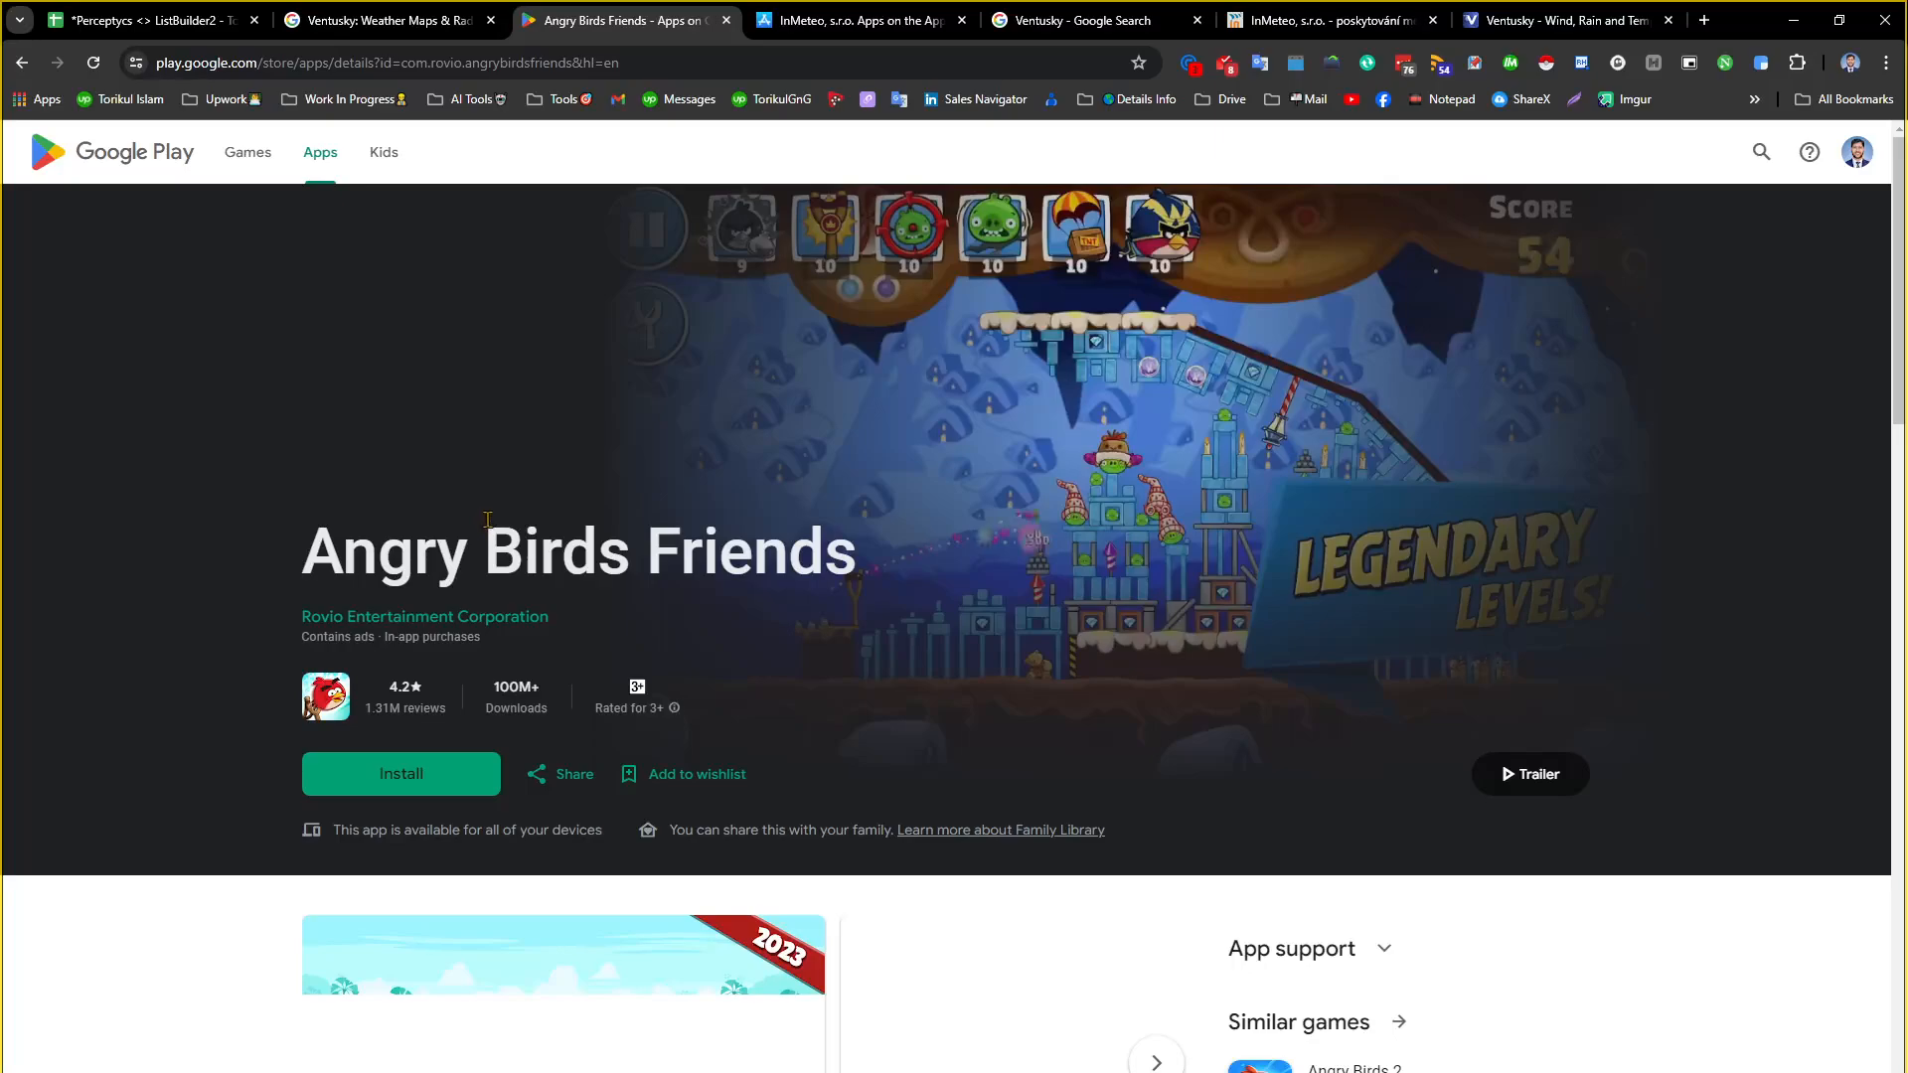
left_click(449, 618)
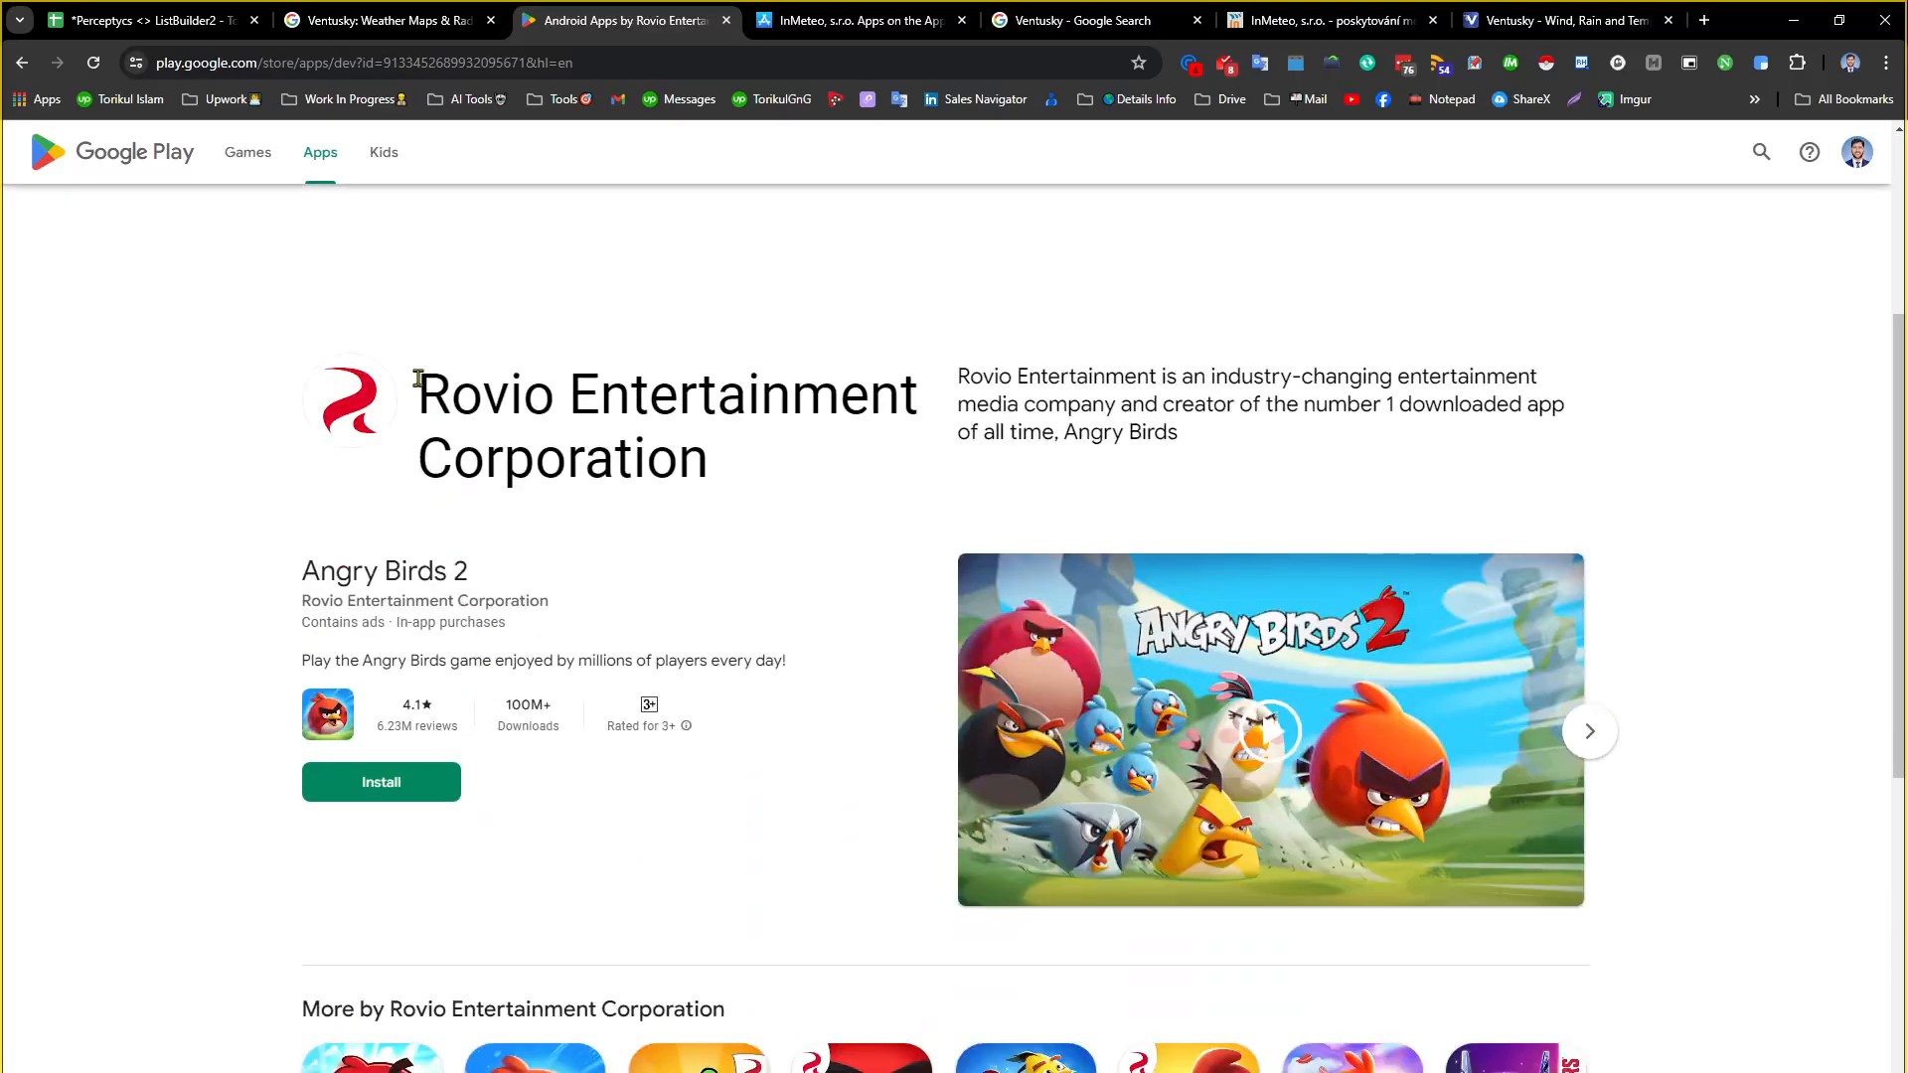
left_click_drag(415, 374, 701, 497)
scroll(701, 497, "down", 5)
scroll(396, 689, "down", 3)
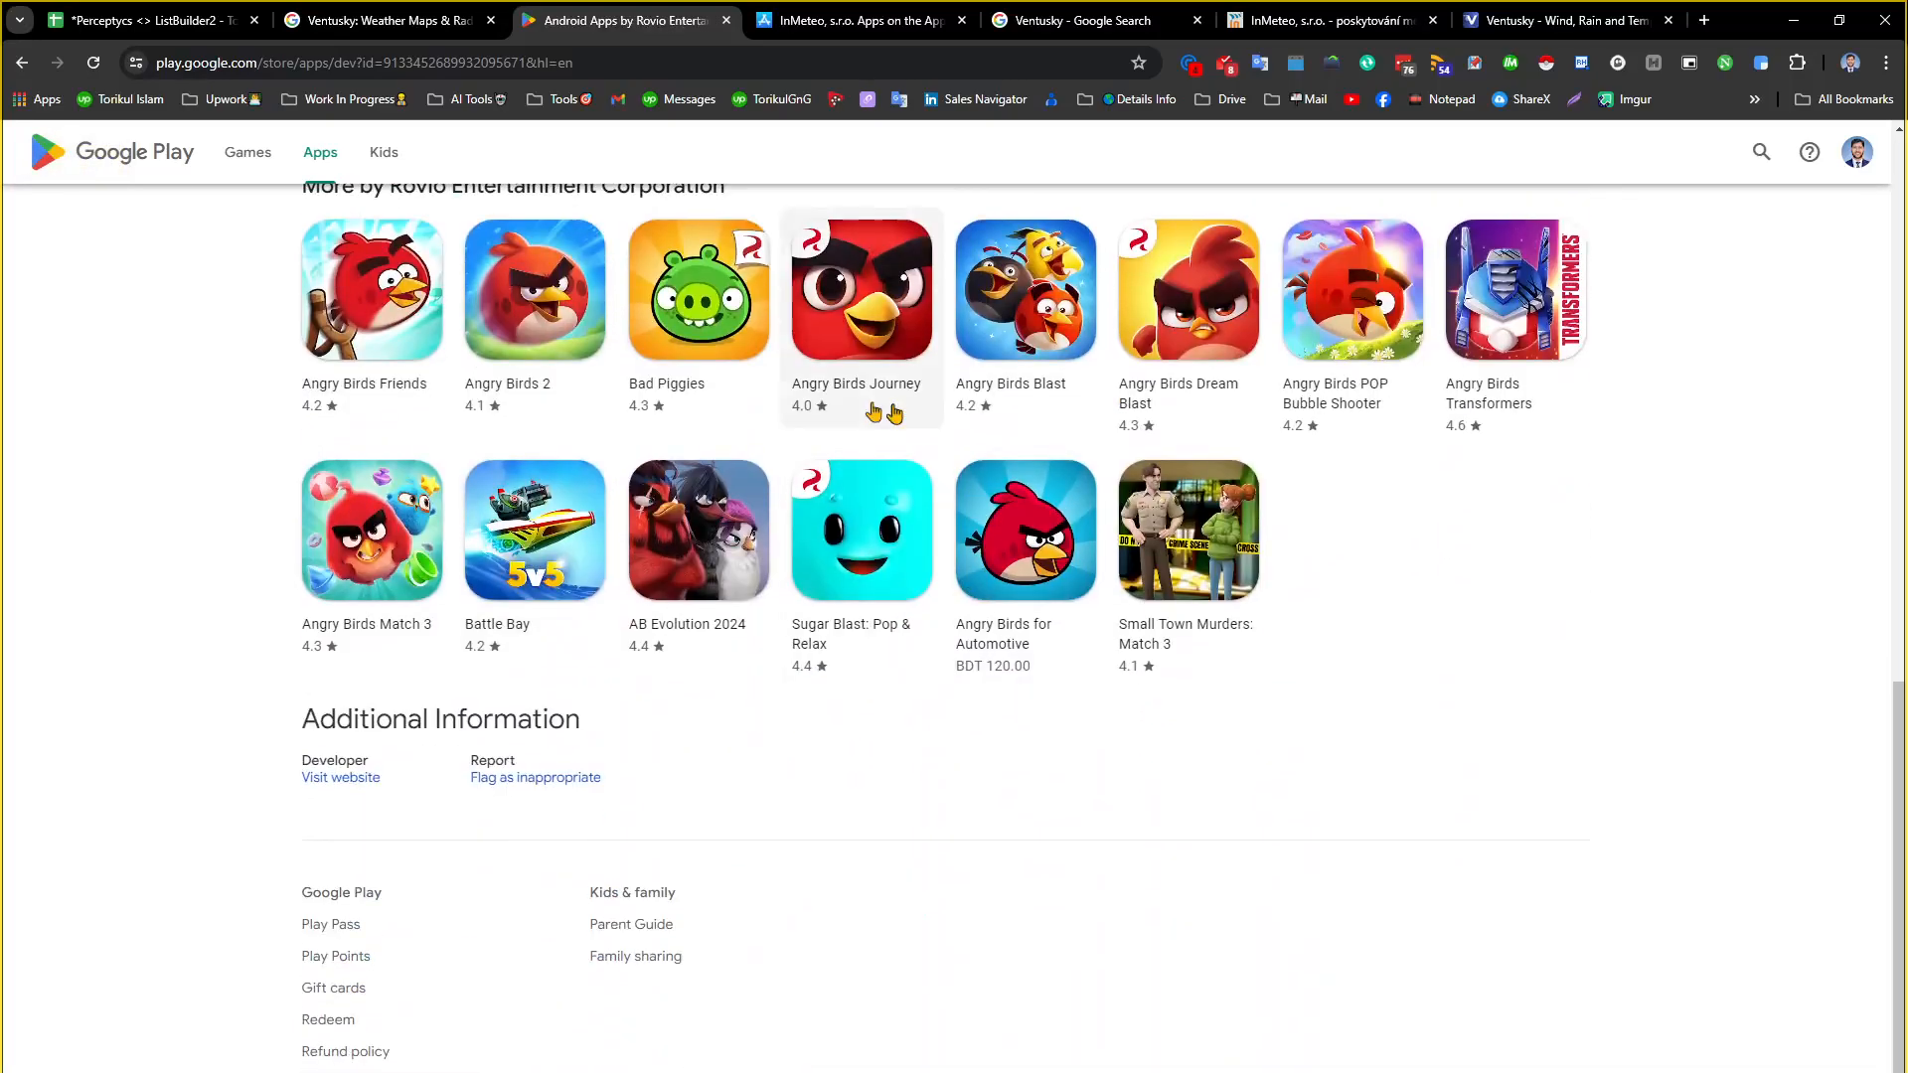
scroll(947, 649, "up", 8)
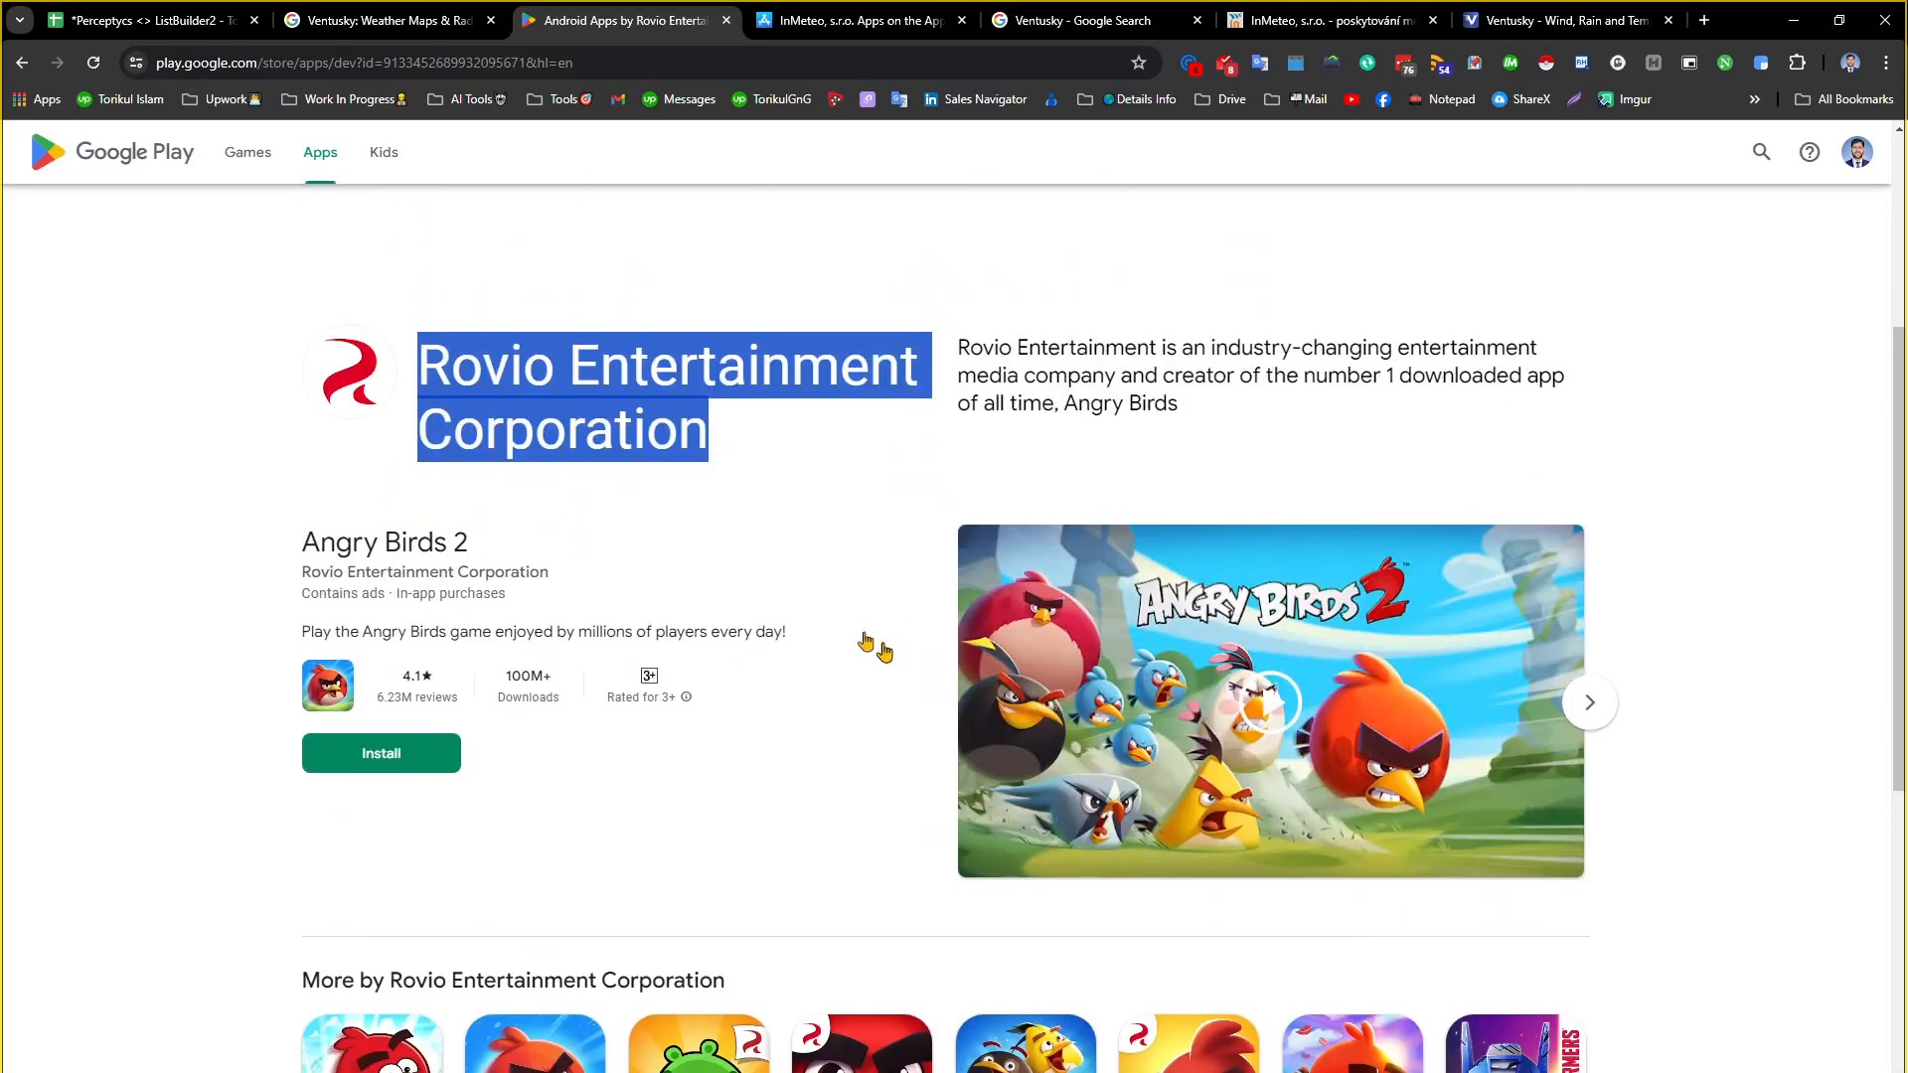
Compare row 14's publisher name with the Ventusky search results and the InMeteo and Ventusky websites
left_click(149, 20)
left_click(185, 602)
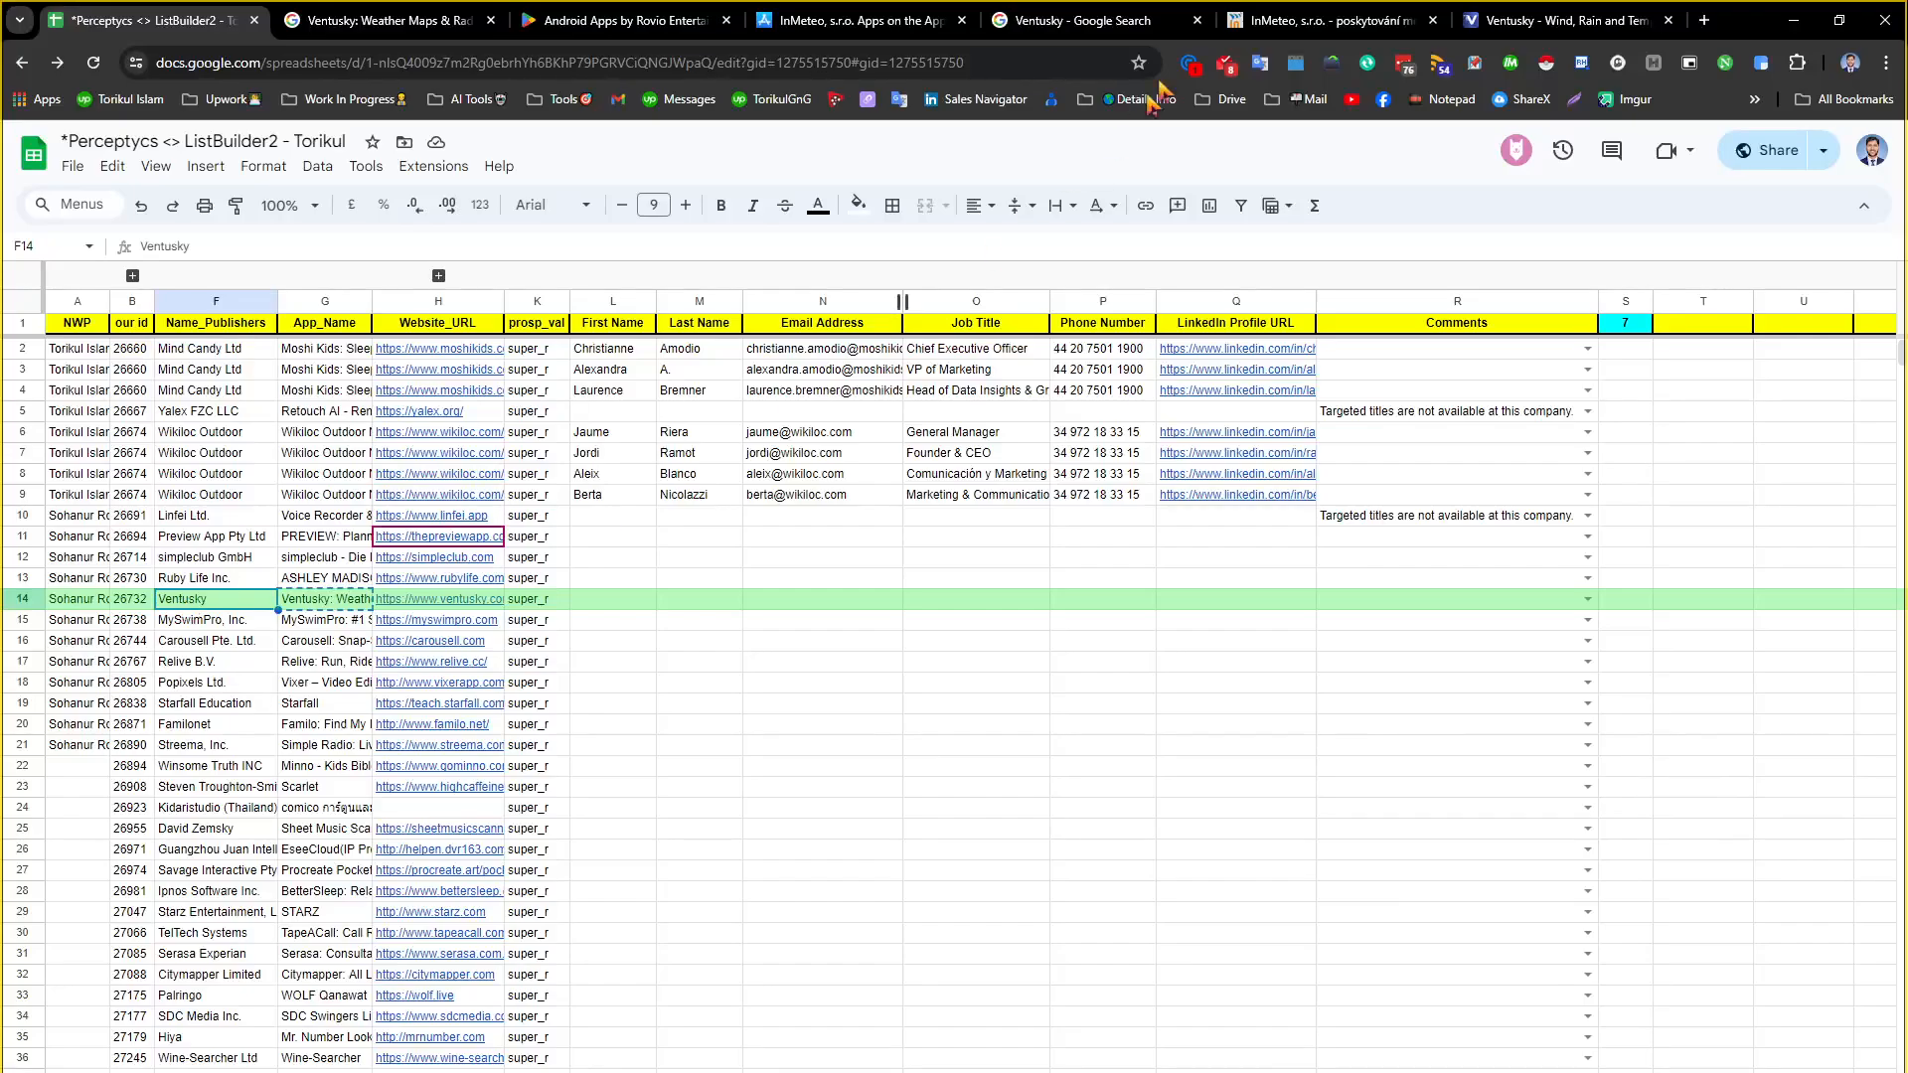
left_click(1254, 22)
left_click(1093, 20)
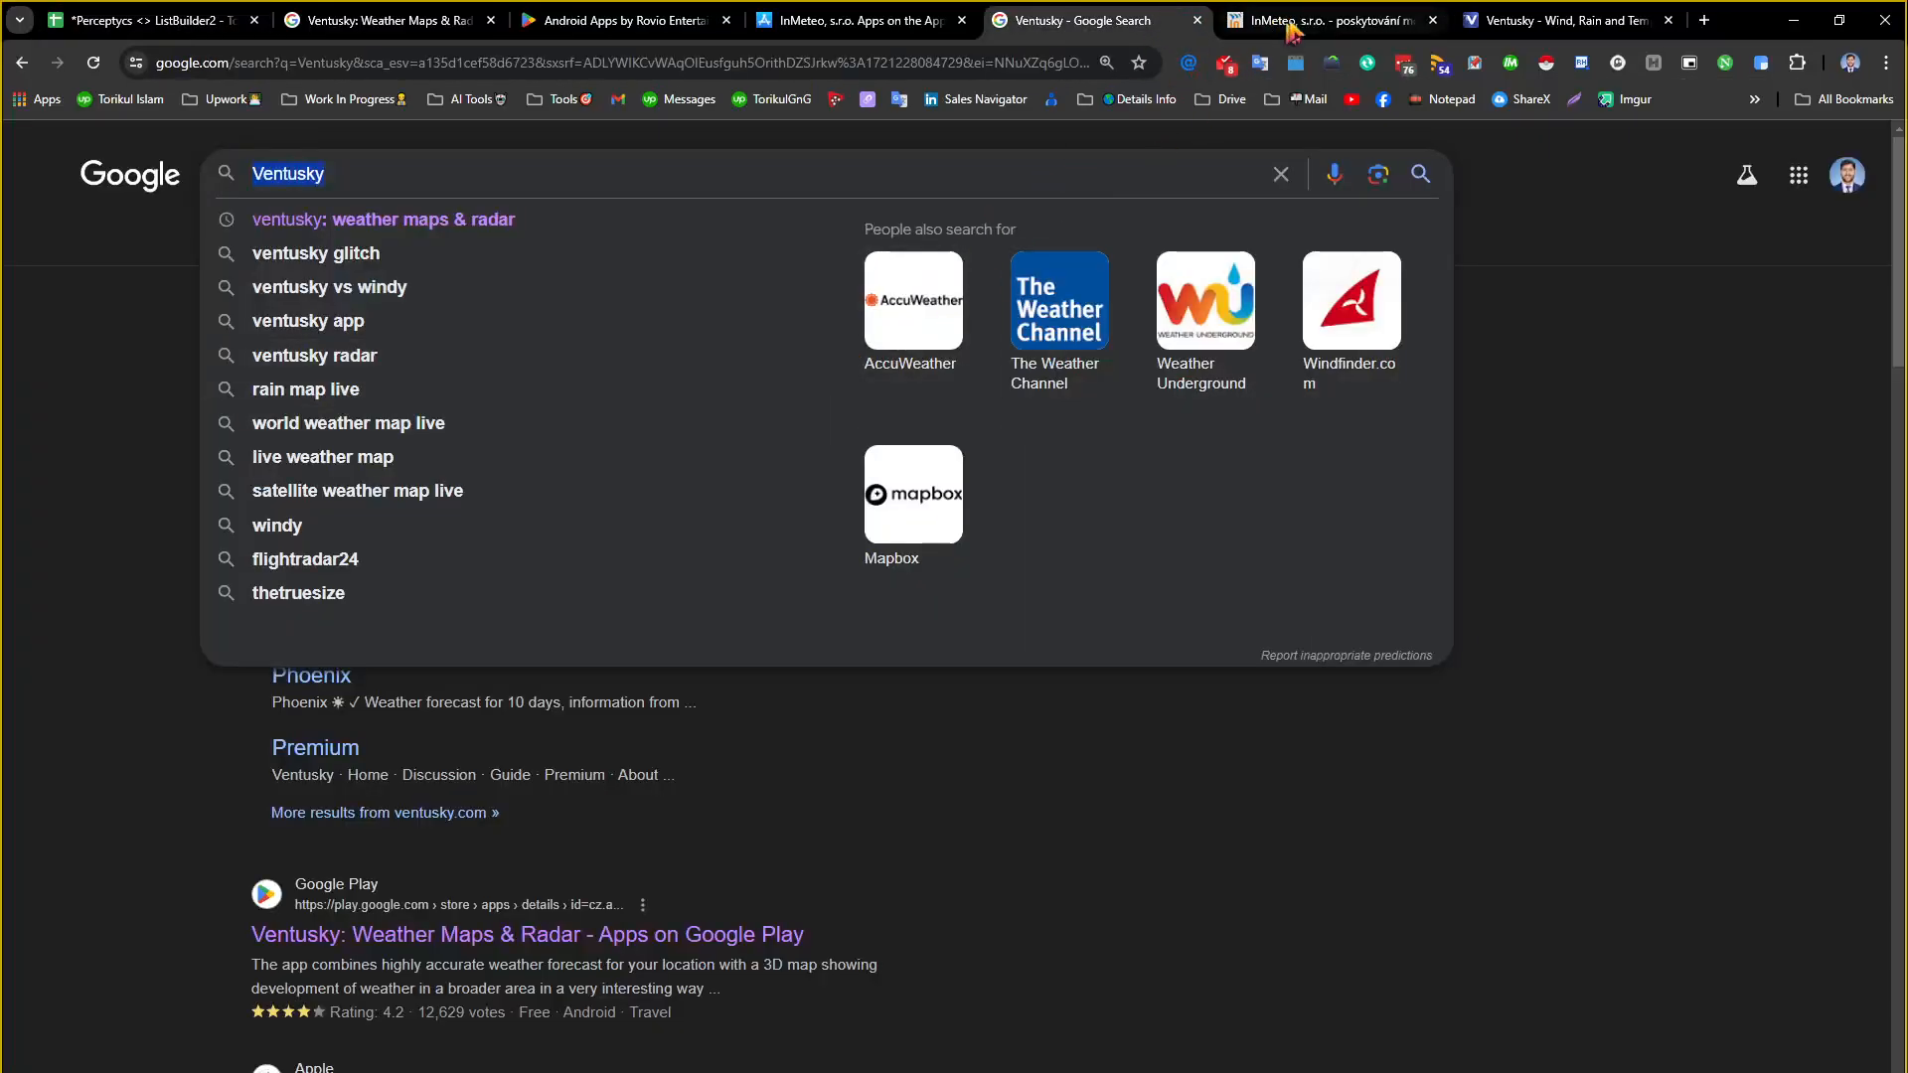
left_click(1550, 19)
left_click(1325, 12)
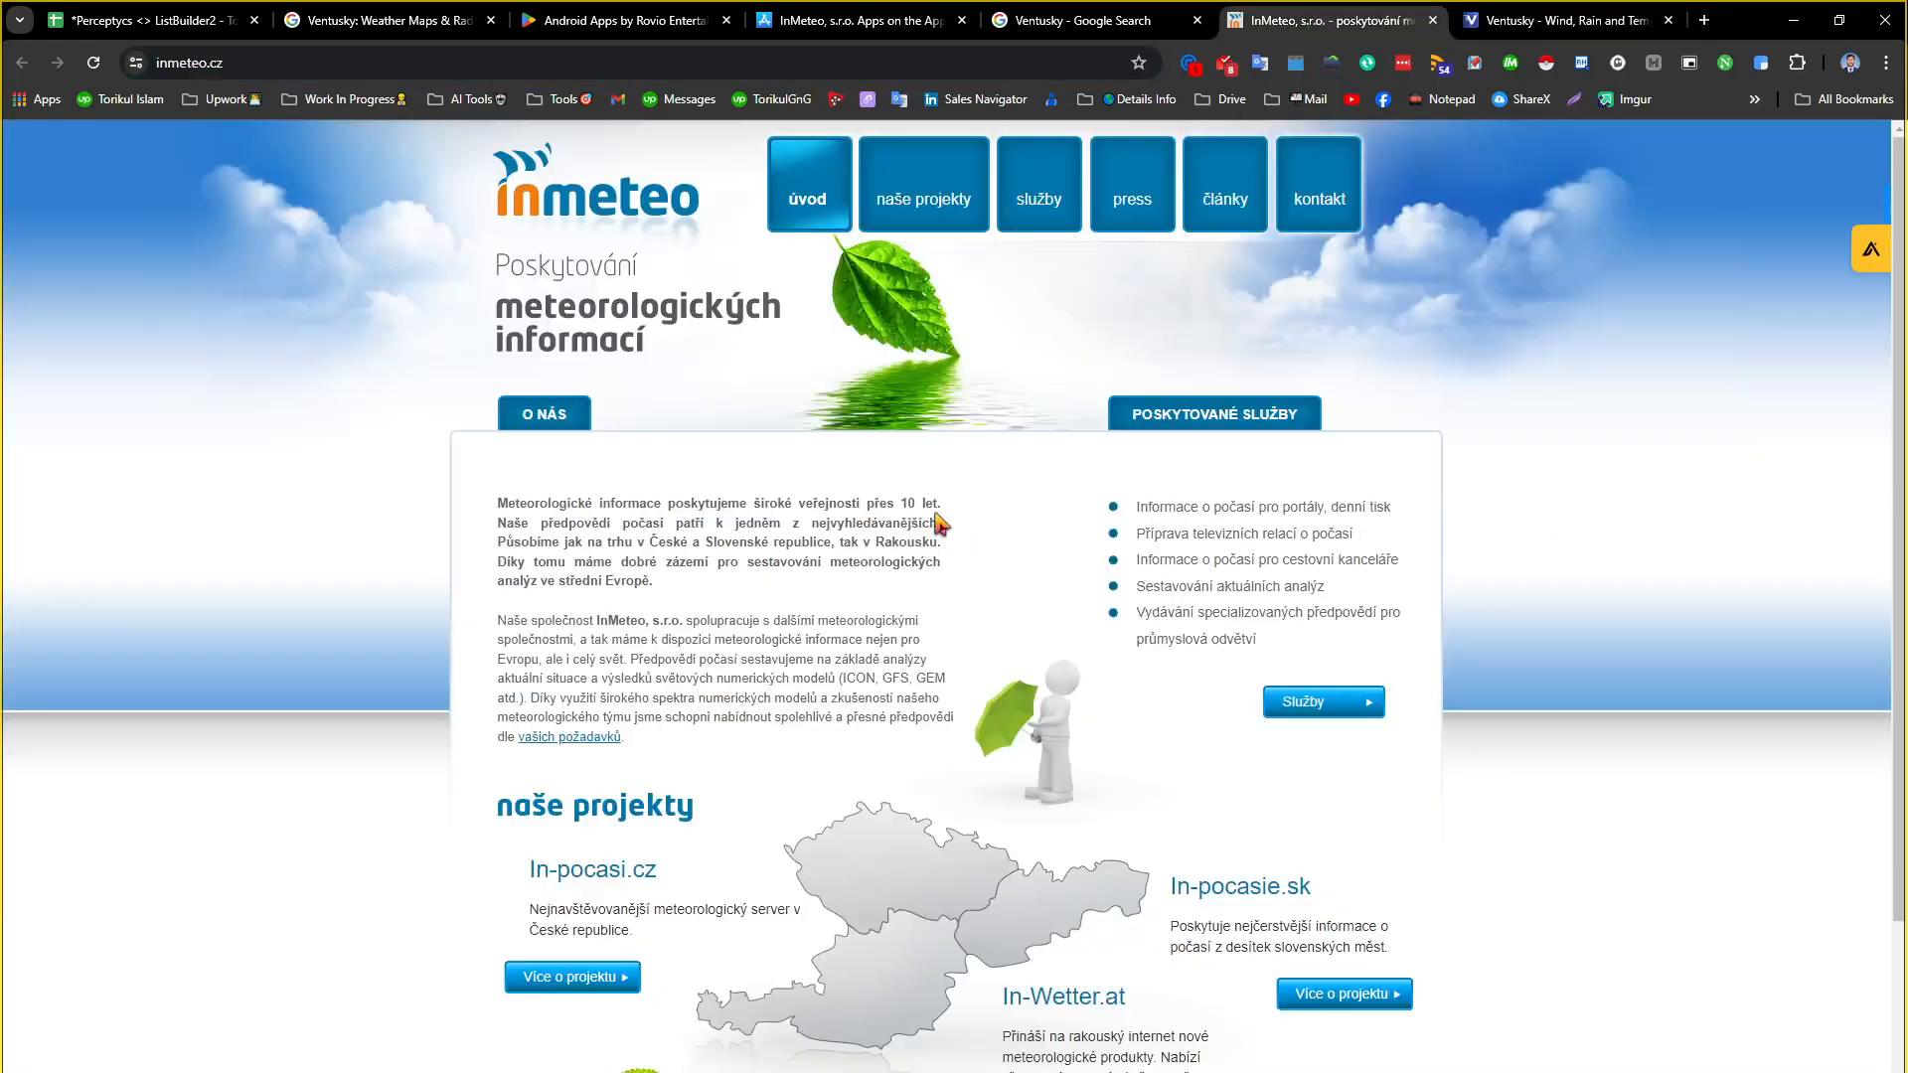
scroll(1006, 688, "down", 3)
scroll(992, 708, "up", 3)
left_click(1556, 20)
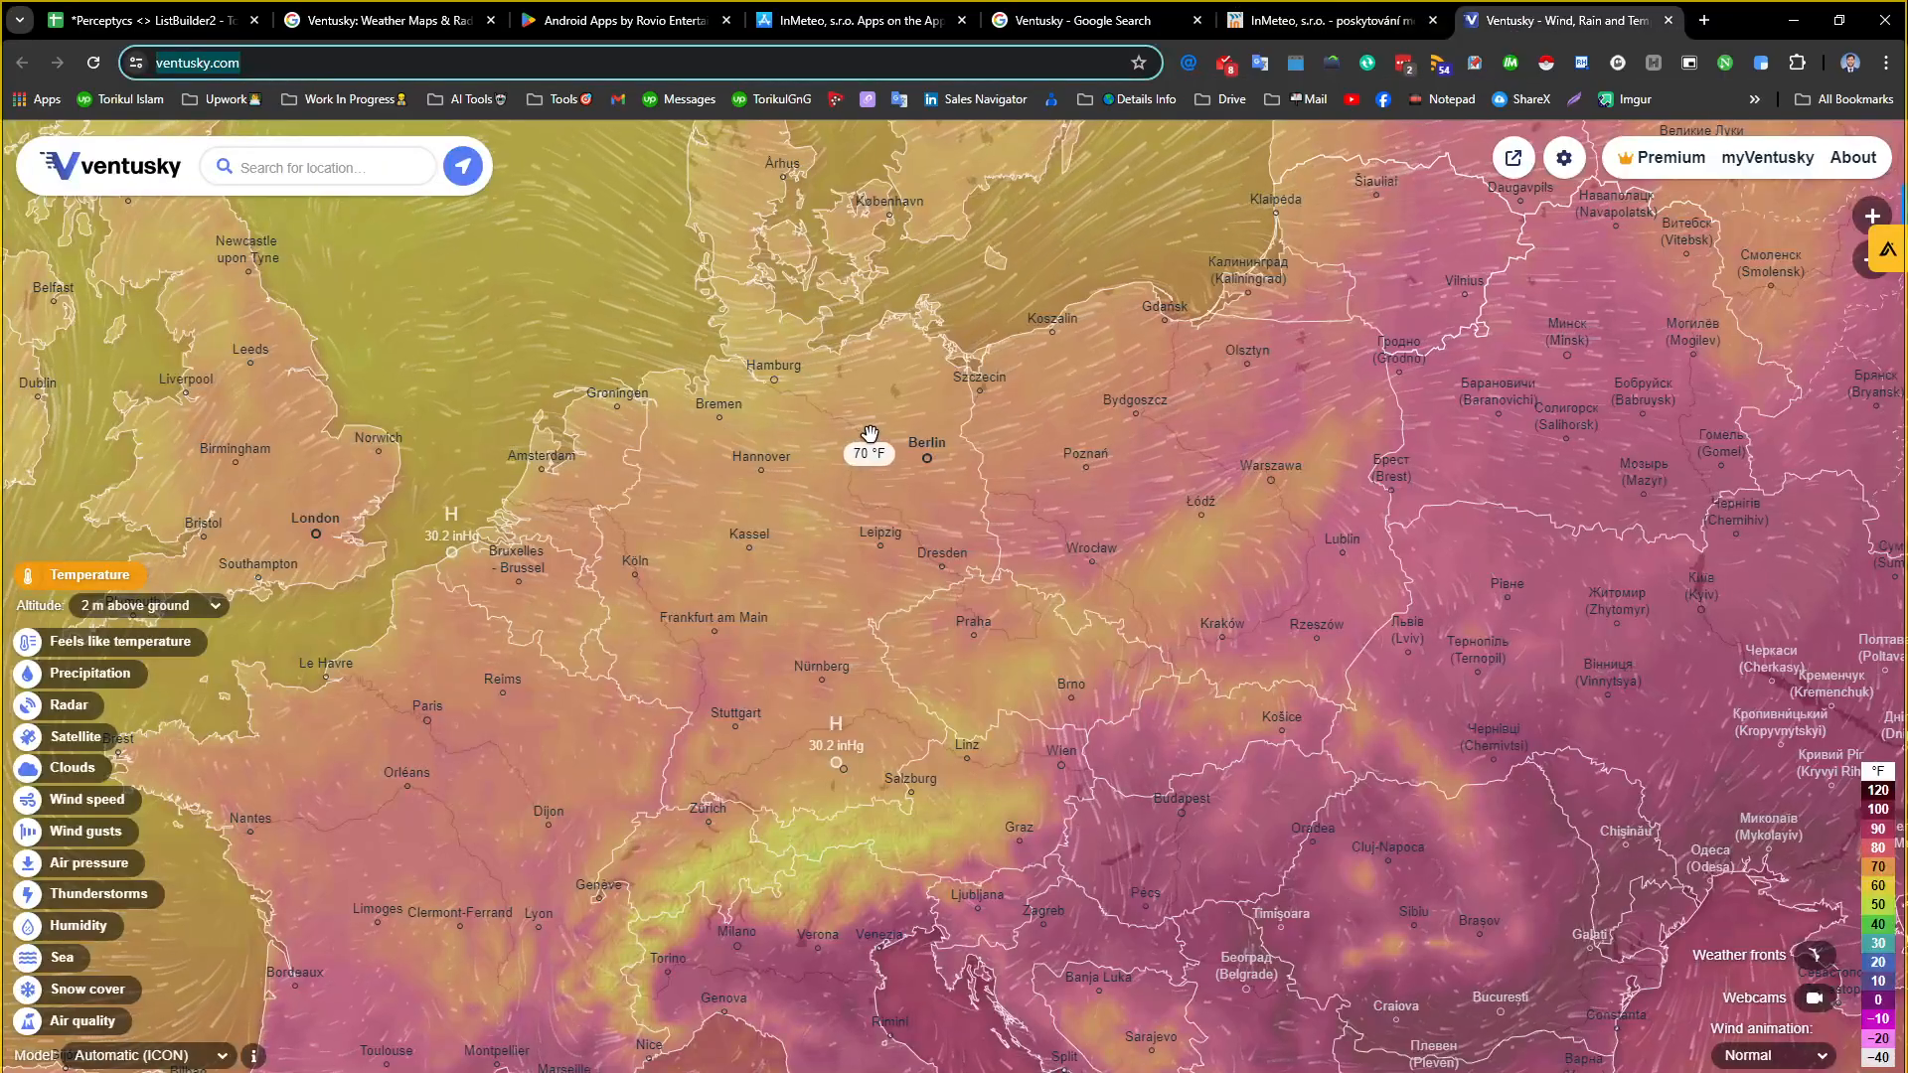
Check InMeteo, s.r.o.'s App Store developer page and return to the website URL in row 14 of the prospect sheet
left_click(850, 20)
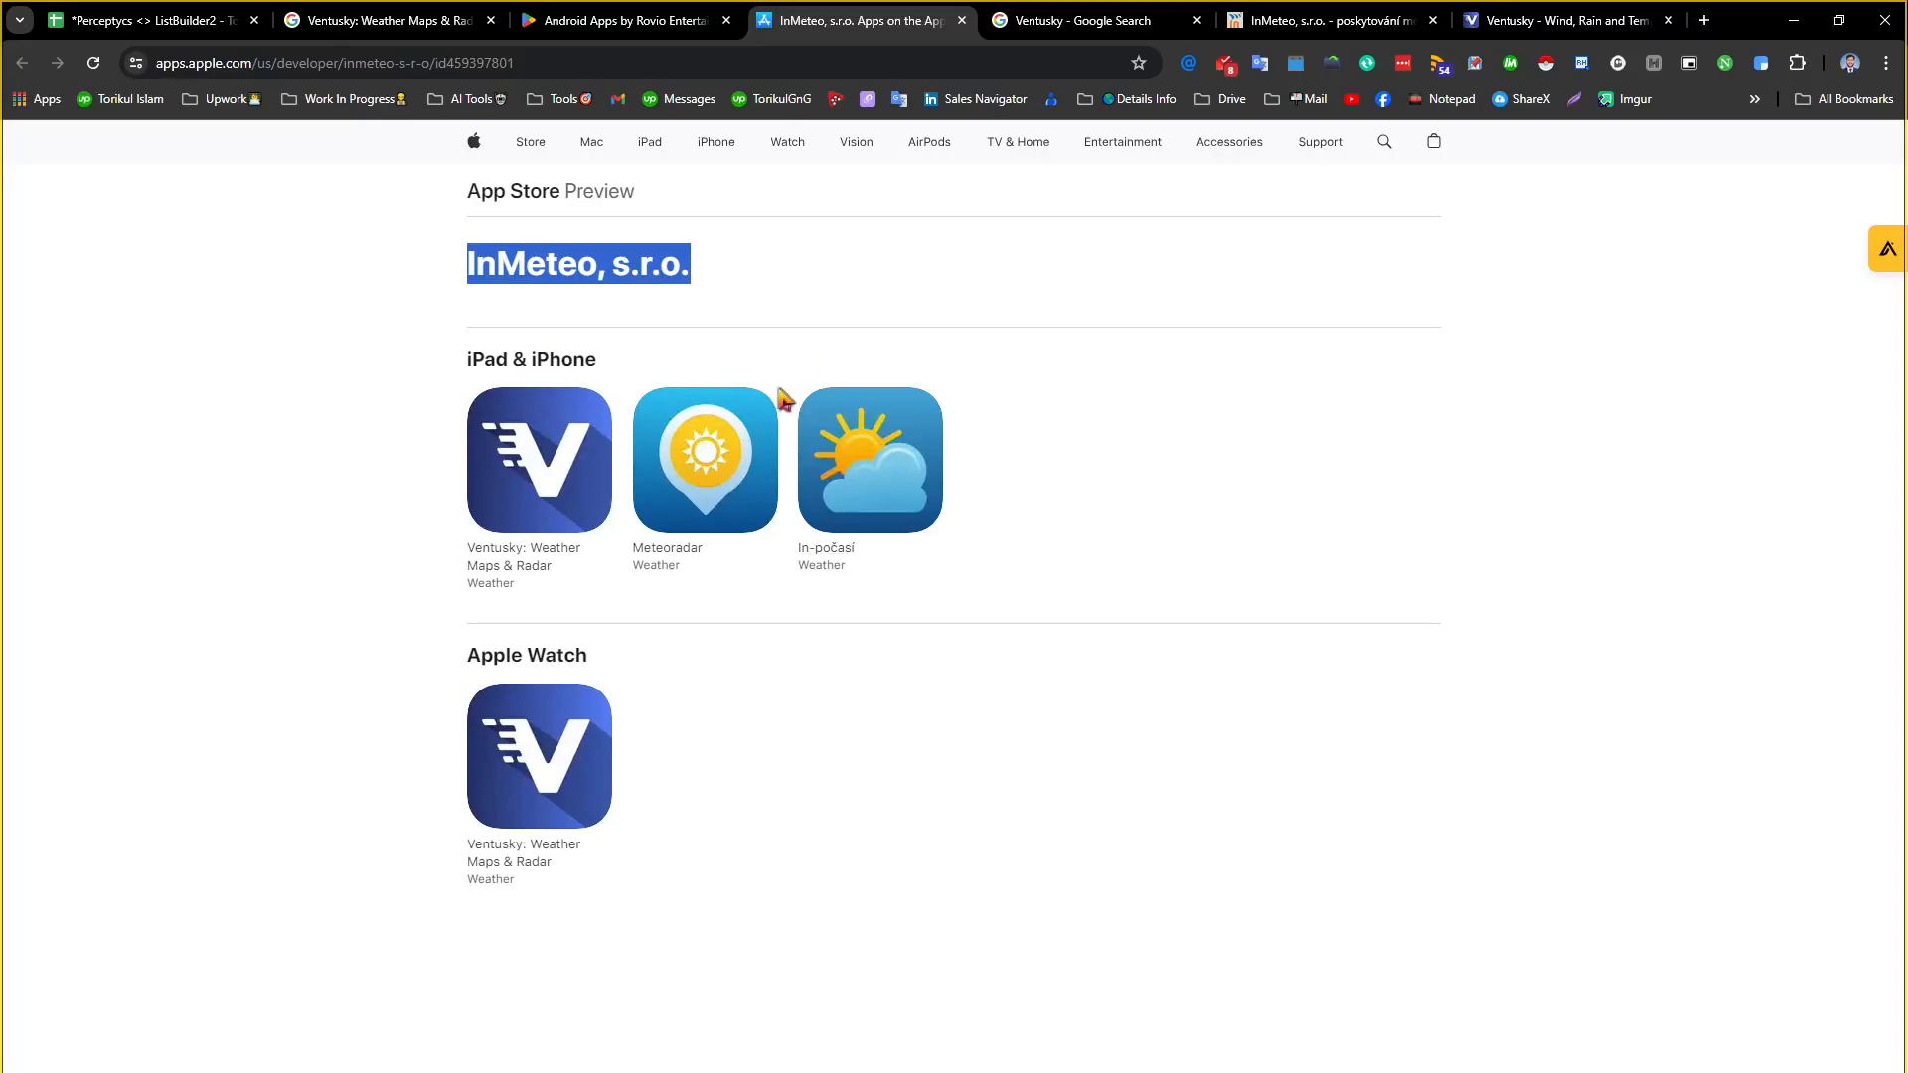
left_click(189, 20)
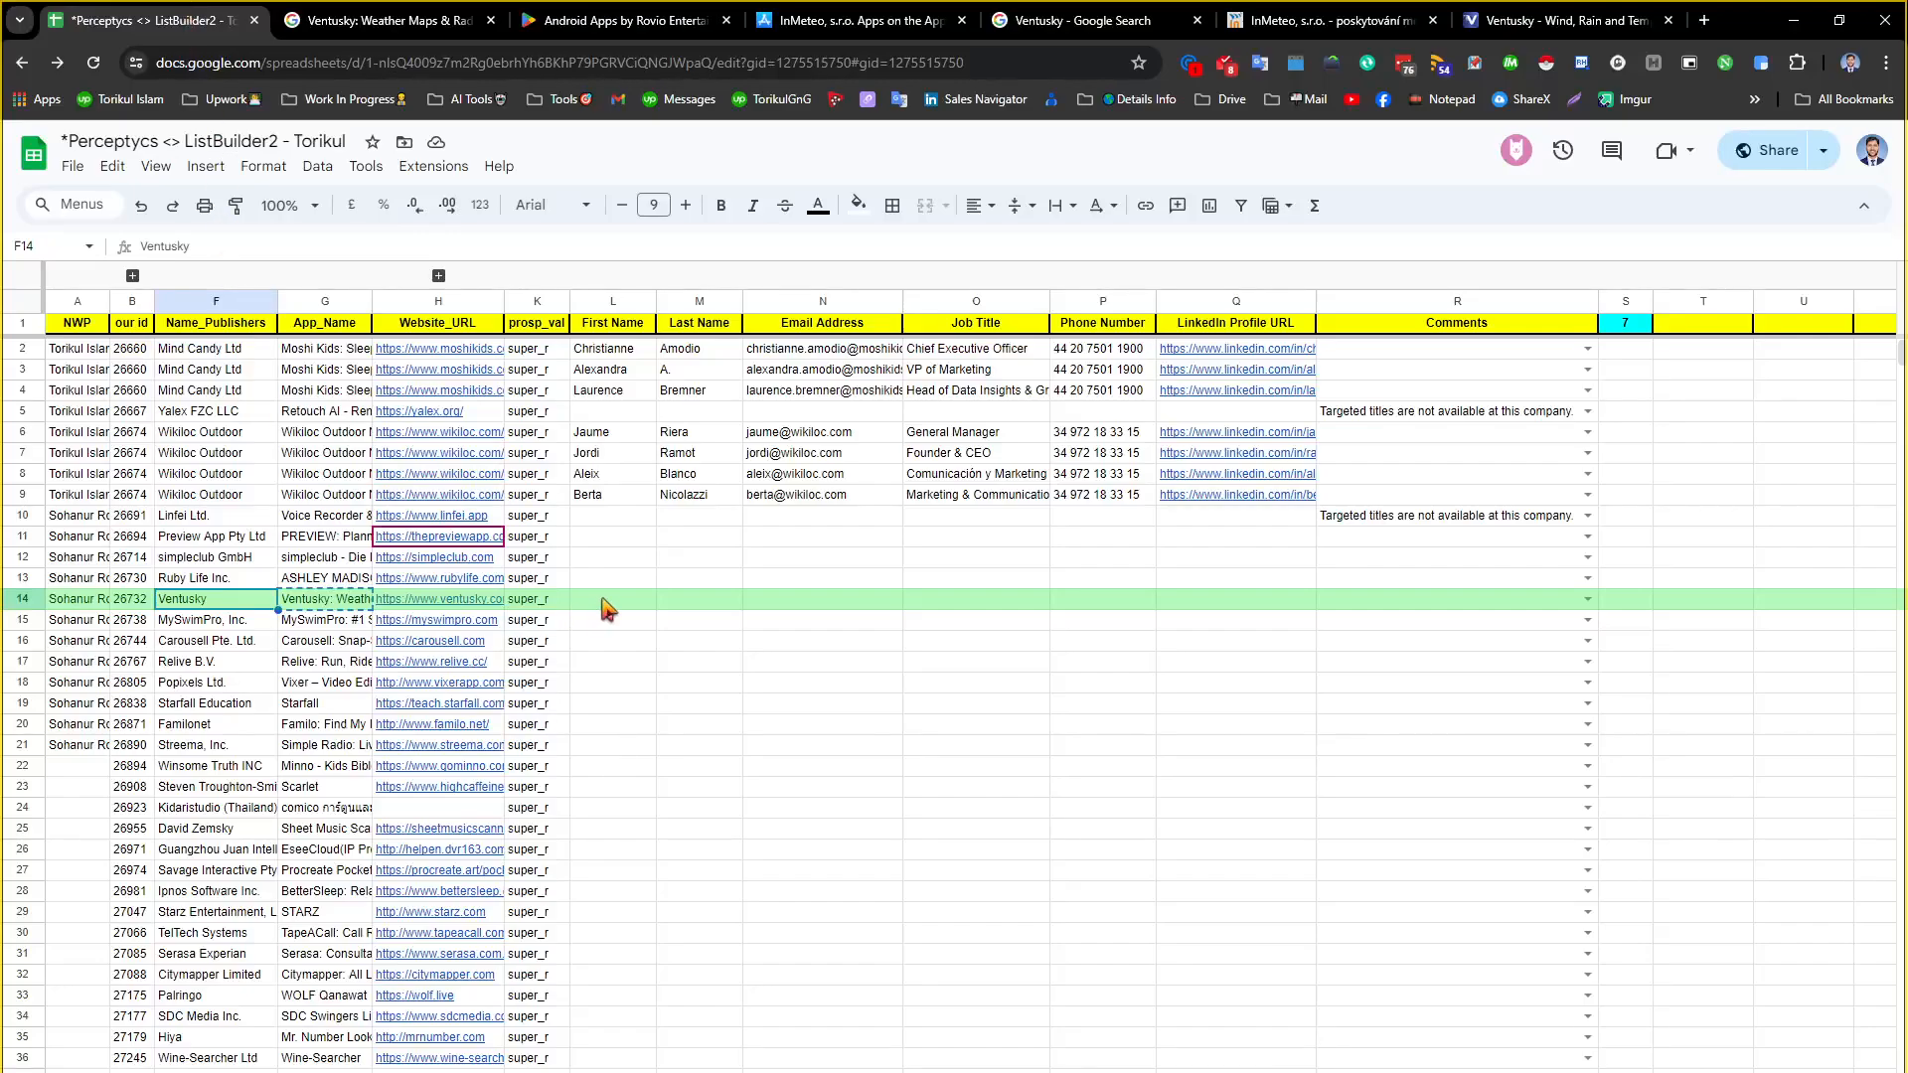
left_click(450, 605)
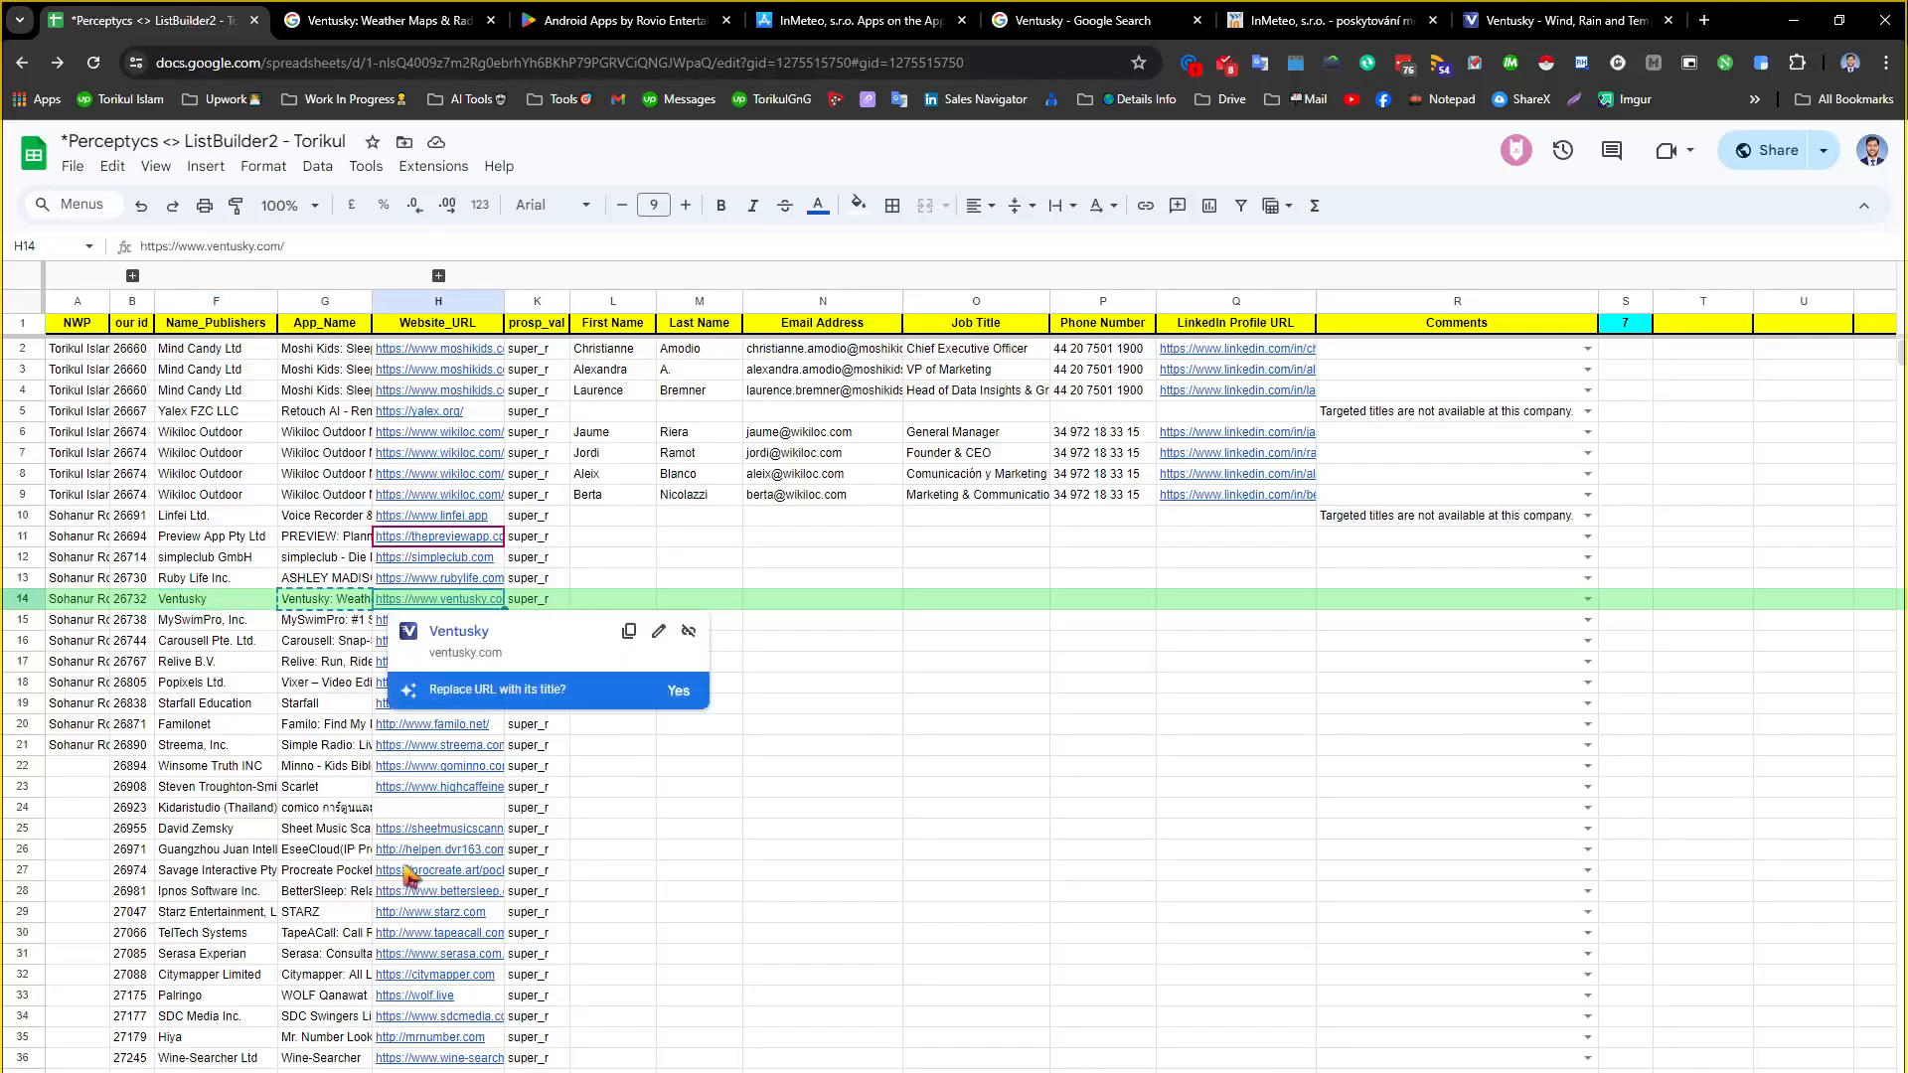
Search Google for row 24's publisher, Kidaristudio (Thailand) Co., Ltd., and close the leftover research tabs from the previous prospect
left_click(245, 811)
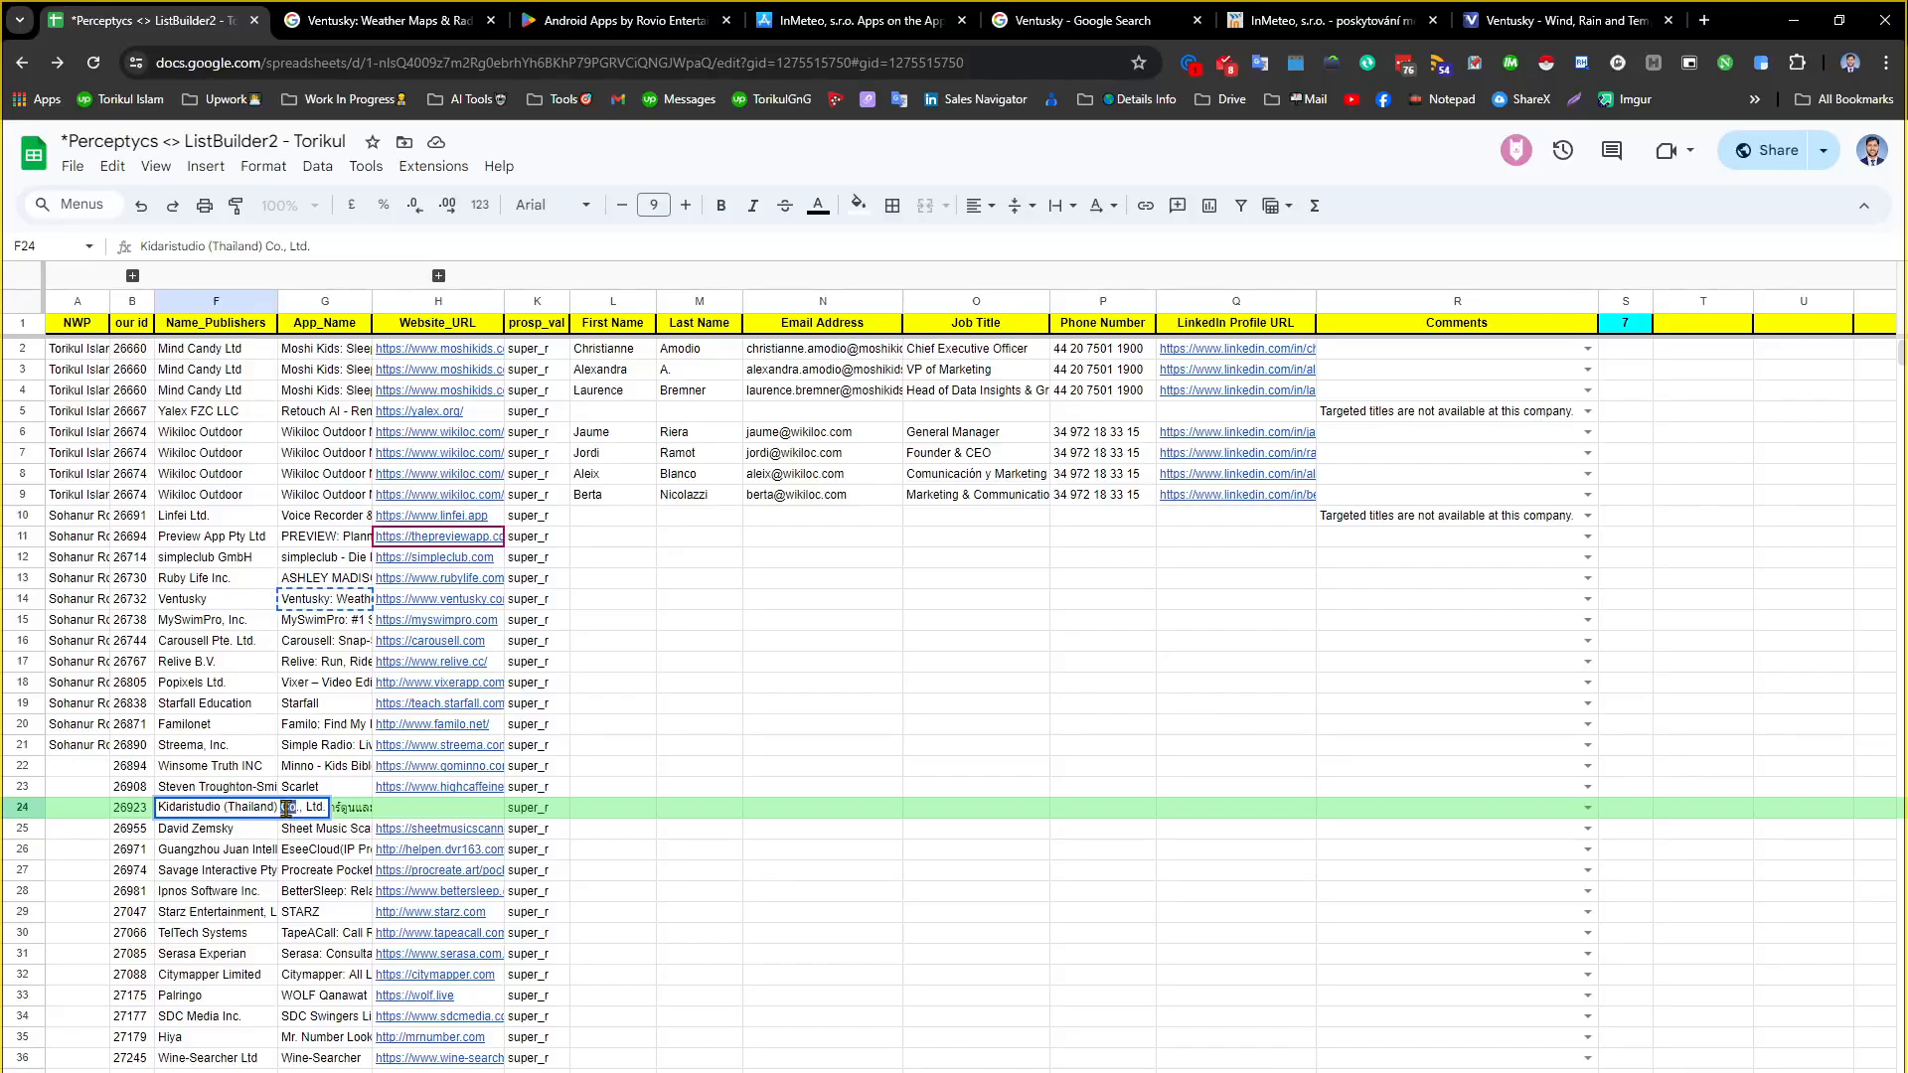
right_click(287, 808)
left_click(651, 297)
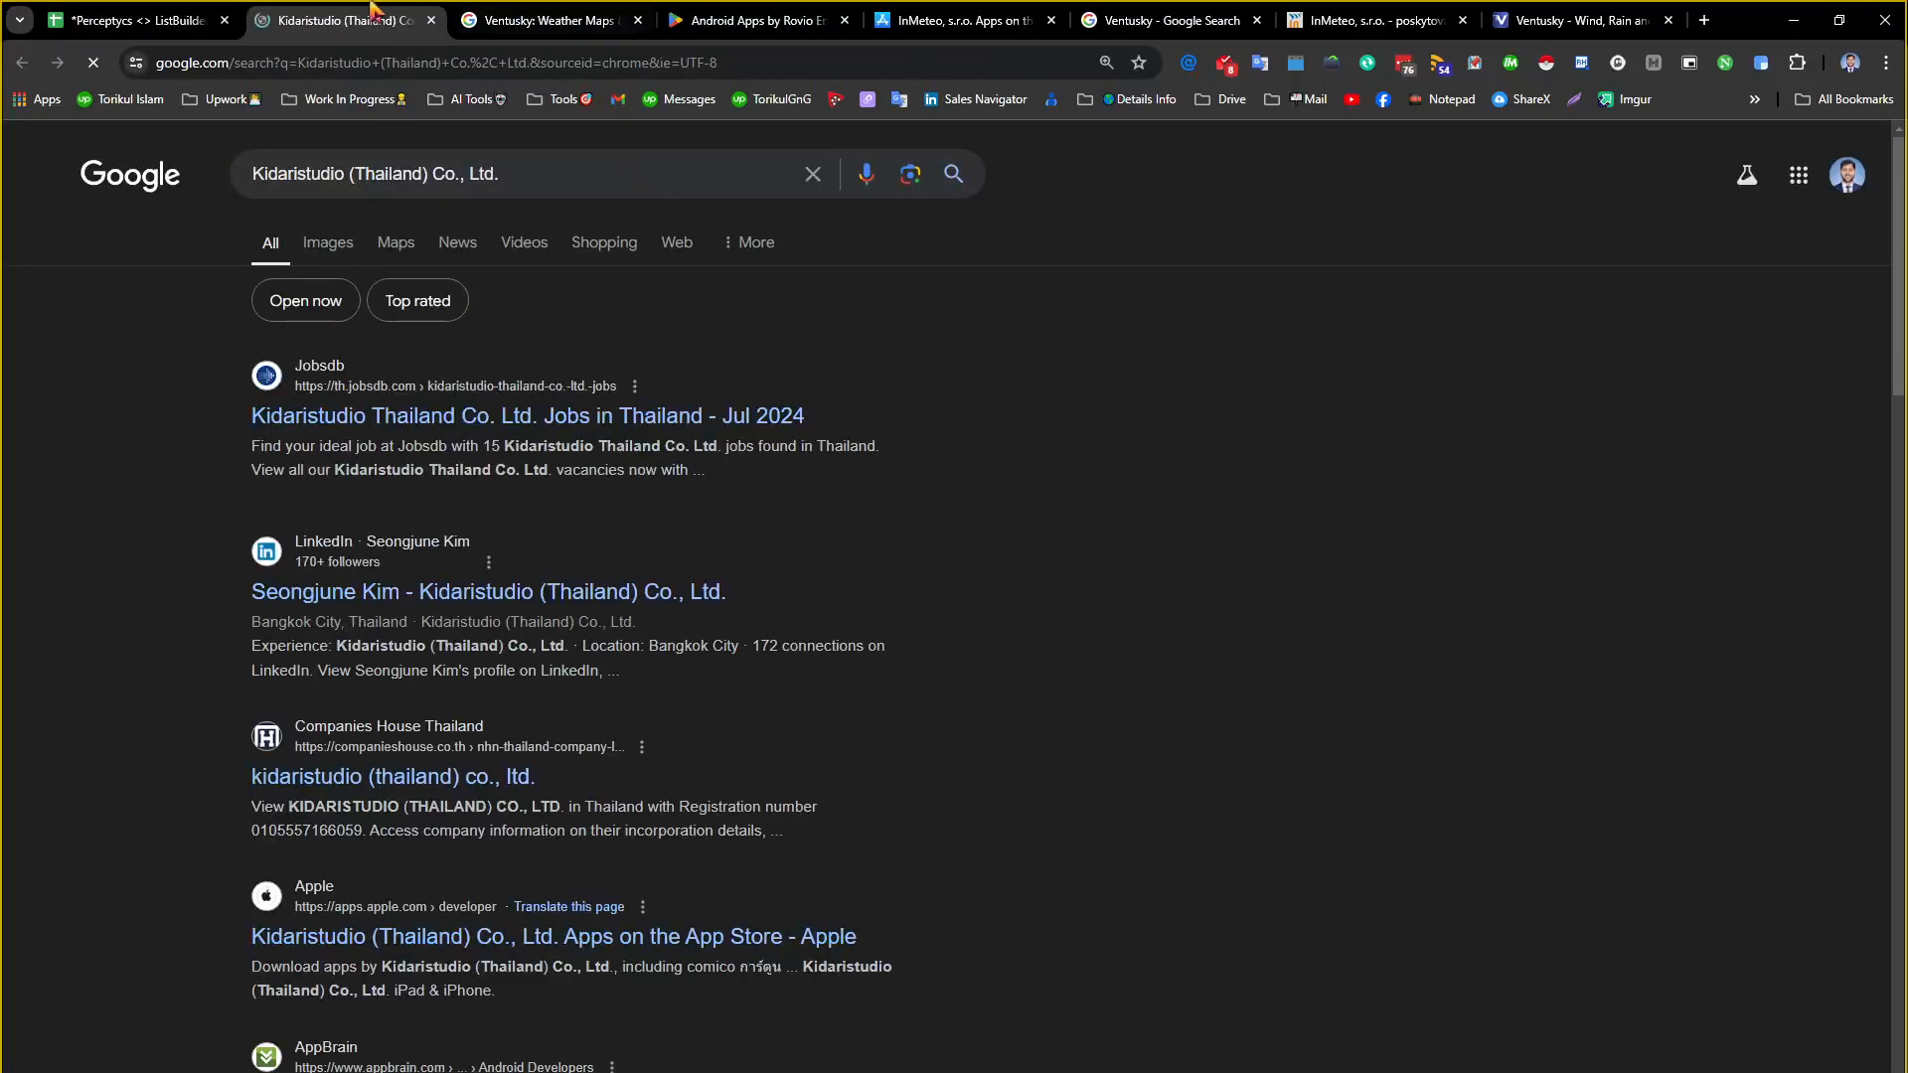
right_click(370, 8)
left_click(511, 377)
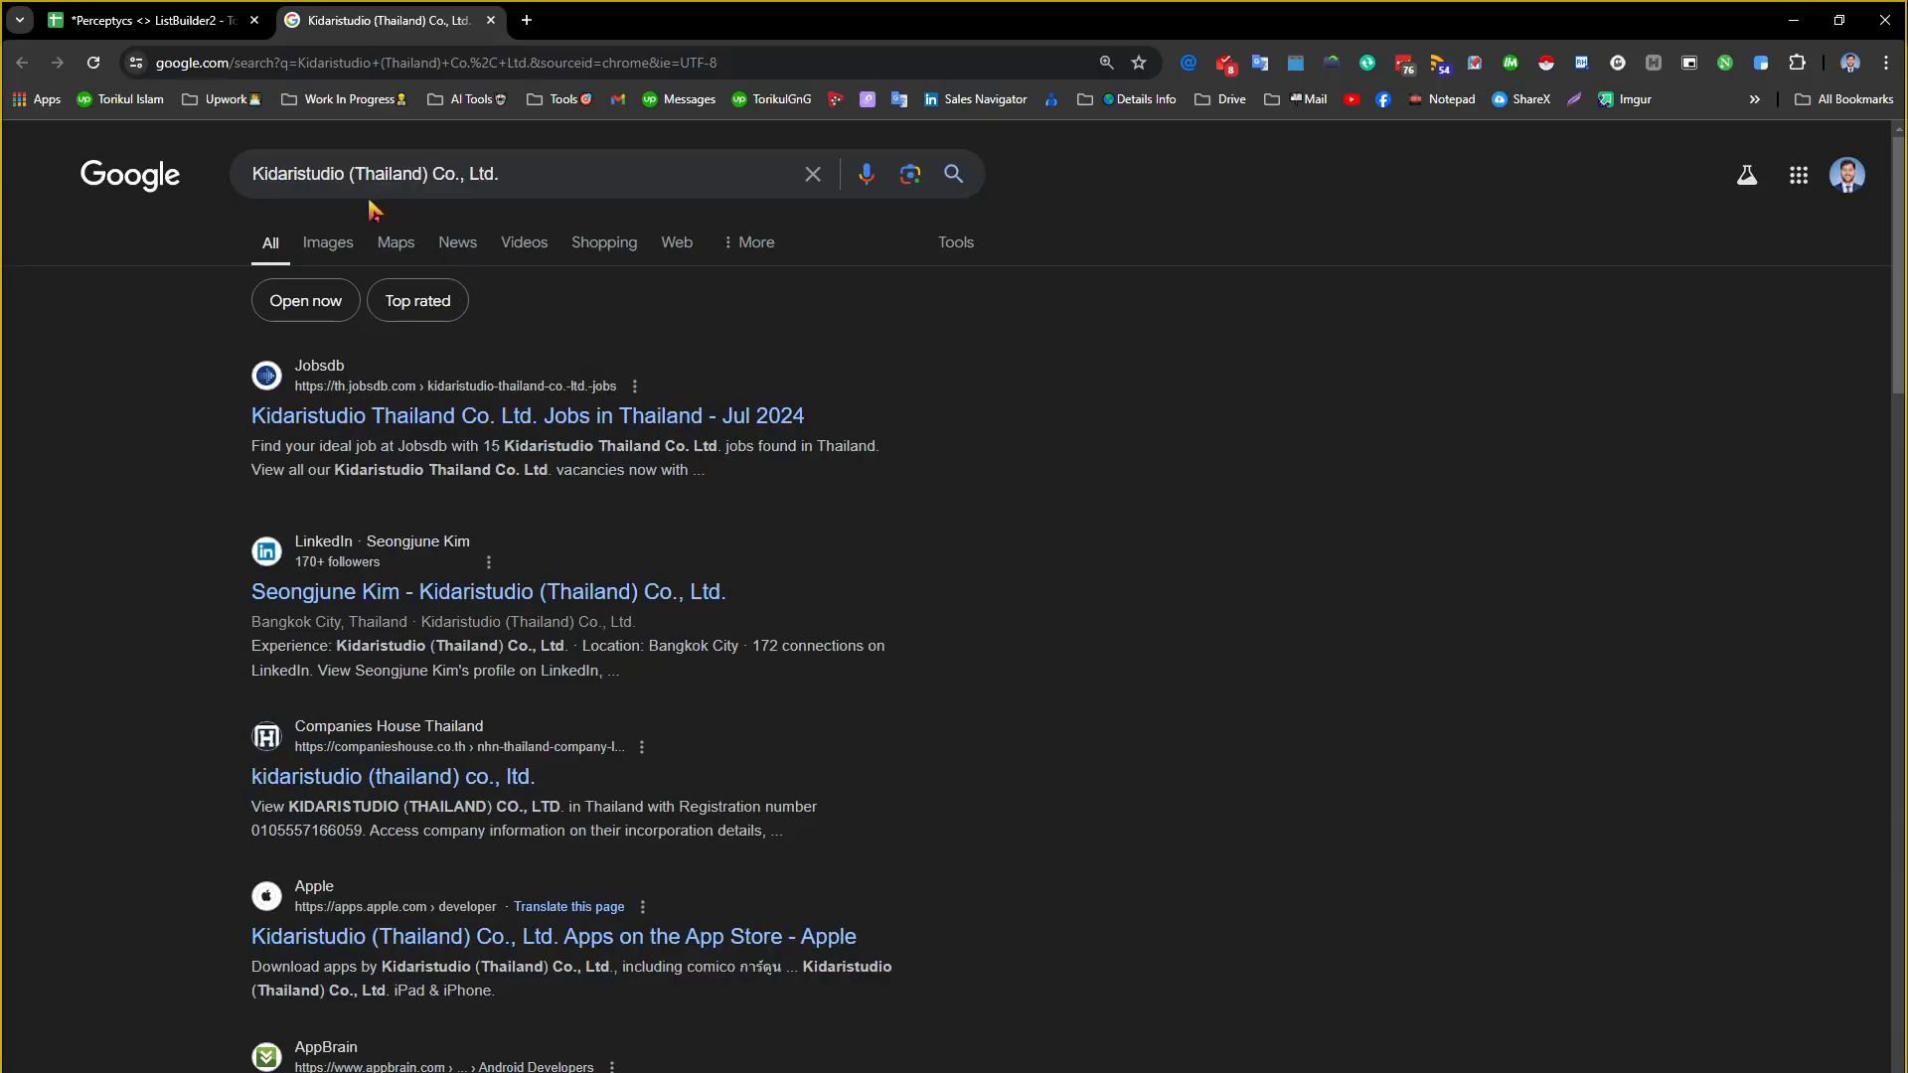
Search Google for row 24's comico app name from the prospect sheet
left_click(165, 22)
double_click(326, 808)
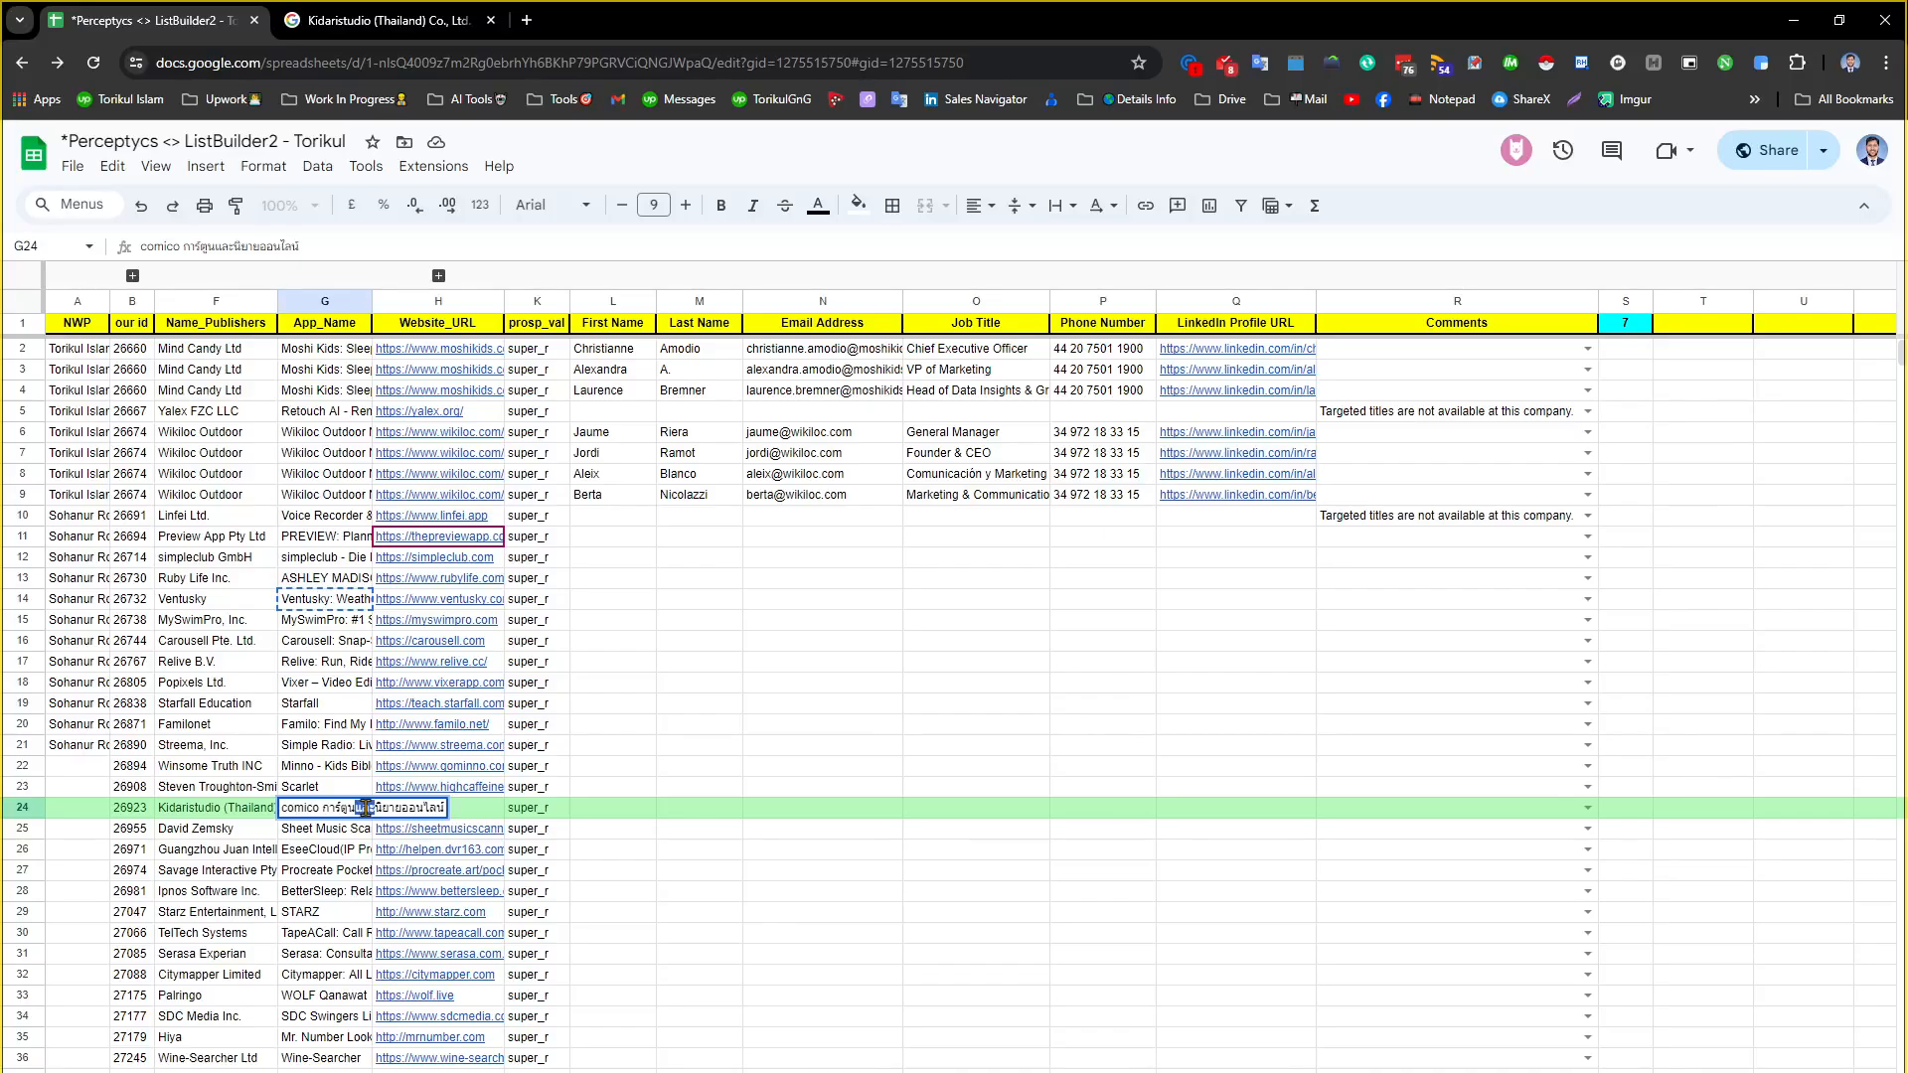
triple_click(364, 808)
right_click(364, 808)
left_click(596, 304)
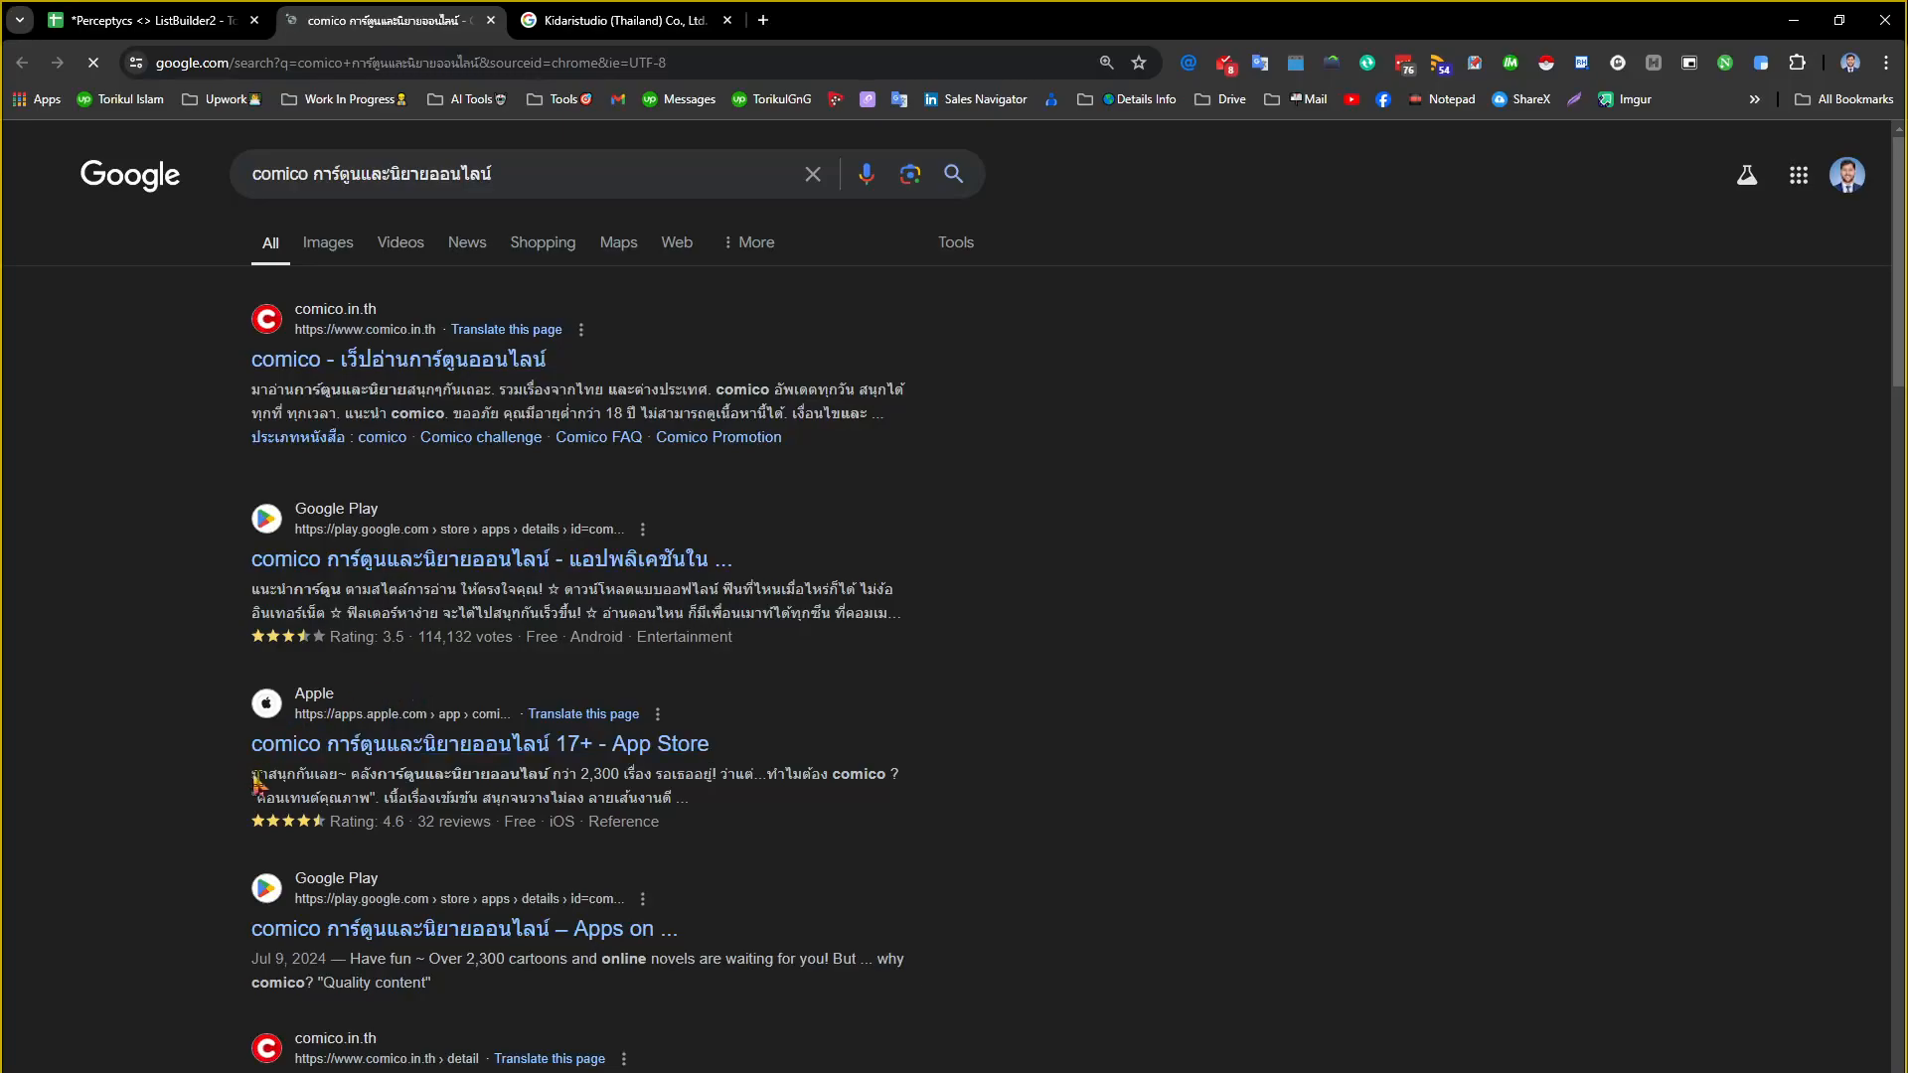
Open the comico App Store and Google Play listings from the results and check the developer name on them
middle_click(343, 747)
middle_click(392, 562)
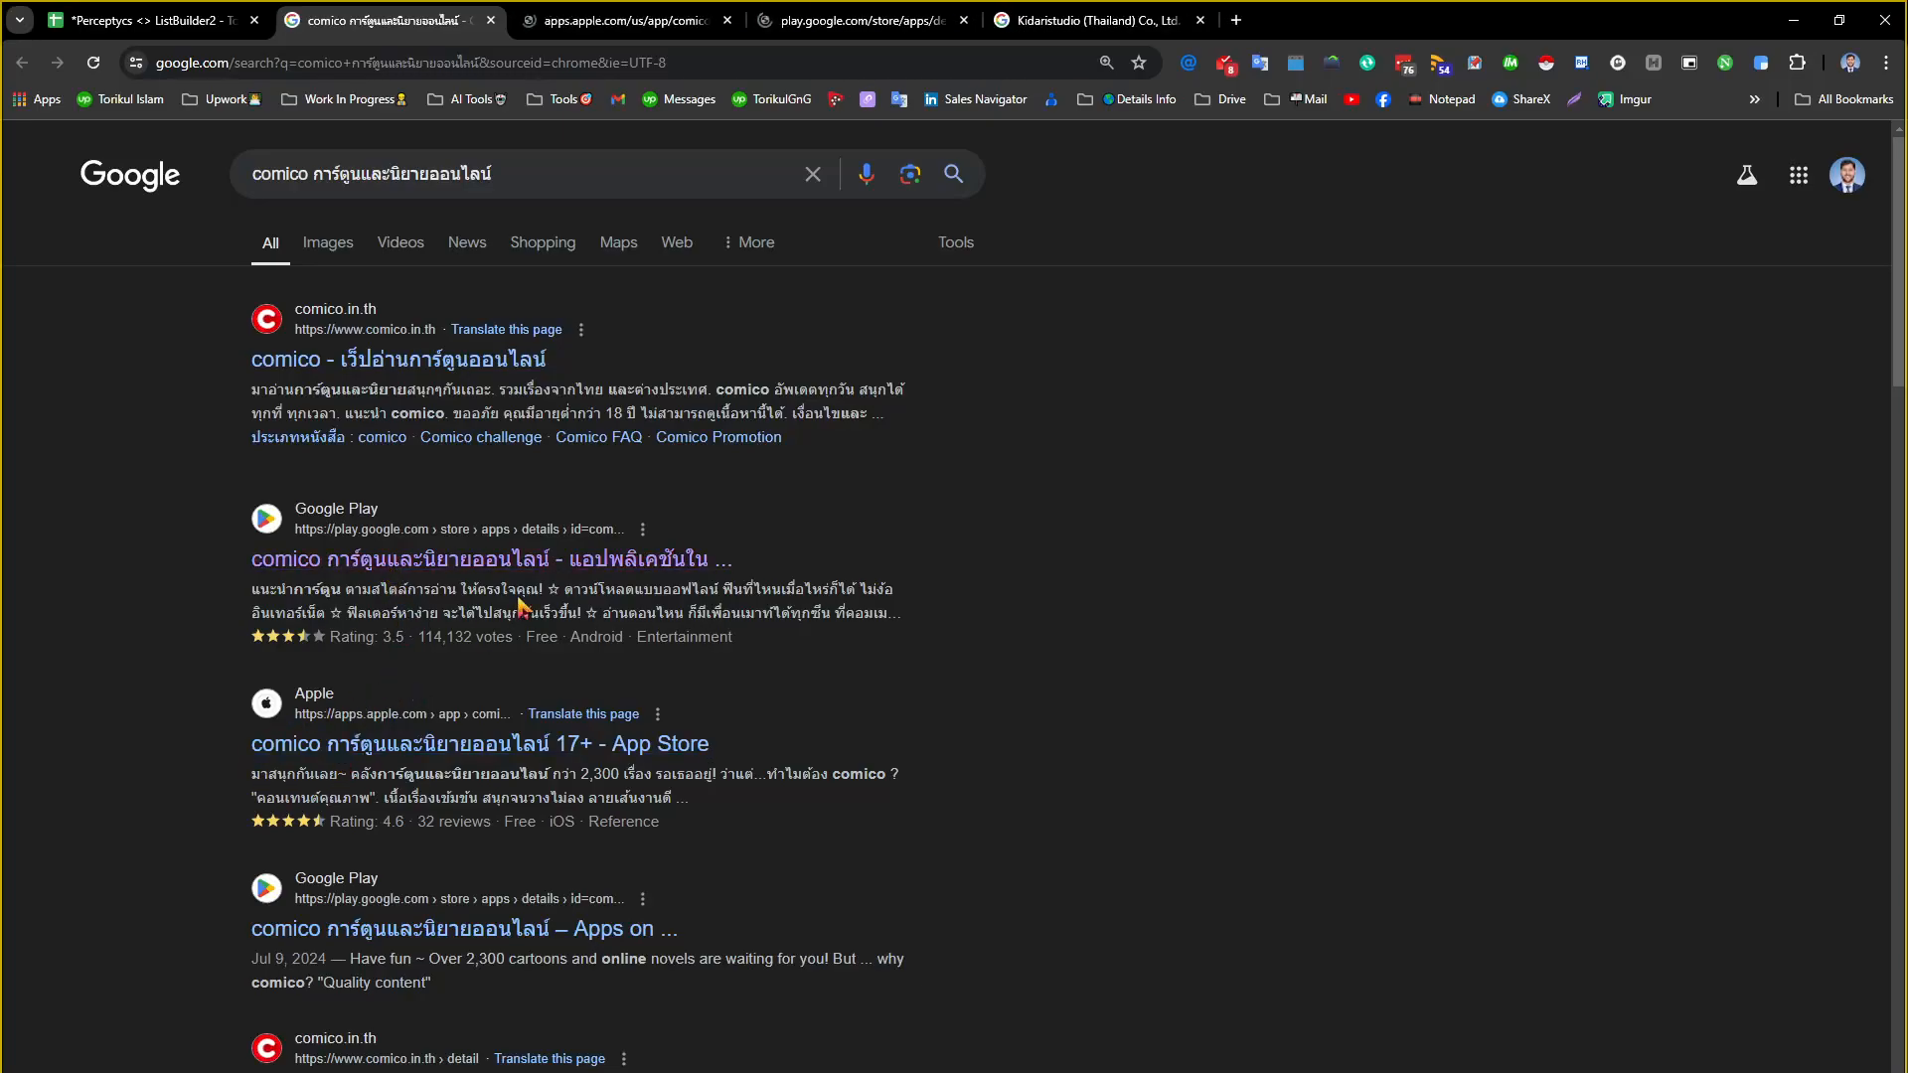
middle_click(437, 929)
key("ctrl+Tab")
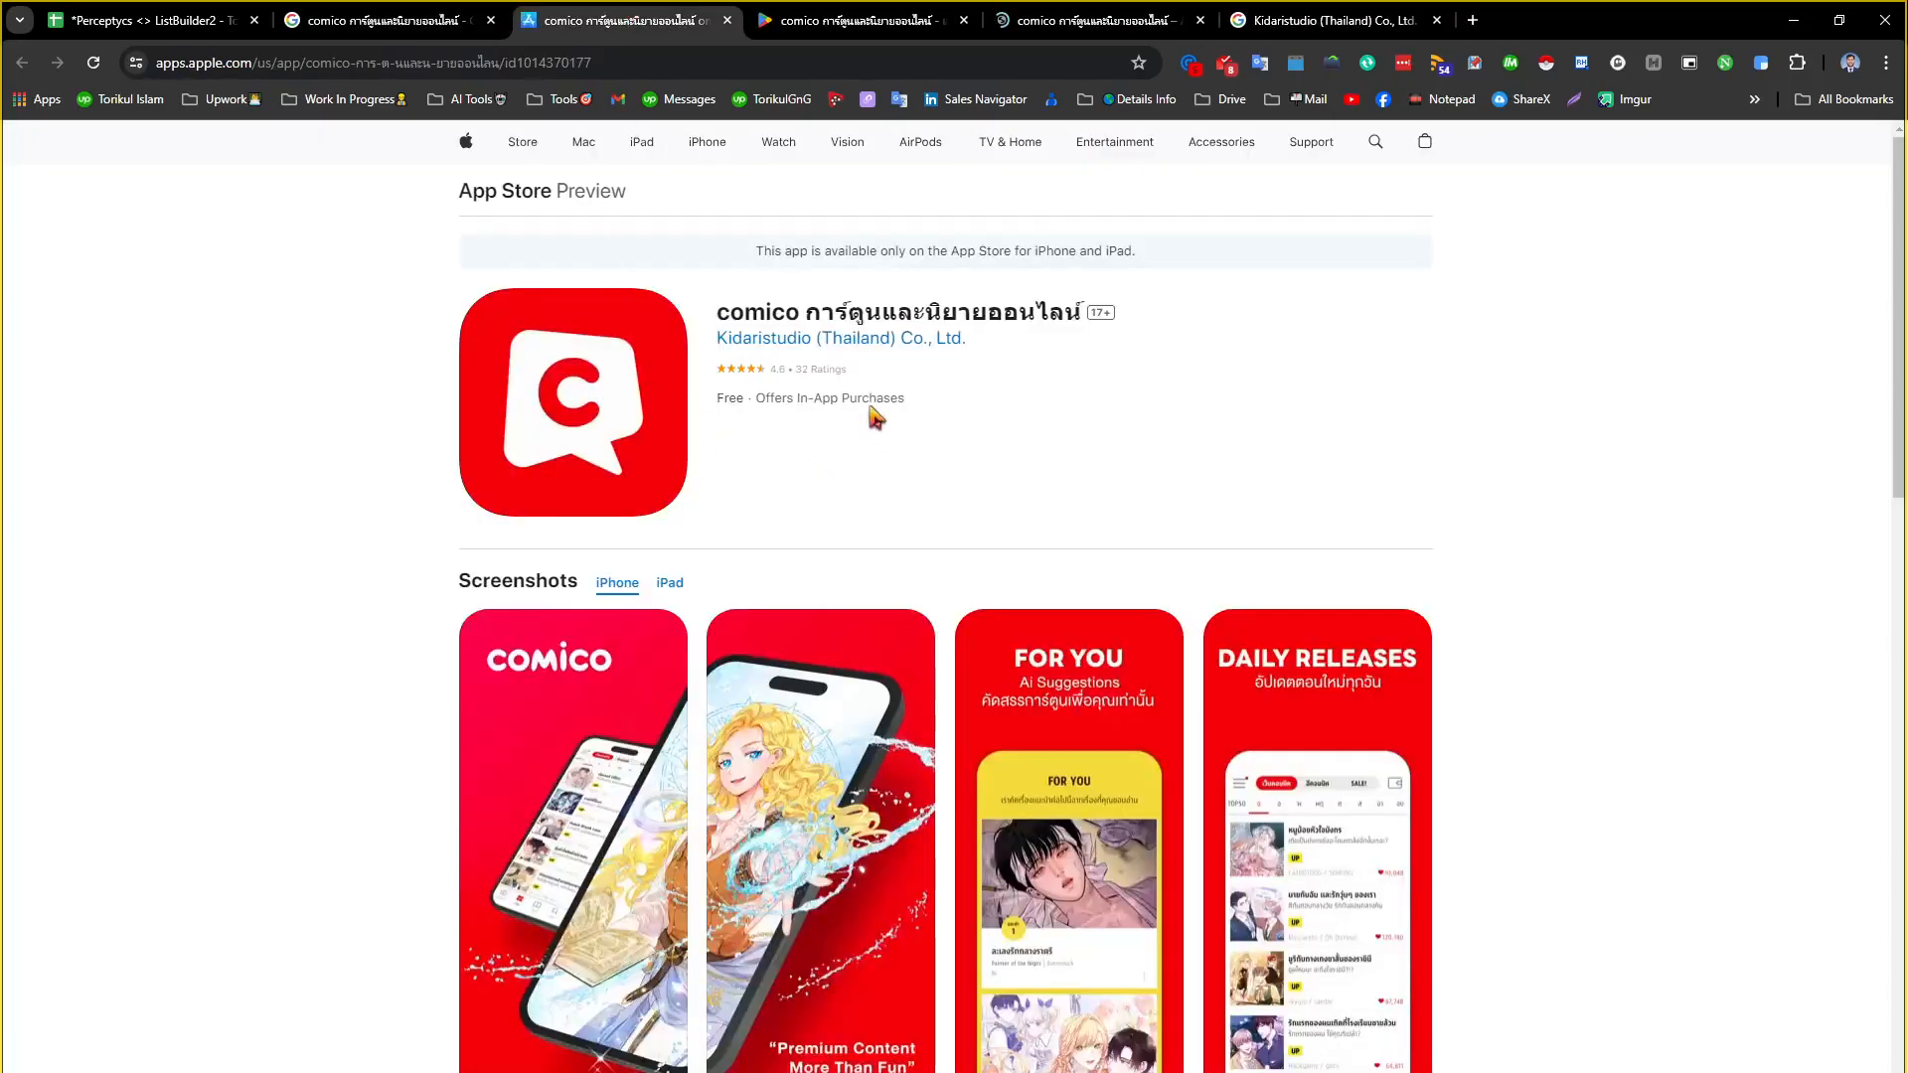
key("ctrl+Tab")
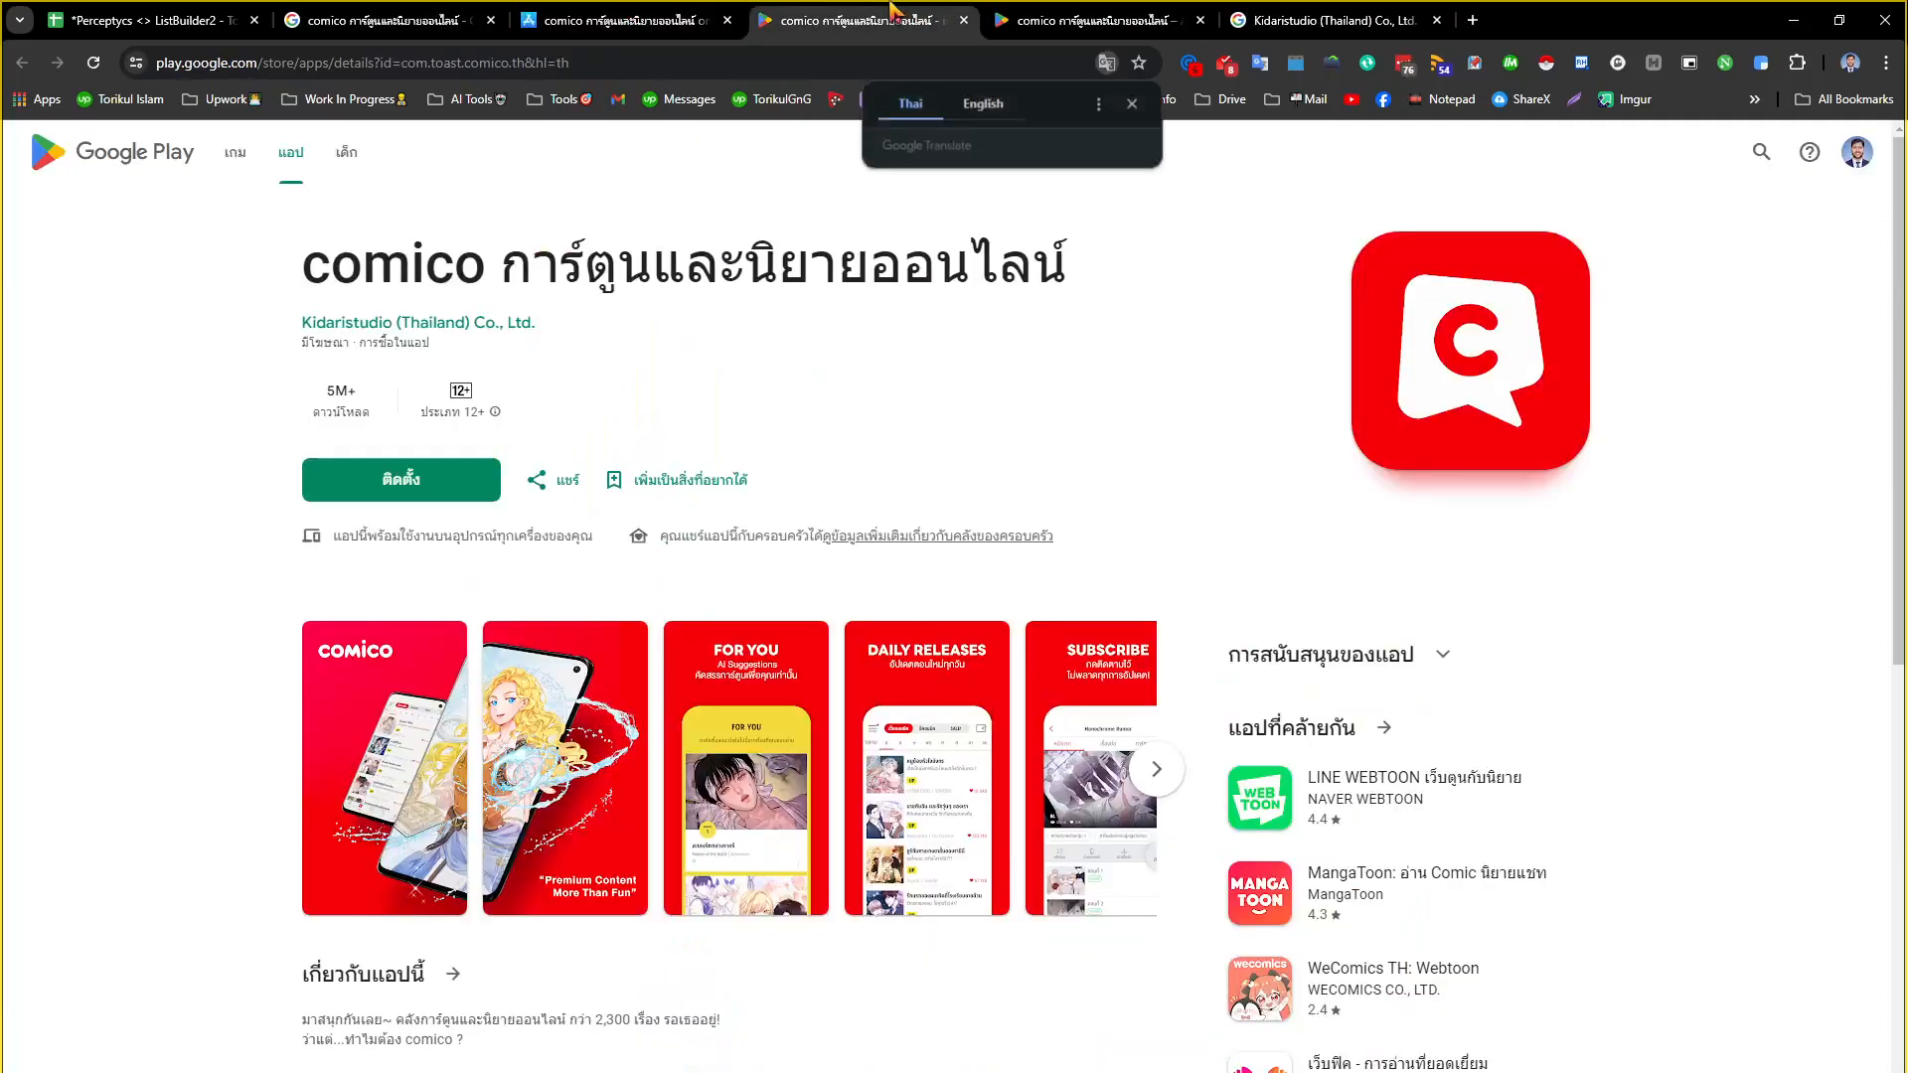
left_click(394, 8)
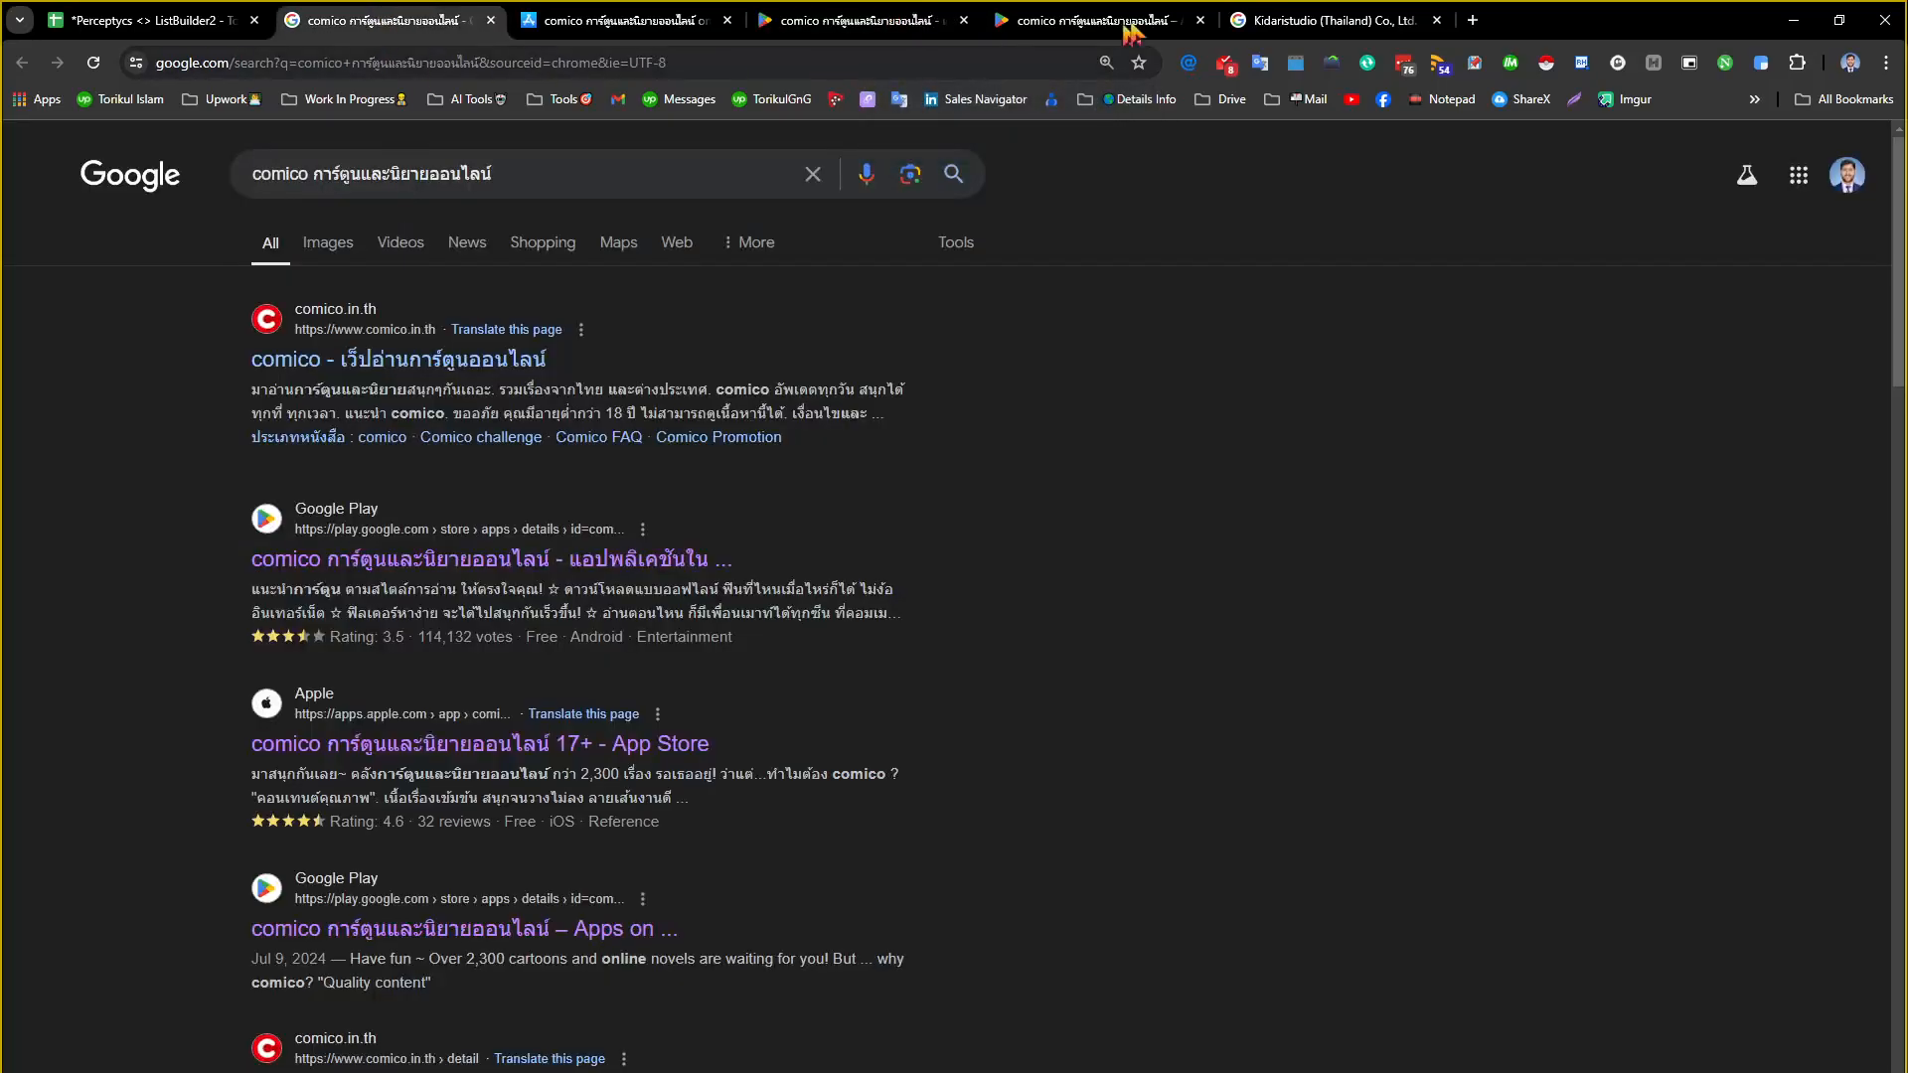
Search Google for "Website: Kidaristudio (Thailand) Co., Ltd." and scan the results for an official company website
left_click(1254, 17)
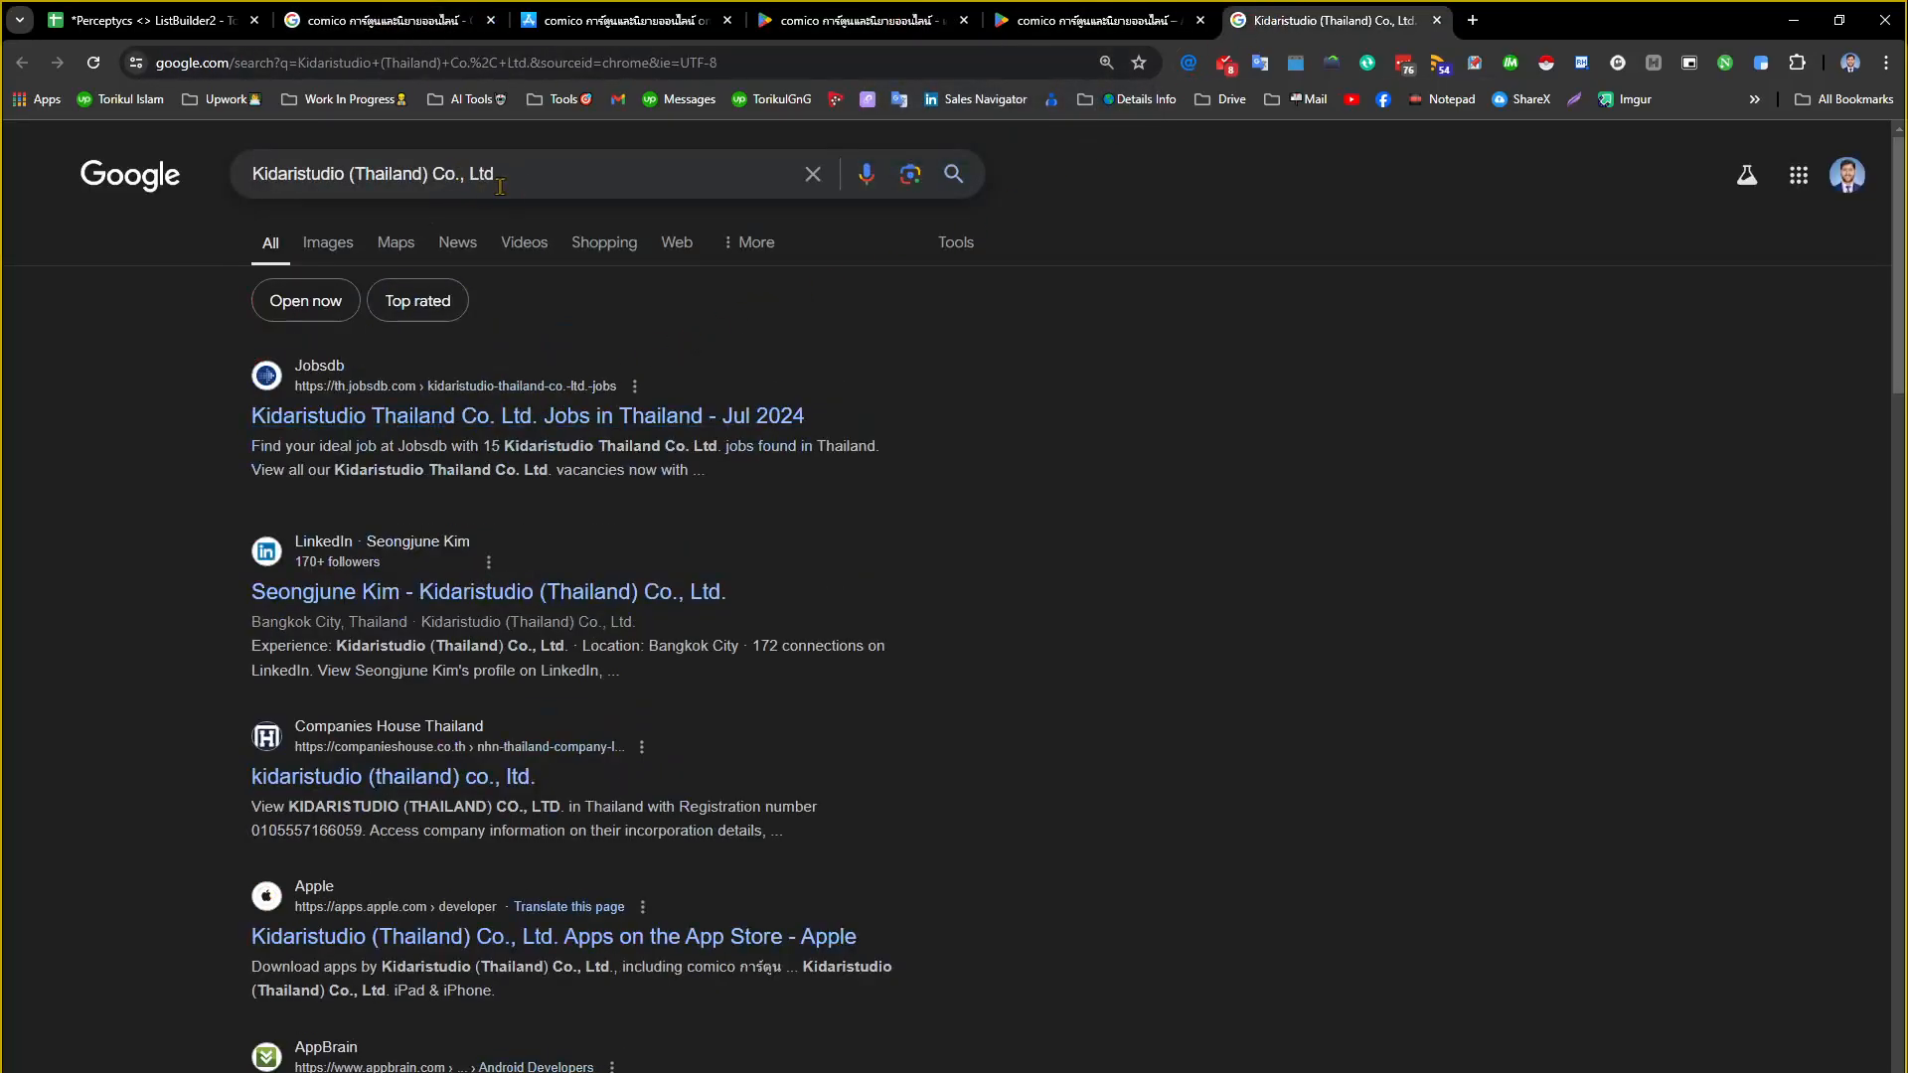
left_click(258, 190)
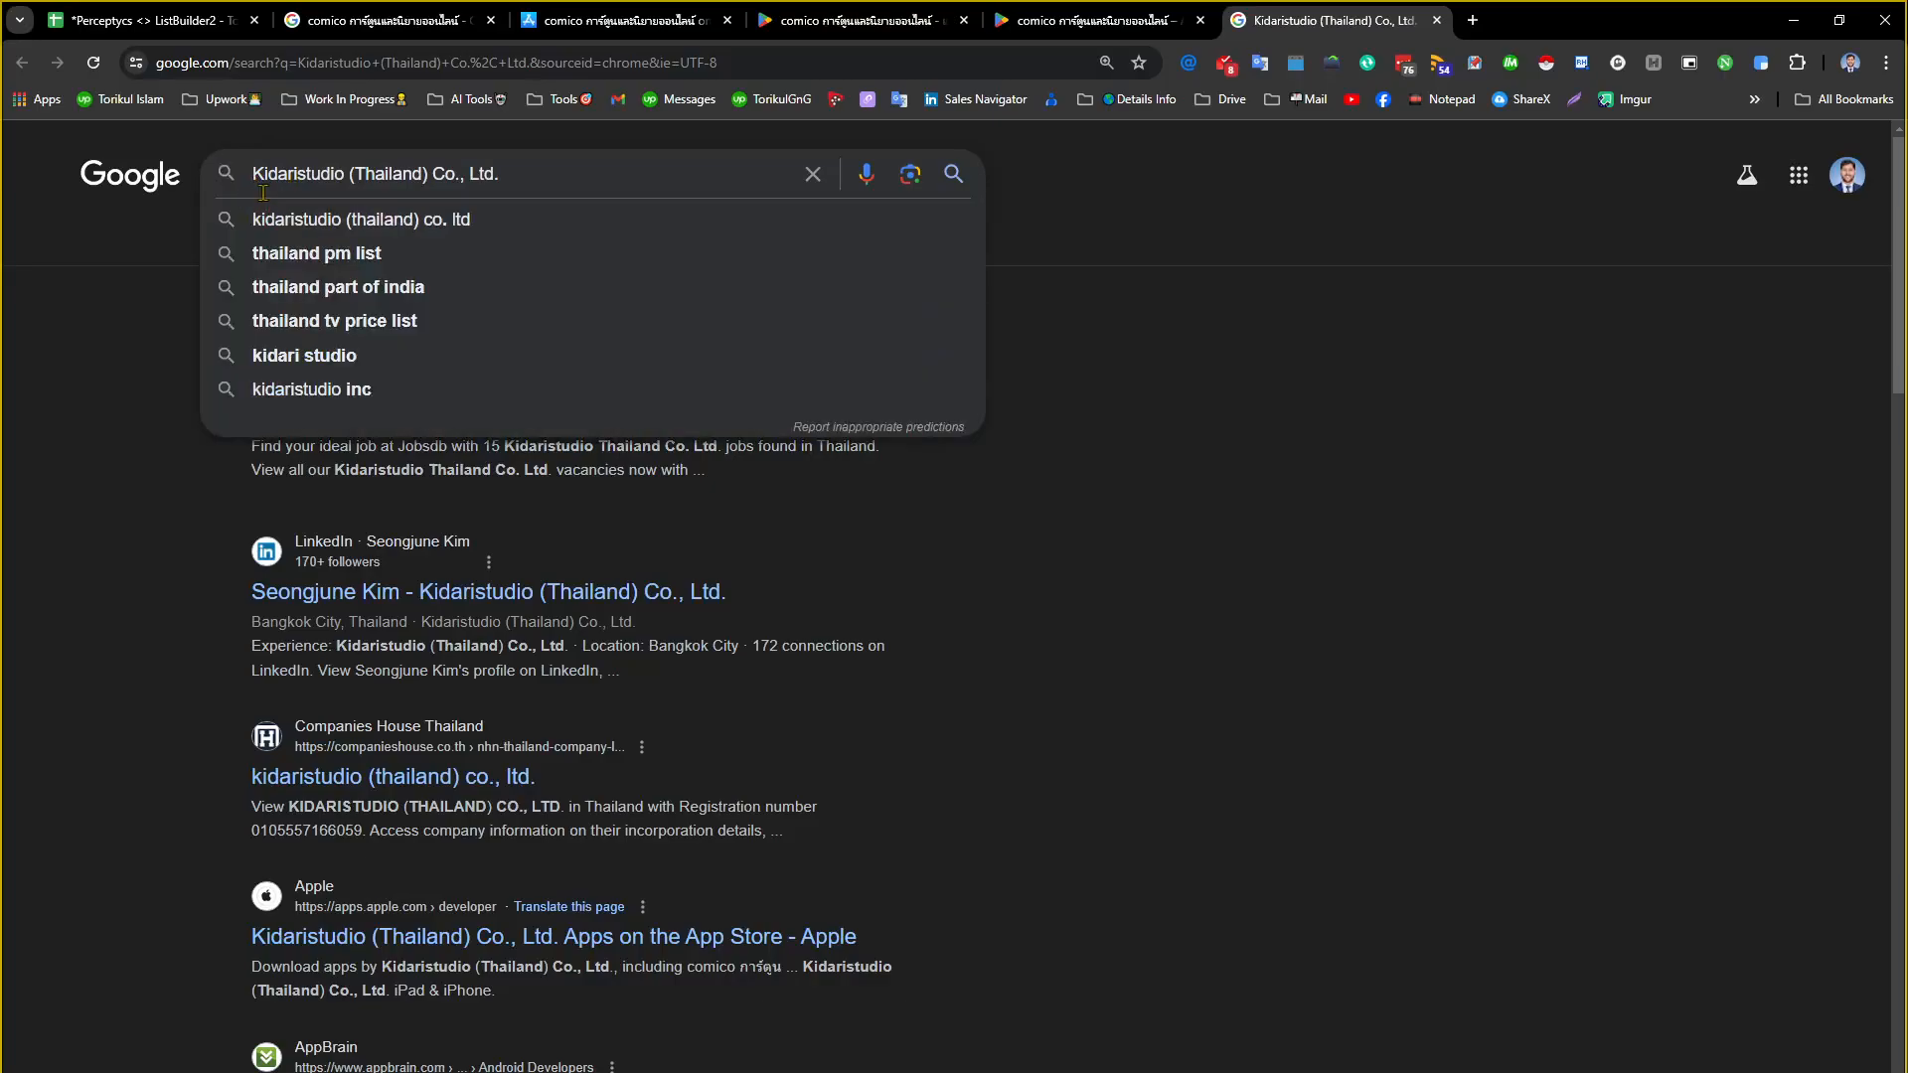
type("Website:")
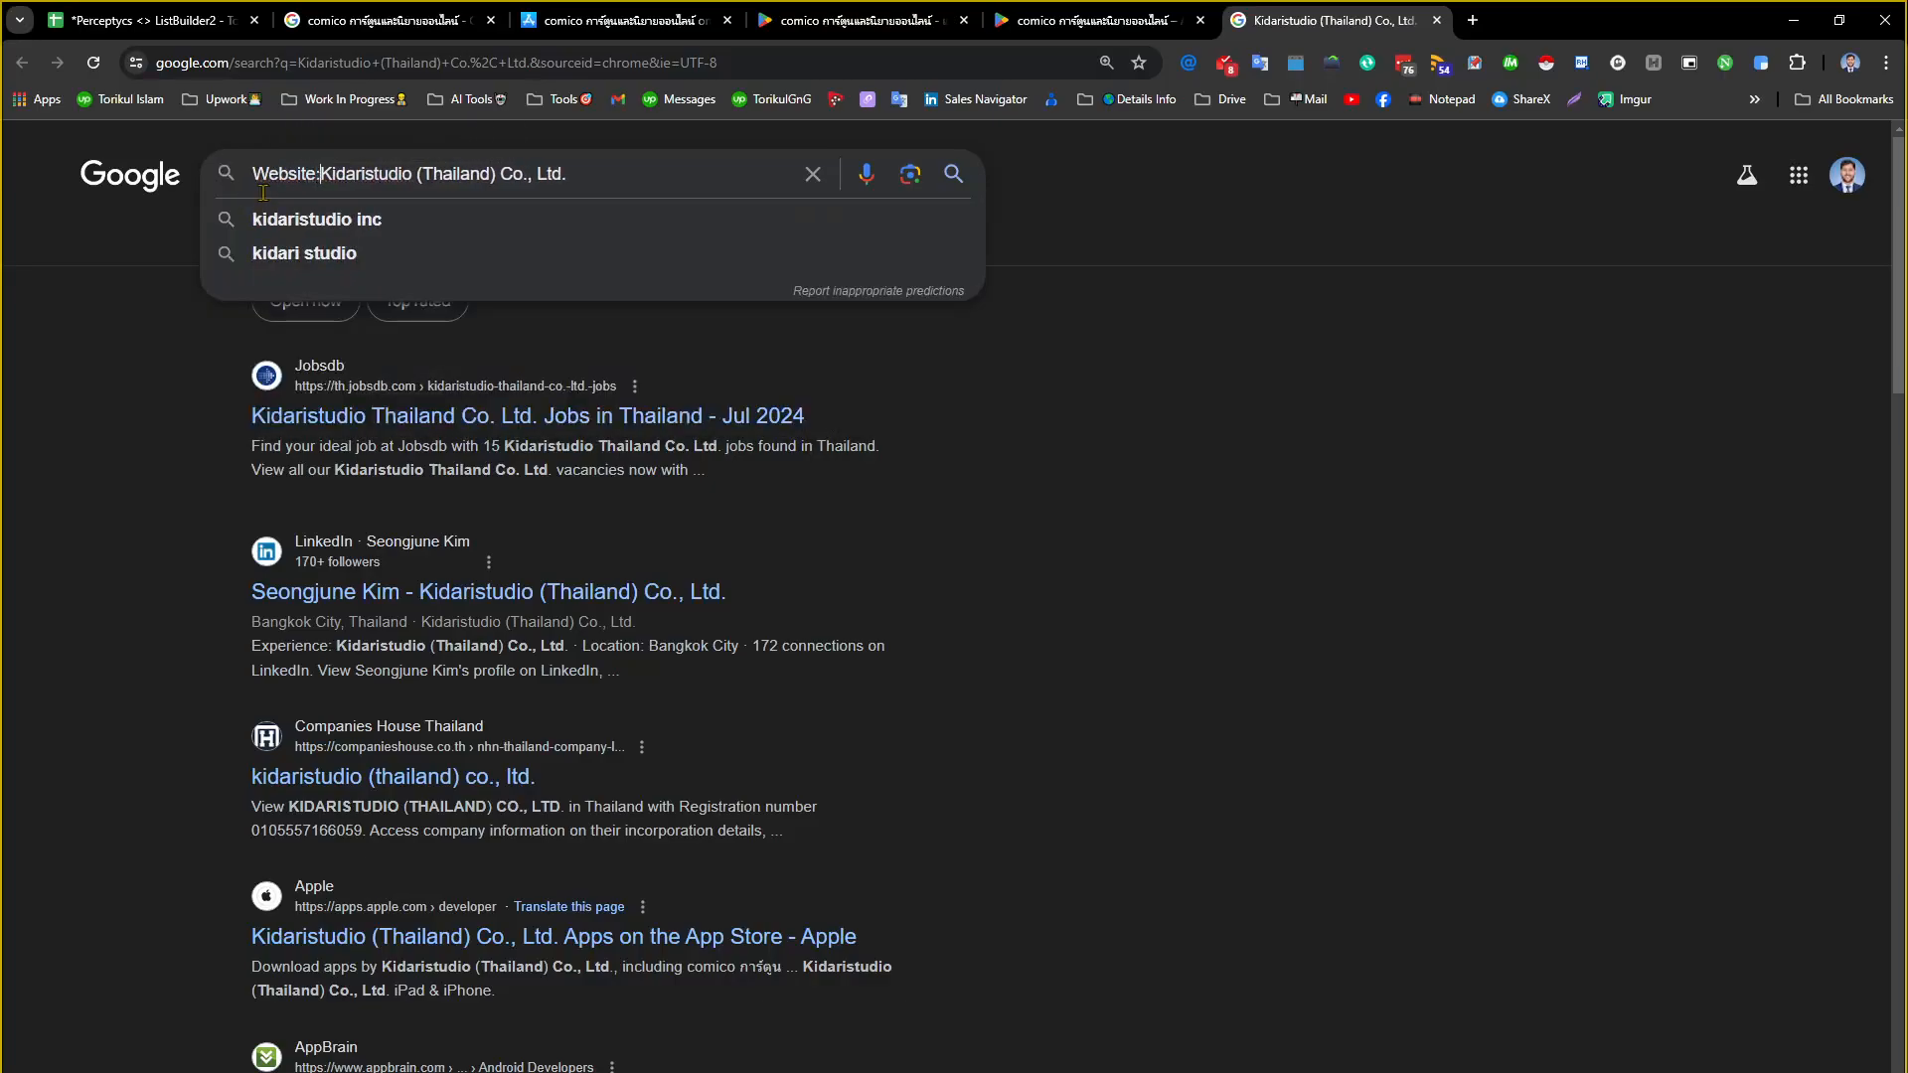
key("Return")
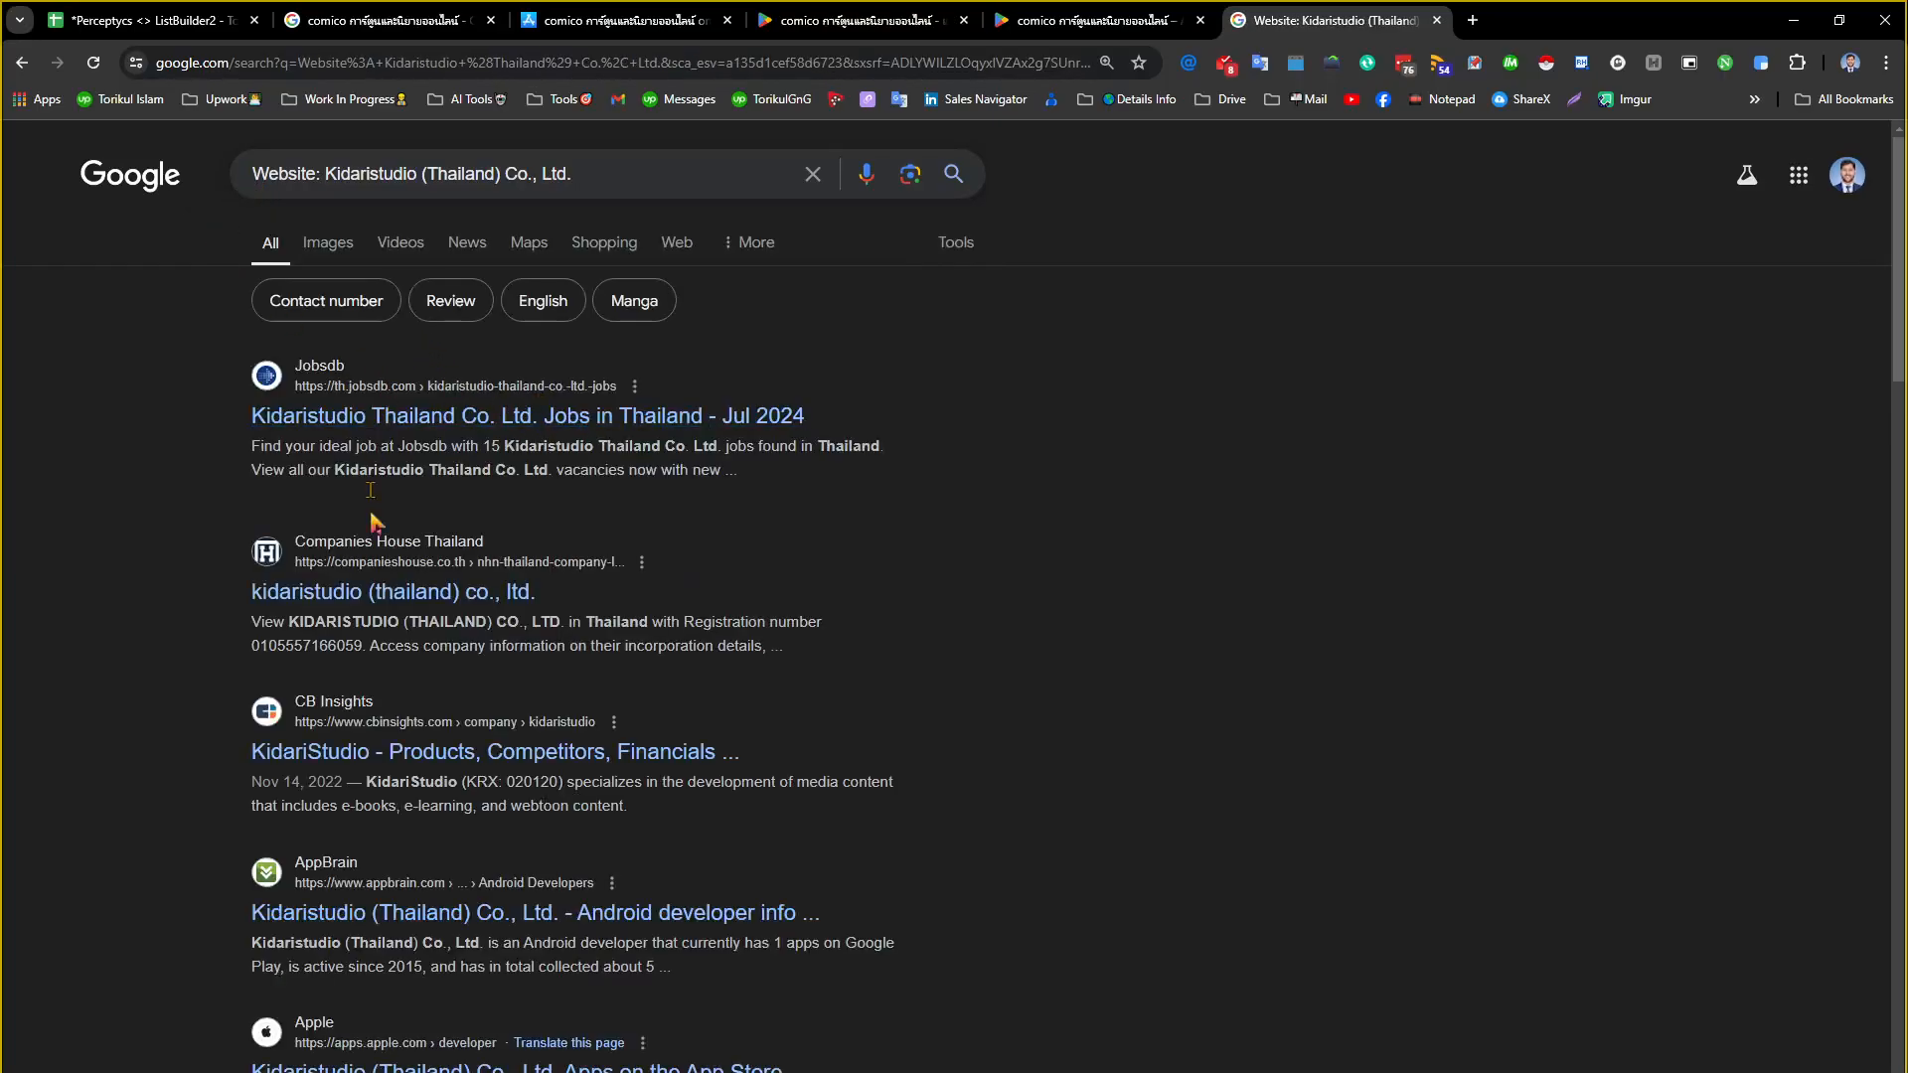
left_click_drag(328, 174, 405, 185)
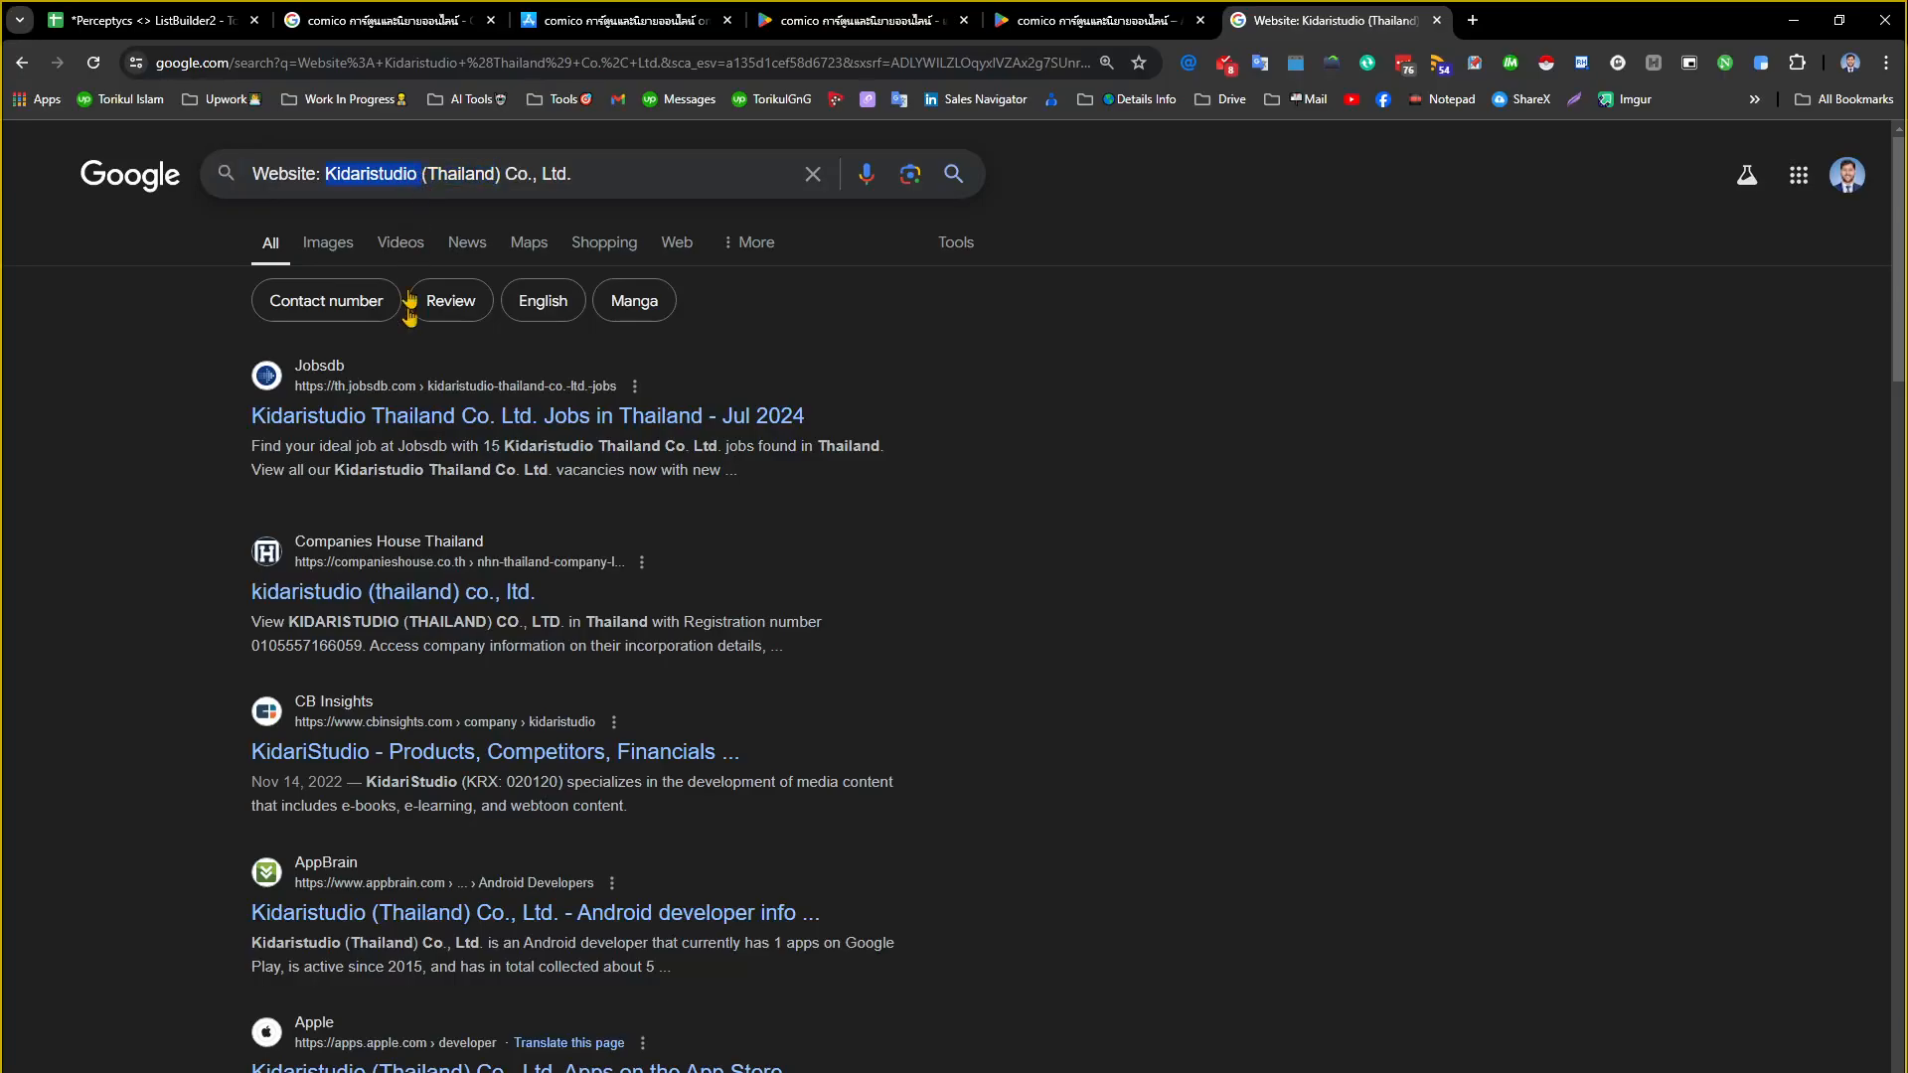
scroll(398, 696, "down", 4)
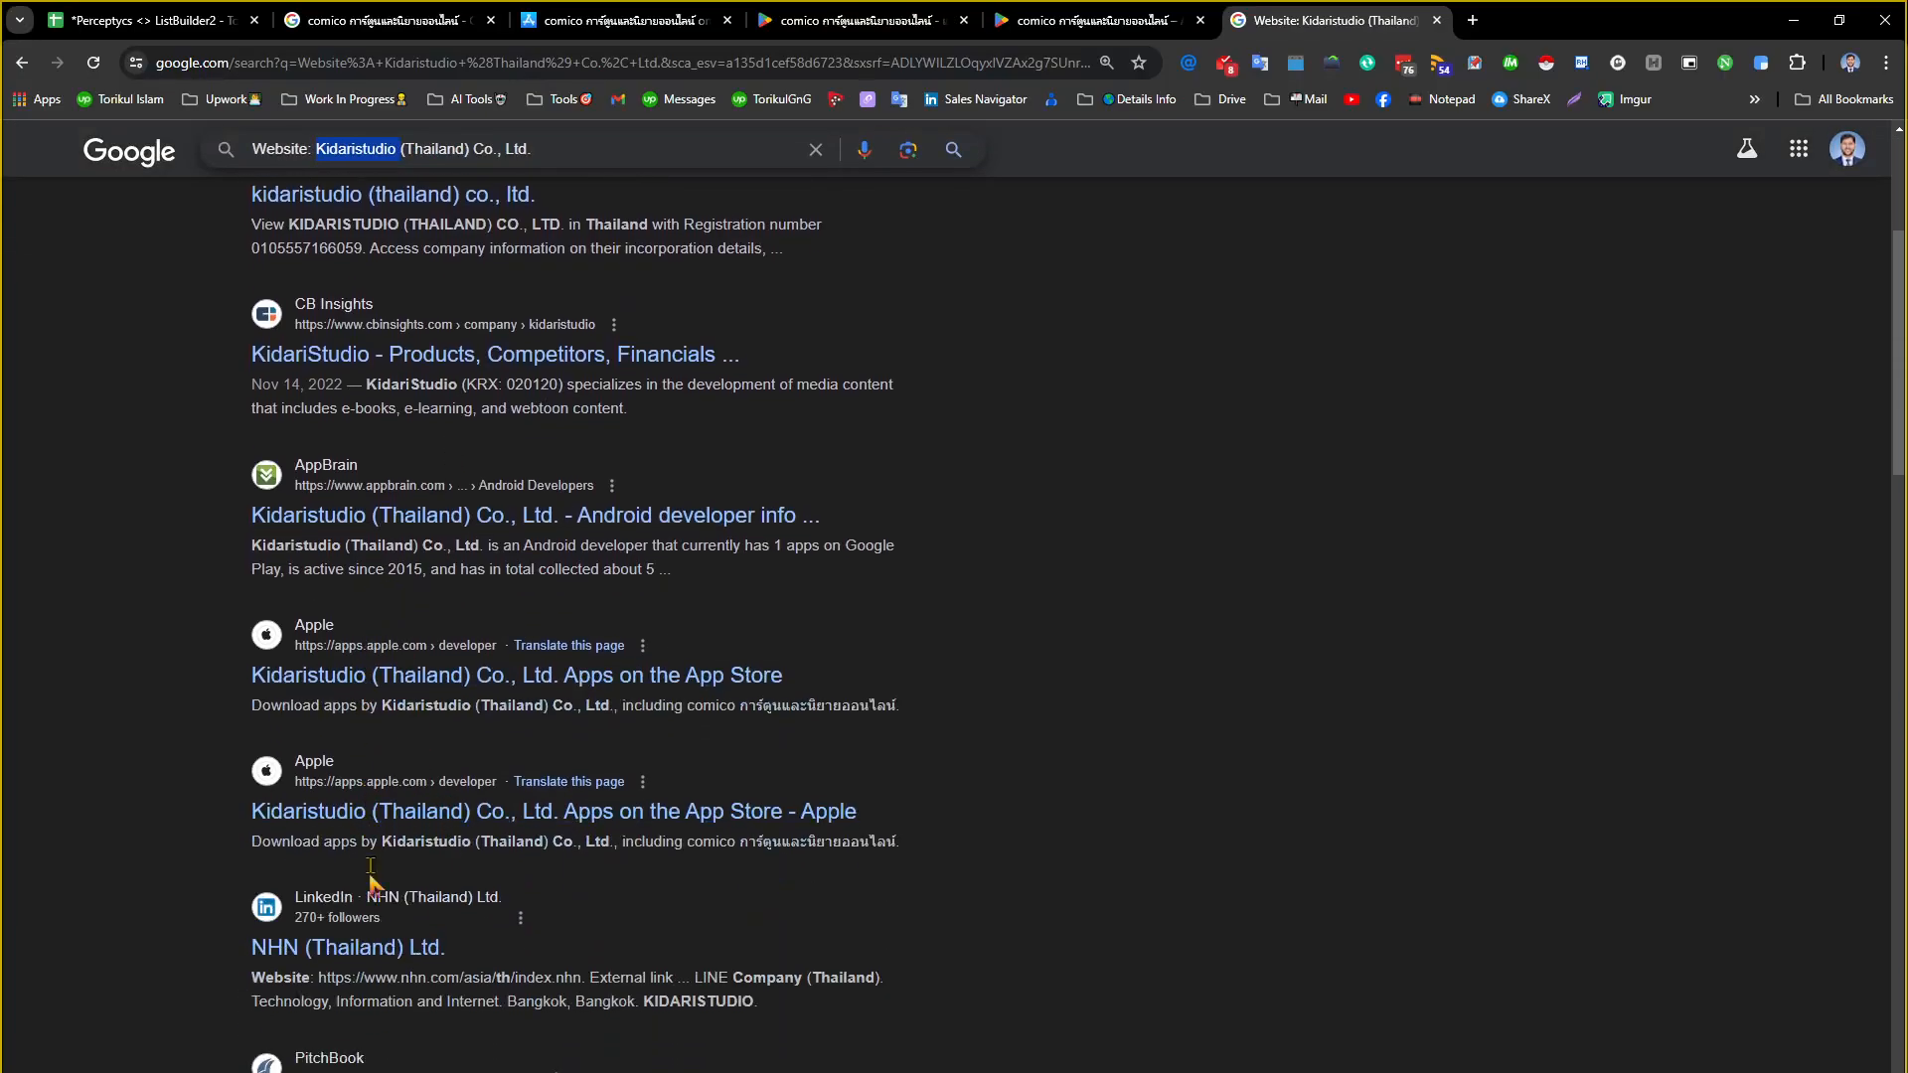
scroll(371, 840, "down", 3)
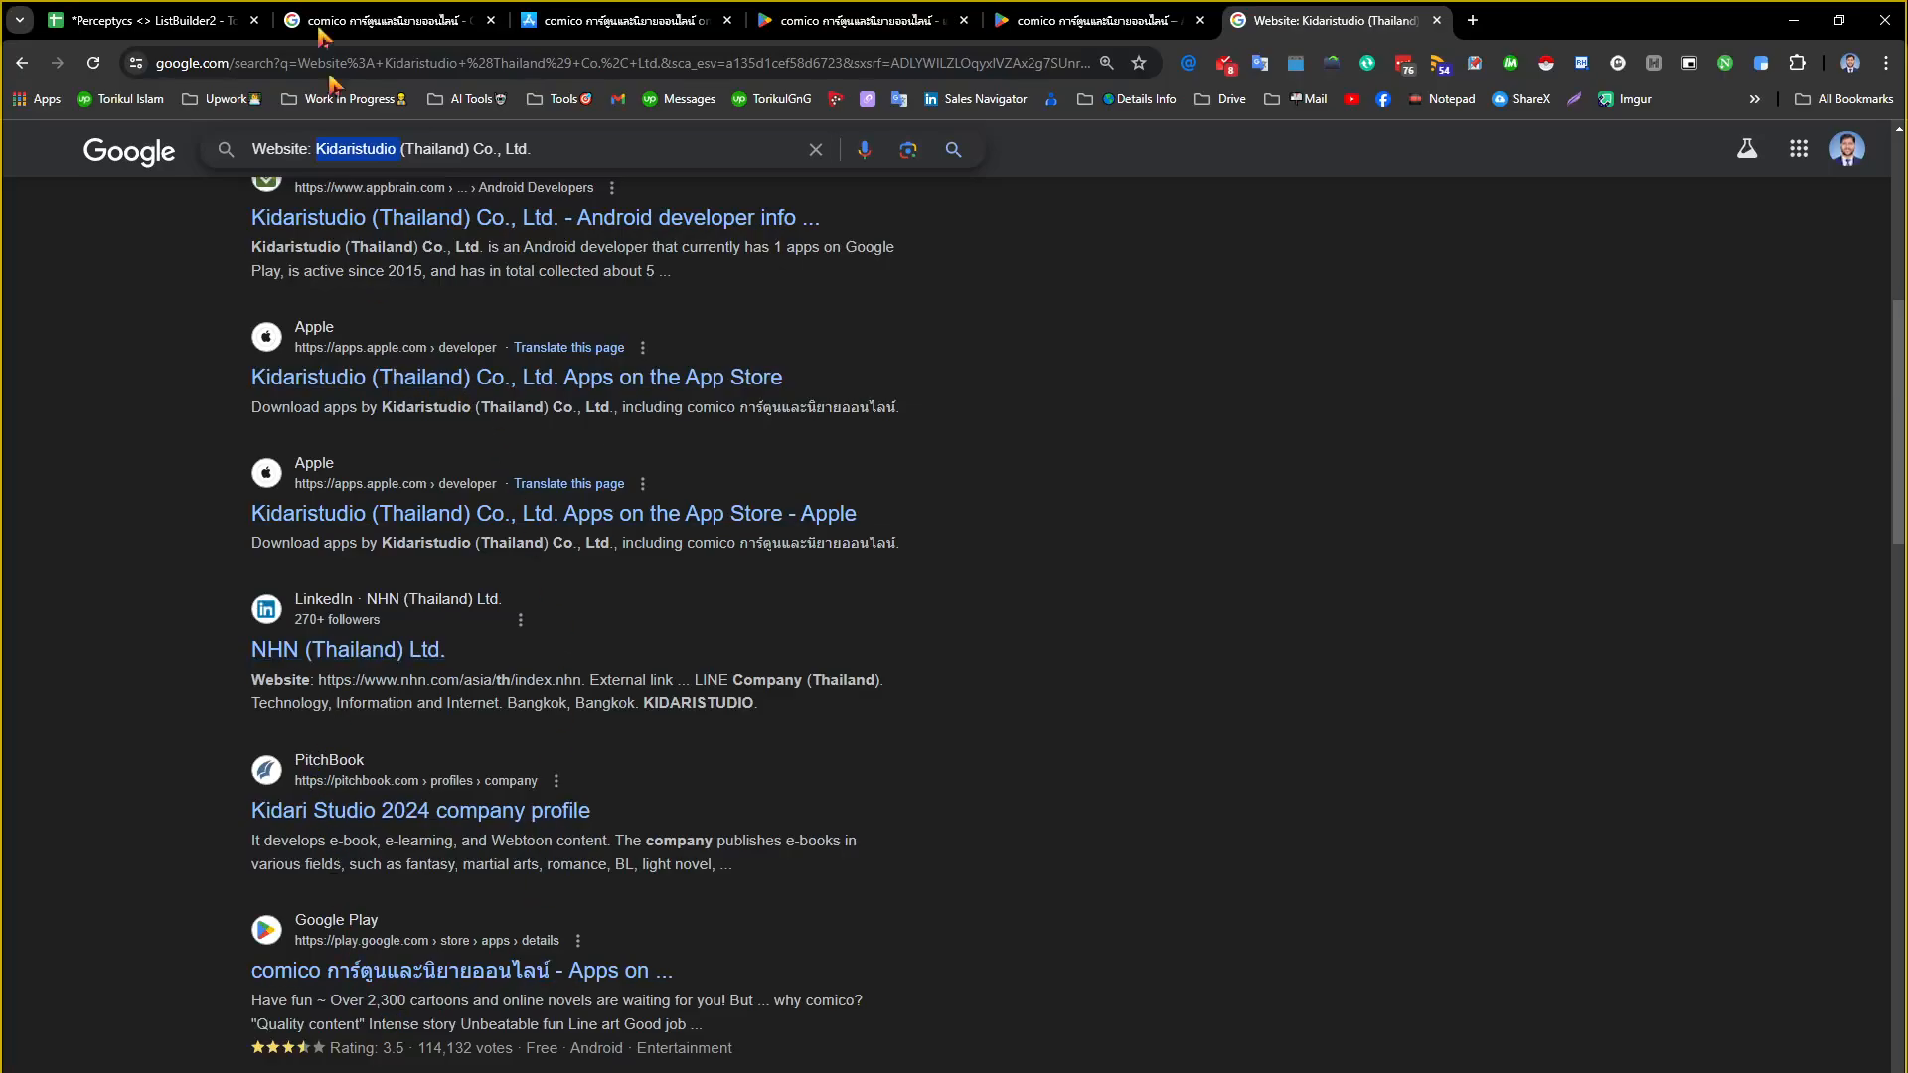
Set row 24's comment in the prospect sheet to "Website not found."
left_click(195, 12)
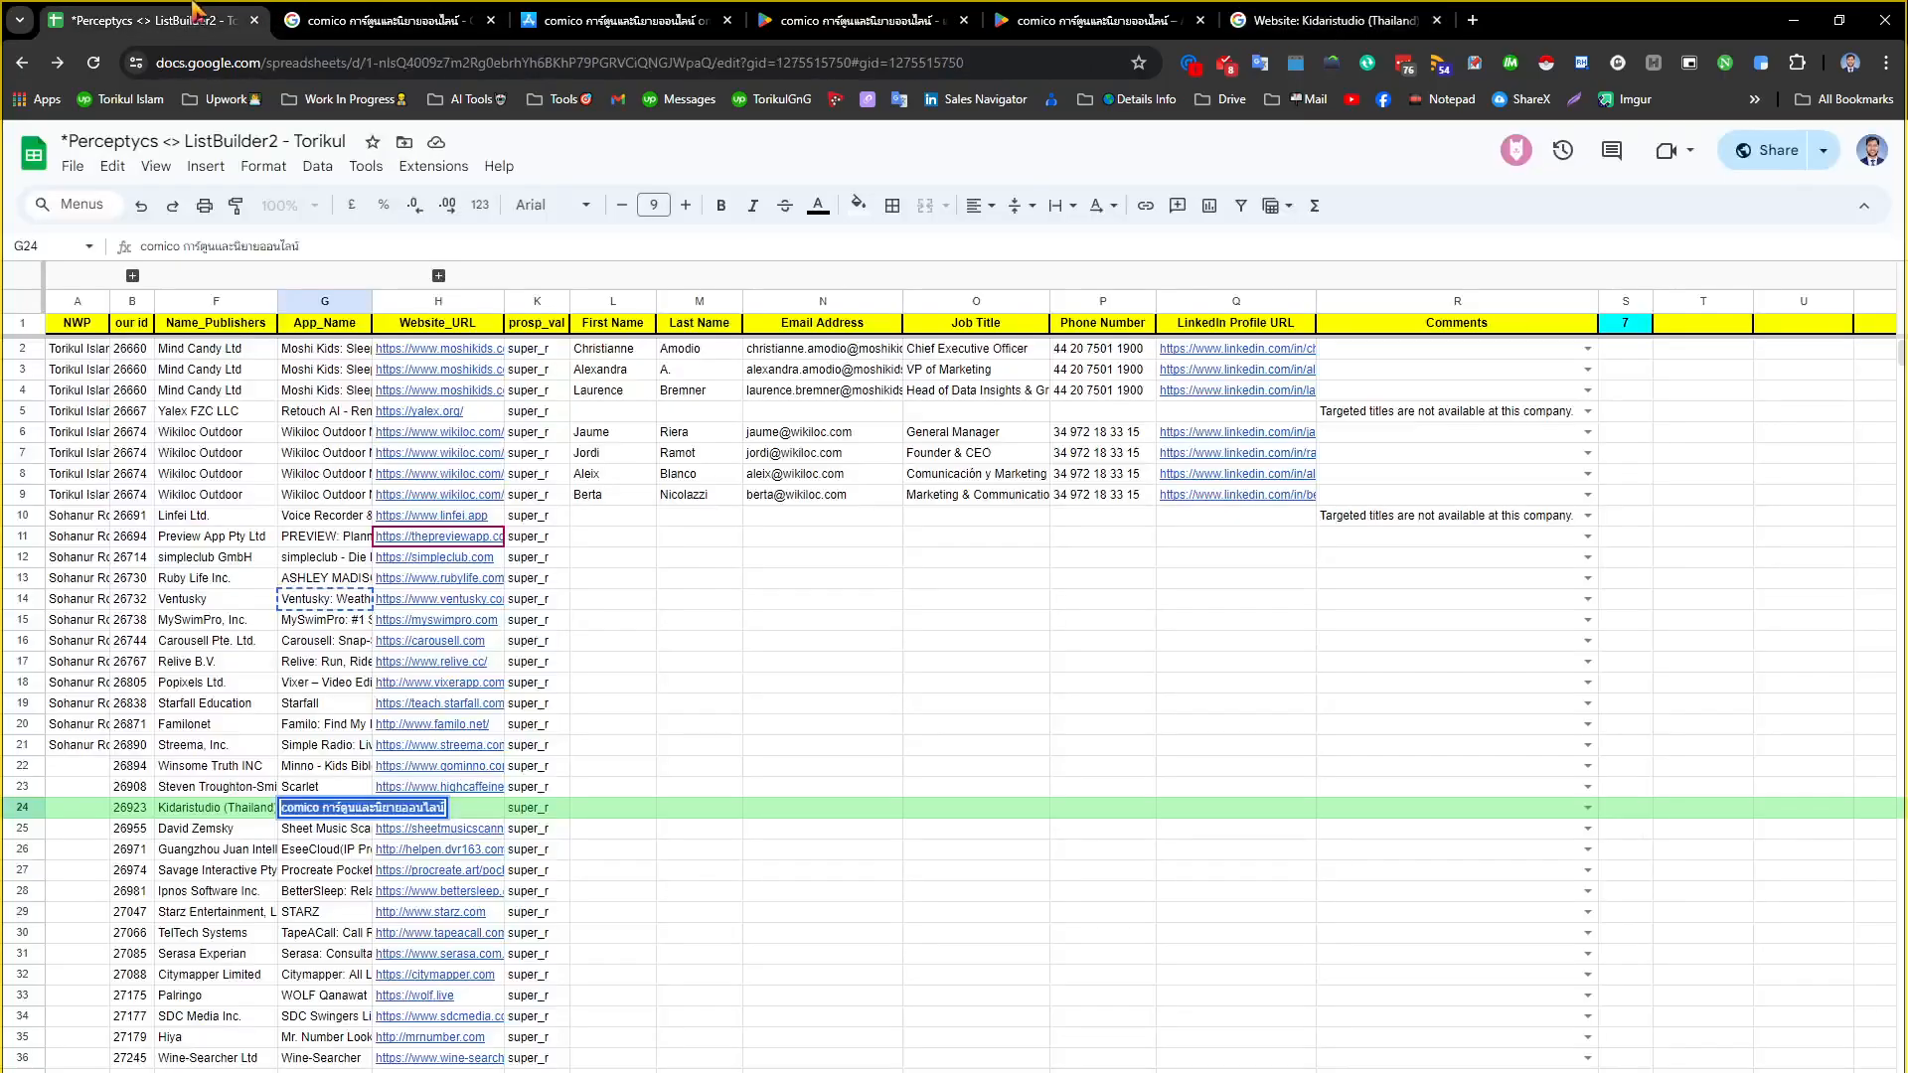
left_click(1587, 808)
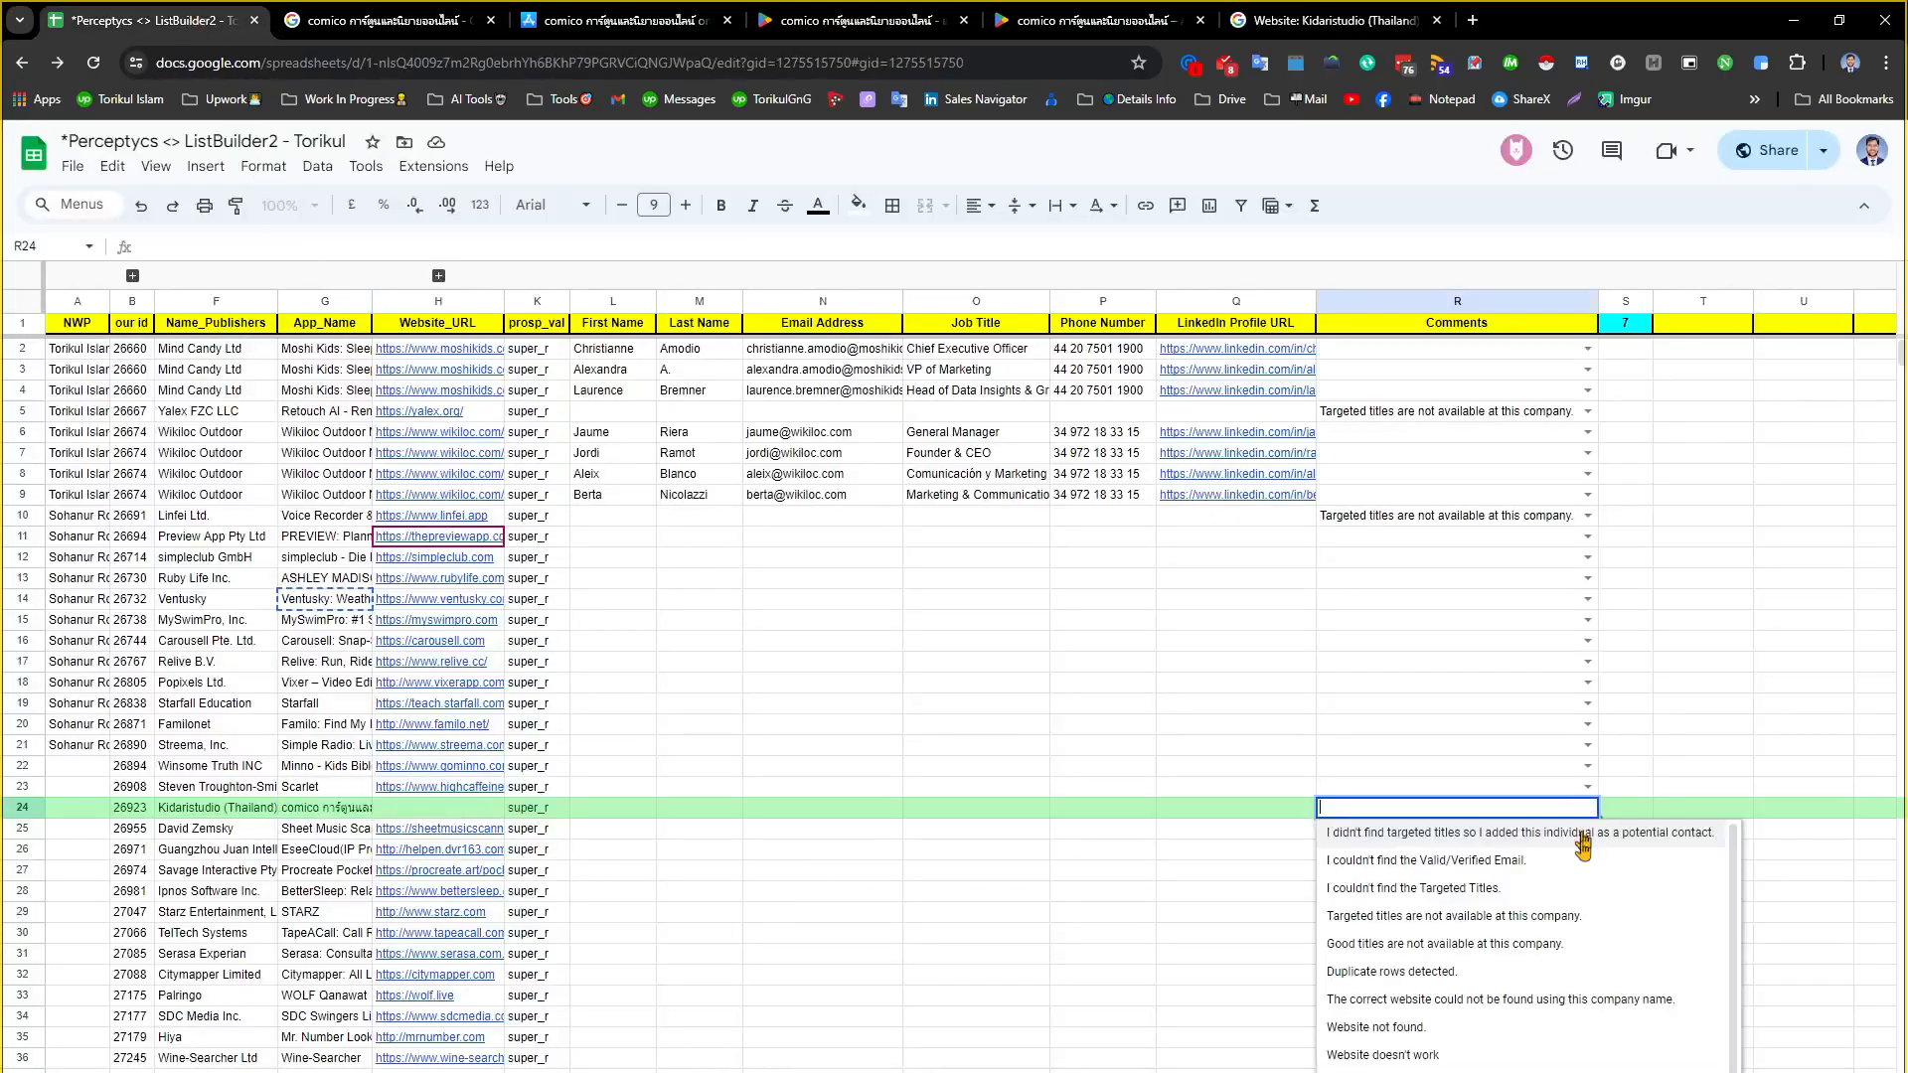
left_click(1376, 1028)
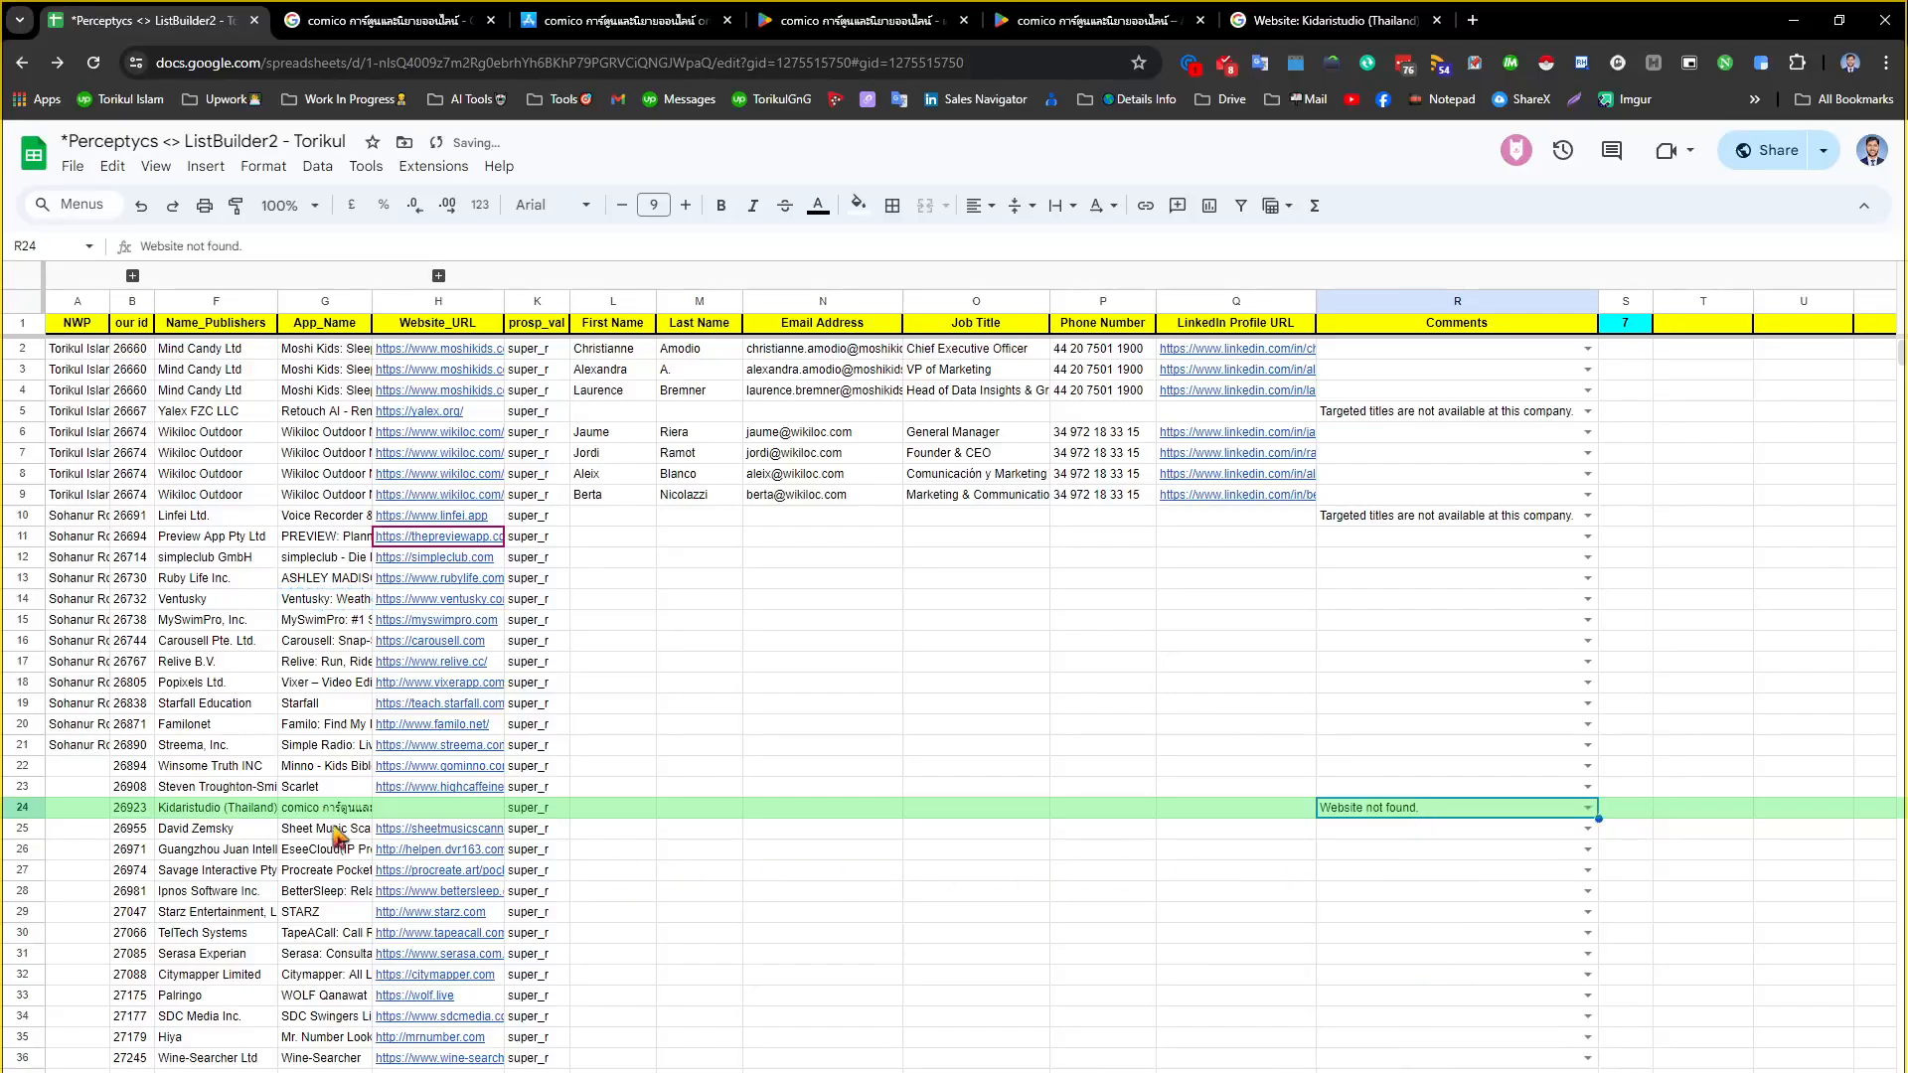
left_click(298, 812)
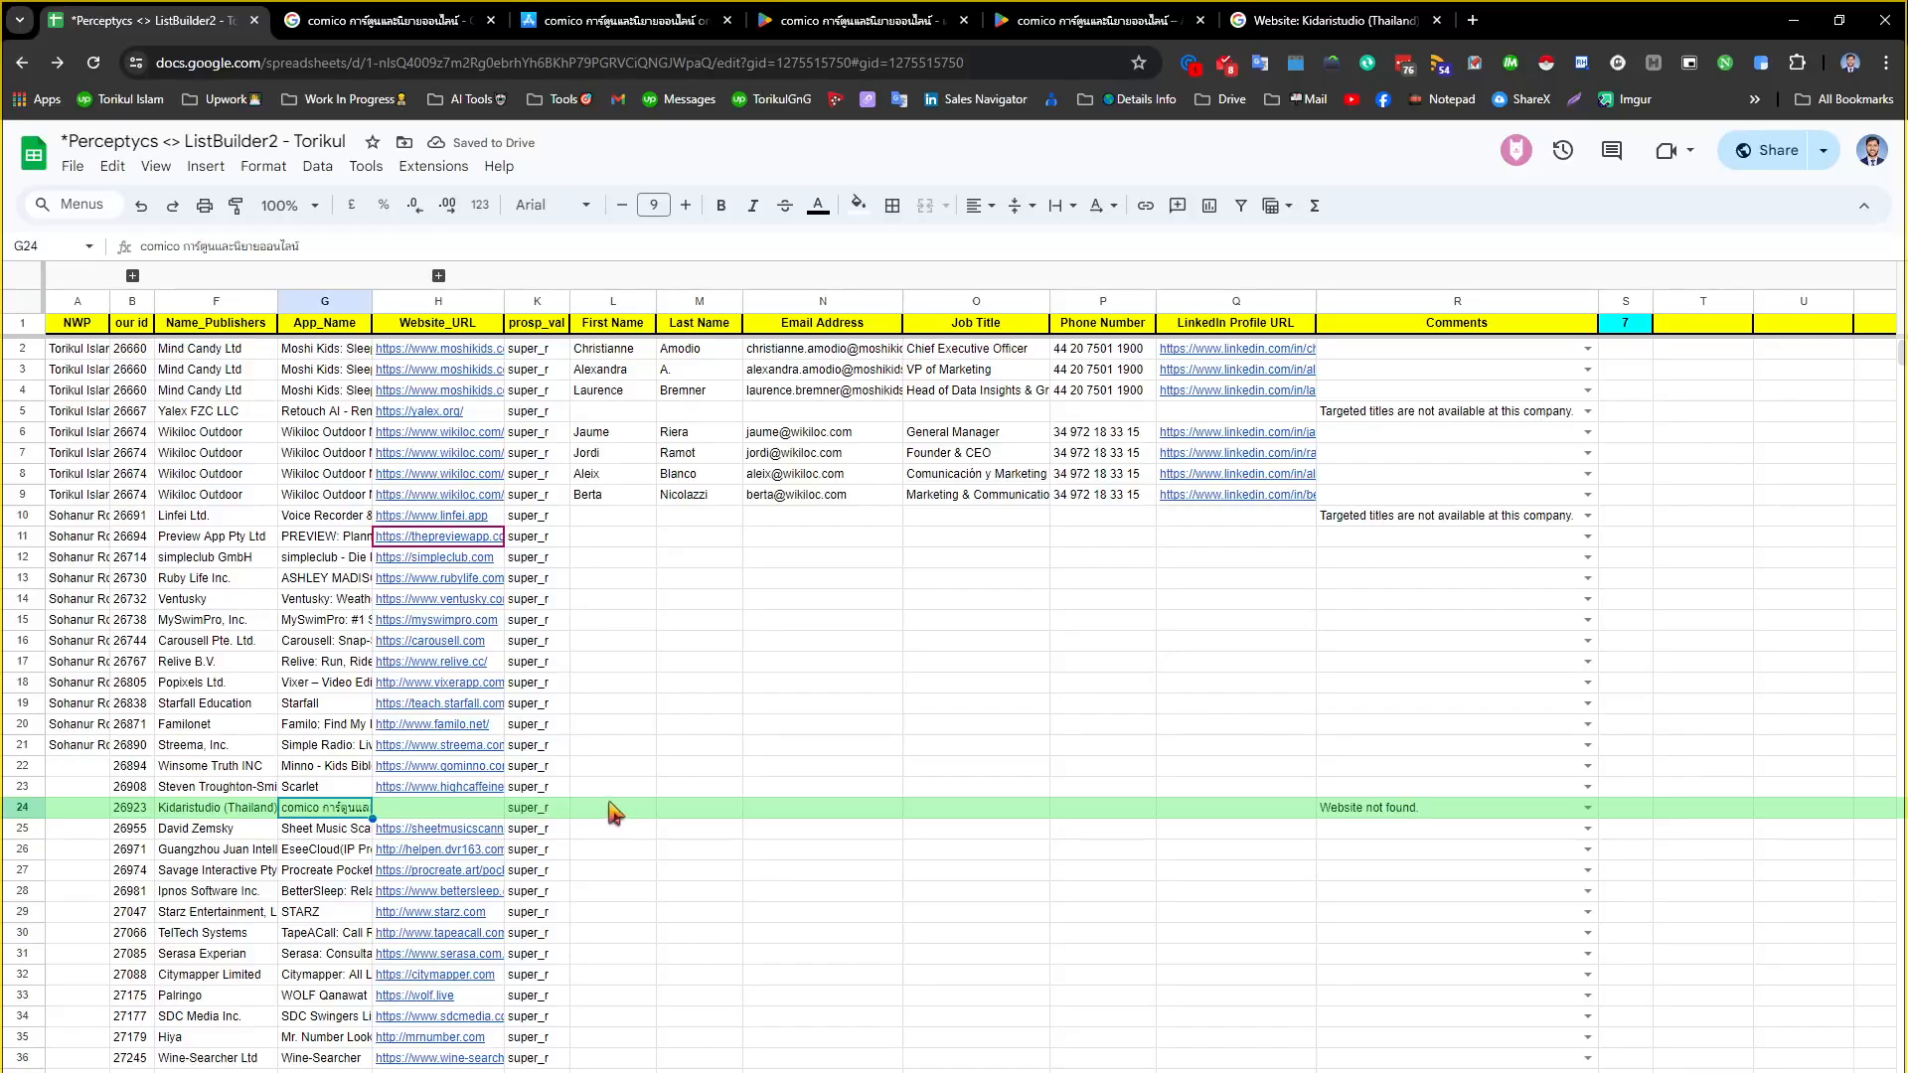
Review the targeted job titles list and the contacts-per-company requirement on the other sheet
left_click(390, 1072)
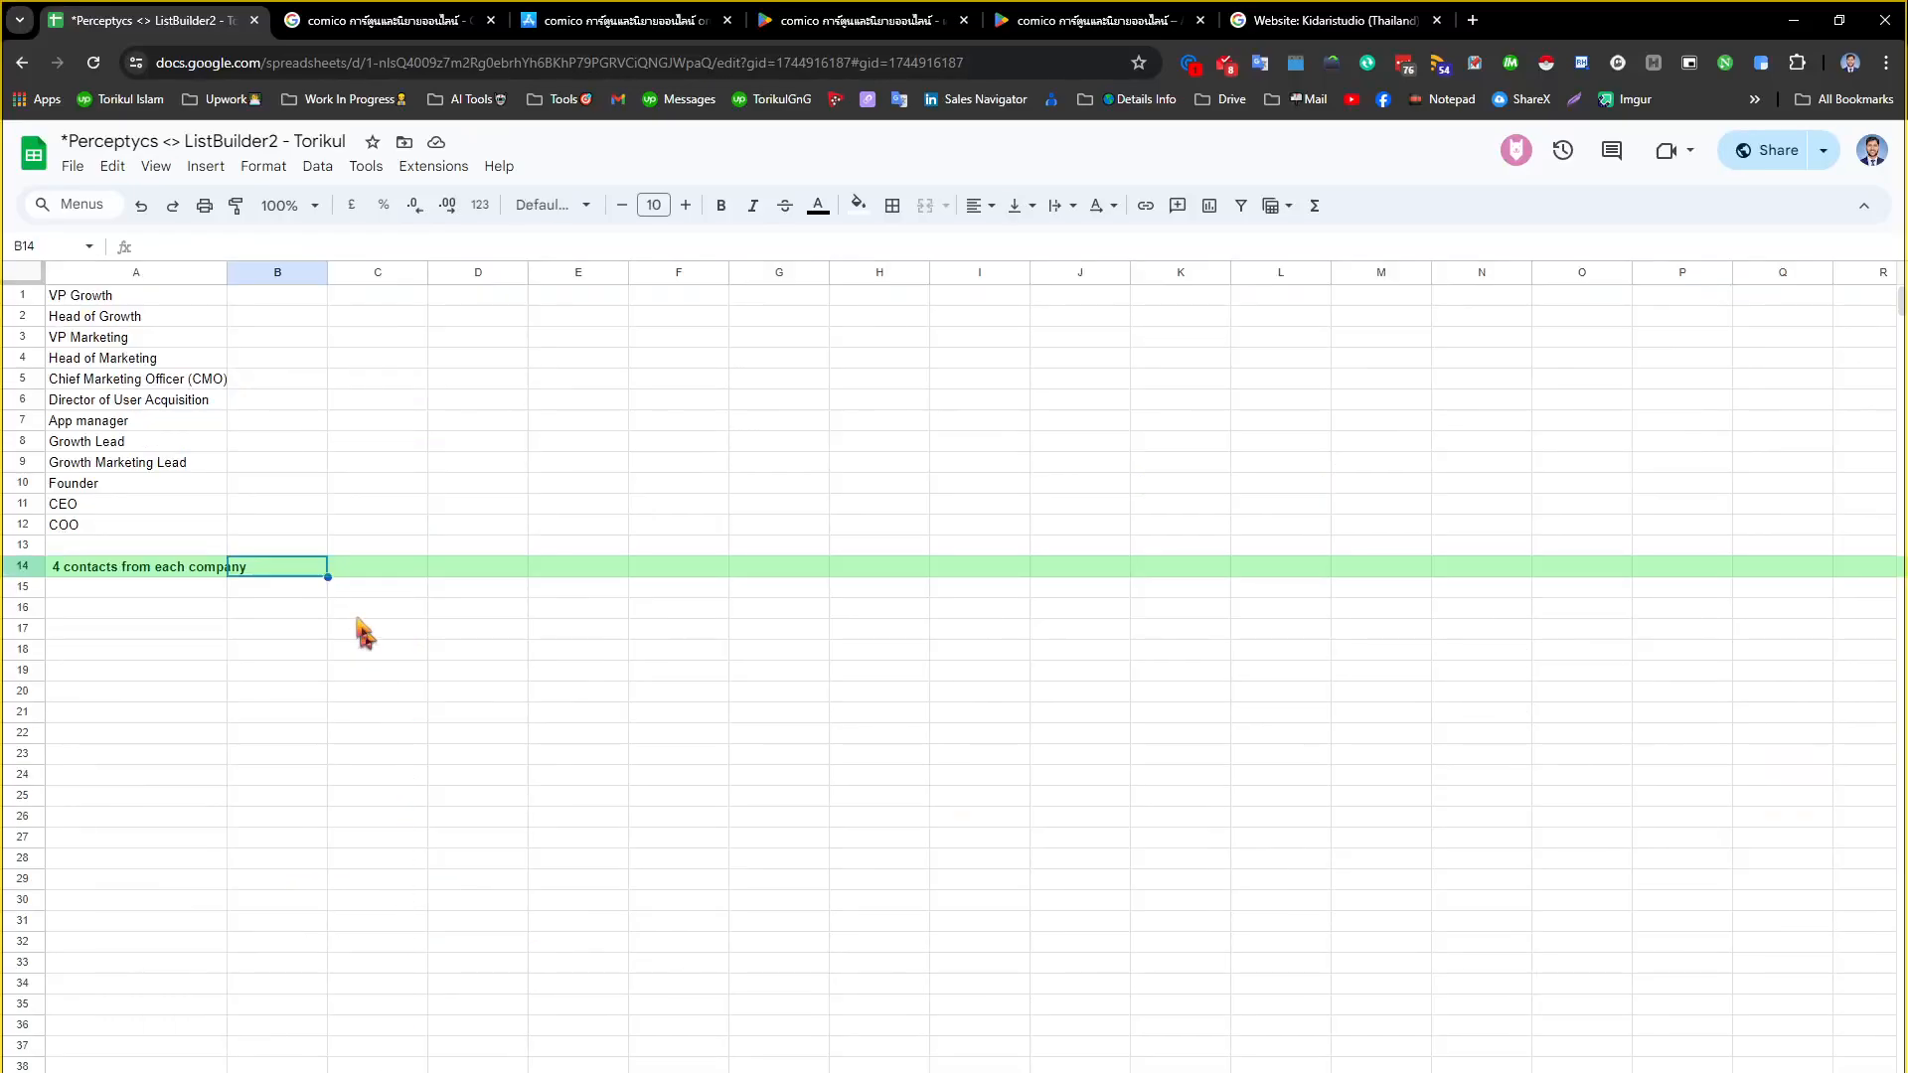
left_click_drag(82, 298, 107, 529)
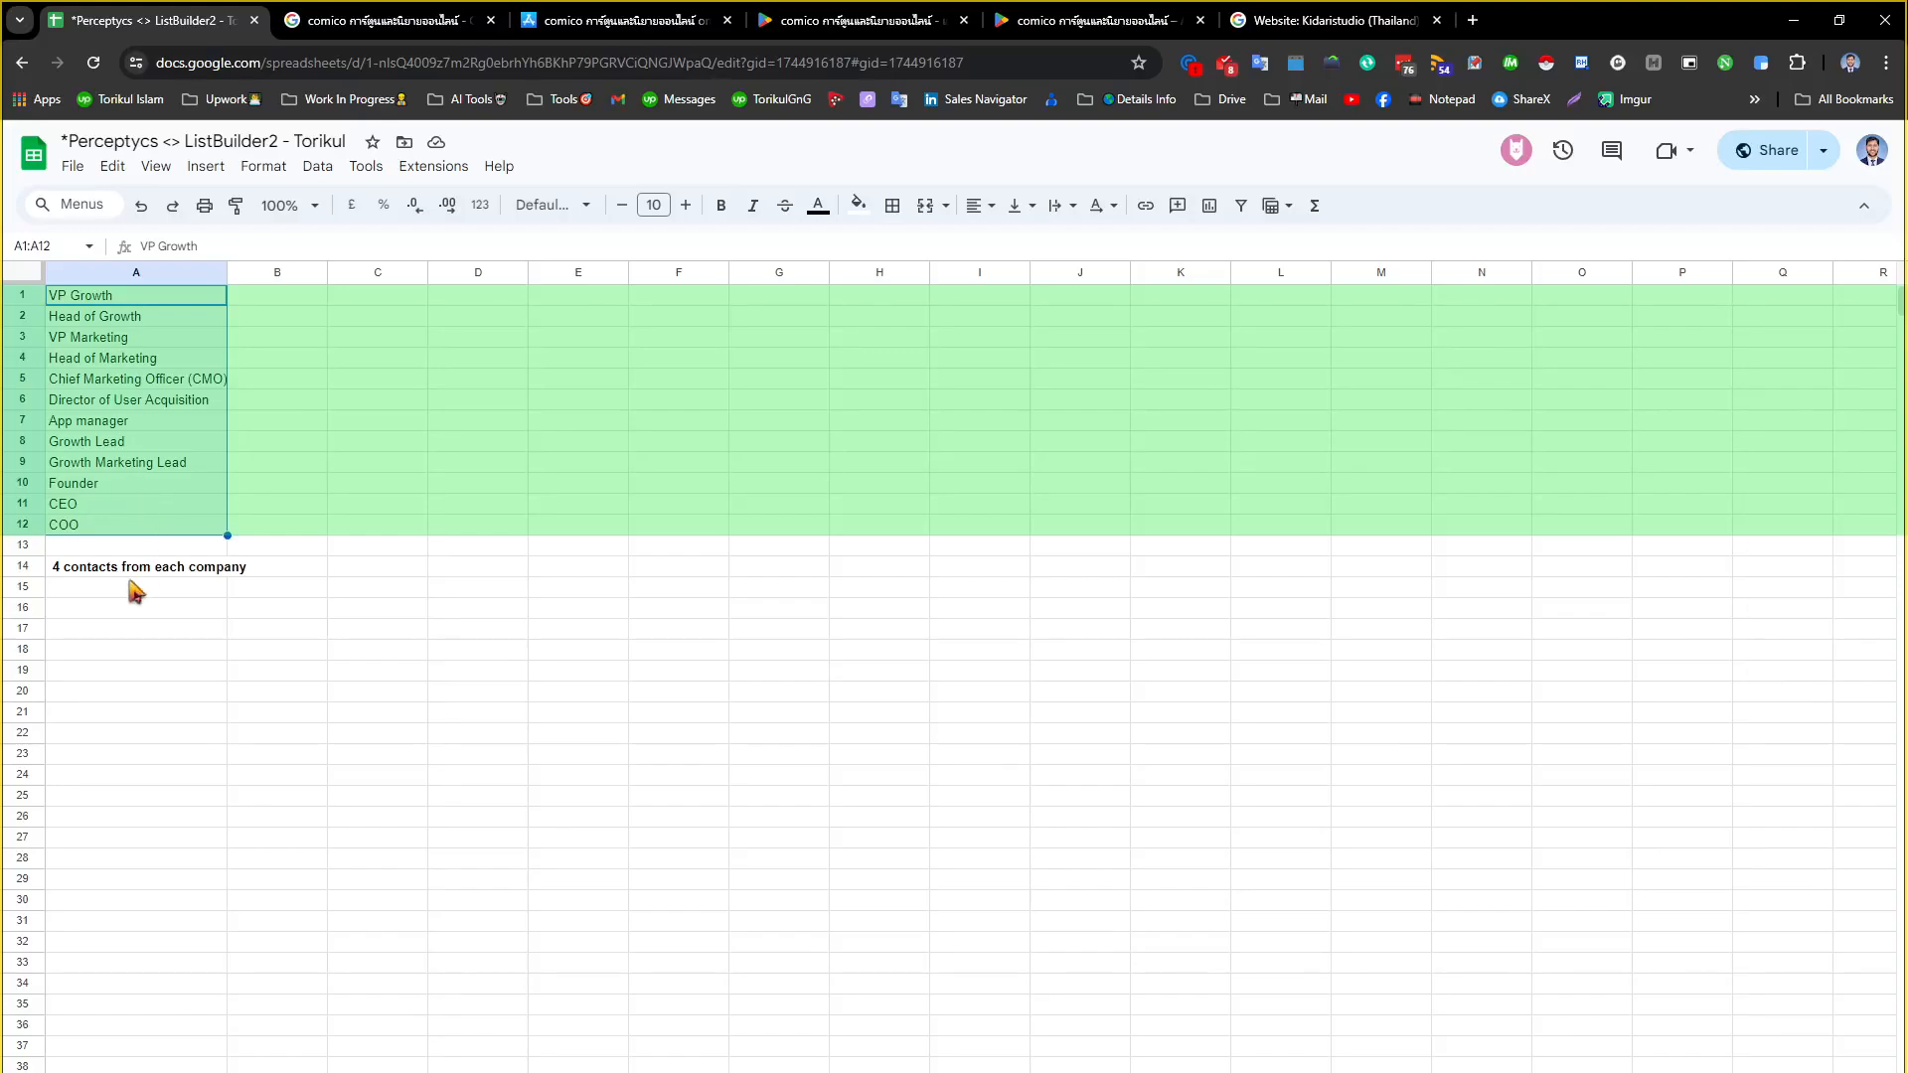
left_click(101, 577)
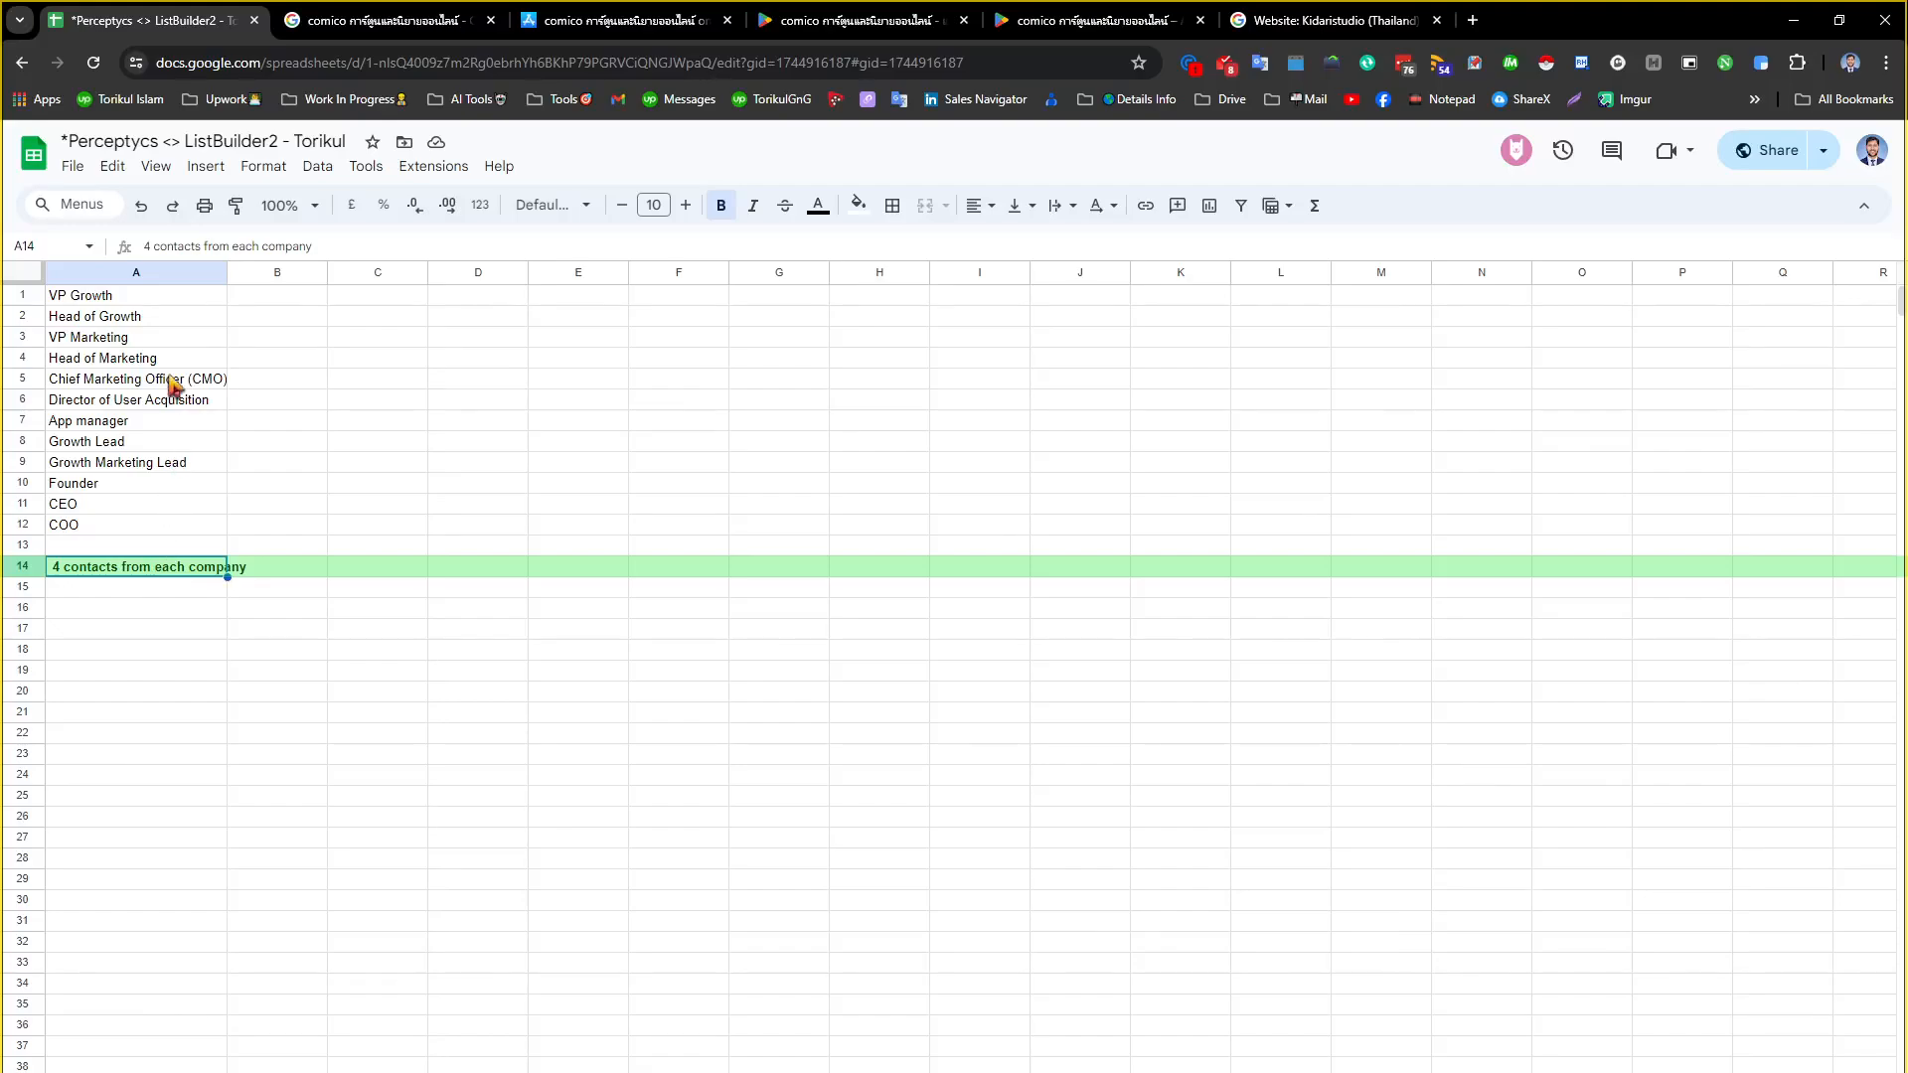
Return to the prospect sheet and review row 10's Linfei Ltd. publisher, app name, website URL and empty contact cells
key("ctrl+shift+Page_Up")
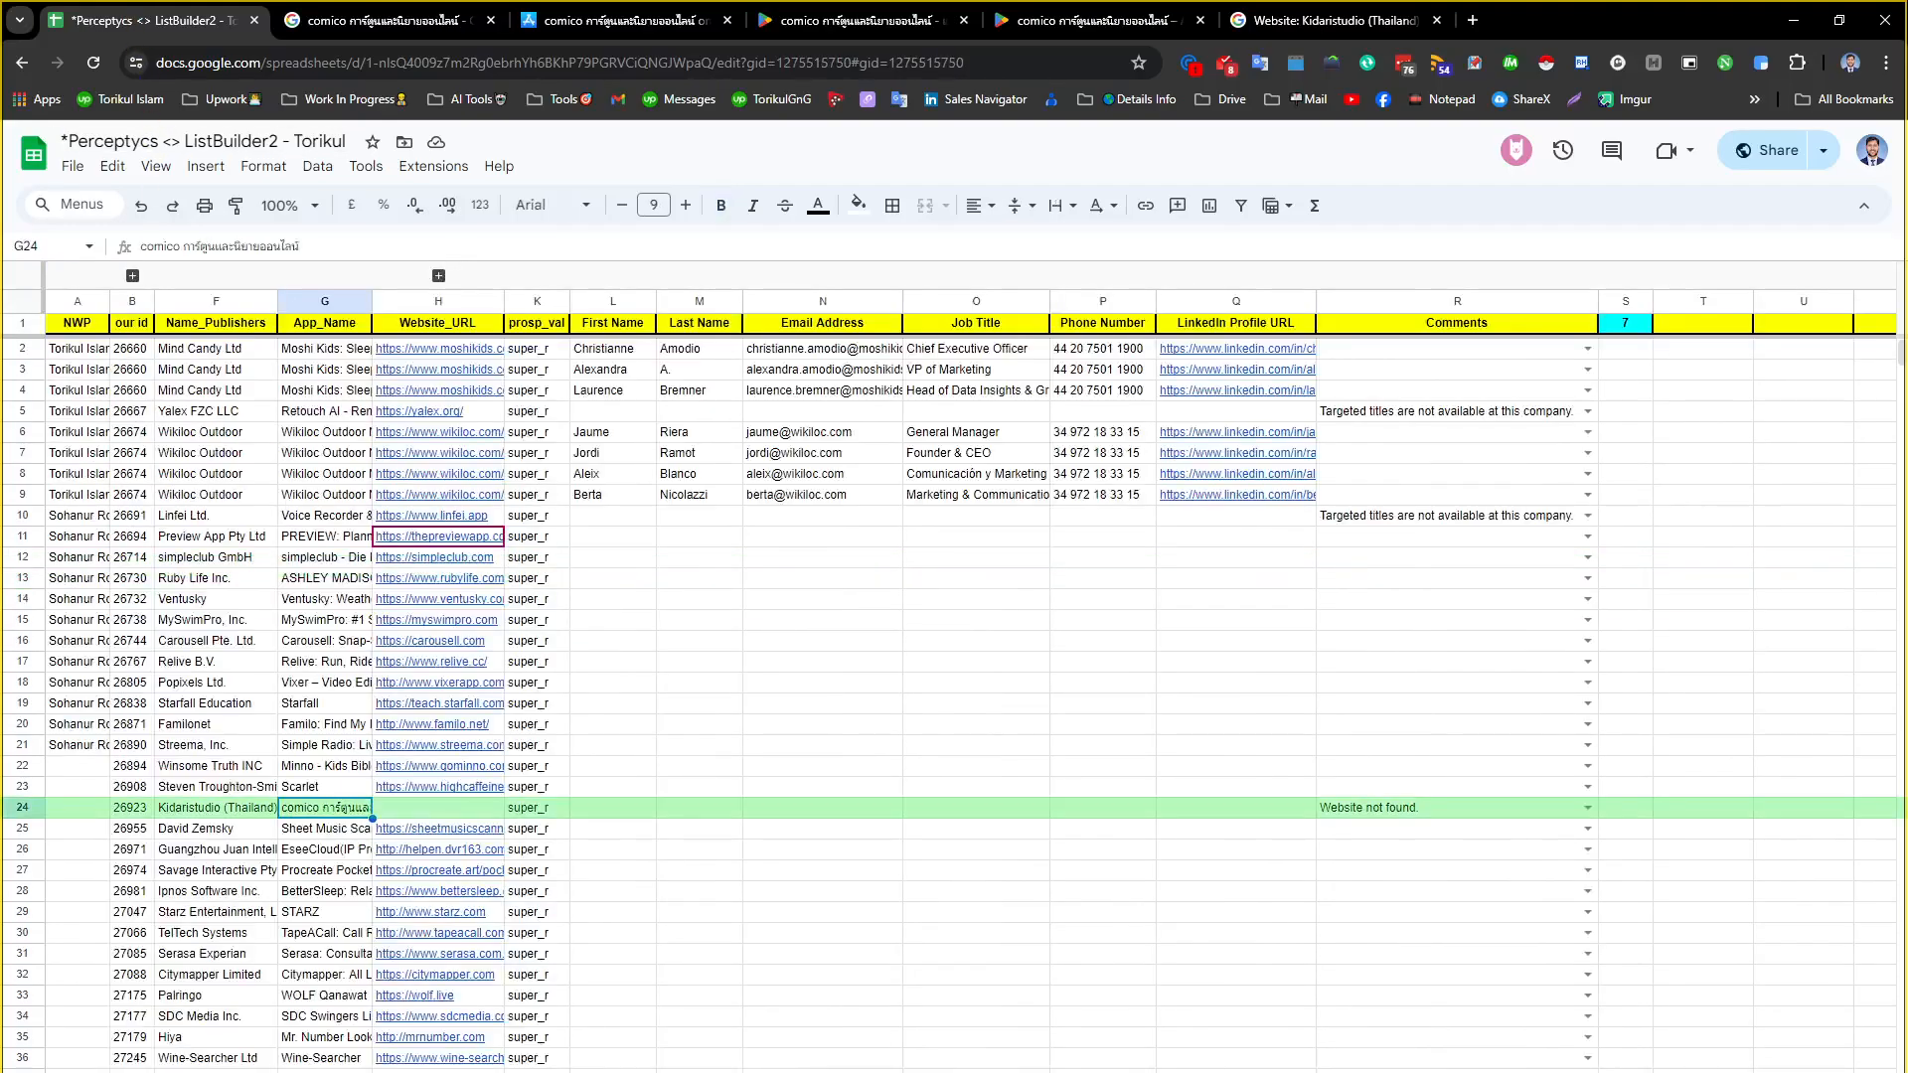
left_click(237, 542)
left_click(235, 519)
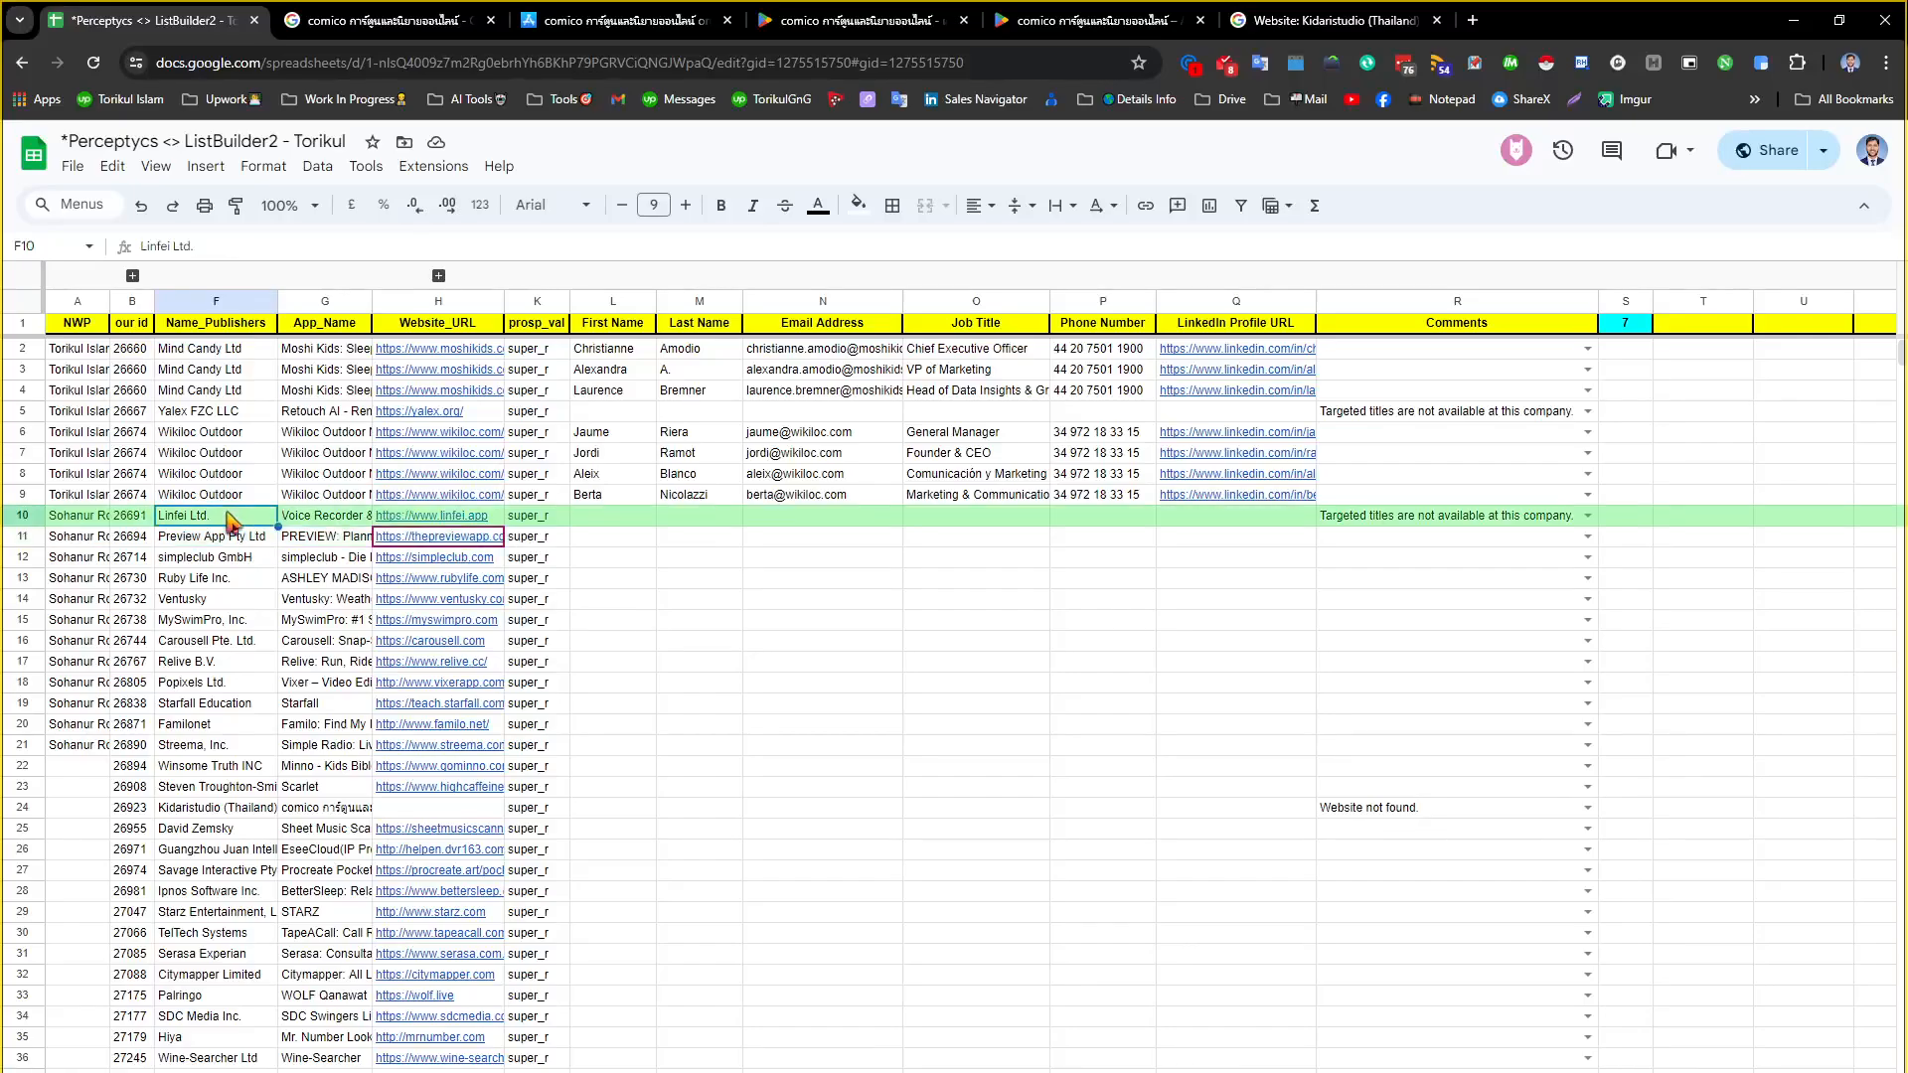
left_click(331, 519)
left_click(455, 518)
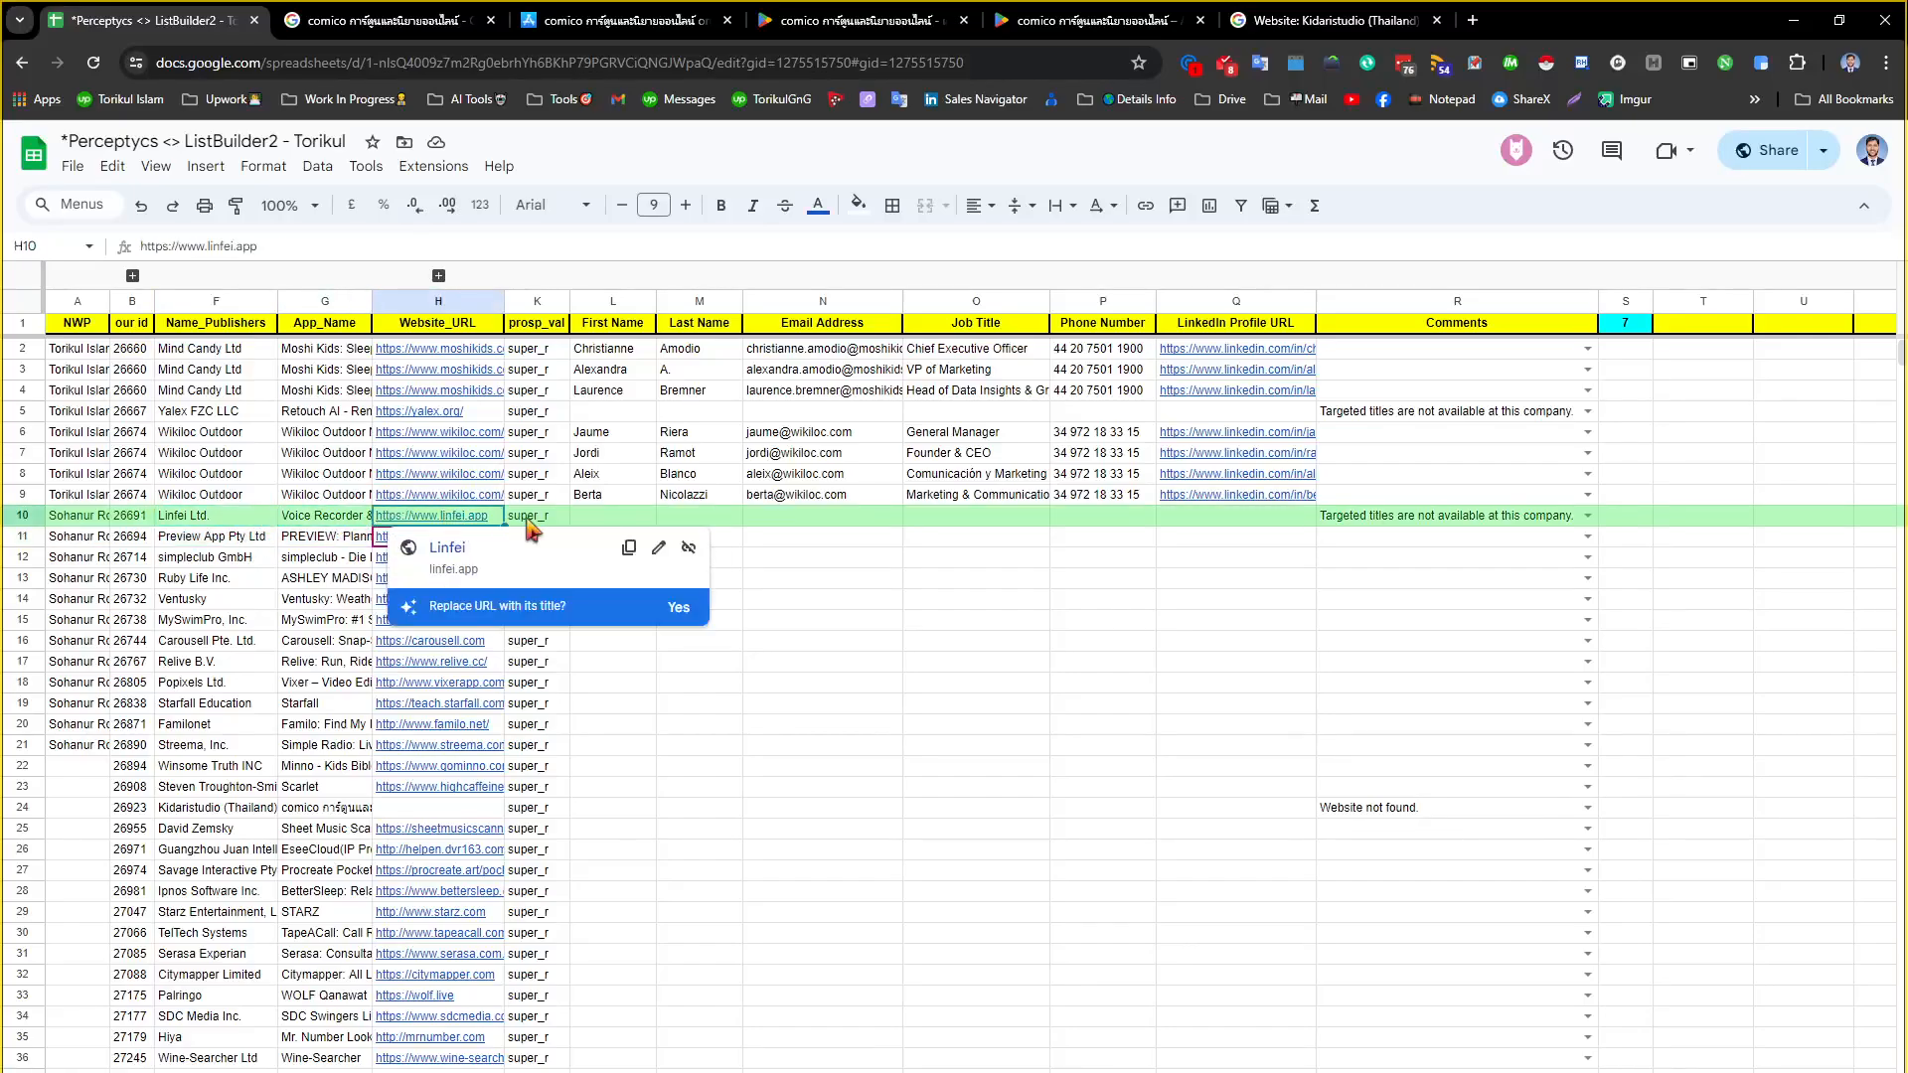
left_click(612, 519)
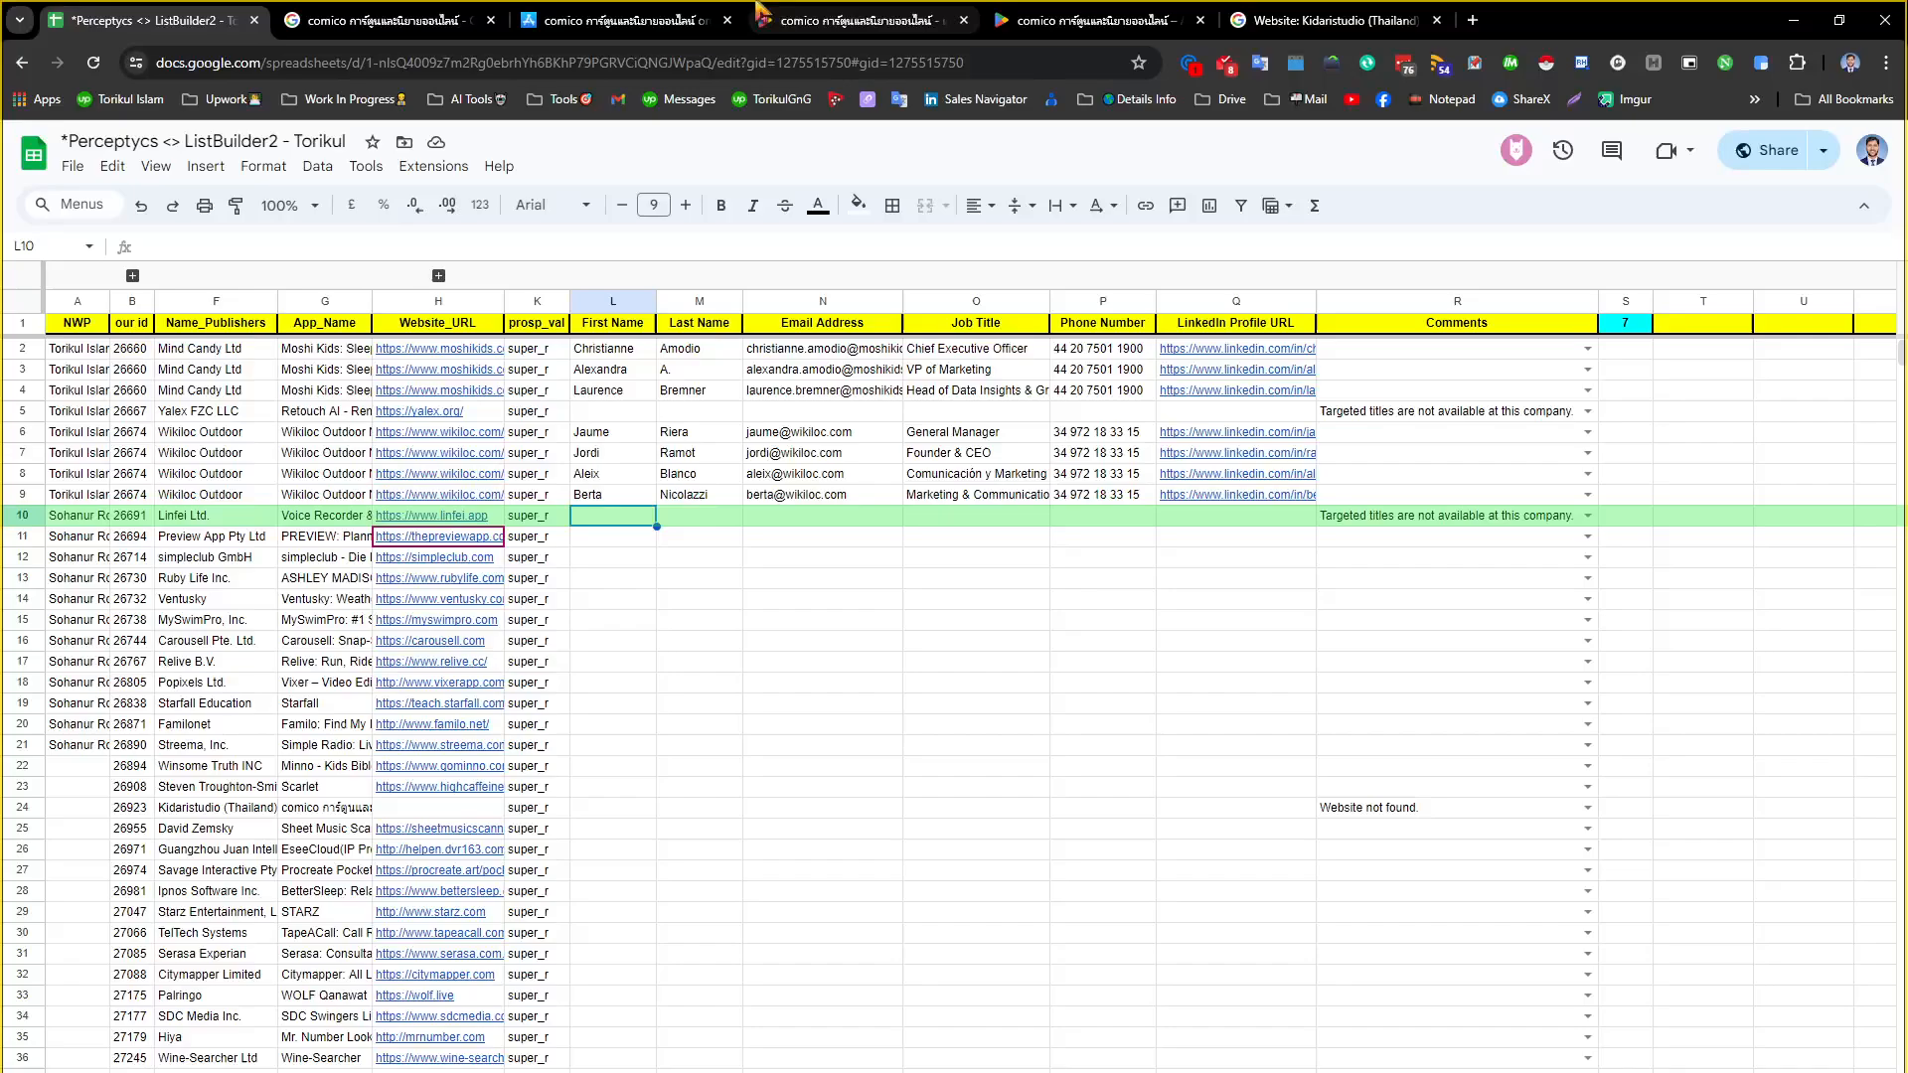
Reopen the recently closed LinkedIn profile of the Linfei contact and highlight the job title under the name
left_click(1886, 62)
mouse_move(1678, 285)
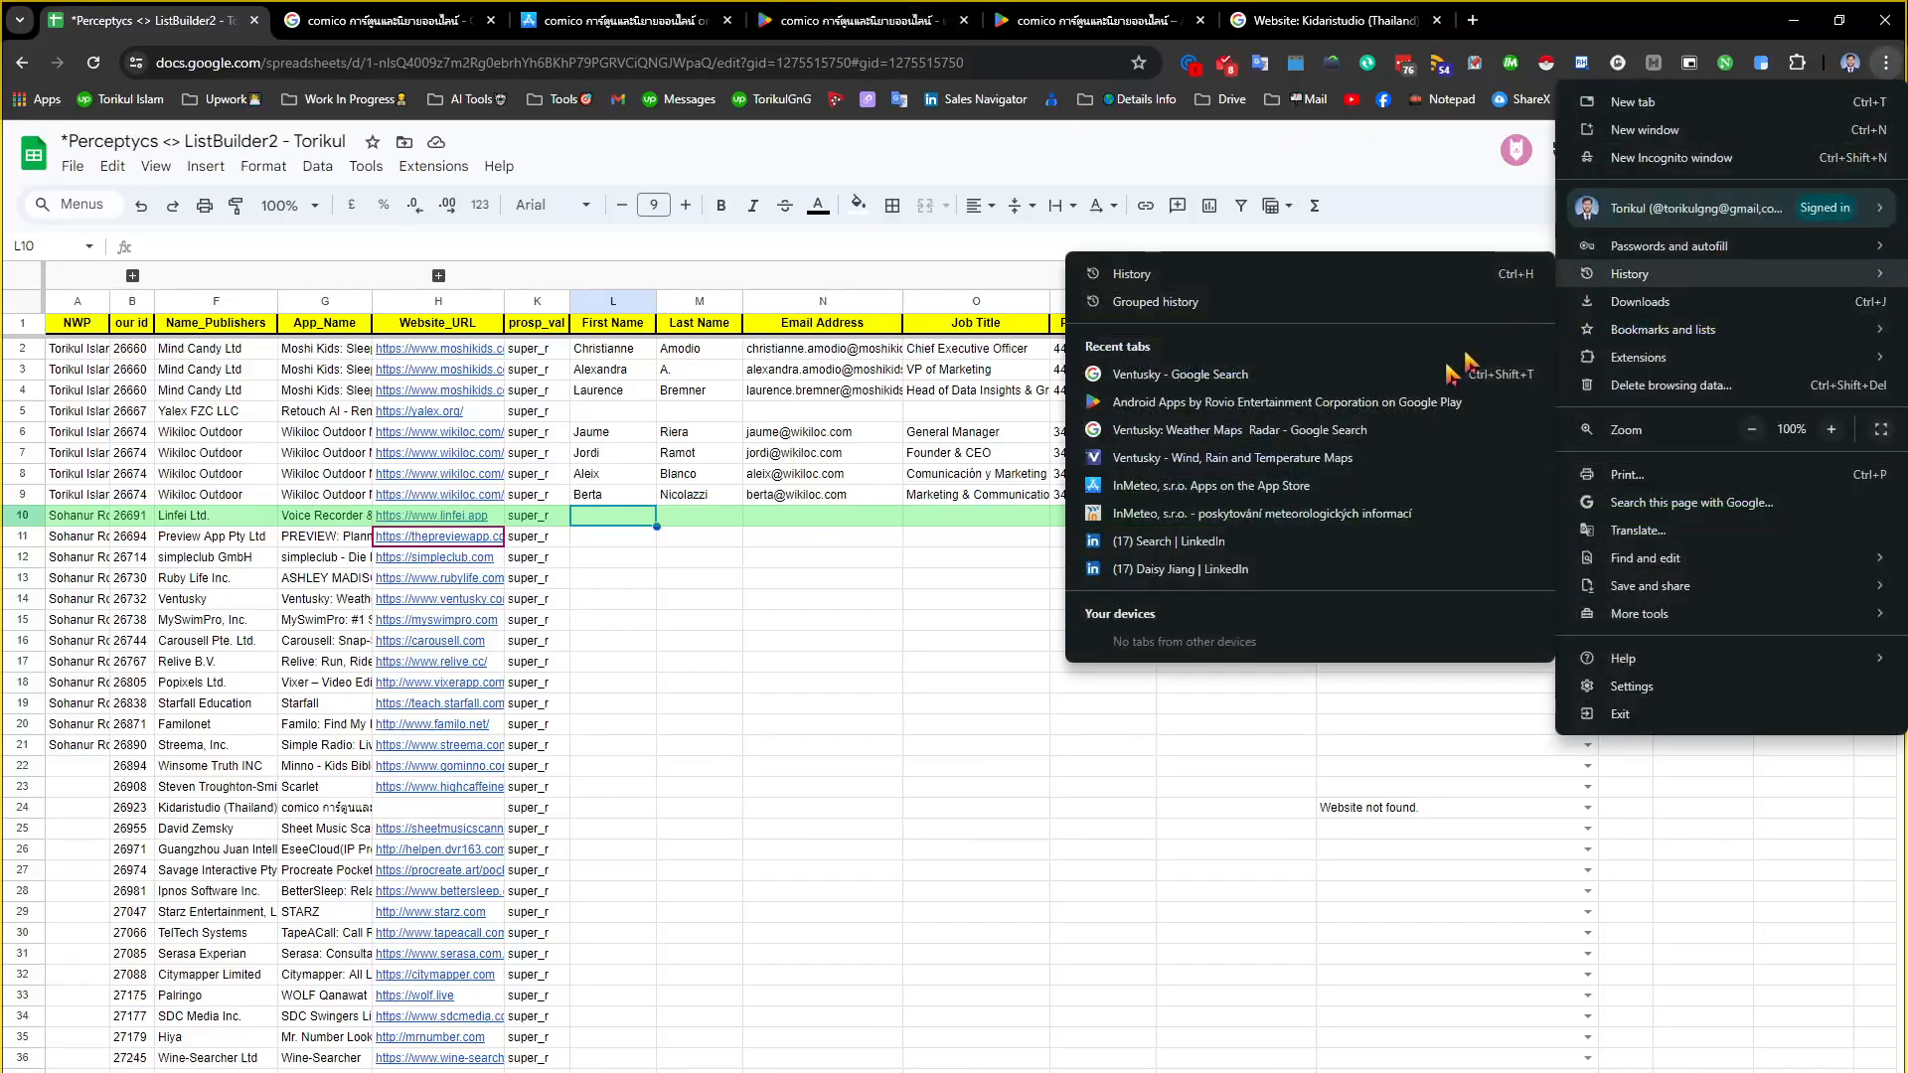
left_click(1183, 569)
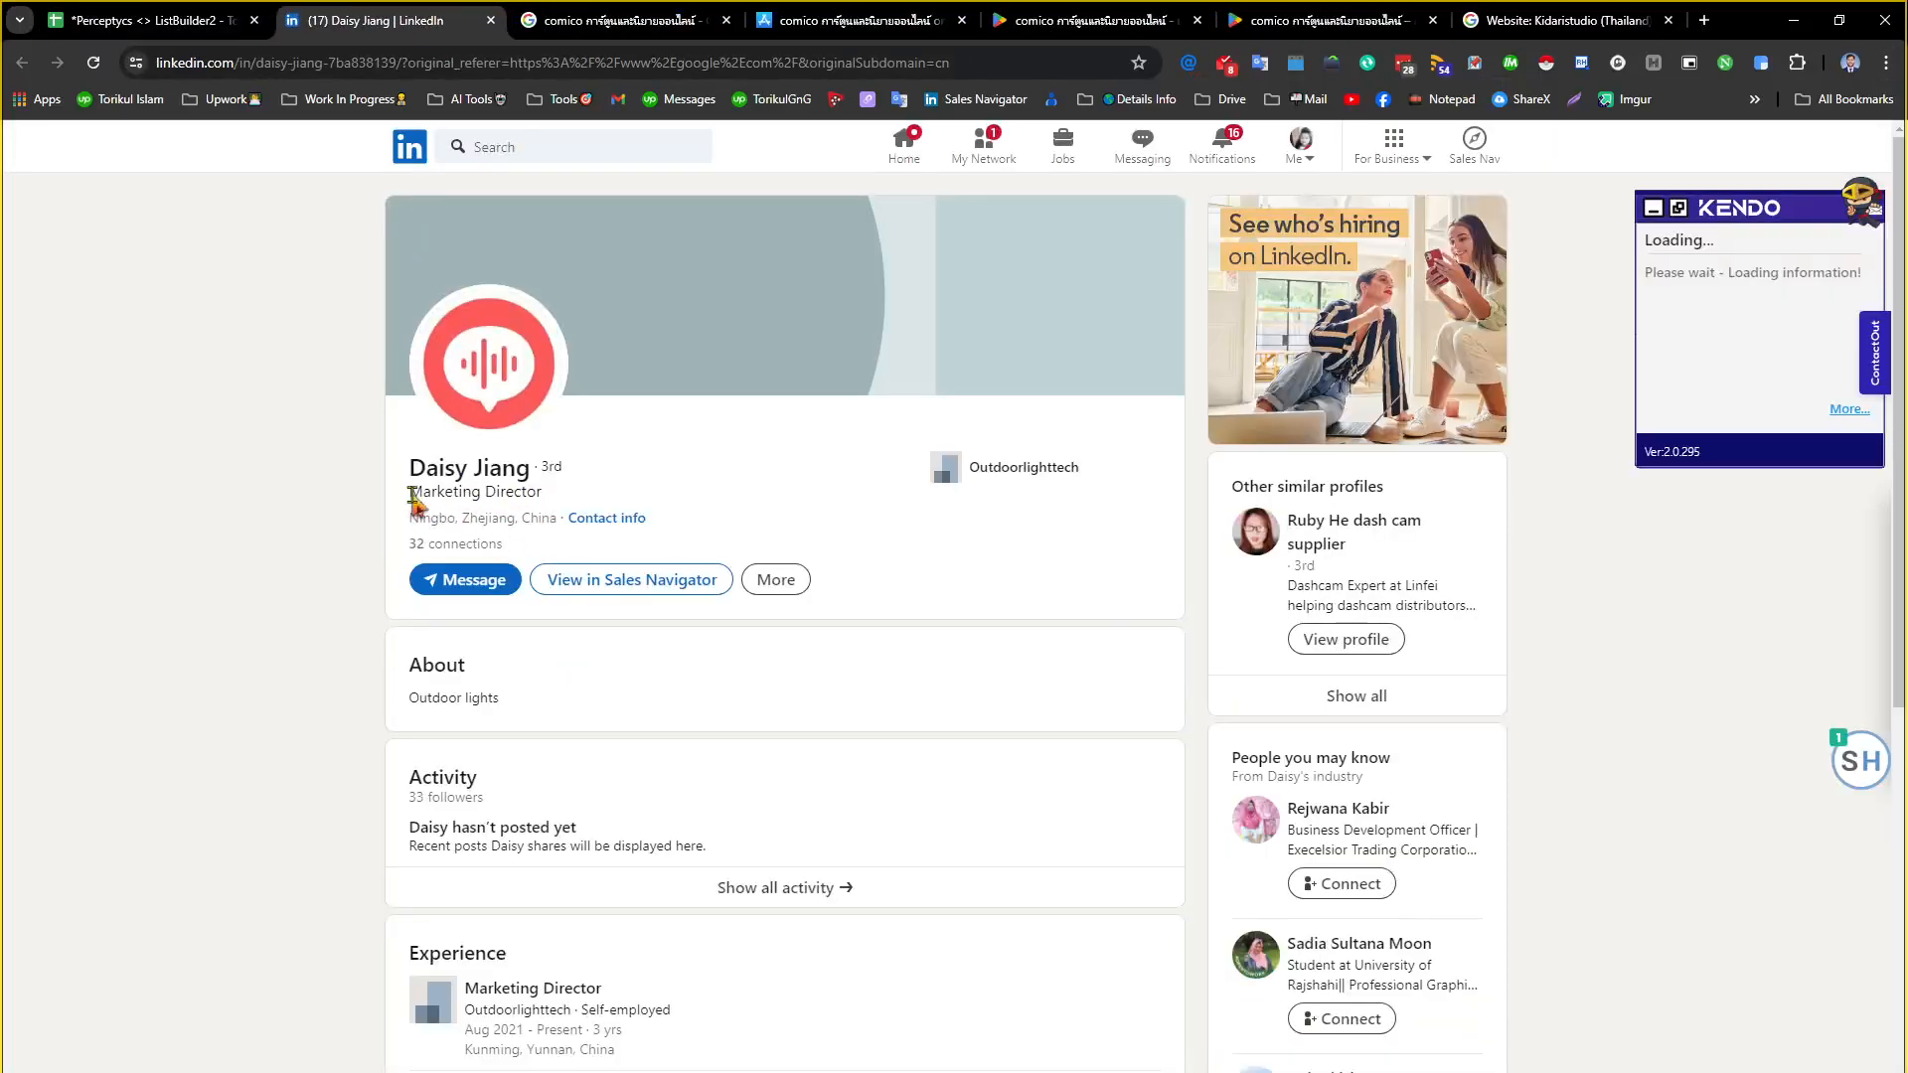
left_click_drag(409, 492, 591, 502)
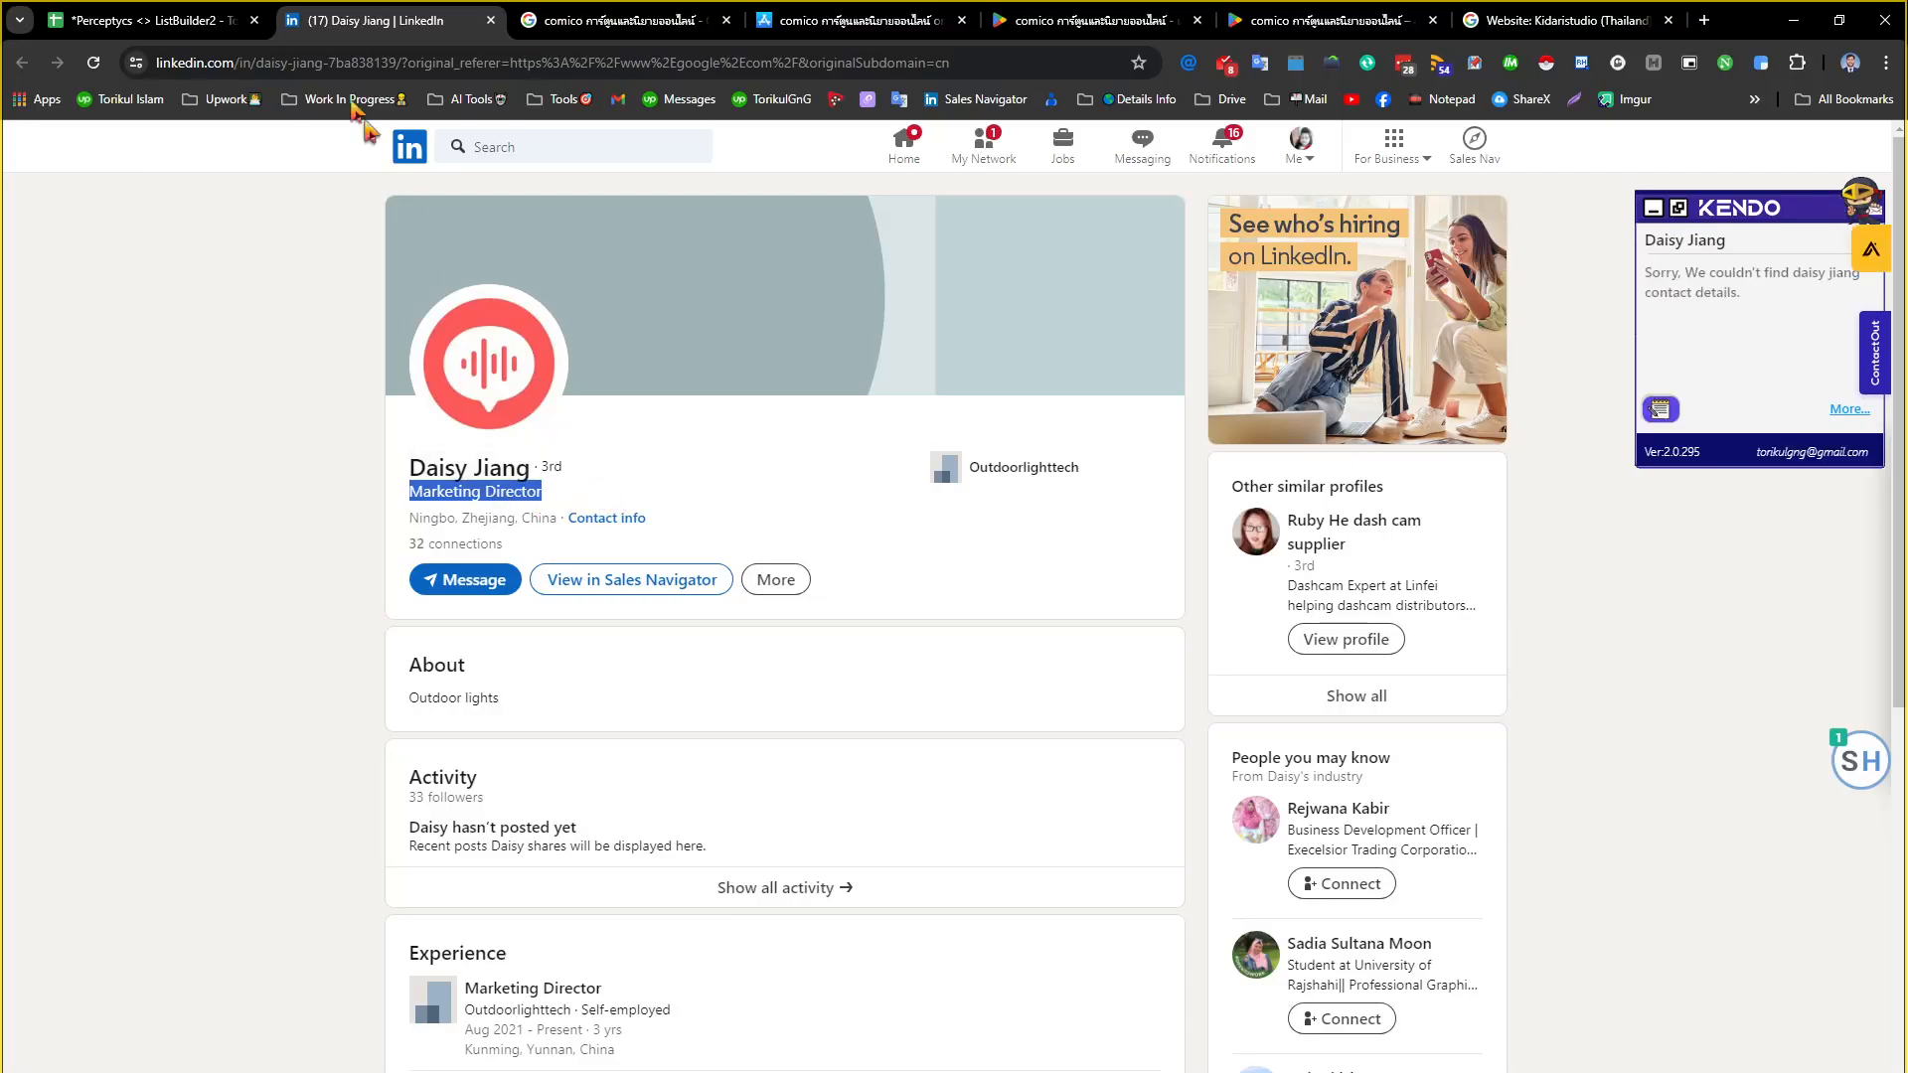
Search the LinkedIn profile page for the contact's full name, then for the name followed by "@"
left_click_drag(410, 467, 533, 471)
key("ctrl+f")
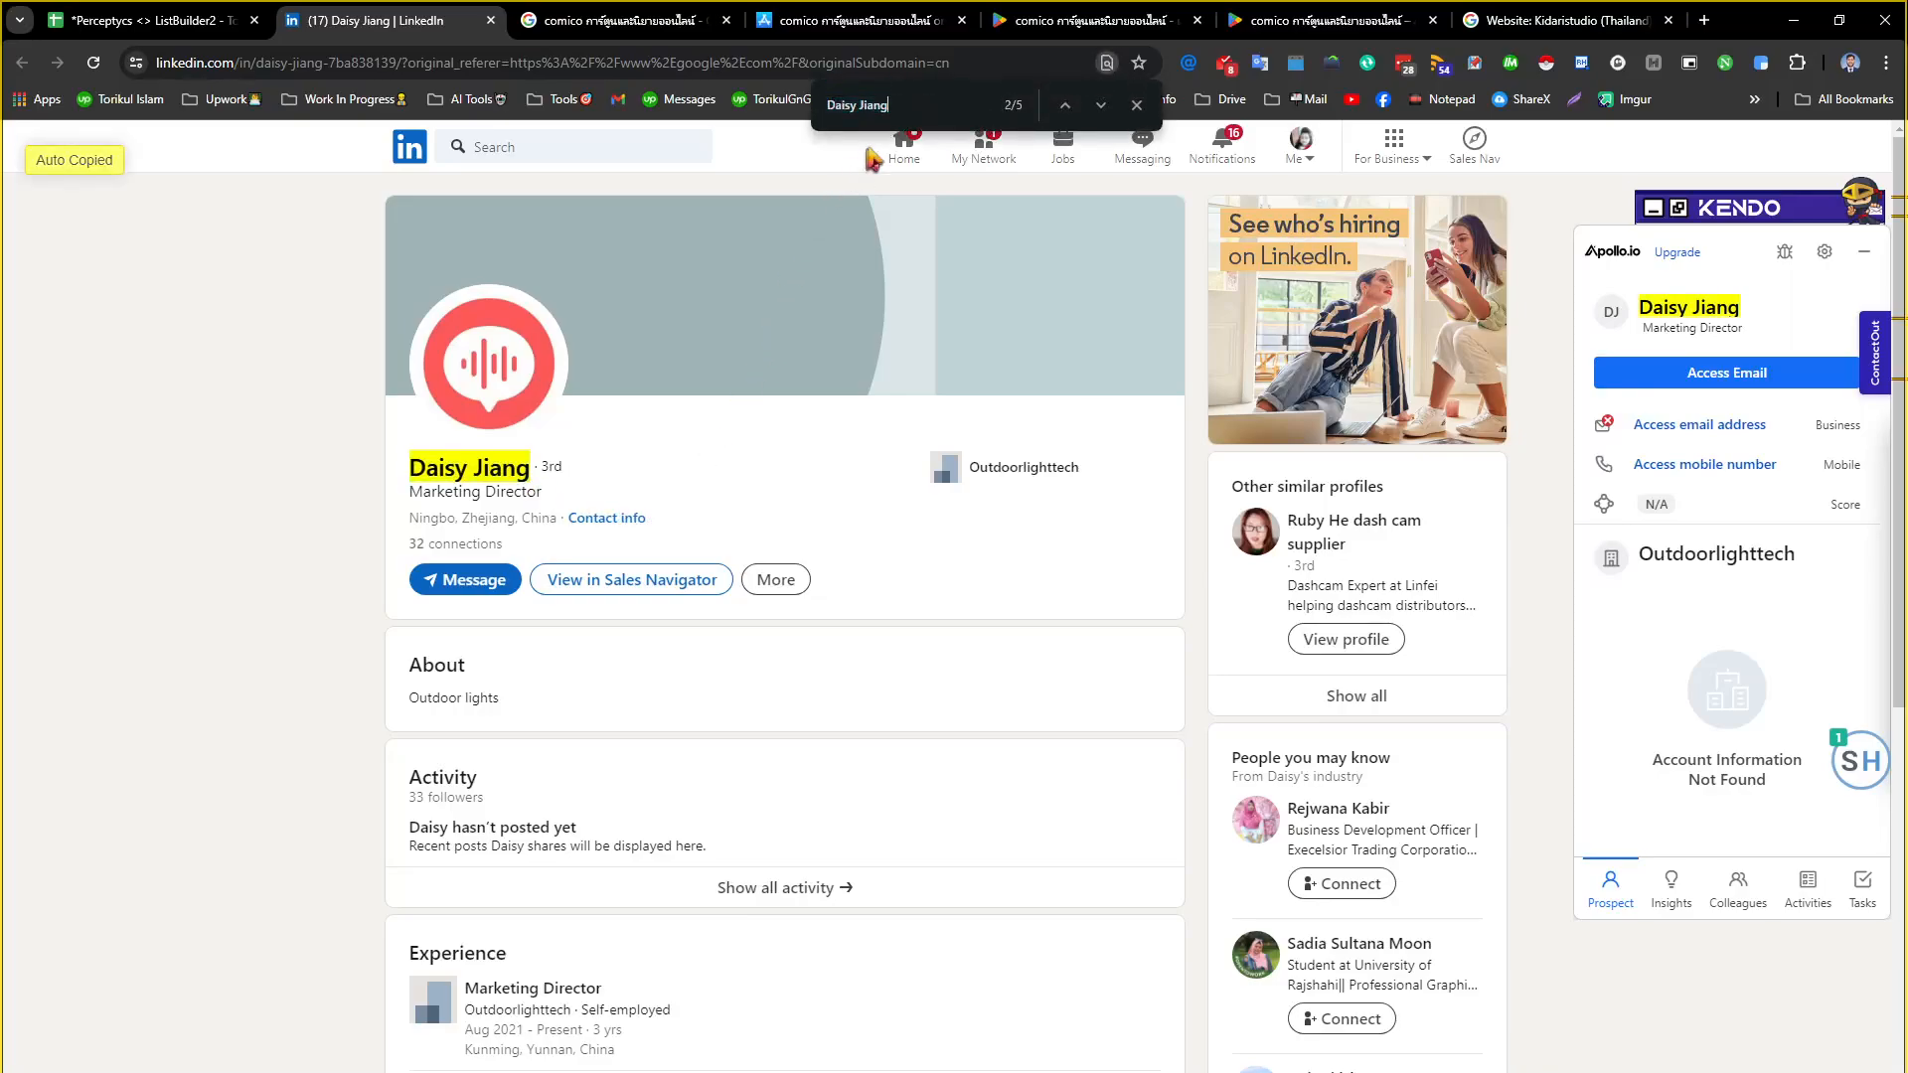
left_click(919, 118)
type("@")
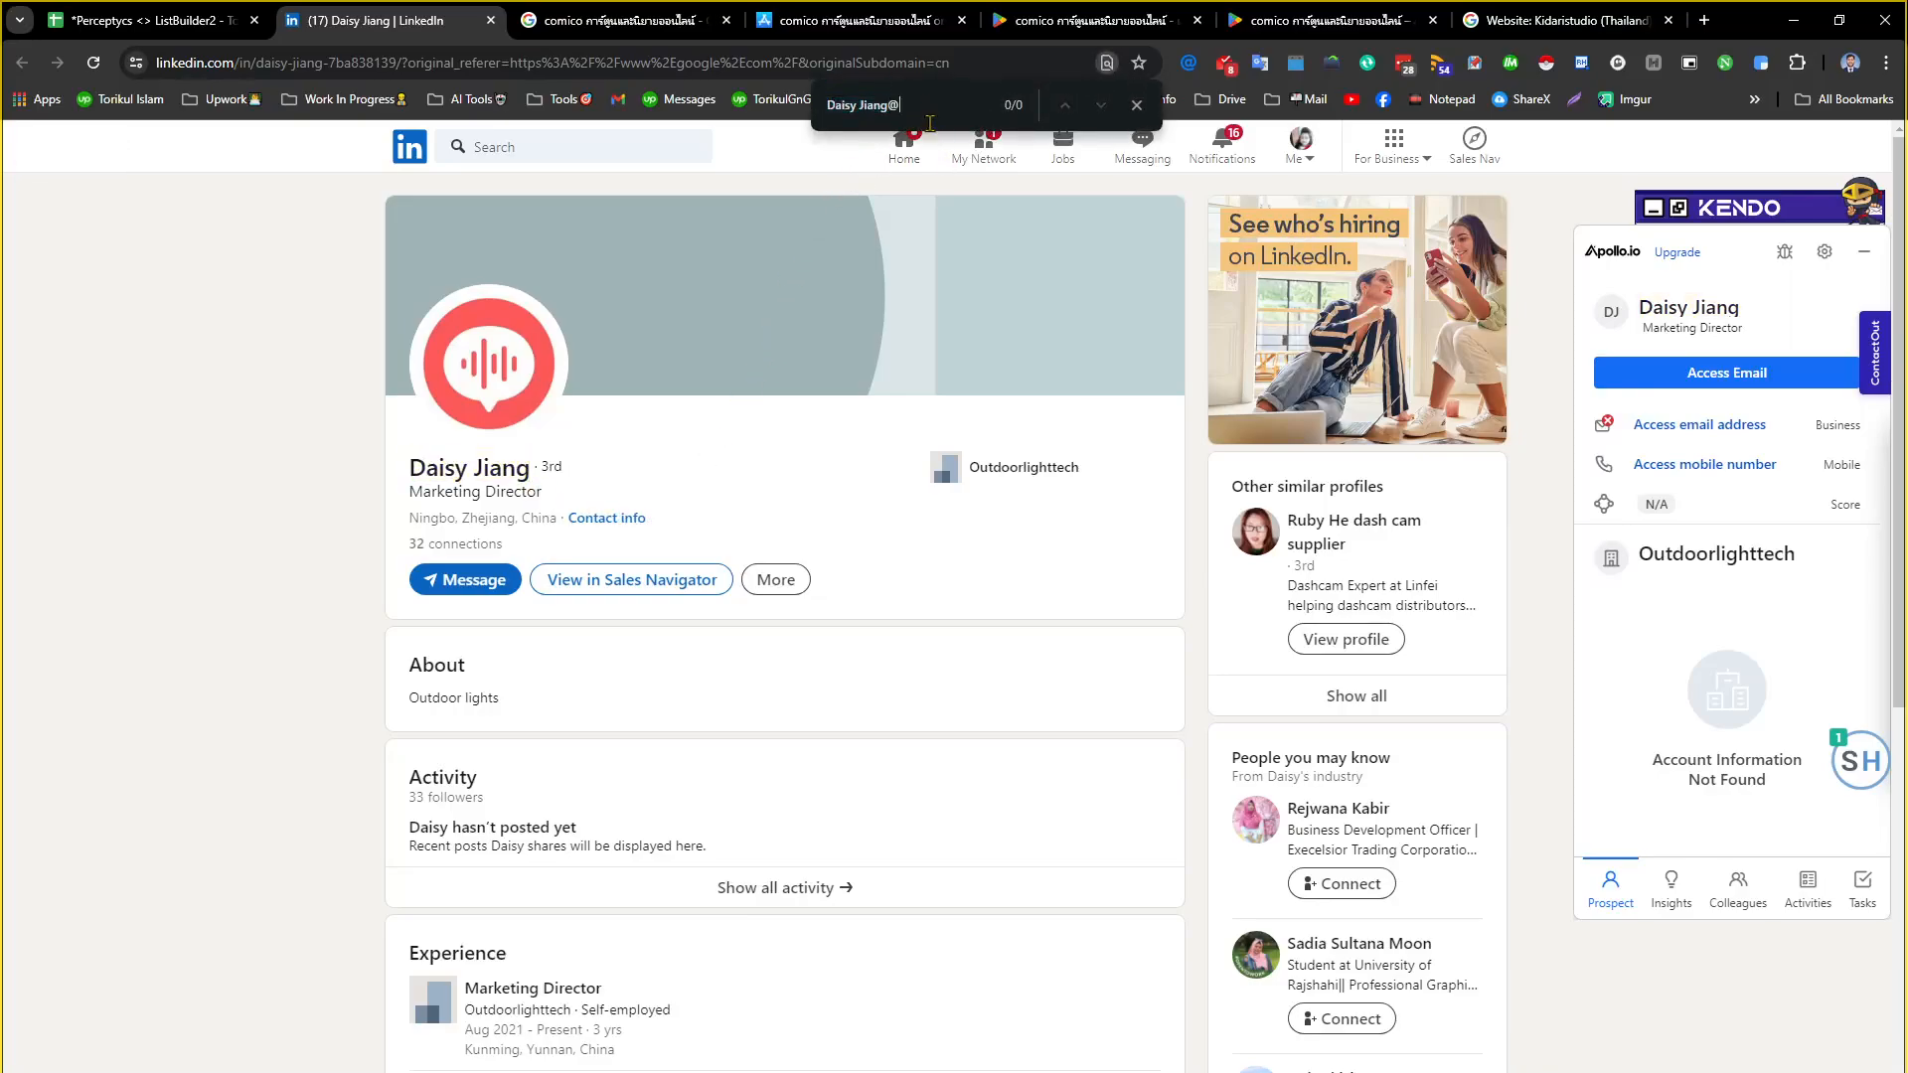
Find the Linfei ltd entry in the profile's experience section and search Google for that company name
scroll(717, 740, "down", 4)
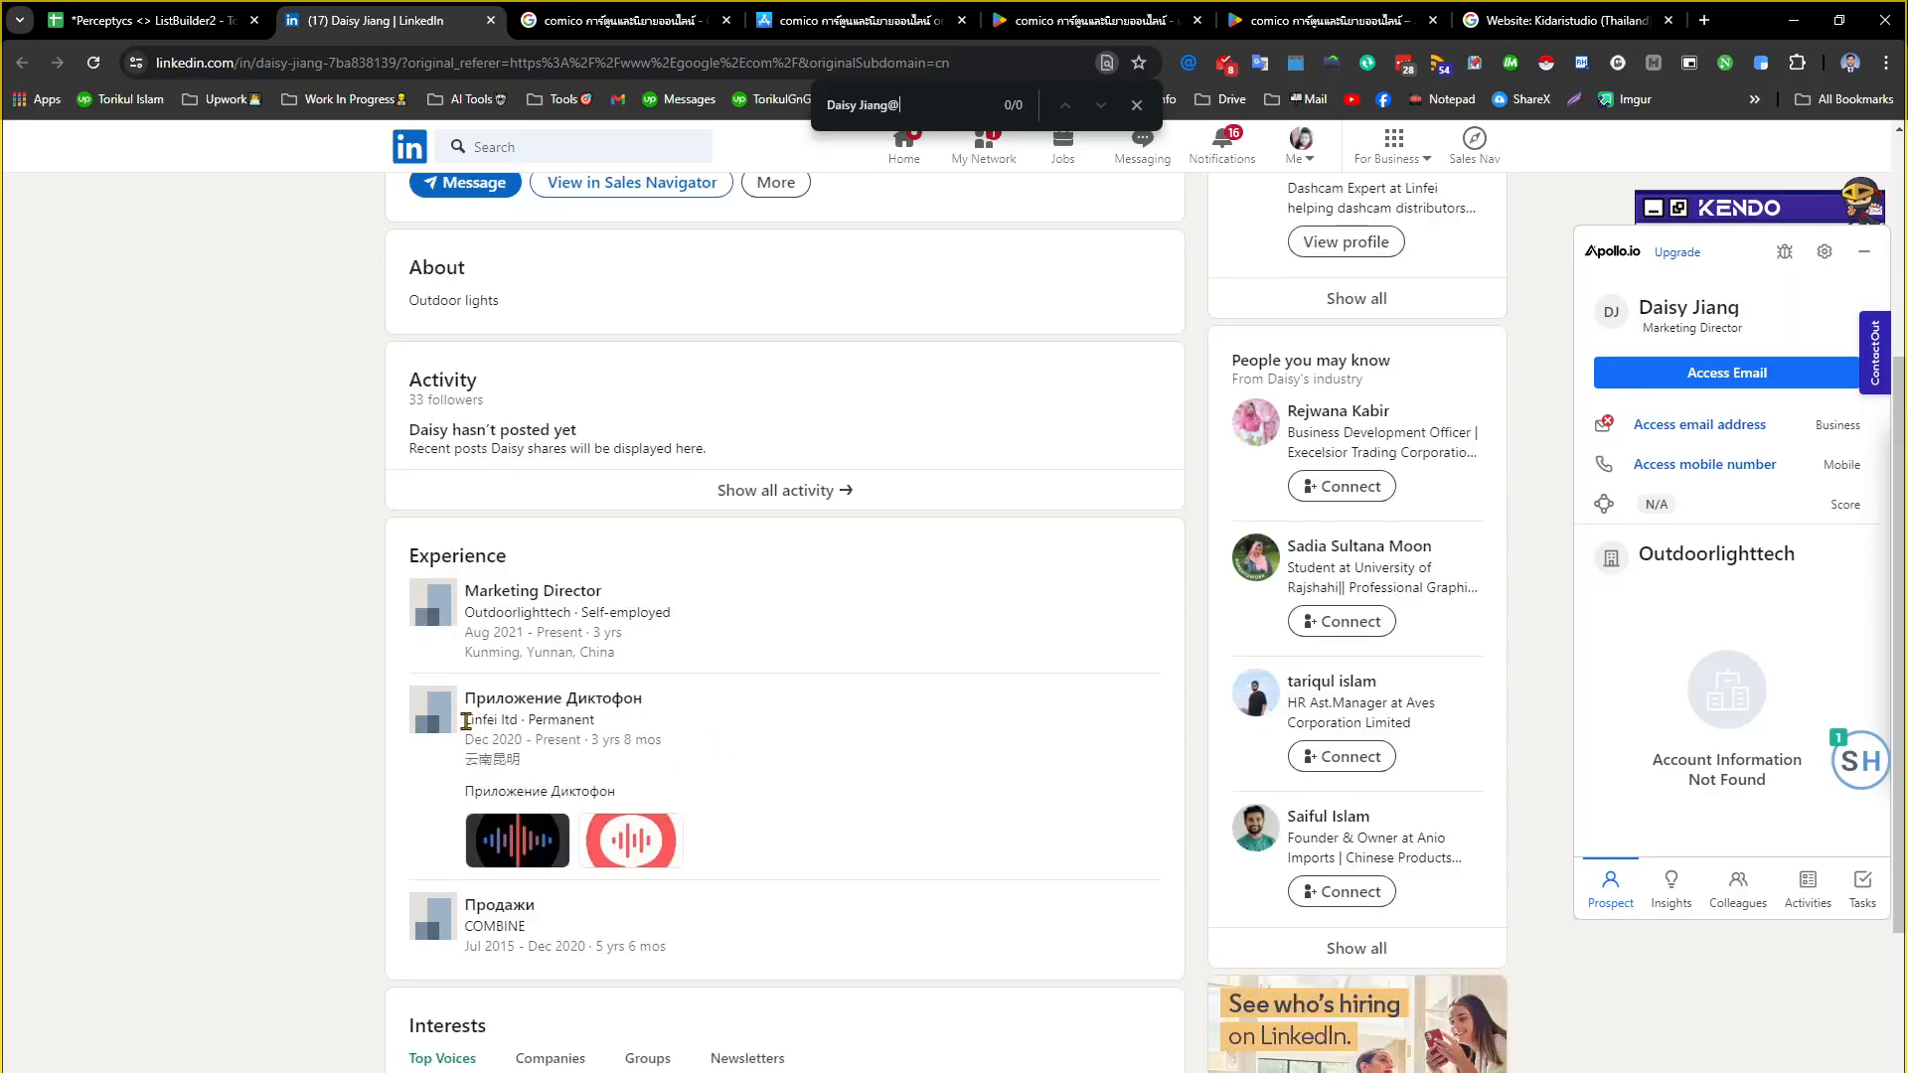
right_click(513, 724)
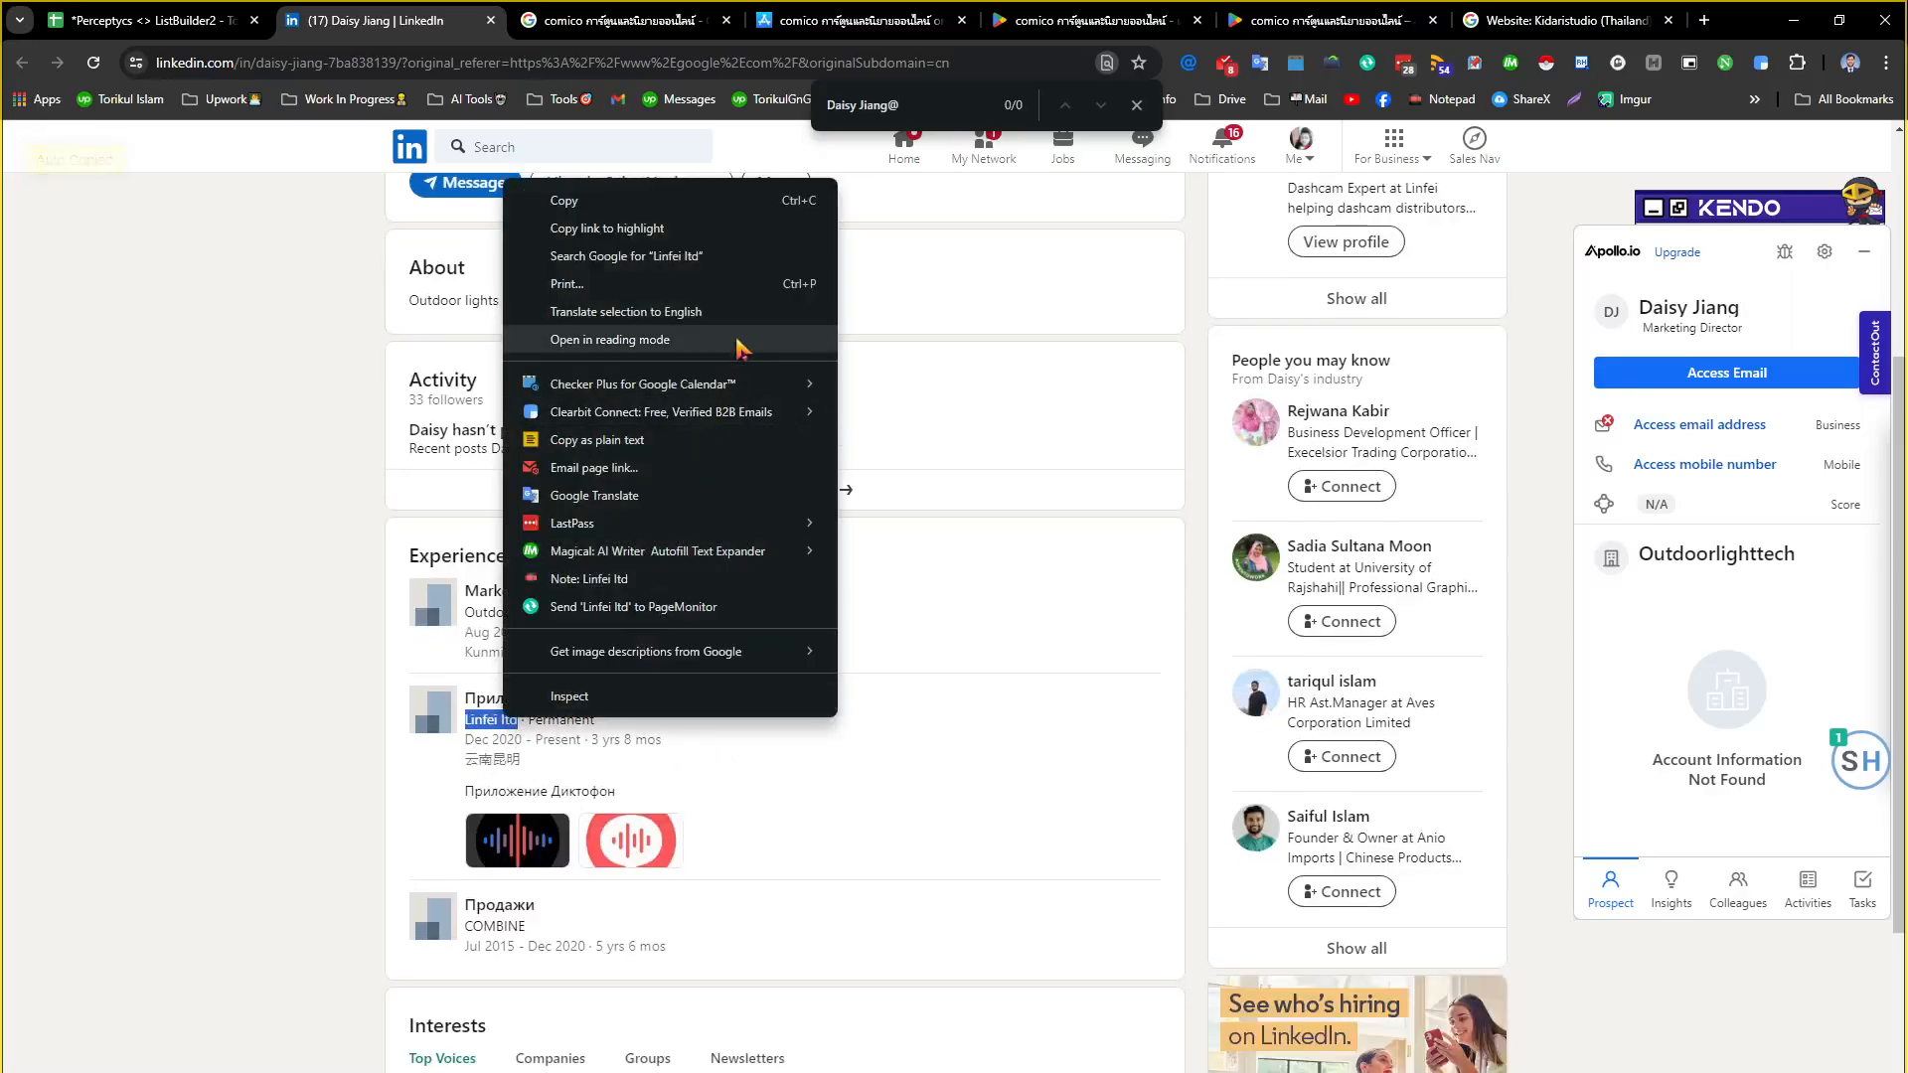
left_click(735, 266)
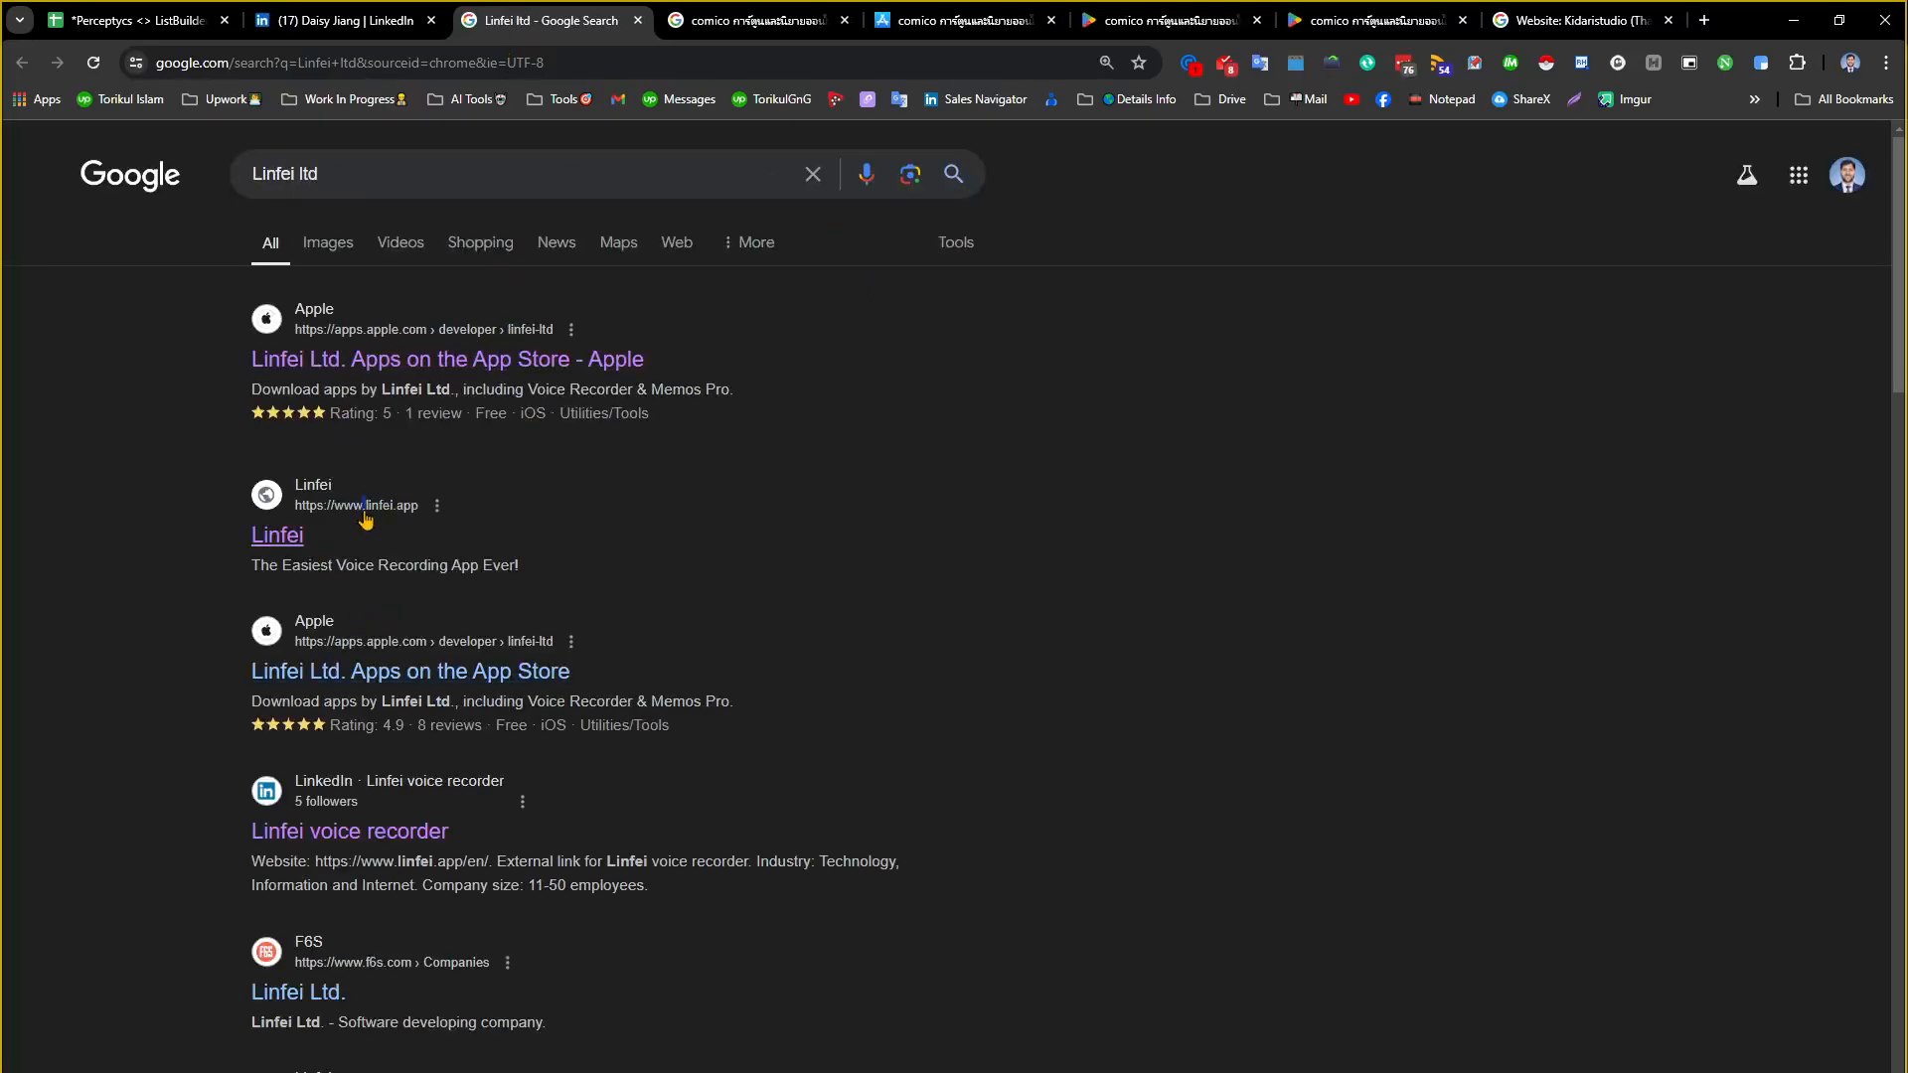
Return to the LinkedIn profile, extend the page search with "linfei.app" directly after the name and "@", and collapse the Apollo.io widget
left_click(338, 20)
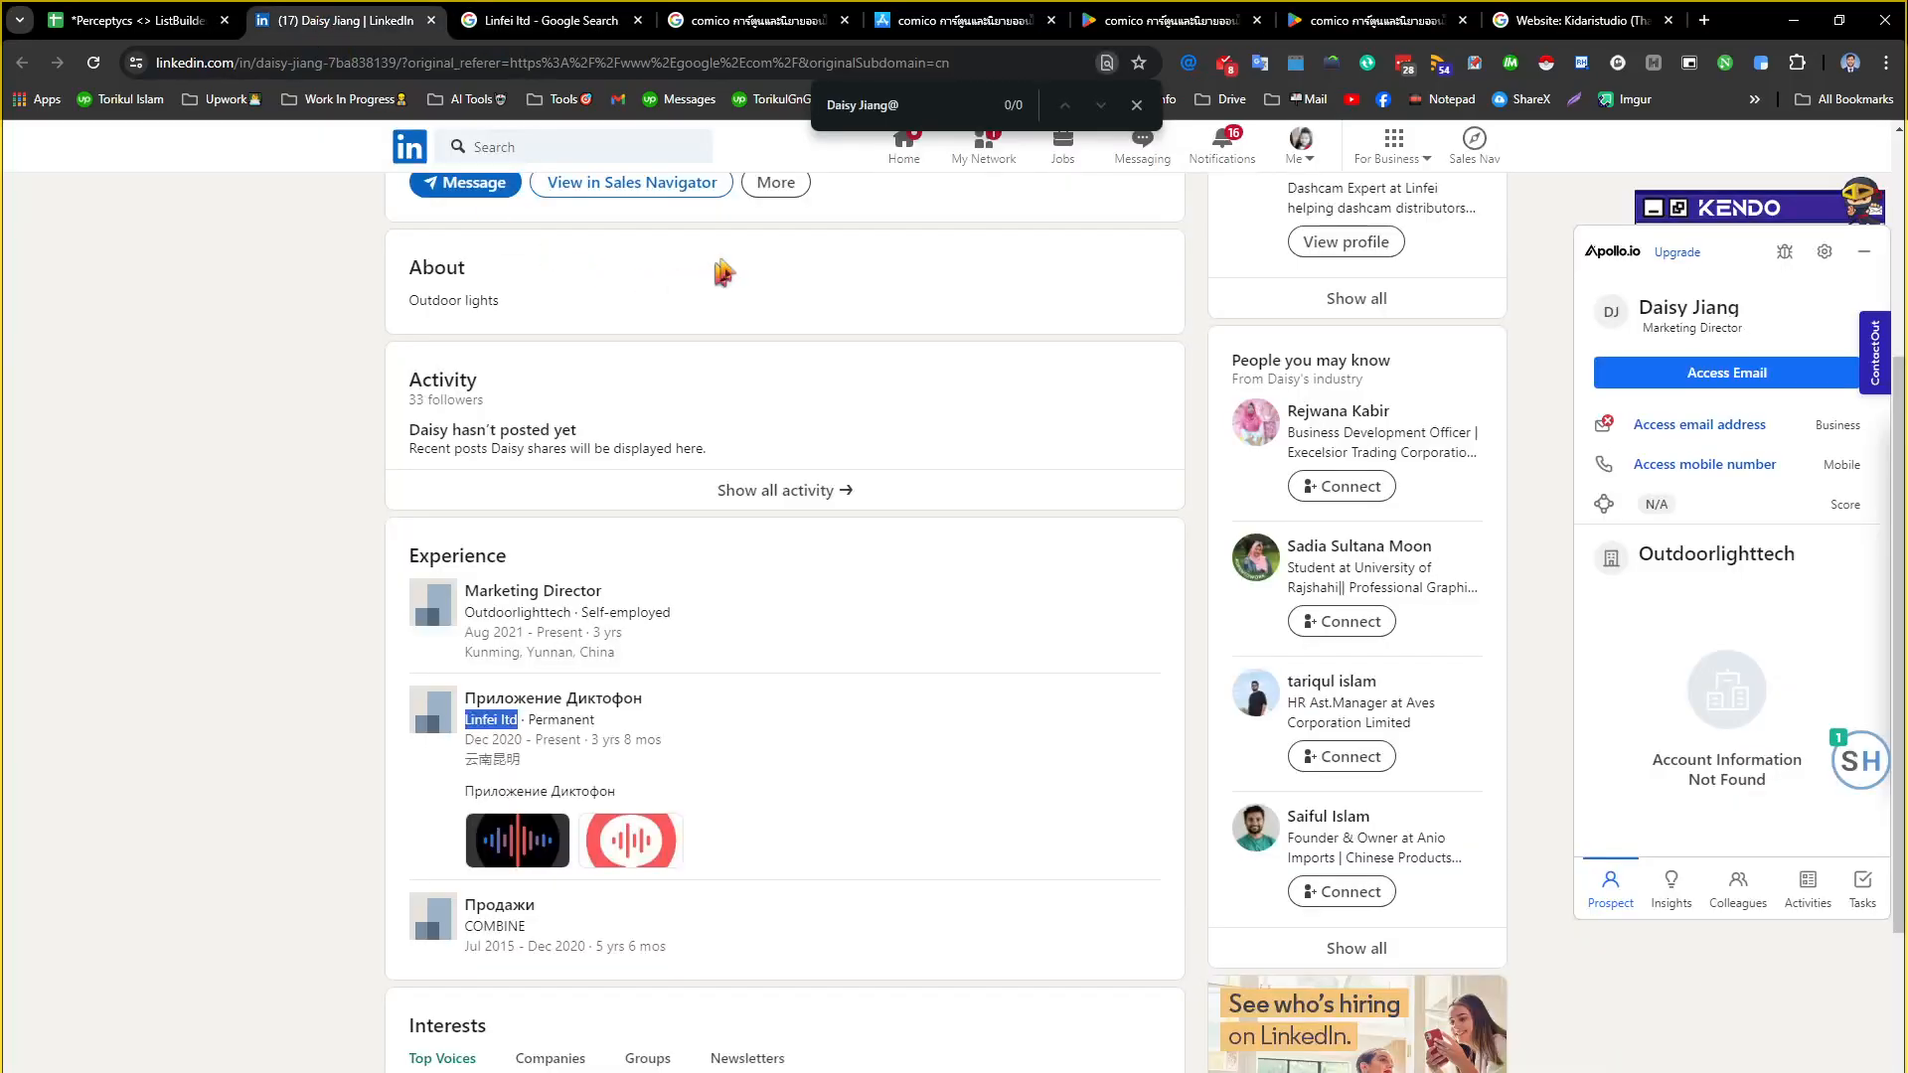
left_click(913, 107)
type("linfei.app")
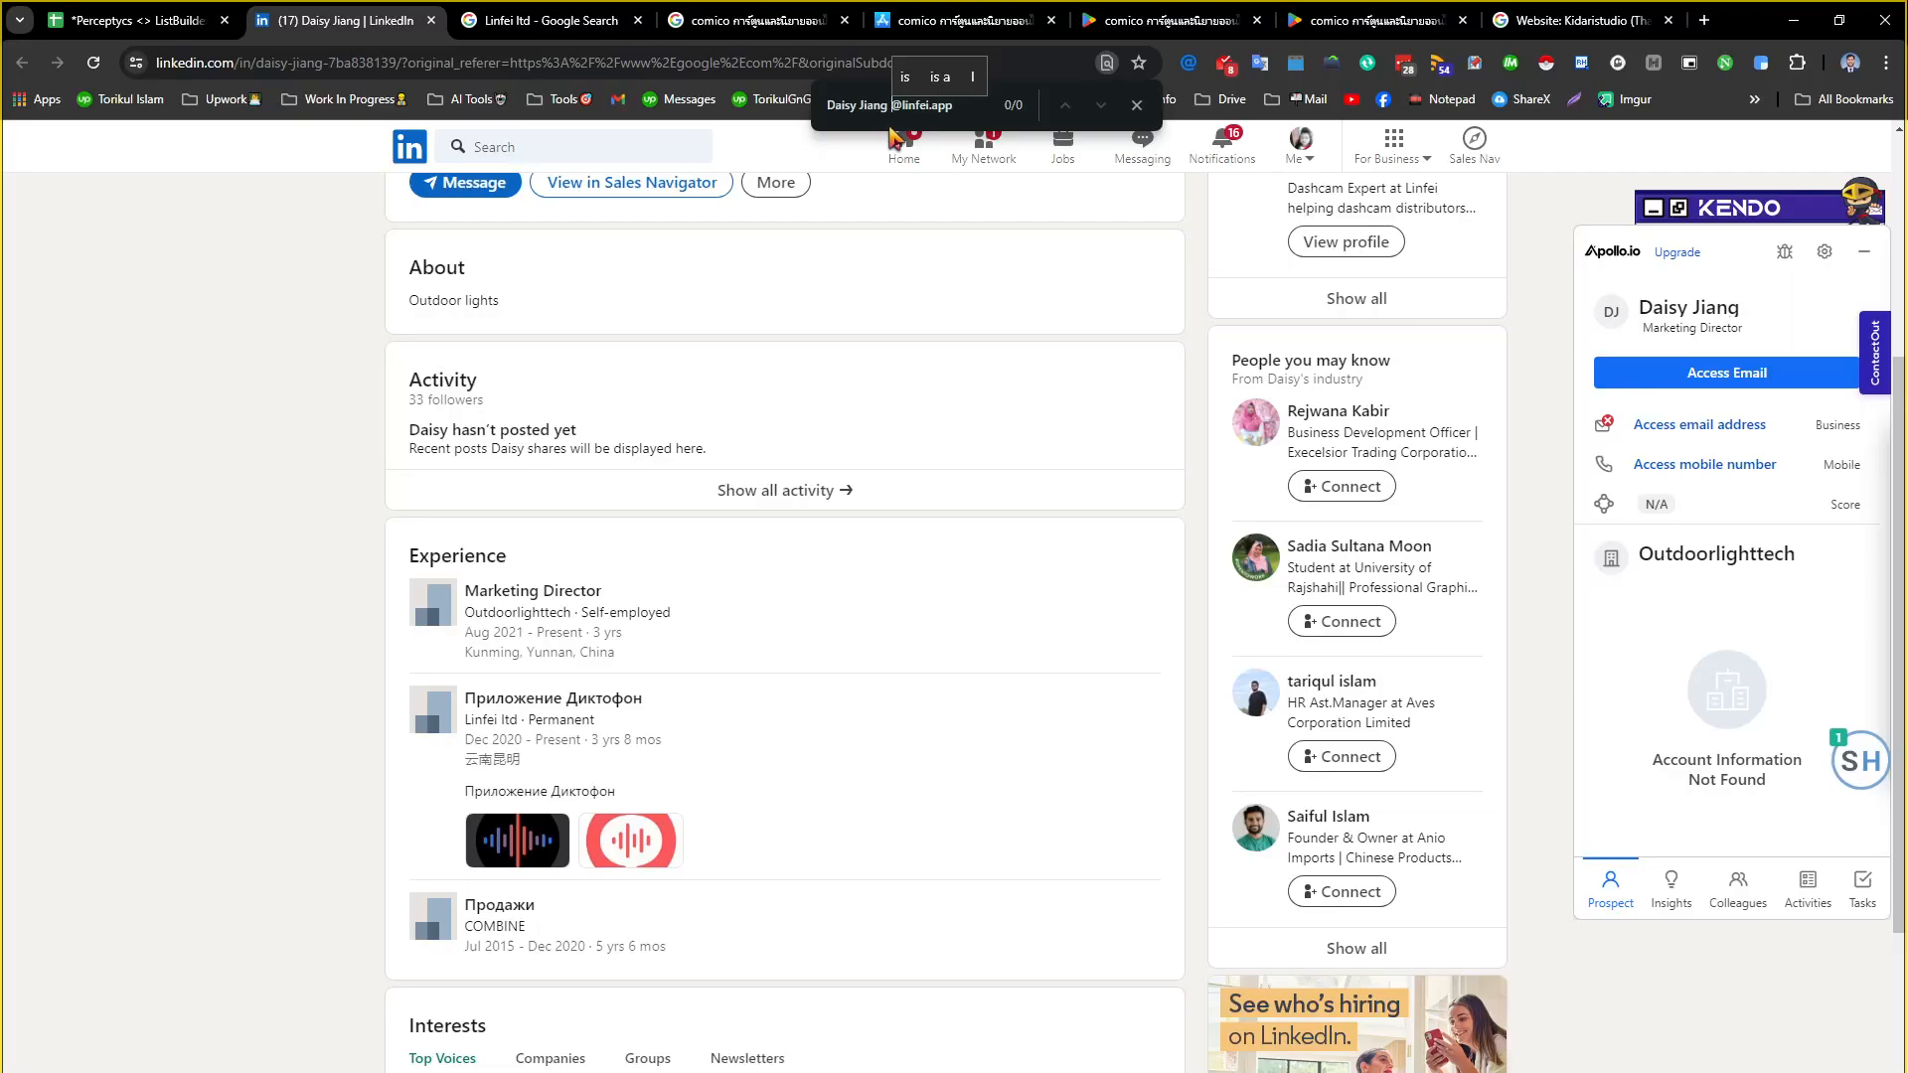
key("BackSpace")
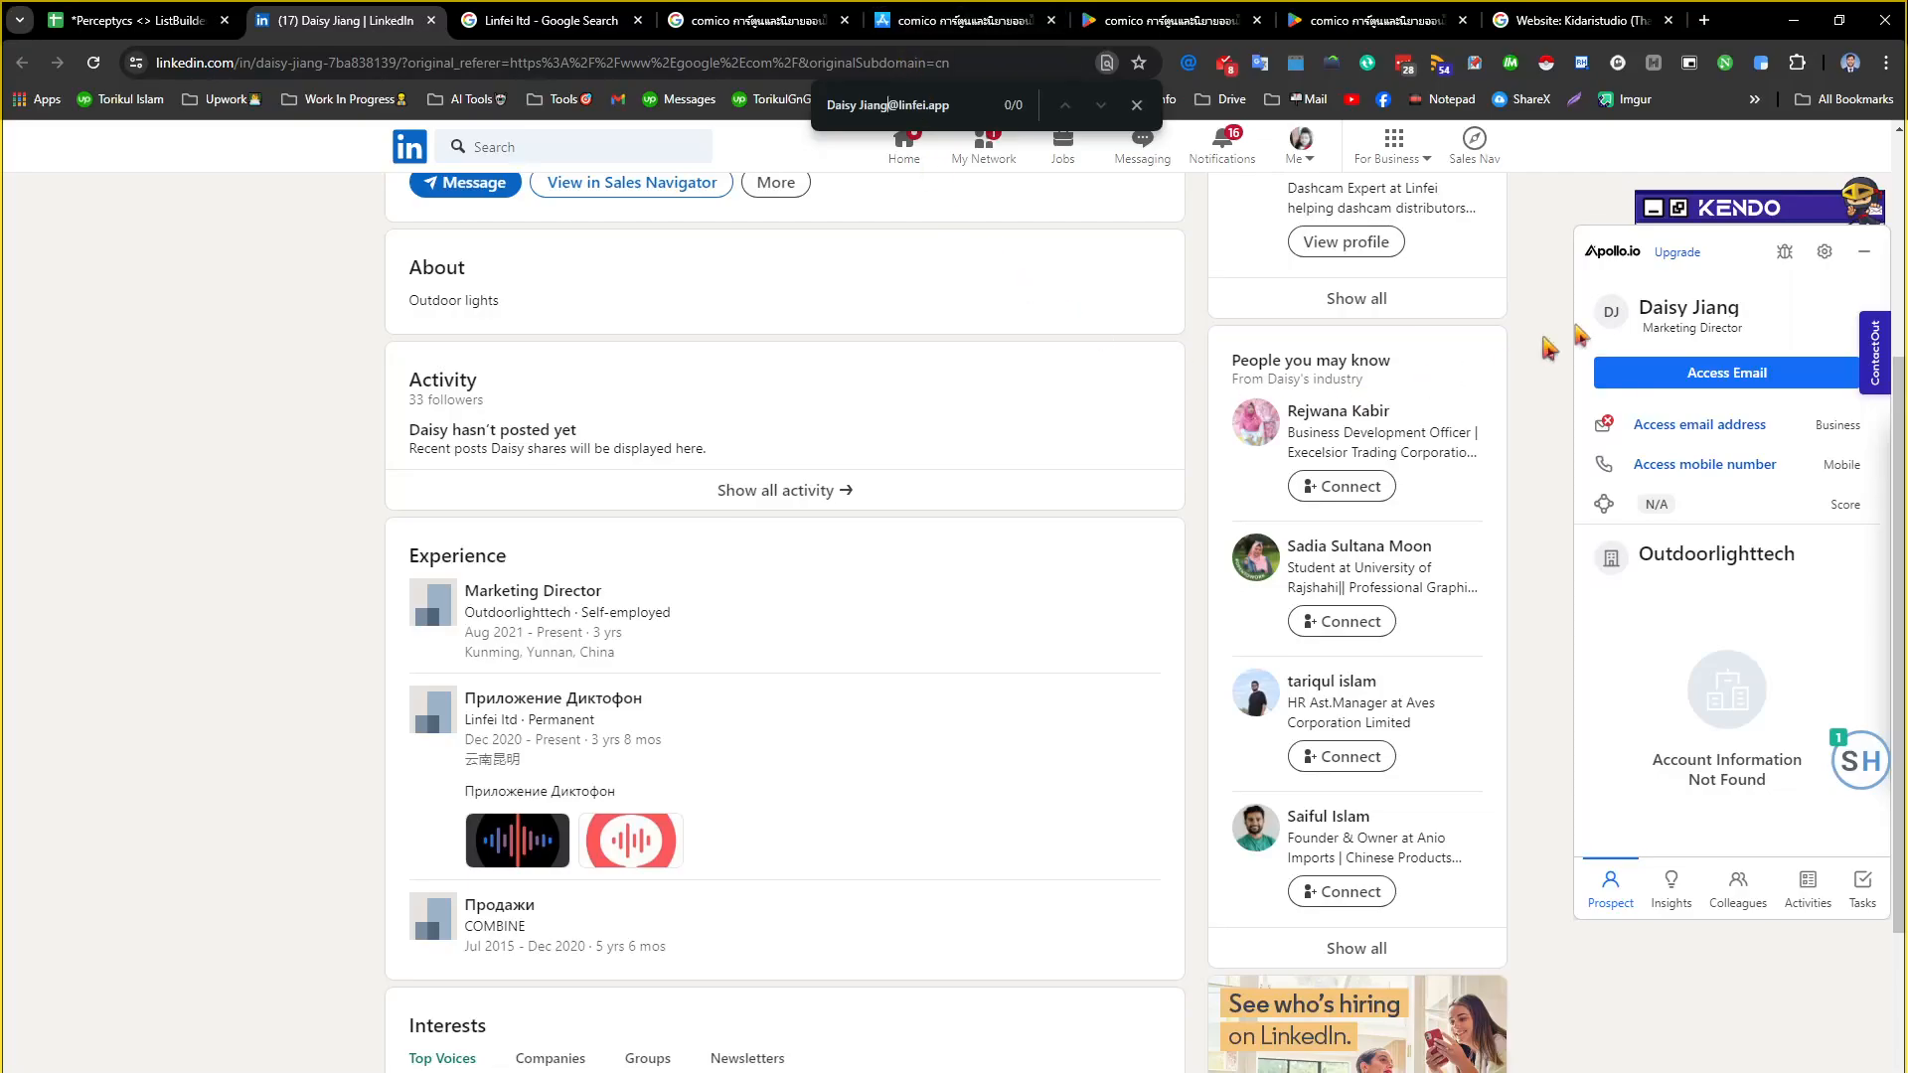
left_click(1865, 253)
Copy the contact's full name from the LinkedIn profile into row 10's First Name cell in the prospect sheet
left_click(159, 19)
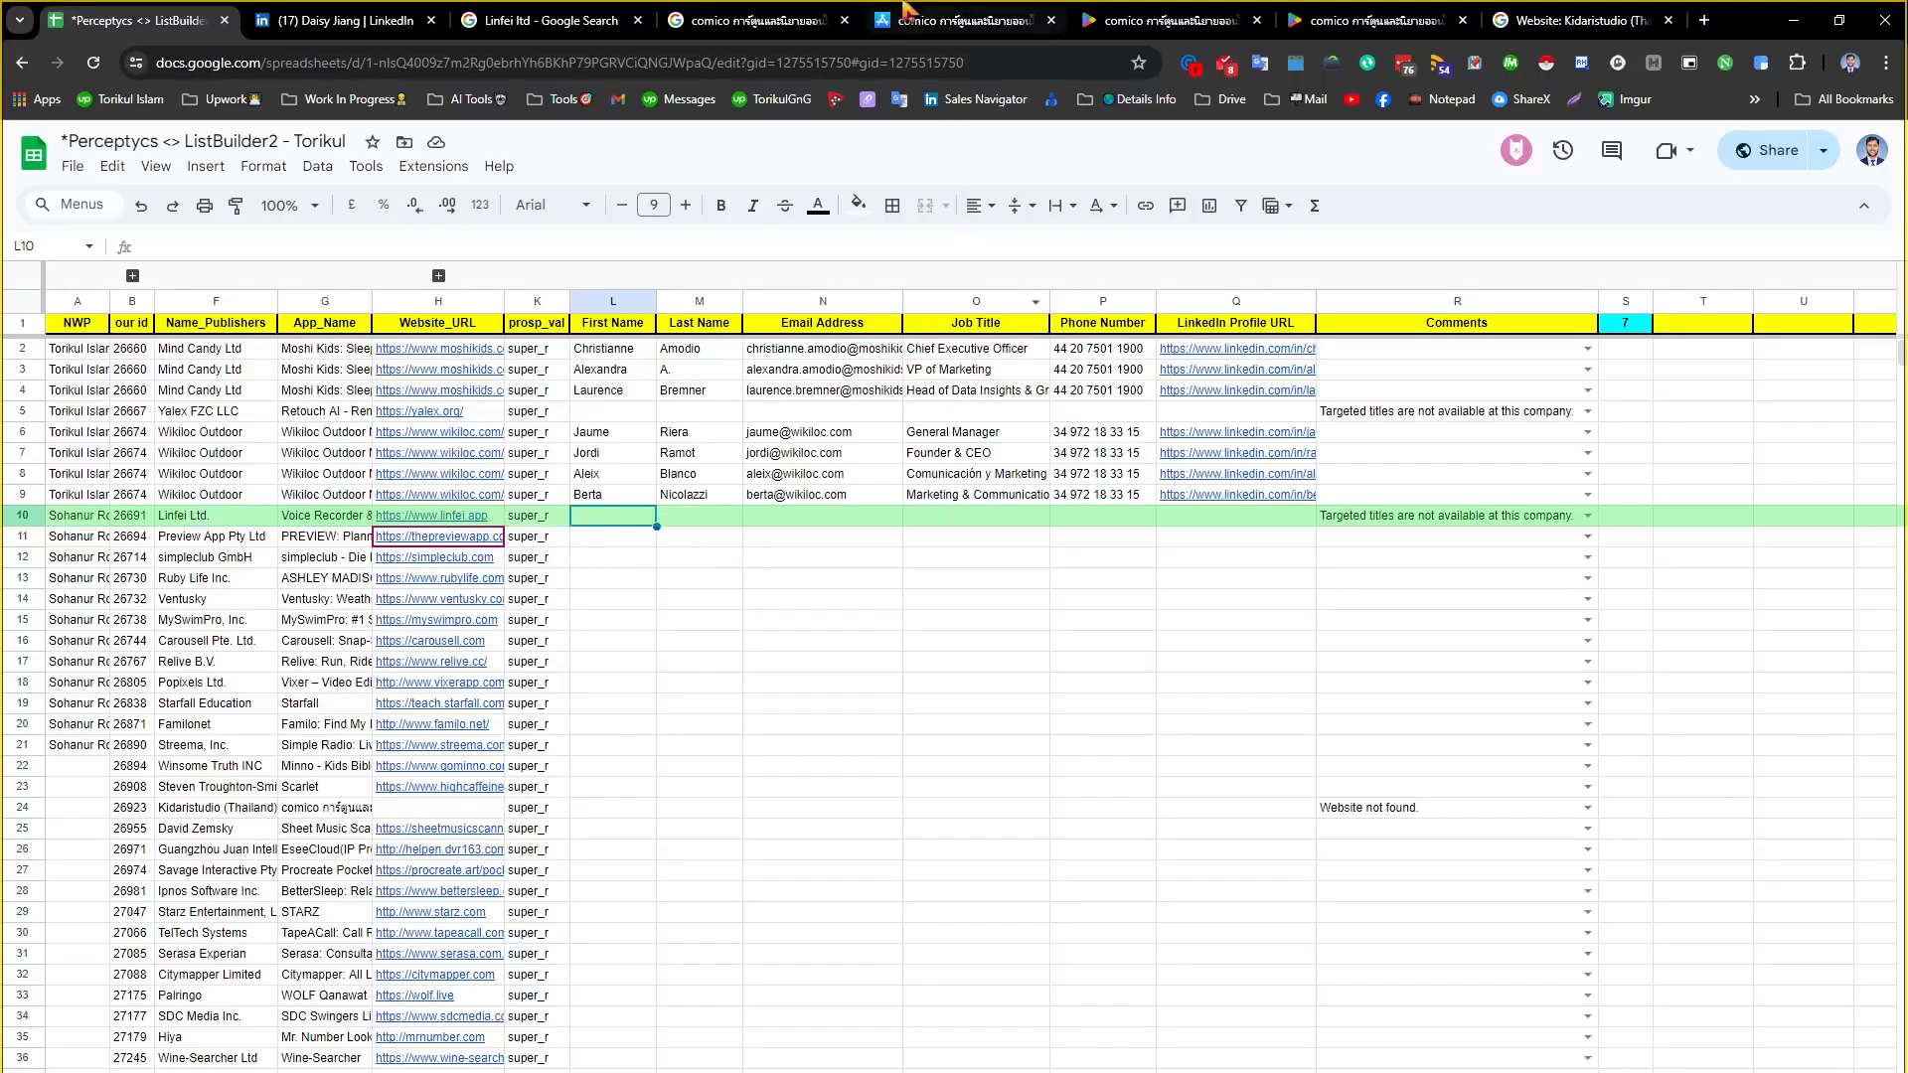
left_click(343, 20)
left_click_drag(408, 468, 532, 469)
key("ctrl+c")
left_click(159, 20)
key("ctrl+v")
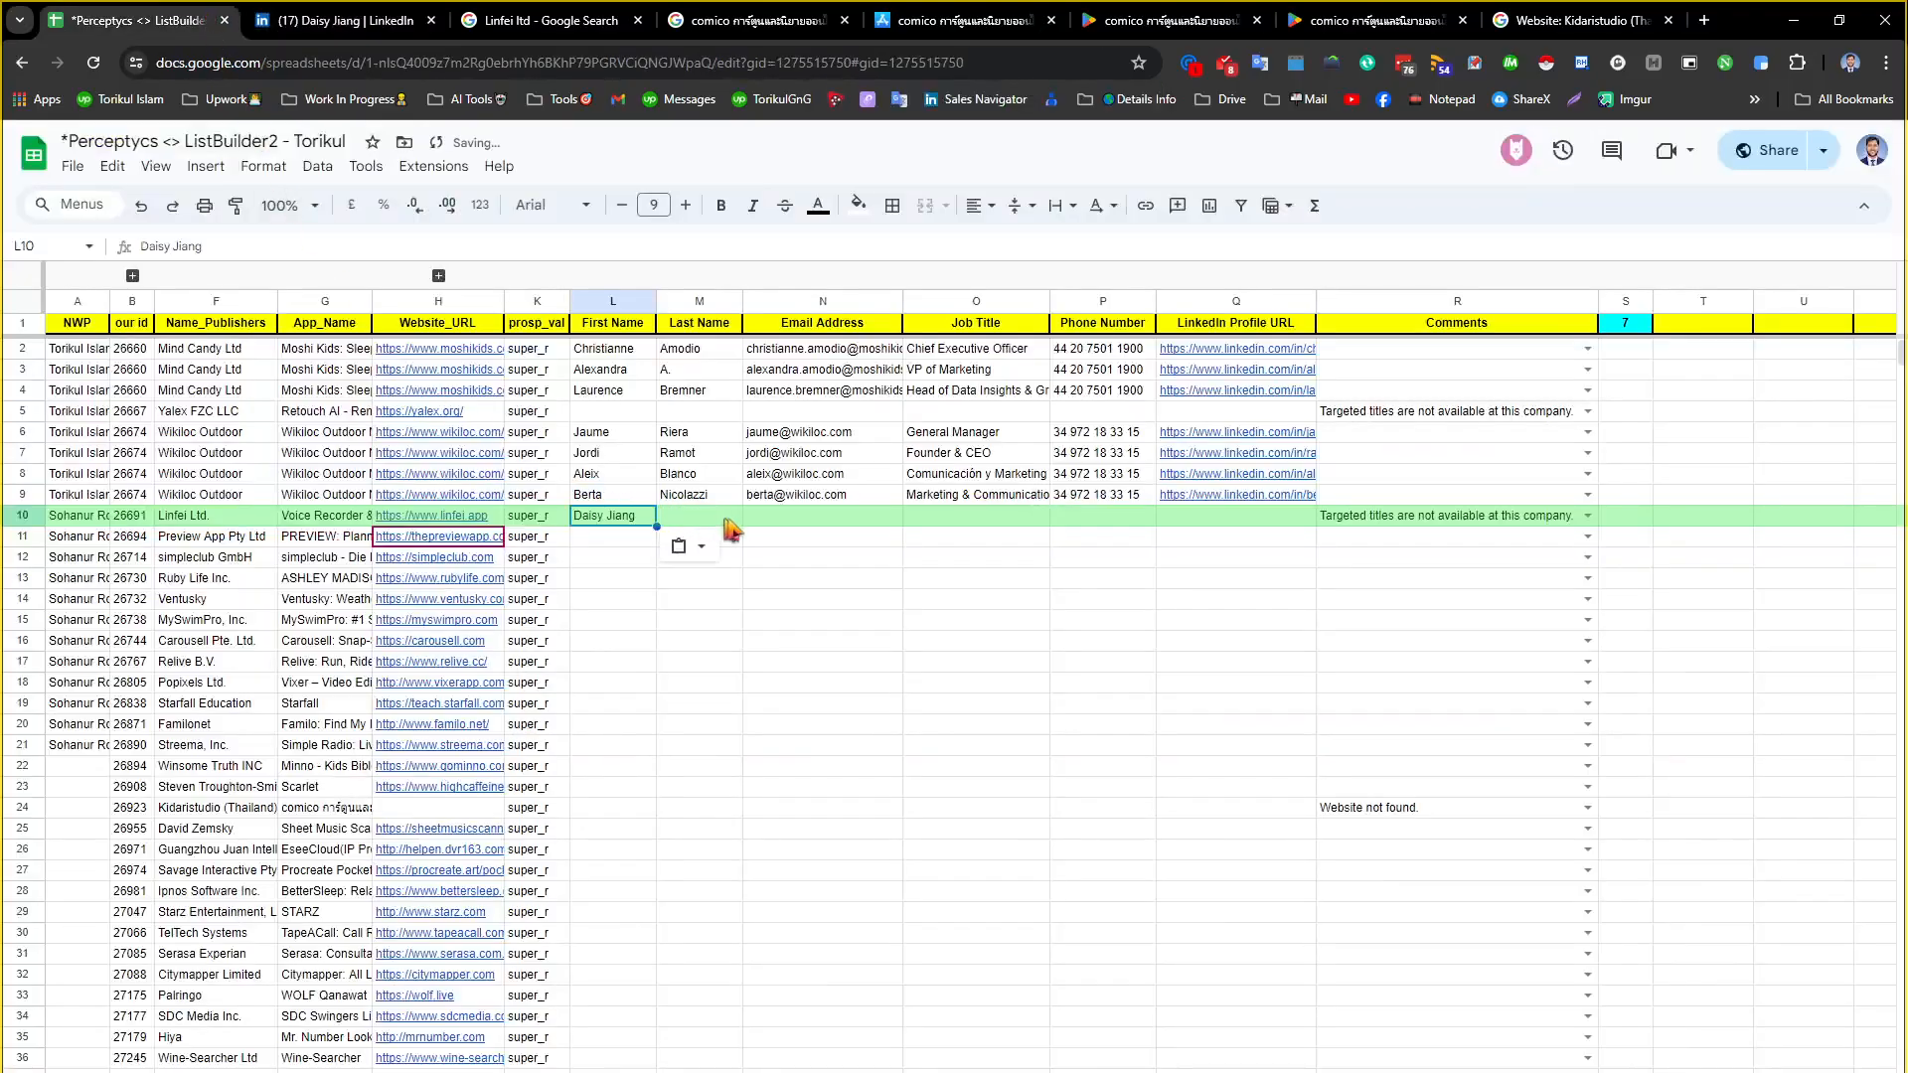
Copy the headline title "Marketing Director" from the LinkedIn profile into row 10's Job Title cell
left_click(813, 515)
left_click(343, 20)
left_click_drag(409, 491, 545, 492)
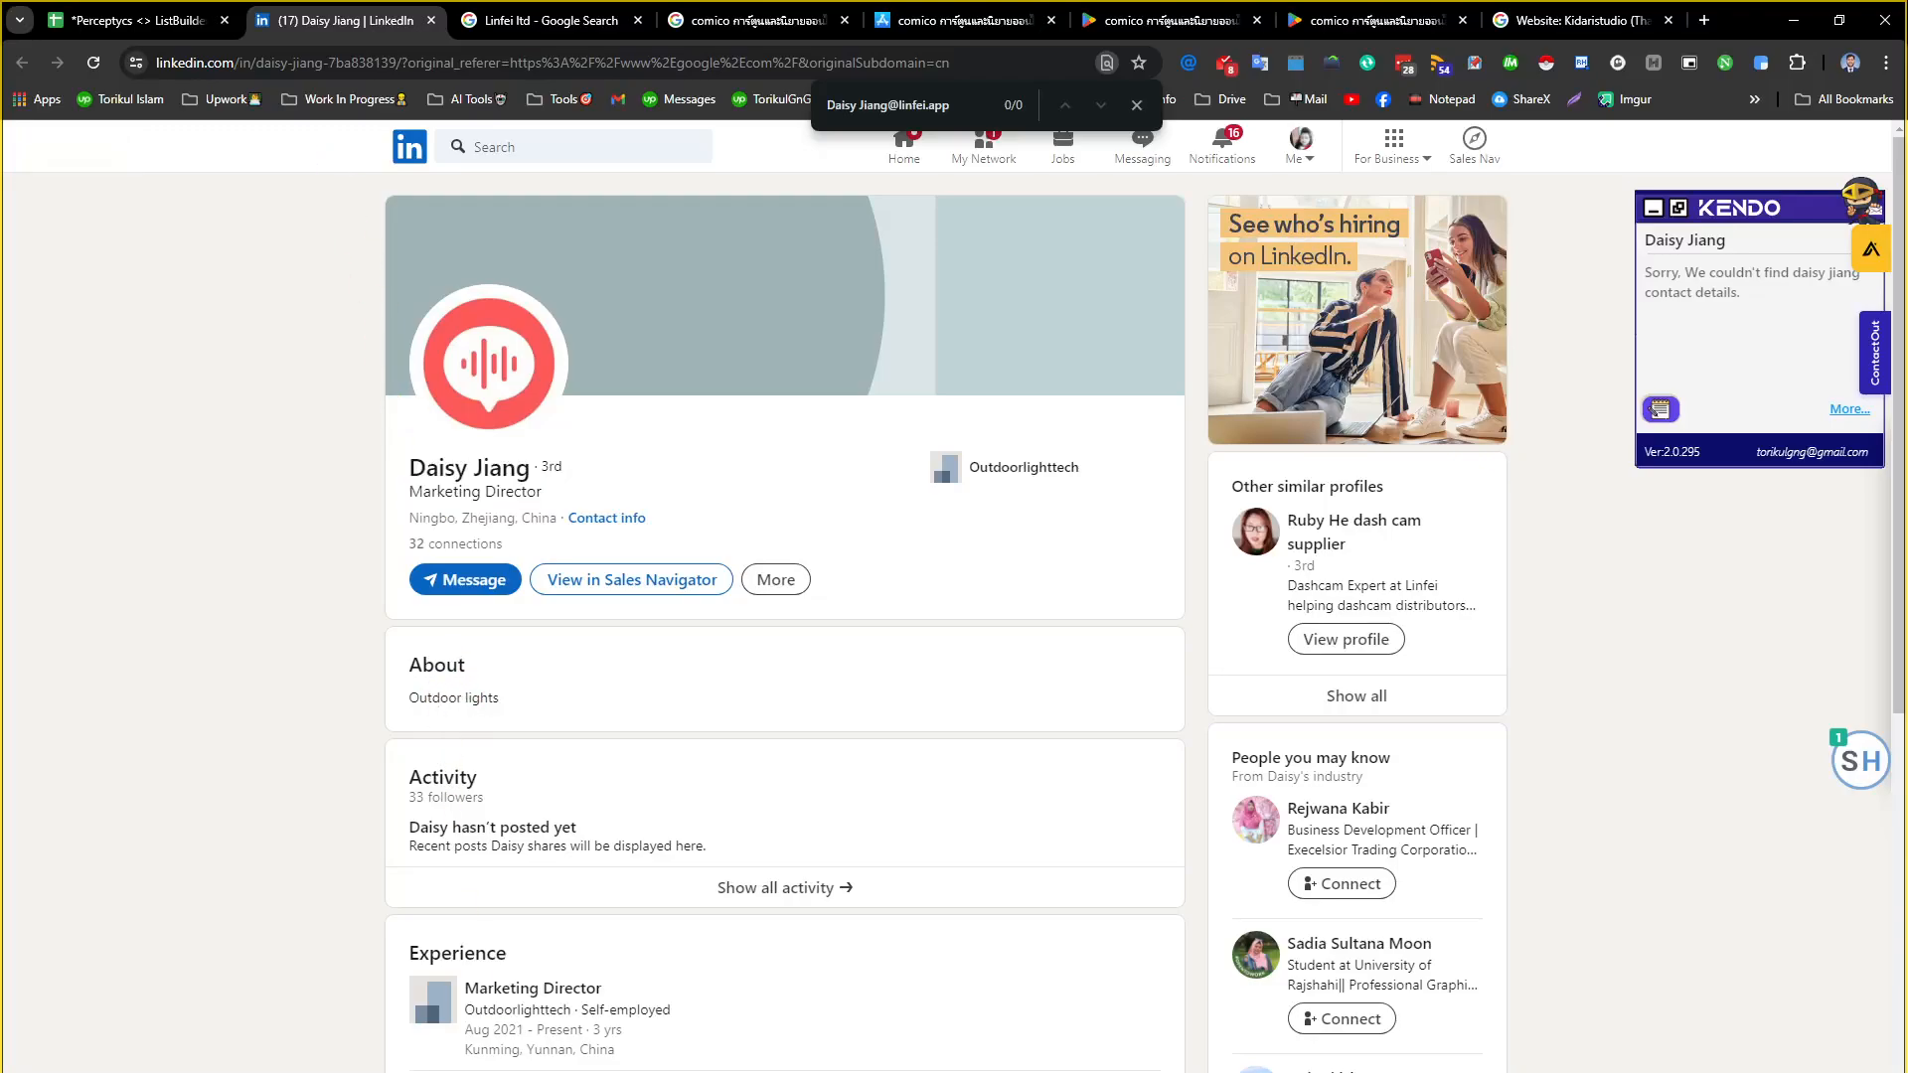
key("ctrl+c")
left_click(159, 20)
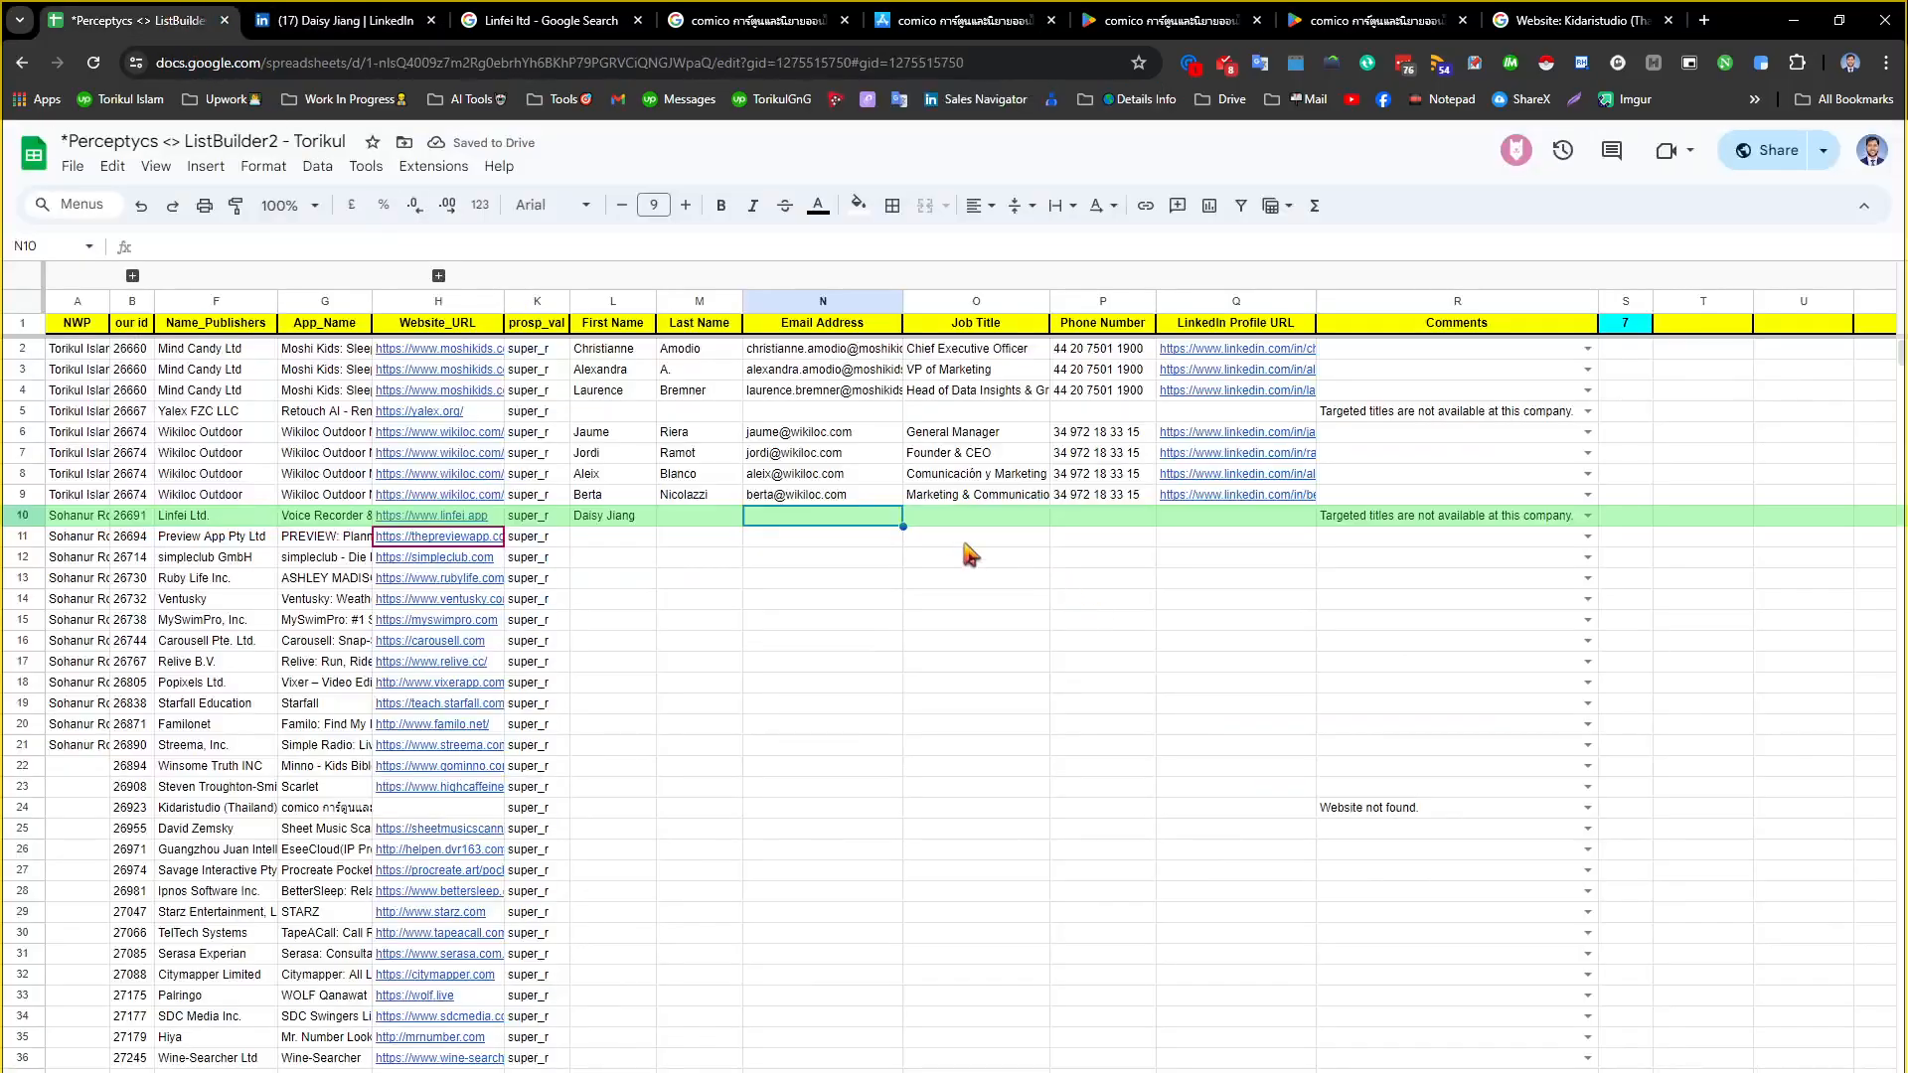
left_click(971, 516)
key("super+v")
left_click(1018, 540)
Append "/Приложение Диктофон" from the clipboard history to the job title in row 10
double_click(1043, 522)
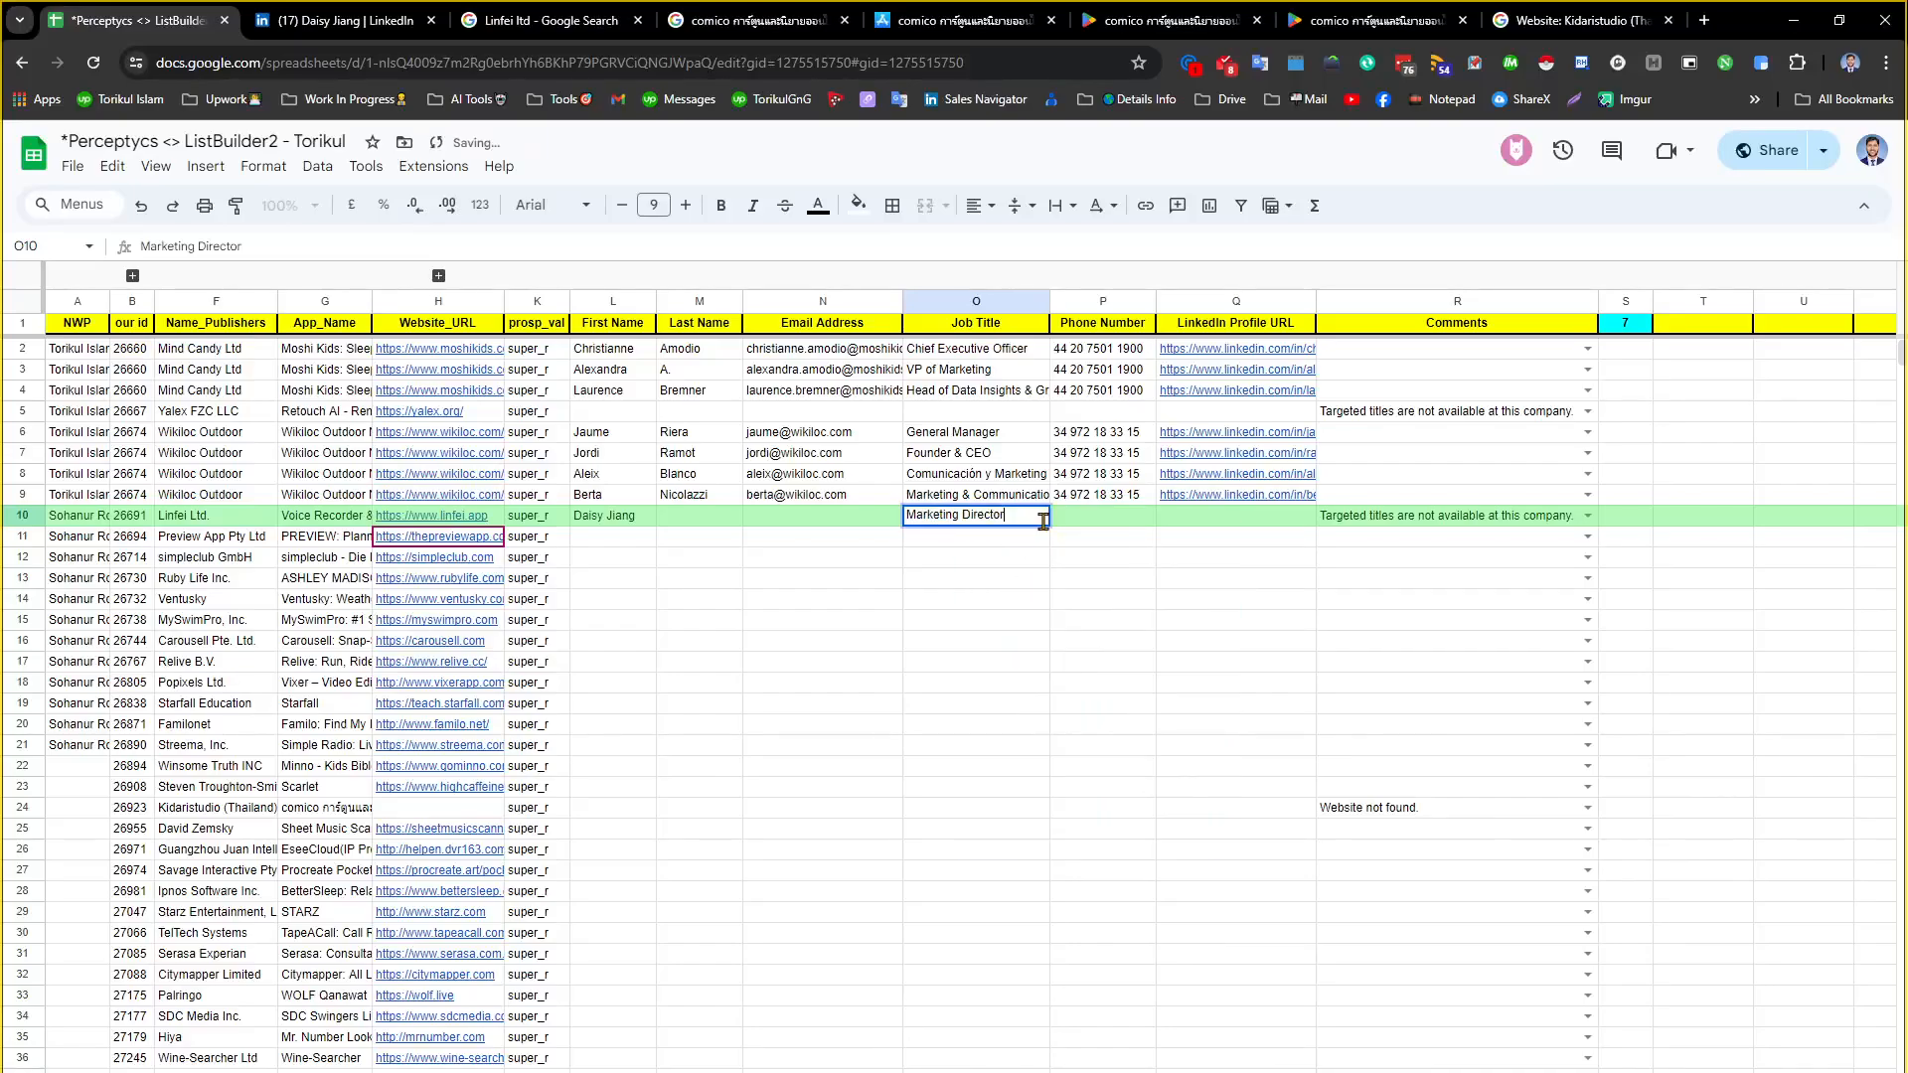
type("/")
key("super+v")
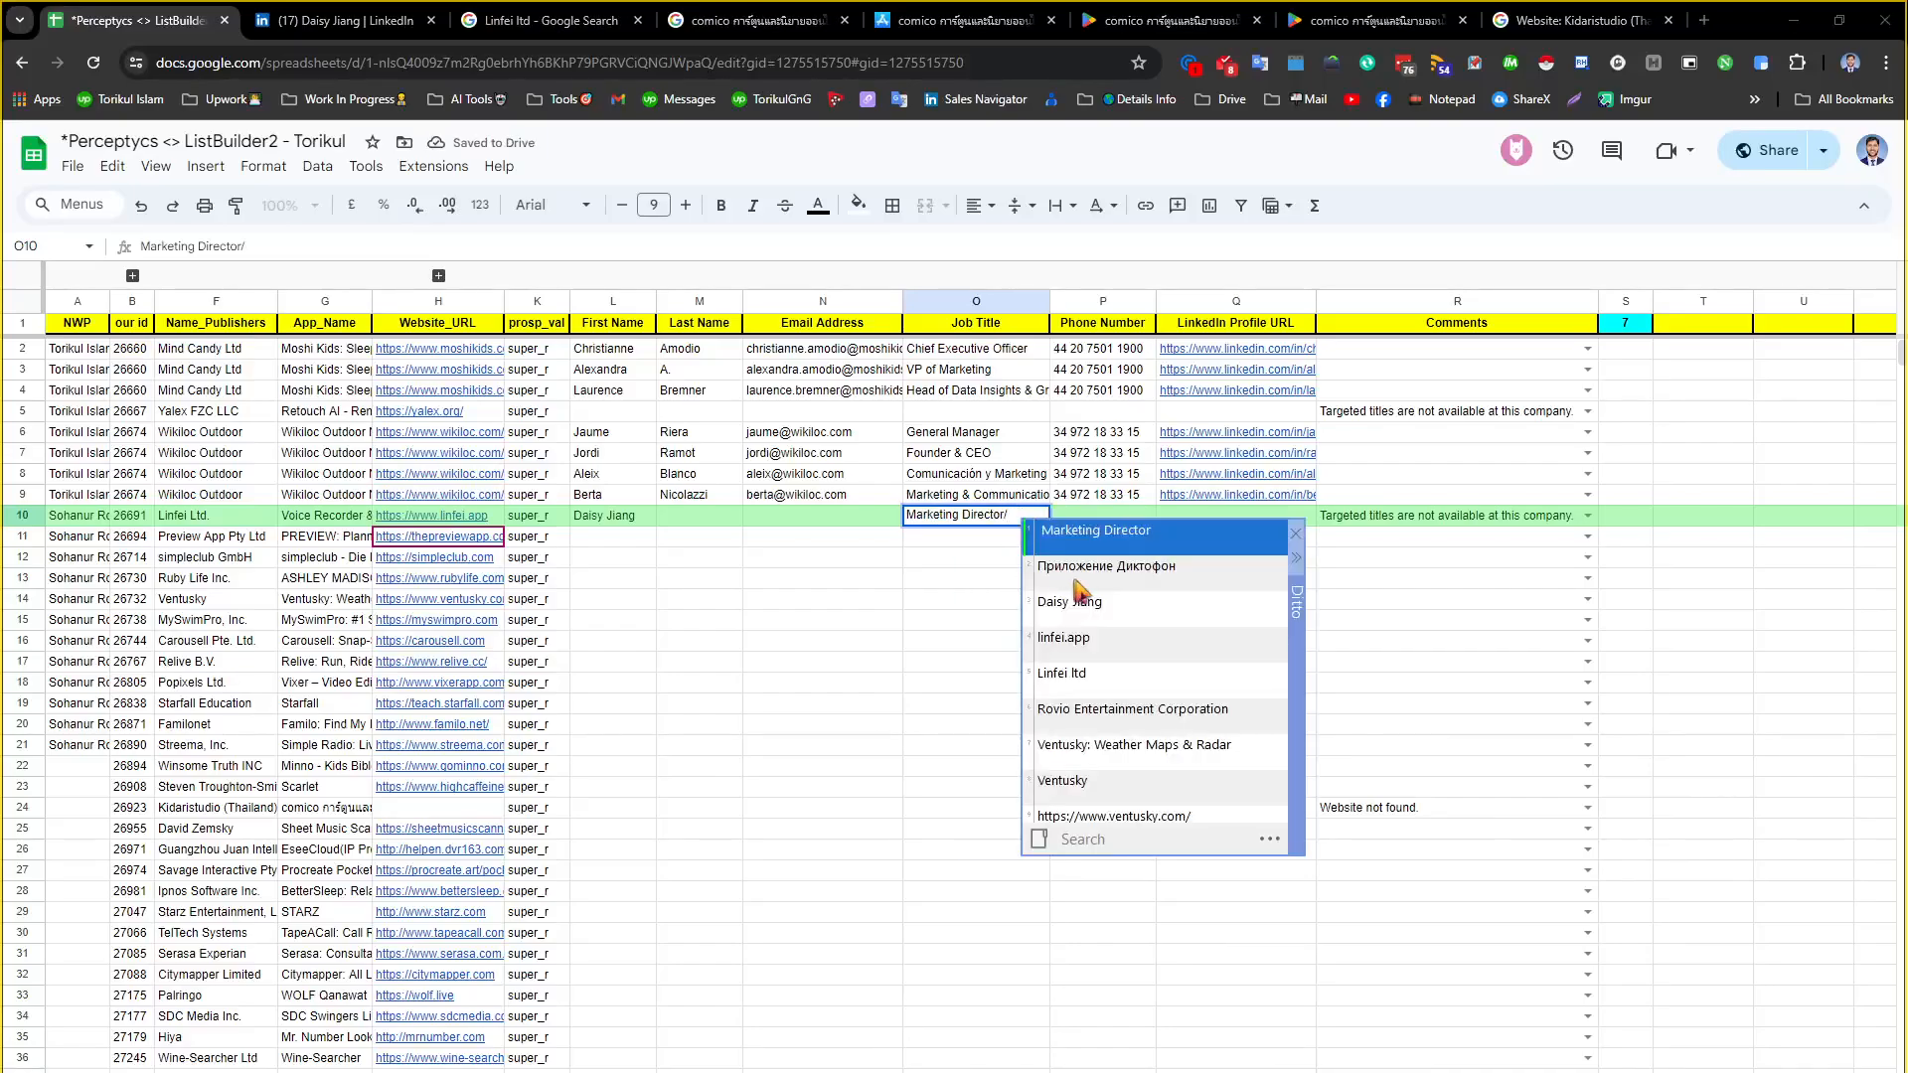
left_click(1083, 592)
key("Tab")
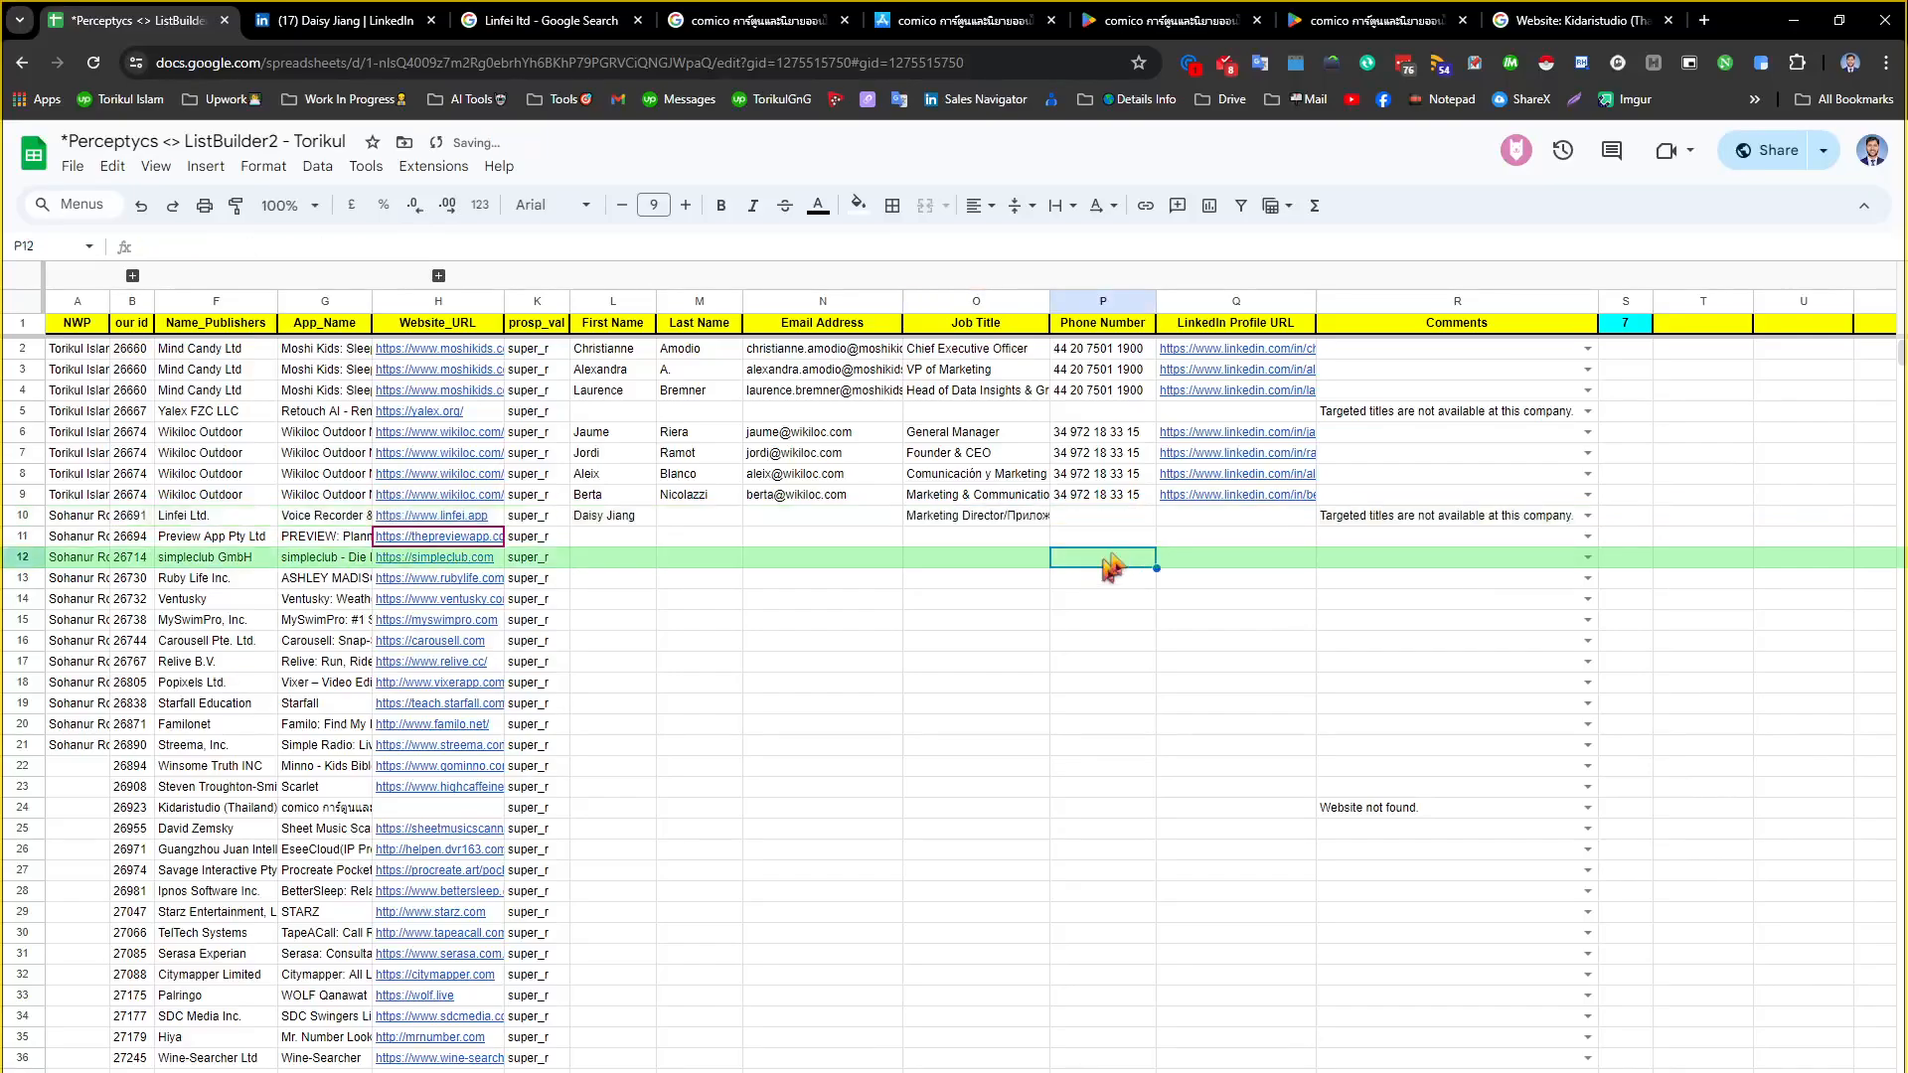
Set row 10's comment to "I didn't find targeted titles so I added this individual as a potential contact."
left_click(1588, 514)
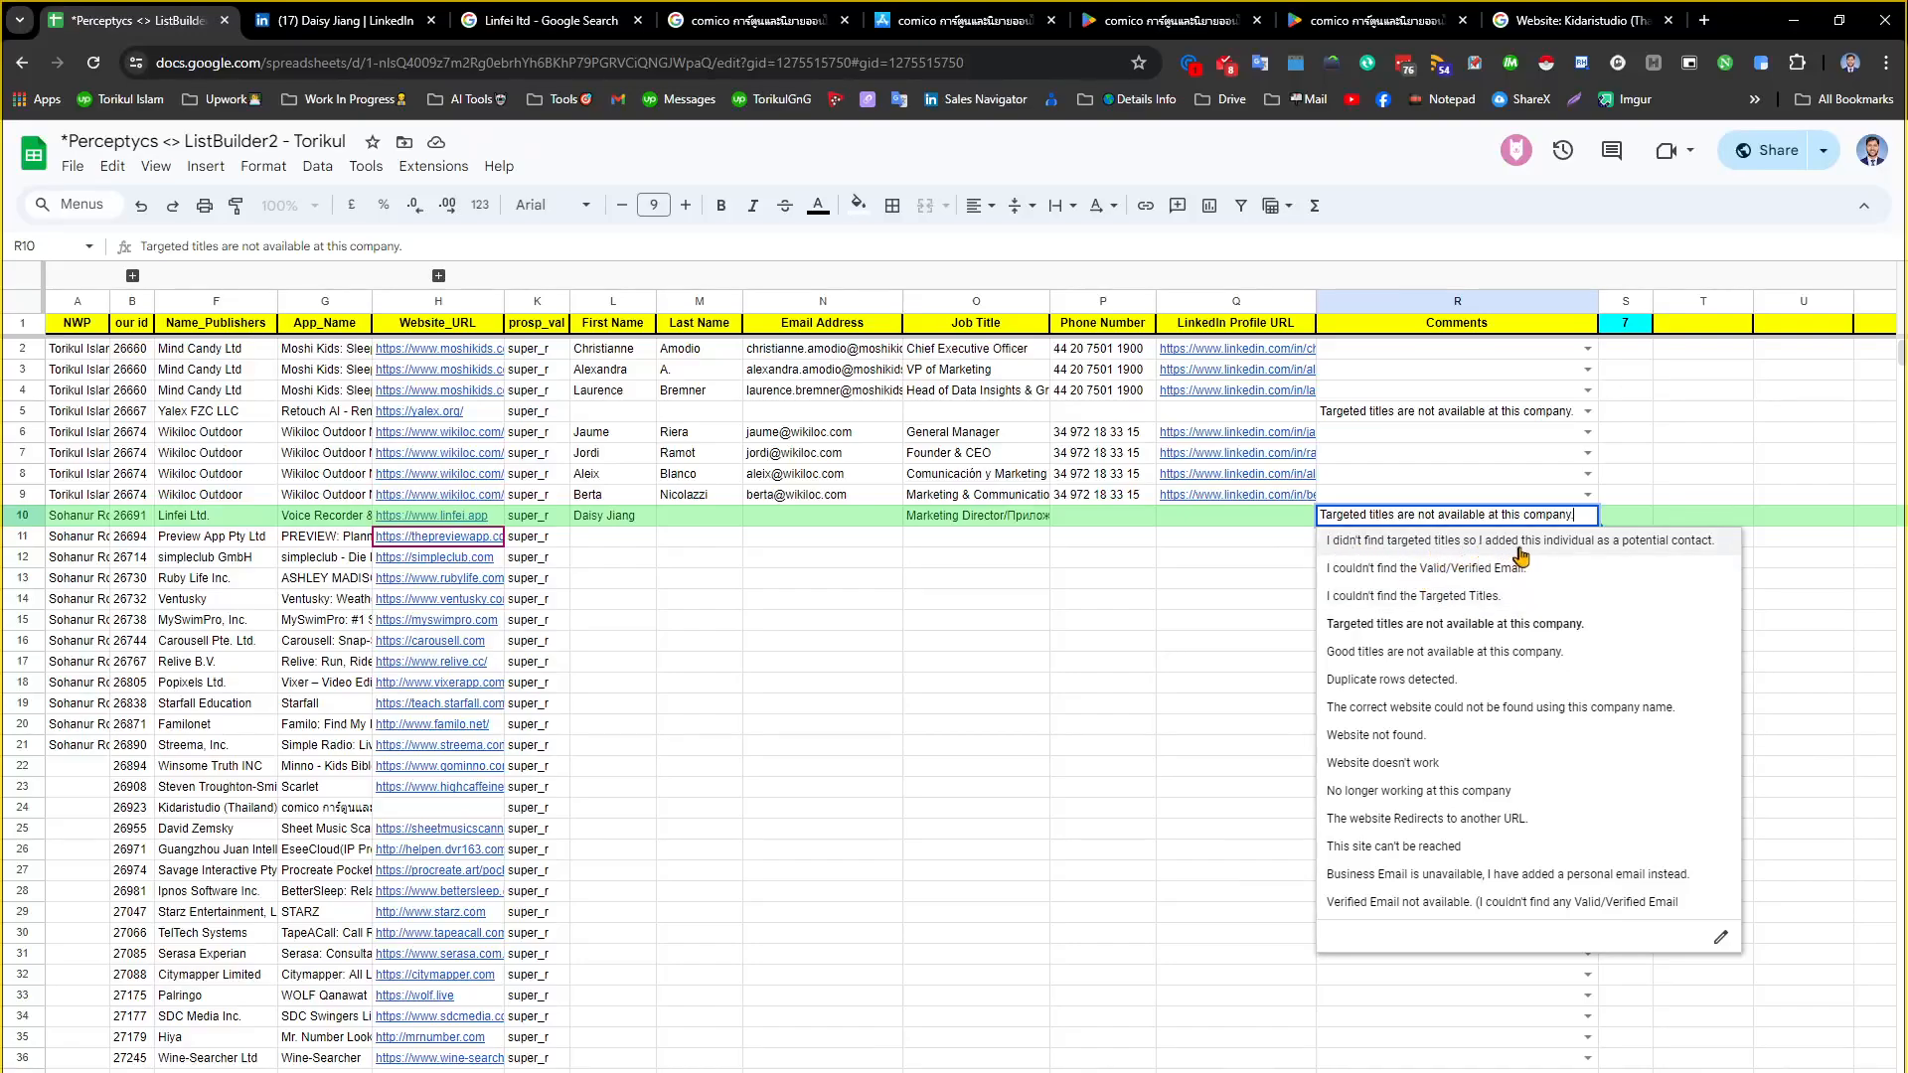
left_click(1694, 549)
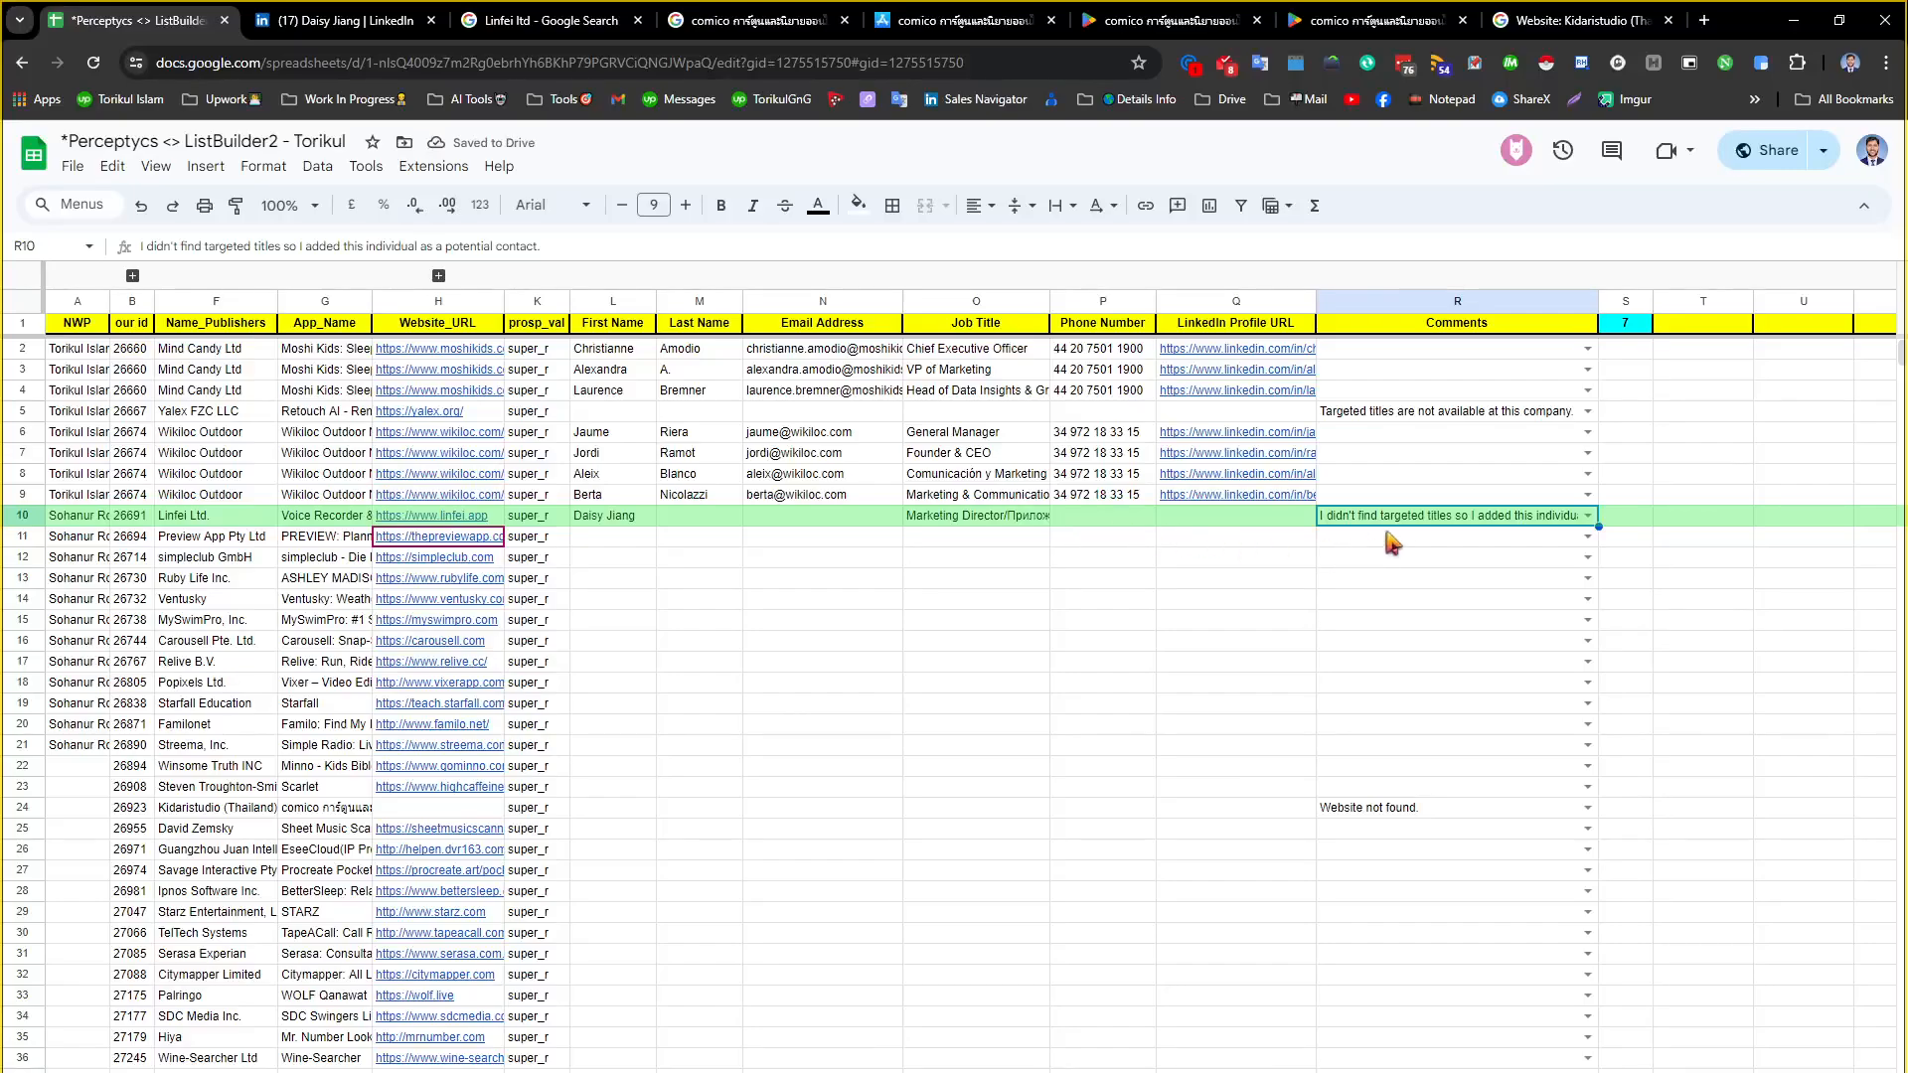
Review row 10's job title, empty name and email cells, and the full comment text with its available options
left_click(1026, 519)
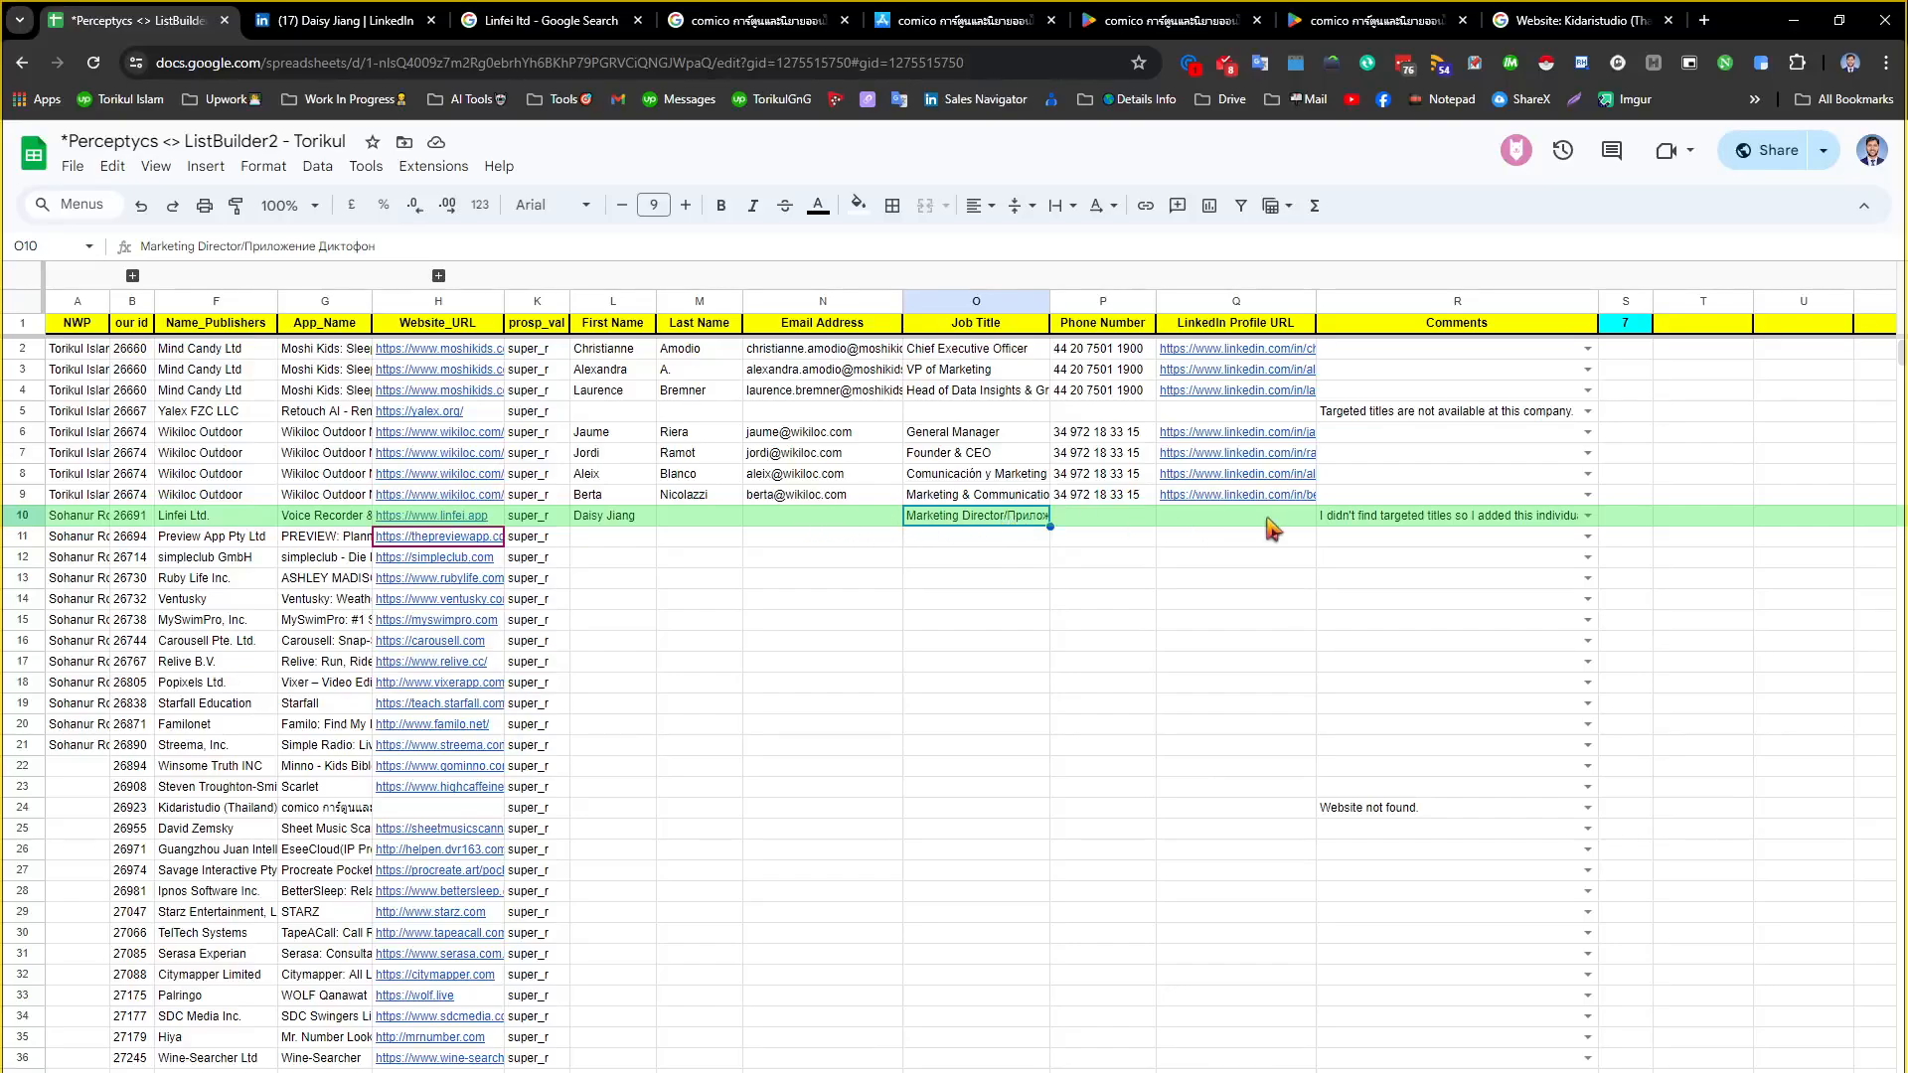
left_click(796, 518)
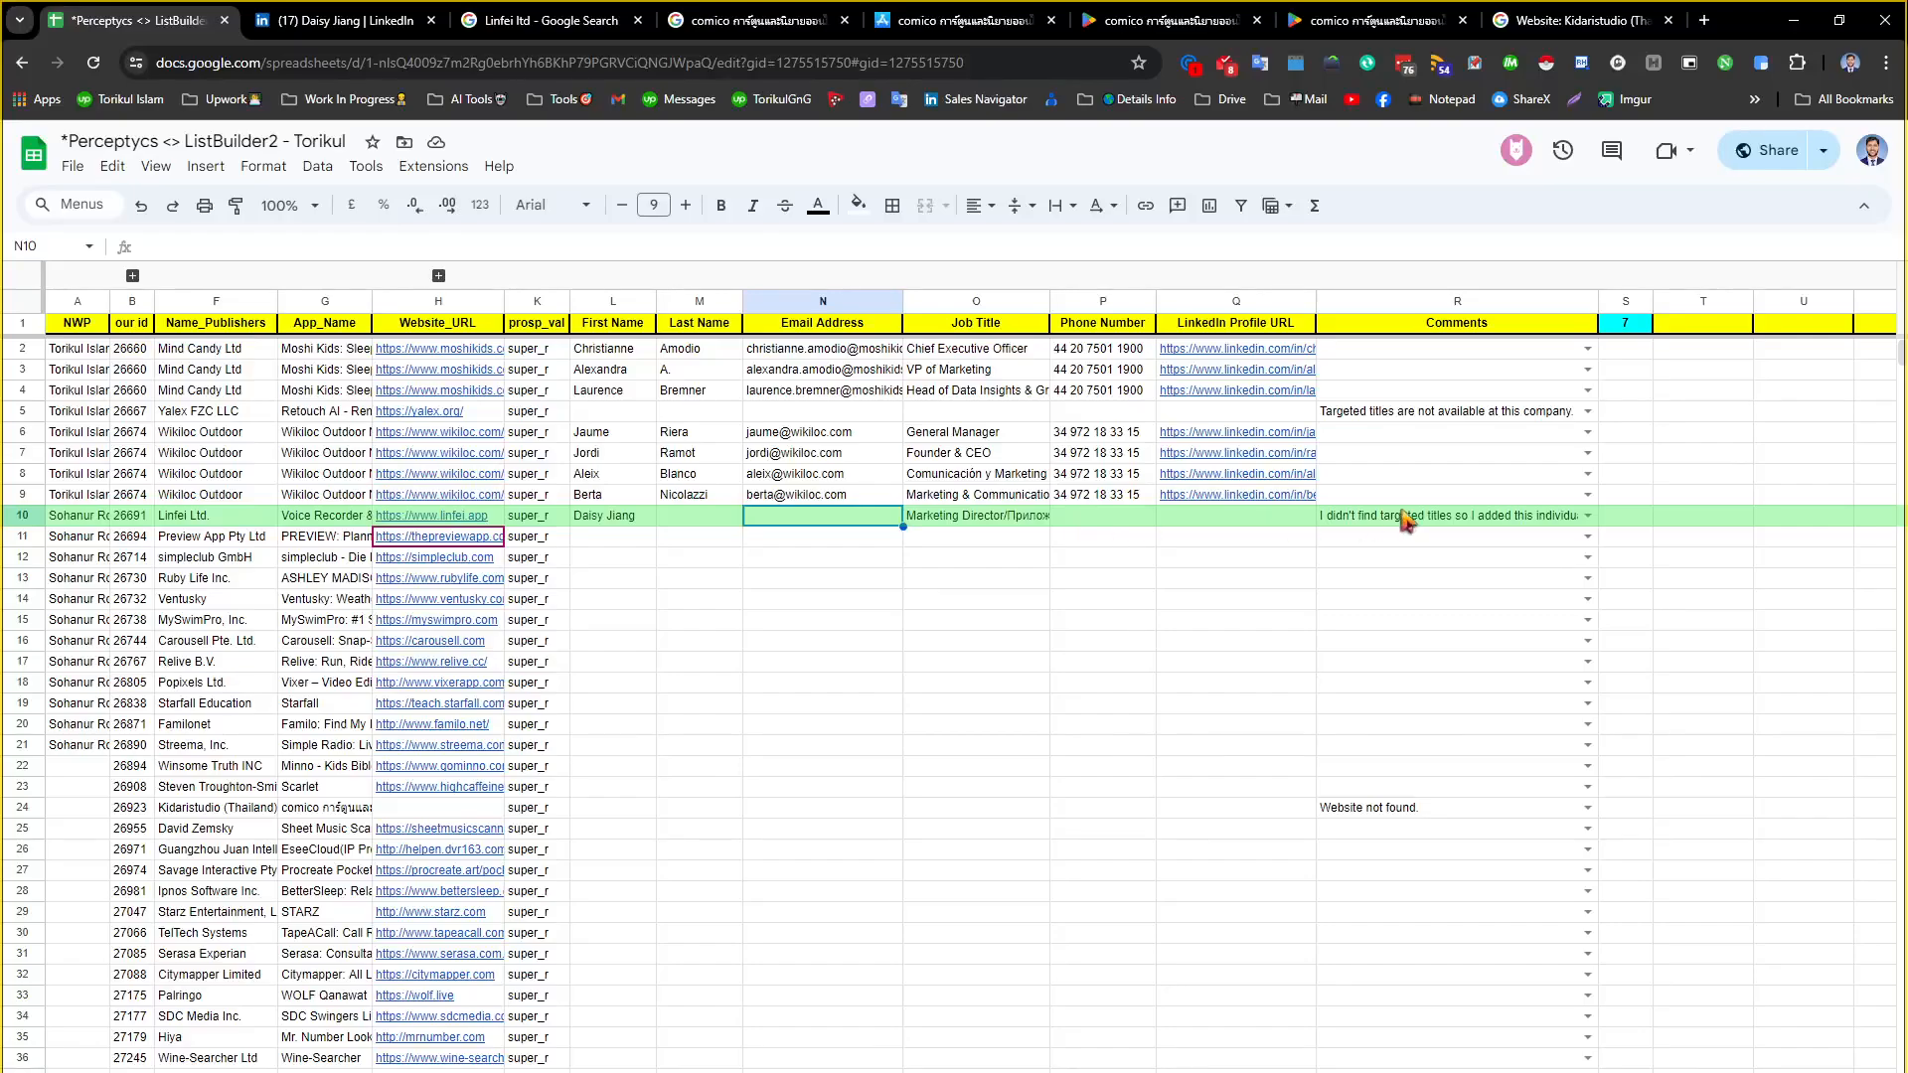
left_click(1436, 521)
double_click(1436, 519)
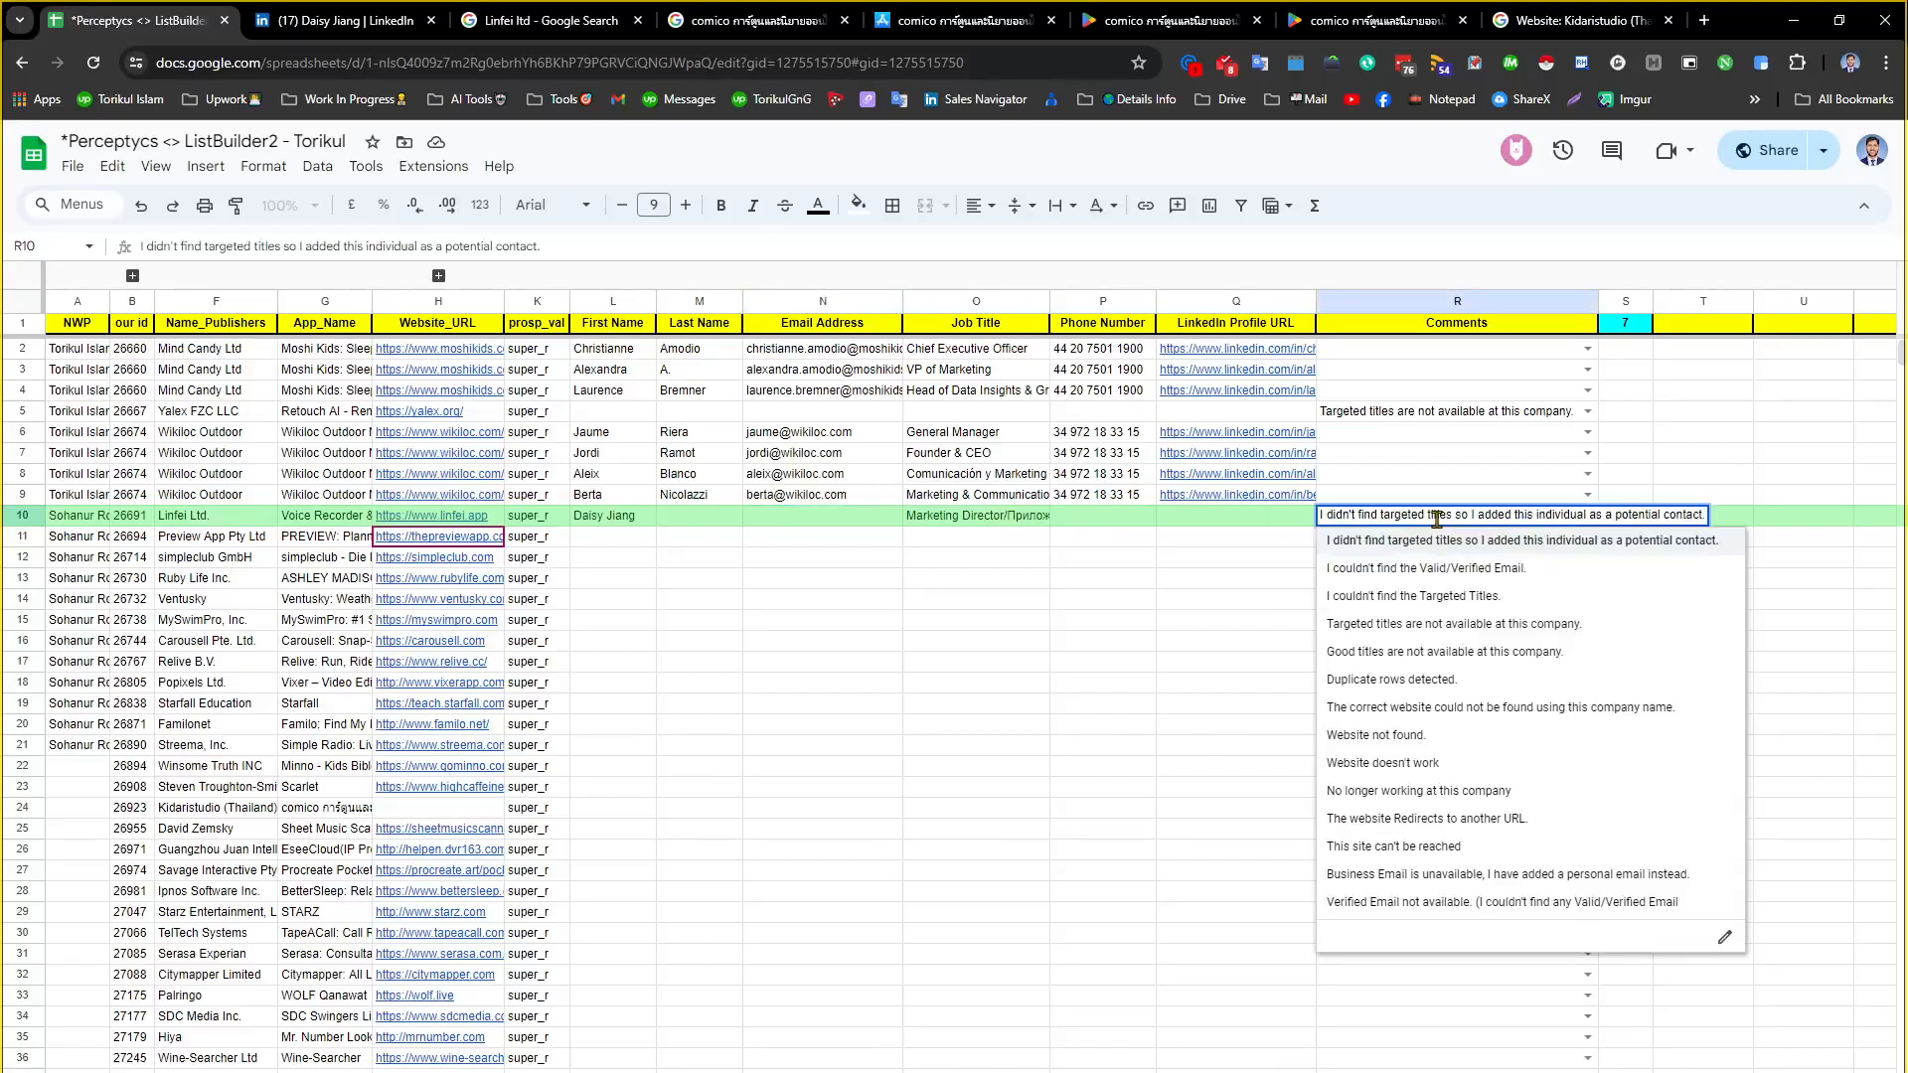
left_click(717, 528)
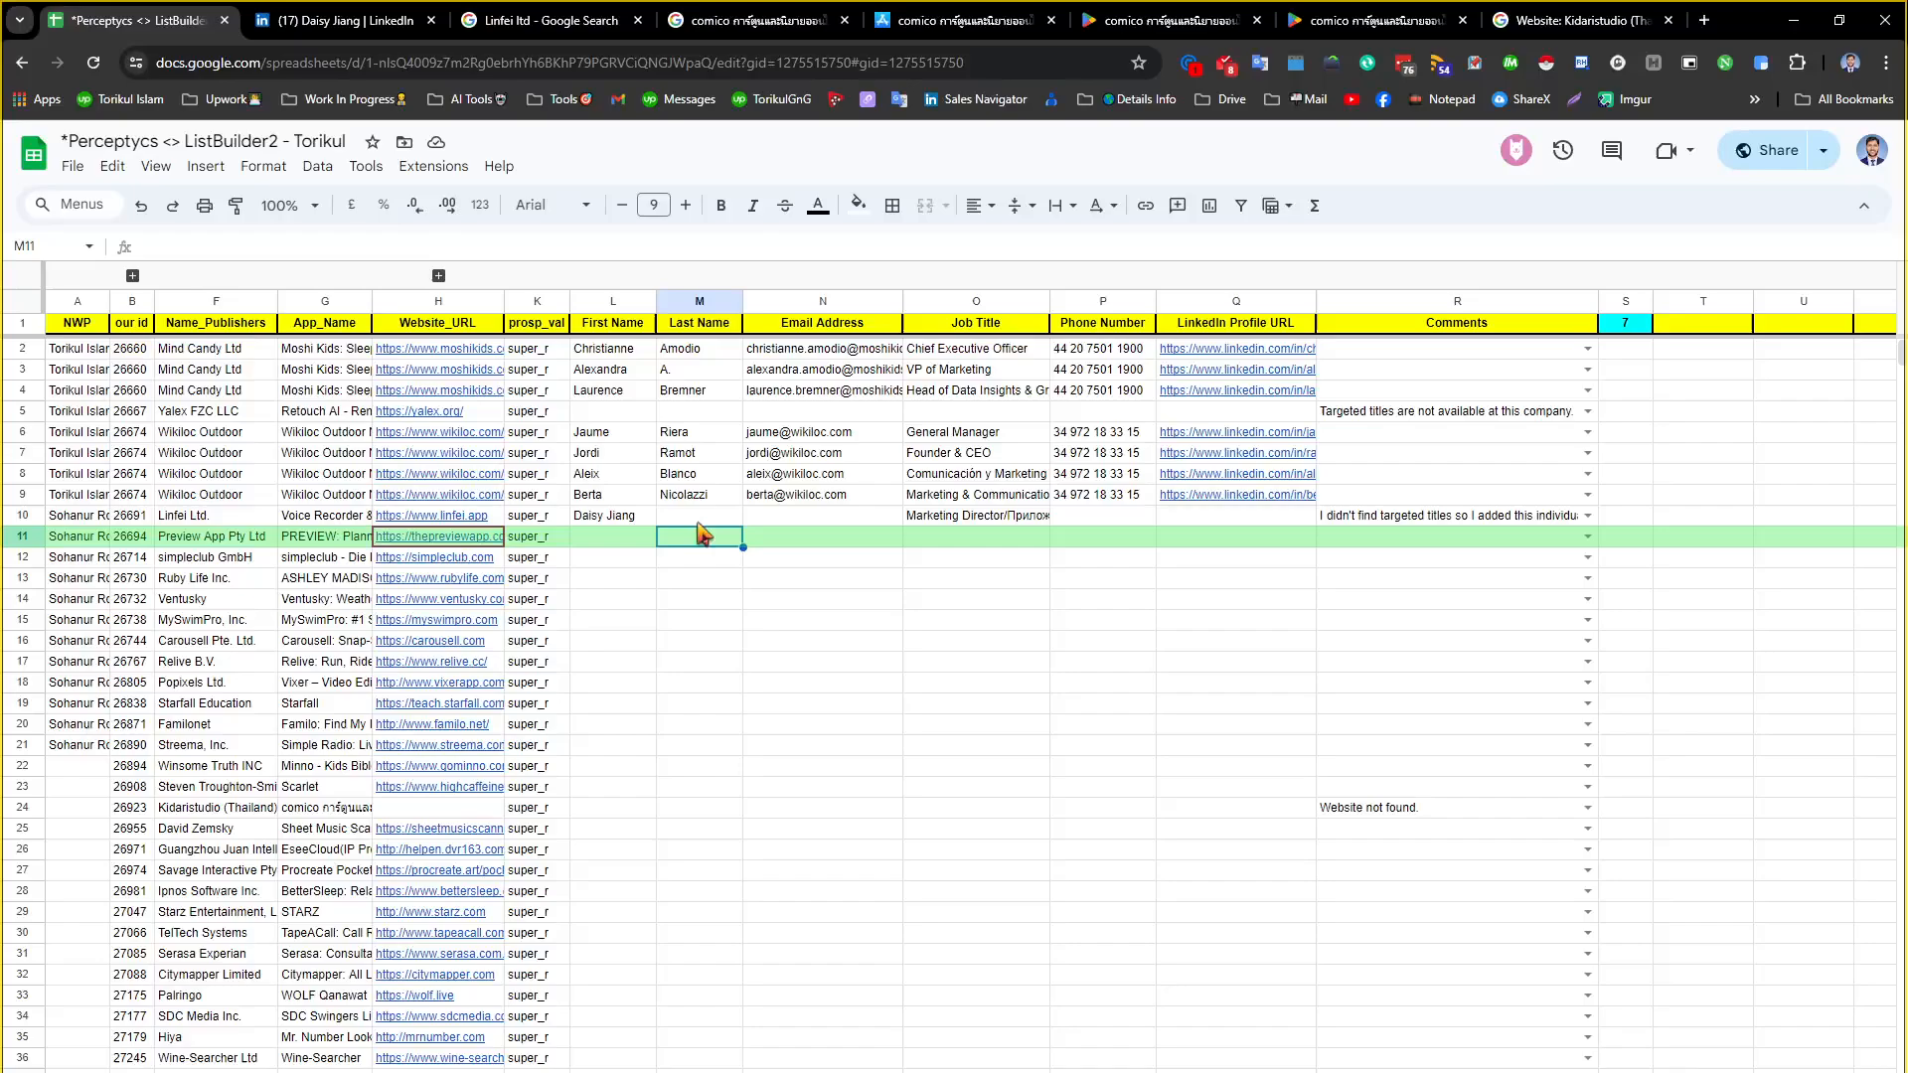
left_click(842, 527)
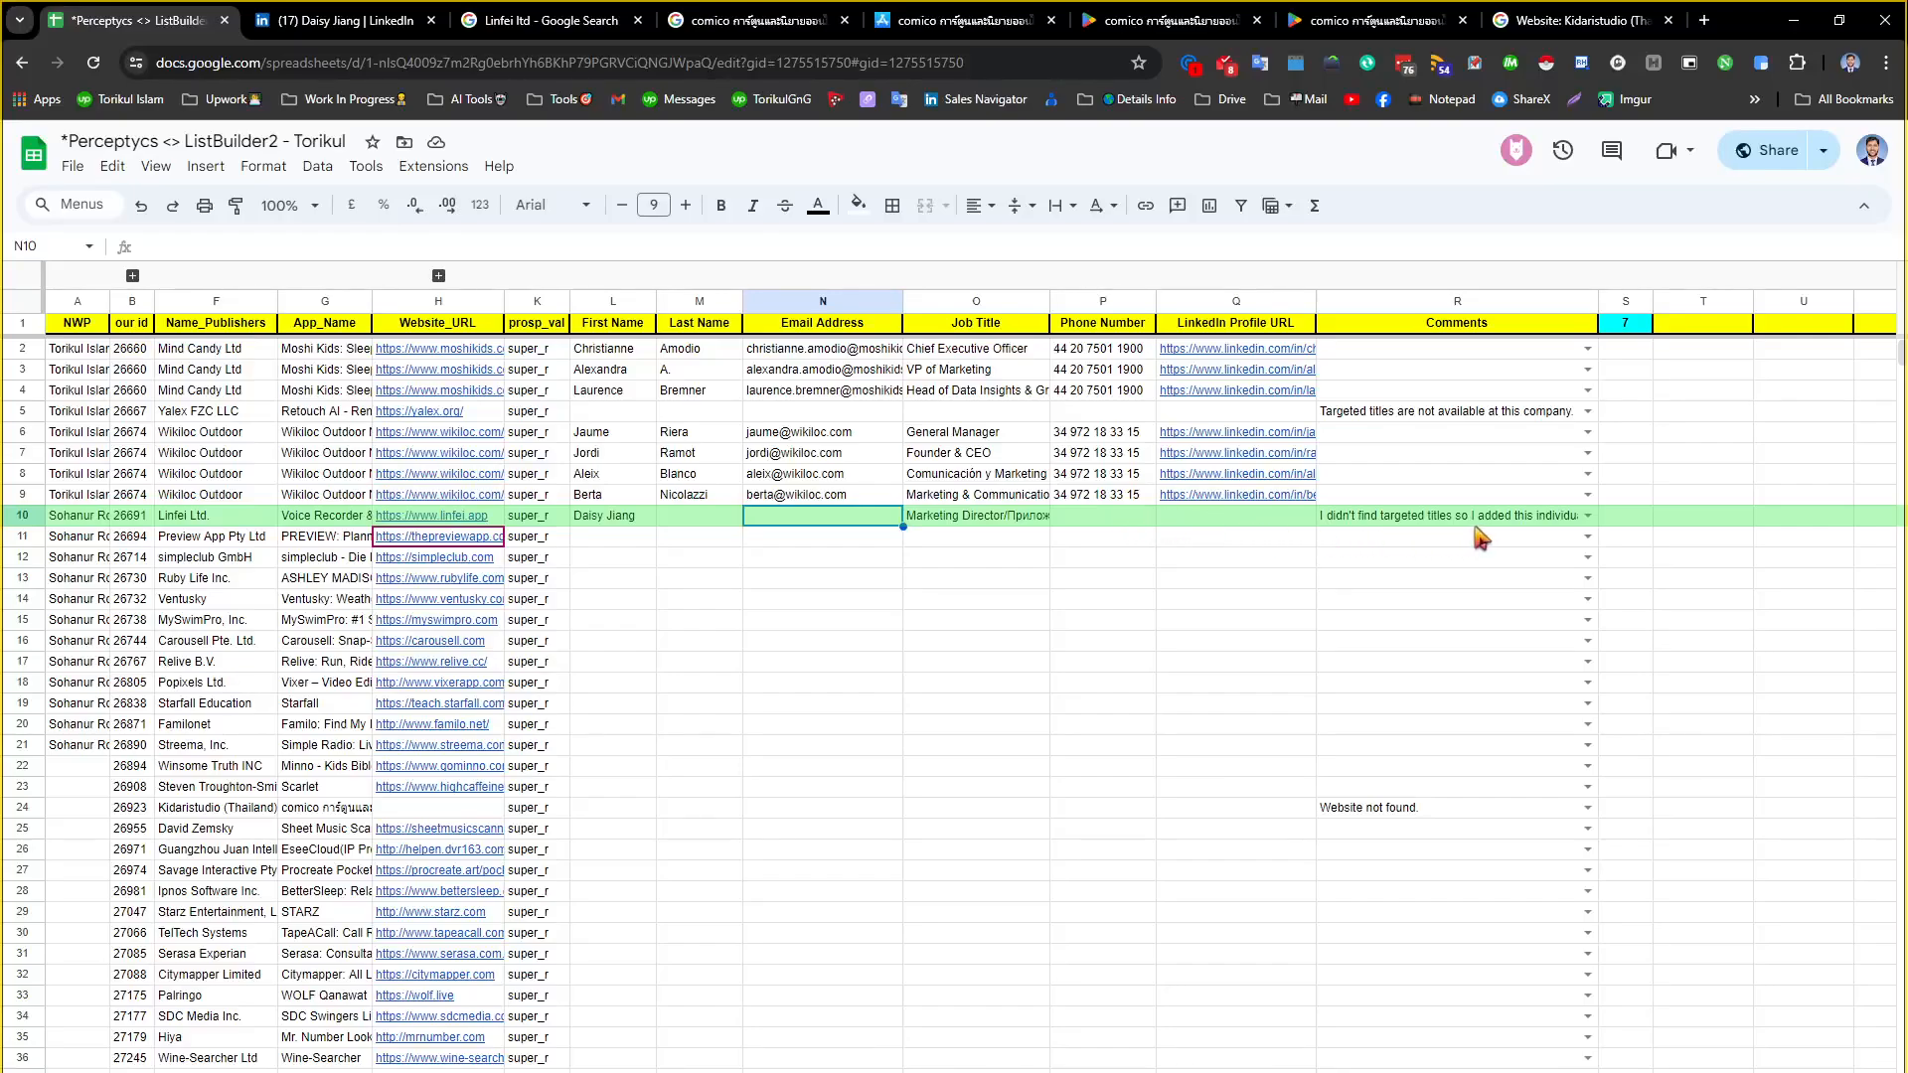
left_click(1002, 516)
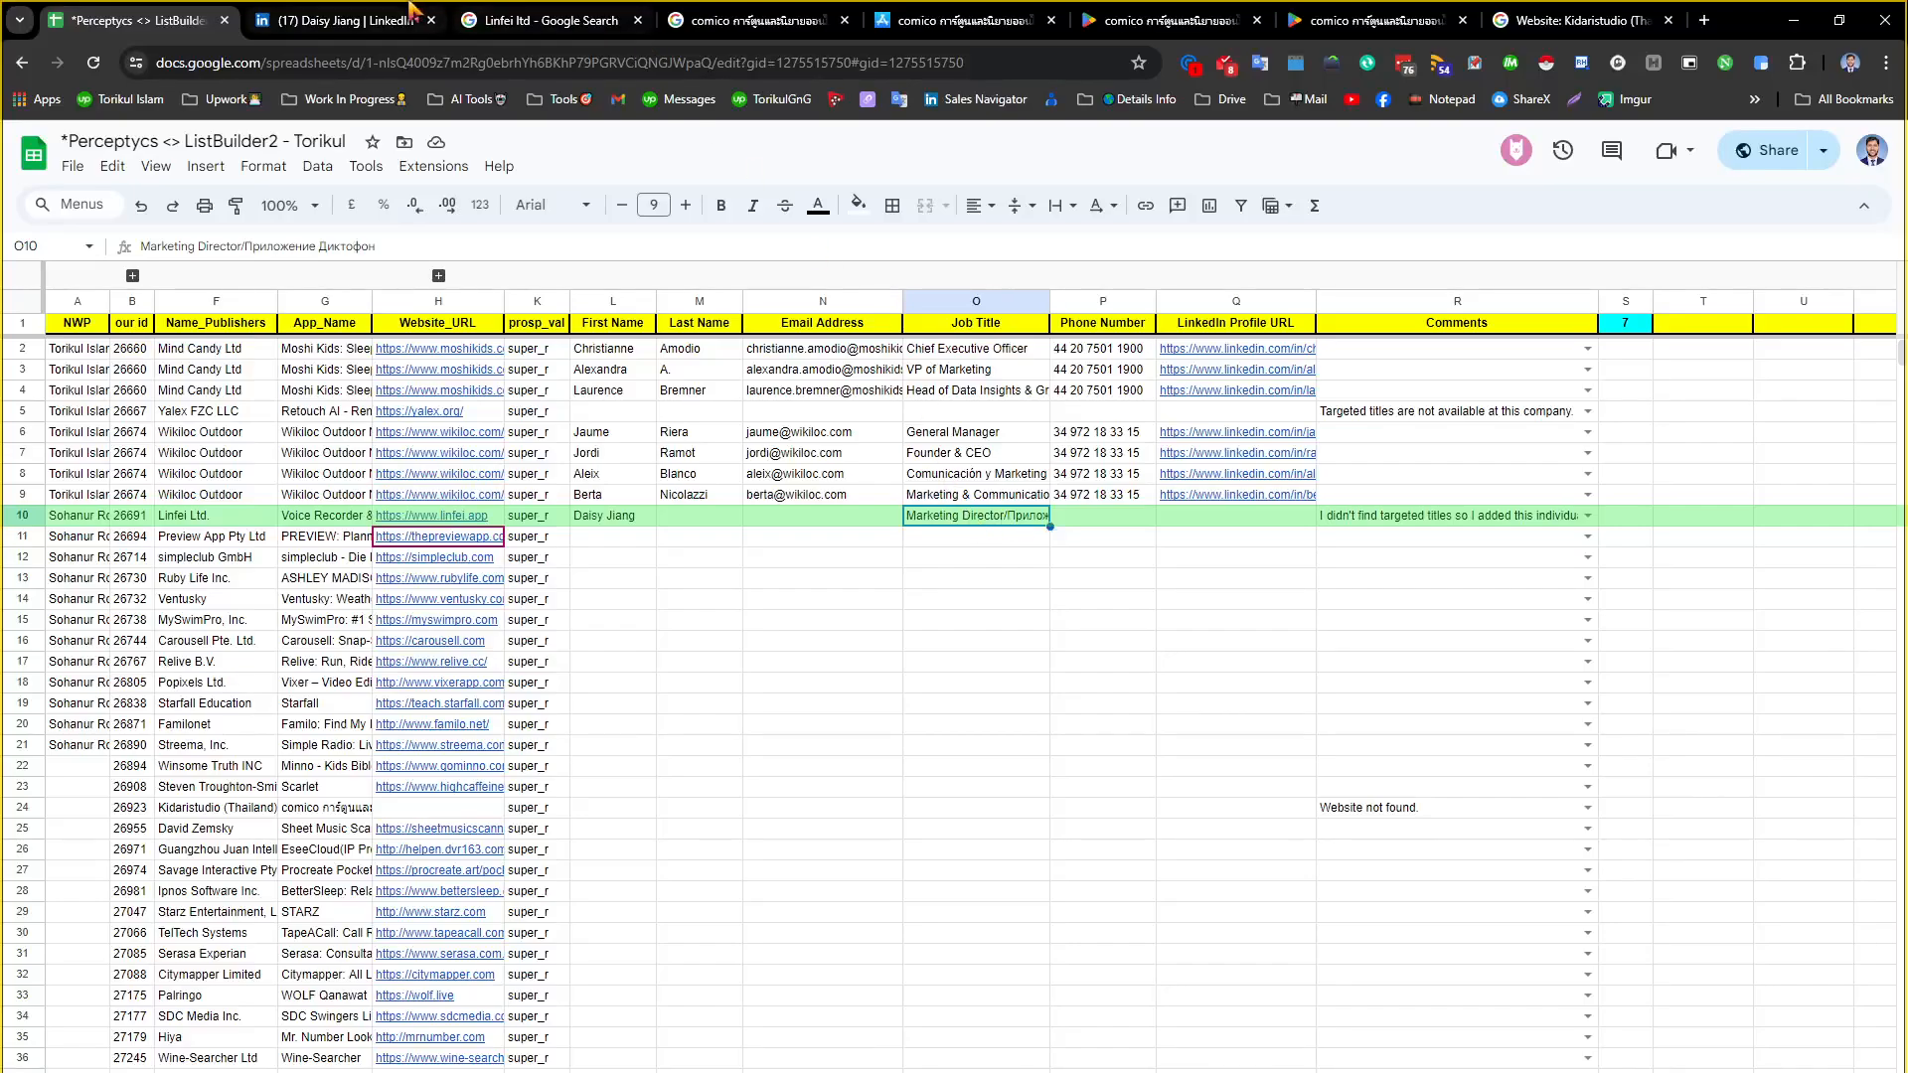
Go back to the LinkedIn profile and highlight the "Permanent" employment type beside Linfei ltd in the experience section
key("ctrl+Tab")
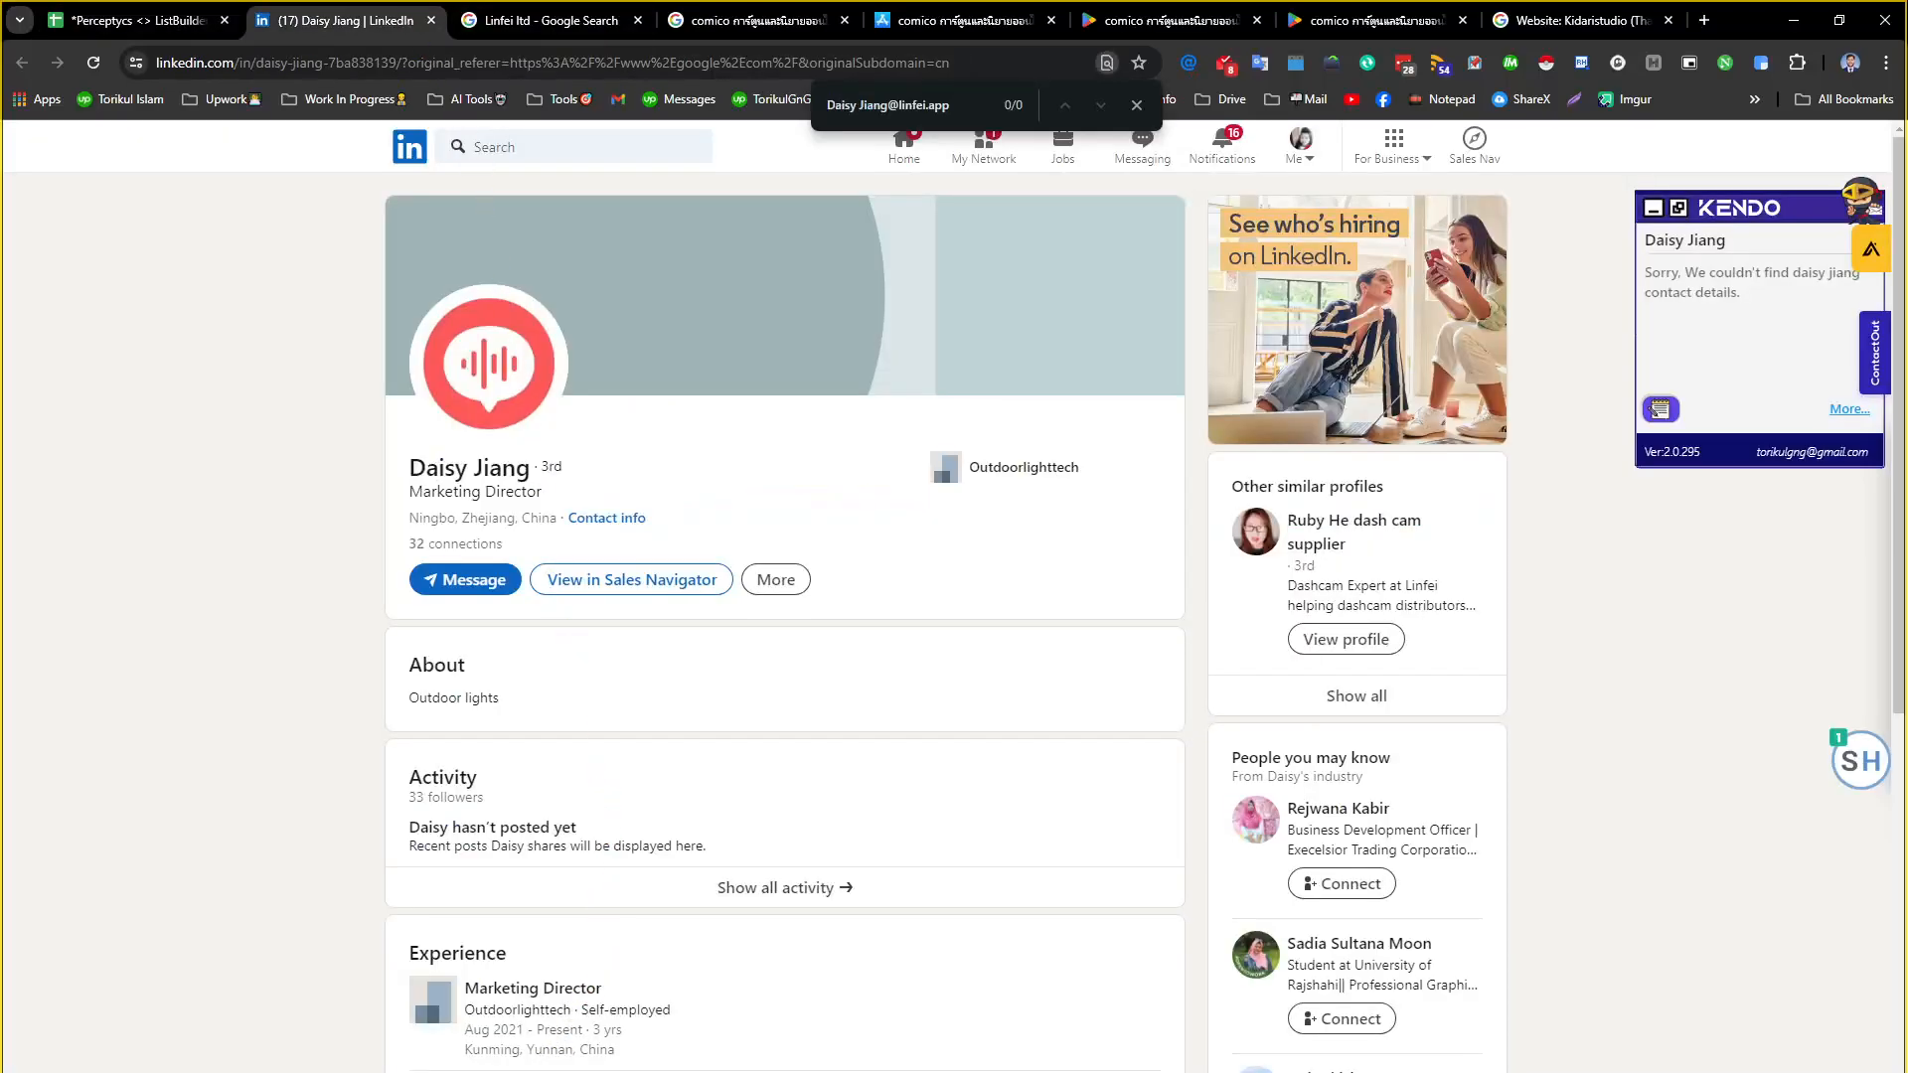
scroll(553, 916, "down", 2)
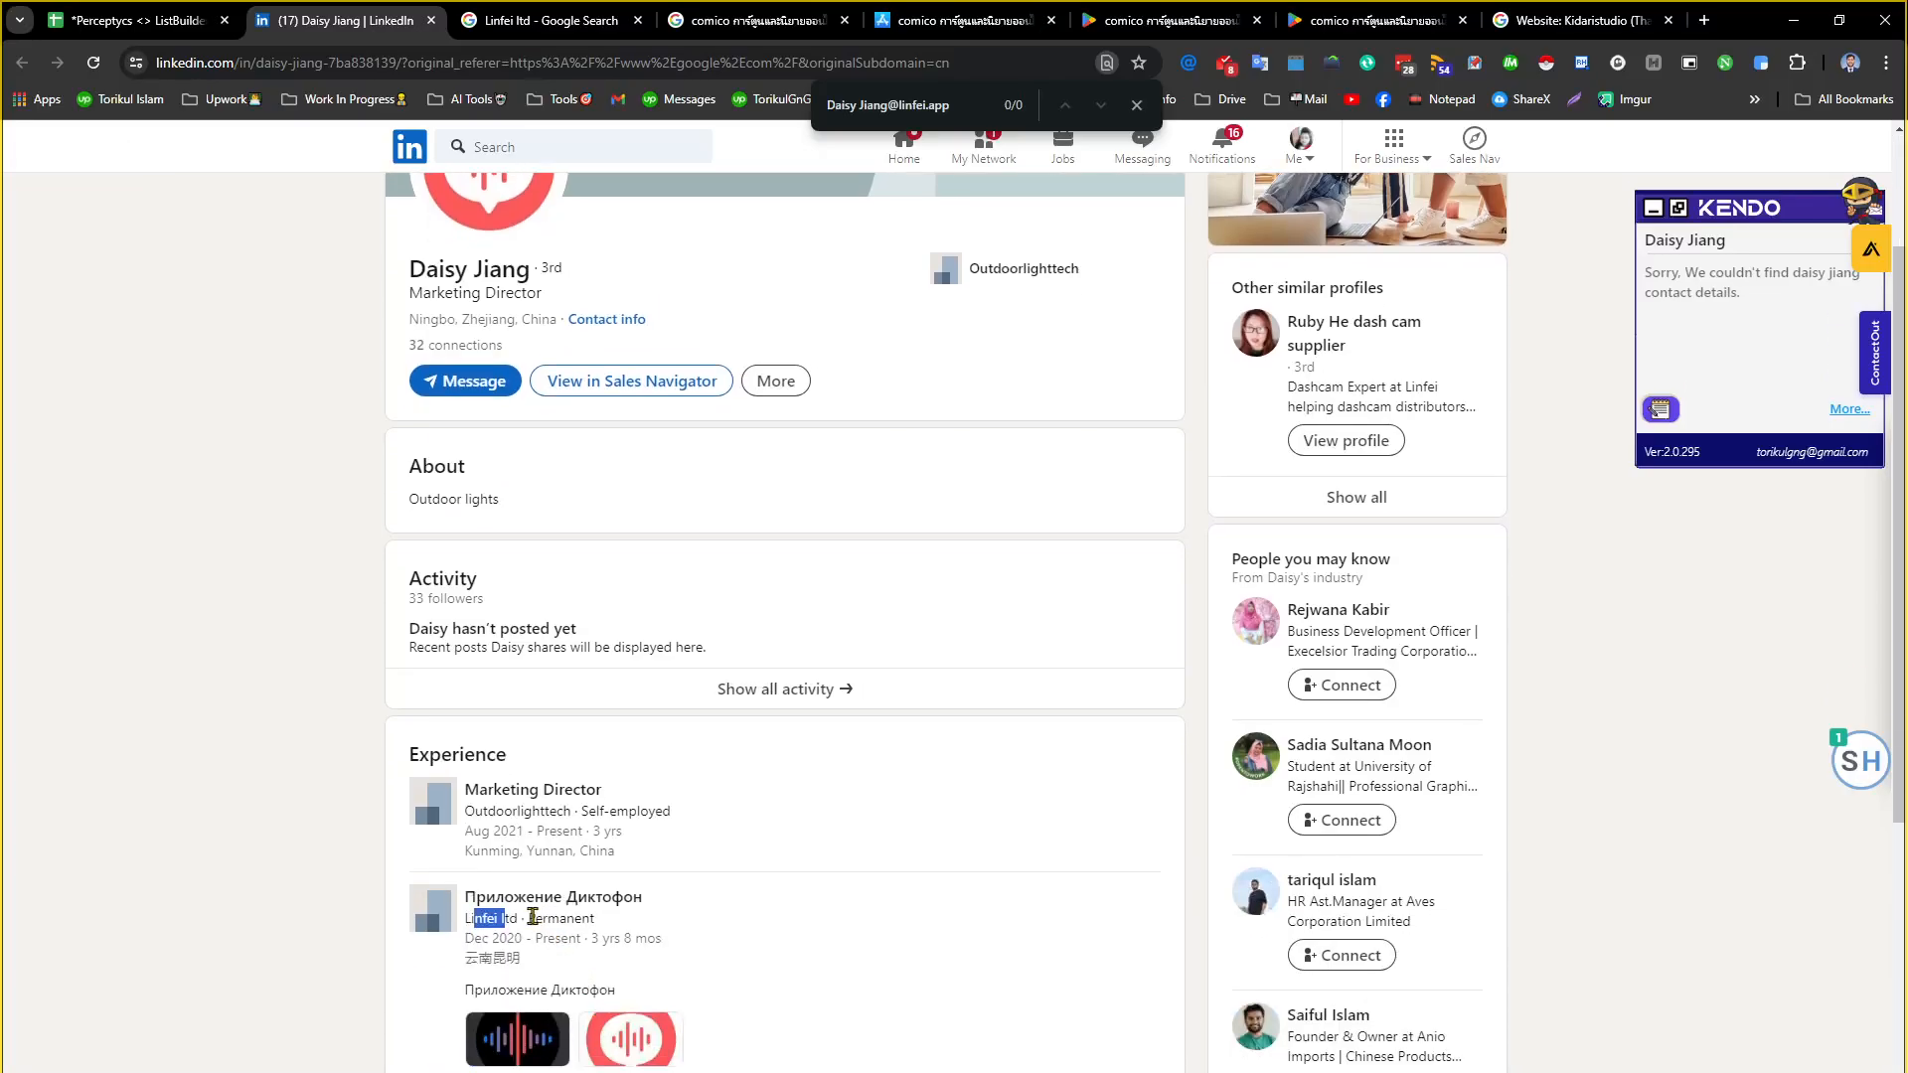
left_click_drag(528, 918, 600, 929)
key("ctrl+c")
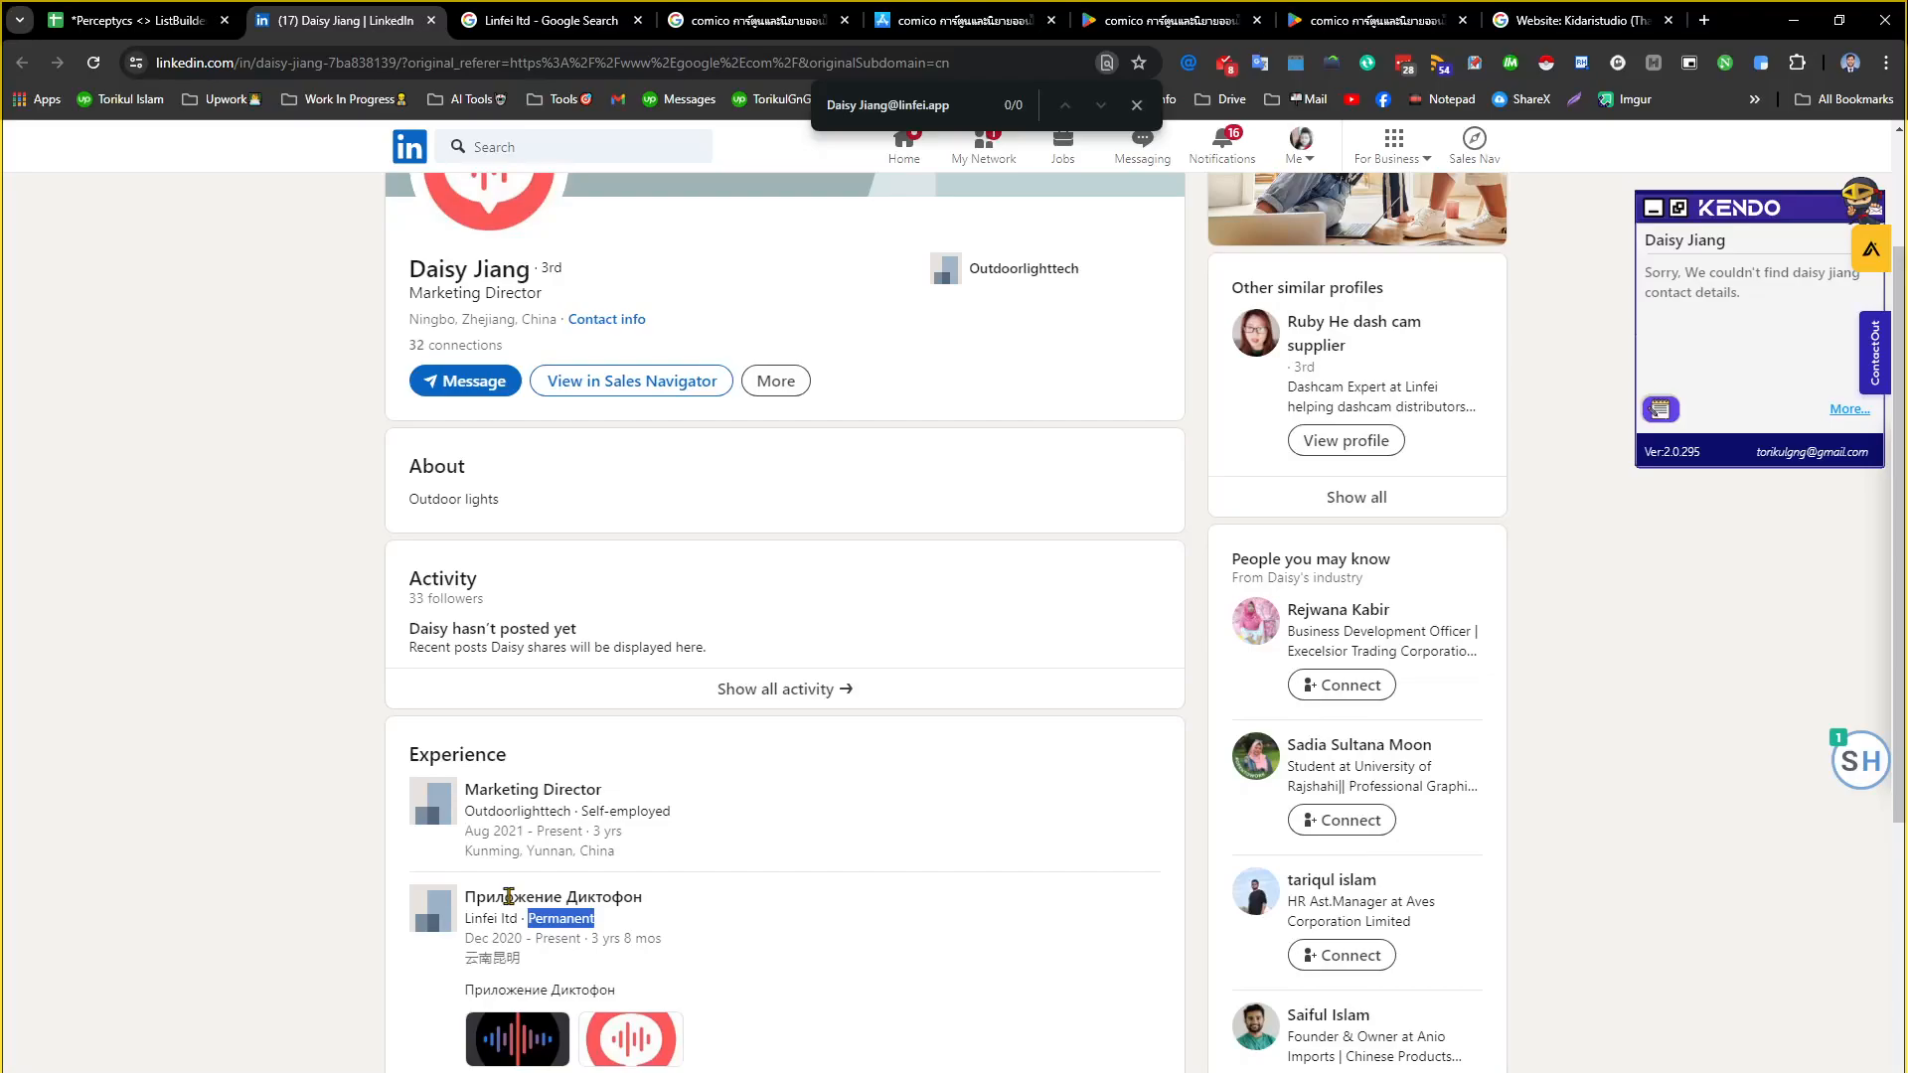
key("ctrl")
key("ctrl")
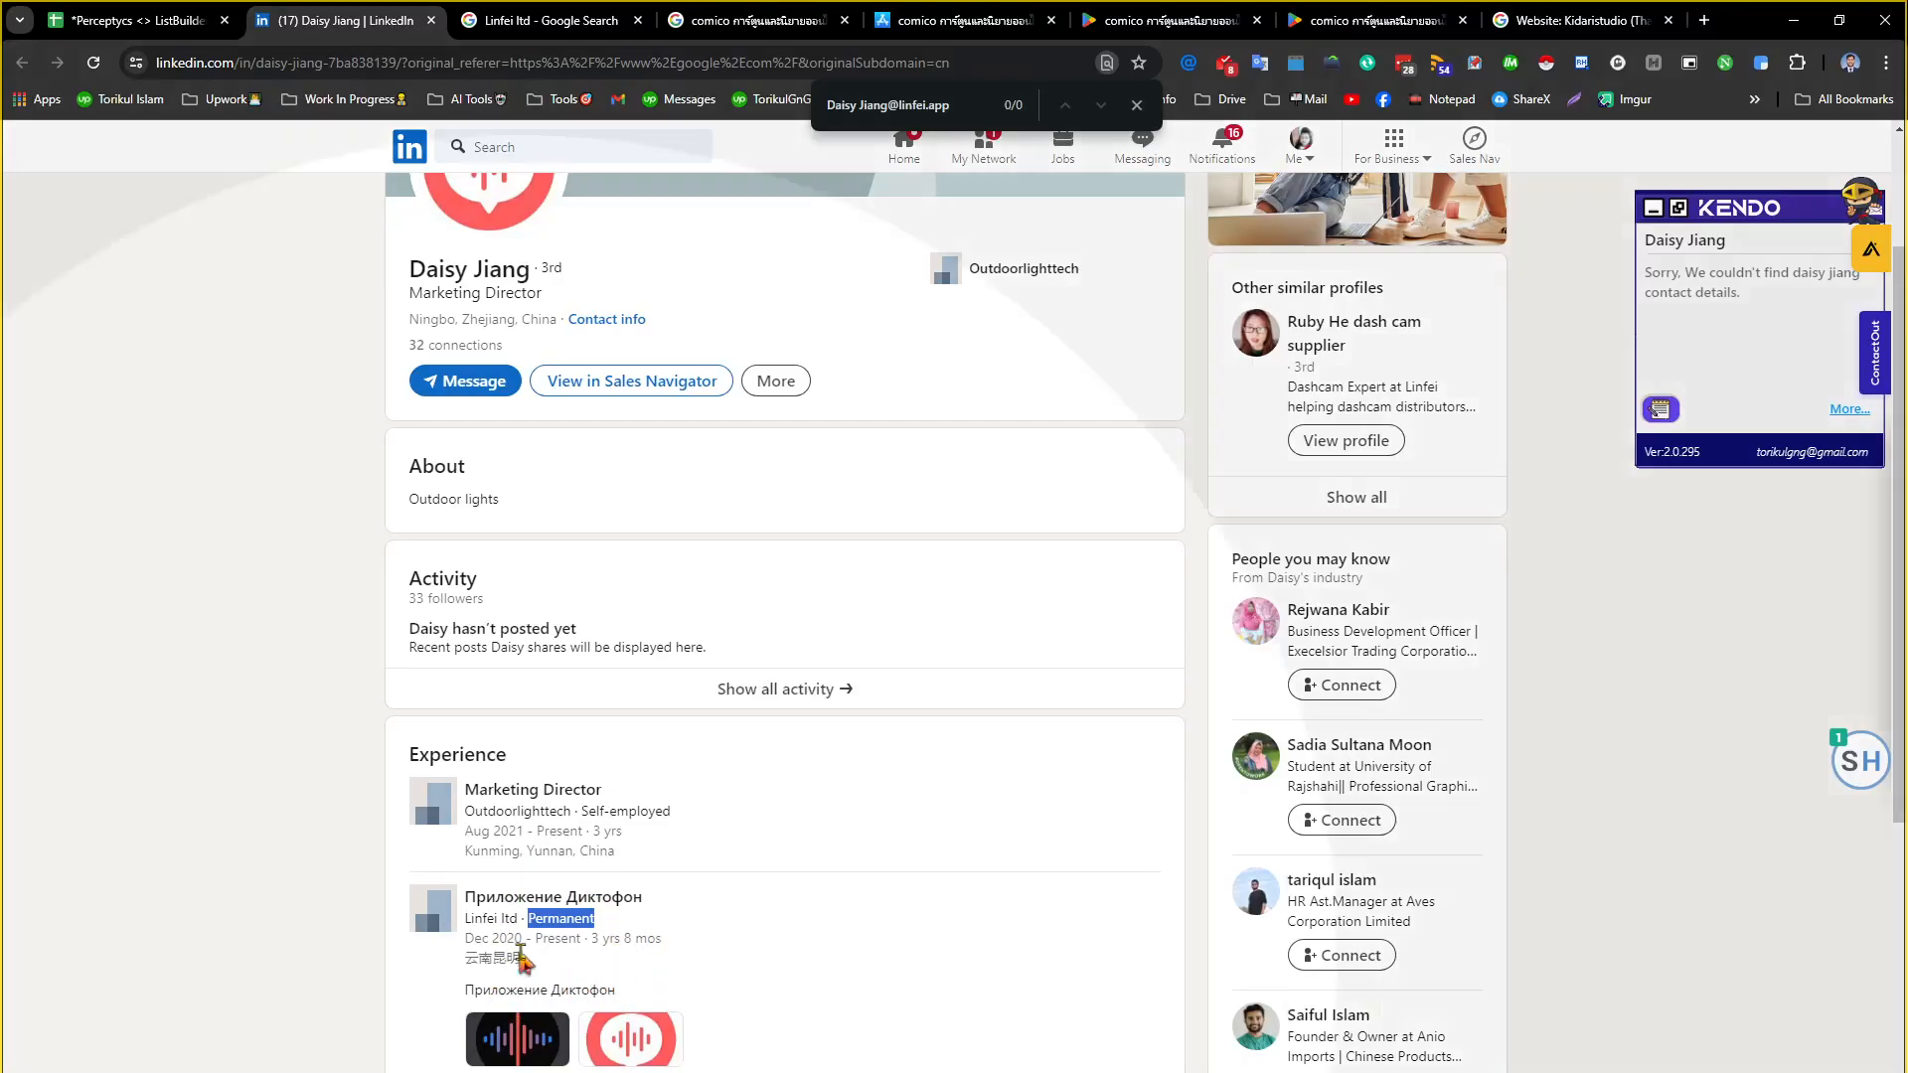
left_click(536, 917)
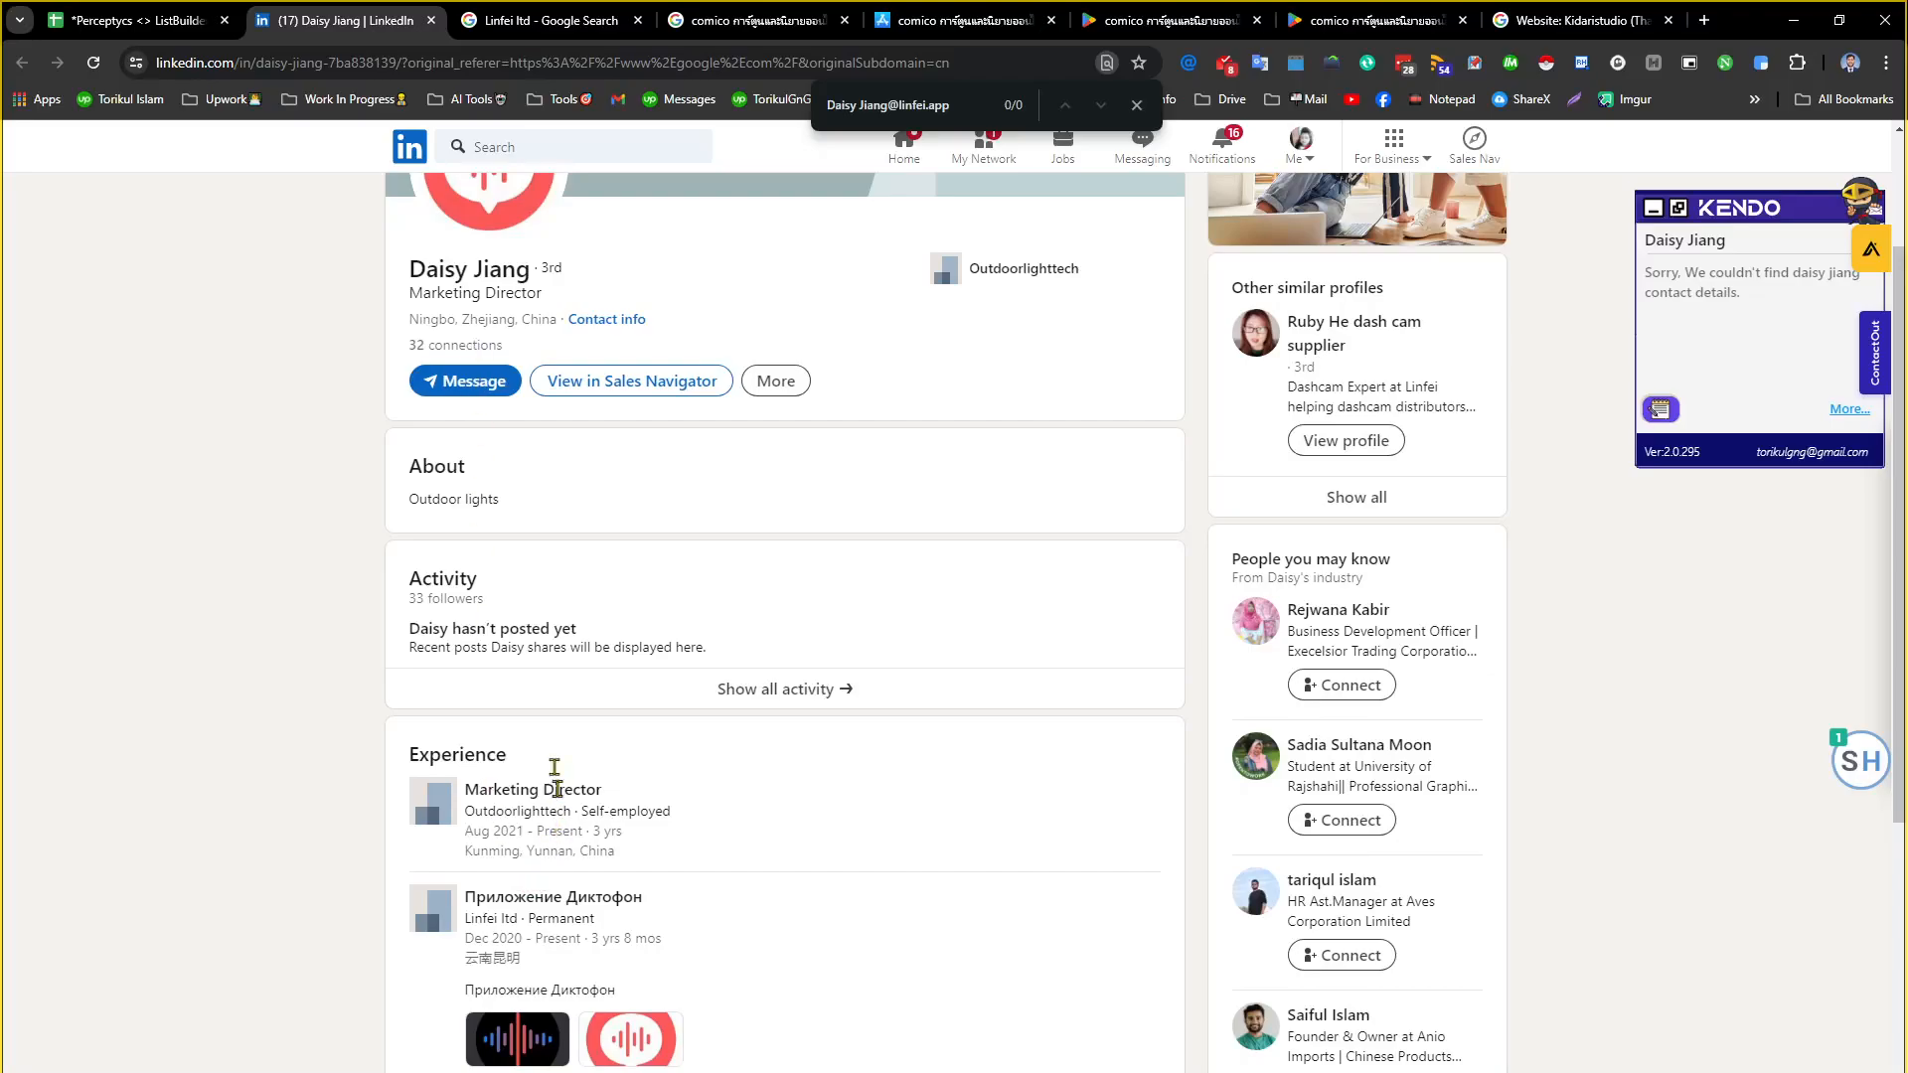
Return to the prospect sheet and recheck row 10's empty email and LinkedIn URL cells, job title and comment
left_click(136, 12)
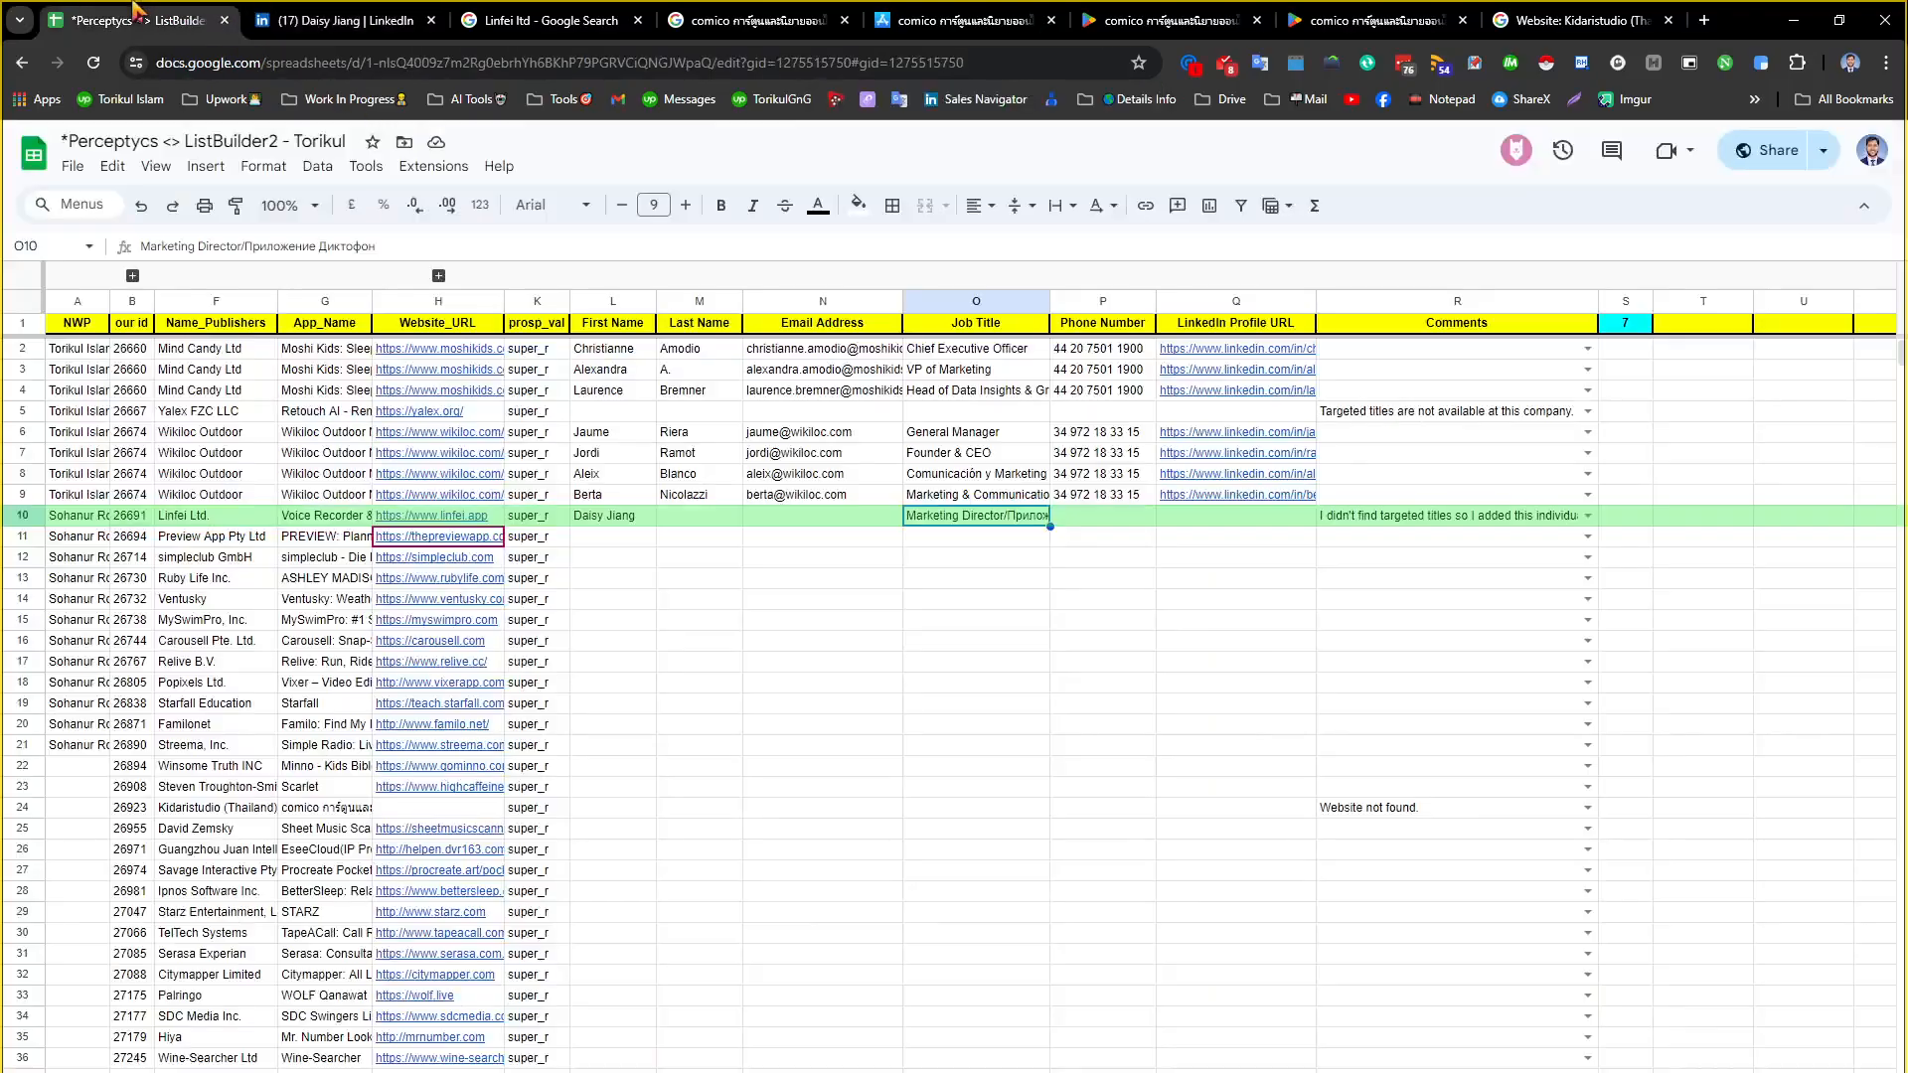
left_click(833, 520)
left_click(1230, 518)
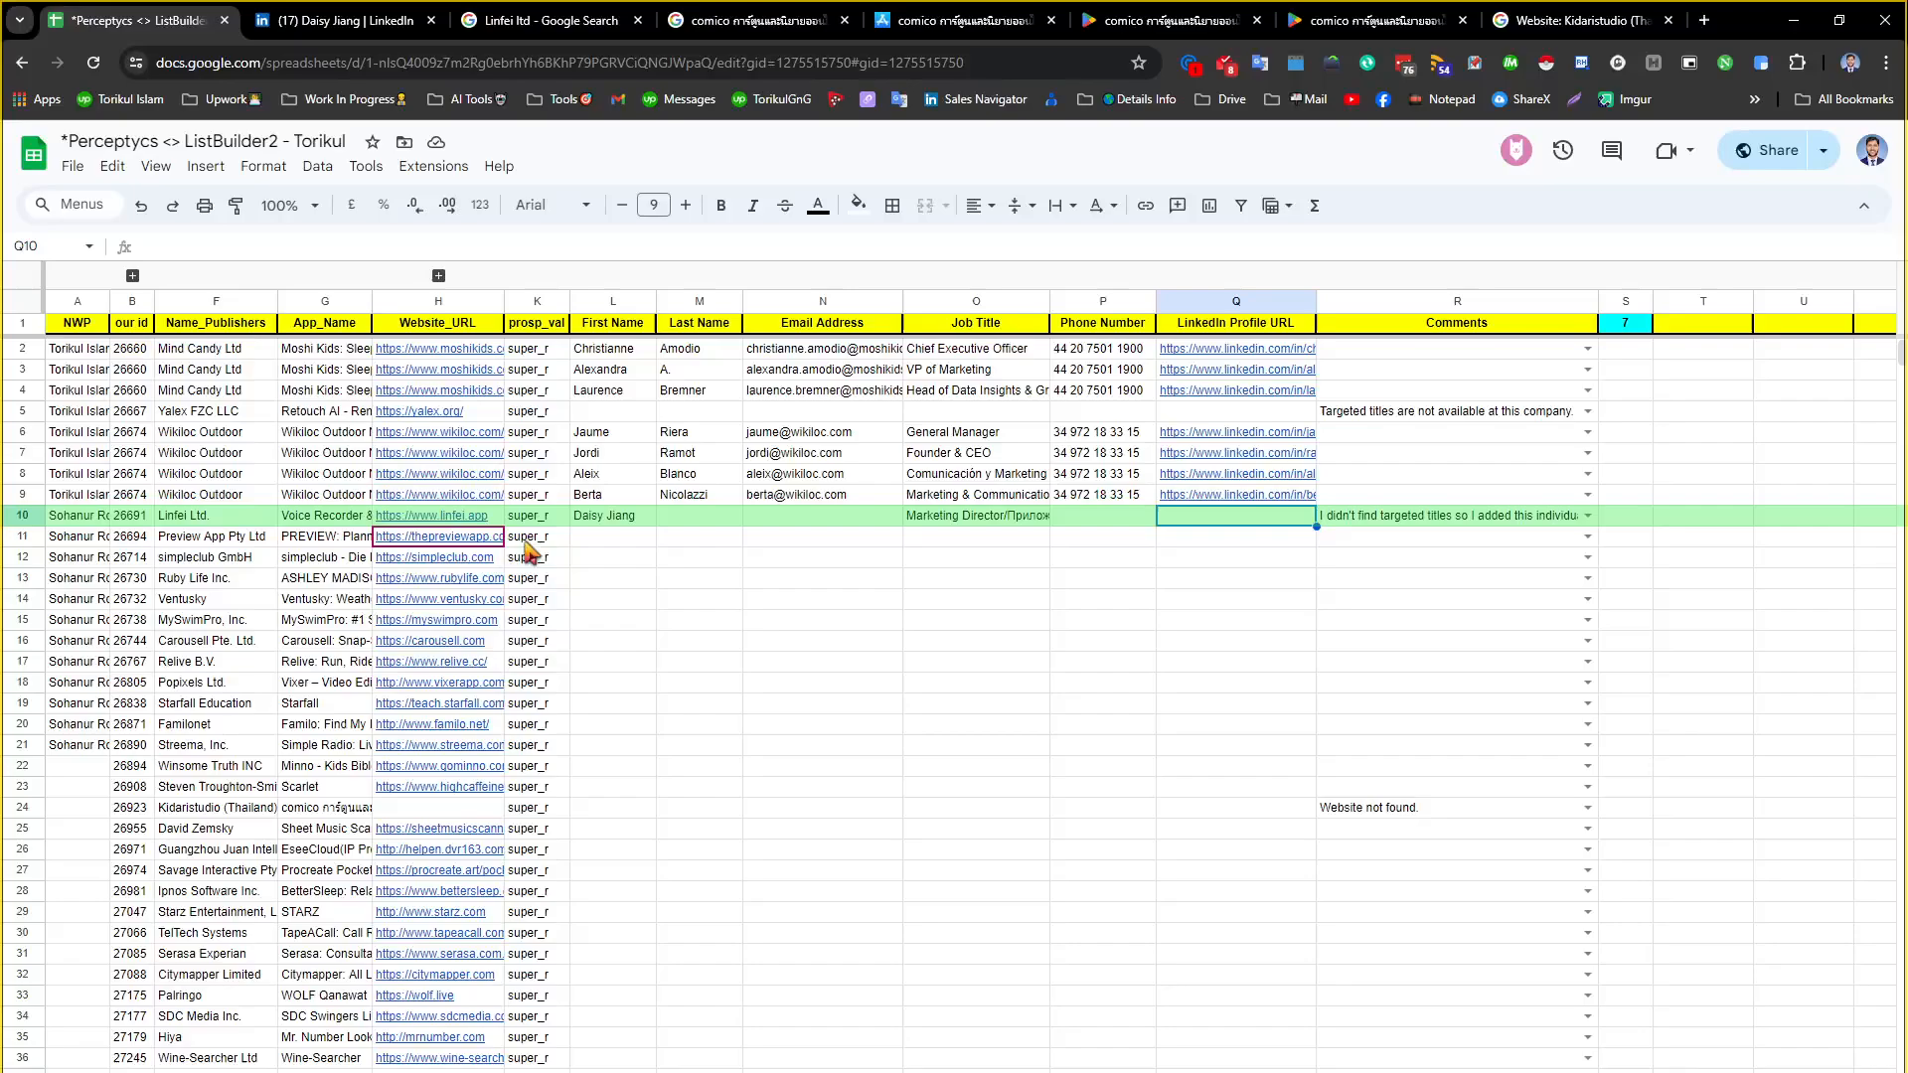
left_click(449, 706)
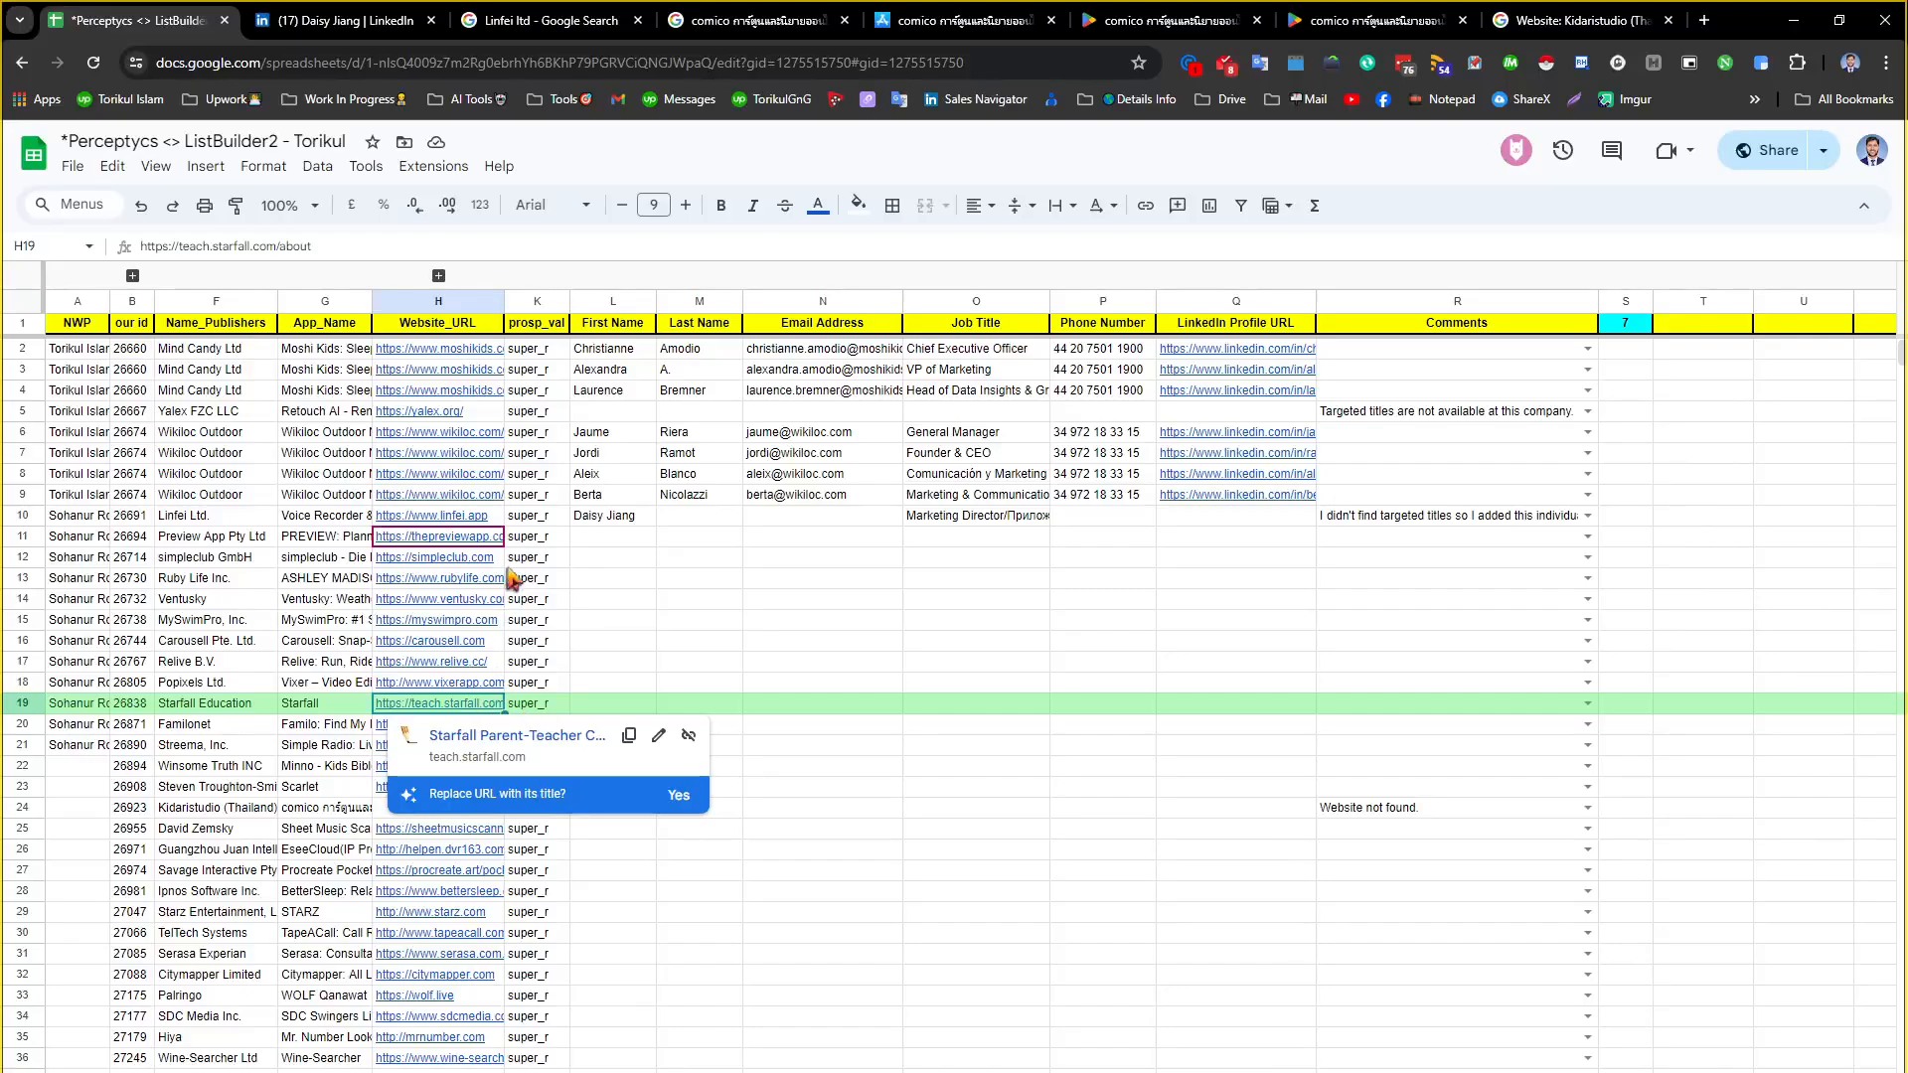
left_click_drag(686, 516, 884, 519)
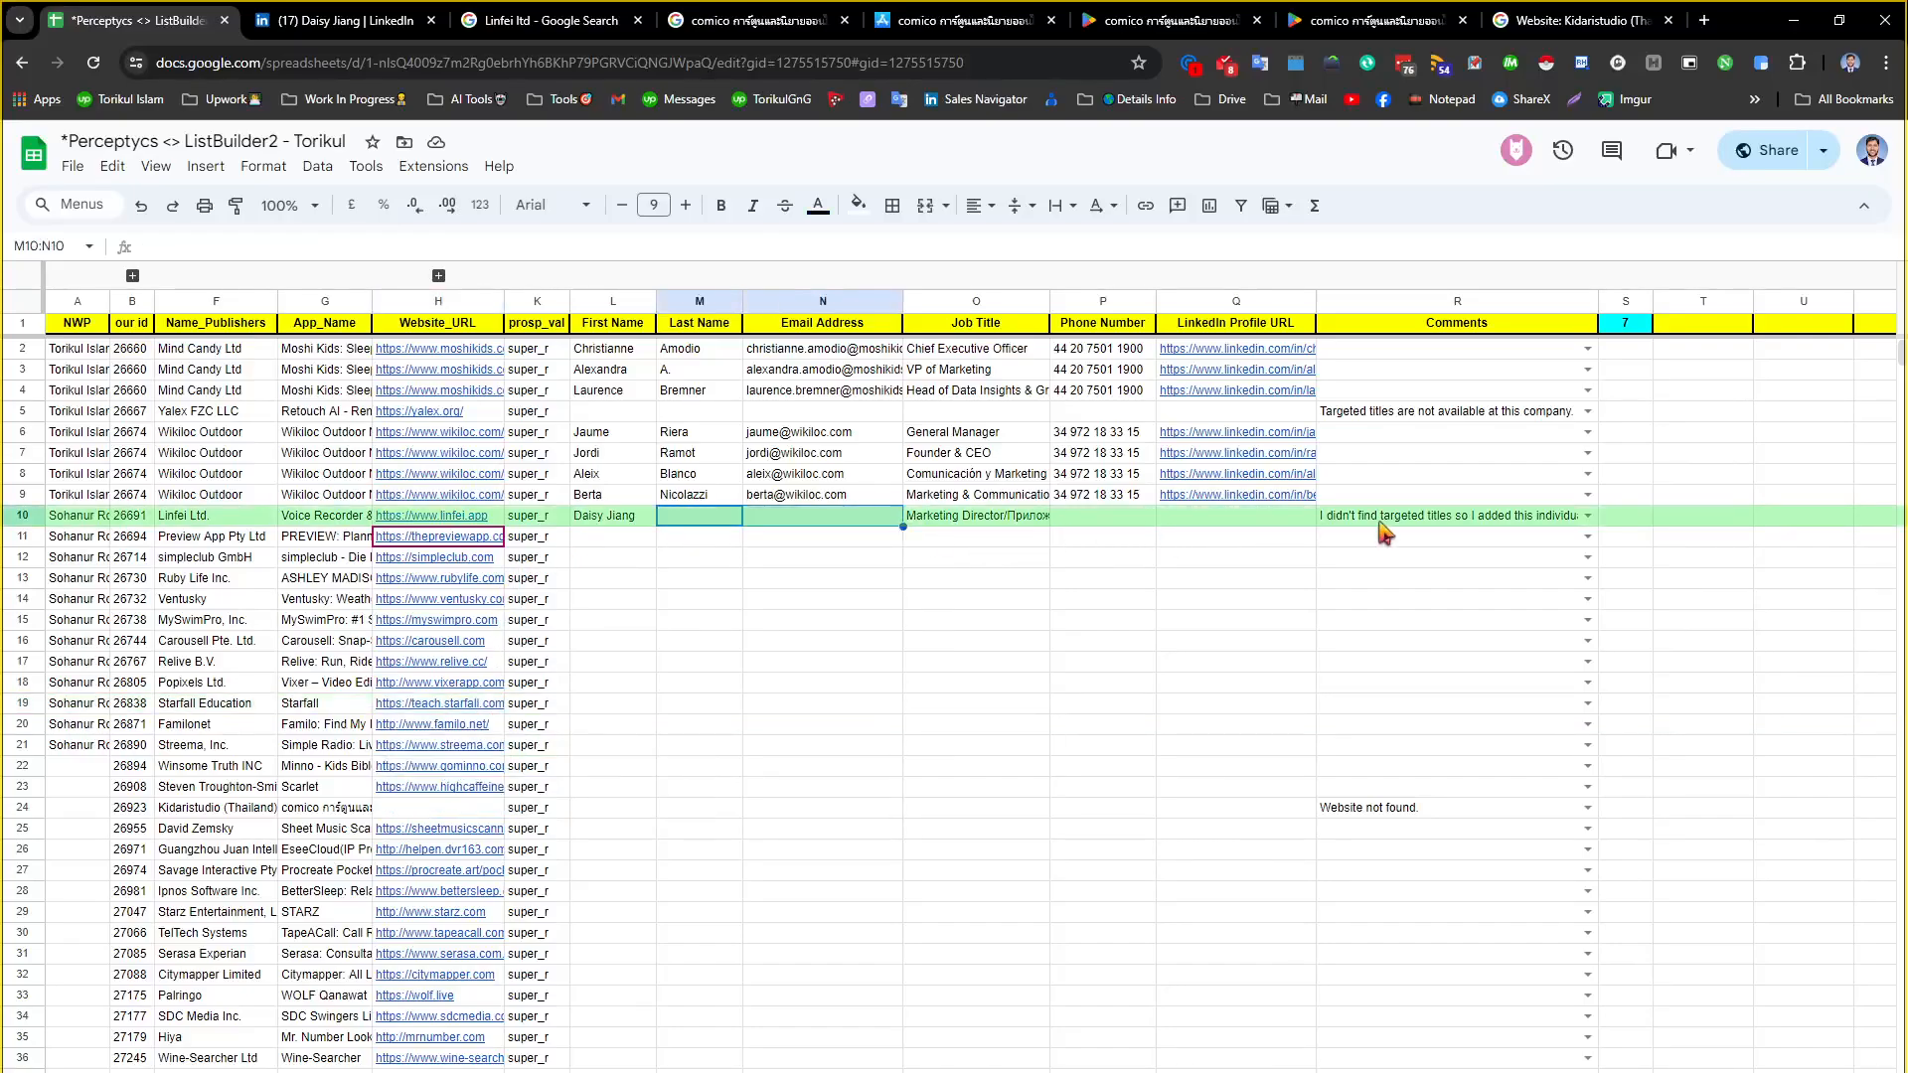
left_click(997, 524)
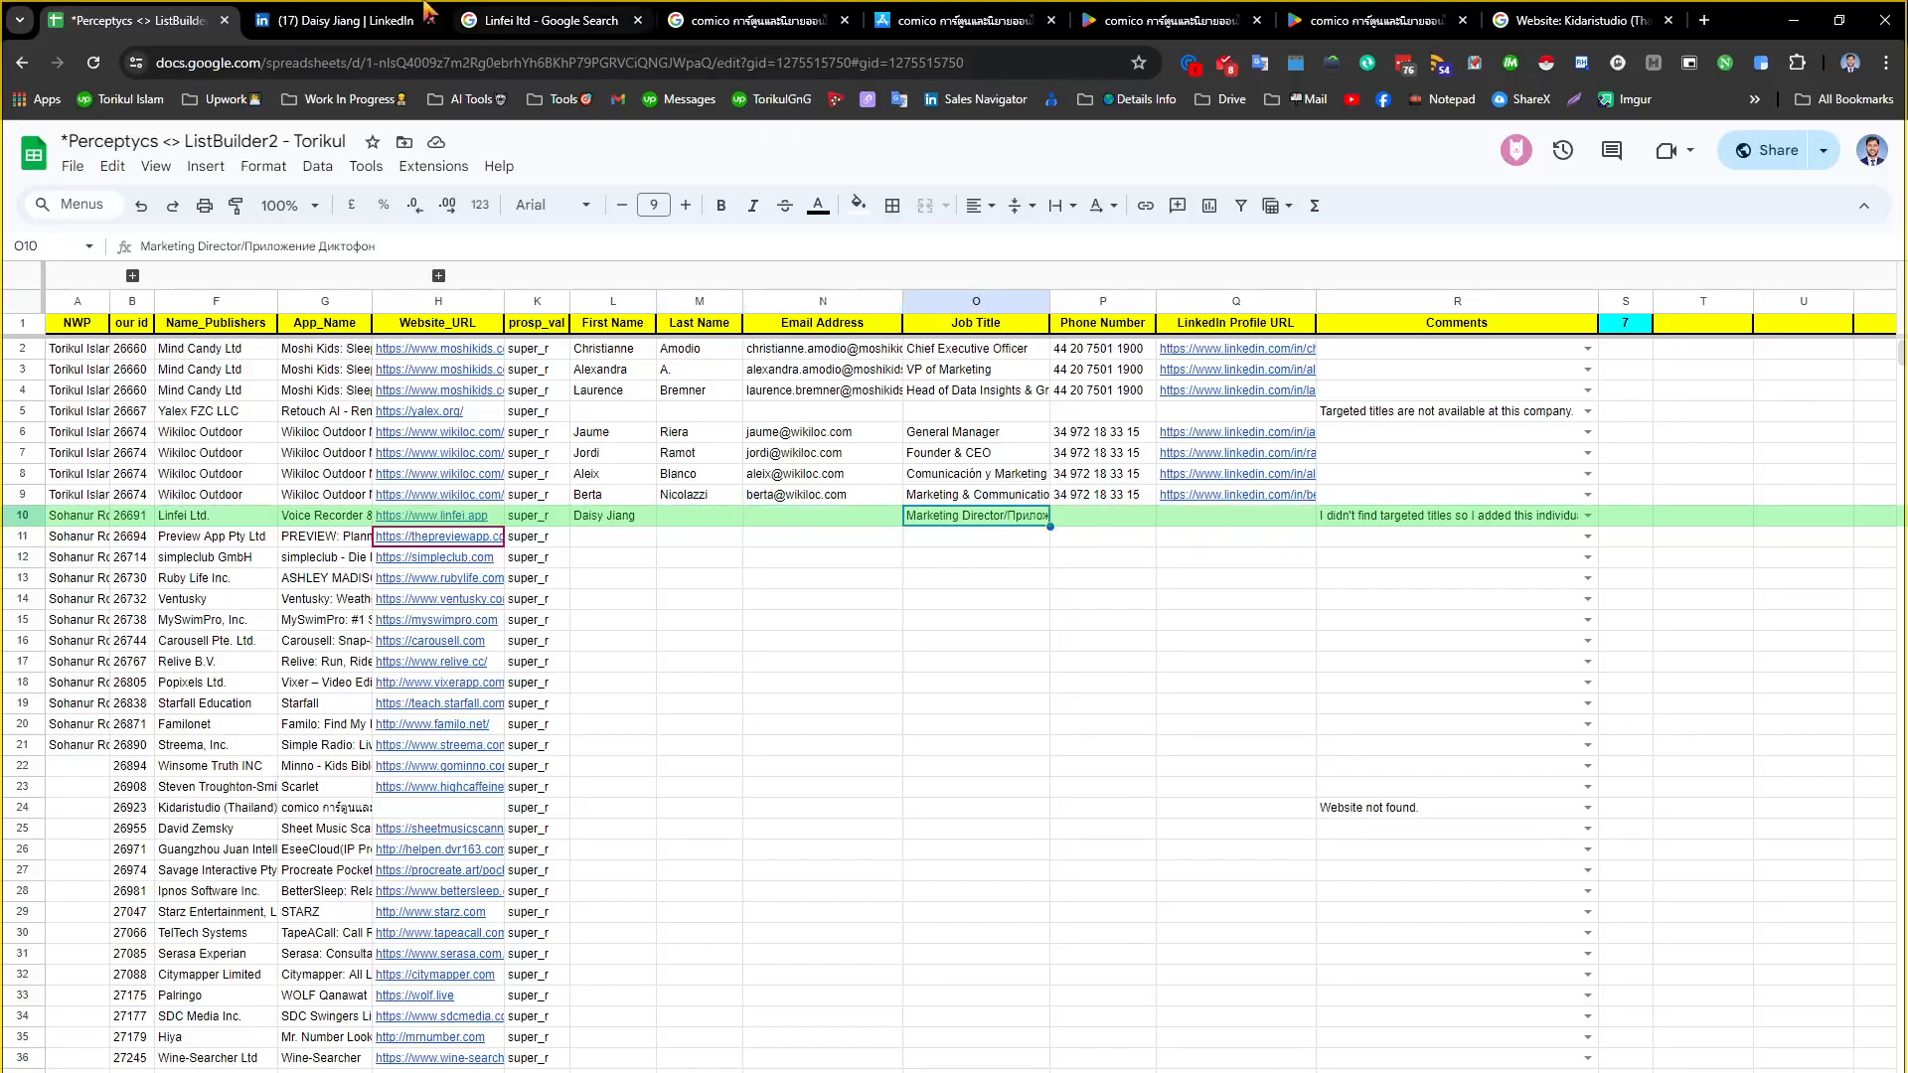
key("ctrl+Tab")
key("ctrl+shift+Tab")
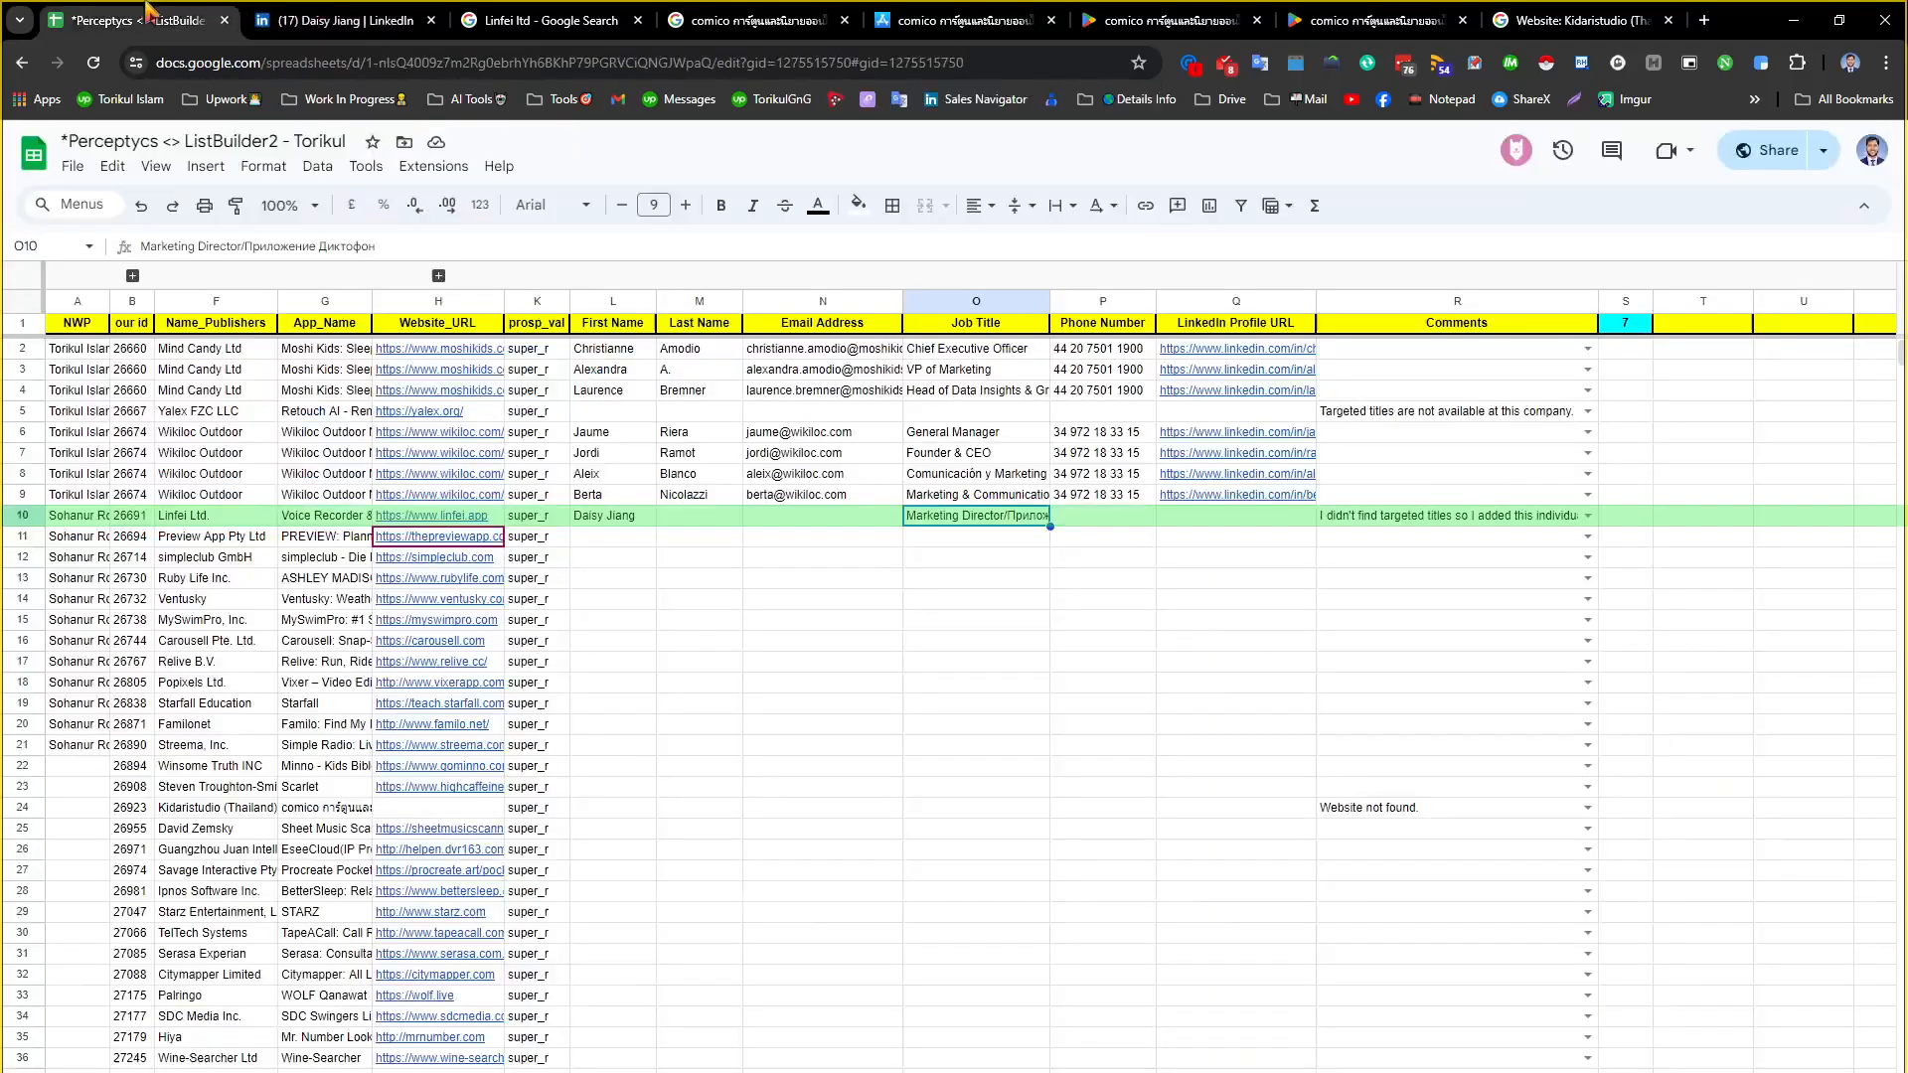
left_click(1389, 521)
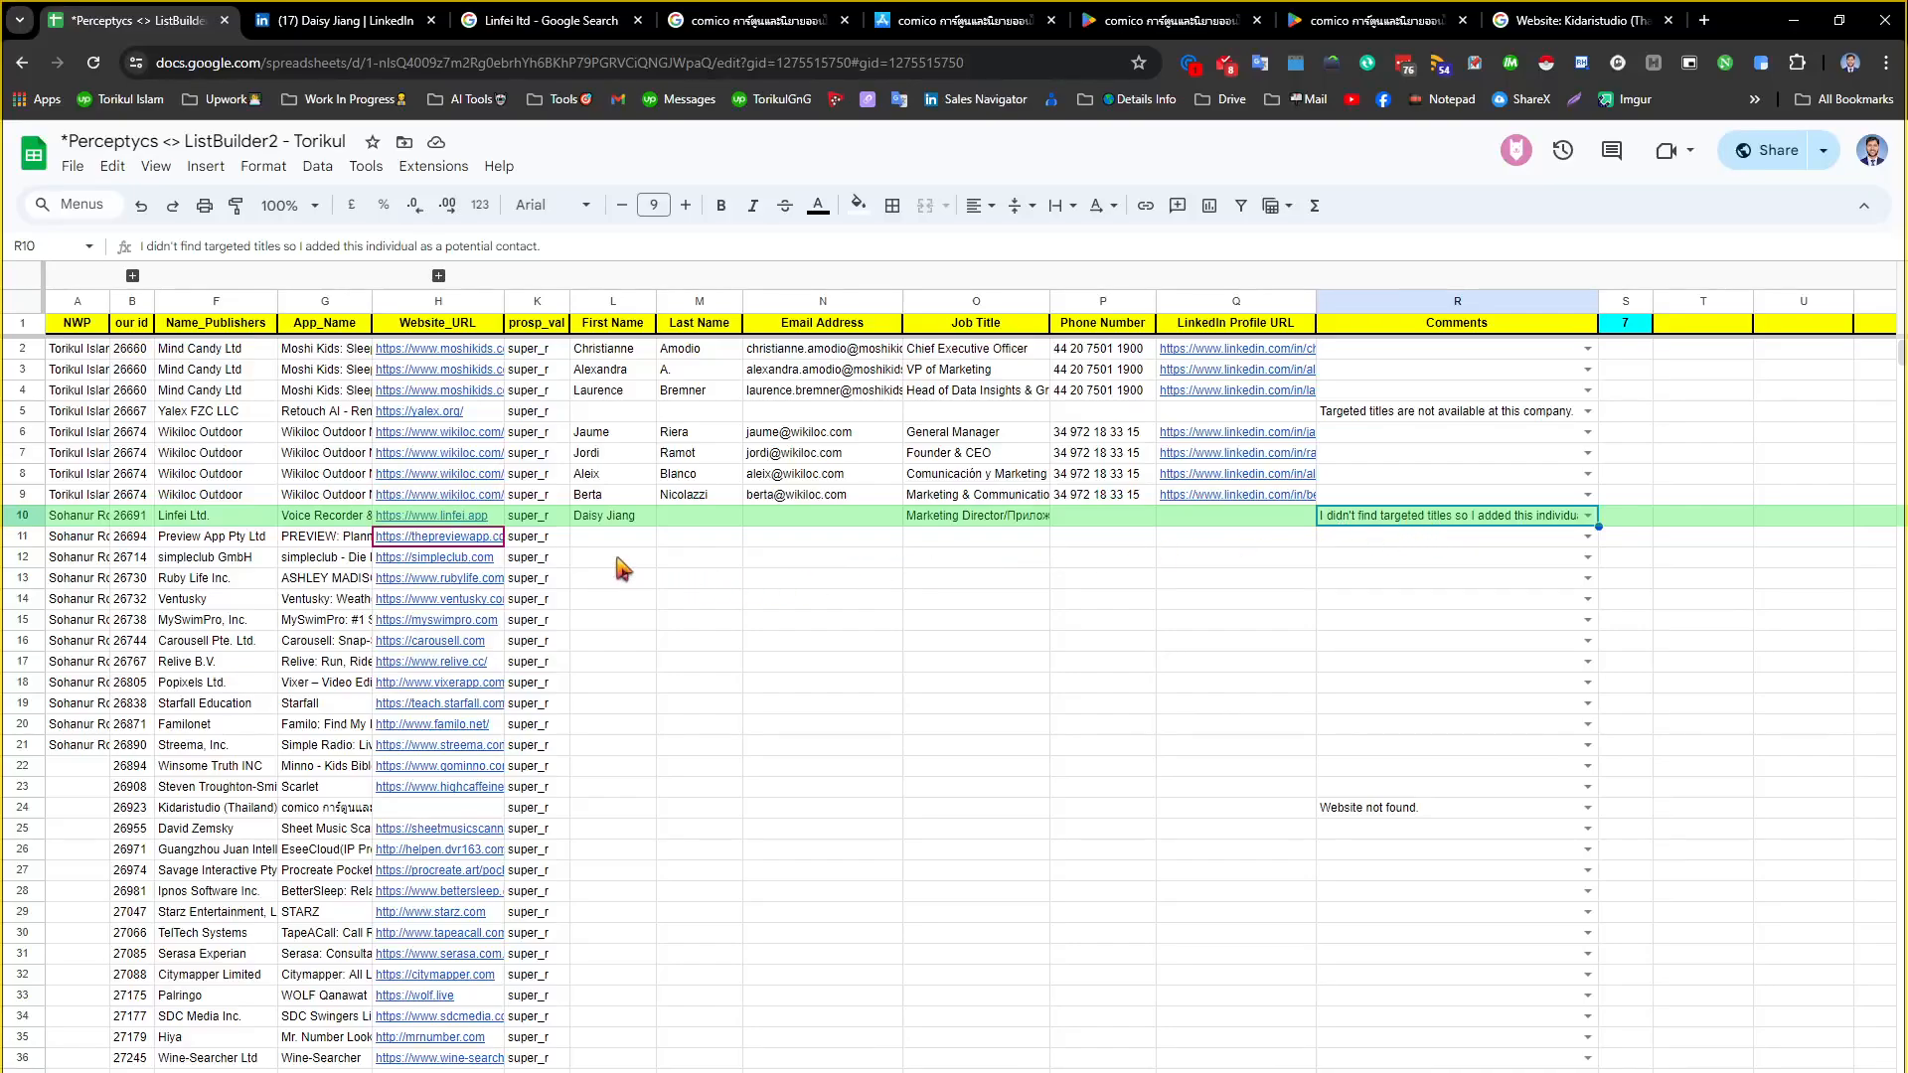
Review row 5's Yalex FZC LLC publisher, app name and website link preview
left_click(264, 406)
left_click_drag(438, 415, 257, 415)
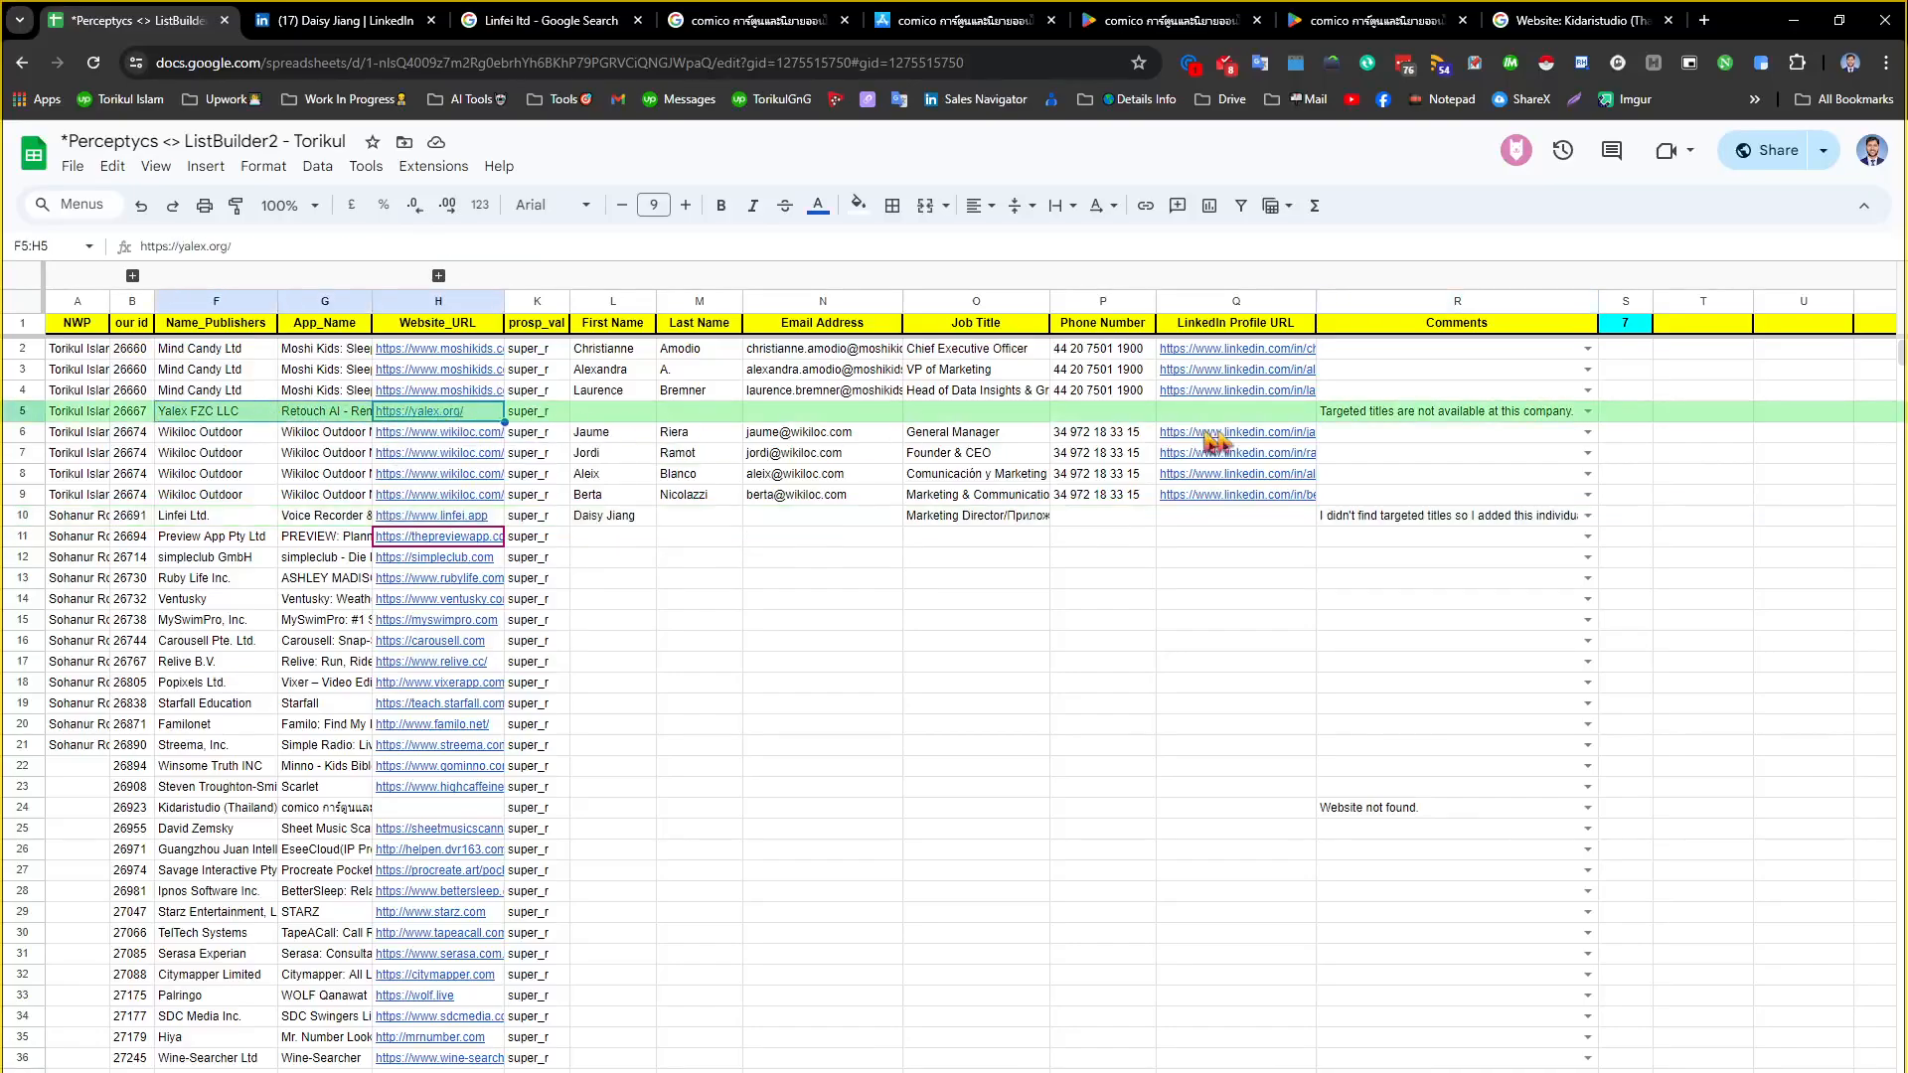
mouse_move(421, 417)
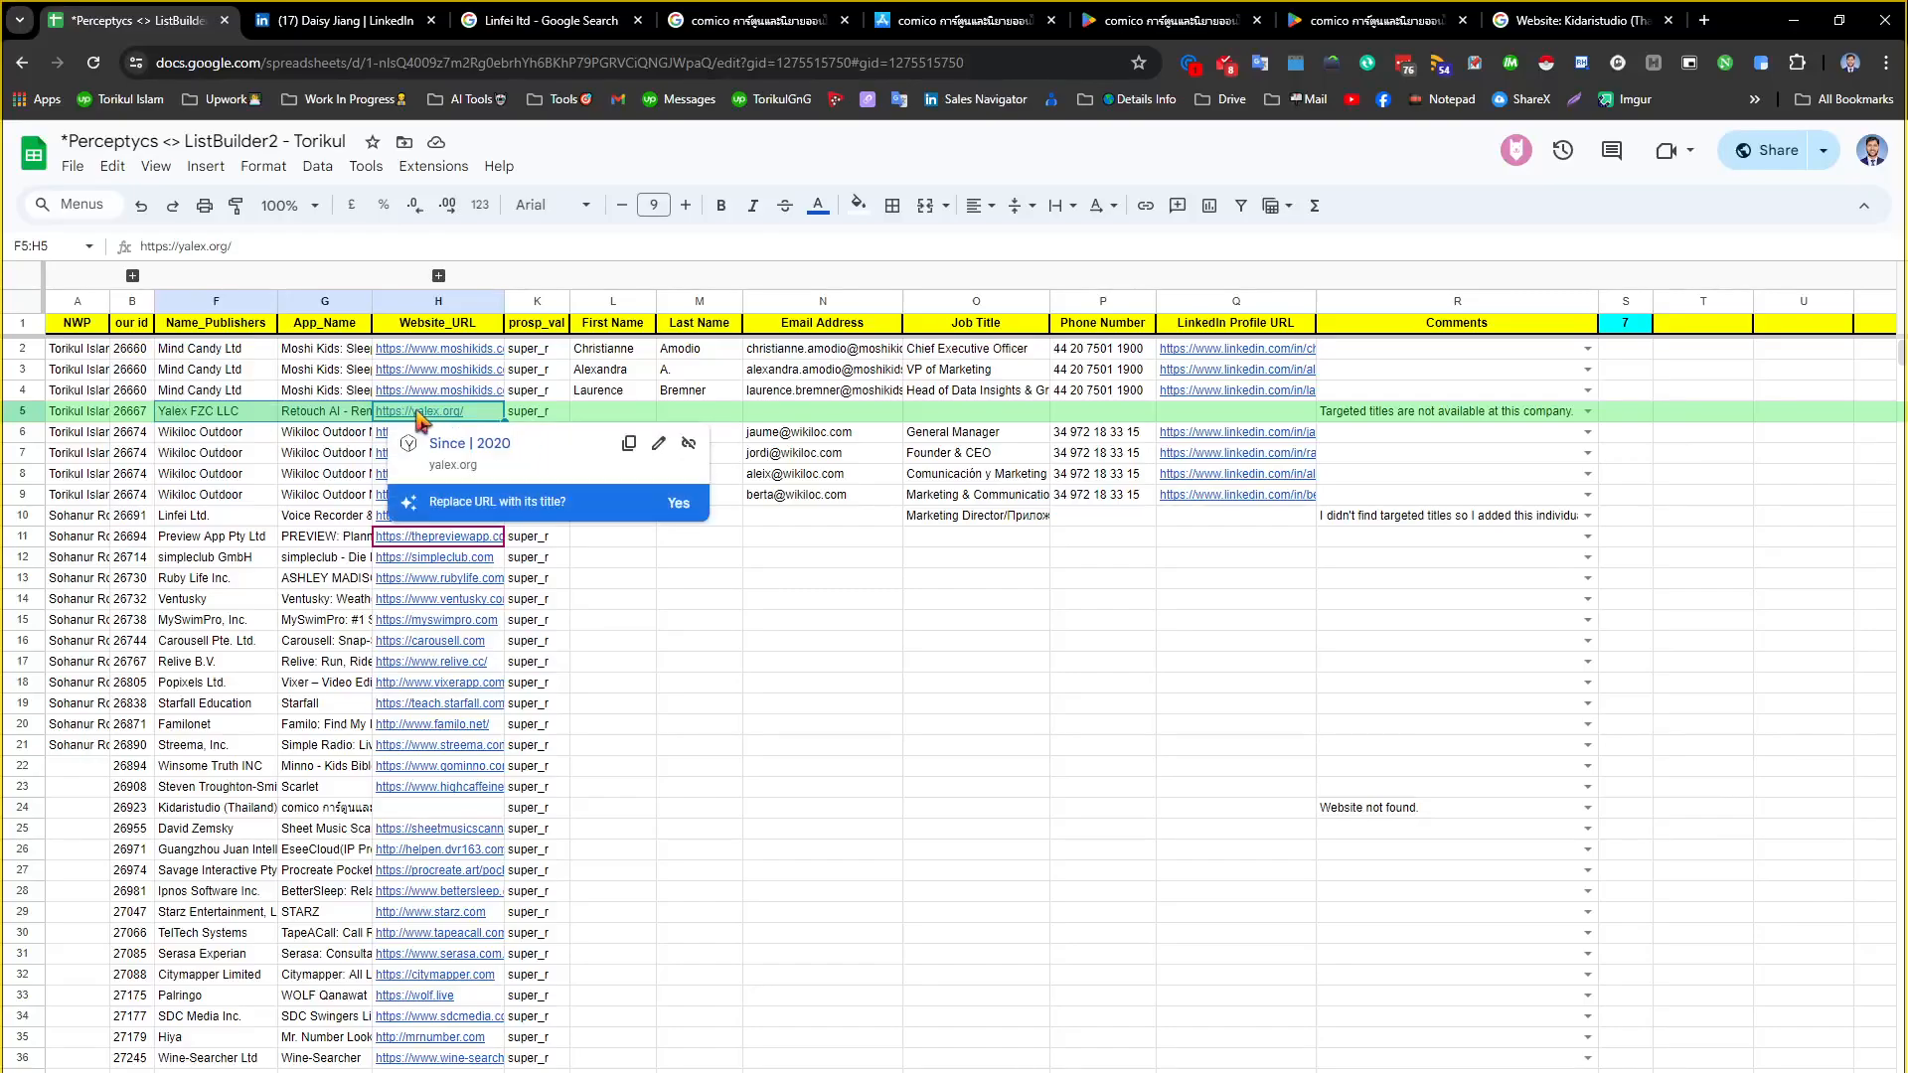
left_click(537, 413)
left_click(328, 413)
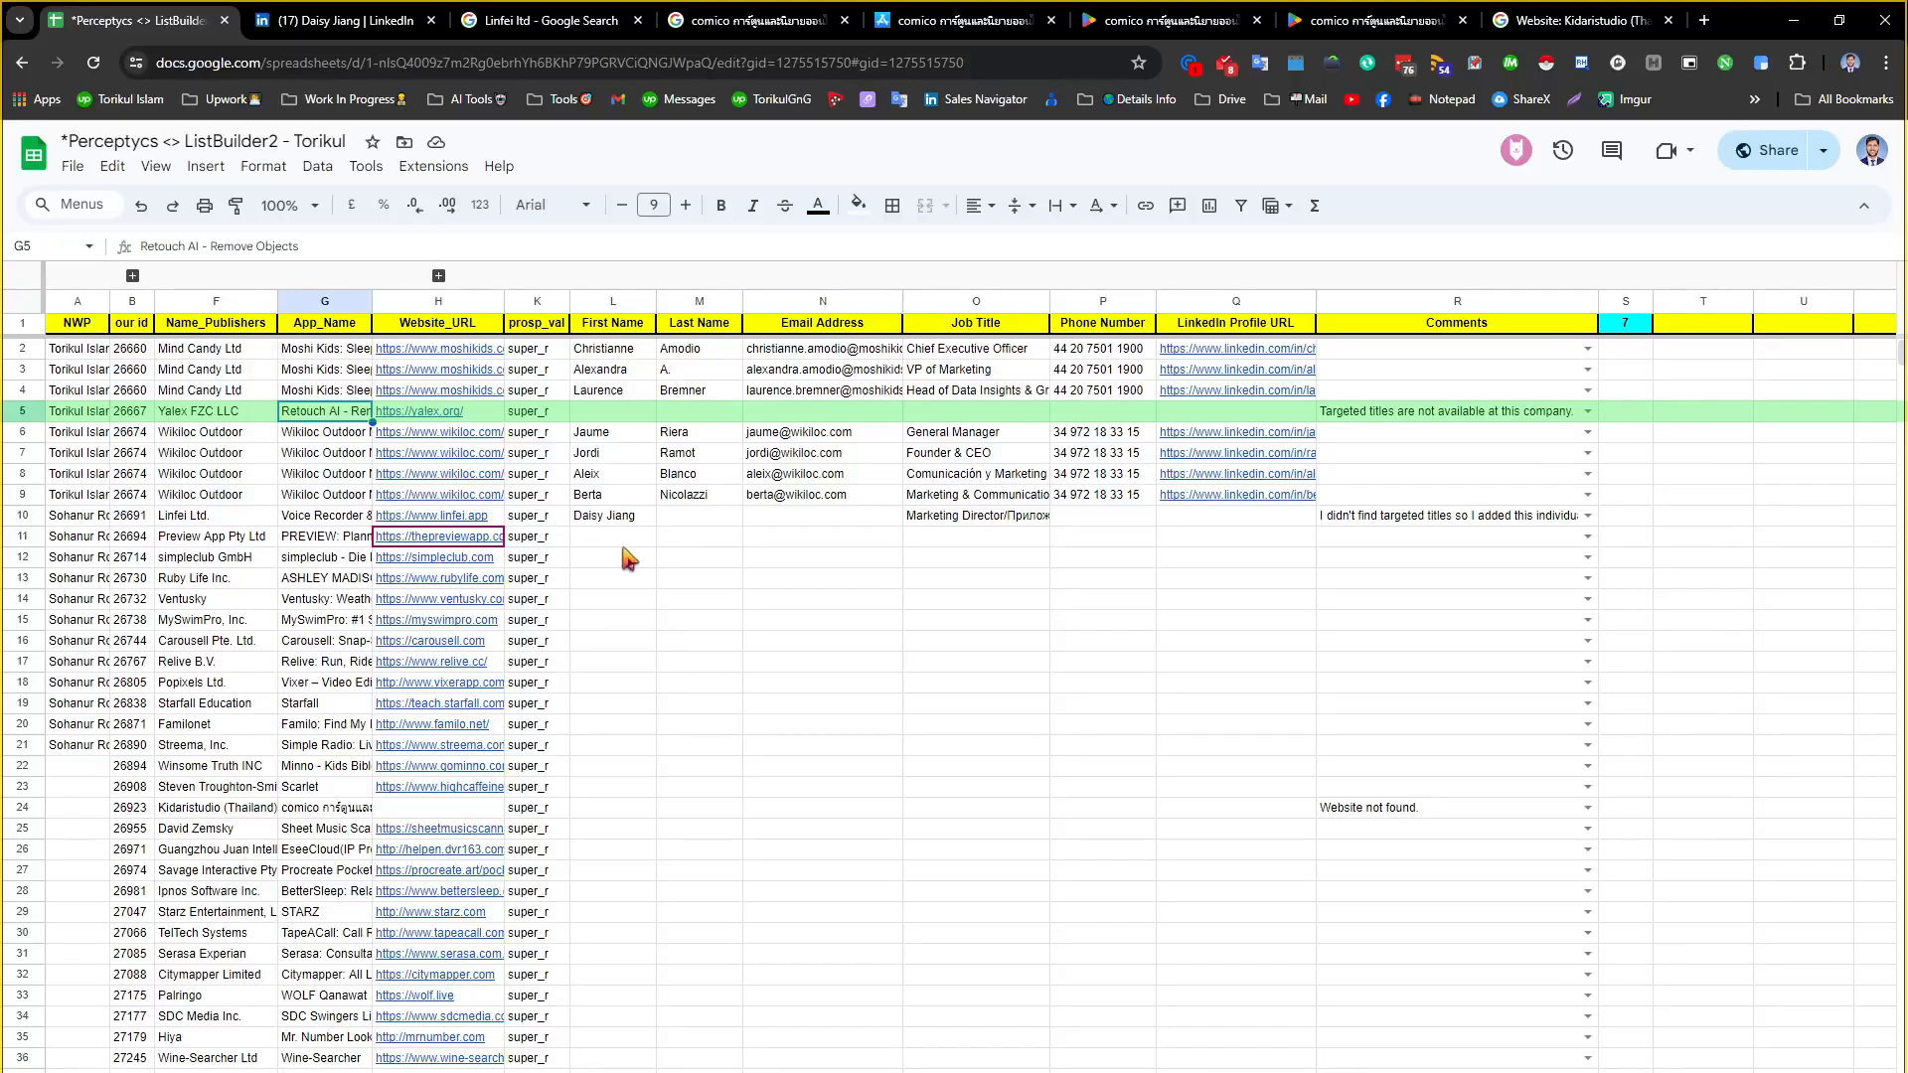
Check the Skype group call window, and return to the sheet with the Yalex FZC LLC publisher cell selected
left_click(994, 1072)
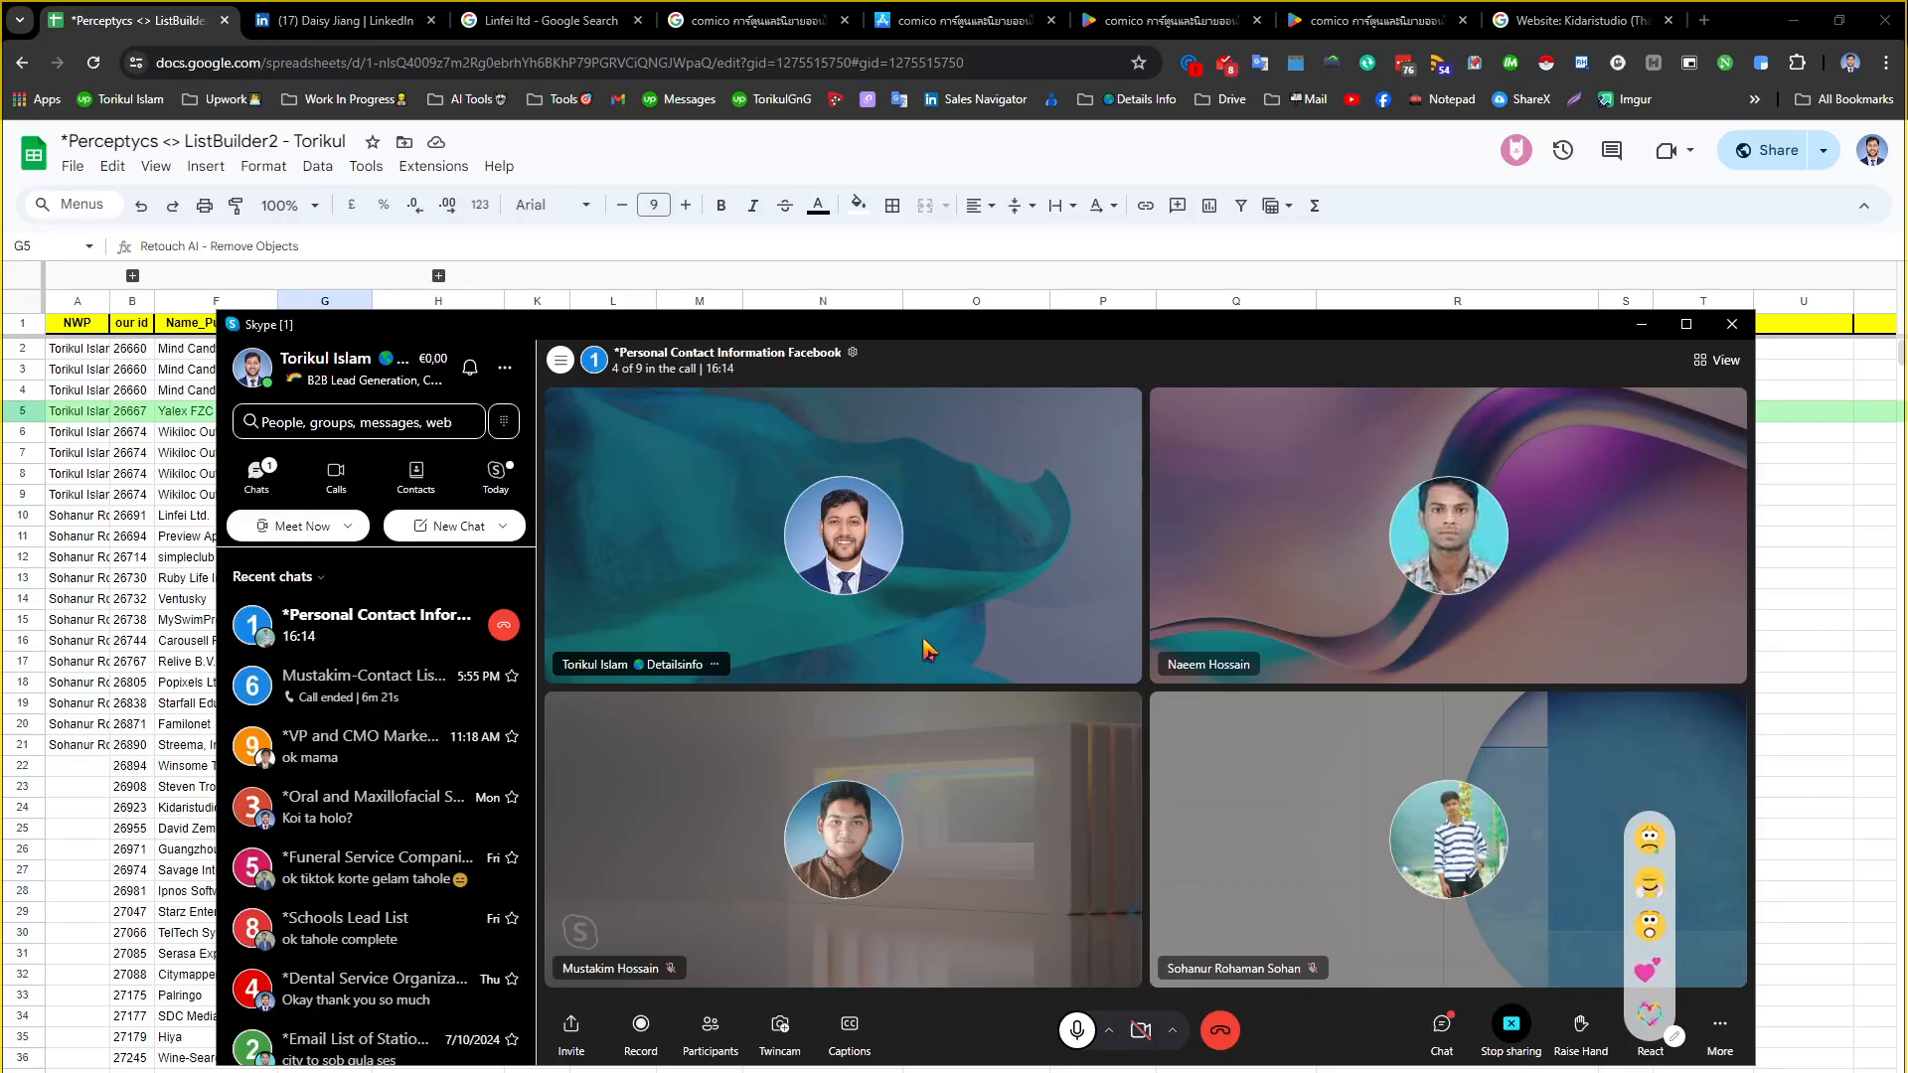
left_click(172, 417)
mouse_move(815, 444)
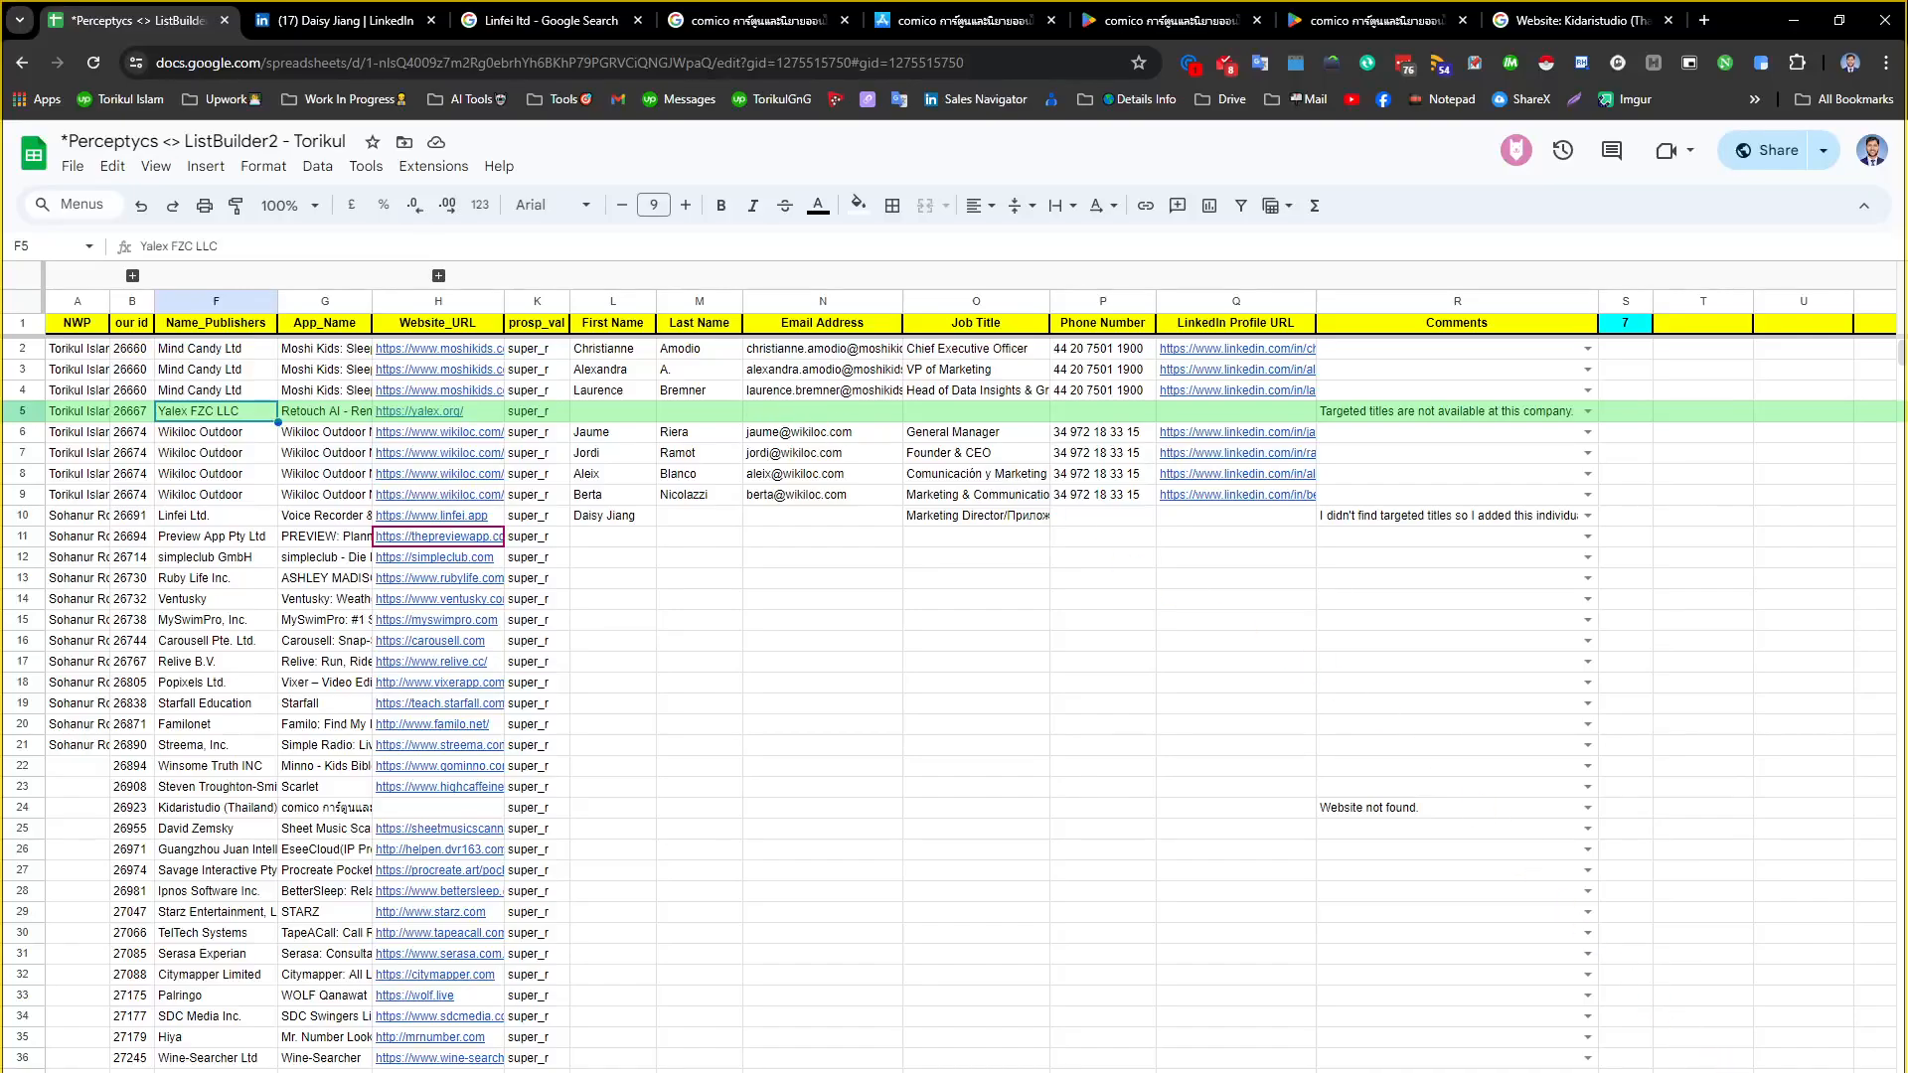
Check the system calendar, and return to the sheet with row 10's empty Last Name cell selected
left_click(1829, 1071)
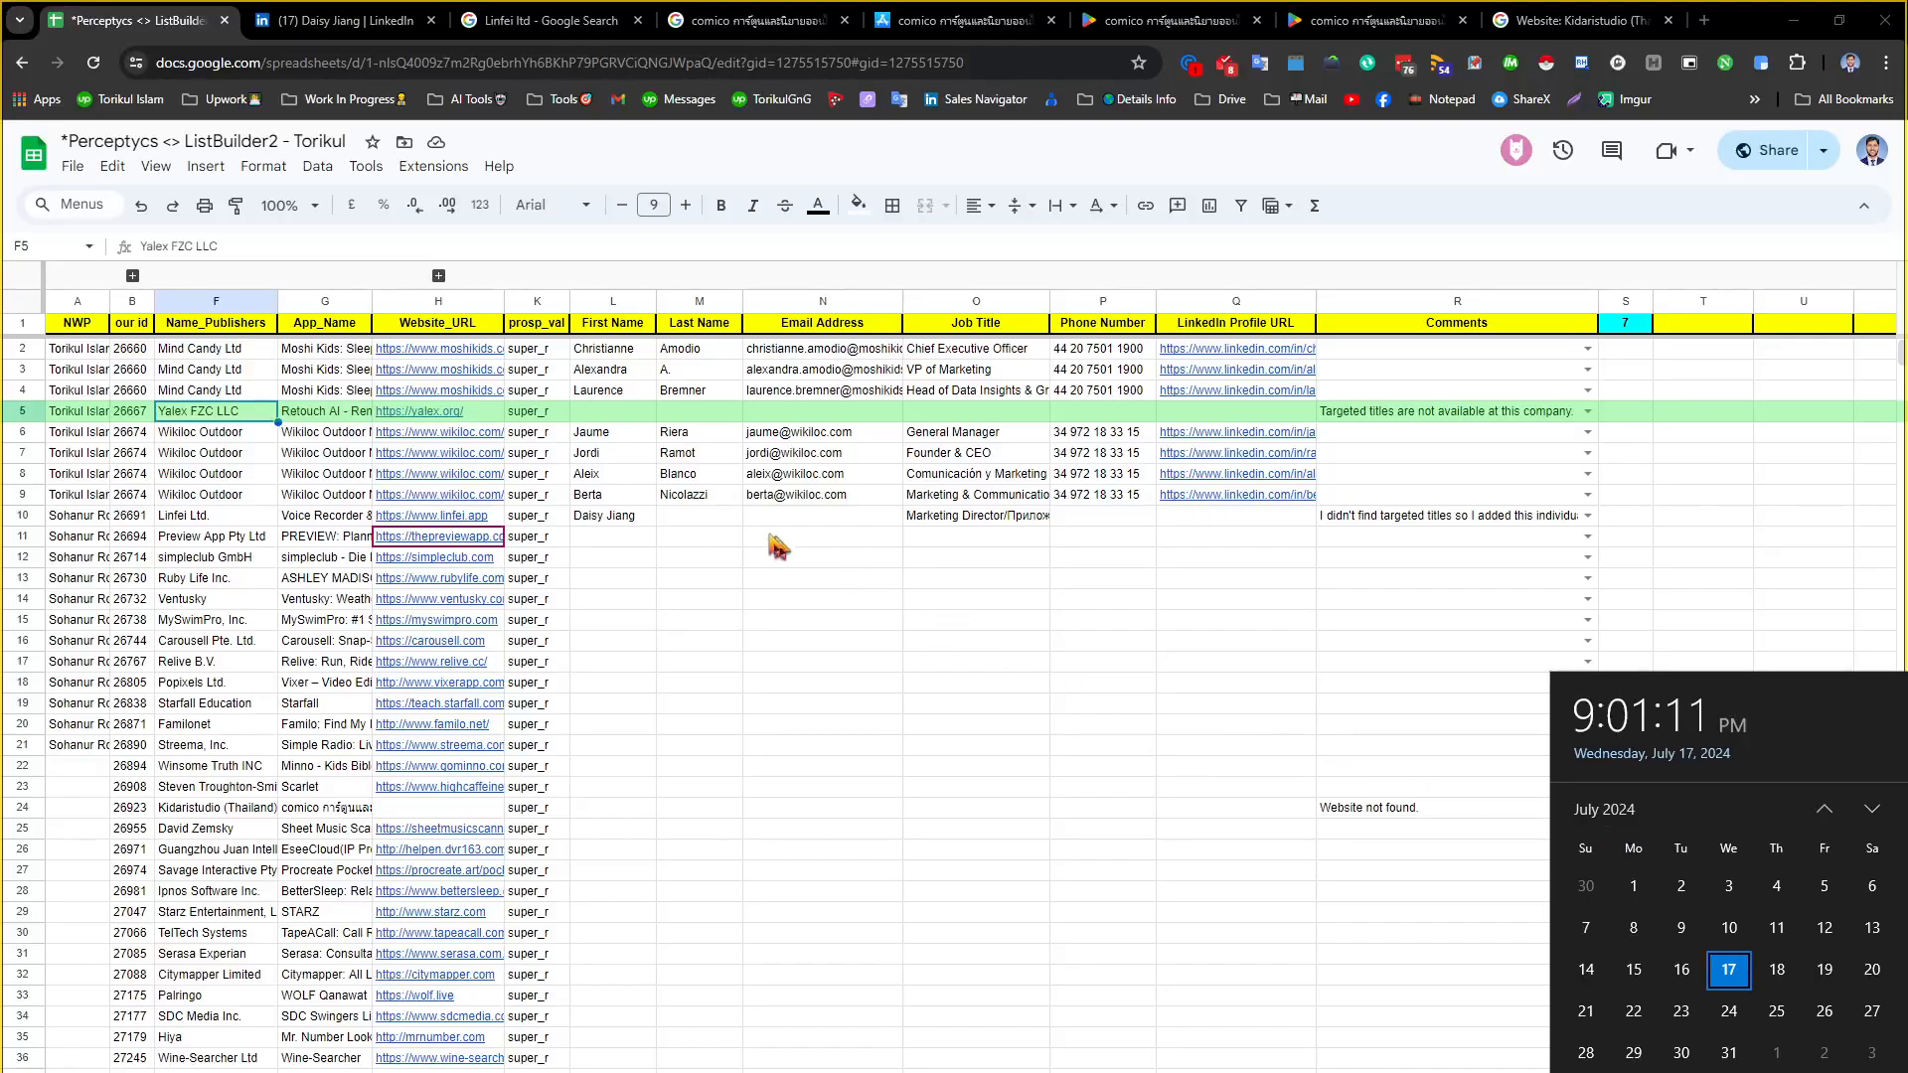
left_click(734, 517)
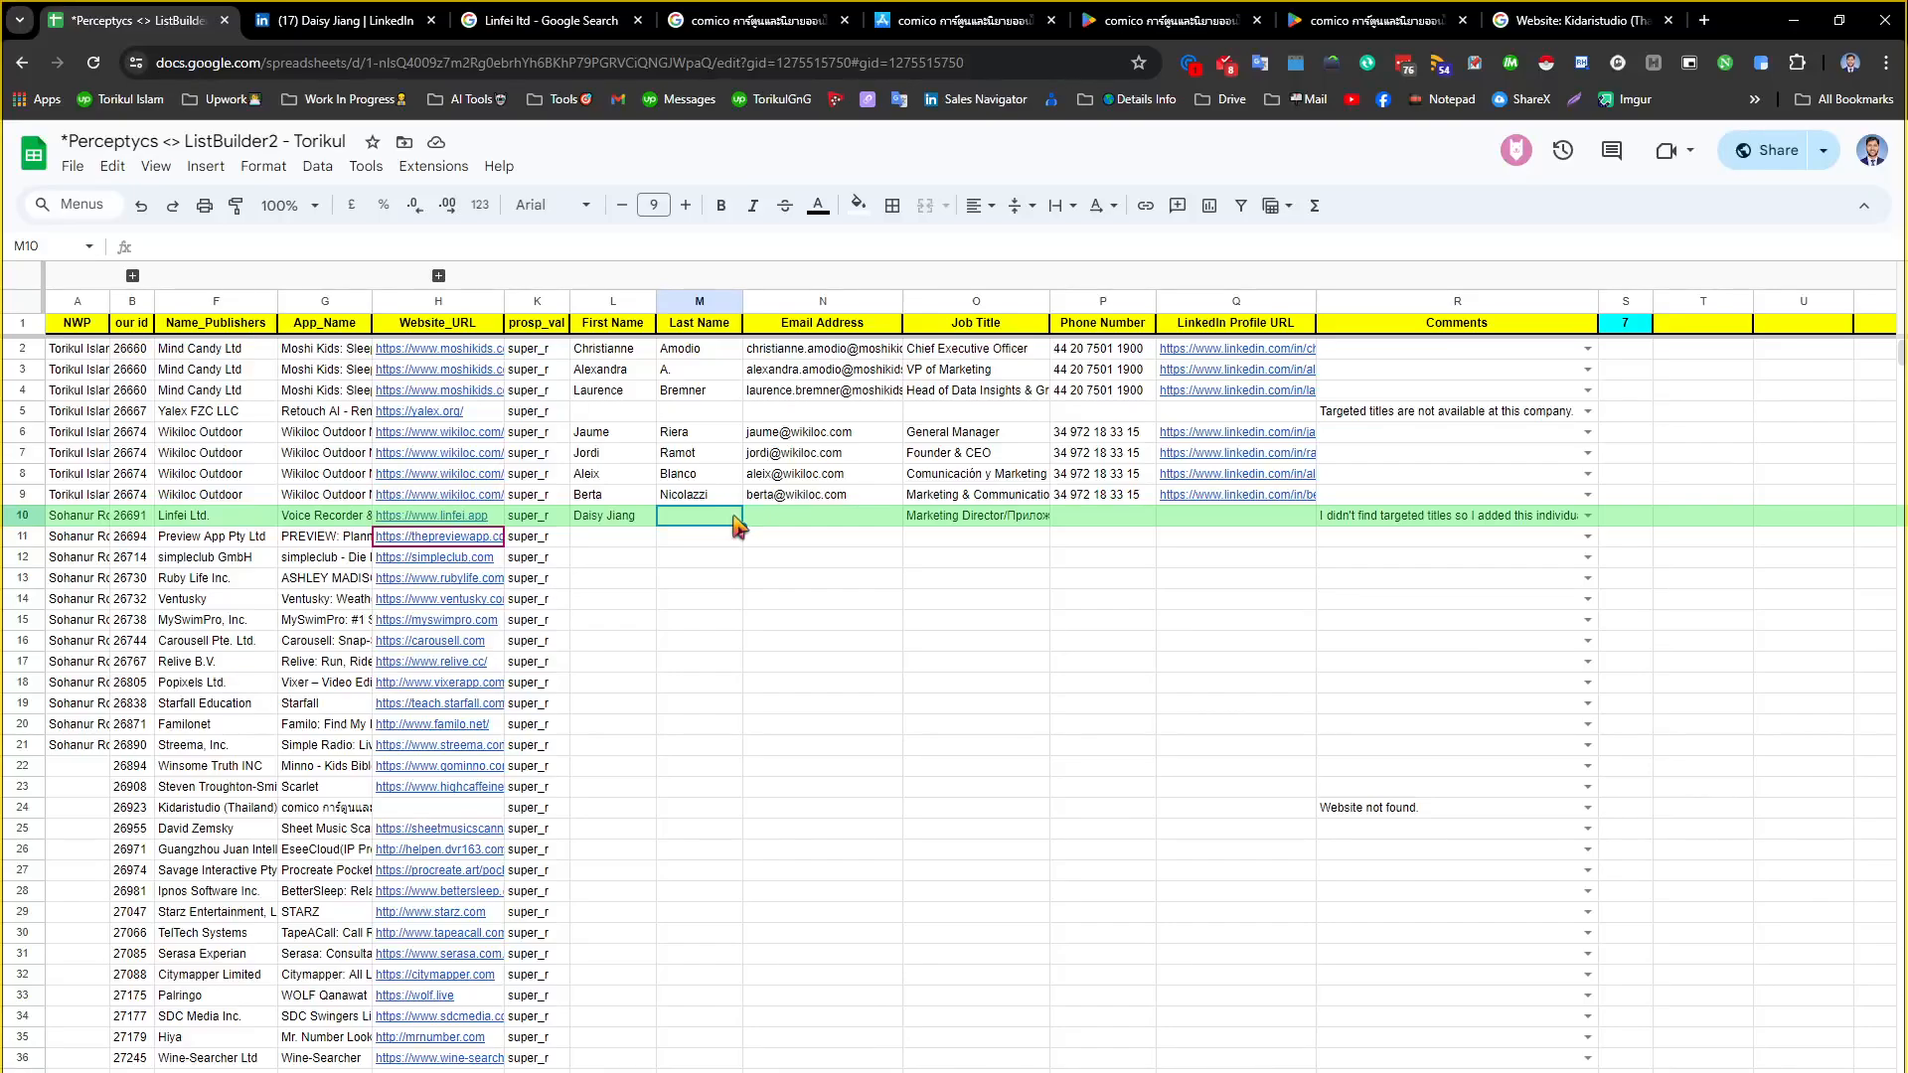
Look through the recent chats in Skype, and return to the sheet with row 10's Email Address cell selected
left_click(1029, 1070)
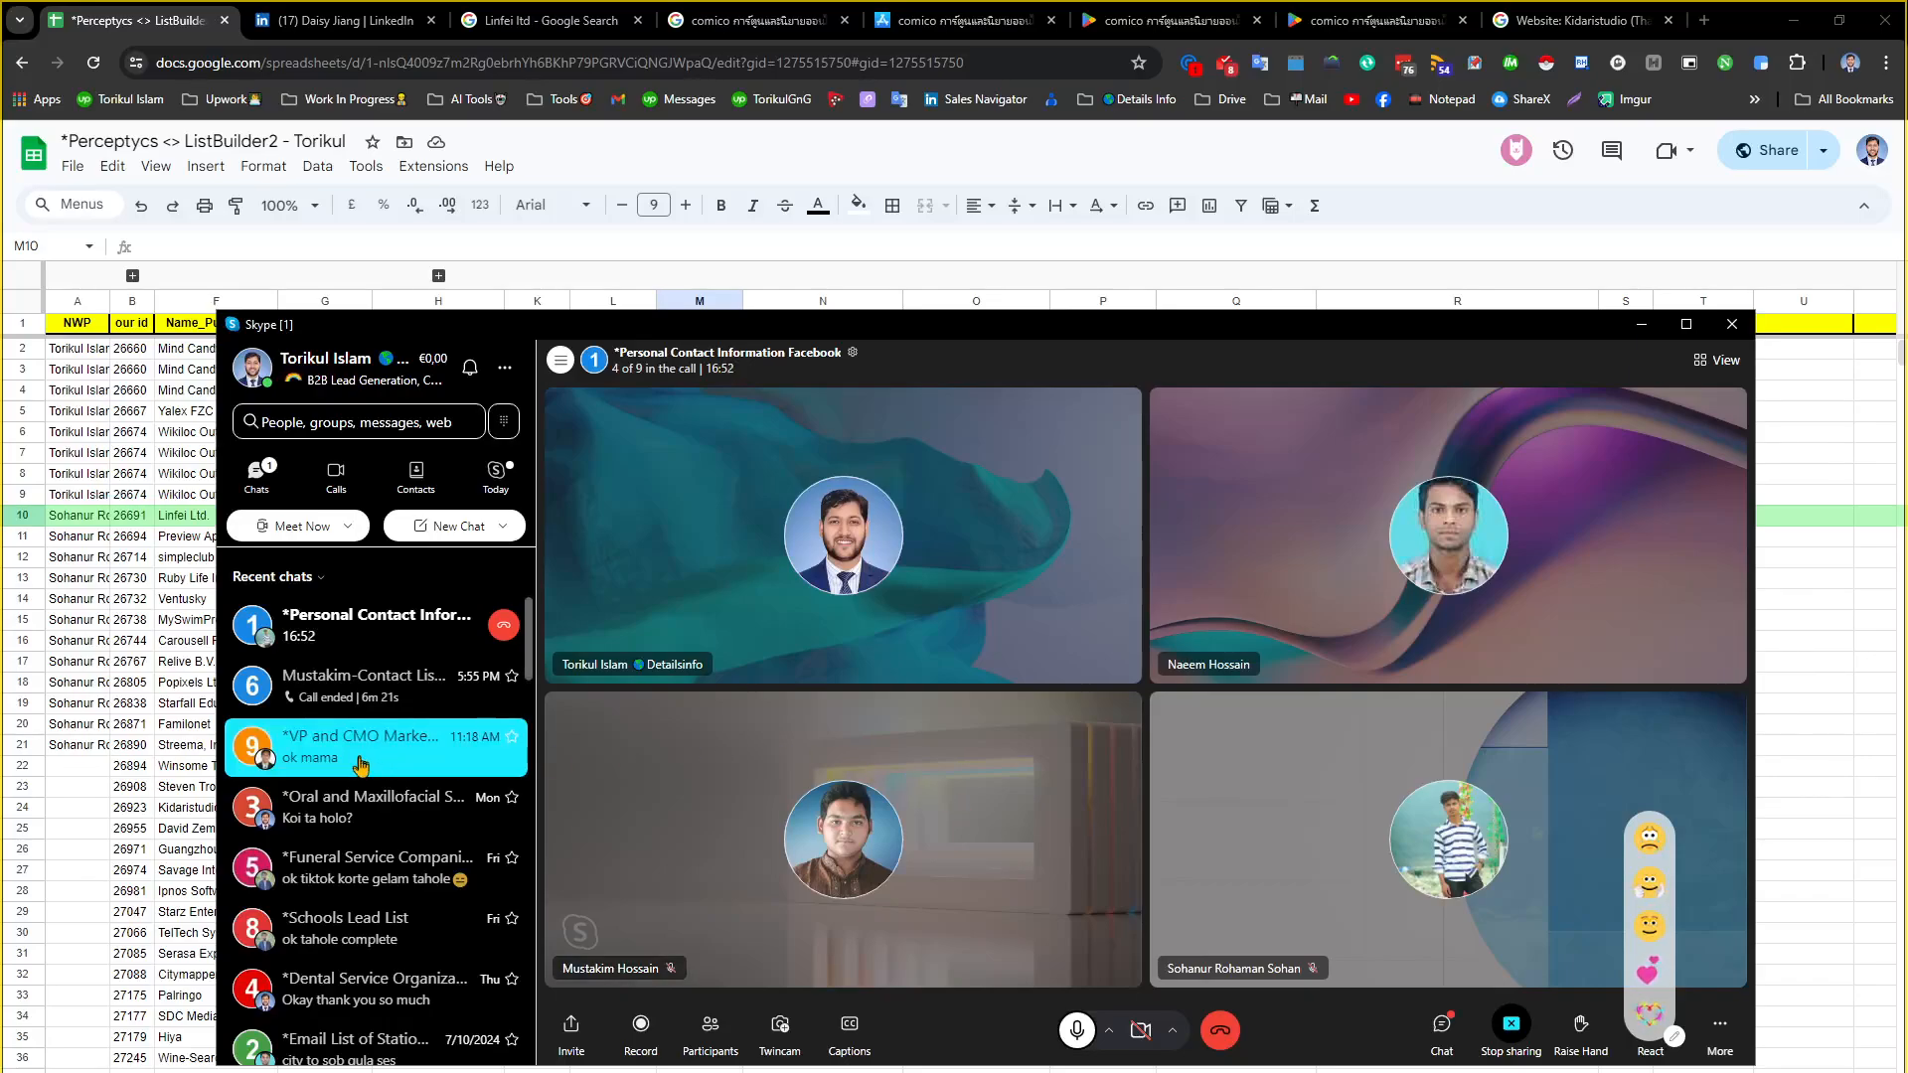
scroll(361, 768, "down", 5)
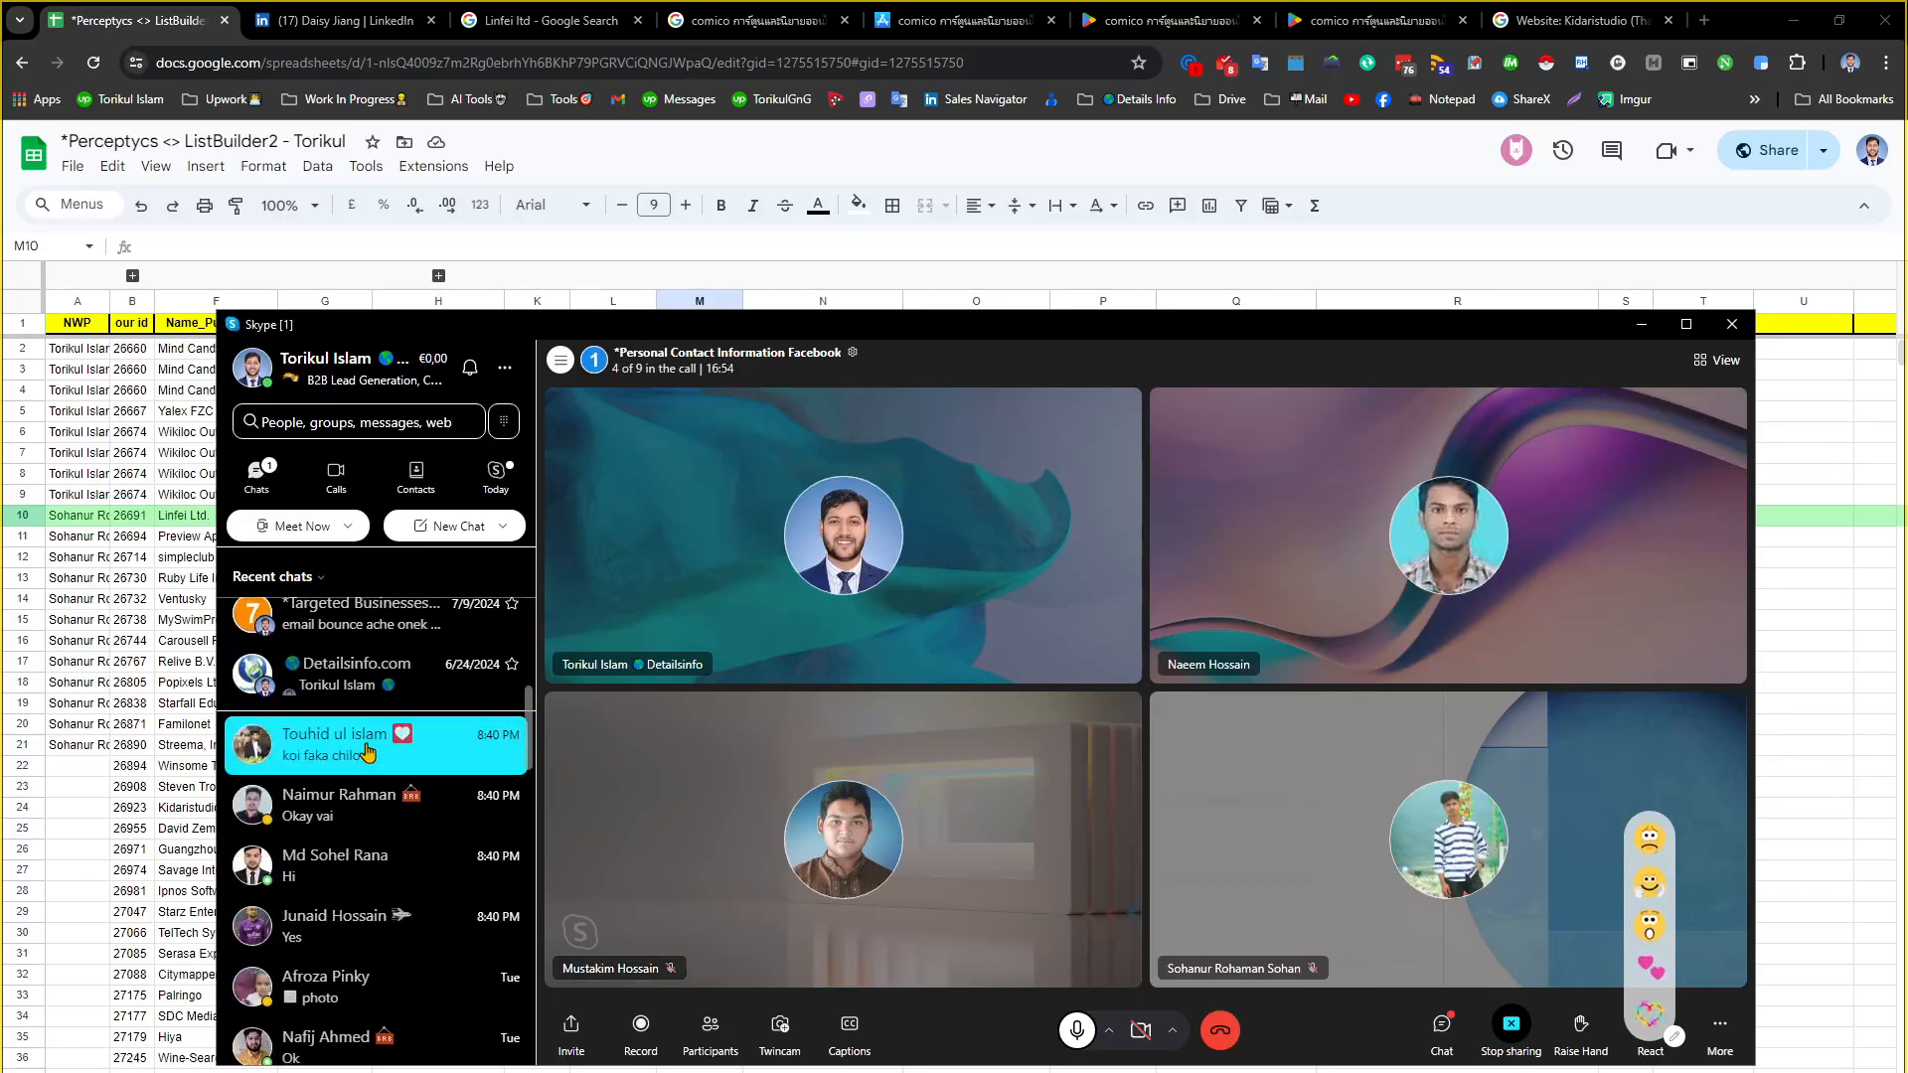
scroll(383, 735, "up", 5)
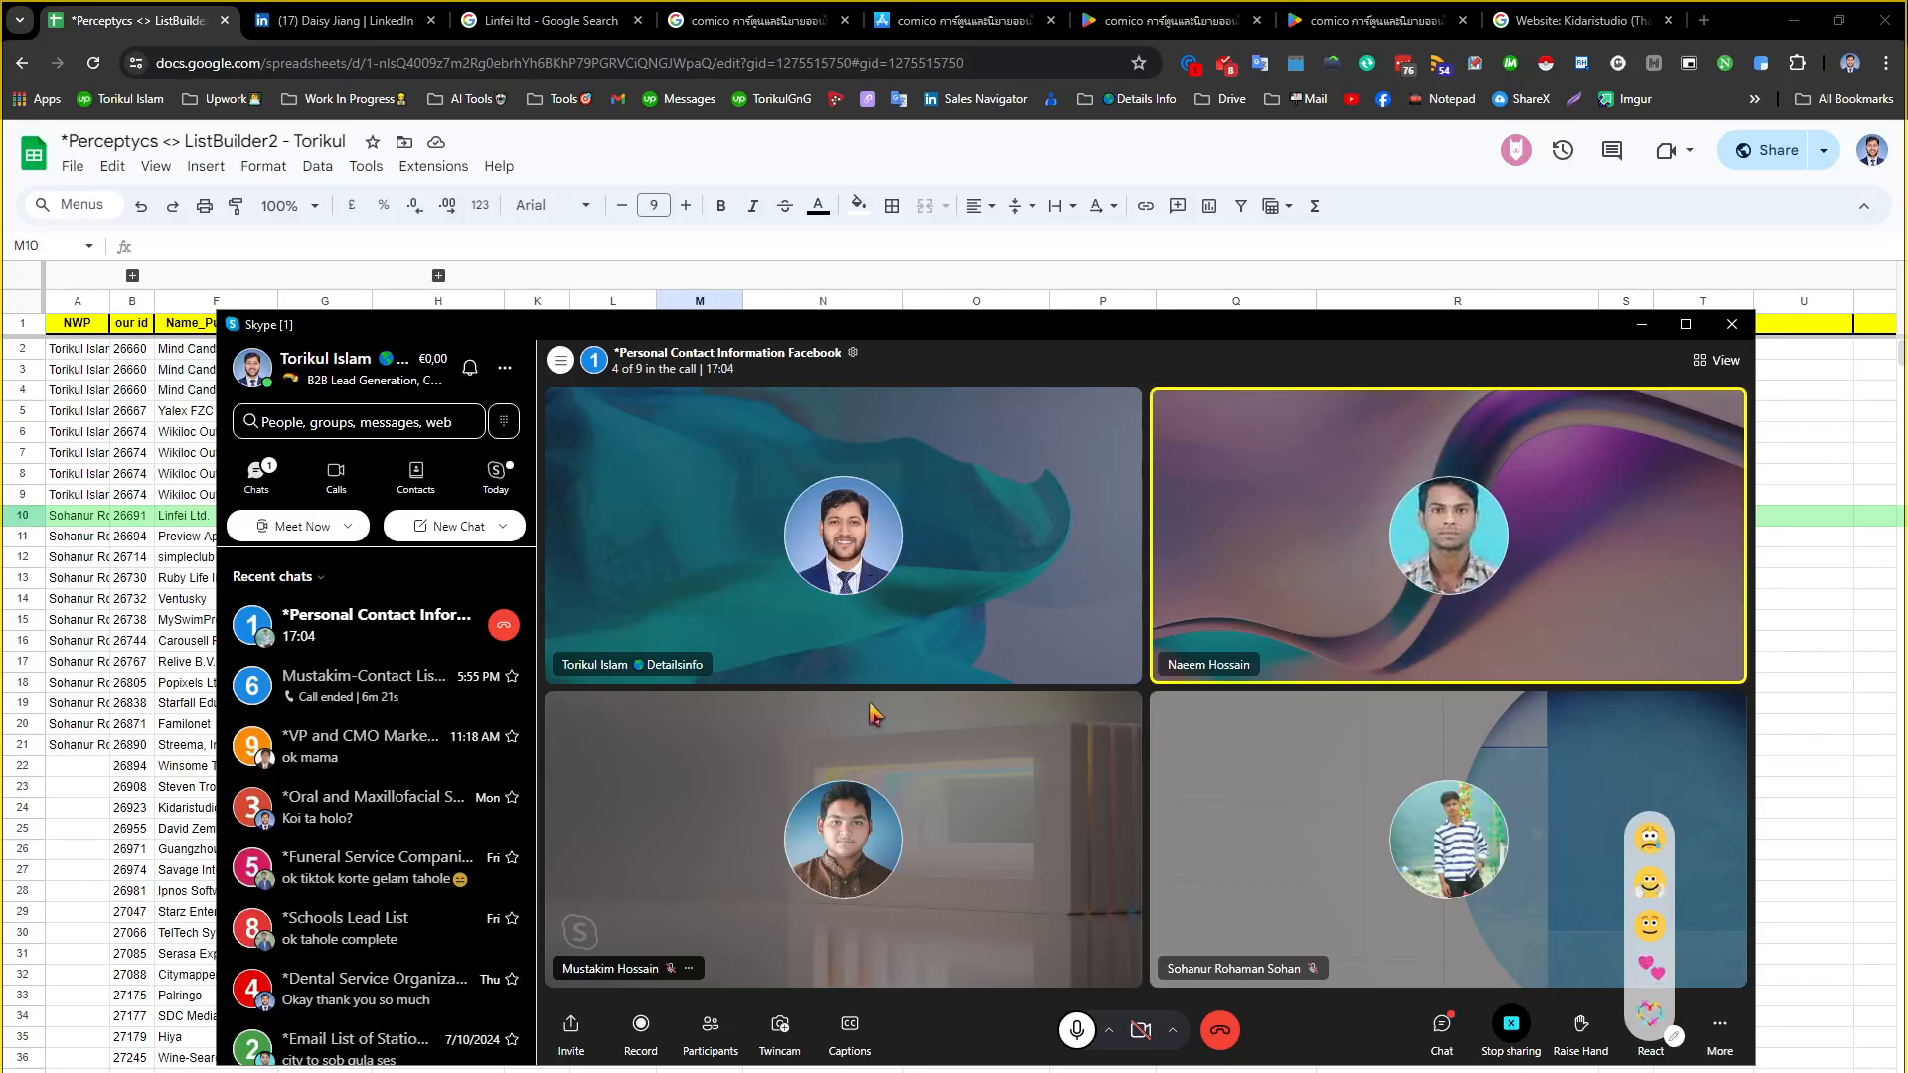
scroll(442, 766, "down", 3)
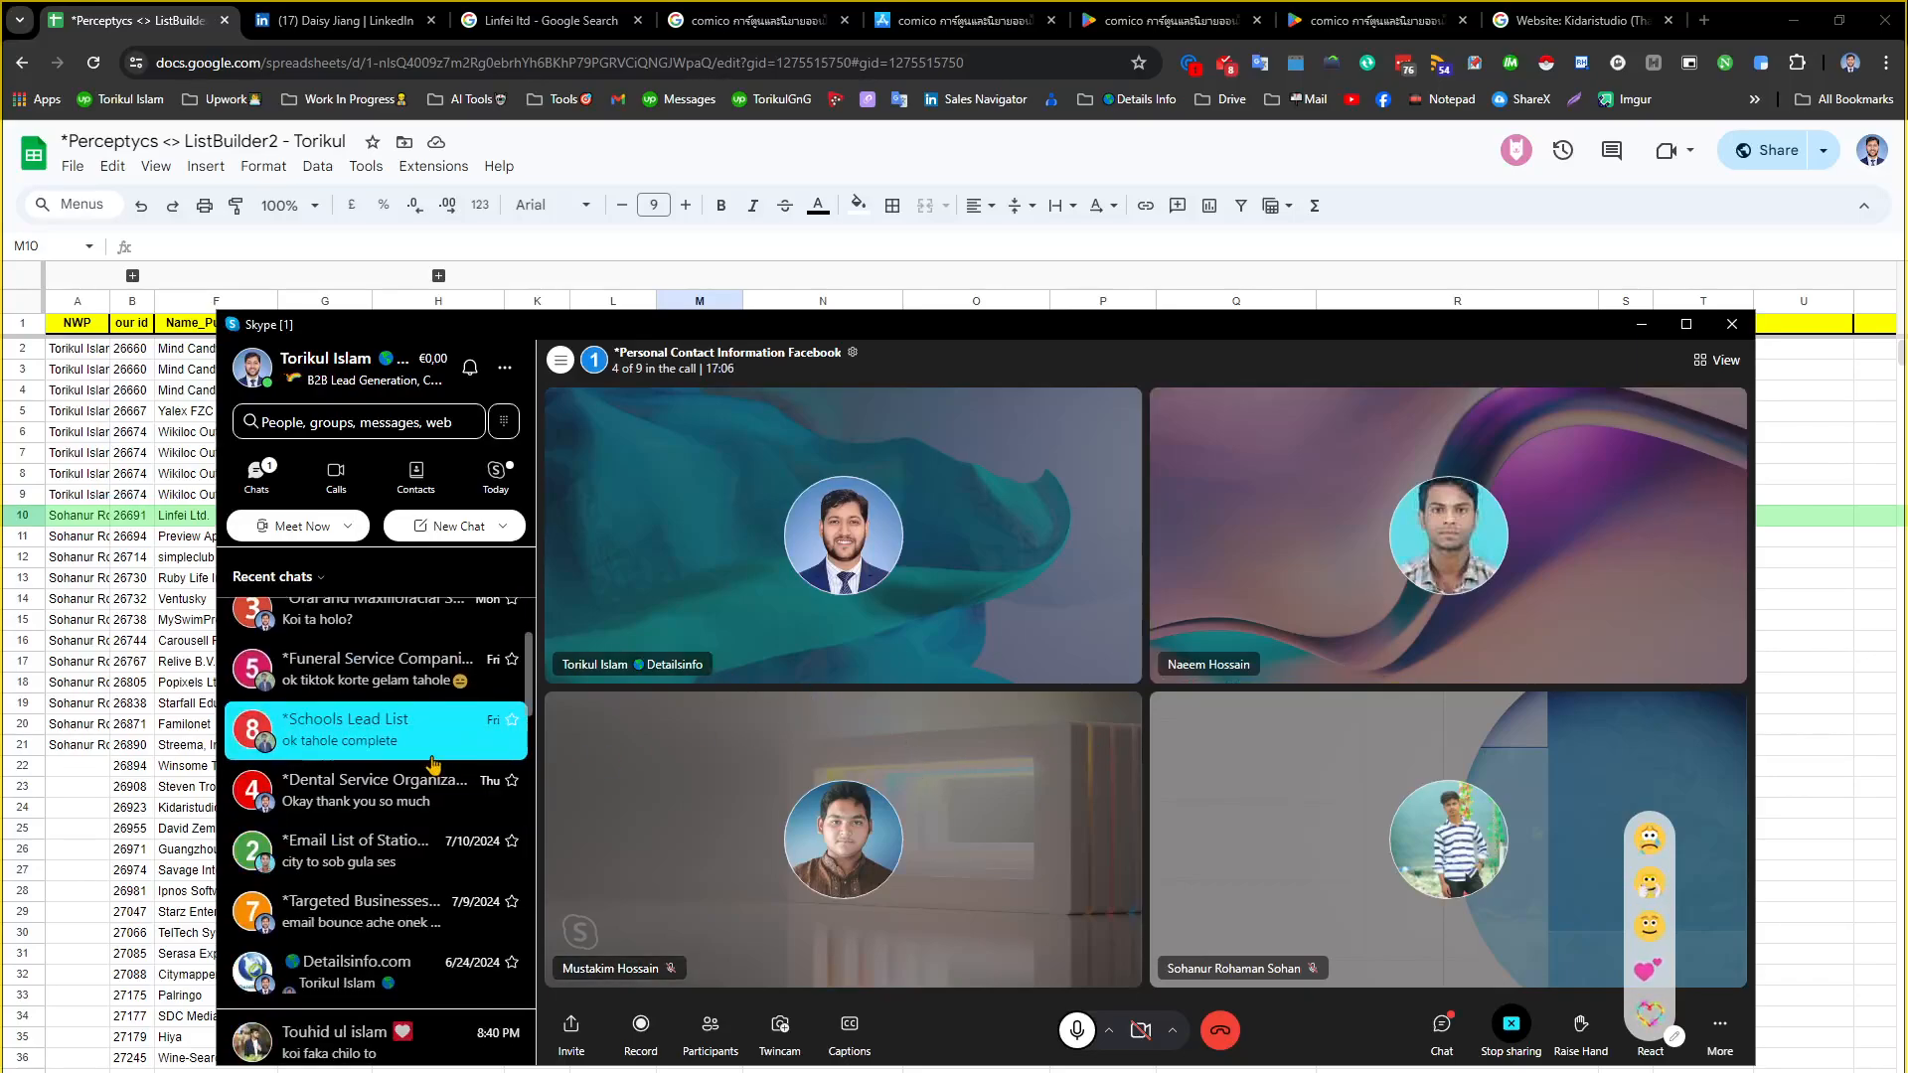
scroll(437, 765, "down", 3)
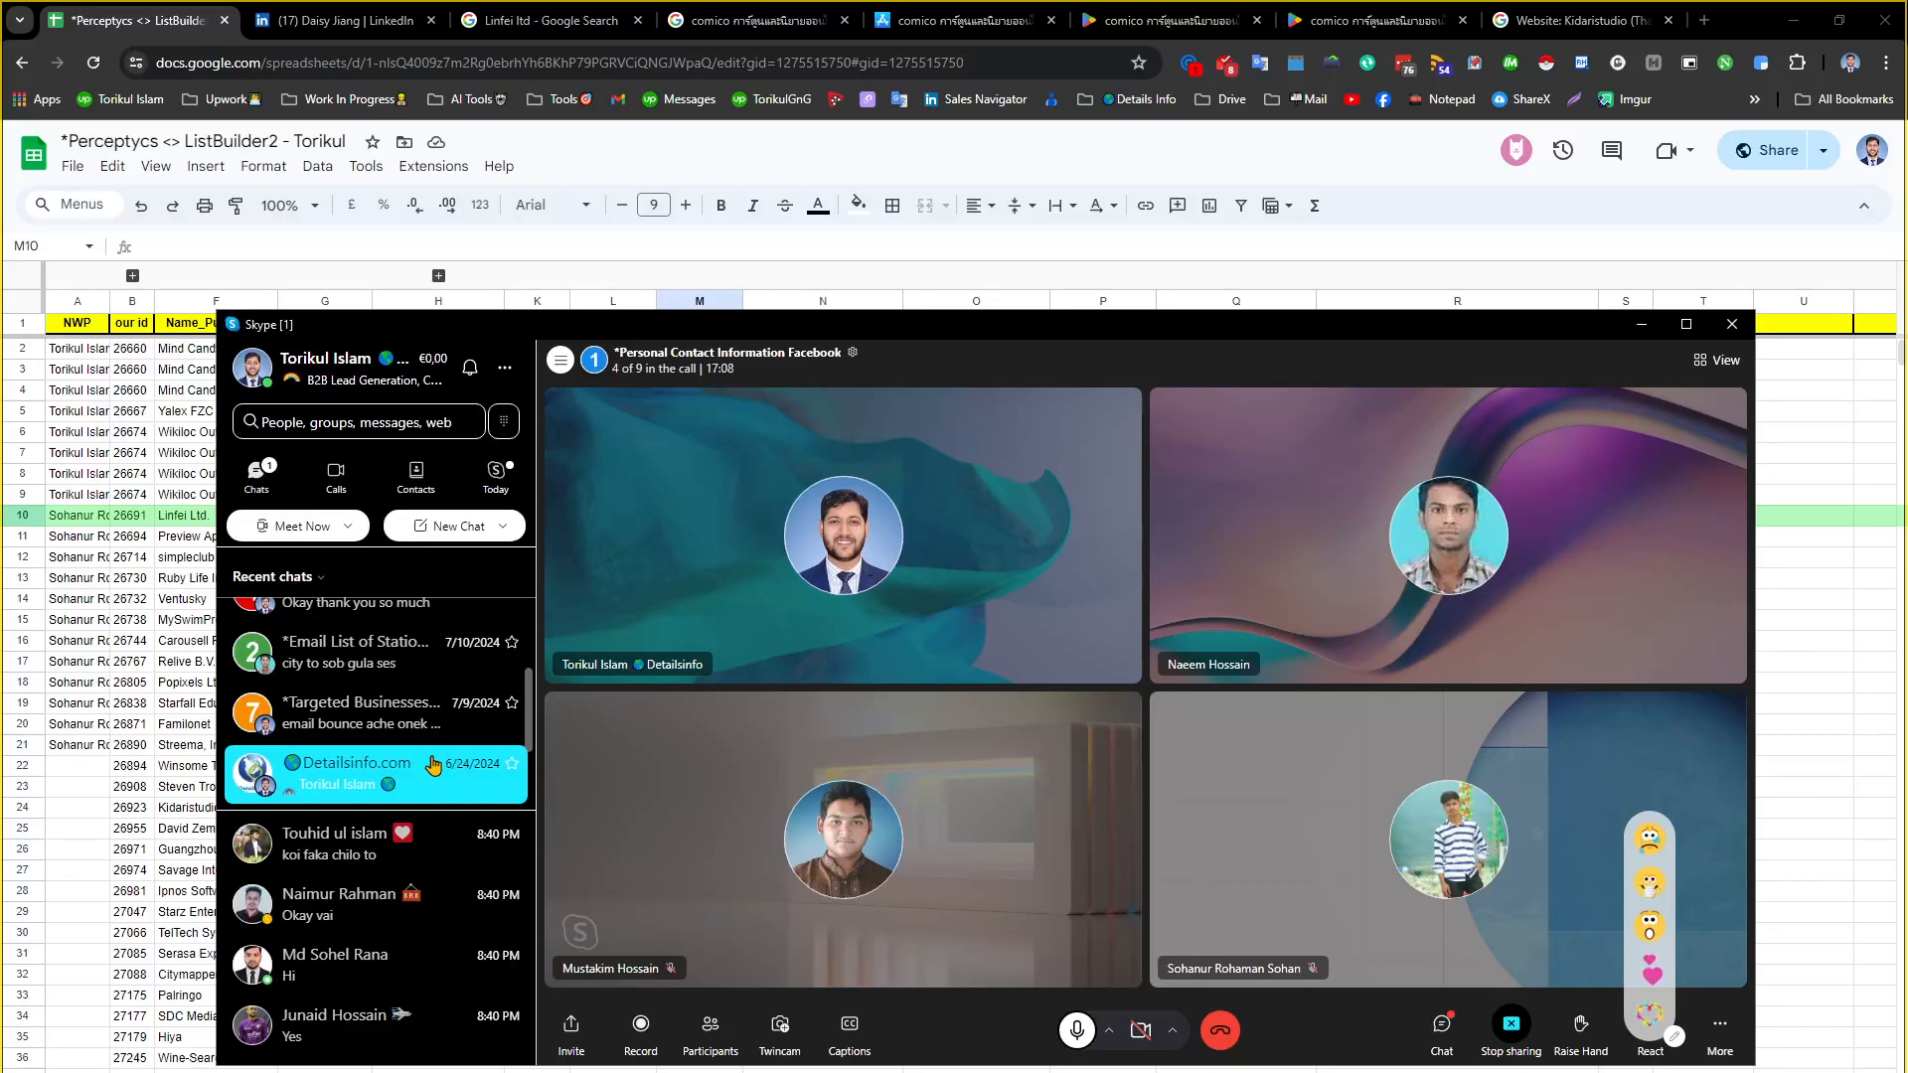
scroll(433, 764, "up", 3)
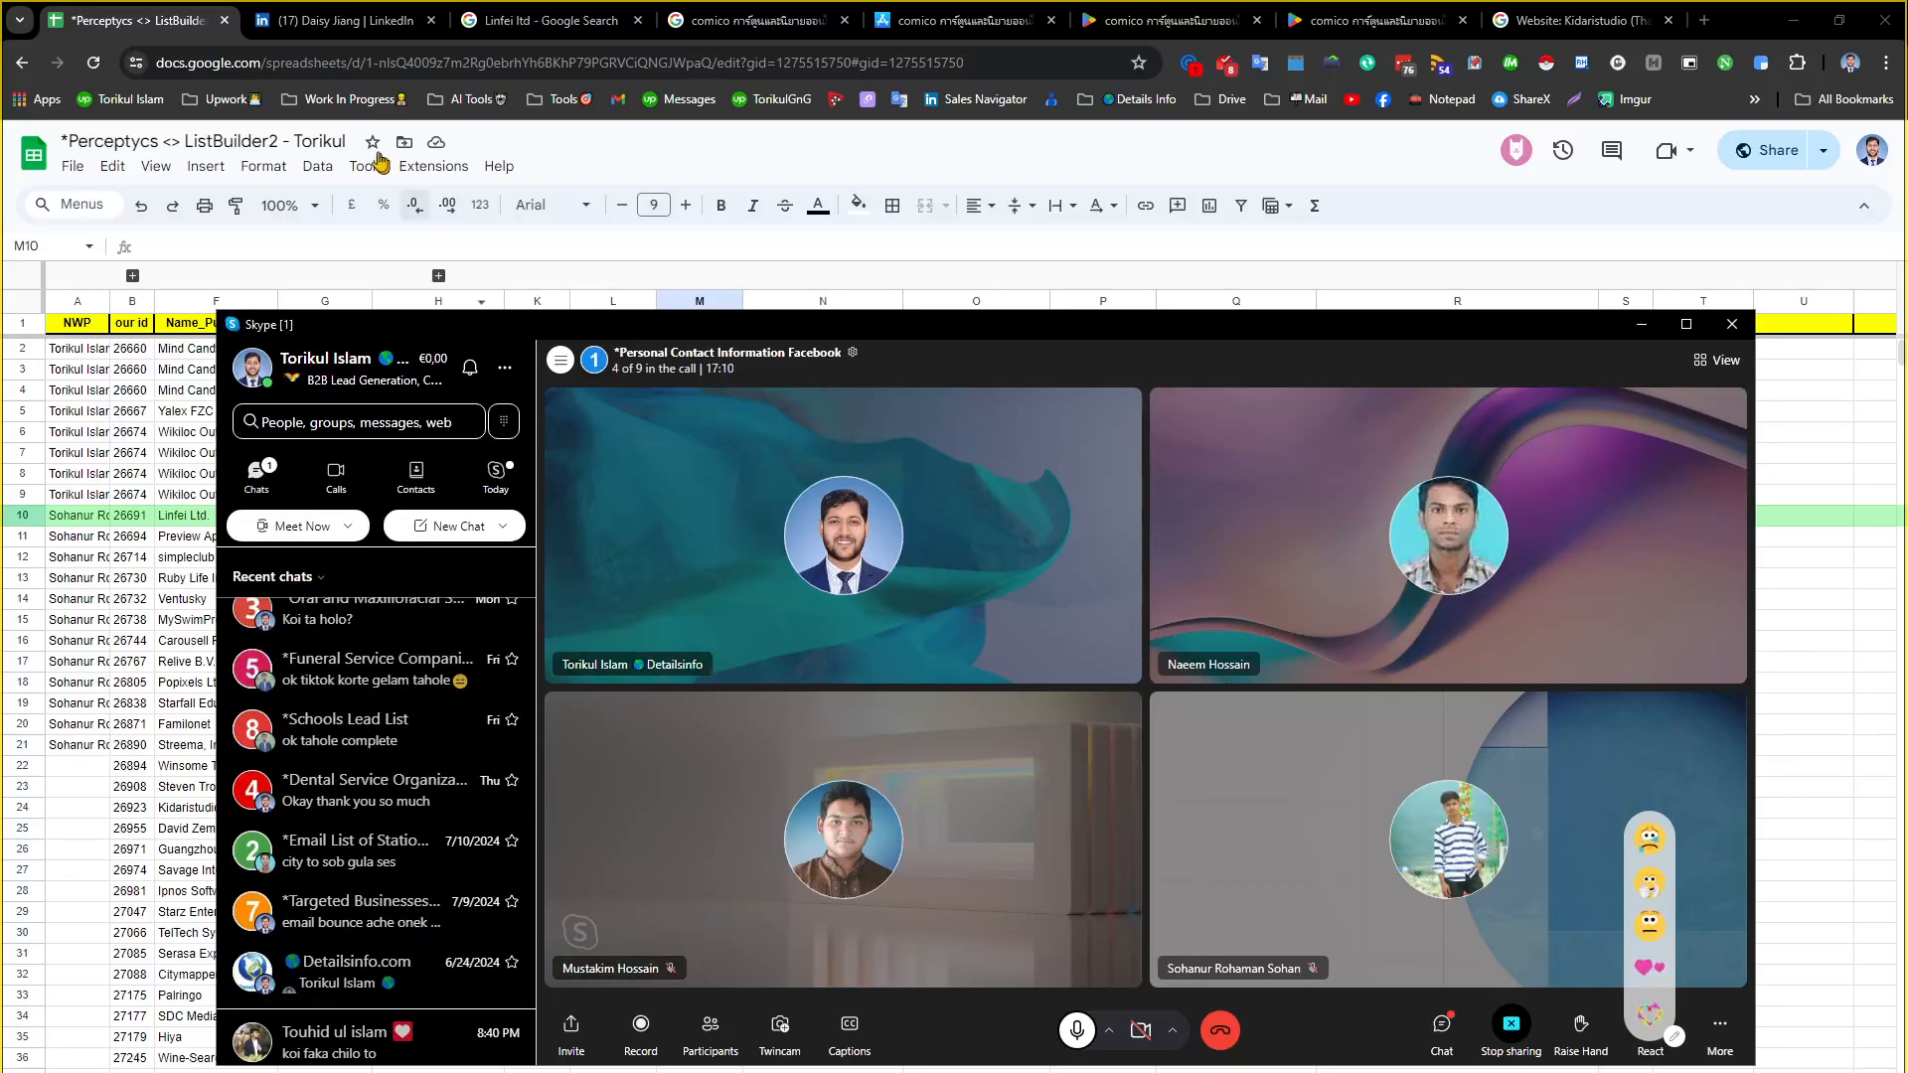
left_click(117, 14)
left_click(820, 515)
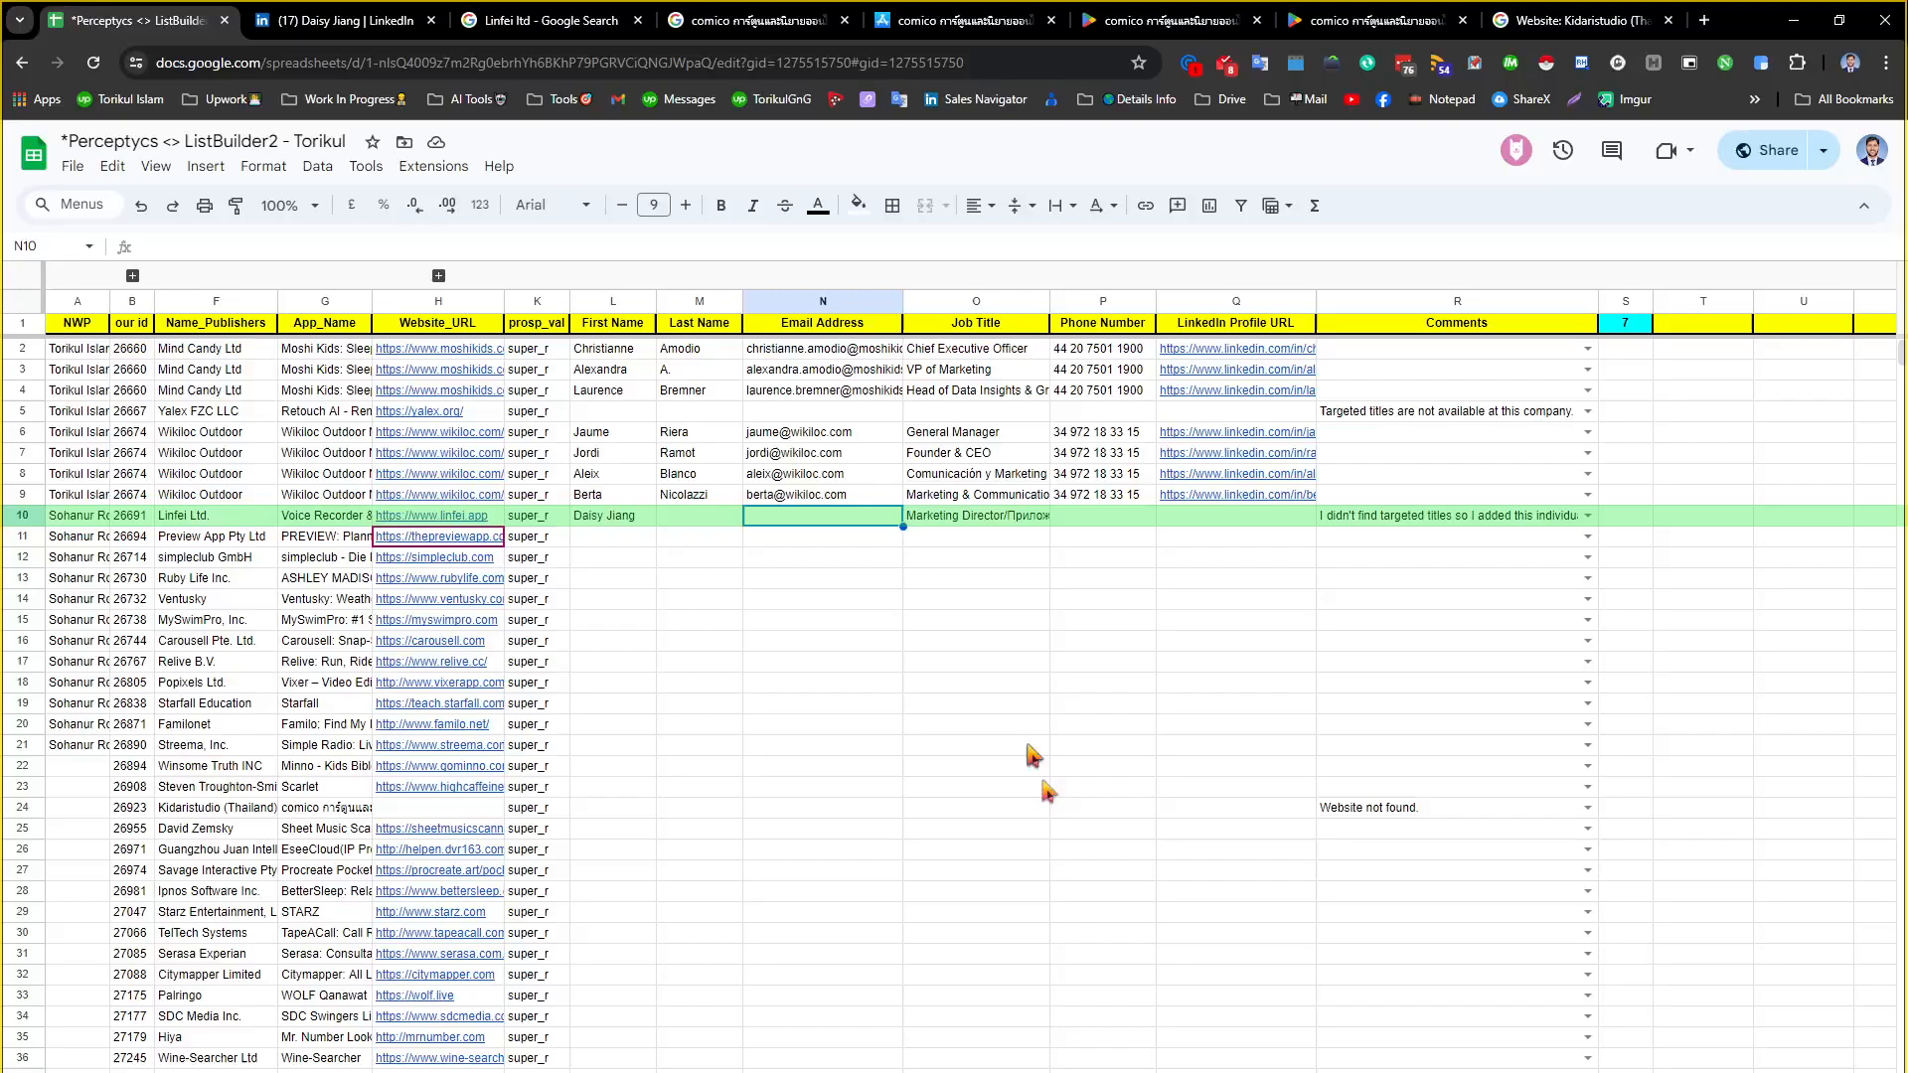
Switch to Skype, open the group call's chat and look back through its messages for the shared screenshot
left_click(1073, 1072)
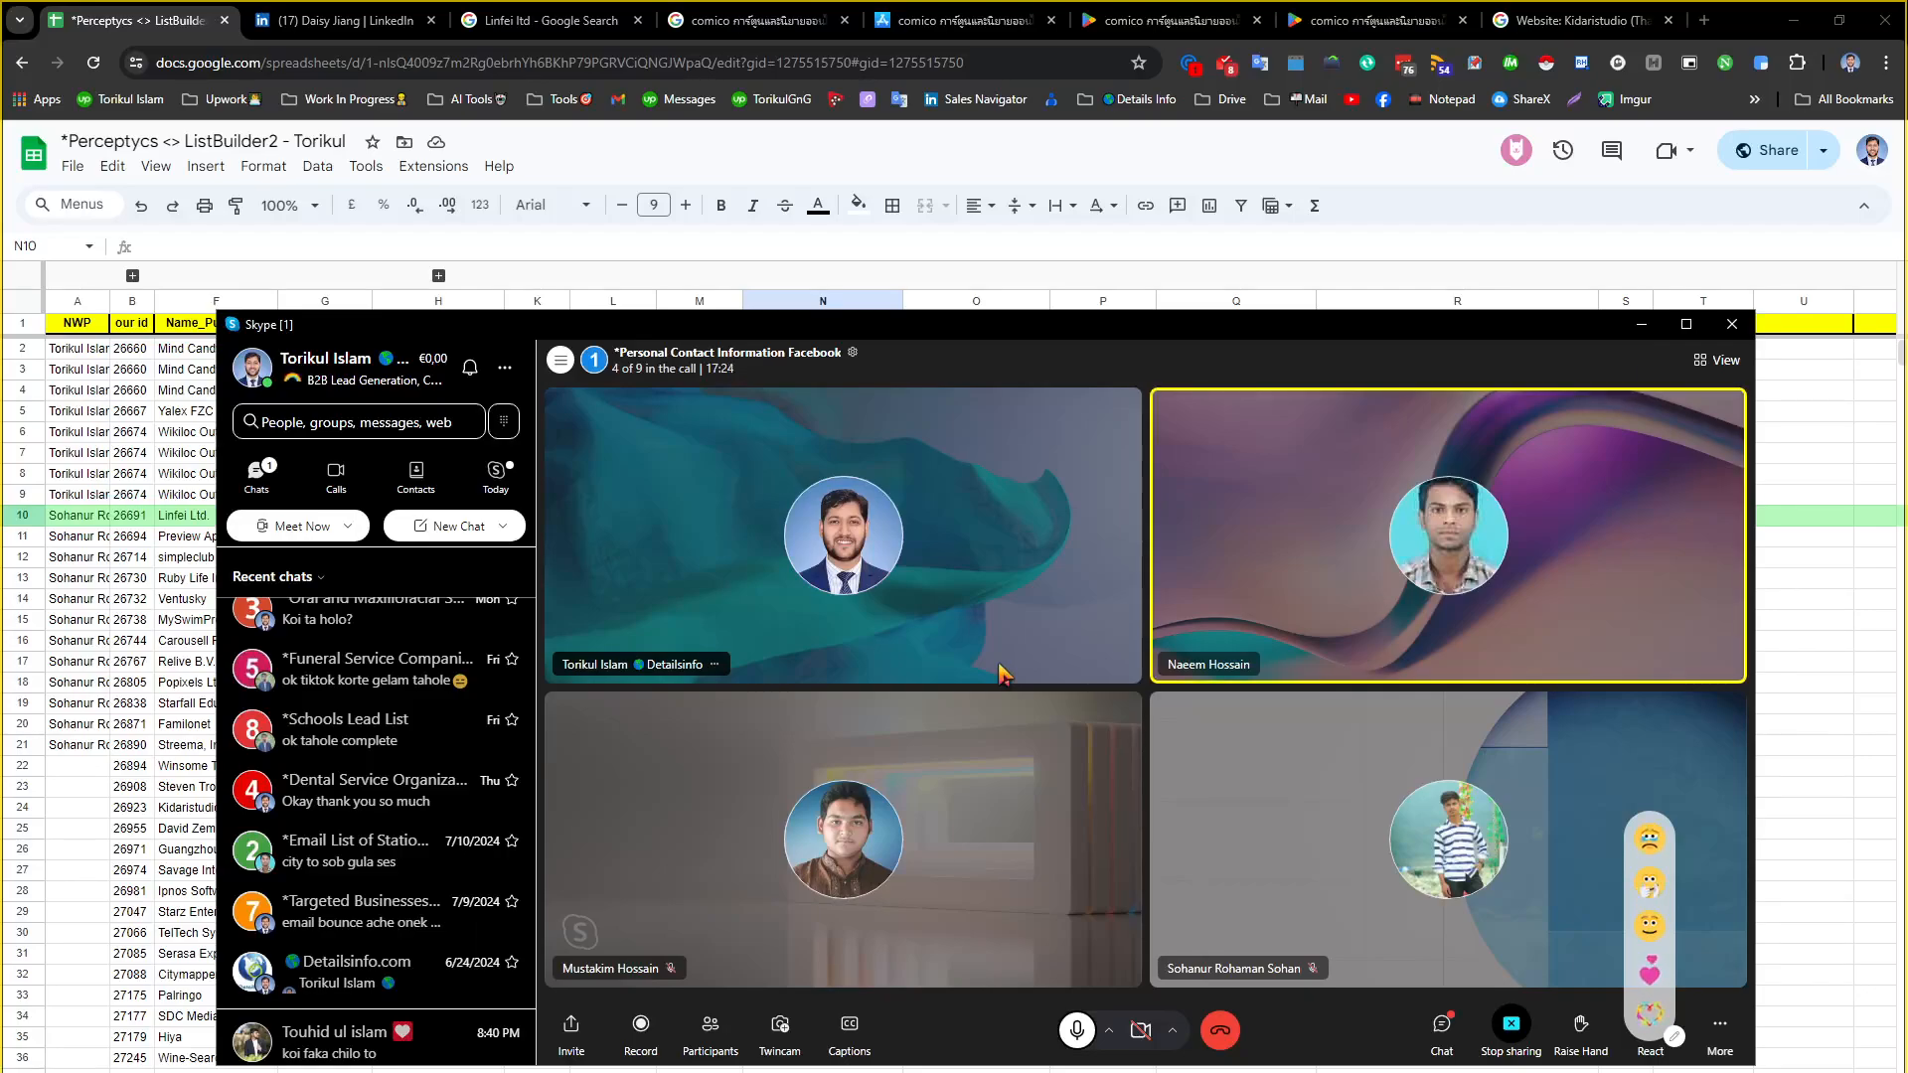
scroll(467, 735, "up", 3)
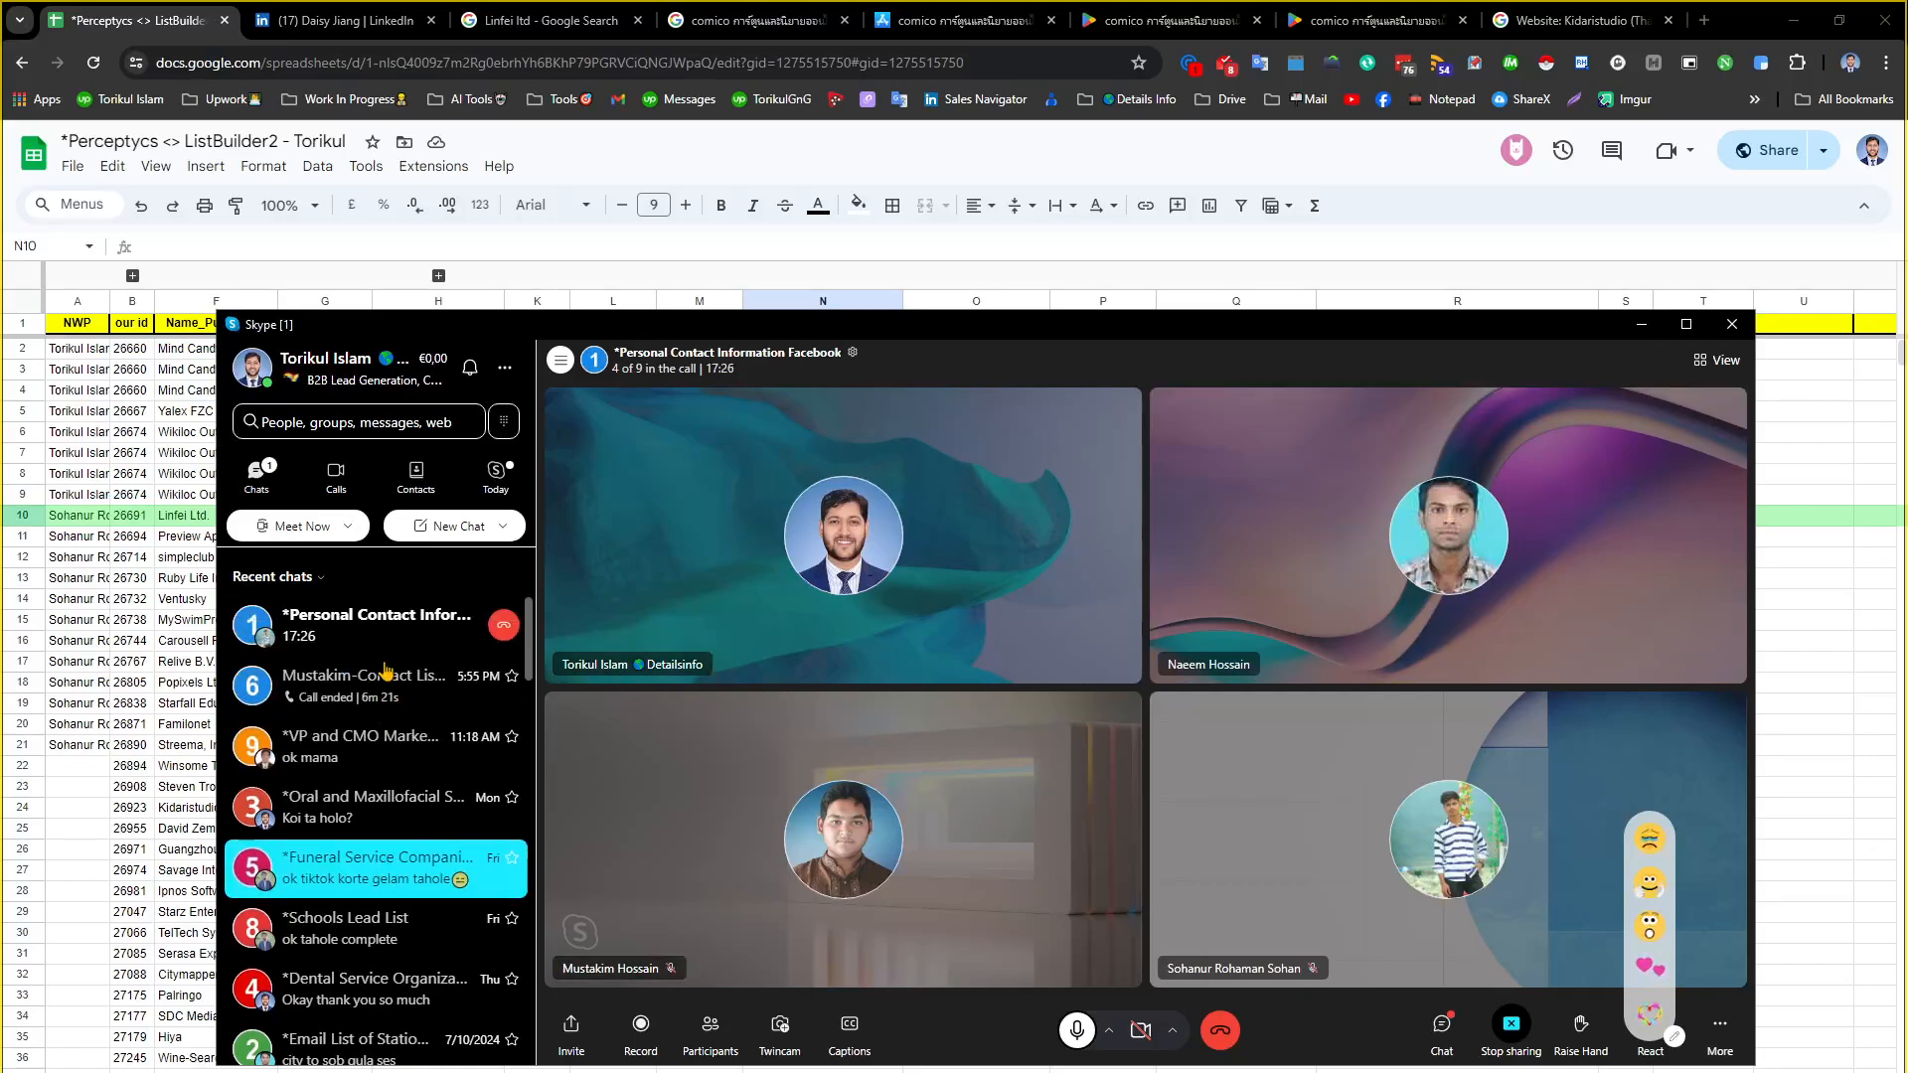
left_click(1442, 1029)
scroll(1551, 676, "up", 4)
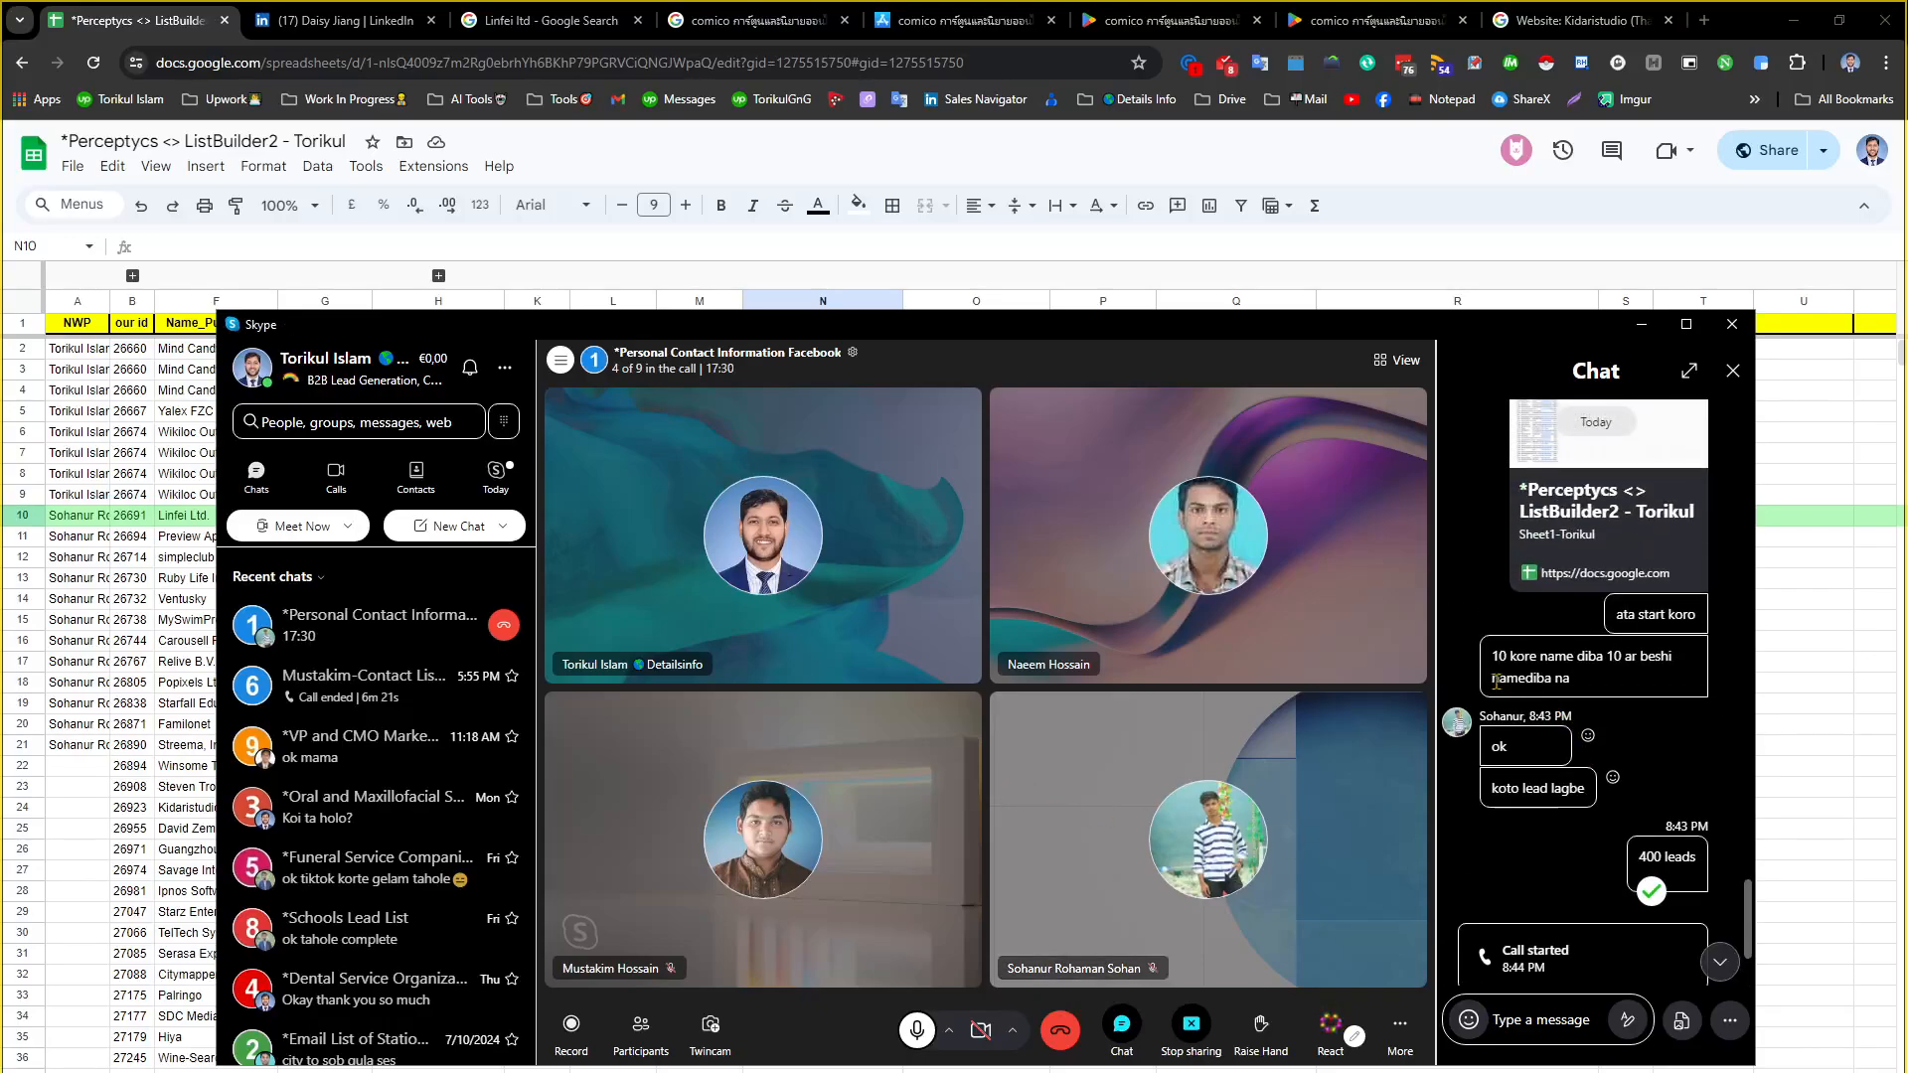
scroll(1514, 687, "up", 3)
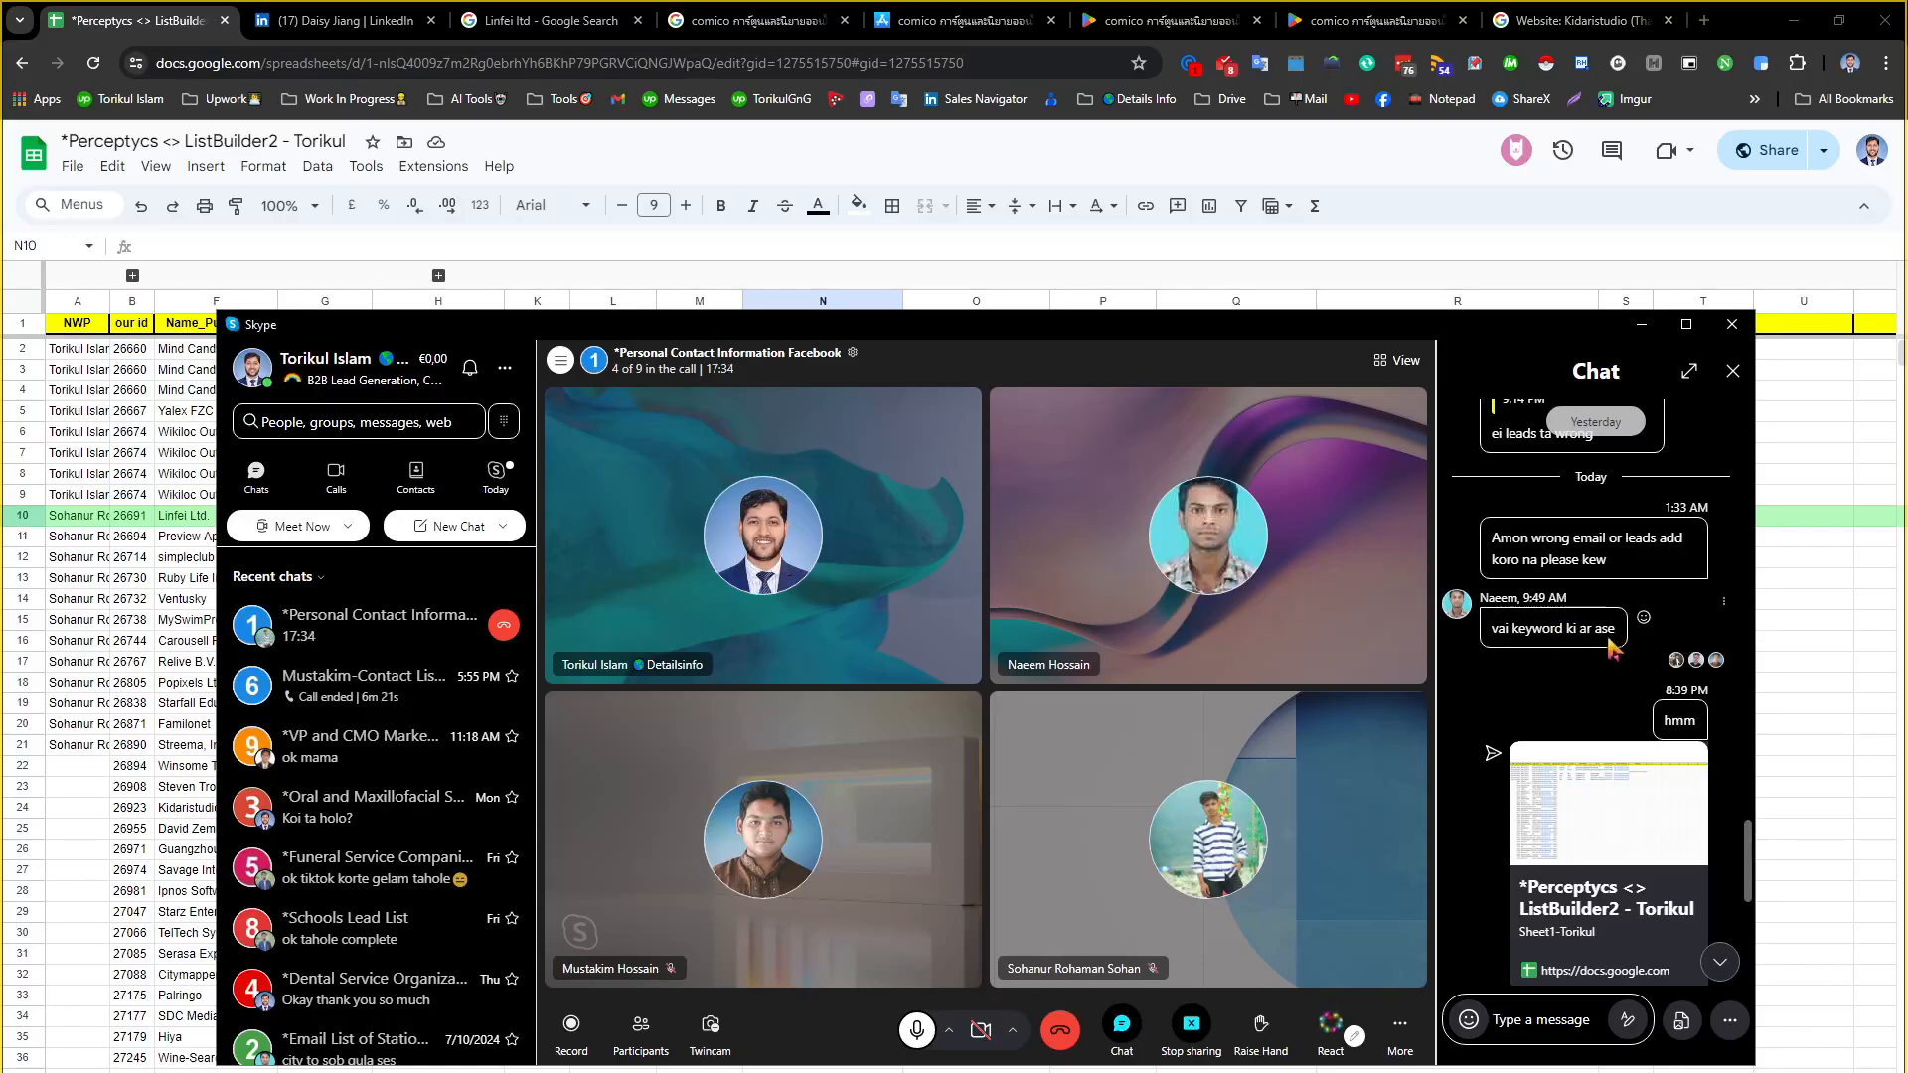
scroll(1530, 661, "down", 8)
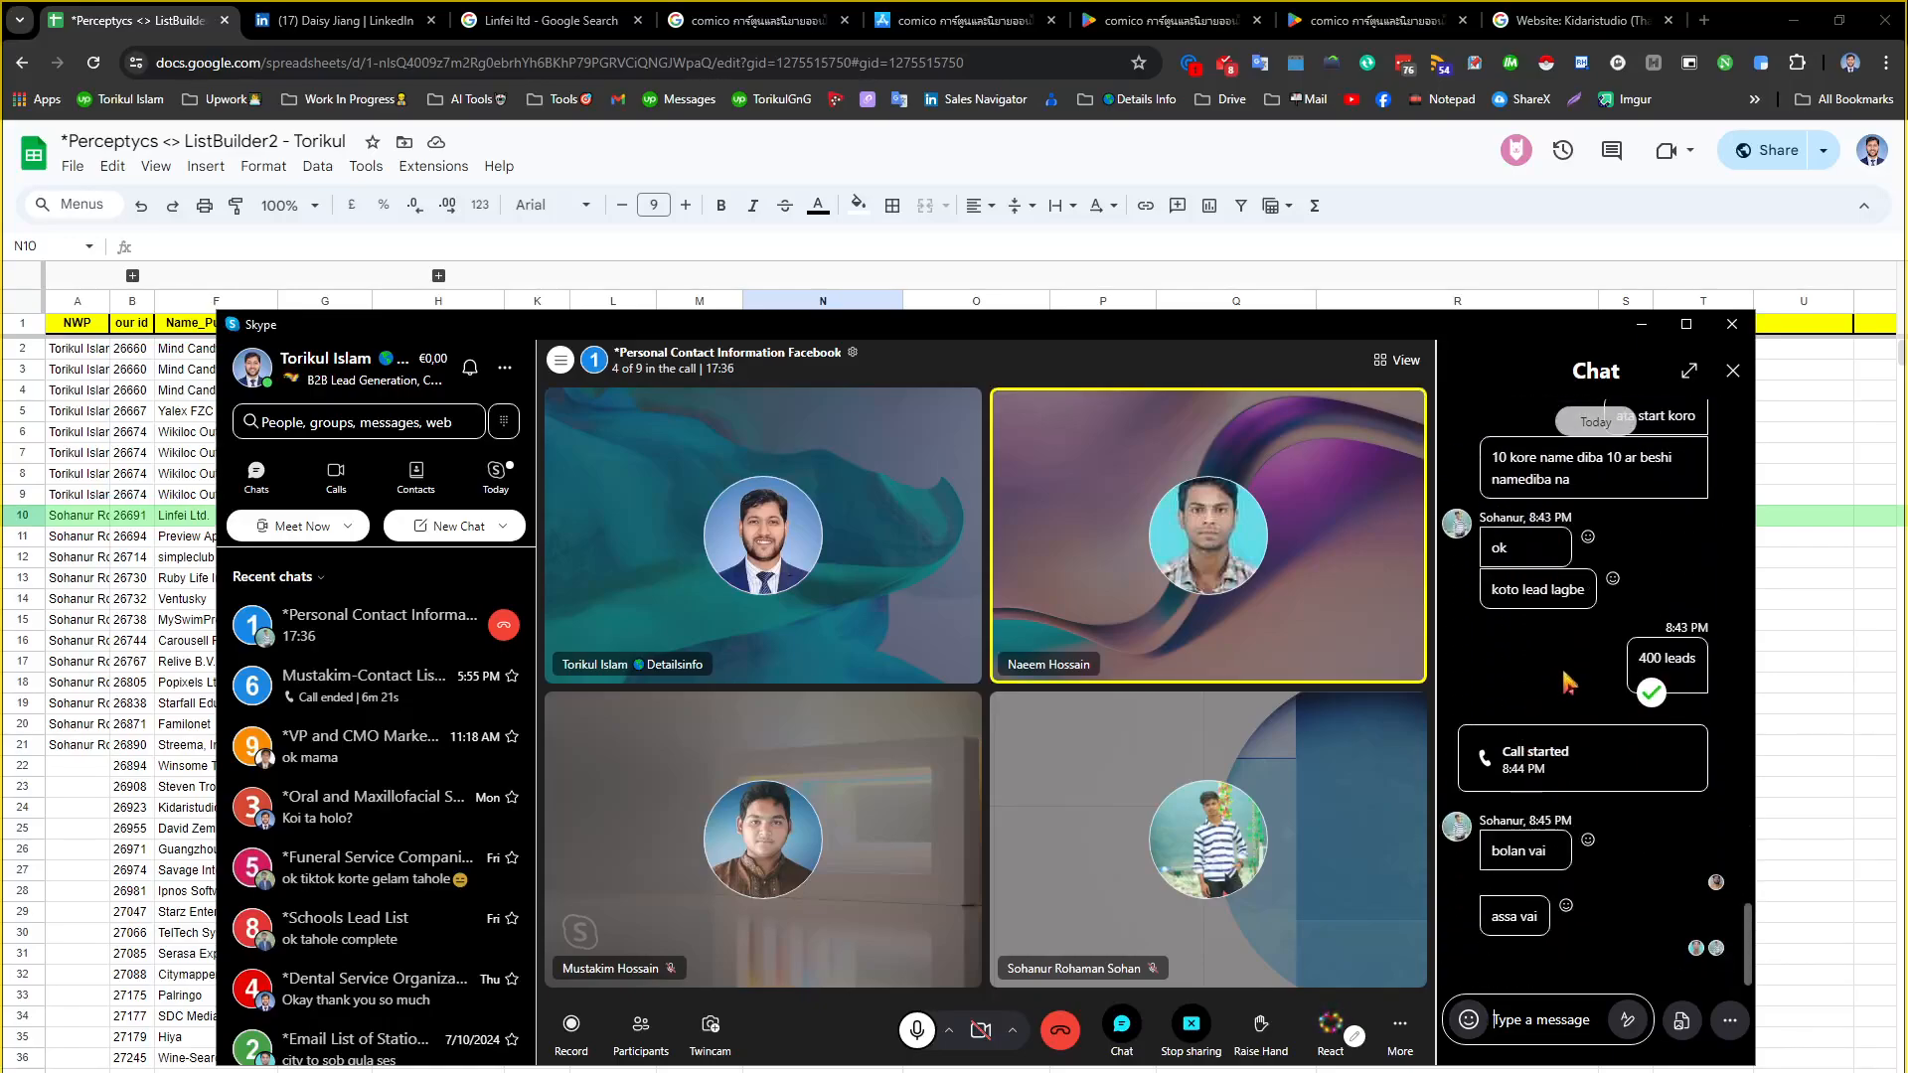
scroll(1580, 721, "up", 8)
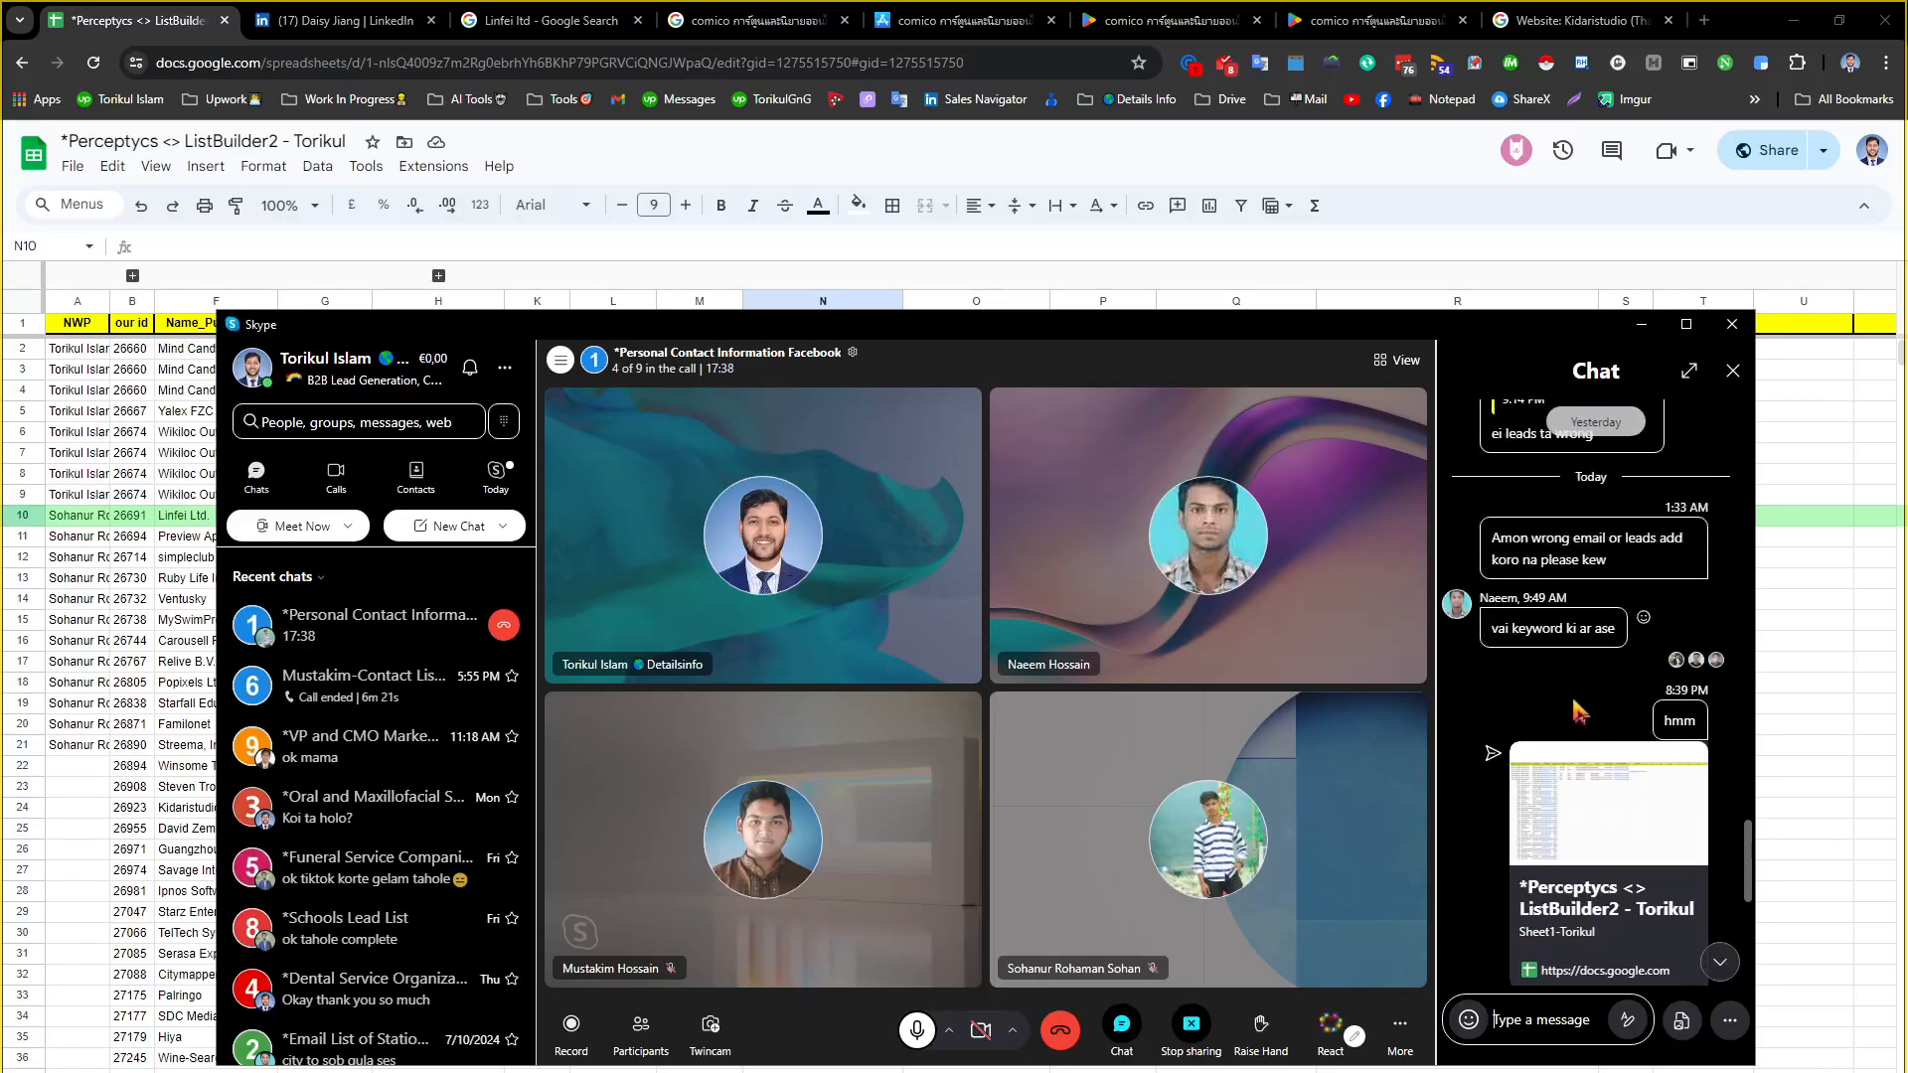
scroll(1571, 676, "up", 5)
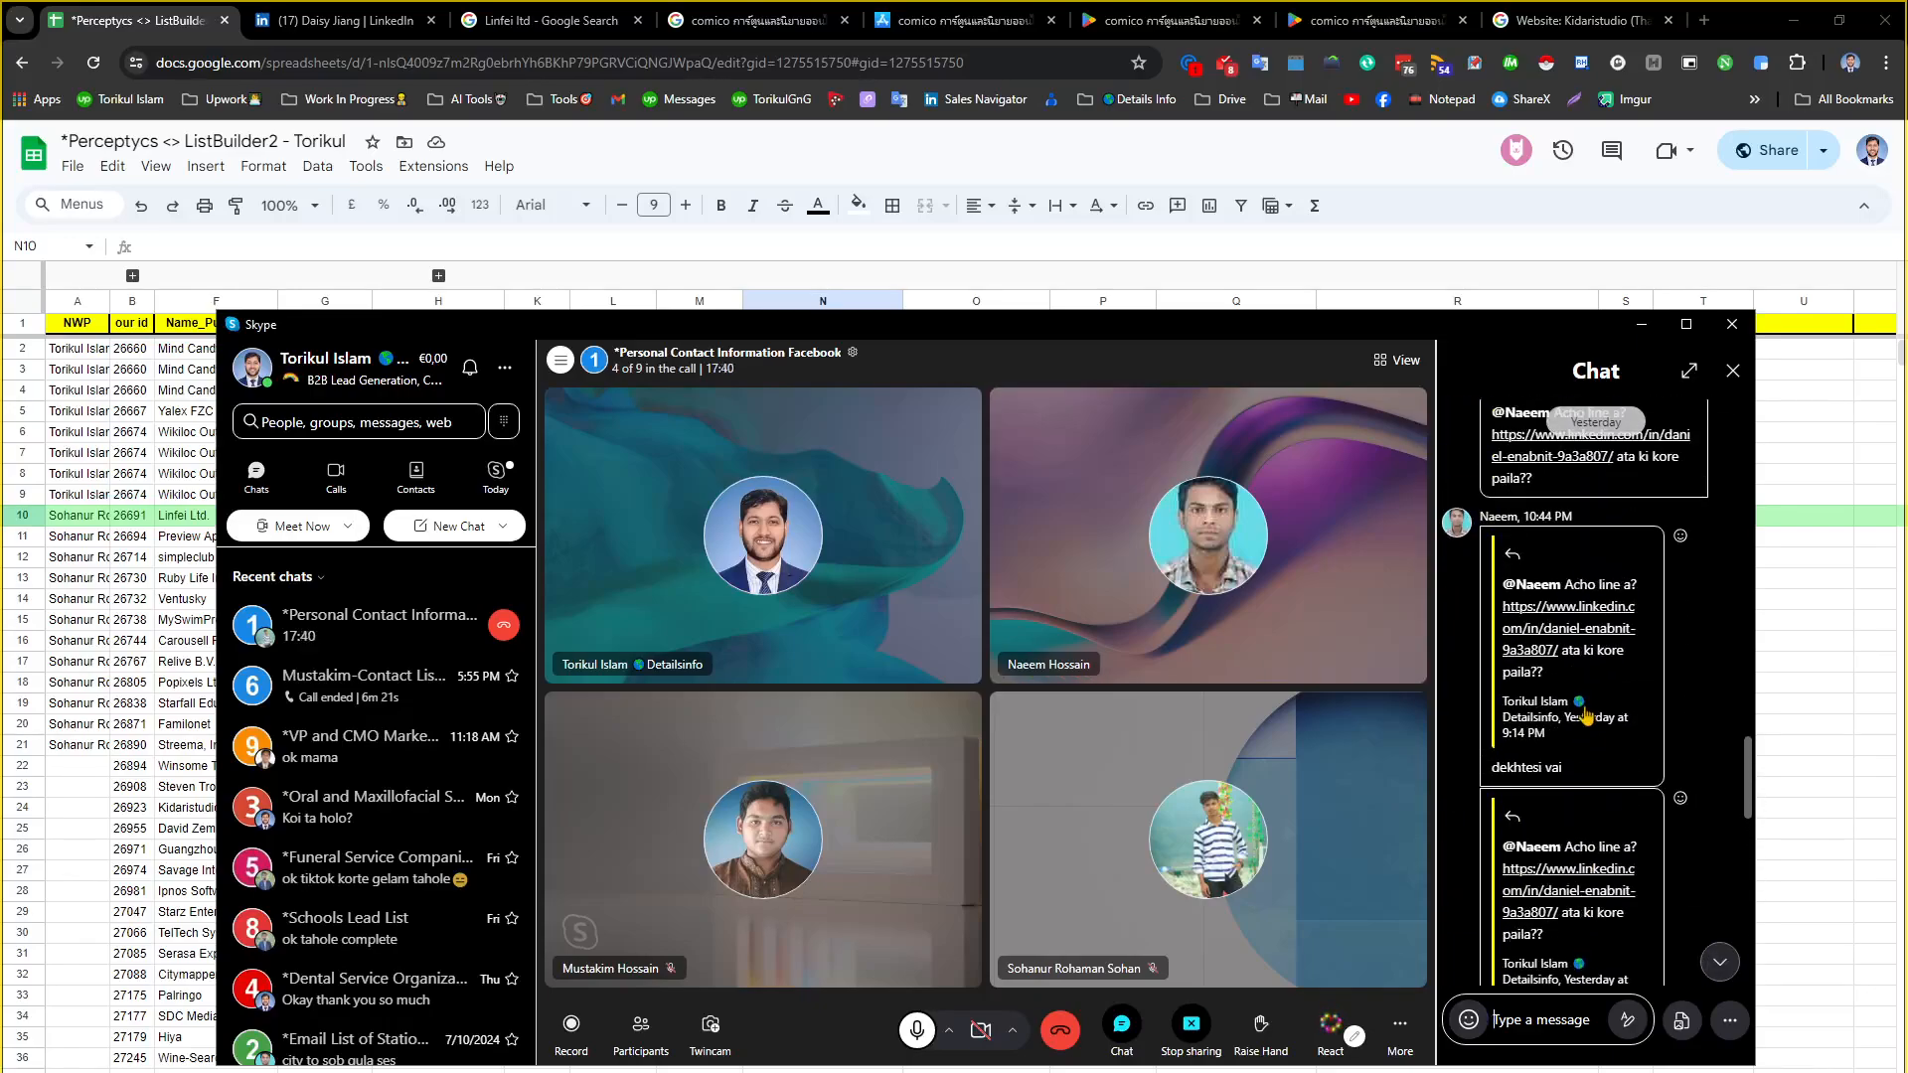
scroll(1584, 706, "down", 8)
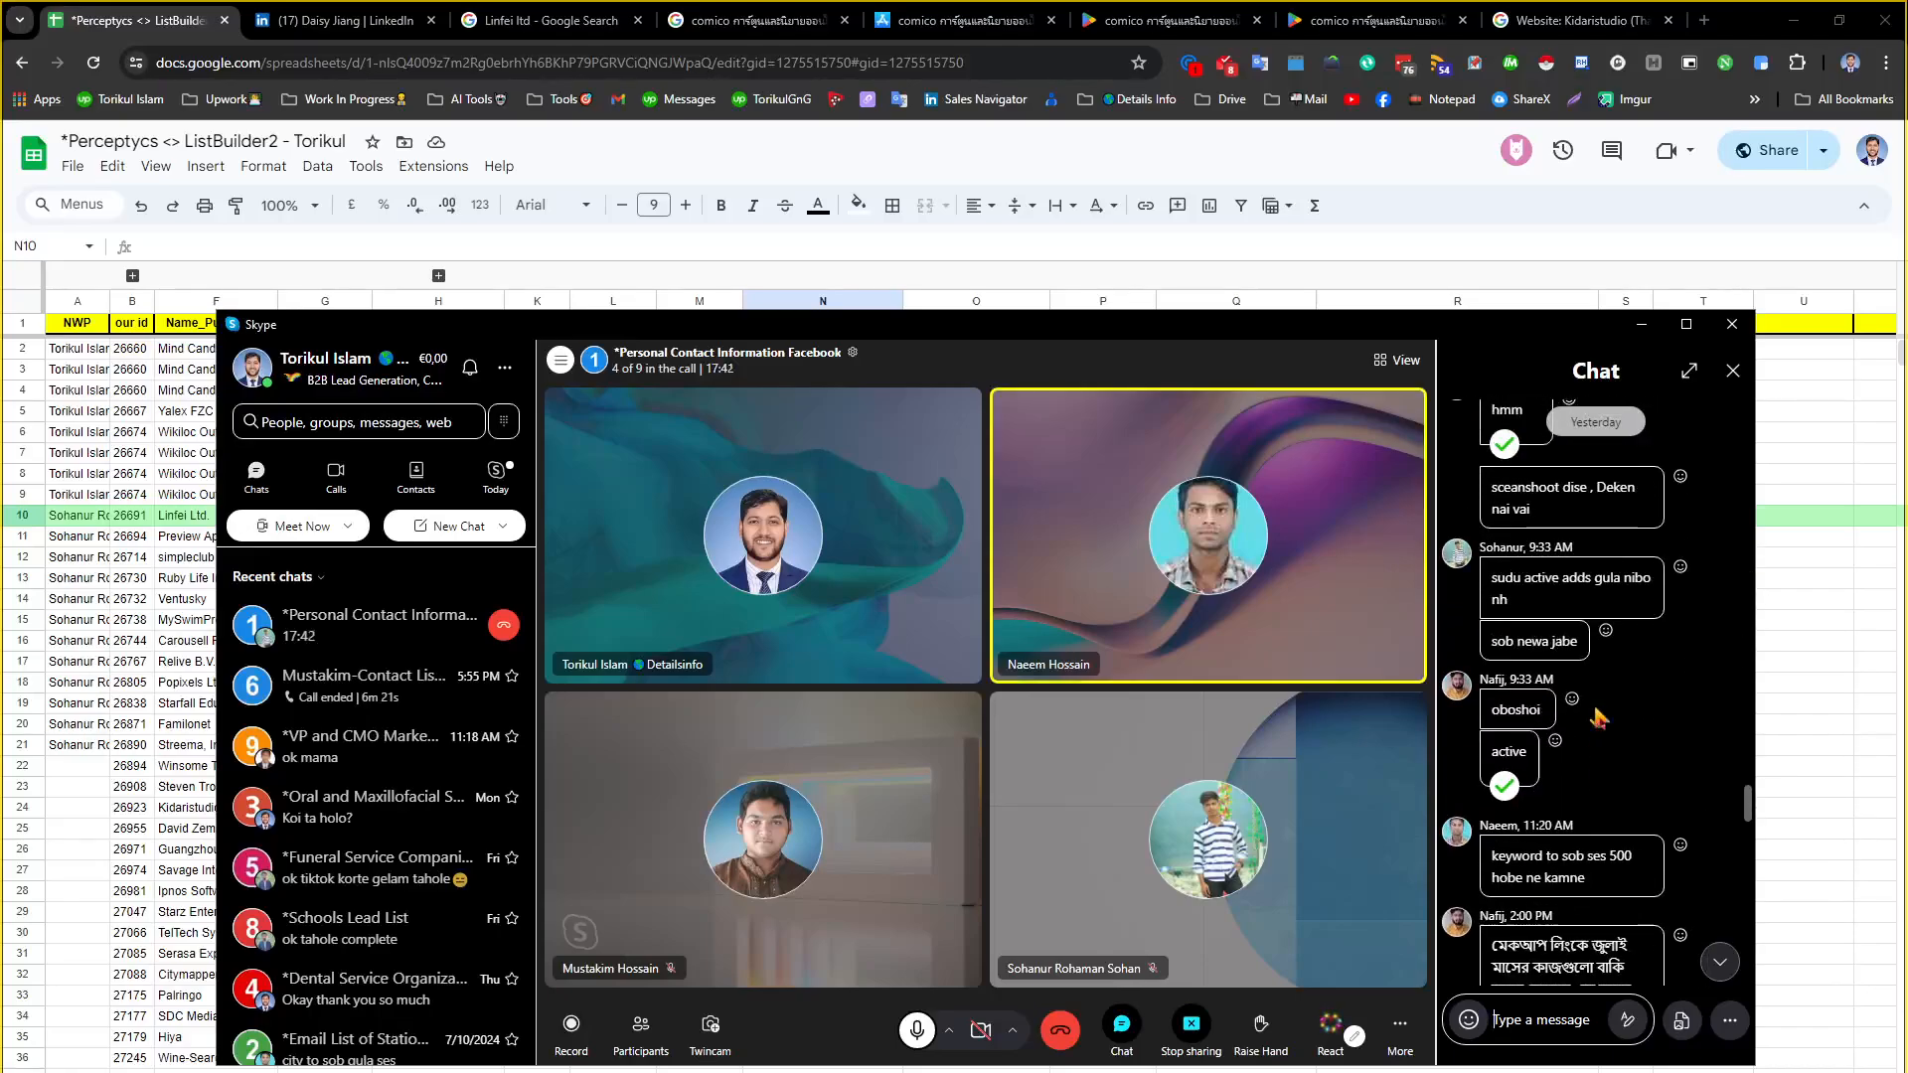
scroll(1600, 717, "down", 10)
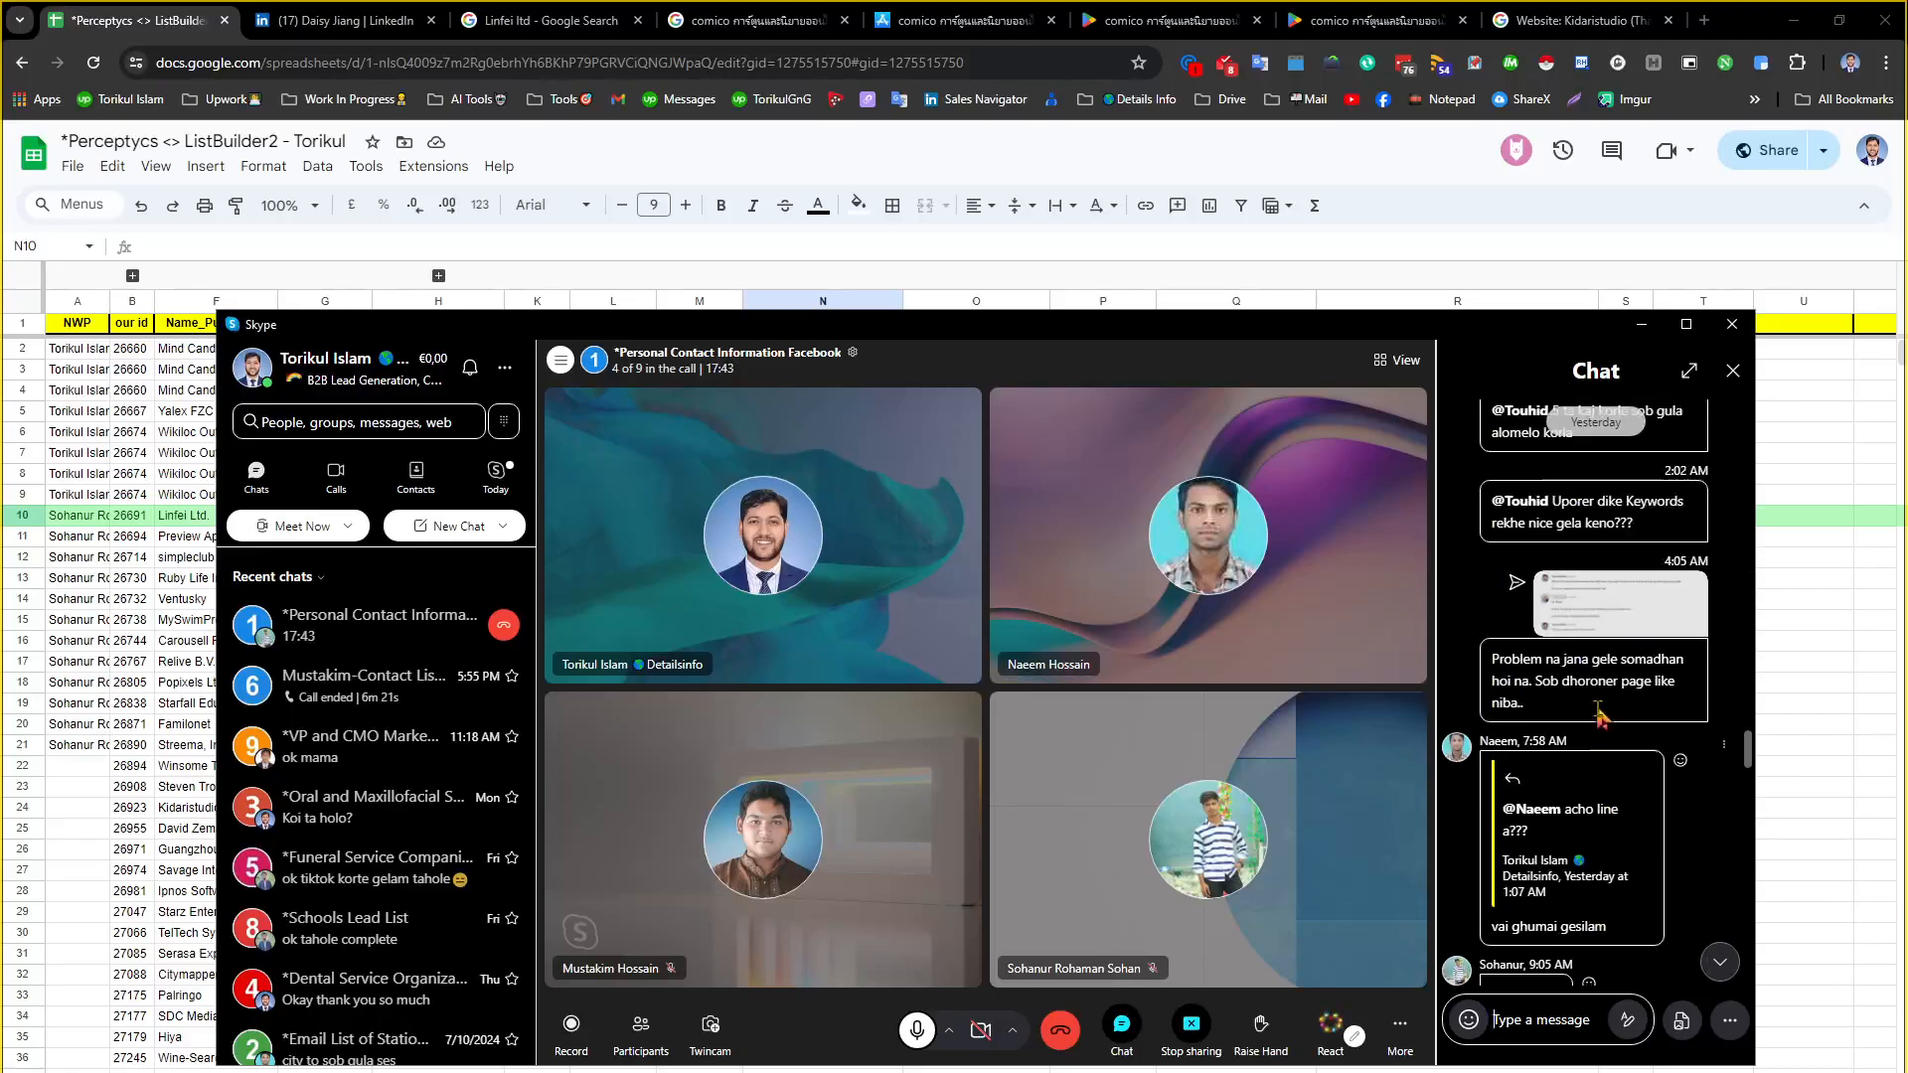
Enlarge the Skype window to full screen and examine the shared screenshot about dropping the likes requirement, reopening it once
left_click(1687, 324)
left_click_drag(1589, 678, 1124, 724)
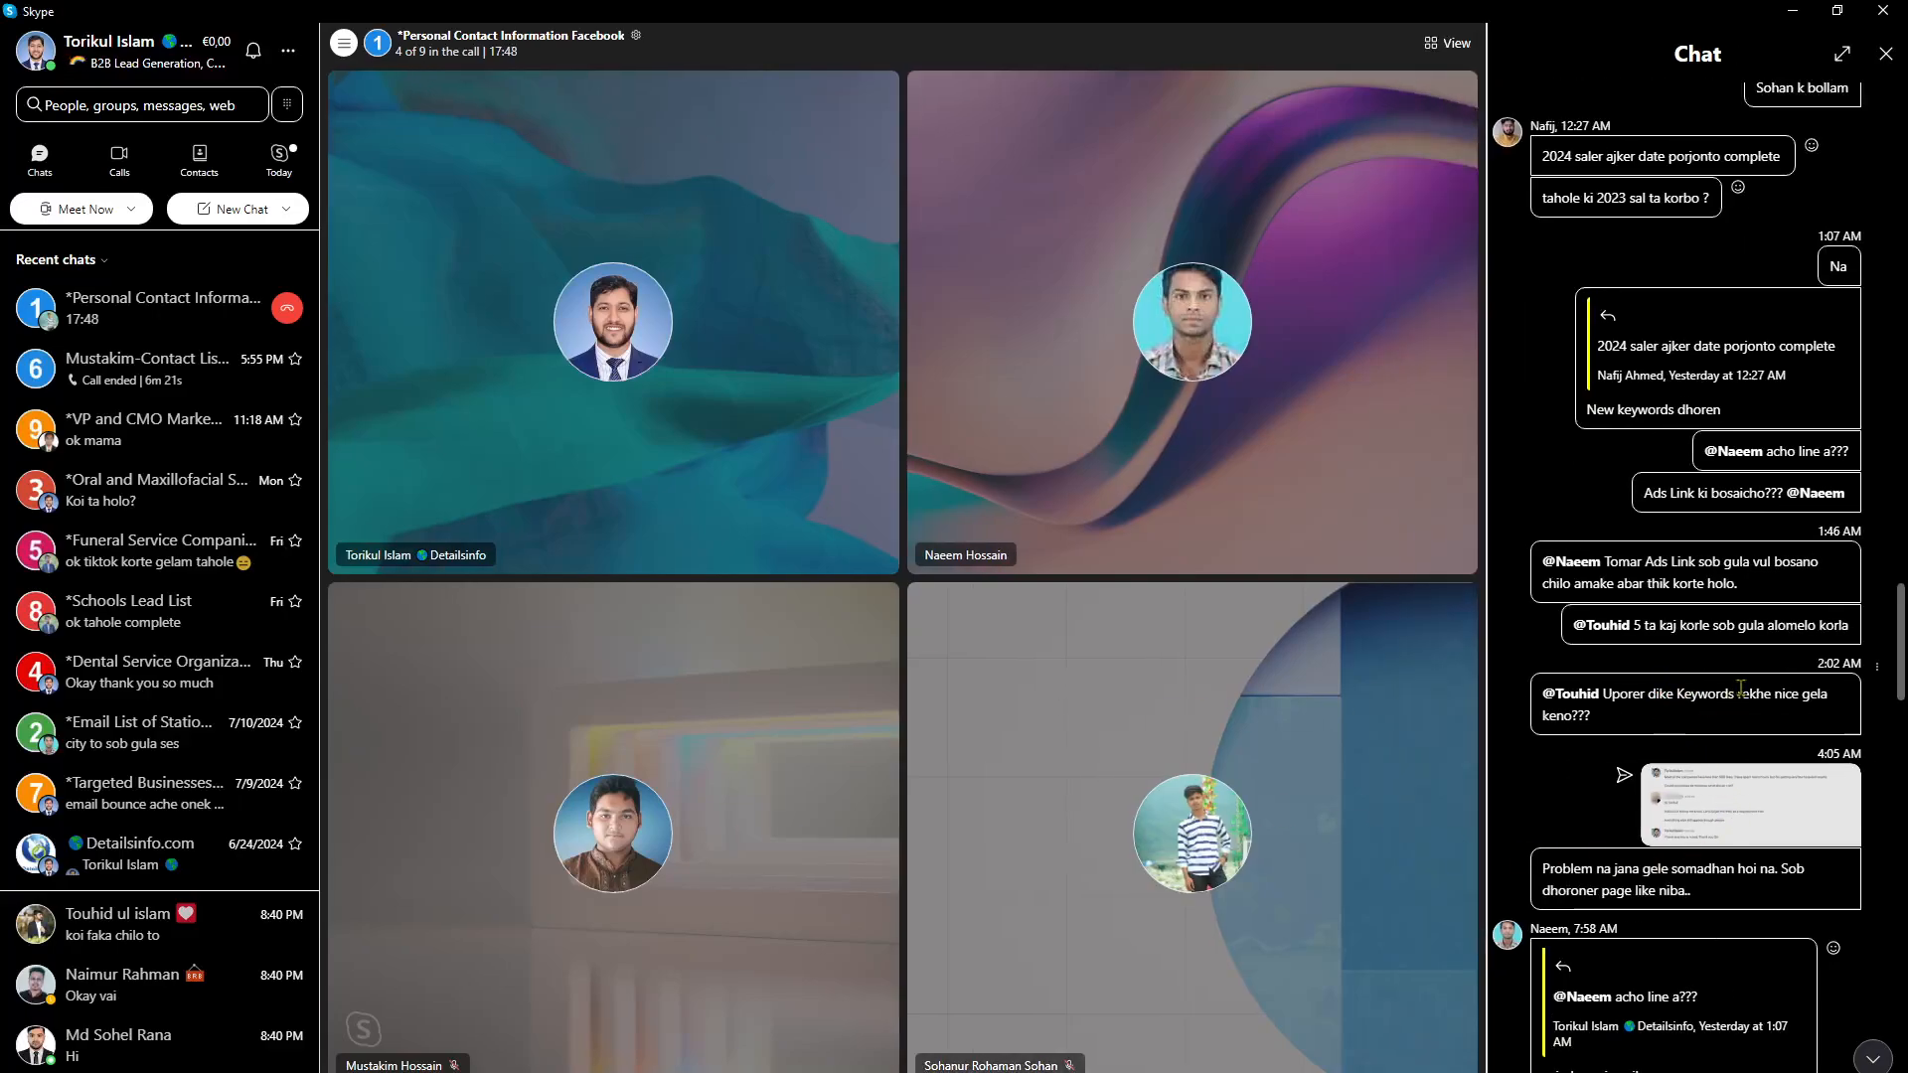
left_click(1699, 791)
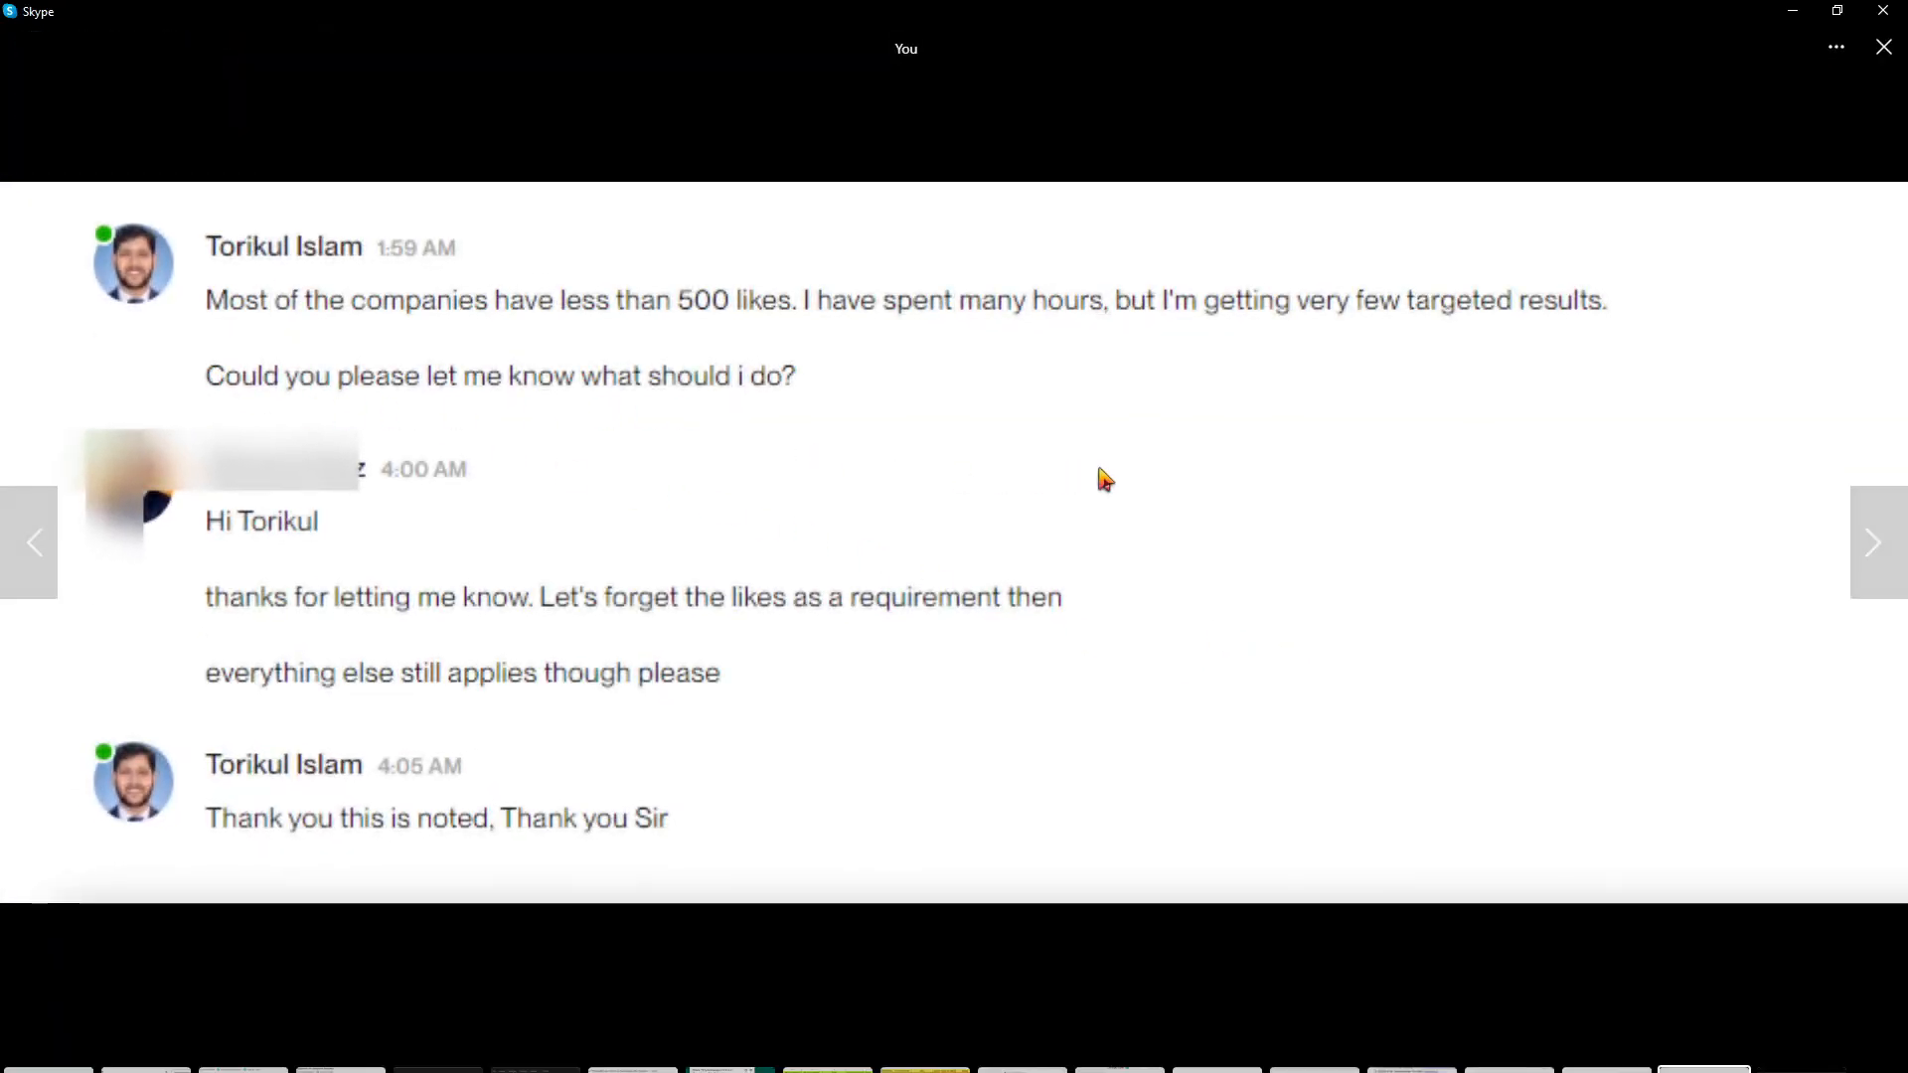
left_click(1885, 46)
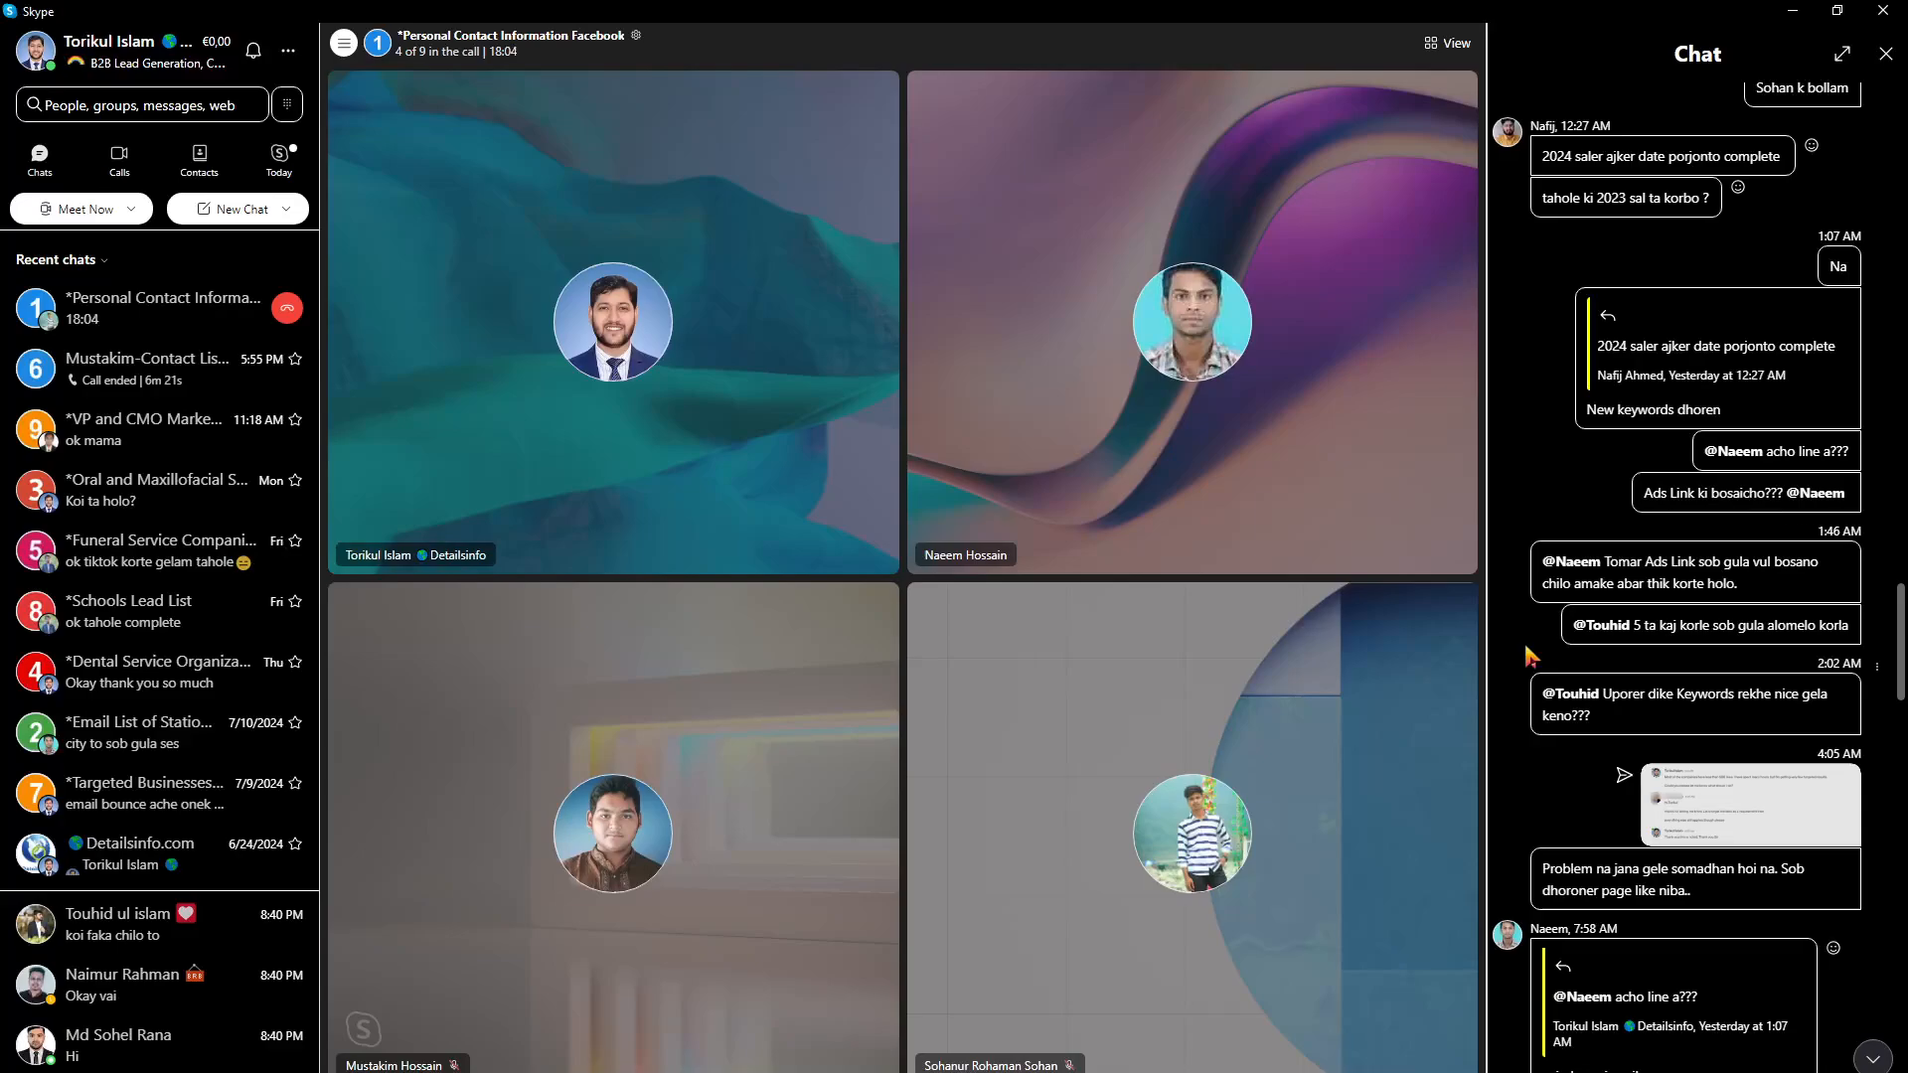
left_click(1749, 829)
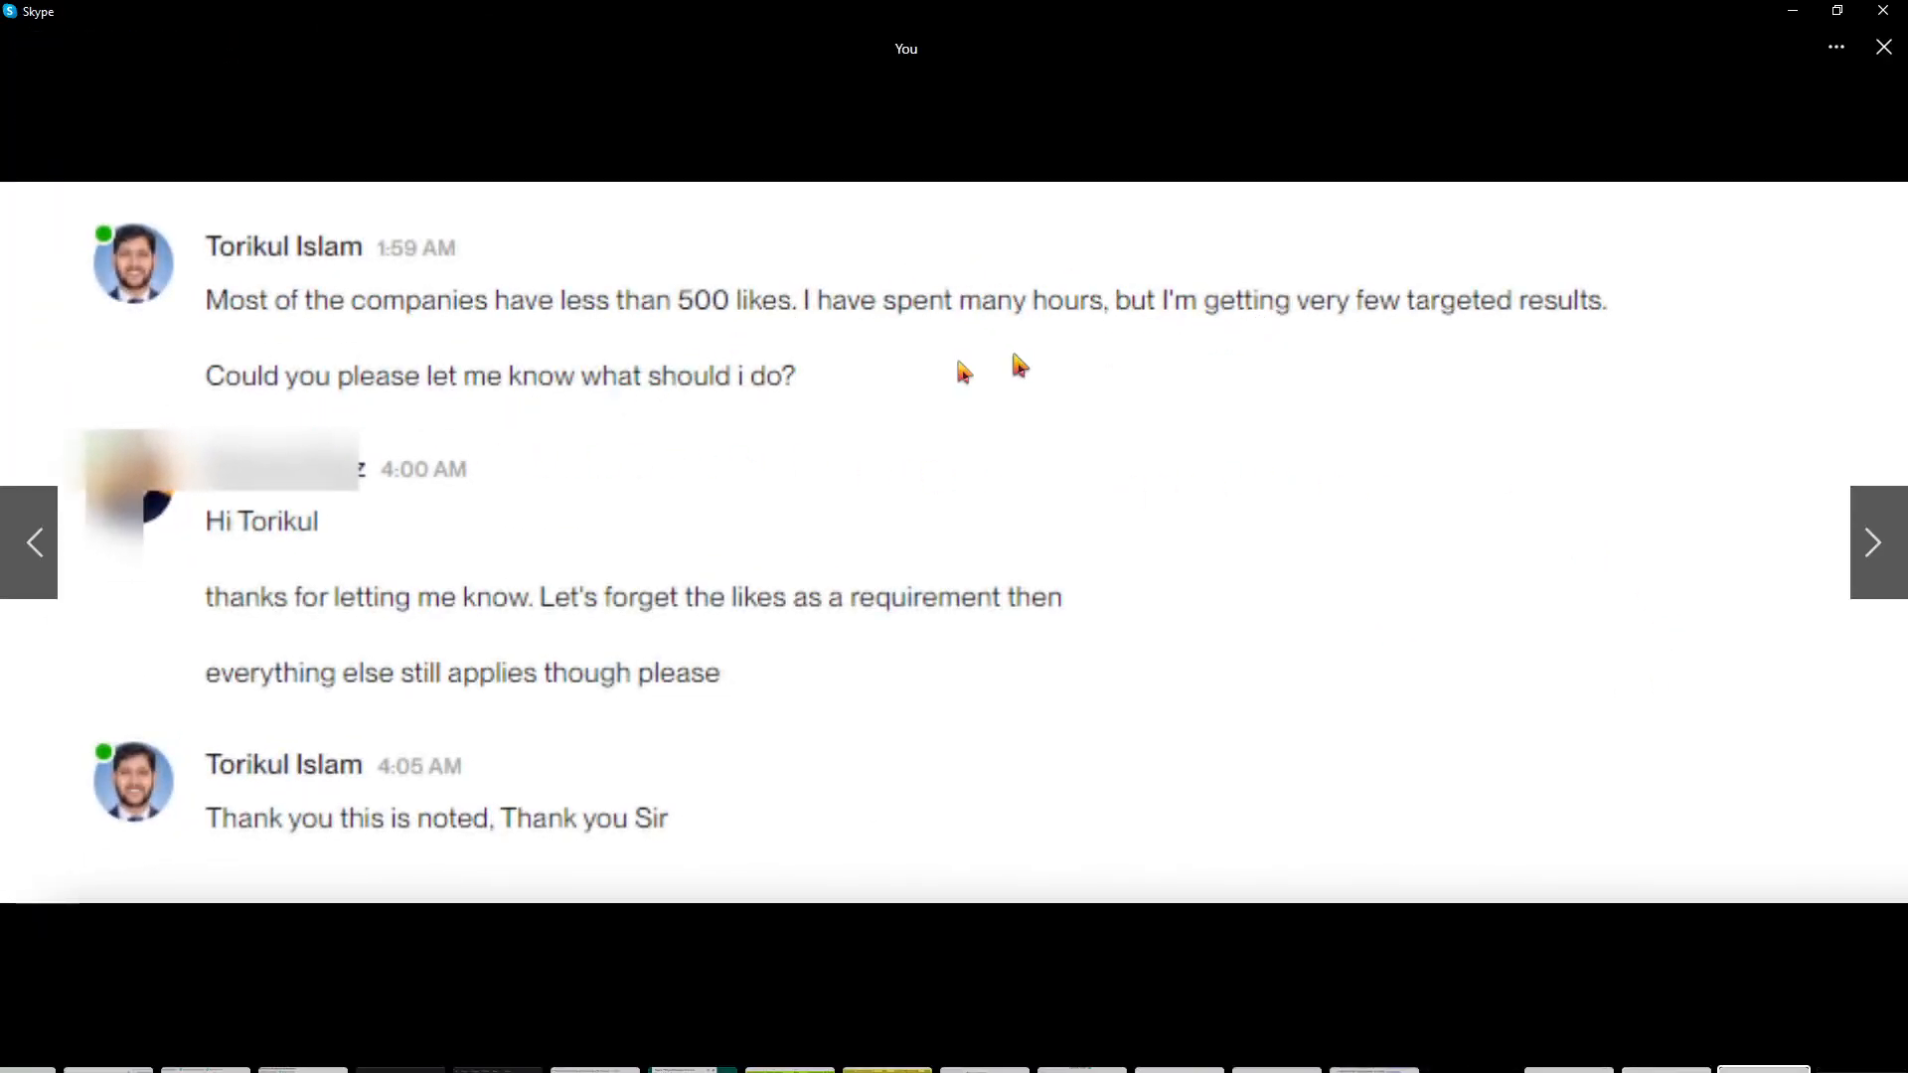
left_click(1884, 47)
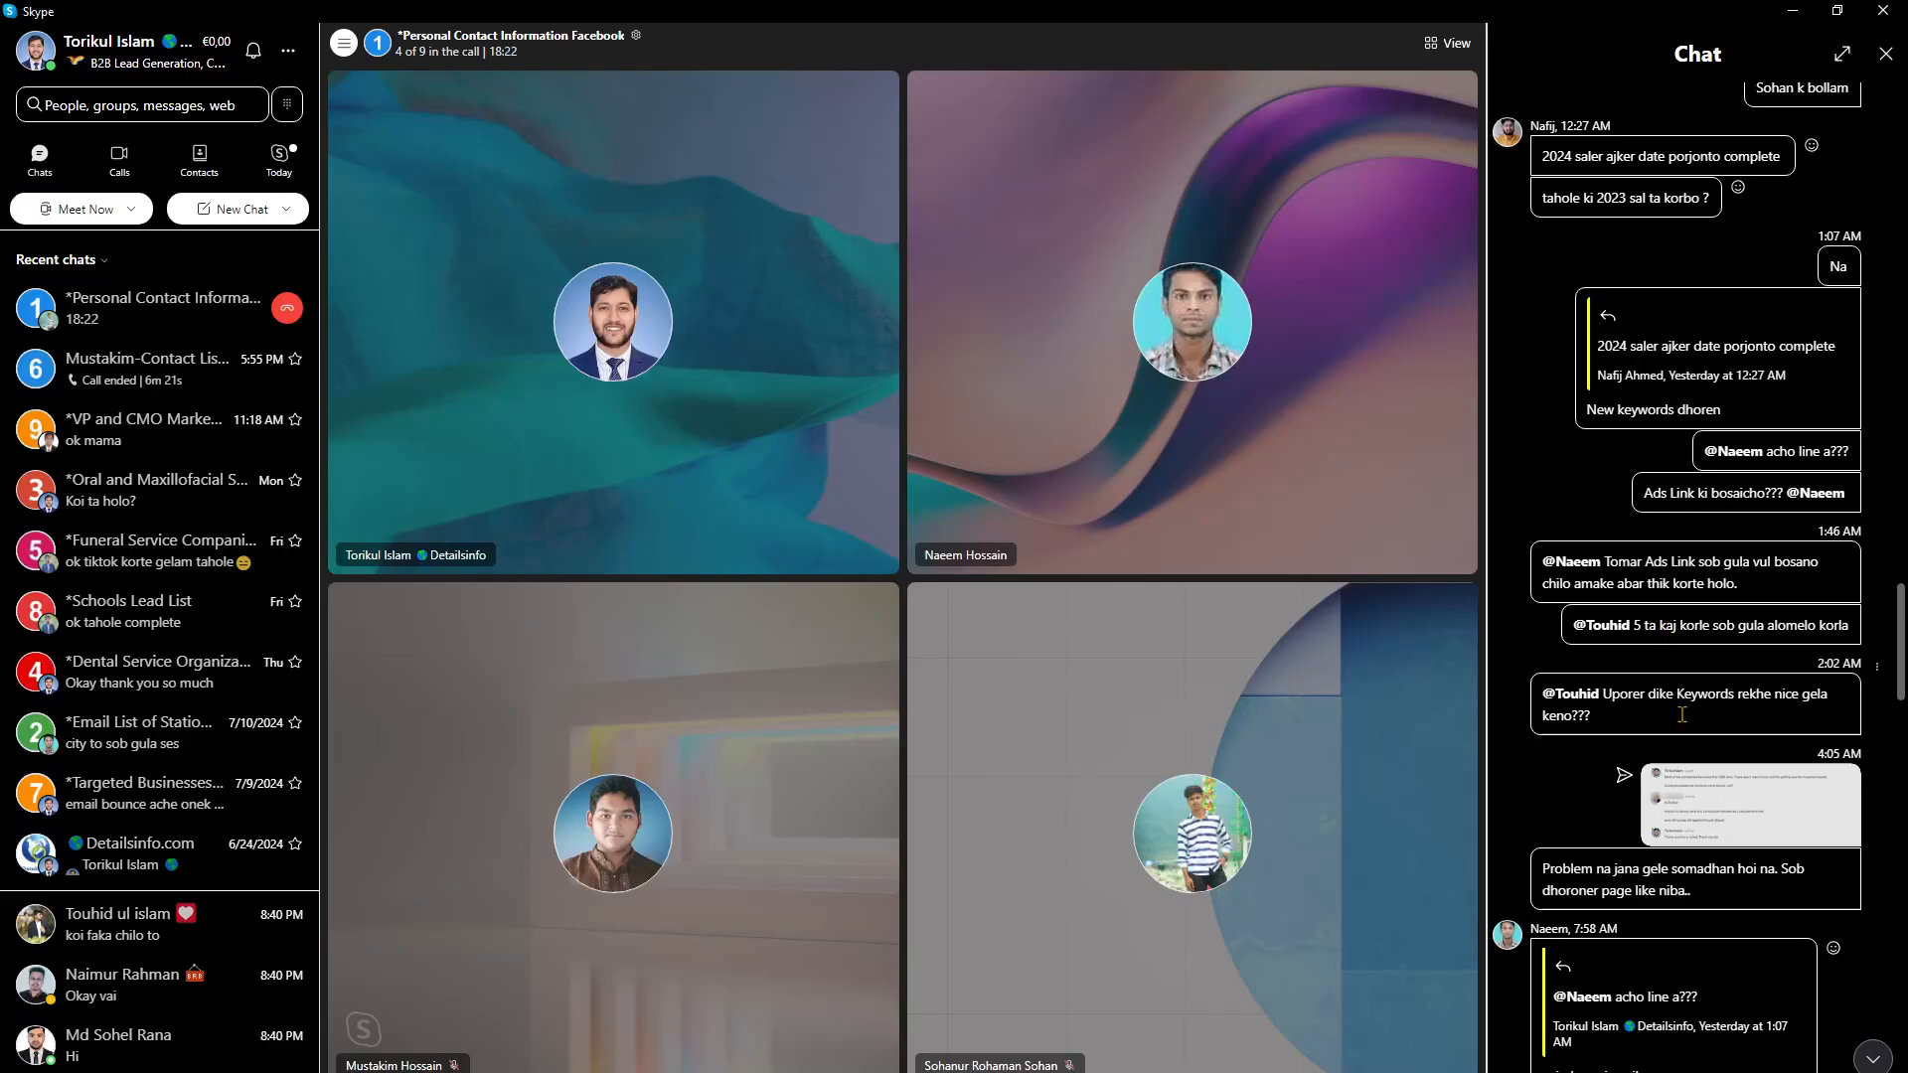
Review the newer group chat messages, including the wrong lead complaint, the shared ListBuilder2 sheet link and the lead instructions
scroll(1680, 705, "down", 15)
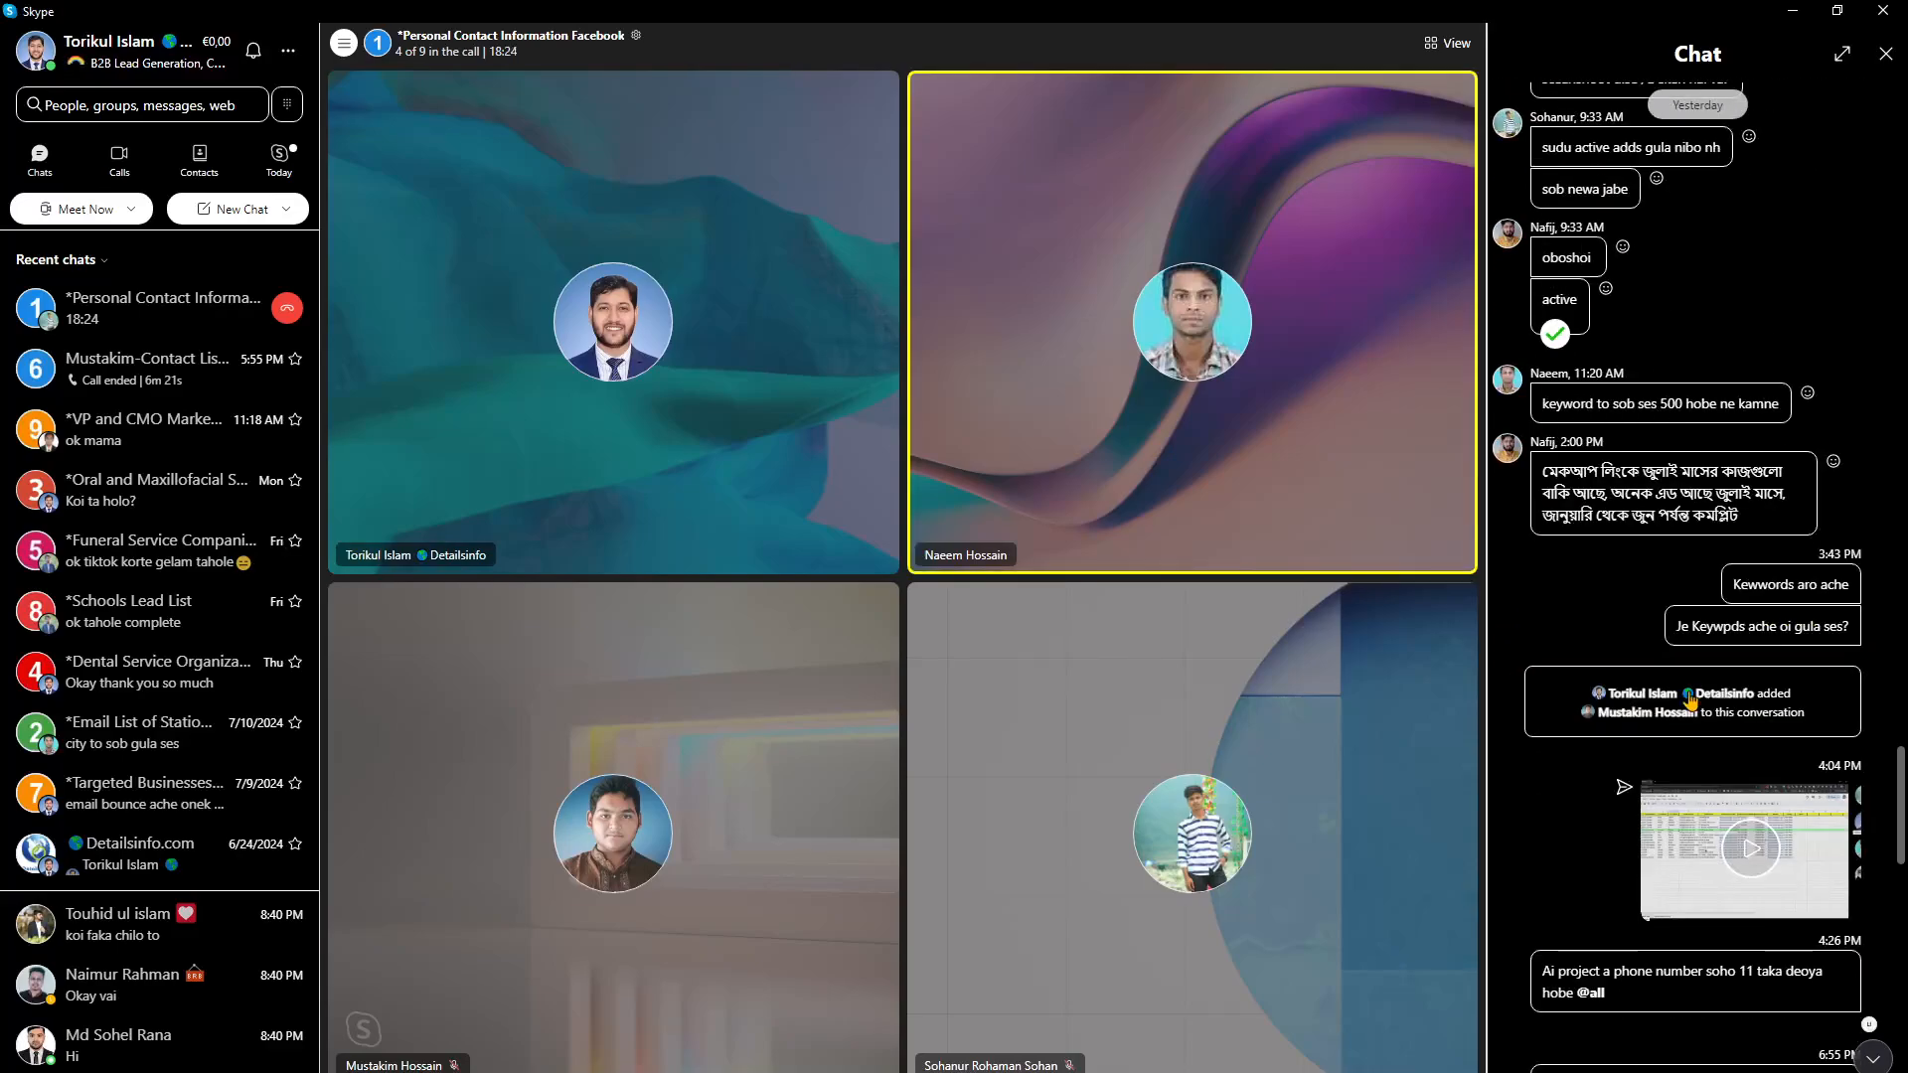
scroll(1639, 598, "down", 5)
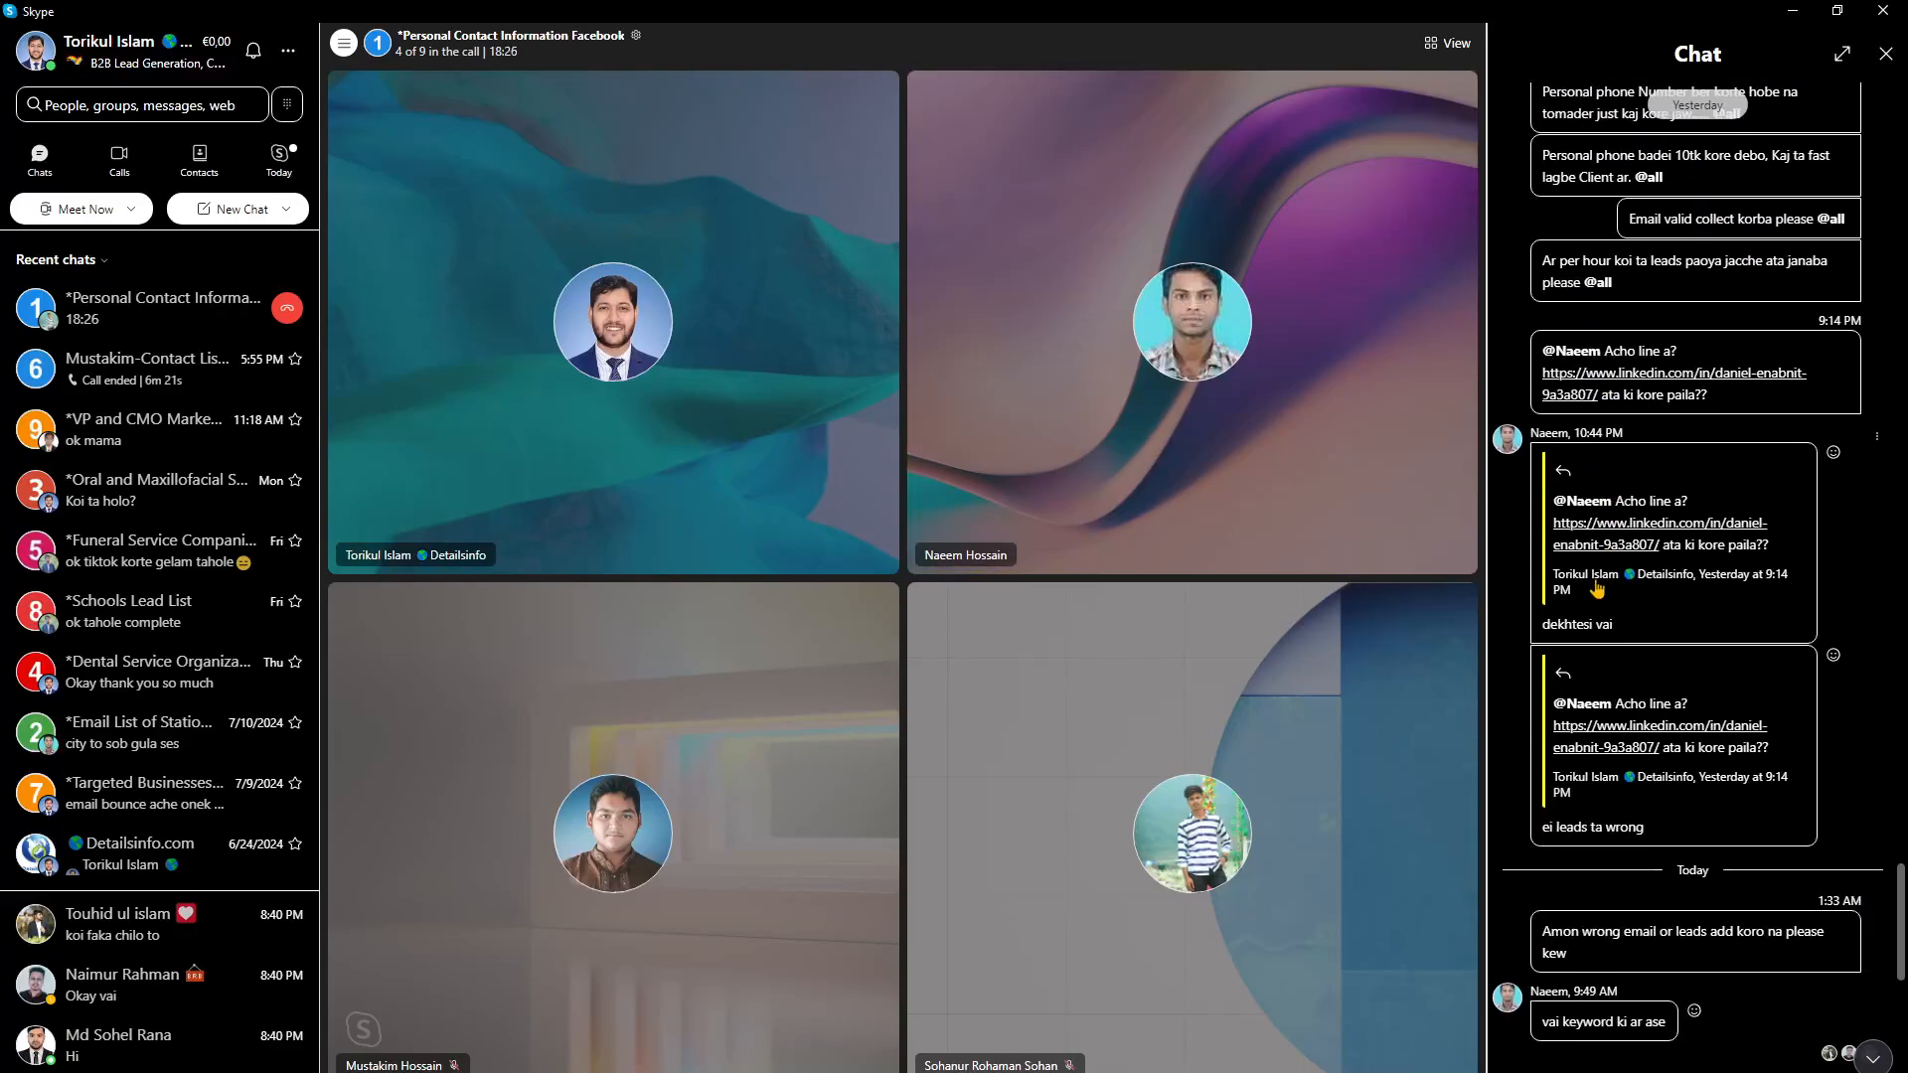
scroll(1597, 589, "down", 3)
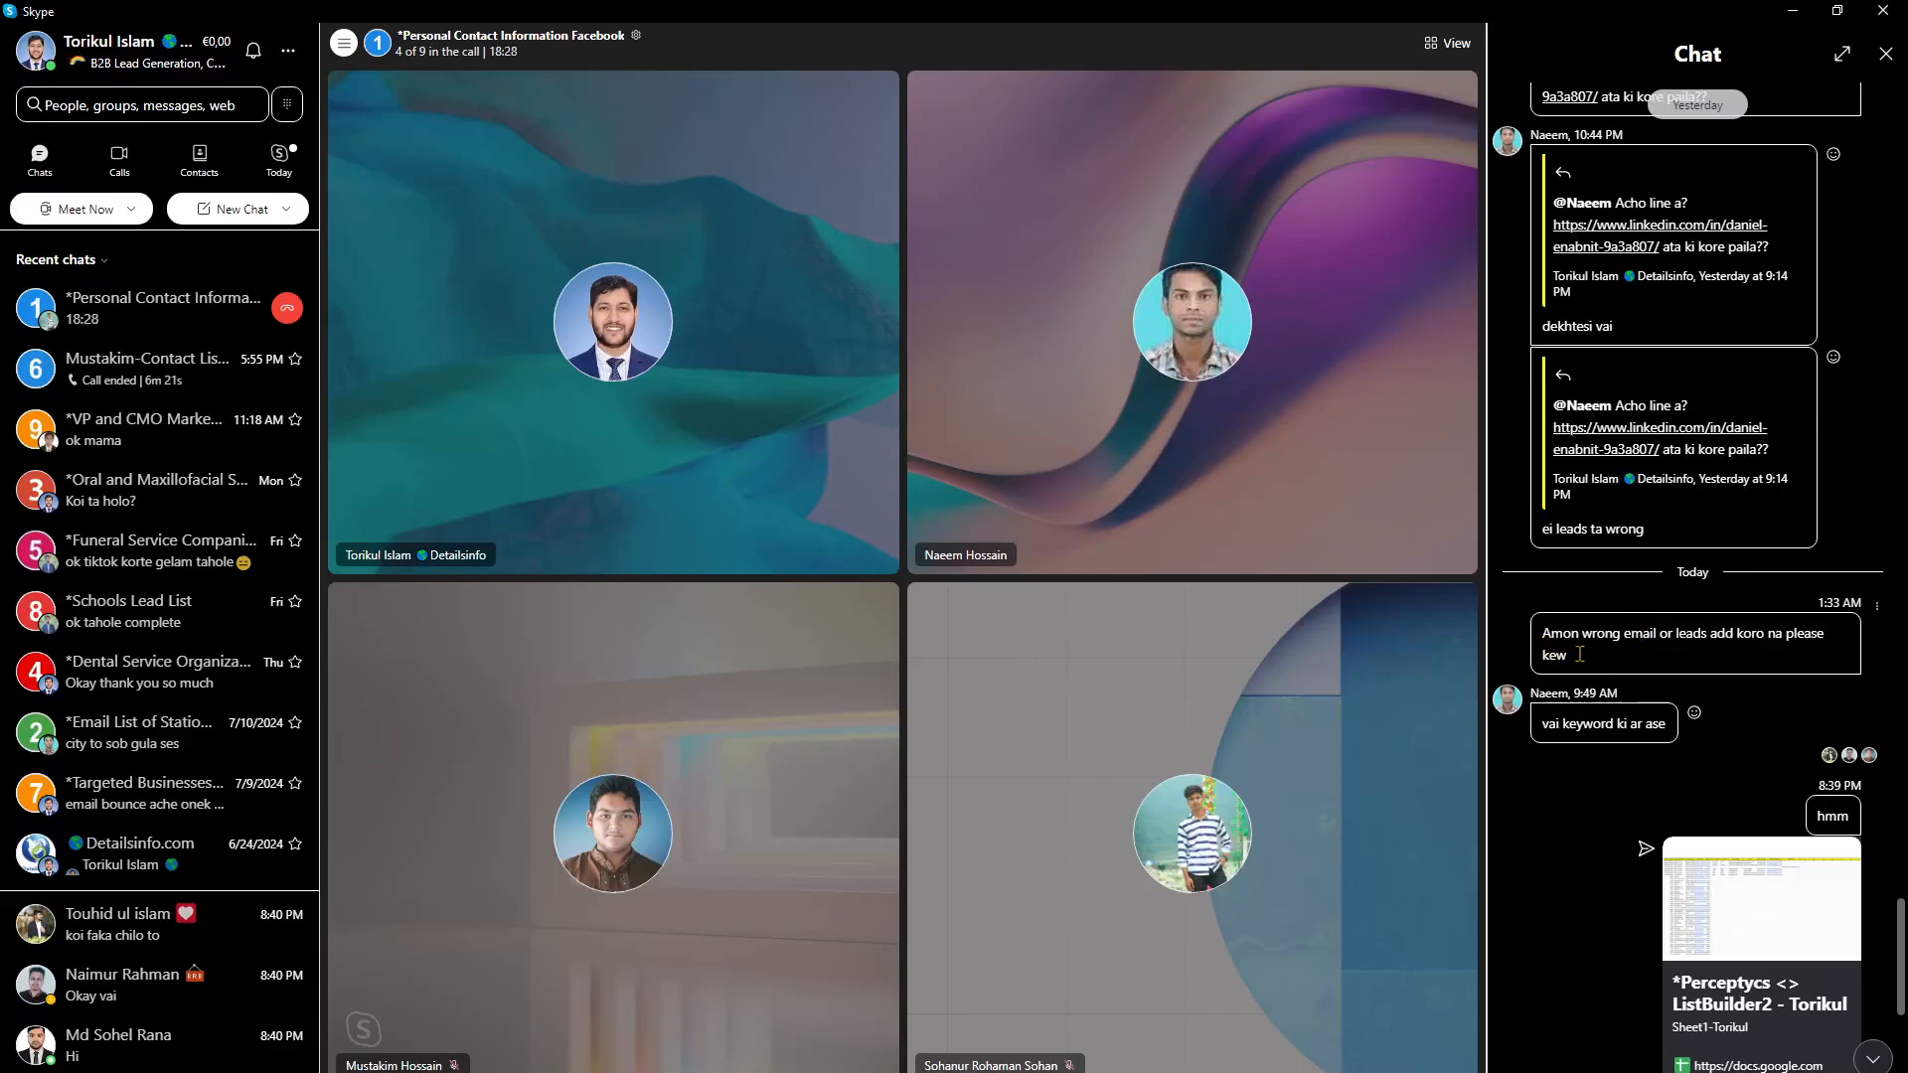
scroll(1579, 654, "down", 6)
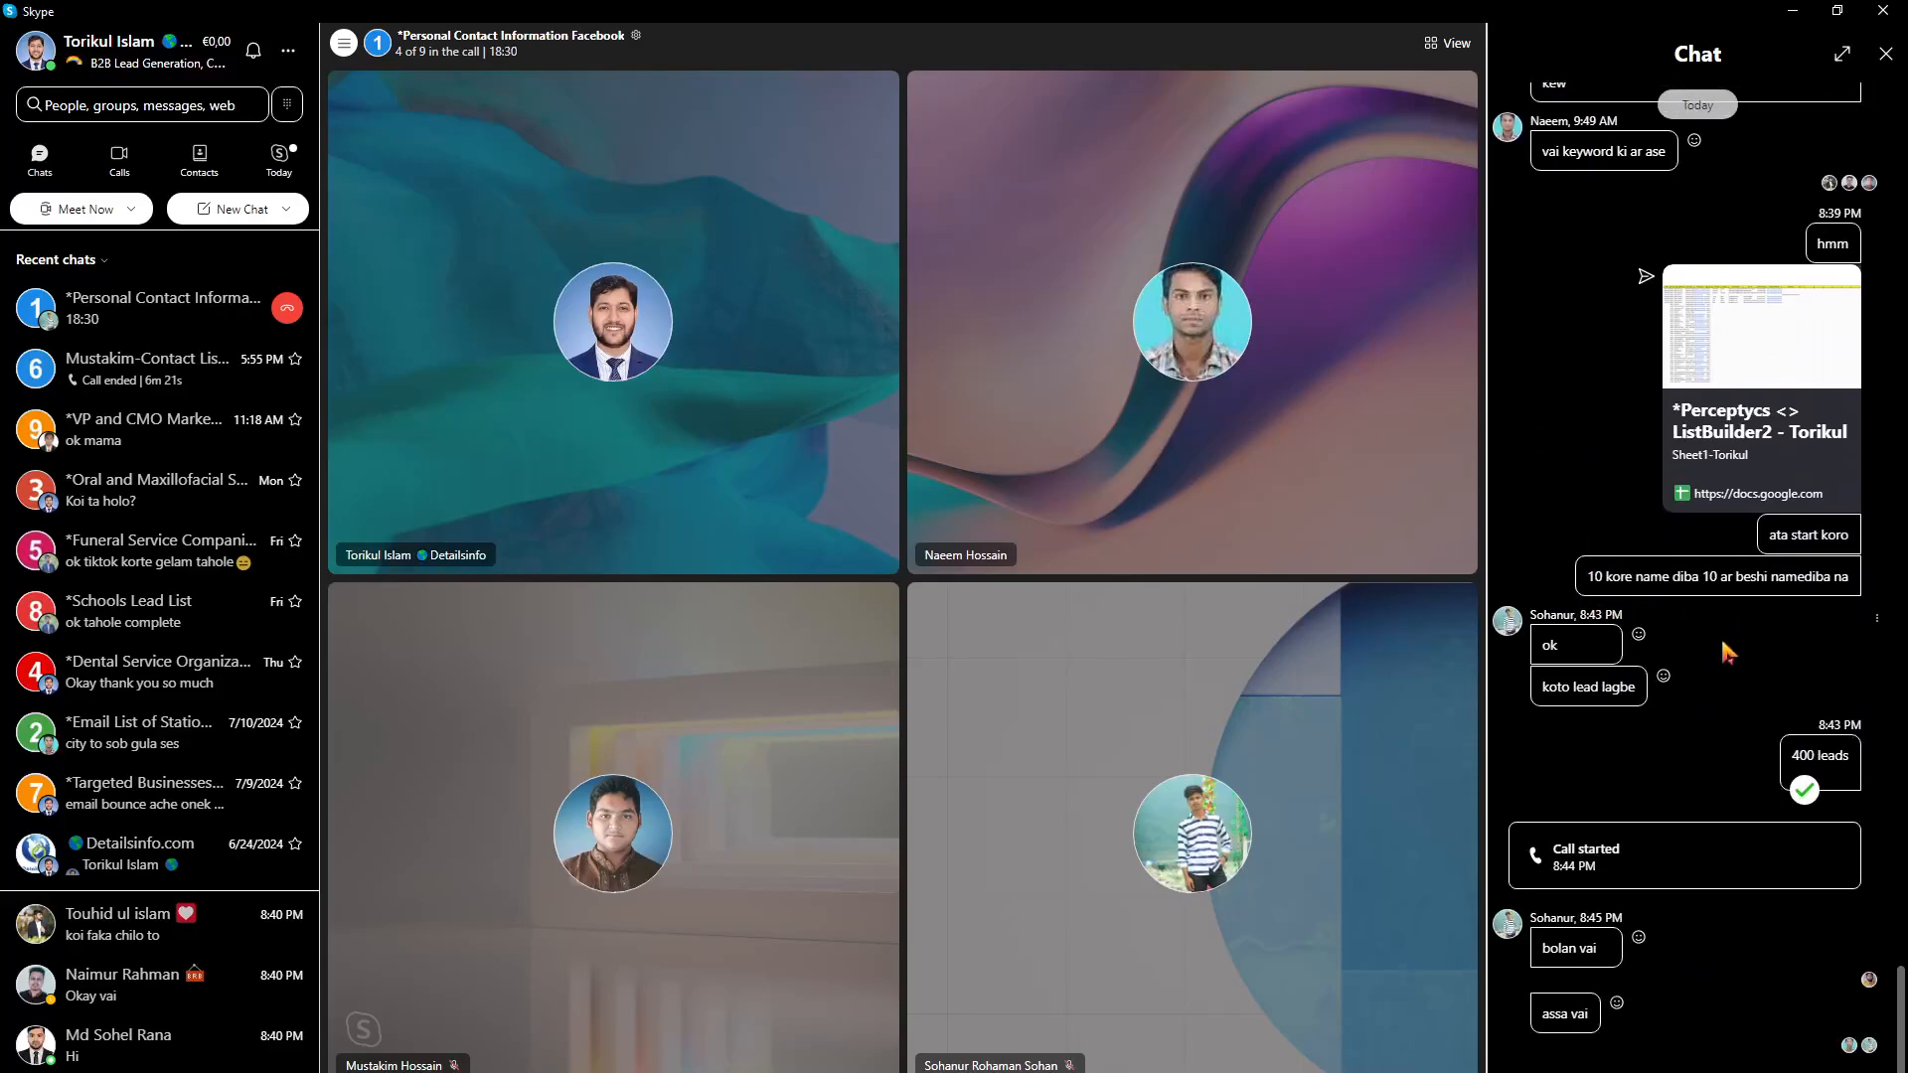
scroll(1655, 636, "up", 4)
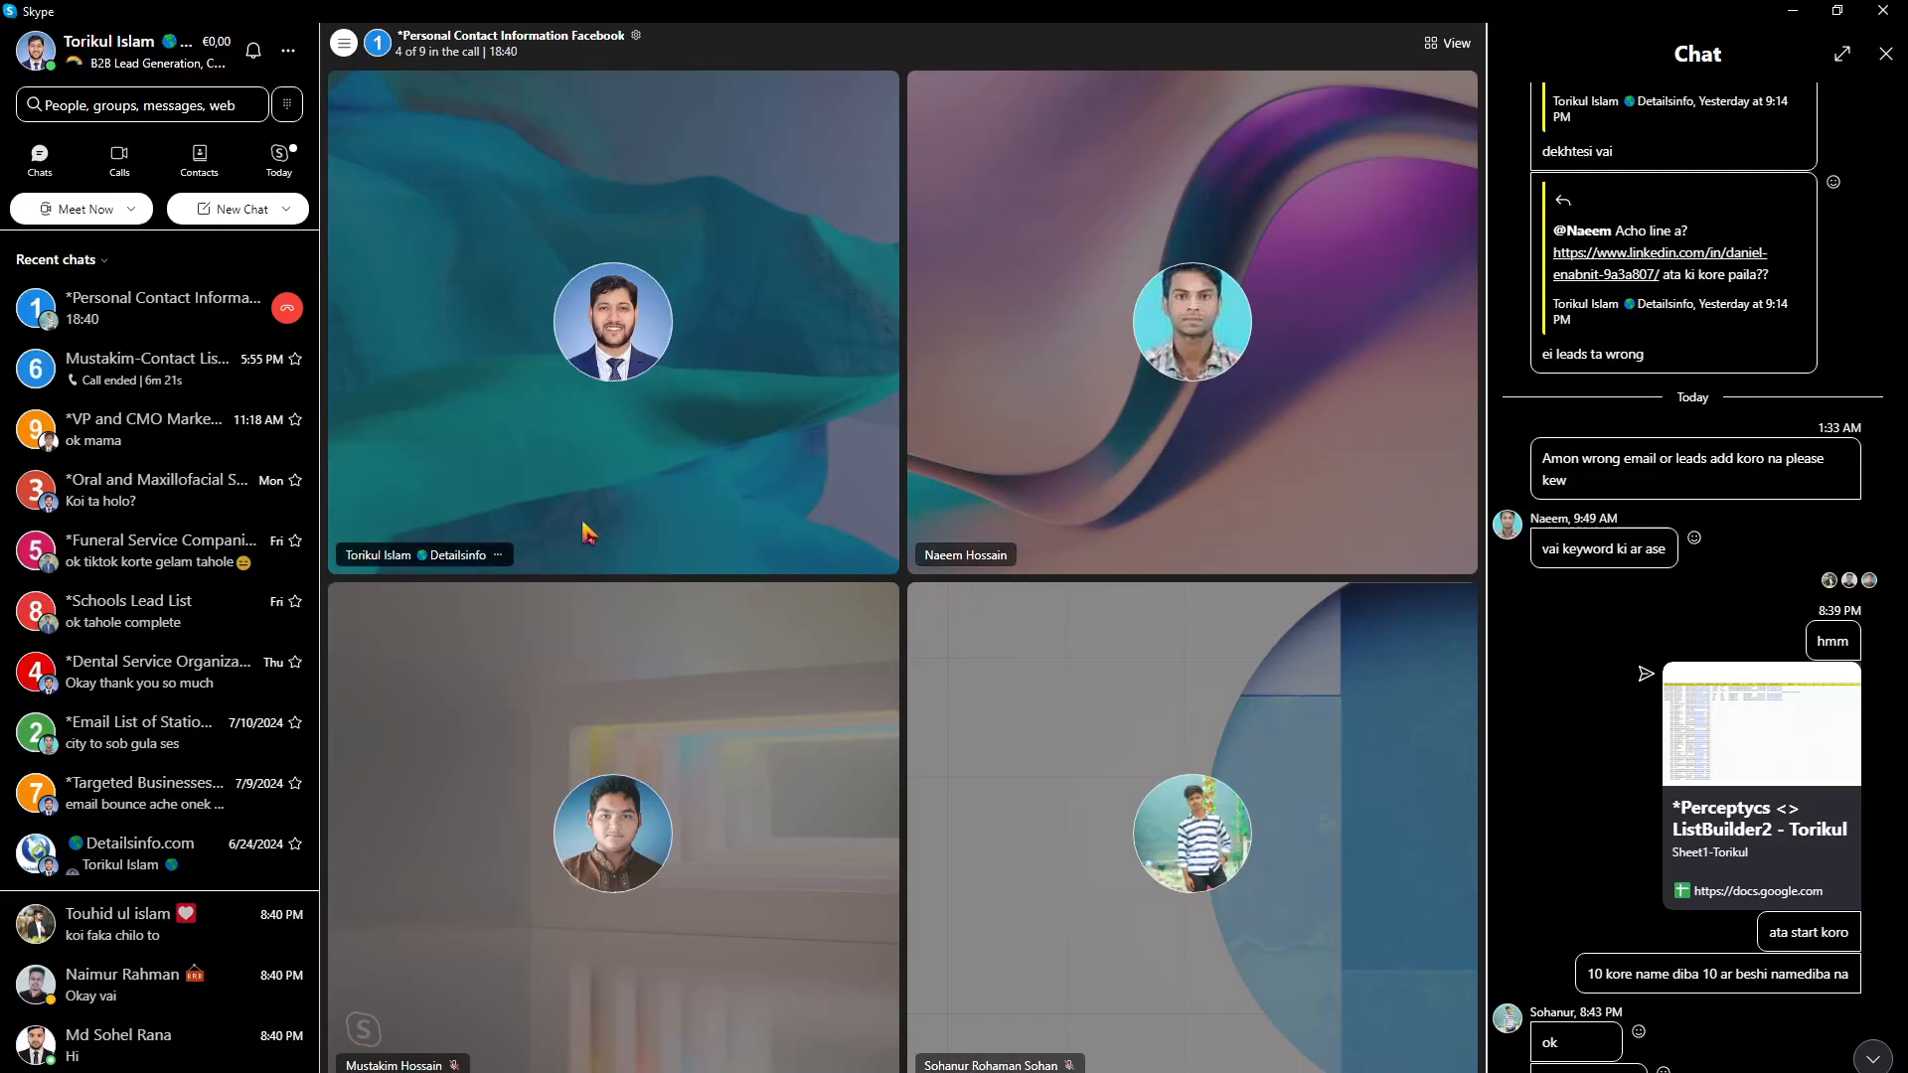
Return to the prospect sheet and select row 11's empty First Name cell for Preview App Pty Ltd
key("alt+Tab")
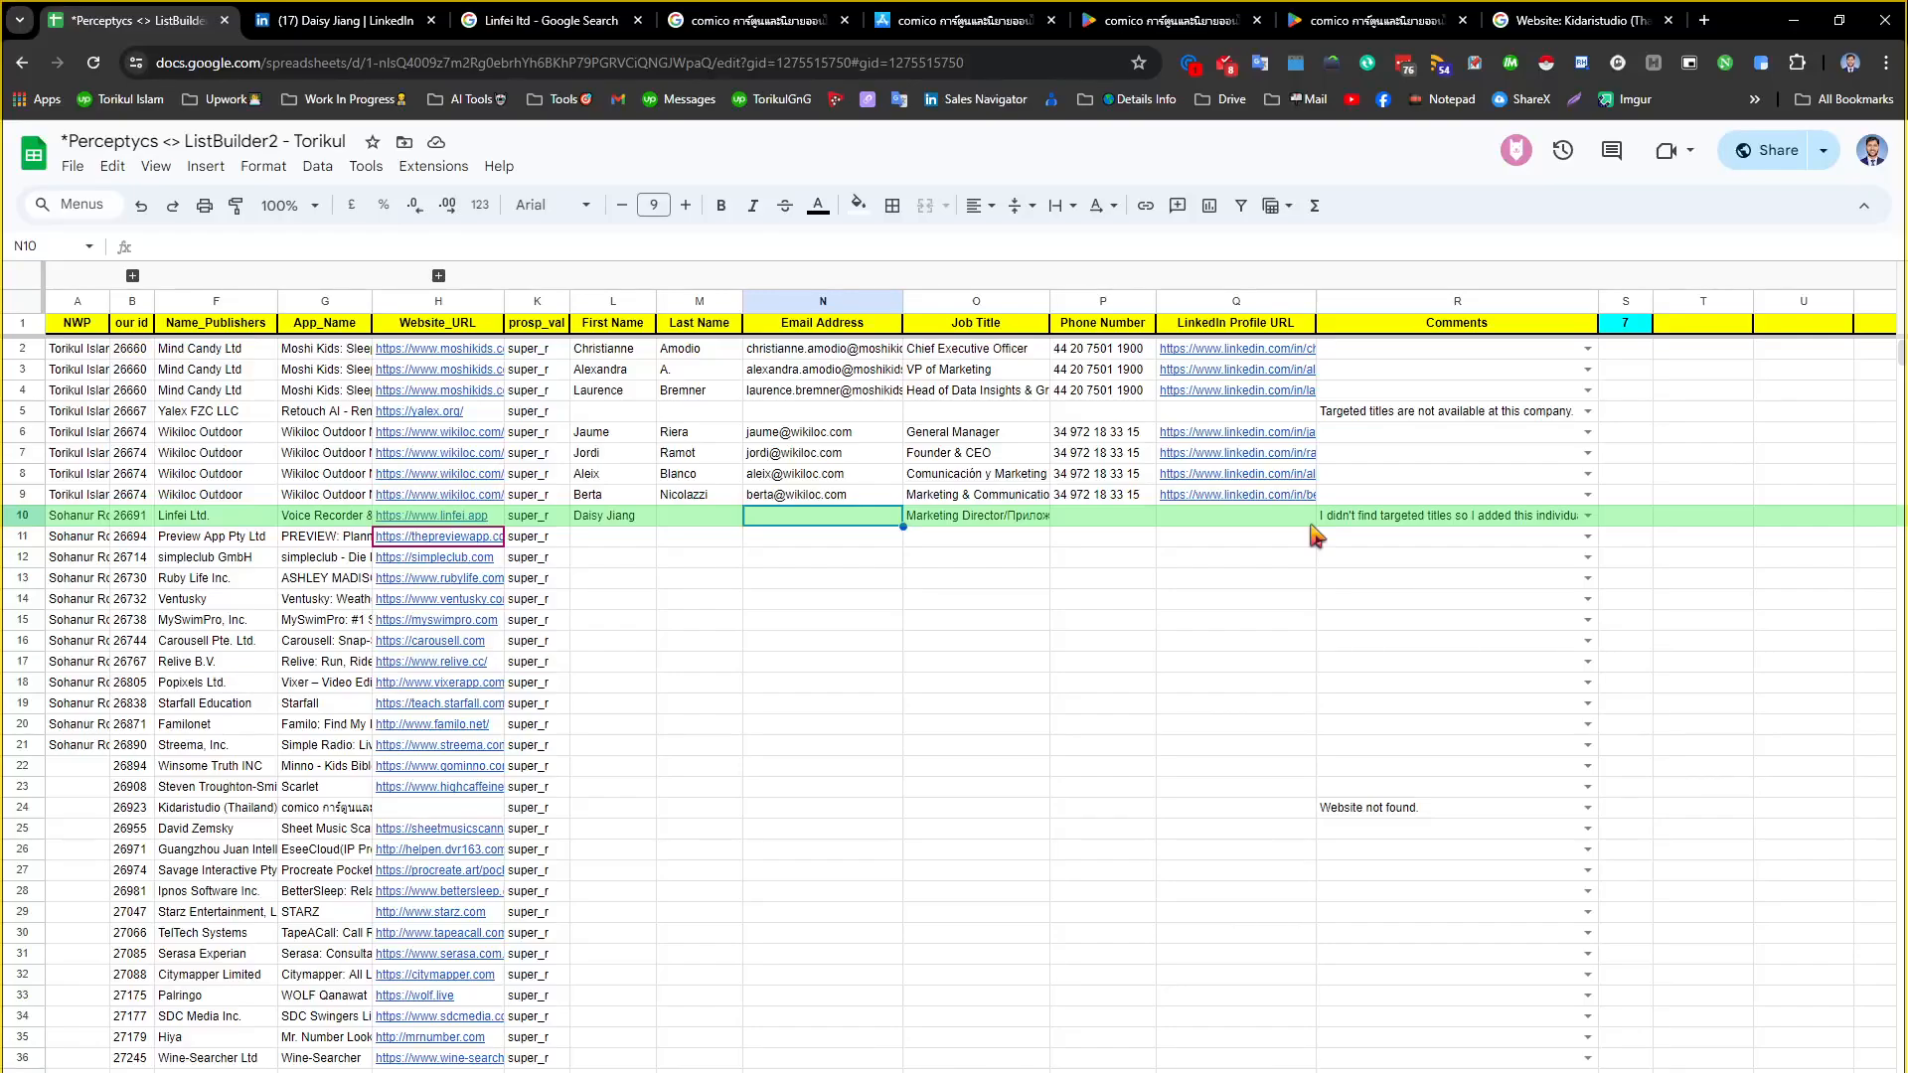
left_click(626, 539)
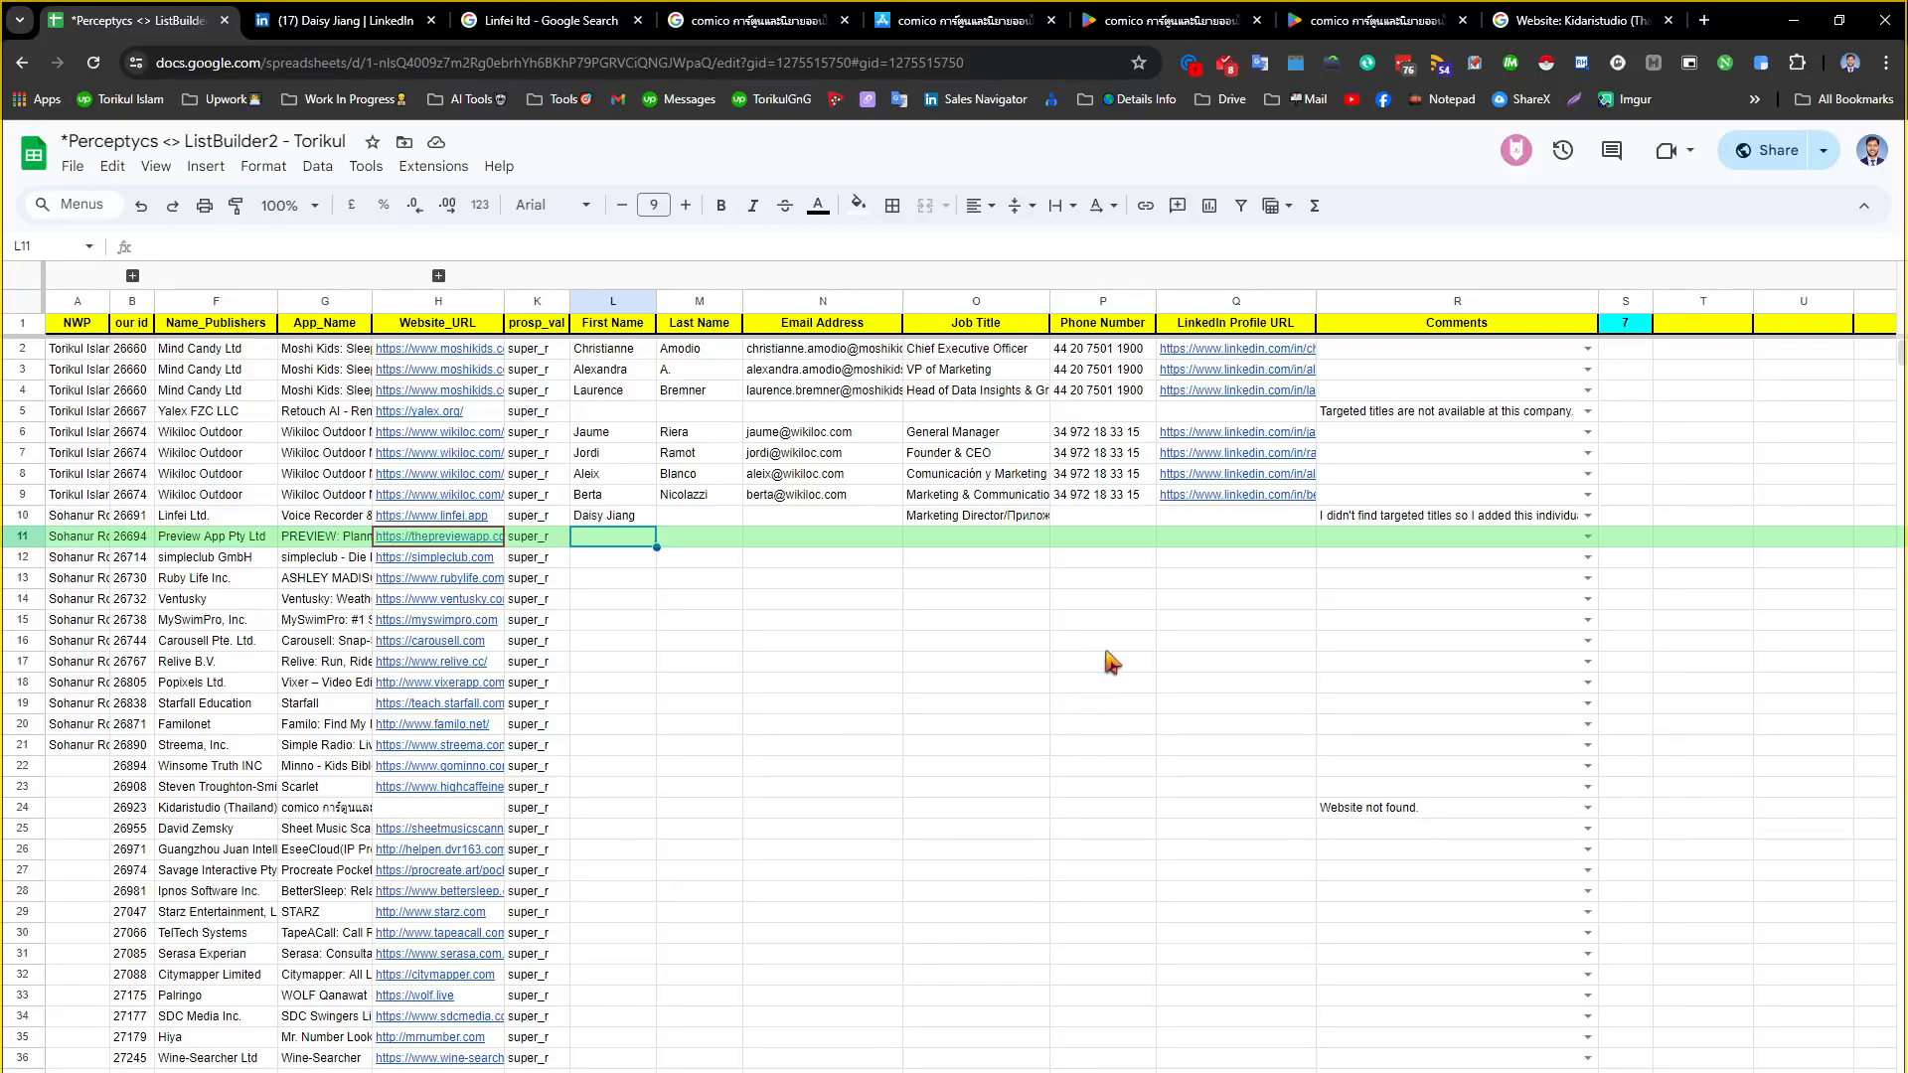
Bring up the Skype call, restore its window to the smaller size and move it lower so the sheet's first rows show
left_click(1137, 1071)
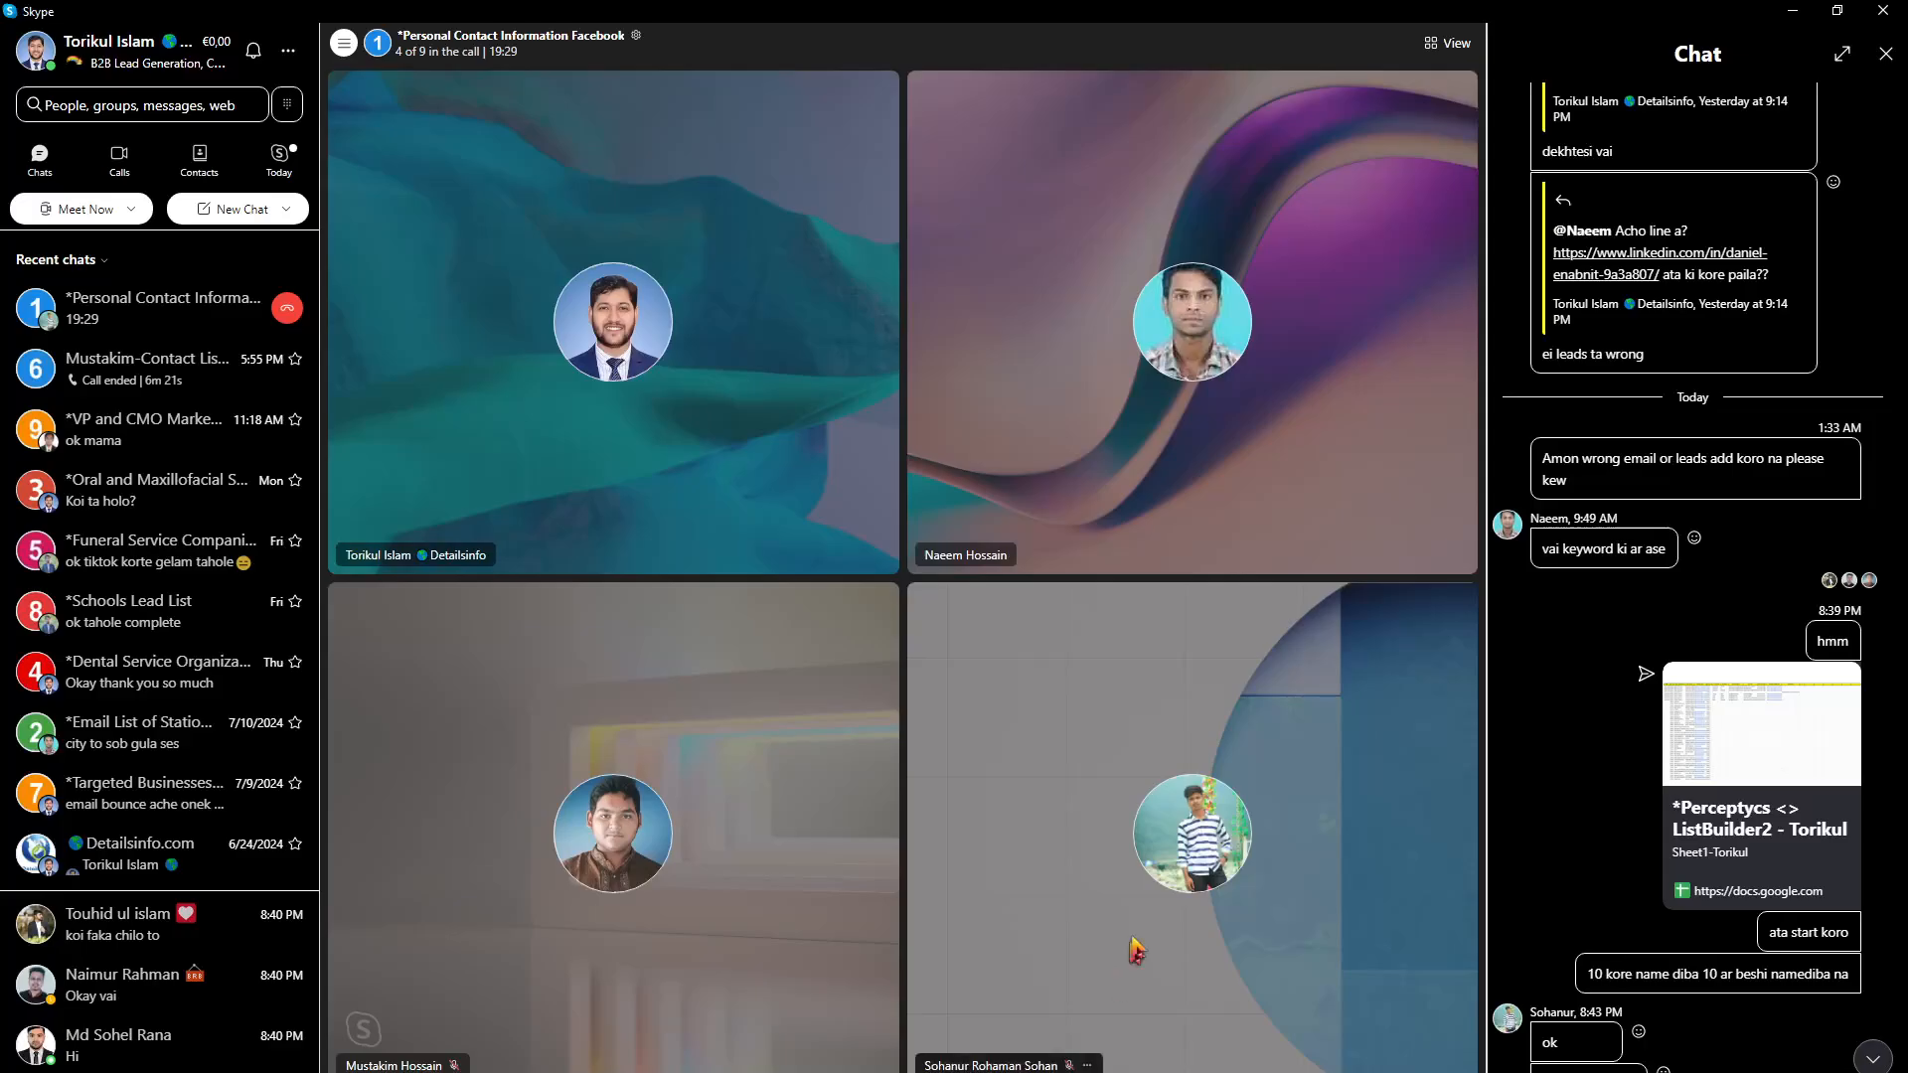
double_click(926, 4)
left_click_drag(815, 322, 822, 395)
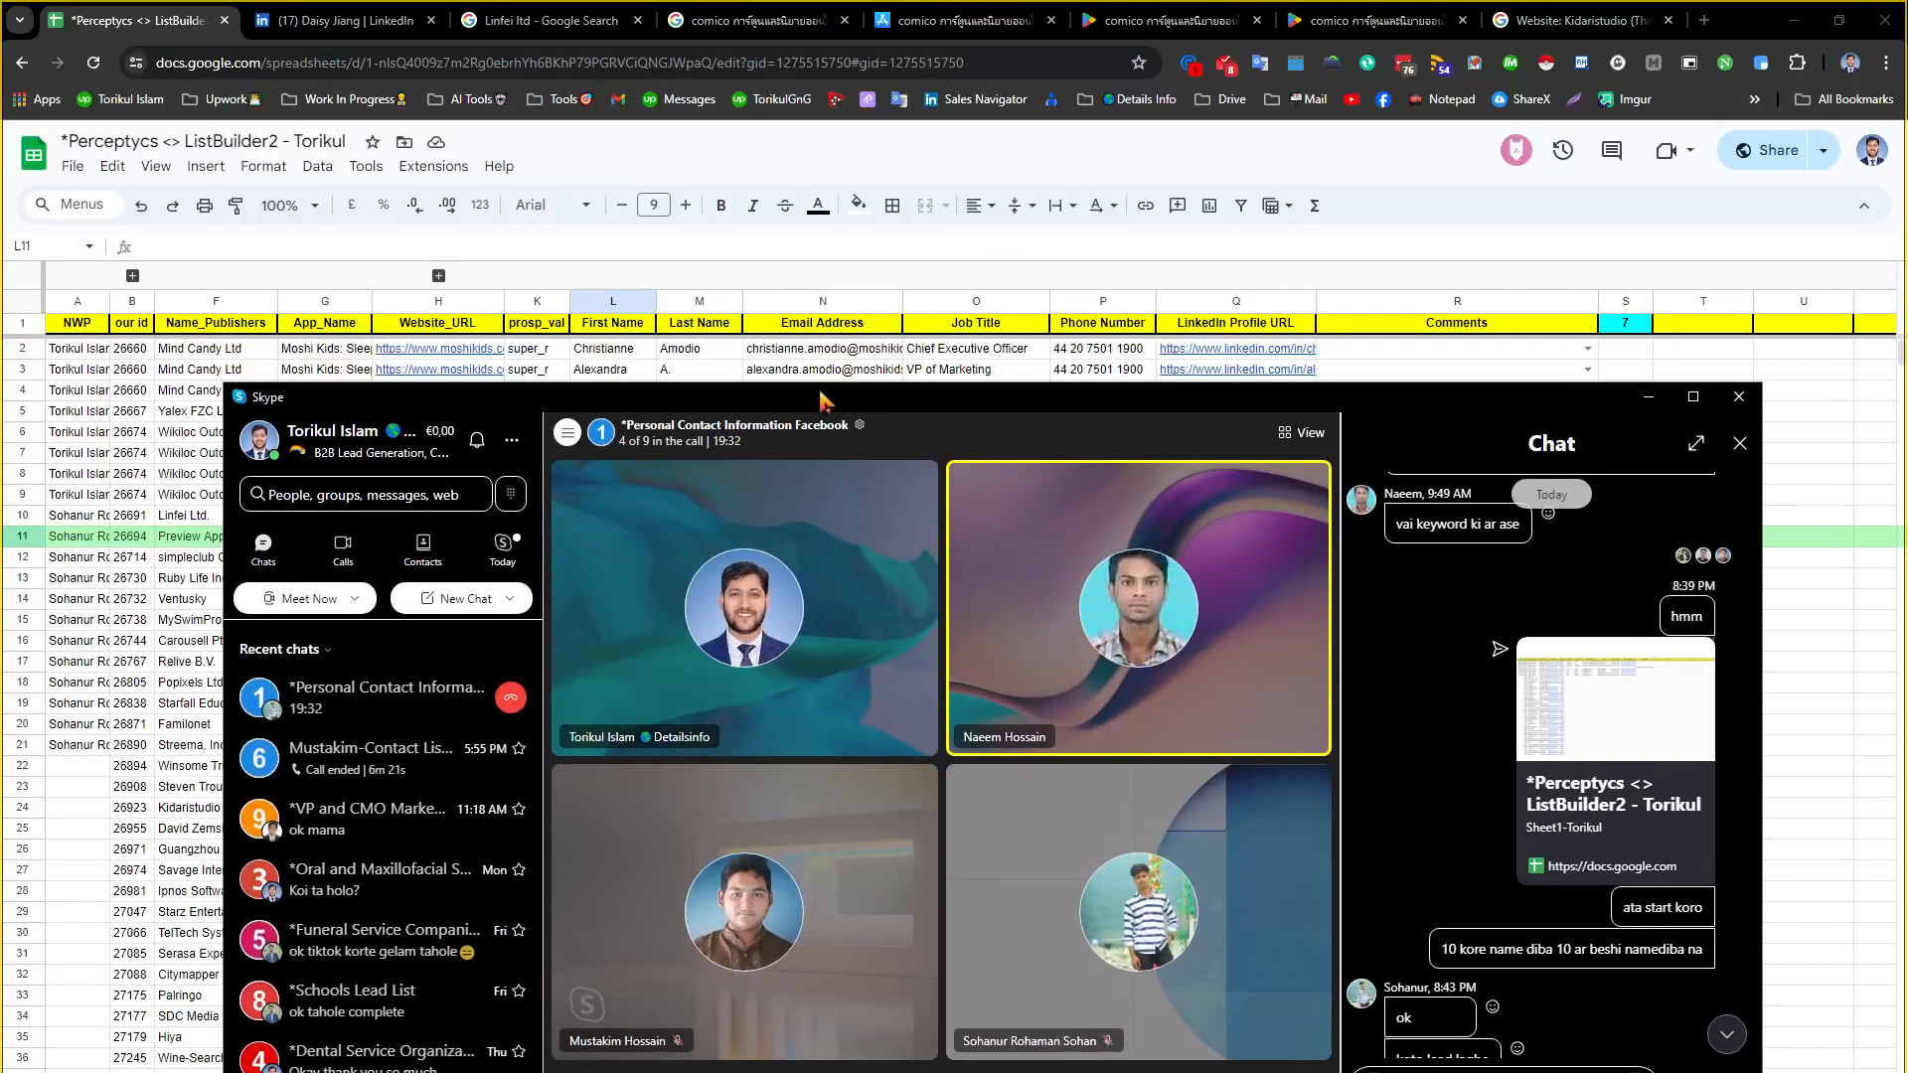